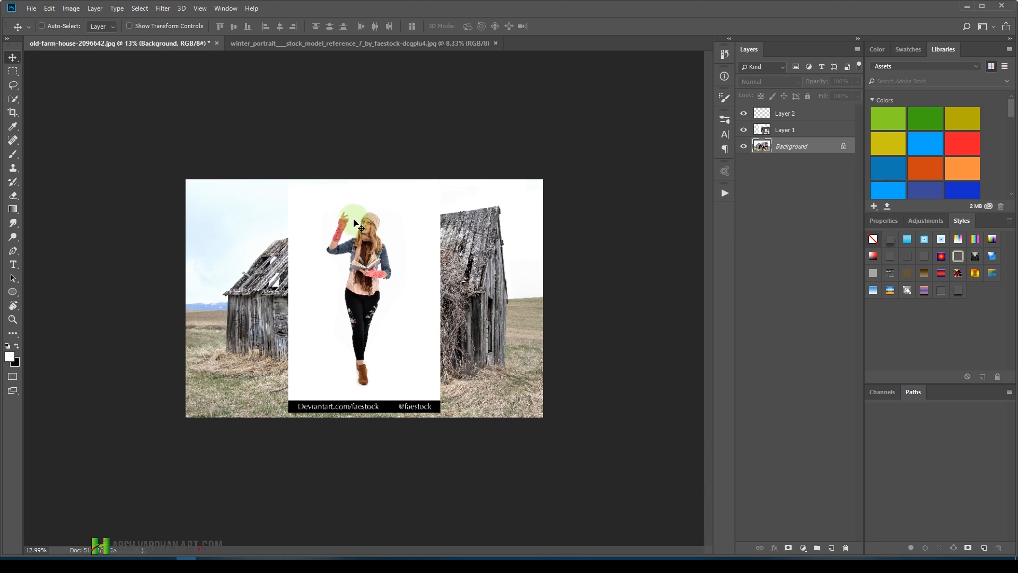
On Layer 2, paint a small red circle with the Brush tool above the woman's raised hand.
{"action": "left_click", "coordinate": [784, 112]}
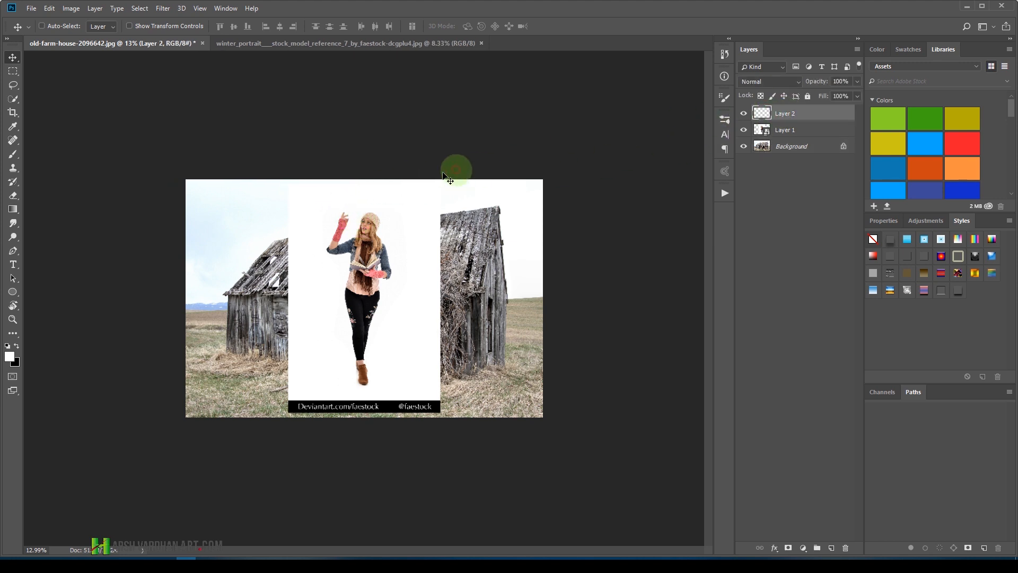
{"action": "key", "text": "b"}
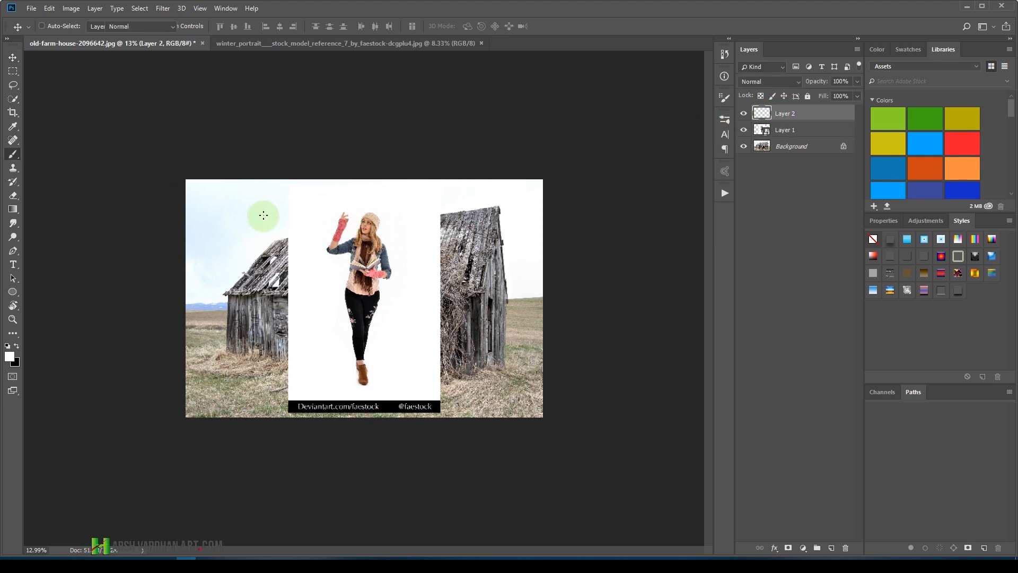
{"action": "key", "text": "bracketright"}
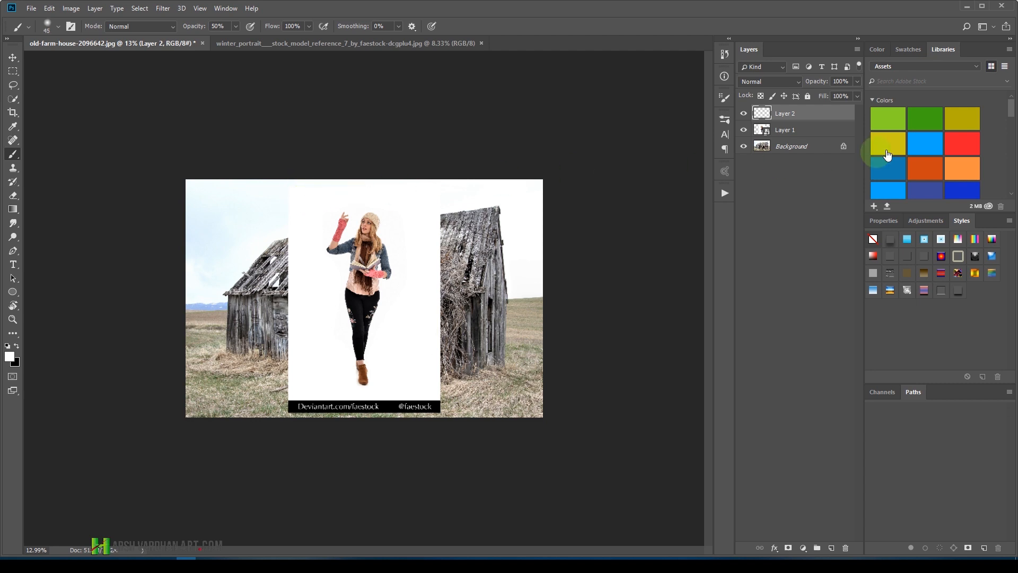
{"action": "left_click", "coordinate": [961, 151]}
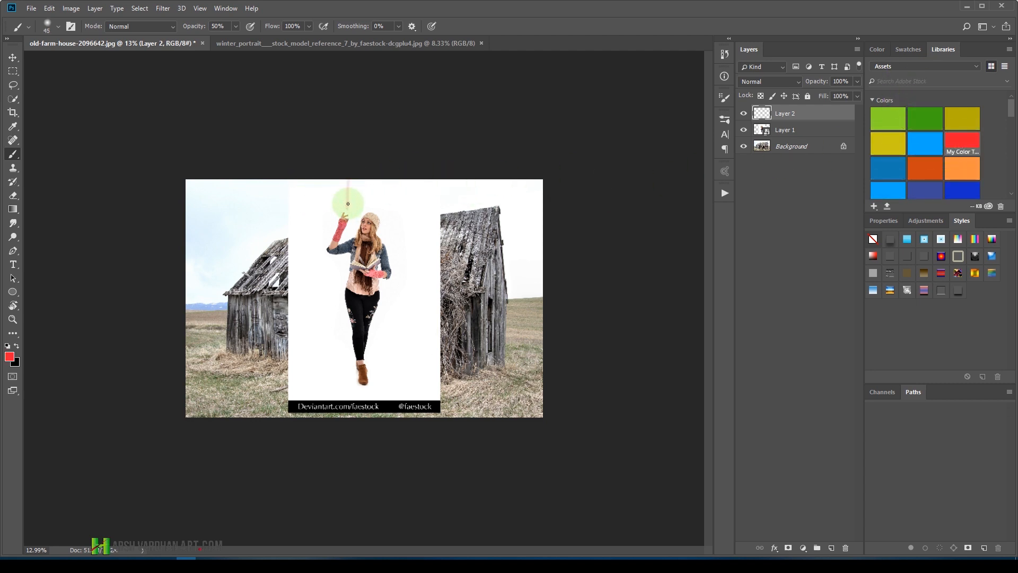
{"action": "left_click_drag", "start_coordinate": [348, 203], "coordinate": [371, 201]}
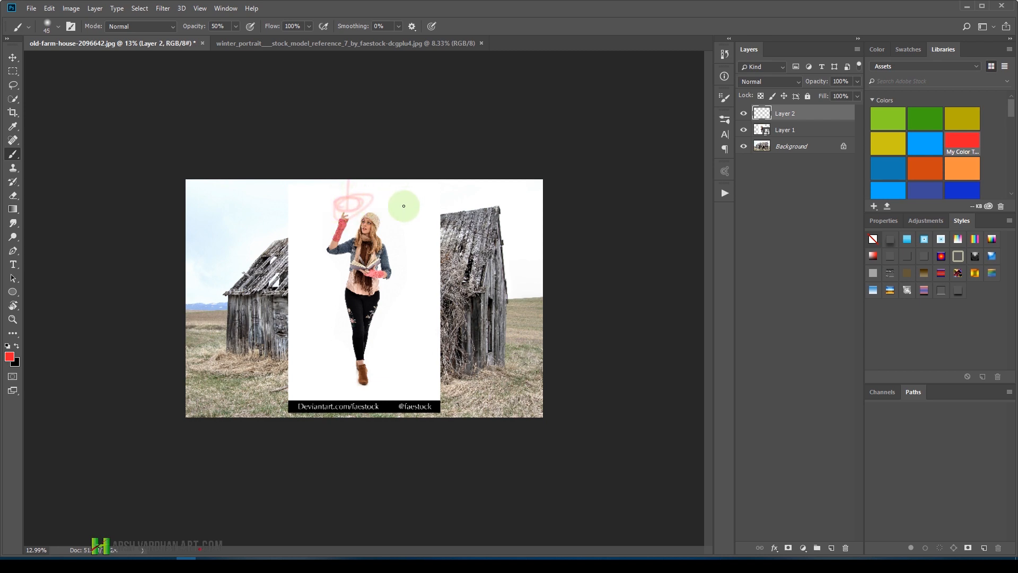
Set the brush opacity to 100% and handwrite "Night Sky" in red across the sky area.
{"action": "key", "text": "0"}
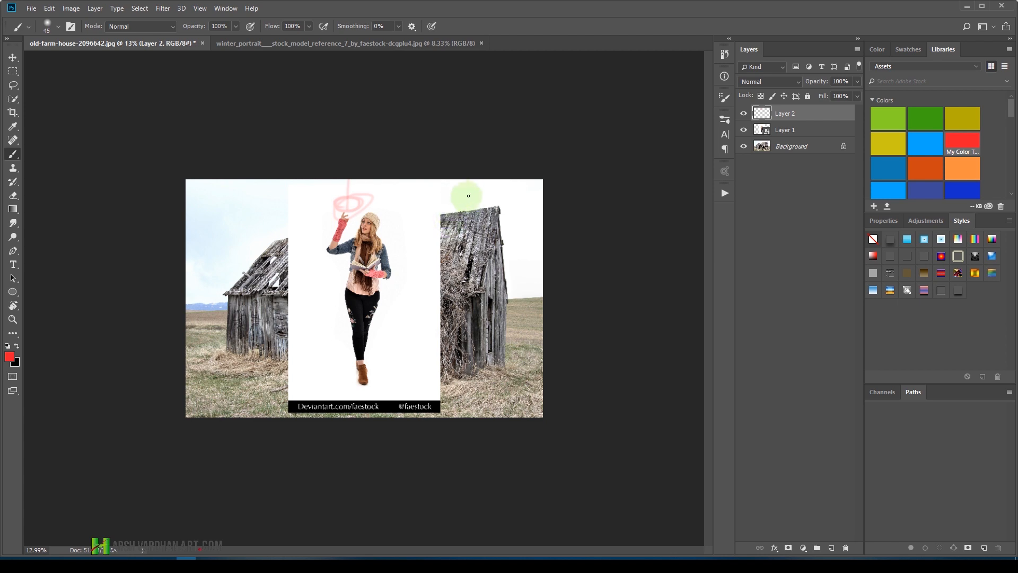
{"action": "mouse_move", "coordinate": [466, 198]}
{"action": "left_mouse_down"}
{"action": "mouse_move", "coordinate": [499, 197]}
{"action": "mouse_move", "coordinate": [504, 223]}
{"action": "mouse_move", "coordinate": [538, 182]}
{"action": "left_mouse_up"}
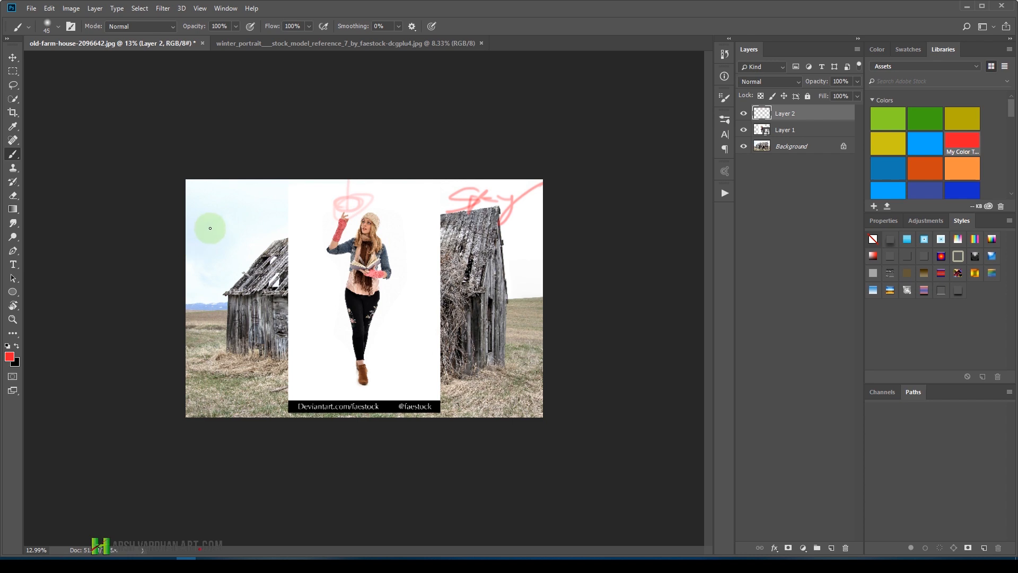
{"action": "mouse_move", "coordinate": [210, 228]}
{"action": "left_mouse_down"}
{"action": "mouse_move", "coordinate": [229, 203]}
{"action": "mouse_move", "coordinate": [264, 240]}
{"action": "left_mouse_up"}
{"action": "left_click", "coordinate": [253, 222]}
{"action": "left_click_drag", "start_coordinate": [281, 208], "coordinate": [288, 224]}
{"action": "left_click_drag", "start_coordinate": [299, 202], "coordinate": [328, 190]}
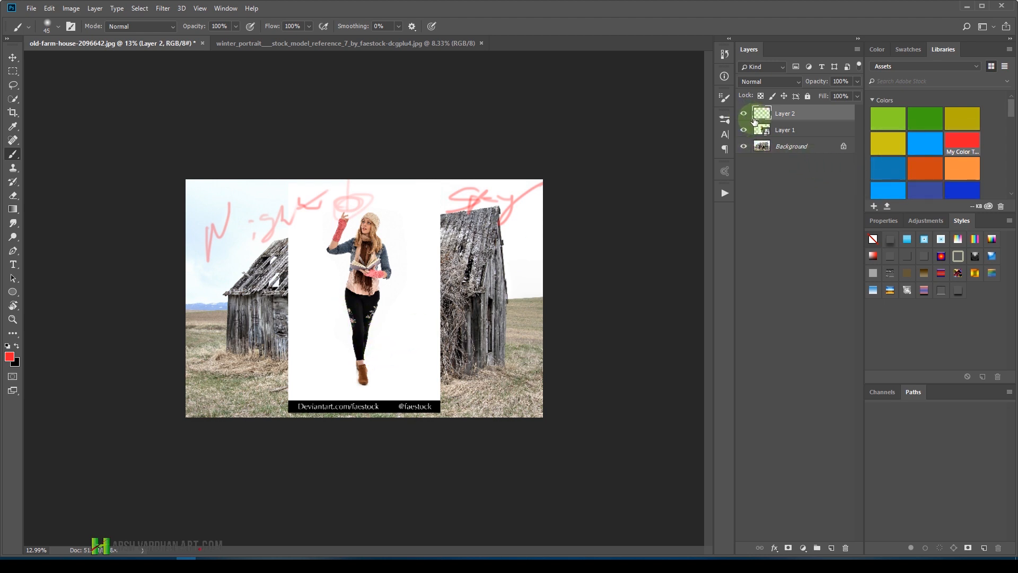
Hide Layer 2 and Layer 1, and make the Background layer active.
{"action": "left_click", "coordinate": [744, 114]}
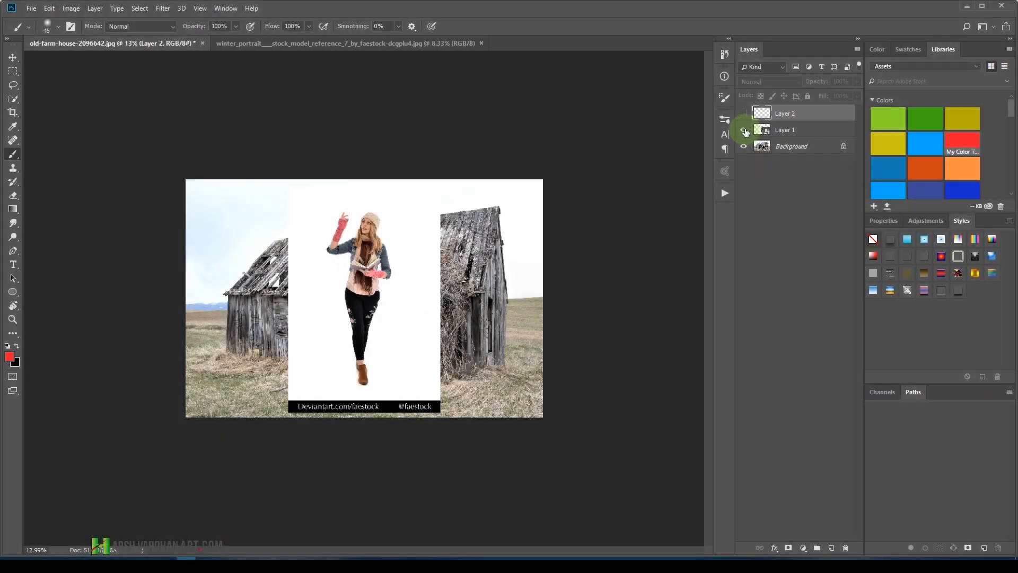
{"action": "left_click", "coordinate": [744, 129]}
{"action": "left_click", "coordinate": [766, 148]}
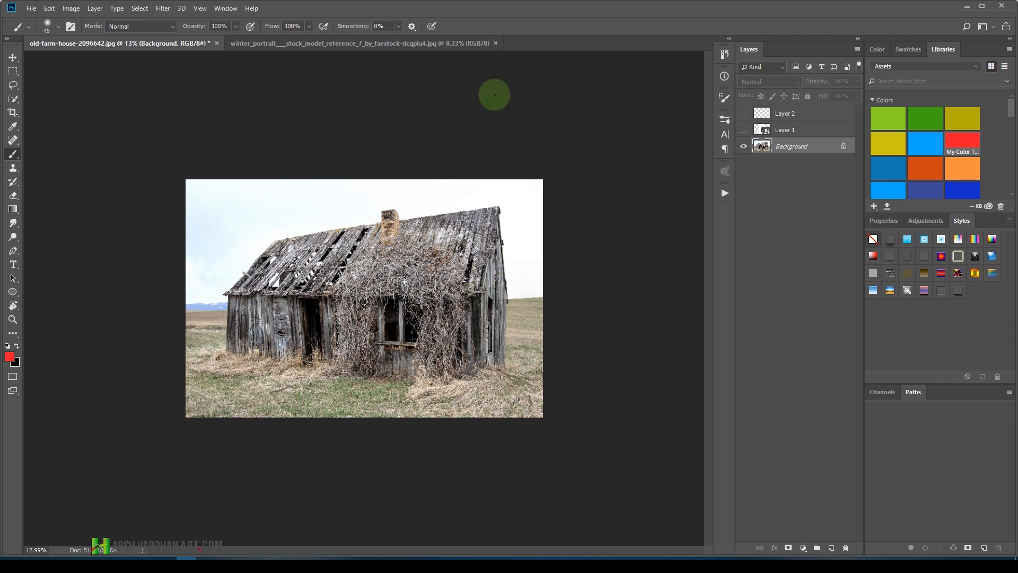
Check the image's width and height in pixels and its resolution in the Image Size settings.
{"action": "key", "text": "ctrl+alt+i"}
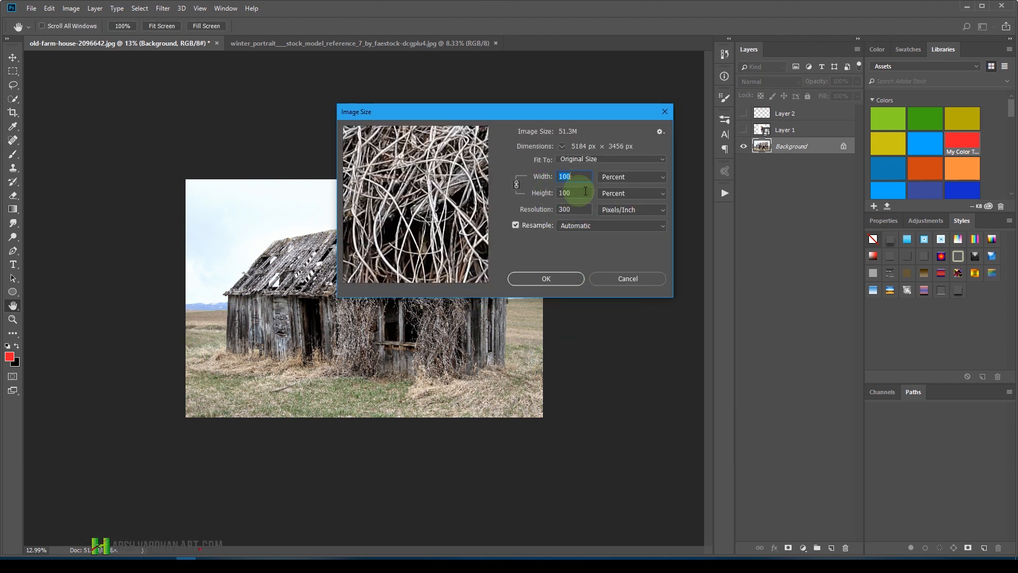
{"action": "left_click", "coordinate": [642, 177]}
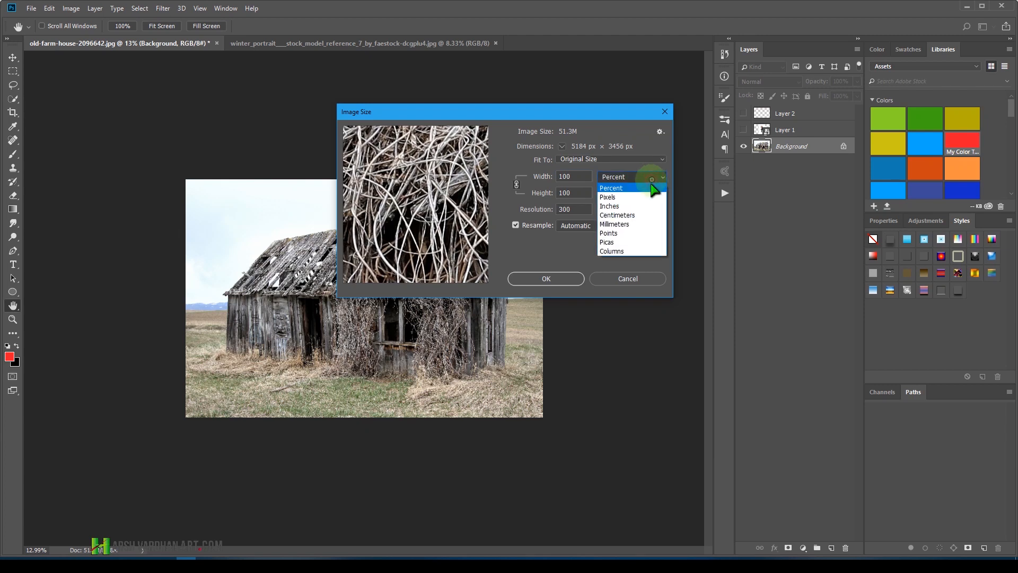
{"action": "left_click", "coordinate": [624, 197]}
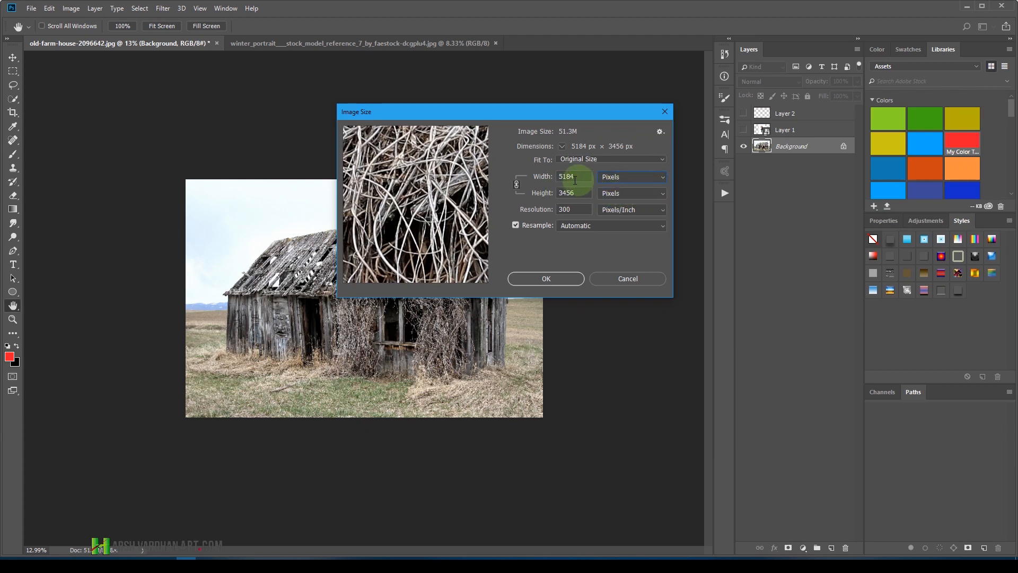
{"action": "left_click_drag", "start_coordinate": [583, 177], "coordinate": [559, 210]}
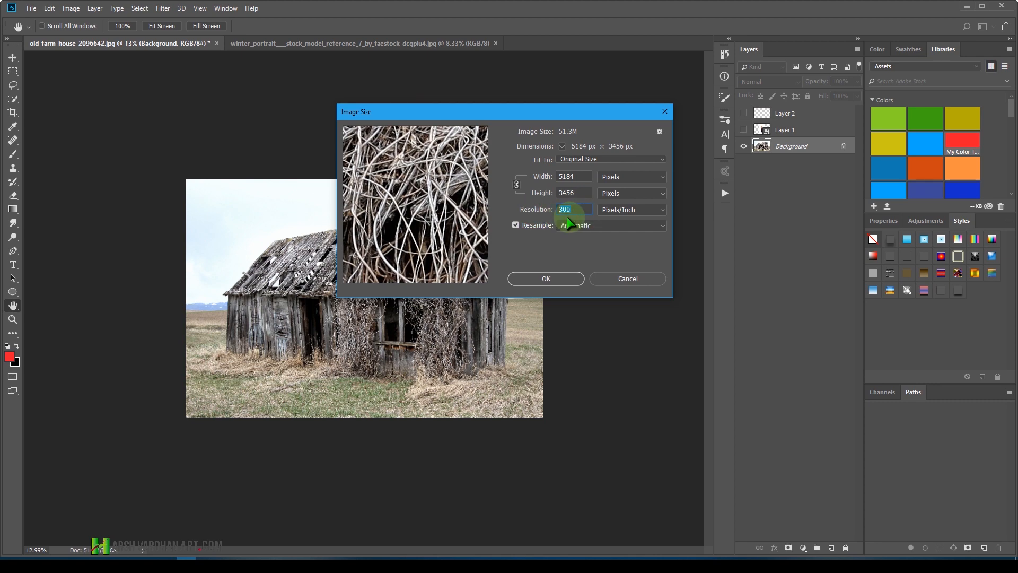
{"action": "left_click", "coordinate": [558, 275]}
{"action": "key", "text": "b"}
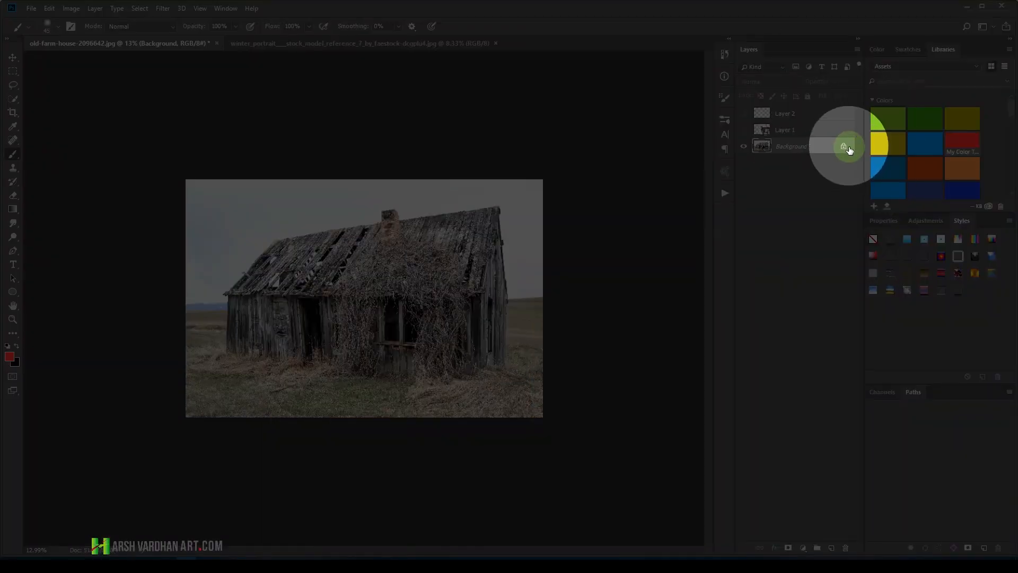
Unlock the Background layer and enable Content-Aware for the Crop tool.
{"action": "left_click", "coordinate": [845, 147]}
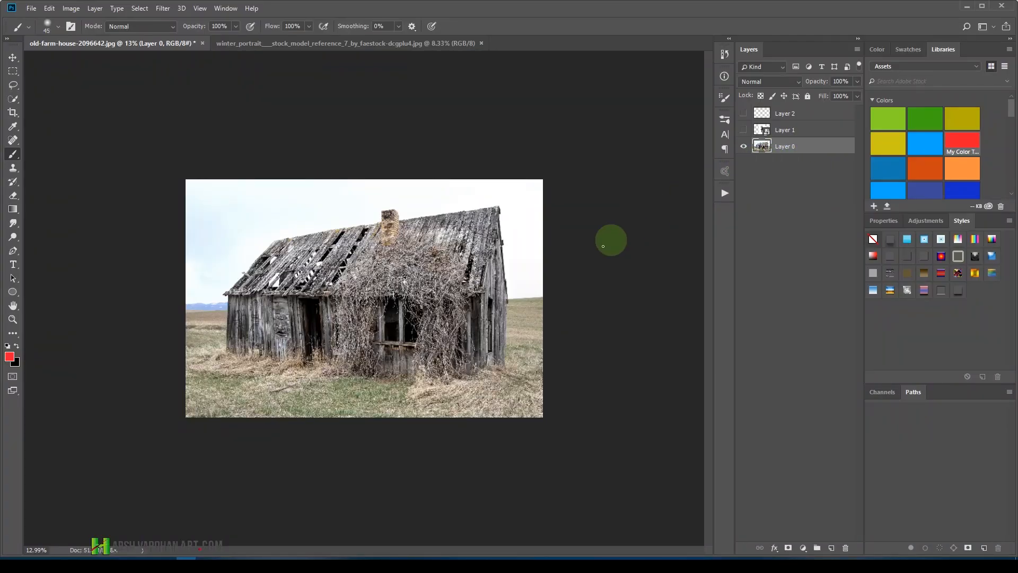
{"action": "key", "text": "ctrl+space"}
{"action": "mouse_move", "coordinate": [516, 241]}
{"action": "left_mouse_down"}
{"action": "mouse_move", "coordinate": [488, 255]}
{"action": "mouse_move", "coordinate": [509, 257]}
{"action": "left_mouse_up"}
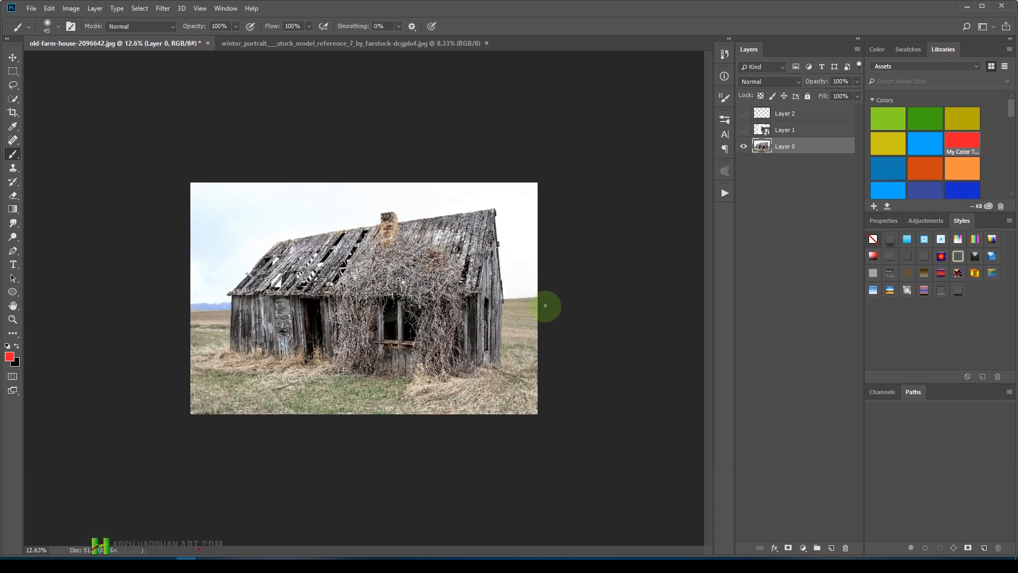
{"action": "key", "text": "c"}
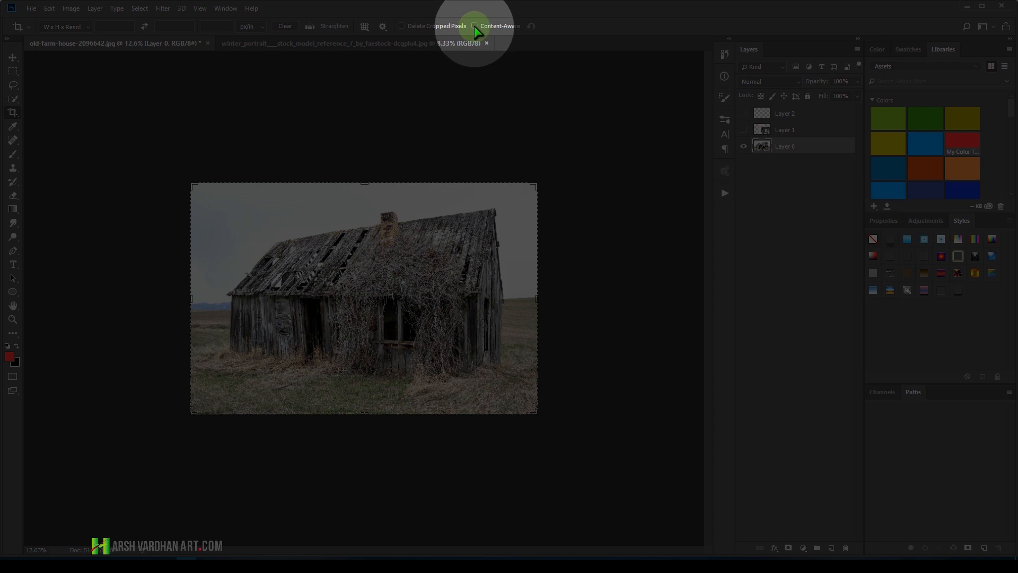
{"action": "left_click", "coordinate": [474, 26]}
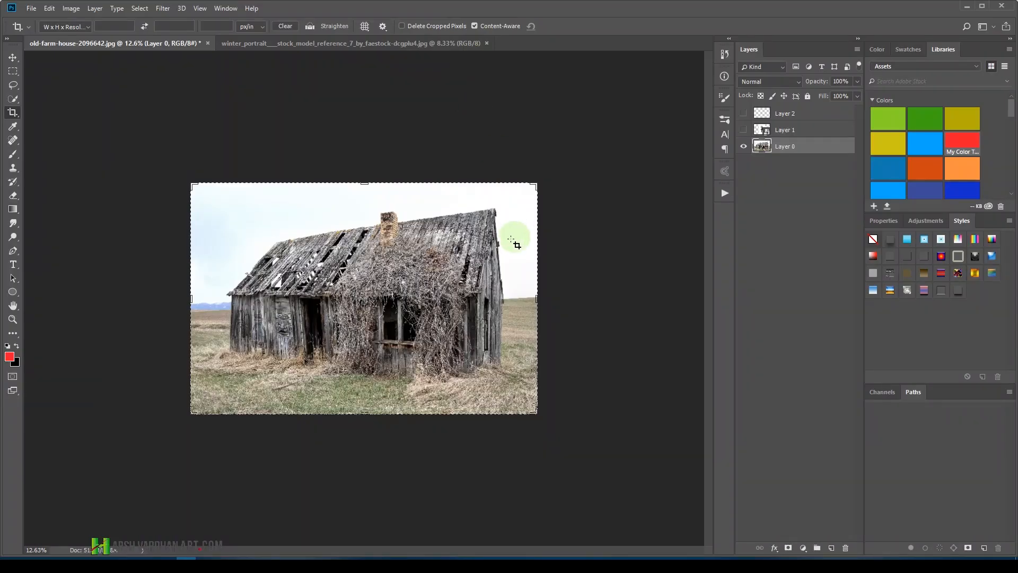
Try to extend the canvas beyond the right, top and left edges of the farmhouse photo with a content-aware crop.
{"action": "left_click_drag", "start_coordinate": [552, 293], "coordinate": [577, 286]}
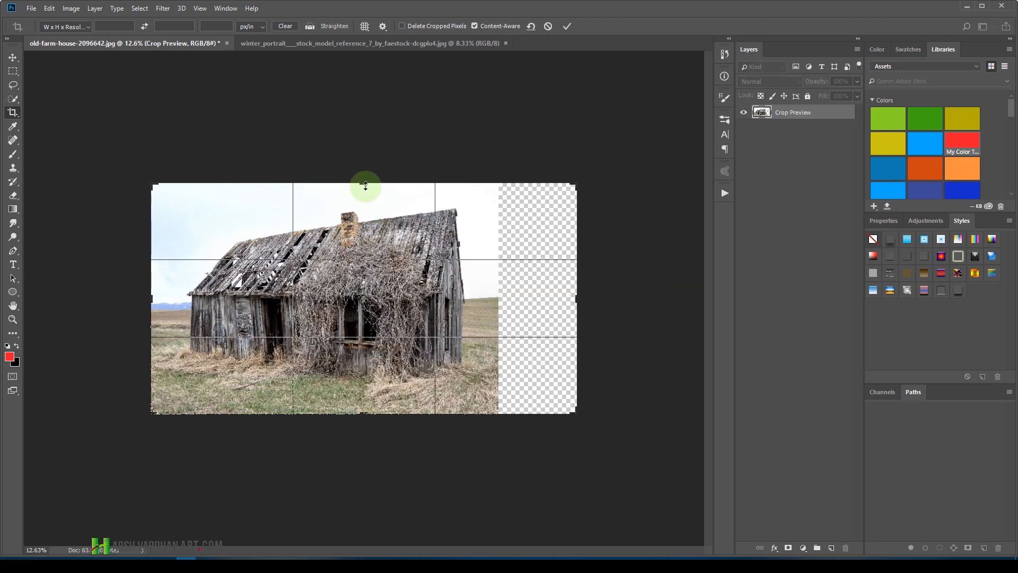
{"action": "left_click_drag", "start_coordinate": [368, 186], "coordinate": [373, 151]}
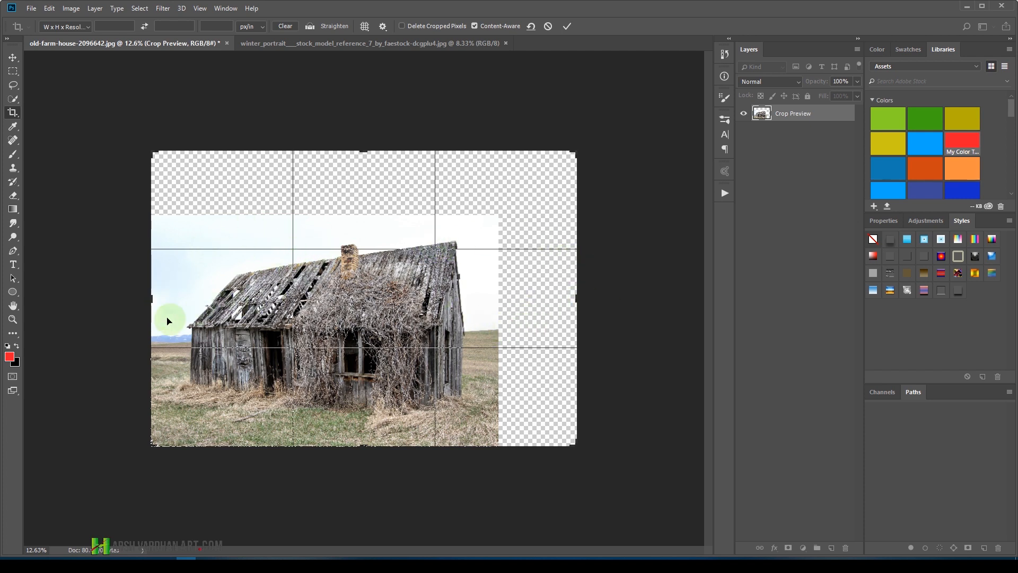
{"action": "left_click_drag", "start_coordinate": [150, 299], "coordinate": [114, 296]}
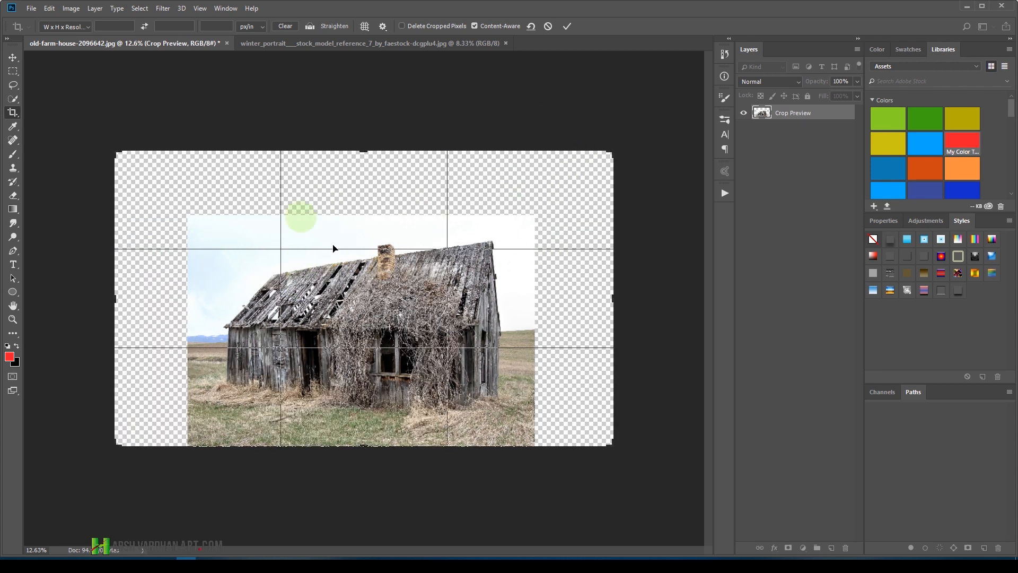
{"action": "key", "text": "Return"}
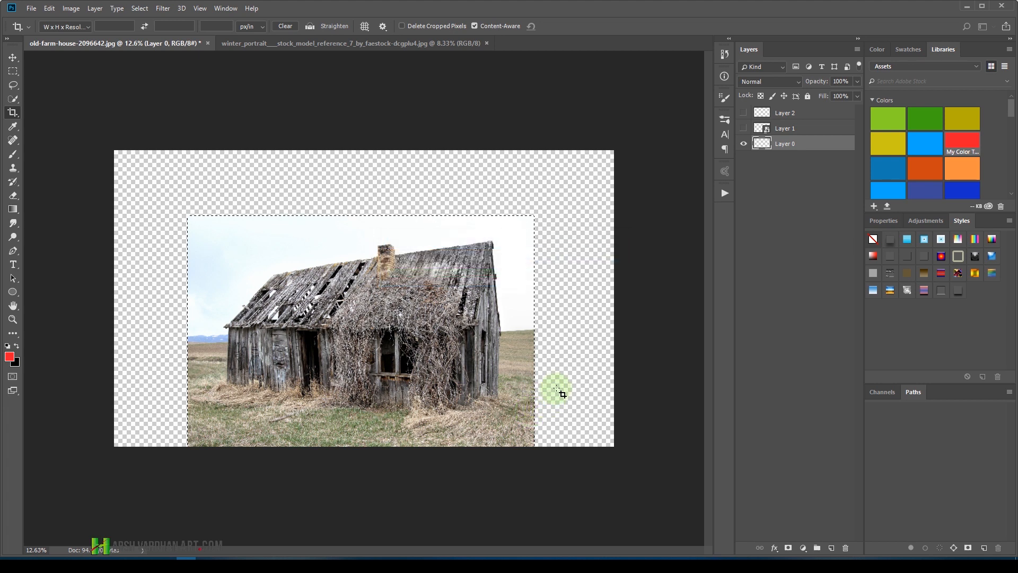
{"action": "key", "text": "ctrl+d"}
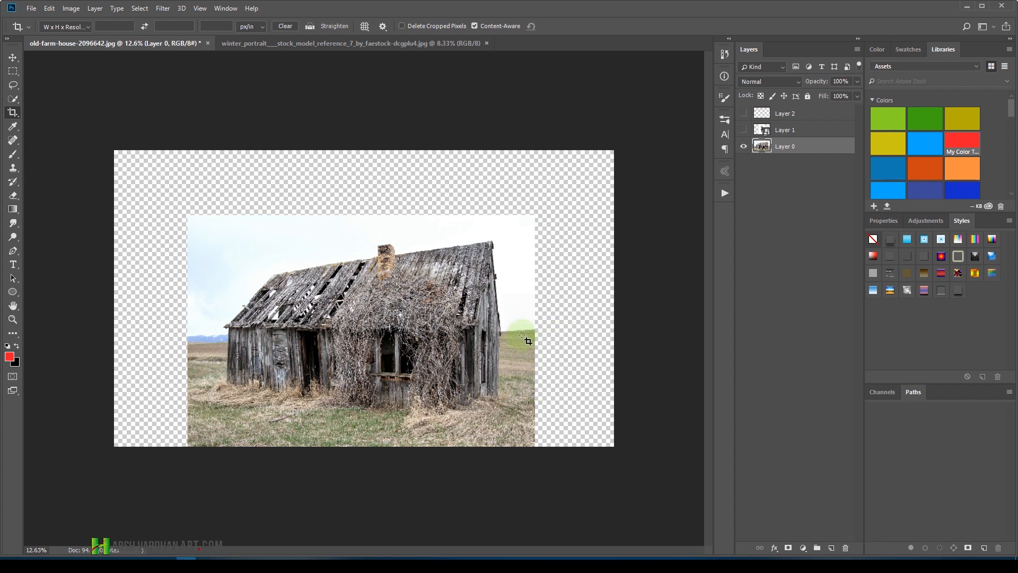
{"action": "left_click", "coordinate": [570, 266]}
{"action": "key", "text": "Return"}
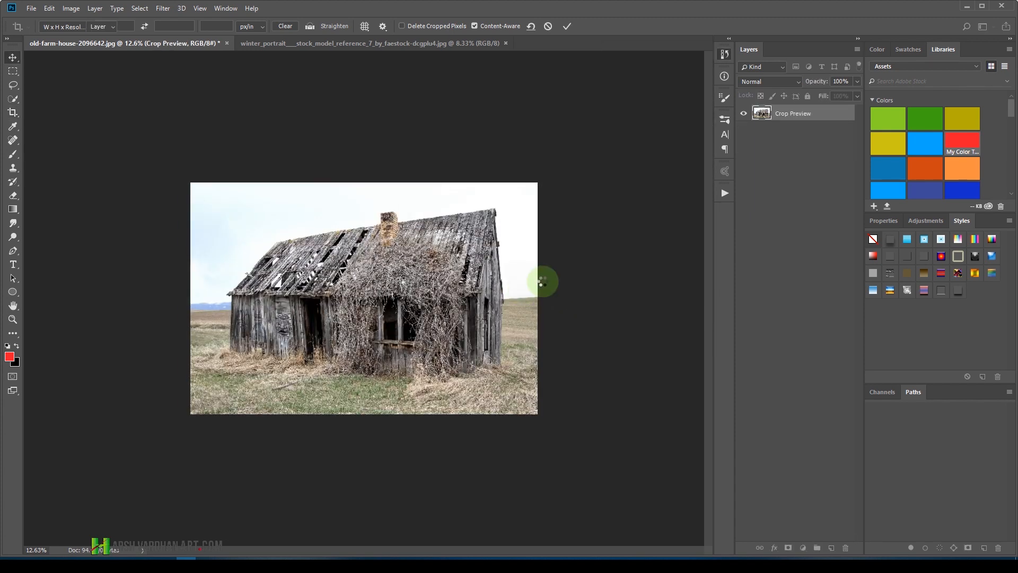
{"action": "key", "text": "v"}
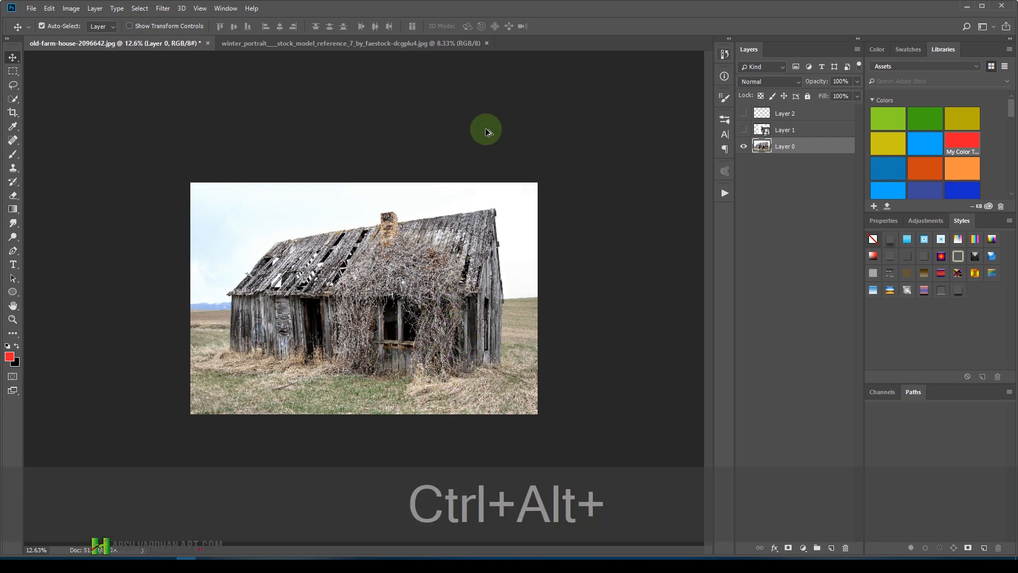
Resize the image to a width of 3456 pixels, keeping its proportions.
{"action": "key", "text": "ctrl+alt+i"}
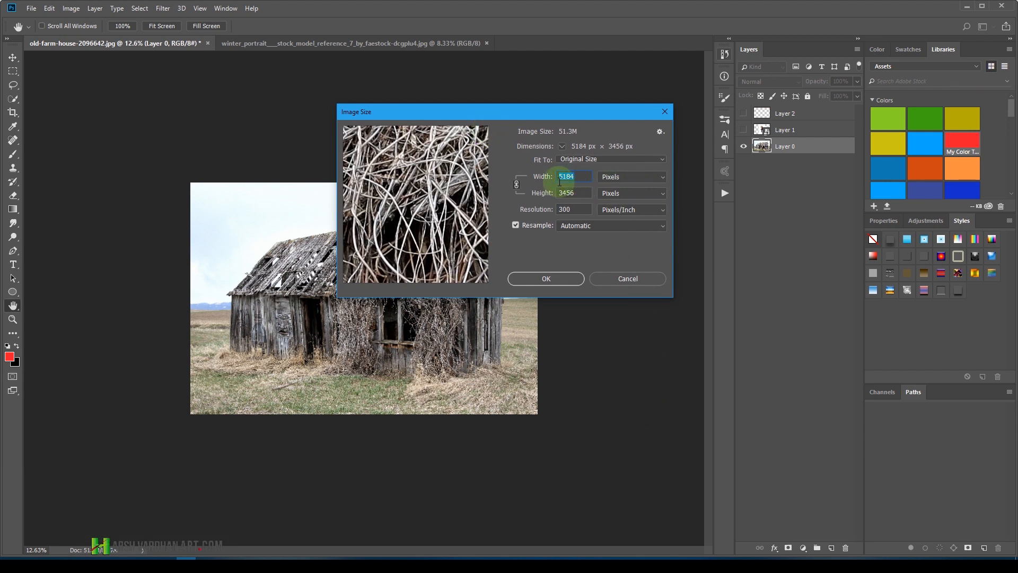
{"action": "type", "text": "3456"}
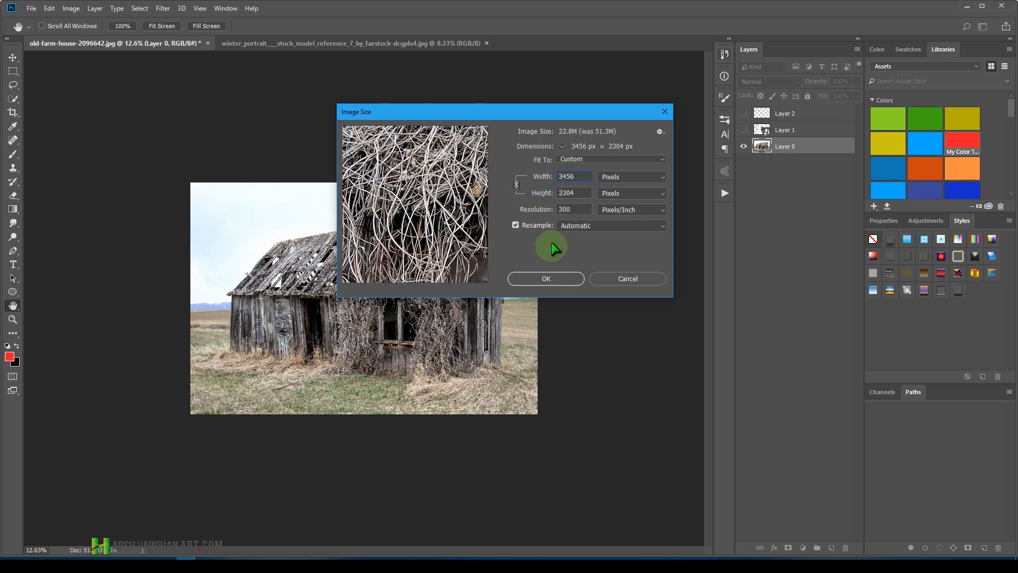
{"action": "left_click", "coordinate": [561, 276]}
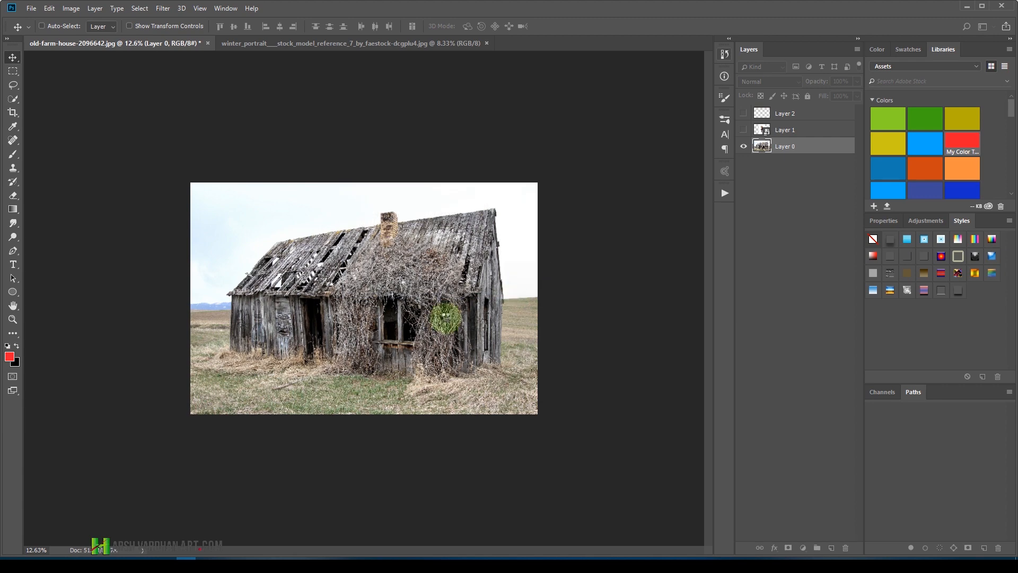
{"action": "key", "text": "ctrl+space"}
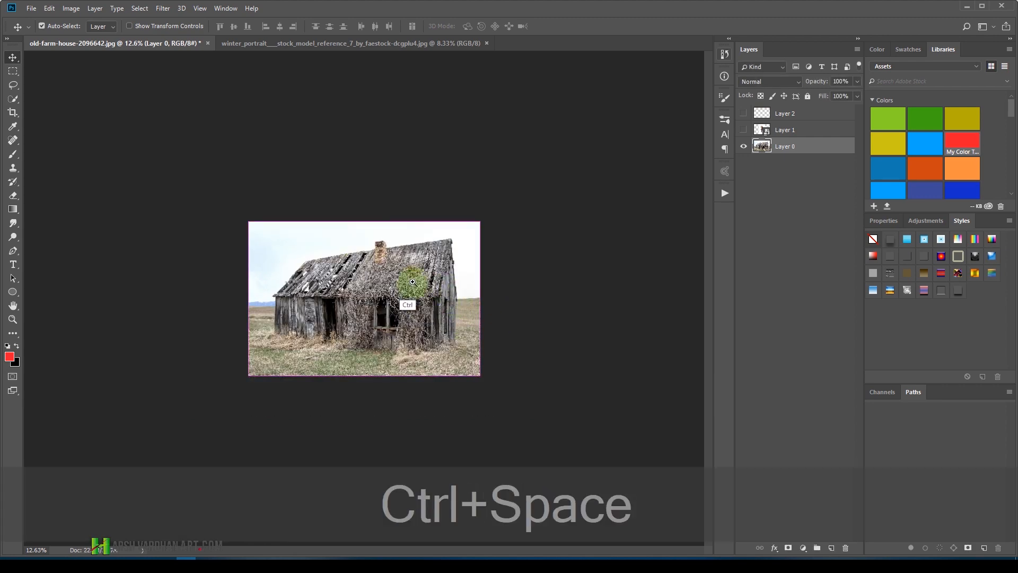
{"action": "left_click_drag", "start_coordinate": [405, 296], "coordinate": [313, 245]}
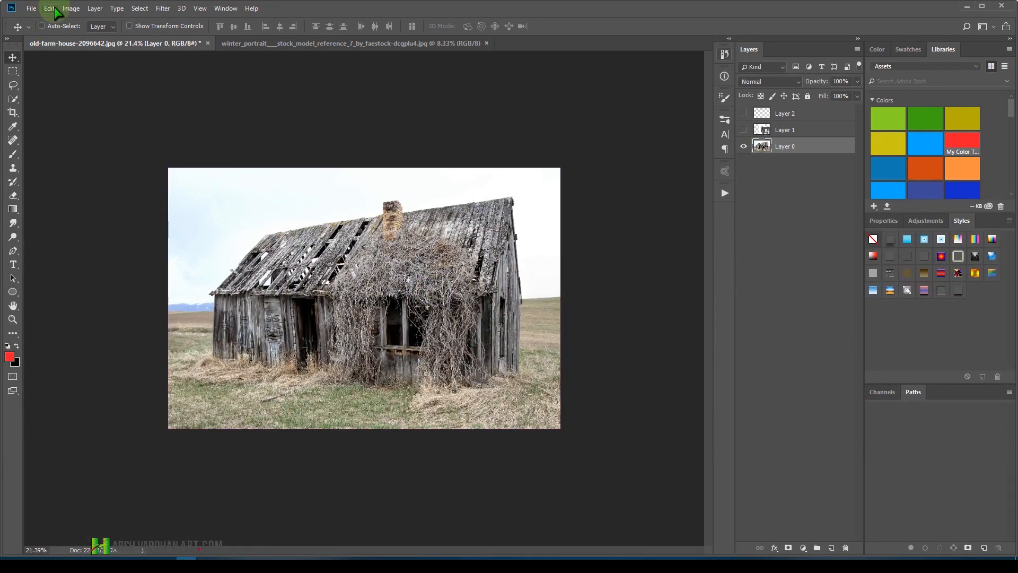
{"action": "left_click", "coordinate": [48, 8]}
{"action": "mouse_move", "coordinate": [128, 313]}
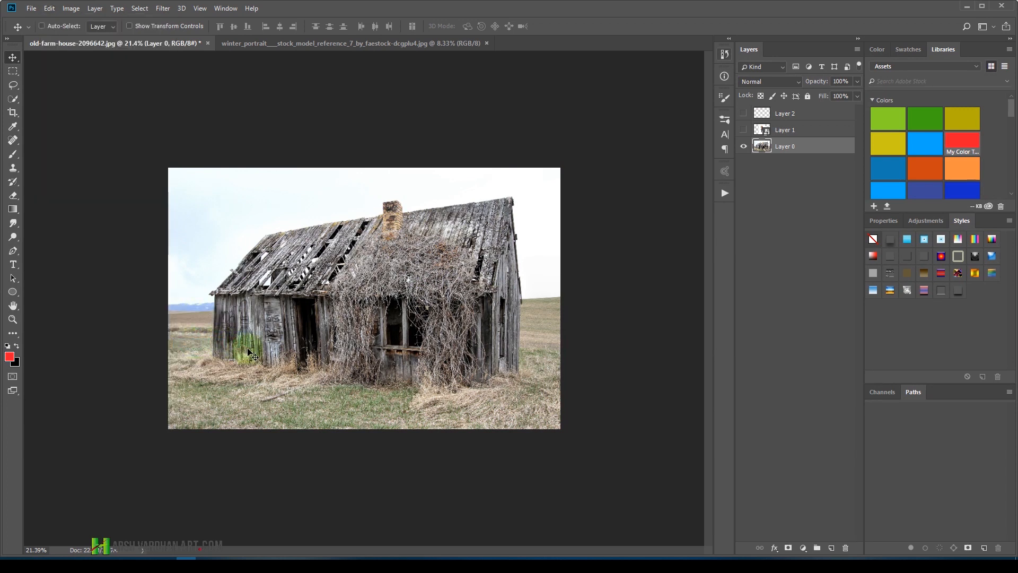
{"action": "left_click_drag", "start_coordinate": [248, 351], "coordinate": [343, 301]}
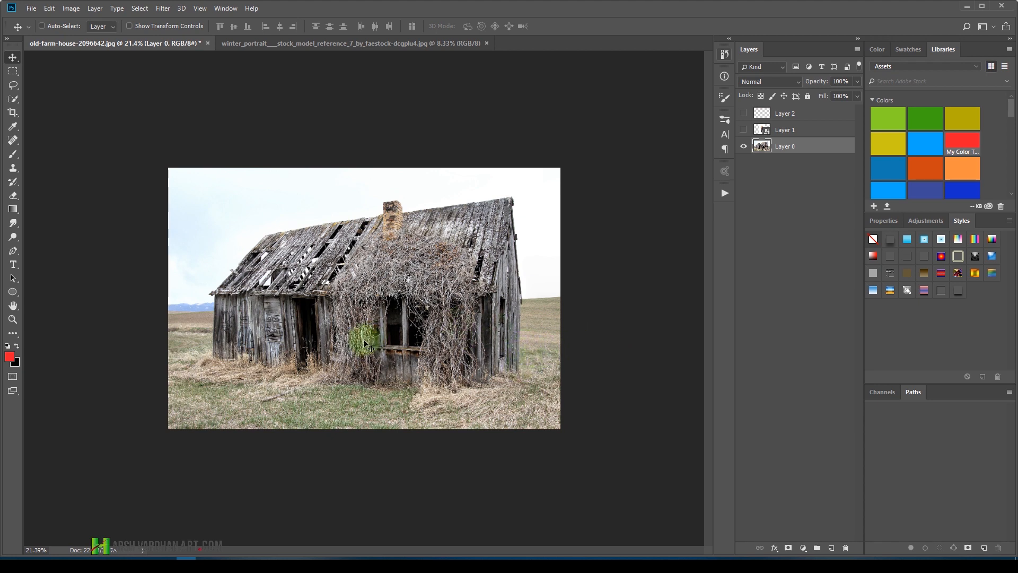
Extend the canvas beyond the right and top edges of the farmhouse photo with a content-aware crop.
{"action": "key", "text": "c"}
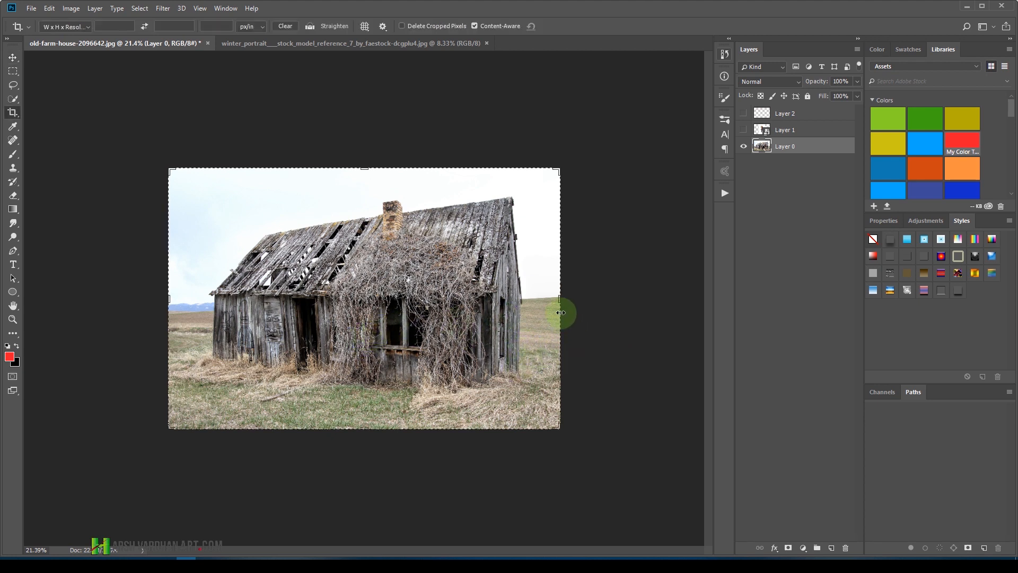
{"action": "left_click_drag", "start_coordinate": [563, 300], "coordinate": [598, 291]}
{"action": "left_click_drag", "start_coordinate": [367, 169], "coordinate": [377, 128]}
{"action": "key", "text": "Return"}
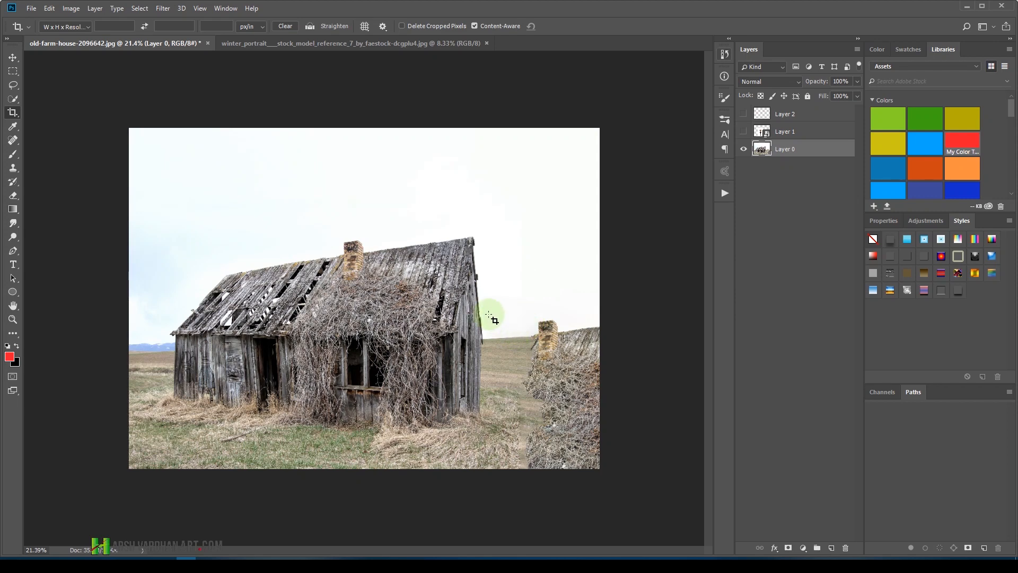
Undo the content-aware crop that extended the farmhouse photo.
{"action": "key", "text": "ctrl+space"}
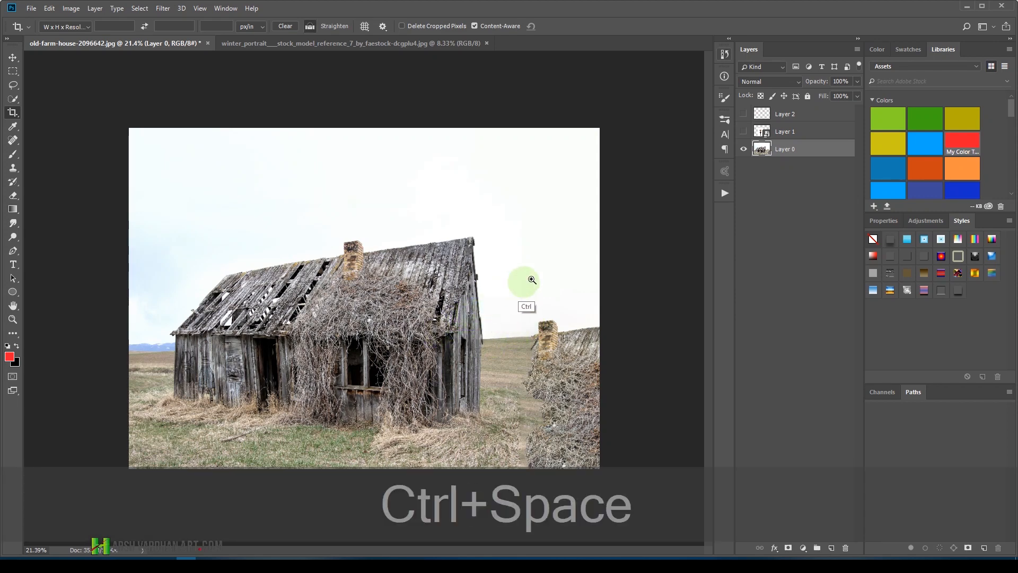
{"action": "left_click_drag", "start_coordinate": [525, 279], "coordinate": [533, 381]}
{"action": "key", "text": "ctrl+space"}
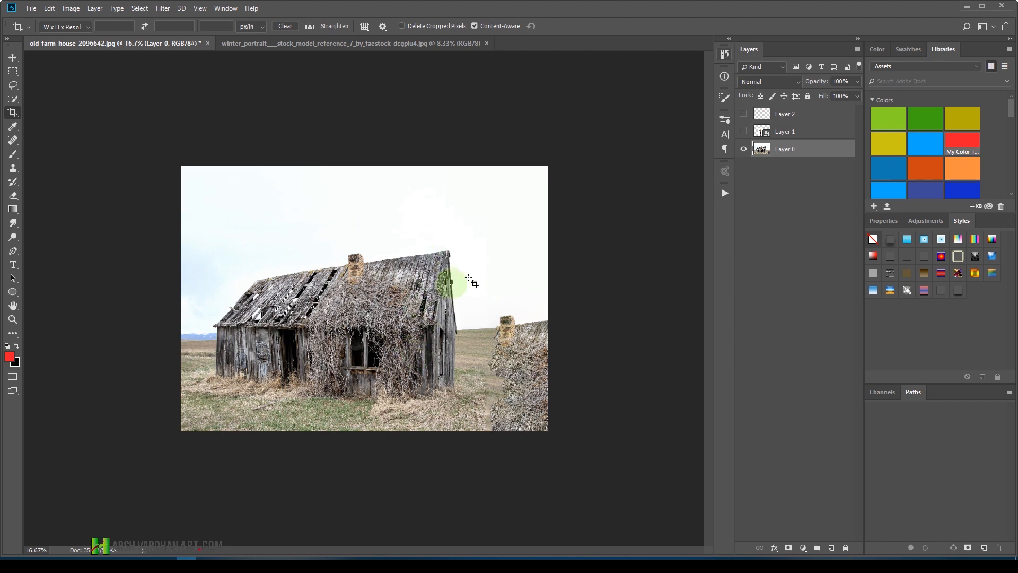
{"action": "key", "text": "ctrl+alt+z"}
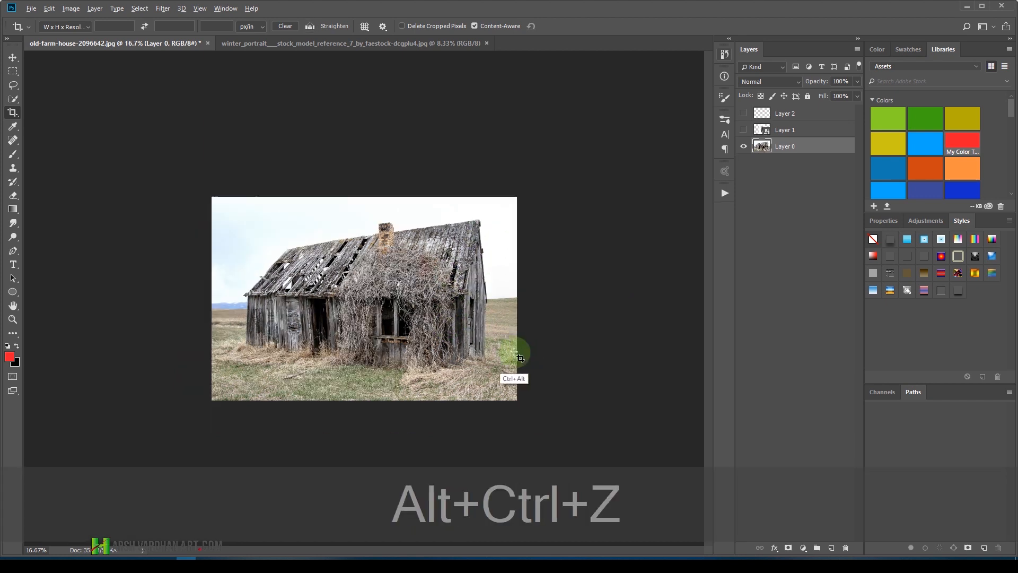
Crop with Content-Aware disabled to extend the canvas beyond the photo's right and top edges, to about 15.1 by 10.4 in.
{"action": "left_click", "coordinate": [536, 282]}
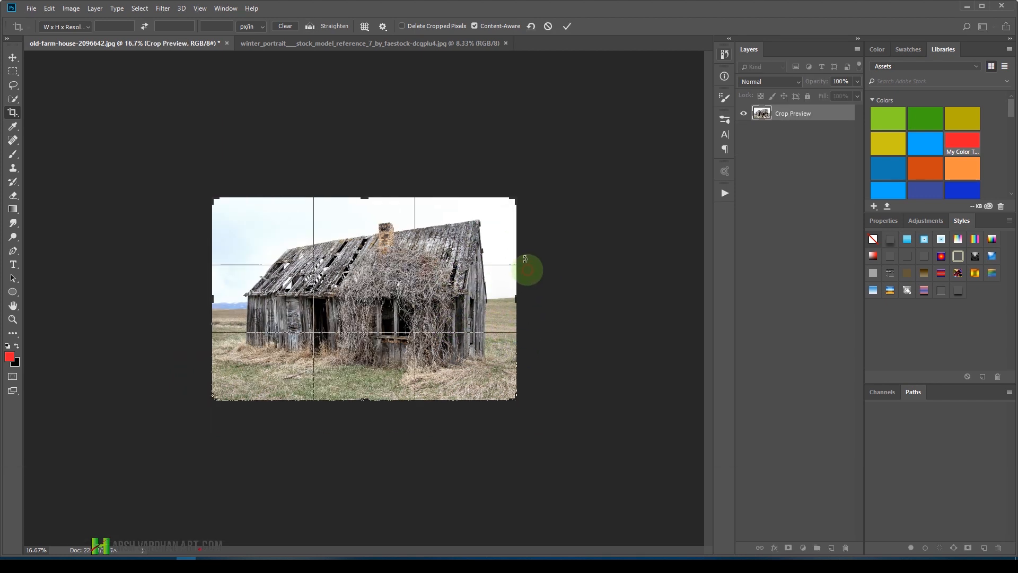
{"action": "left_click", "coordinate": [473, 28]}
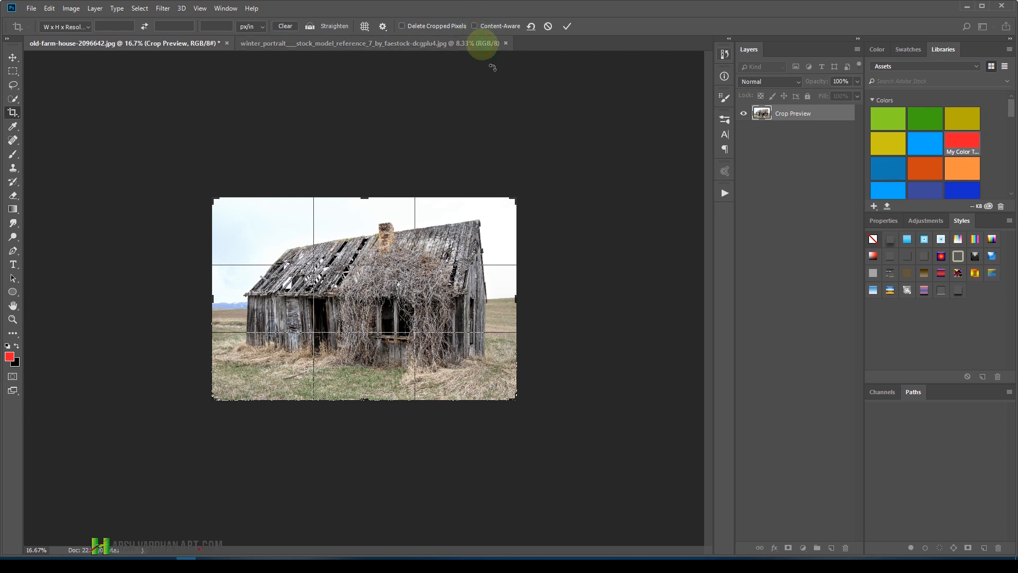
{"action": "left_click_drag", "start_coordinate": [517, 300], "coordinate": [564, 288]}
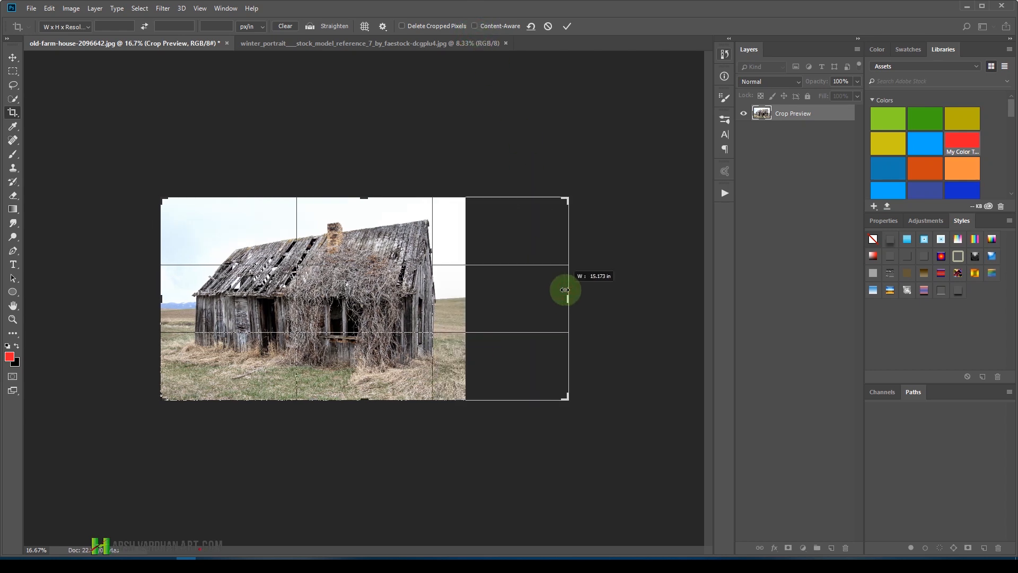
{"action": "left_click_drag", "start_coordinate": [366, 201], "coordinate": [411, 186]}
{"action": "key", "text": "Return"}
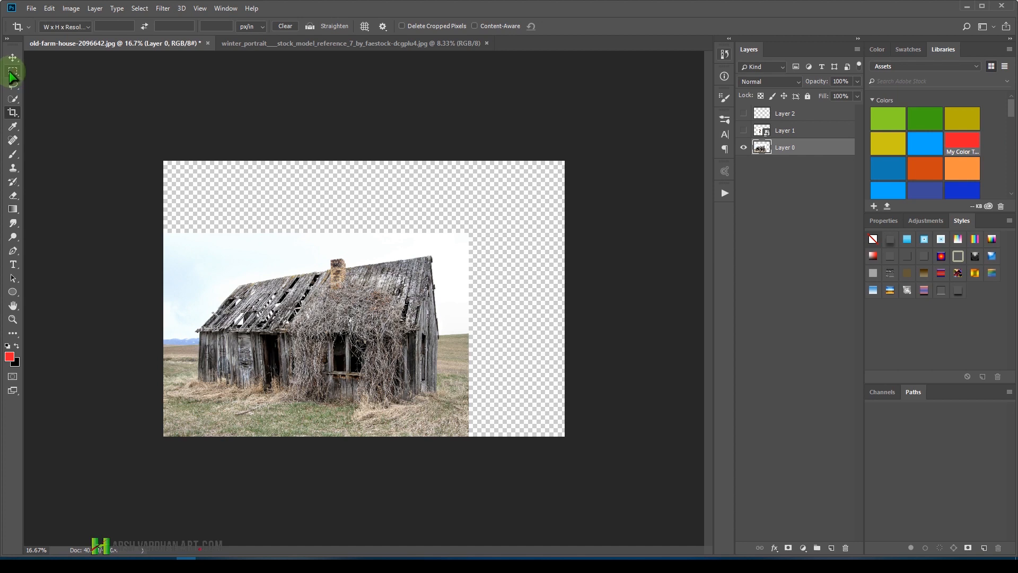
Select the narrow strip of field and sky beside the house and stretch it over the empty area at the right, then deselect.
{"action": "left_click", "coordinate": [12, 72]}
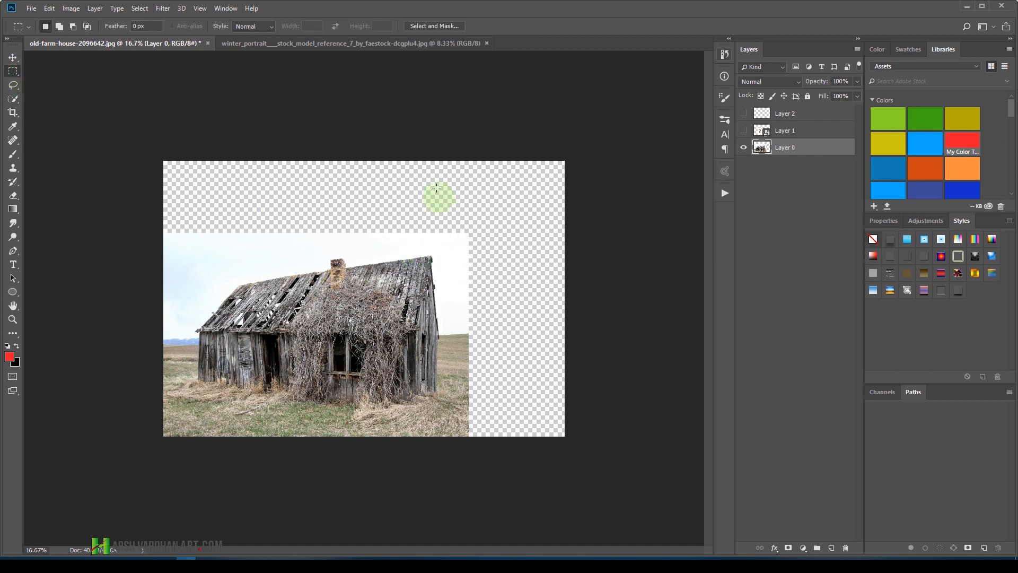
{"action": "left_click_drag", "start_coordinate": [443, 233], "coordinate": [469, 442]}
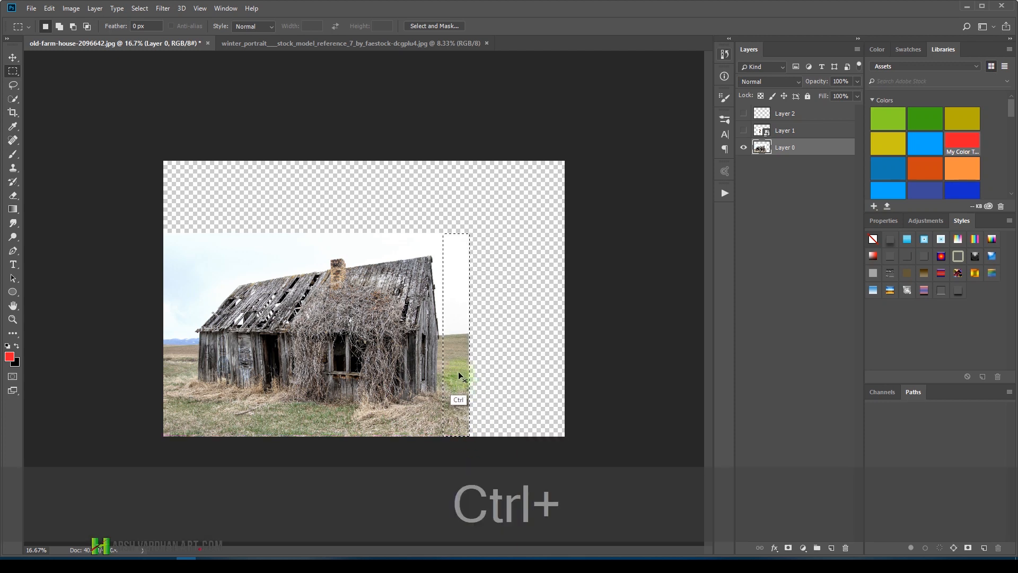
{"action": "key", "text": "ctrl+t"}
{"action": "left_click_drag", "start_coordinate": [470, 341], "coordinate": [605, 335]}
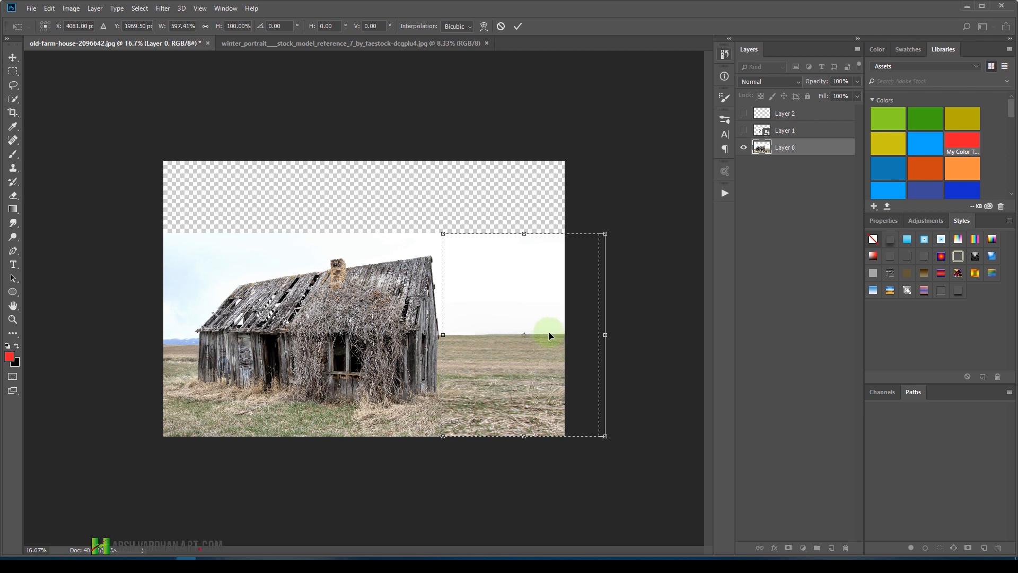
{"action": "key", "text": "Return"}
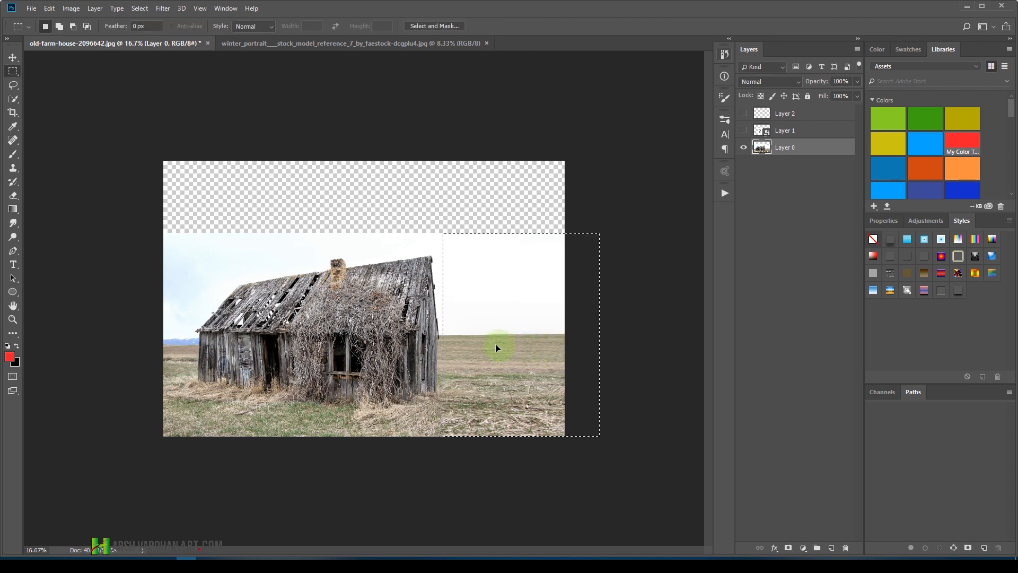
{"action": "key", "text": "ctrl+t"}
{"action": "key", "text": "ctrl+d"}
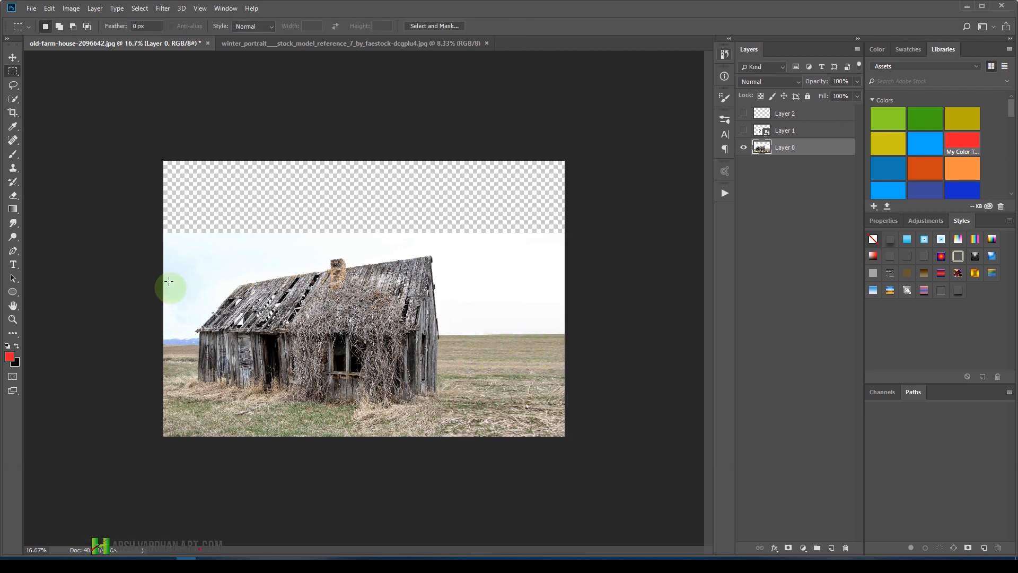
Select the strip of sky above the roof across the full width, stretch it upward over the empty canvas and deselect.
{"action": "left_click_drag", "start_coordinate": [157, 232], "coordinate": [591, 255]}
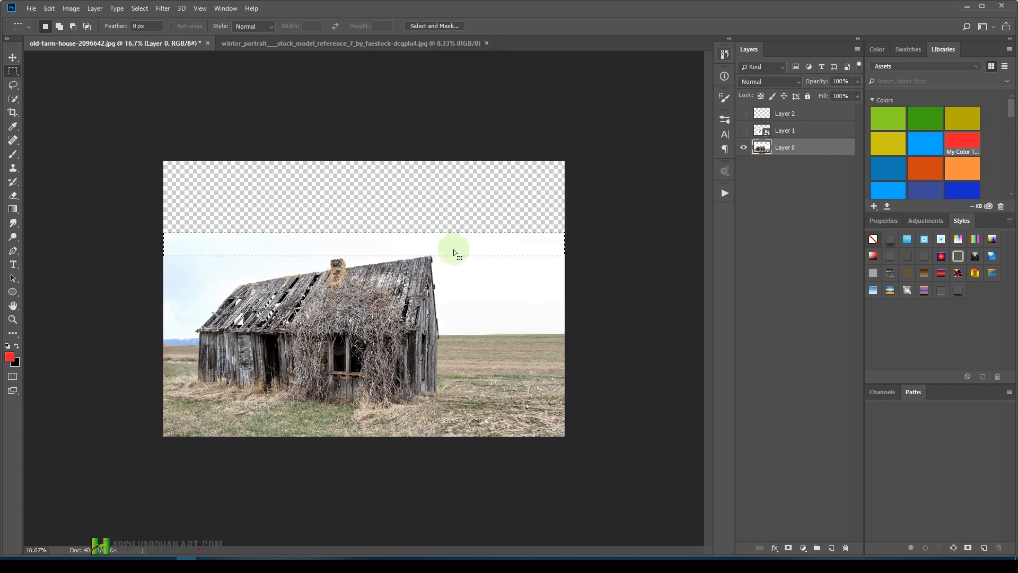
{"action": "key", "text": "ctrl+t"}
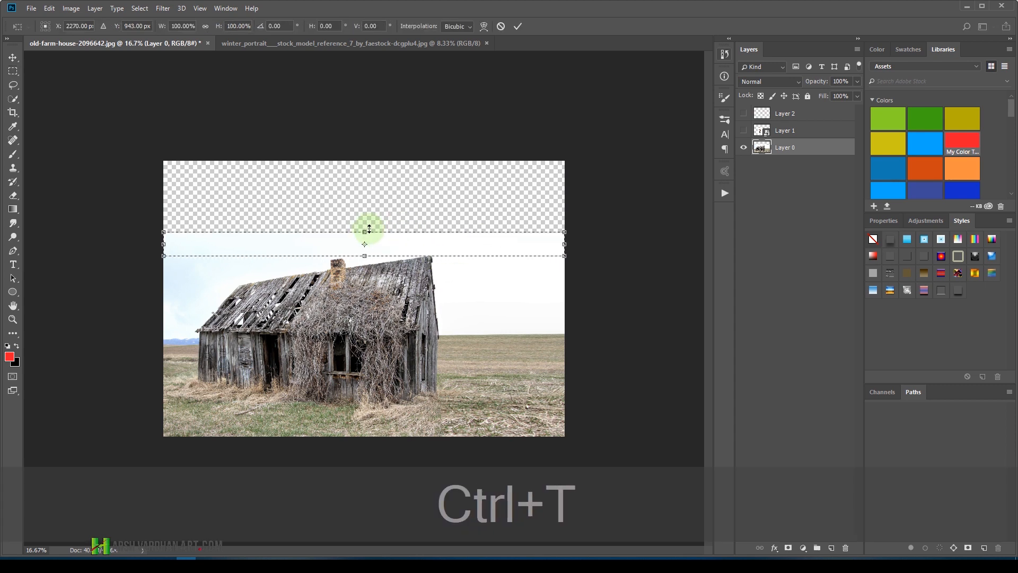
{"action": "left_click_drag", "start_coordinate": [366, 230], "coordinate": [473, 150]}
{"action": "key", "text": "Return"}
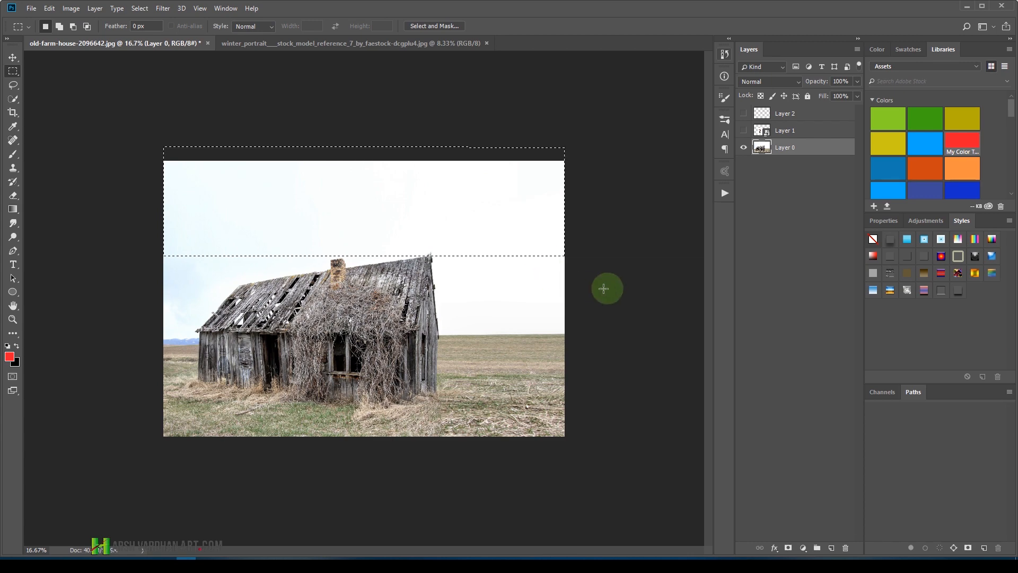
{"action": "key", "text": "ctrl+d"}
Save the extended farmhouse document as reading.psd.
{"action": "left_click_drag", "start_coordinate": [498, 283], "coordinate": [486, 260]}
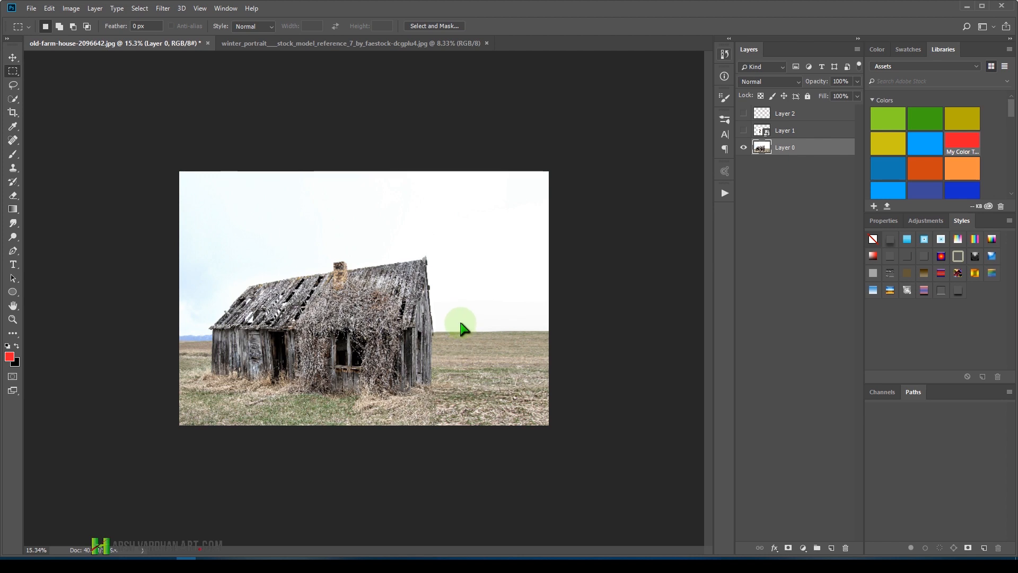
{"action": "key", "text": "ctrl+shift+s"}
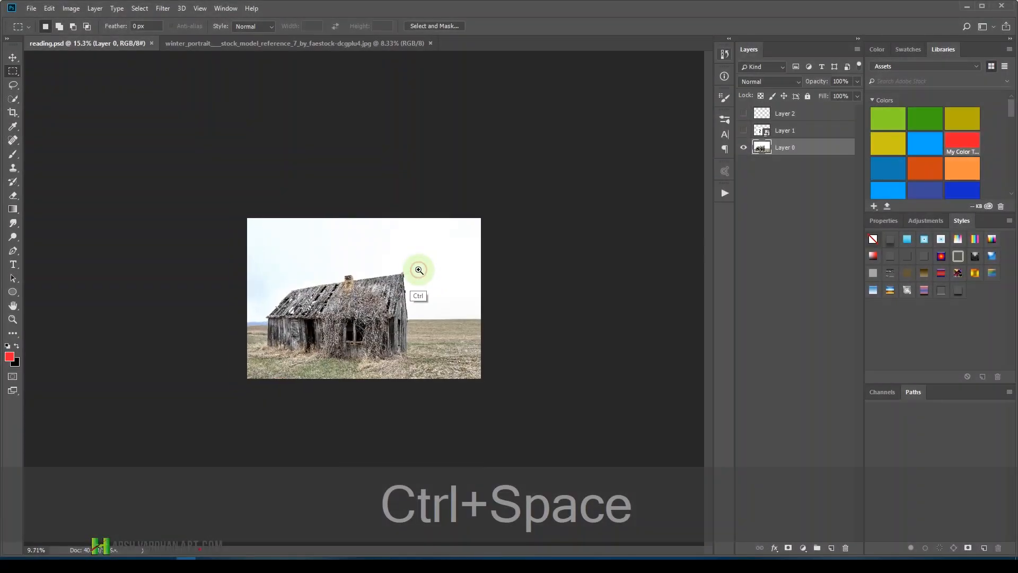
{"action": "left_click_drag", "start_coordinate": [419, 270], "coordinate": [443, 265]}
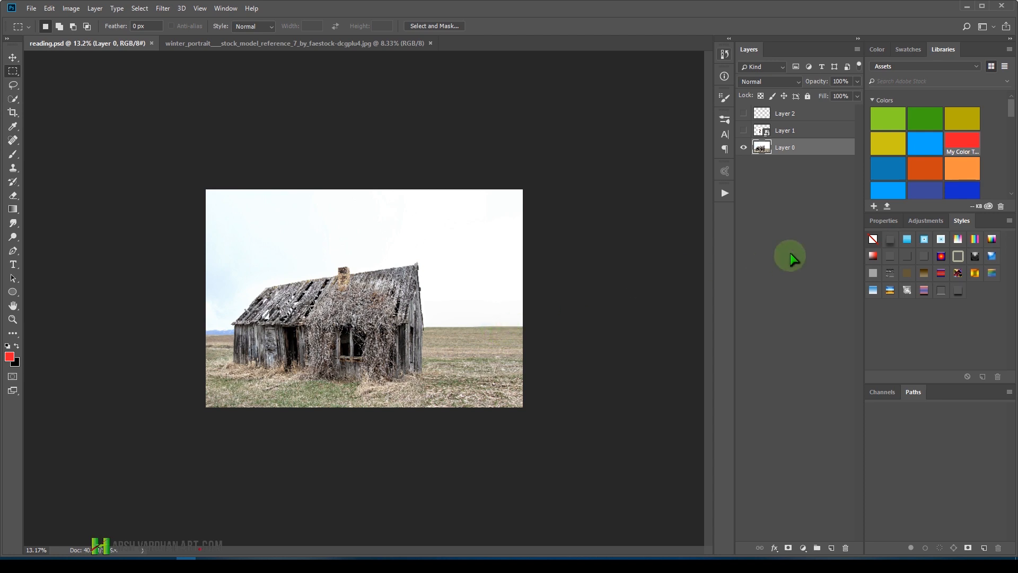
Add a Curves adjustment layer above the farmhouse layer.
{"action": "left_click", "coordinate": [926, 221]}
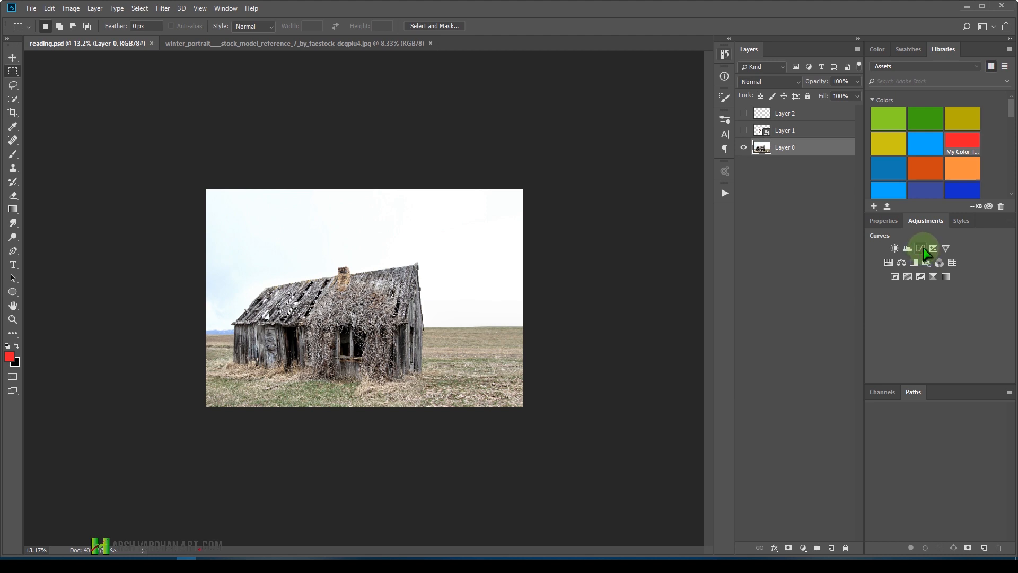
{"action": "left_click", "coordinate": [923, 248]}
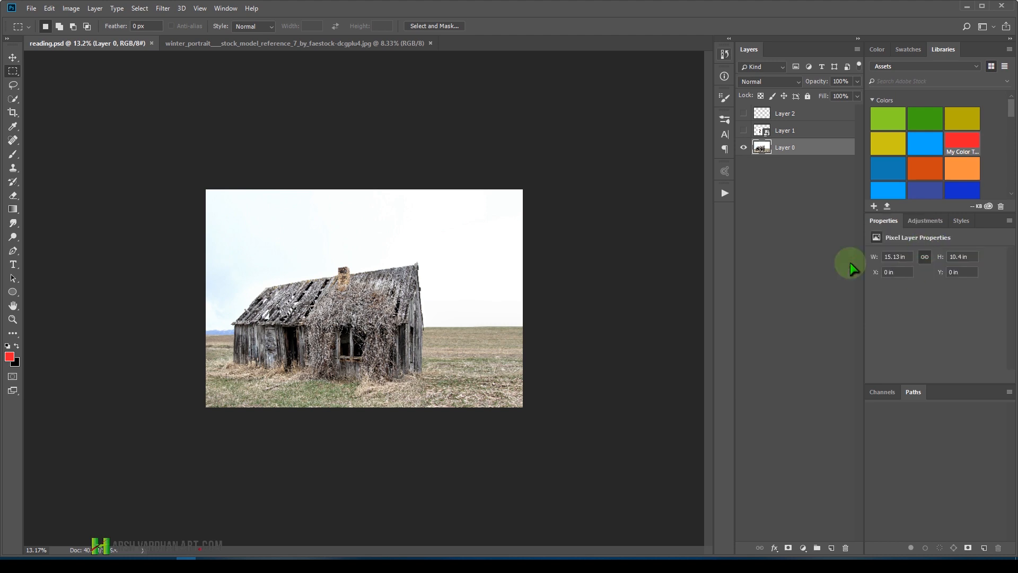
Purge all undo and history data, and check the list of history states.
{"action": "left_click", "coordinate": [54, 10]}
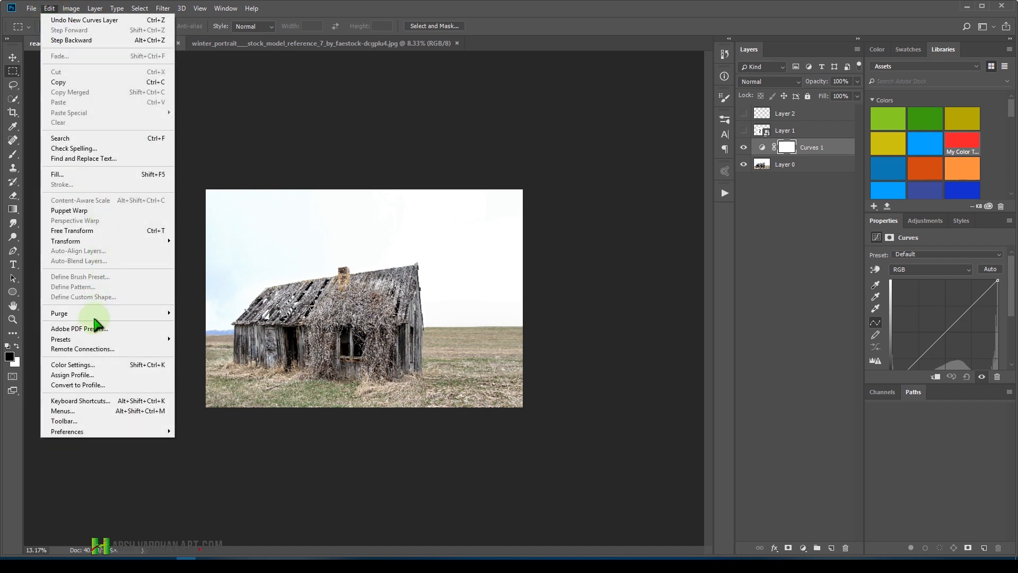
{"action": "mouse_move", "coordinate": [172, 313]}
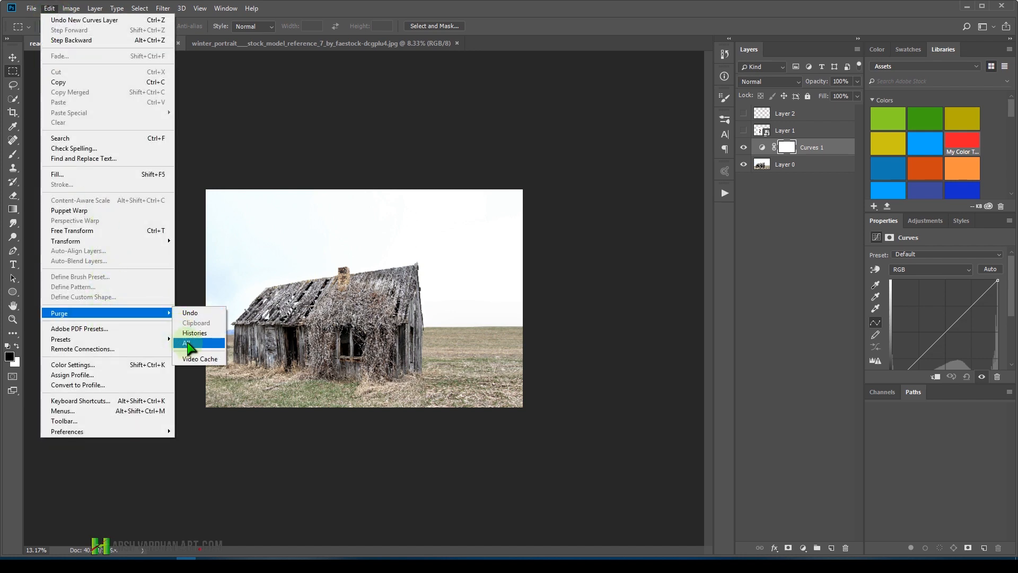
{"action": "left_click", "coordinate": [189, 344]}
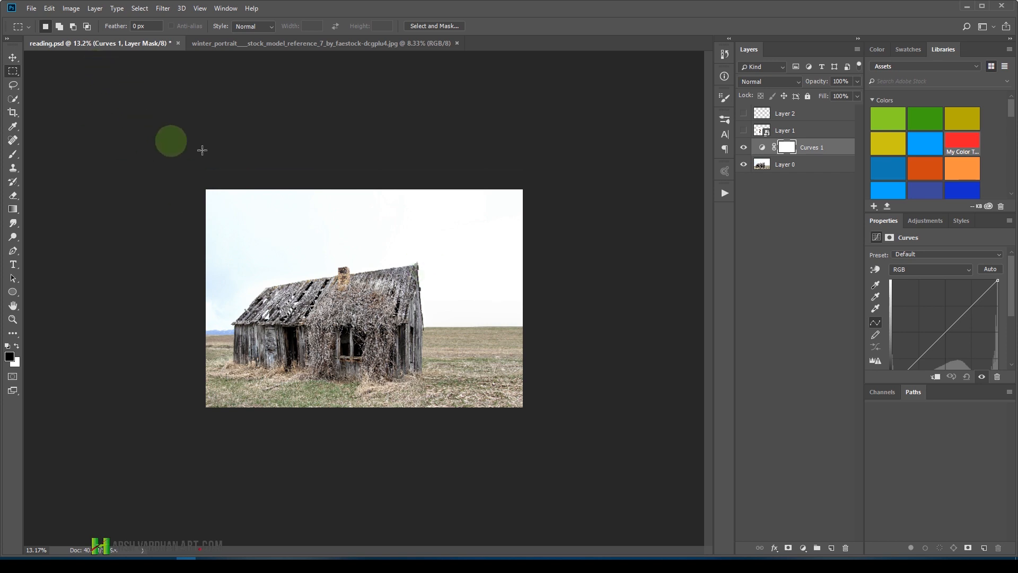
{"action": "left_click", "coordinate": [725, 55]}
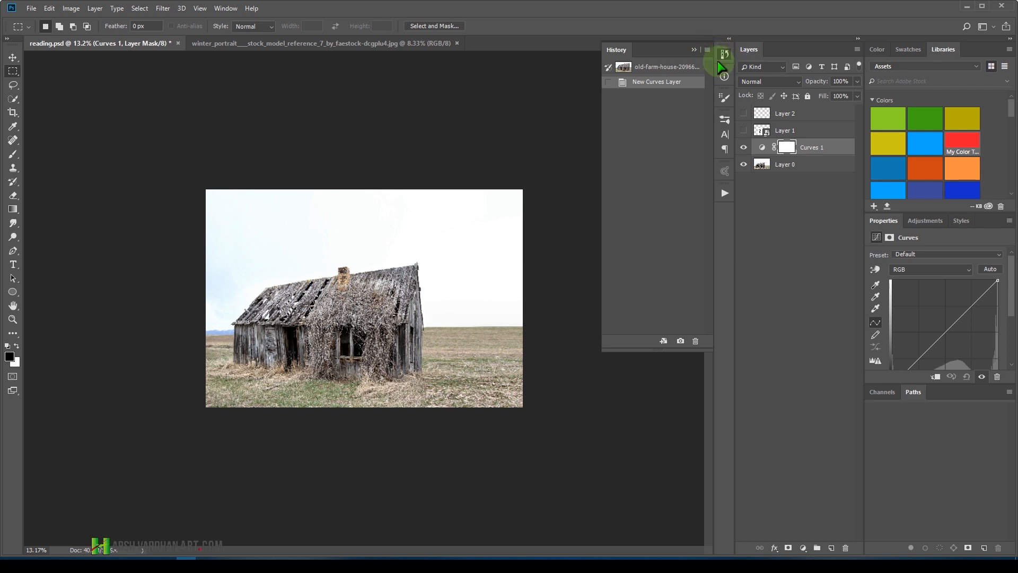
{"action": "left_click", "coordinate": [723, 55]}
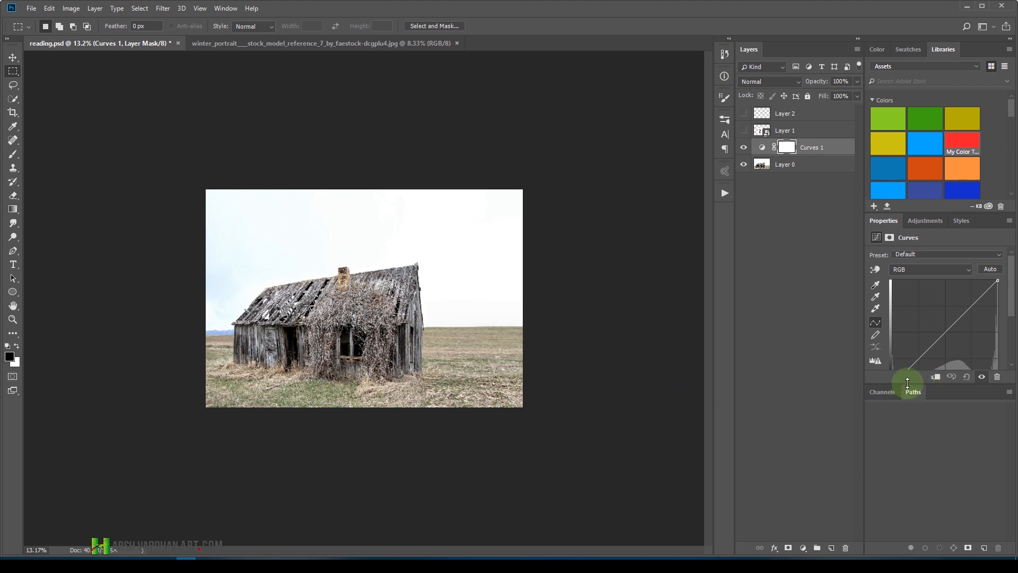
Darken the photo with the RGB curve: highlight point 253 to 141, midtone point 154 to 62, black point 13 to 0.
{"action": "left_click_drag", "start_coordinate": [908, 383], "coordinate": [907, 422]}
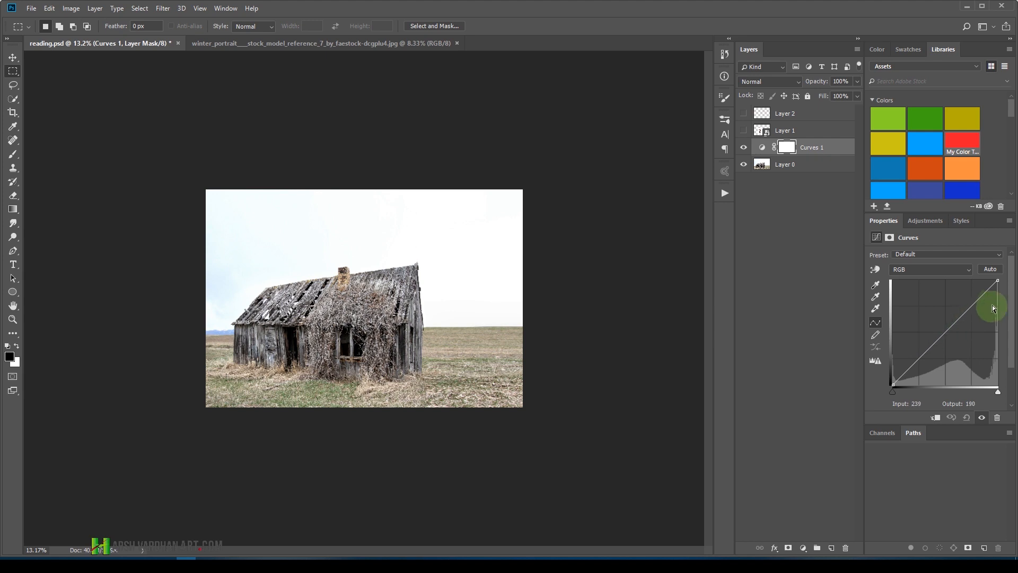
{"action": "left_click_drag", "start_coordinate": [999, 284], "coordinate": [996, 321]}
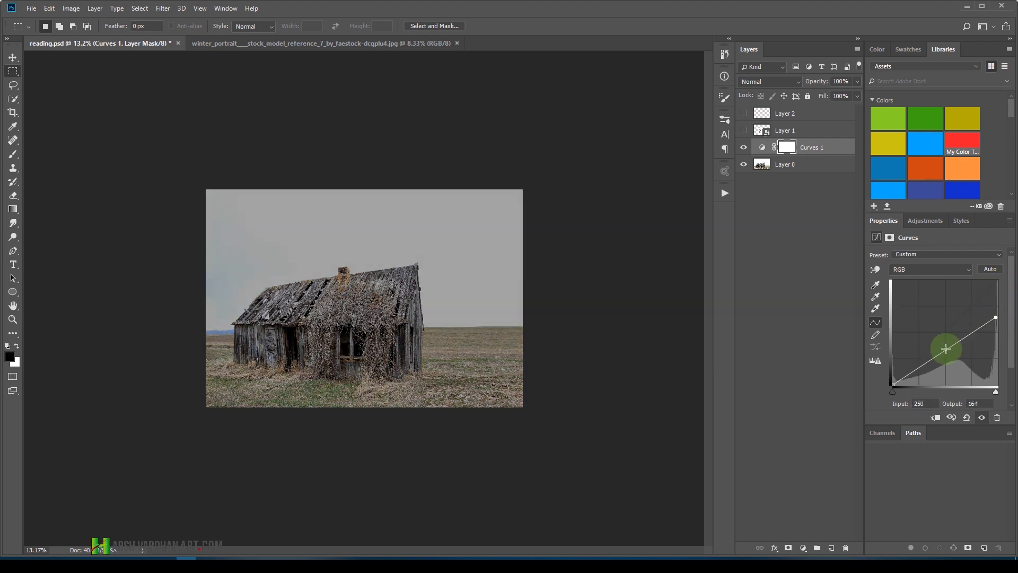
{"action": "left_click_drag", "start_coordinate": [946, 349], "coordinate": [959, 359]}
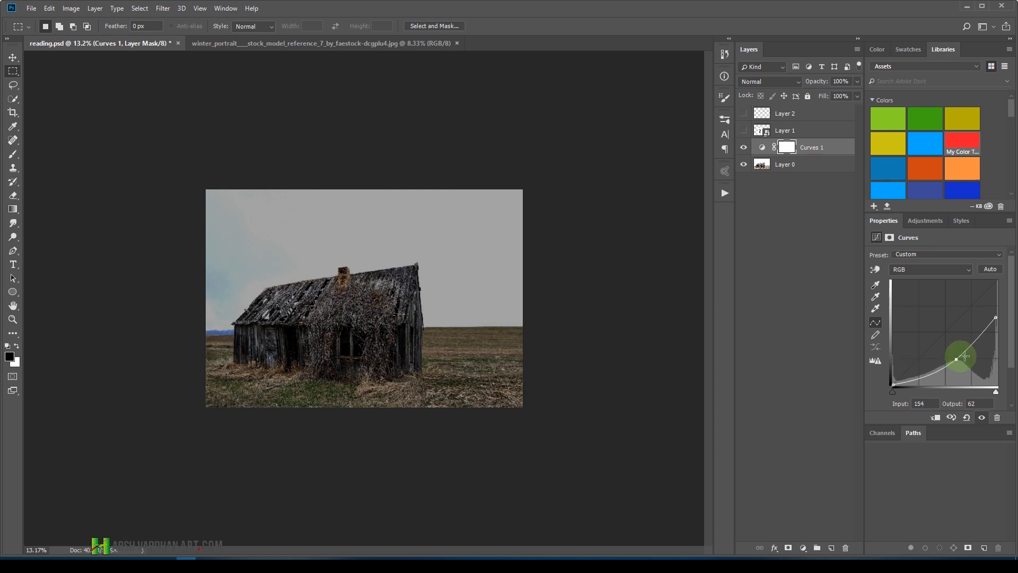
{"action": "left_click_drag", "start_coordinate": [997, 320], "coordinate": [998, 326]}
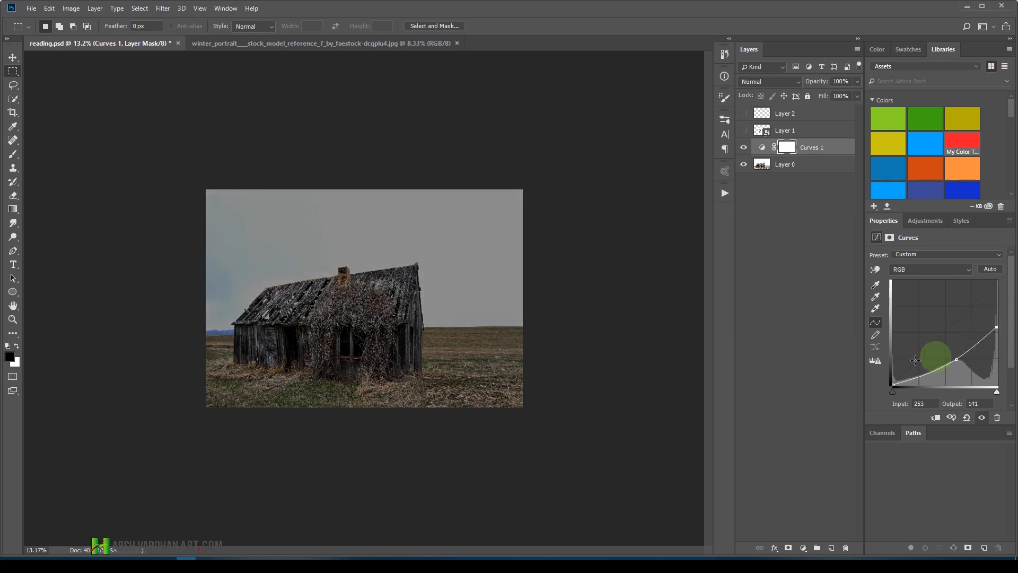
{"action": "left_click_drag", "start_coordinate": [894, 382], "coordinate": [899, 389]}
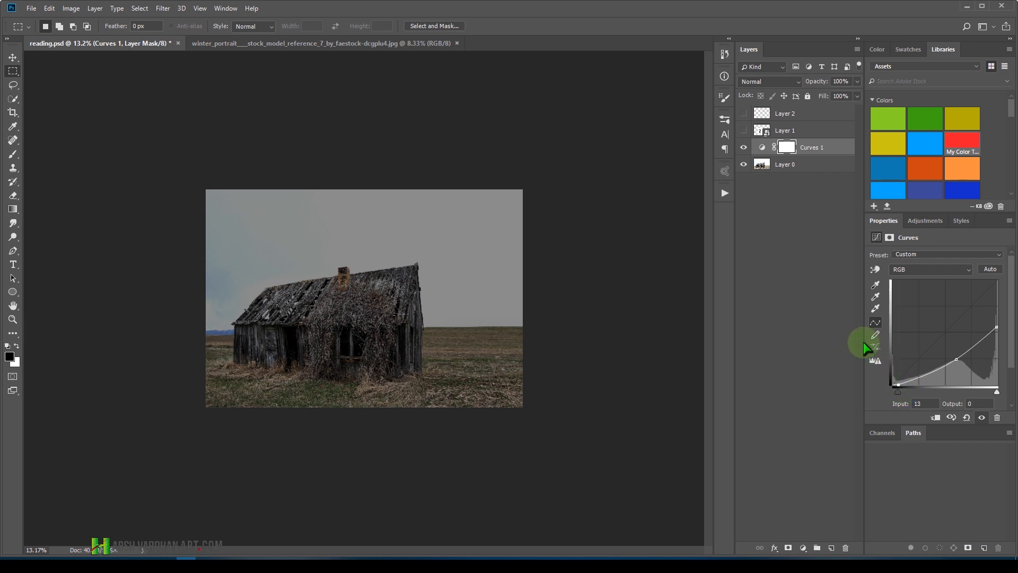
Open the farmhouse layer in the Camera Raw filter and set Exposure to -1.05 and Temperature to -48.
{"action": "left_click", "coordinate": [763, 167]}
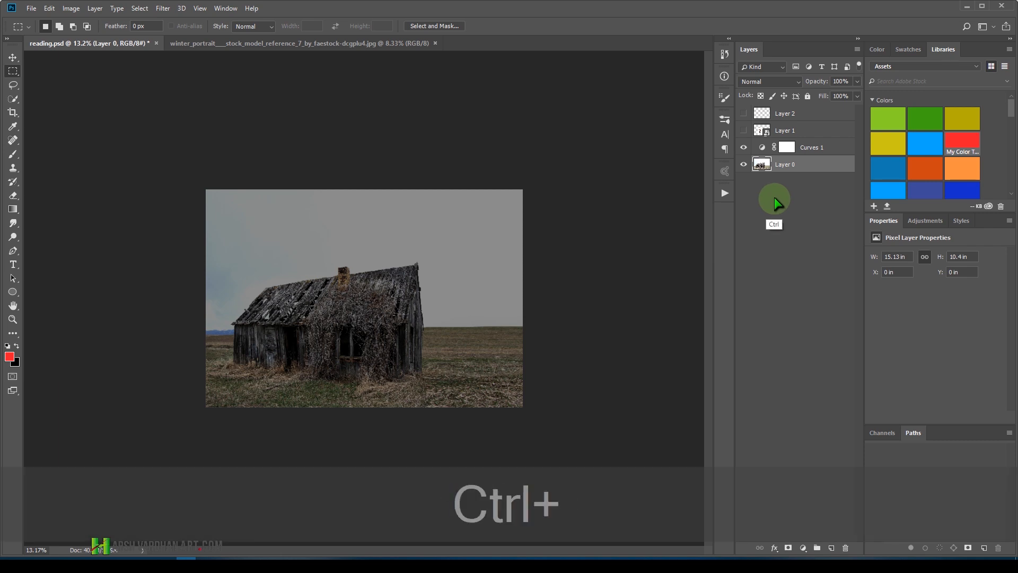
{"action": "key", "text": "ctrl+shift+a"}
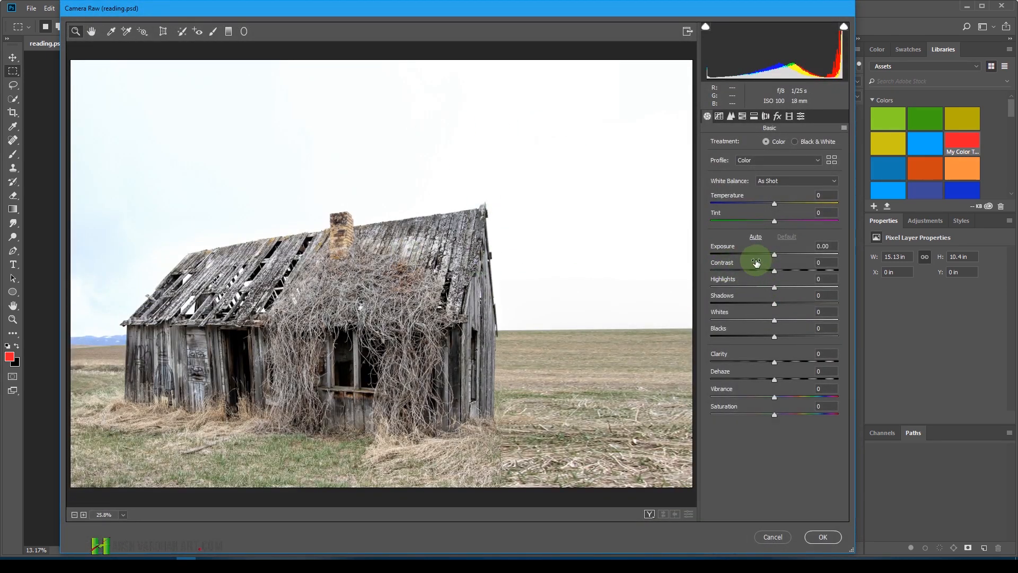
{"action": "left_click", "coordinate": [761, 256]}
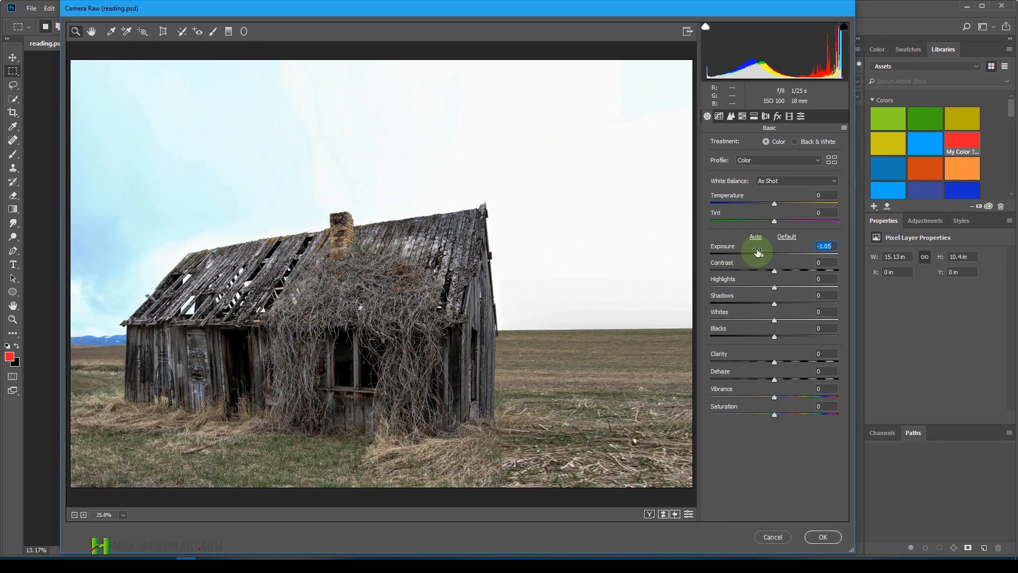
{"action": "left_click", "coordinate": [735, 203]}
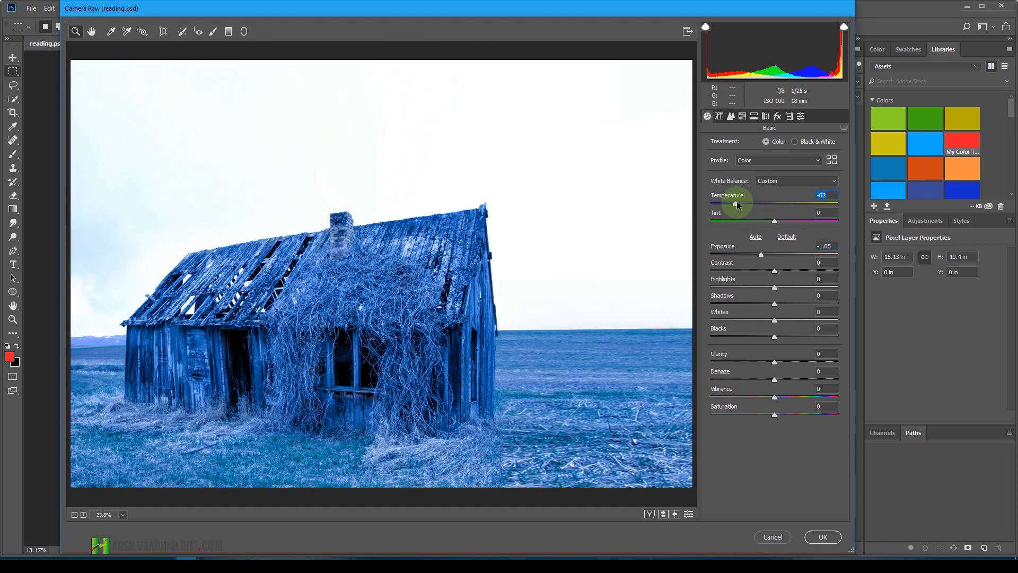
{"action": "double_click", "coordinate": [744, 203]}
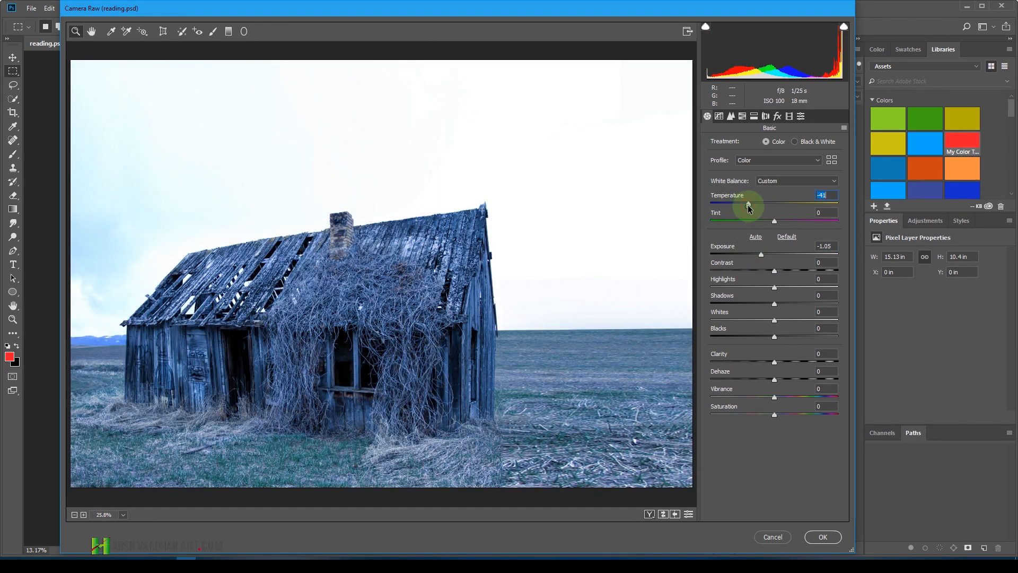
{"action": "left_click", "coordinate": [745, 204]}
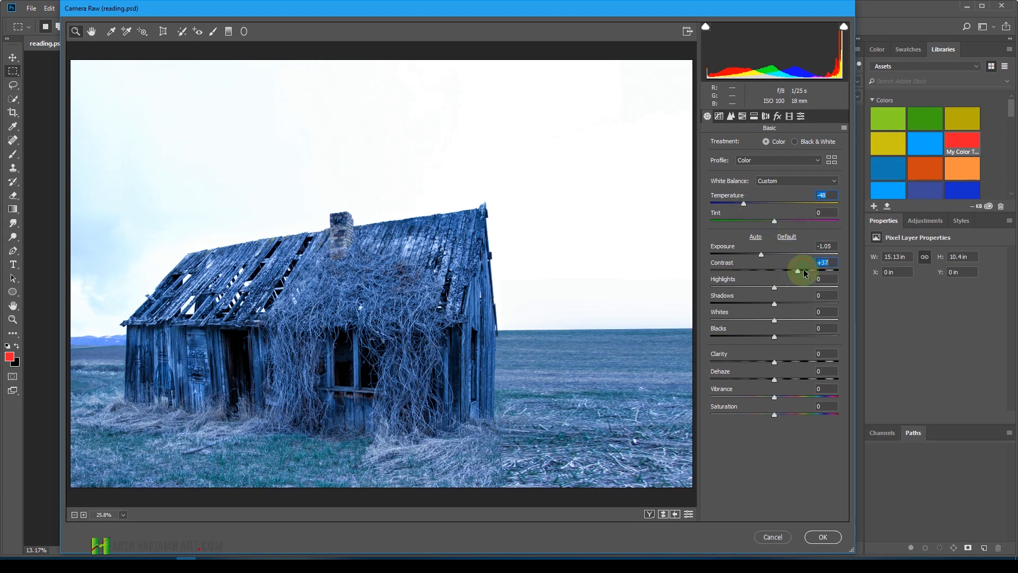
Set Contrast to +54 and Shadows to -46 in Camera Raw and apply the filter.
{"action": "mouse_move", "coordinate": [805, 273]}
{"action": "left_mouse_down"}
{"action": "mouse_move", "coordinate": [824, 273]}
{"action": "mouse_move", "coordinate": [809, 273]}
{"action": "left_mouse_up"}
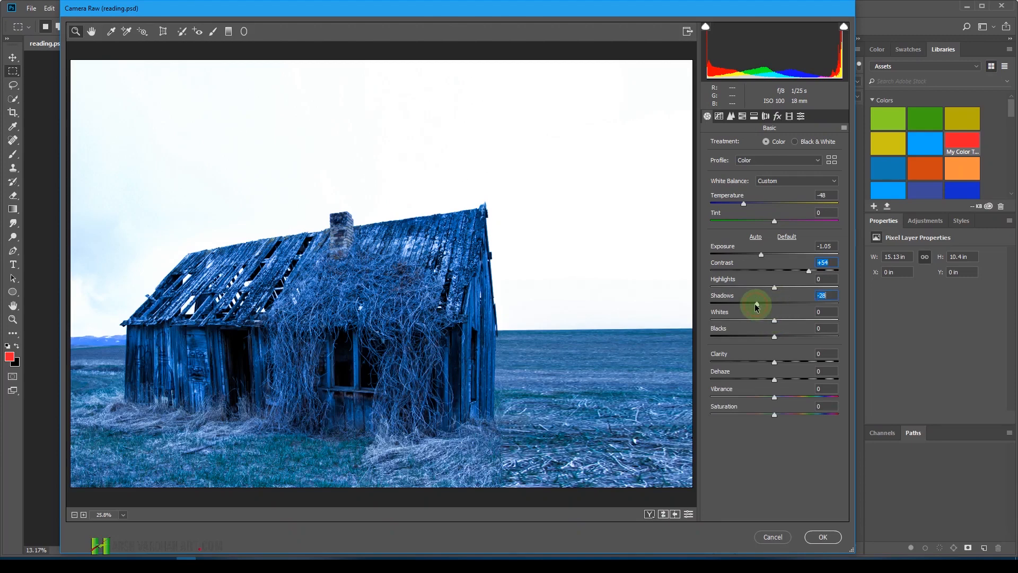
{"action": "left_click_drag", "start_coordinate": [755, 303], "coordinate": [746, 304]}
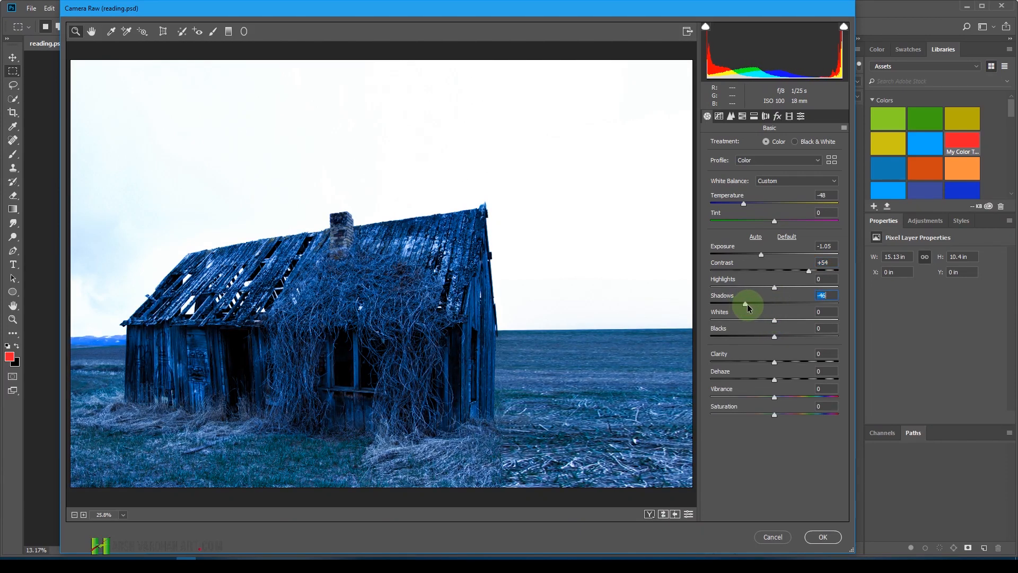
{"action": "left_click", "coordinate": [825, 538]}
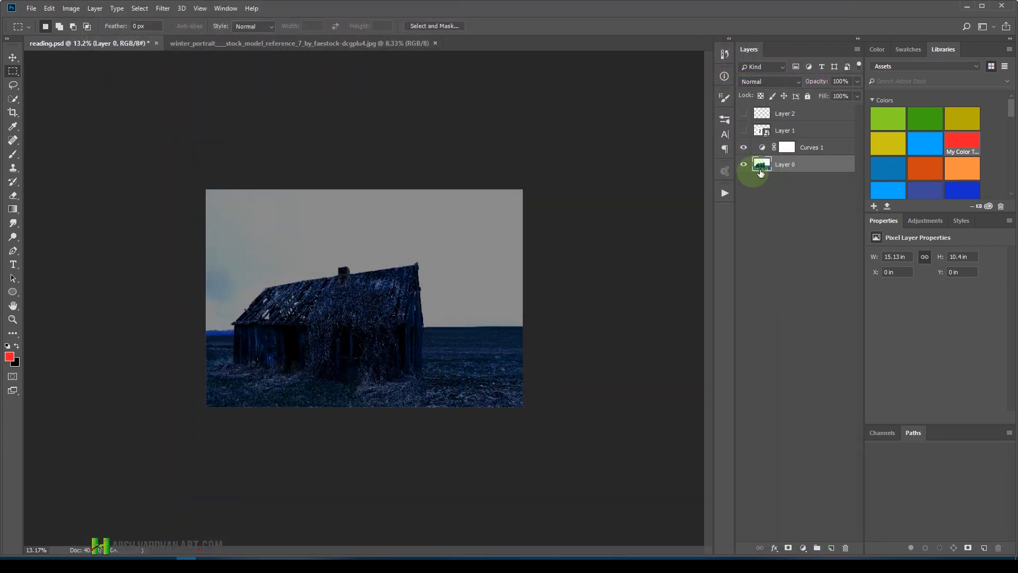
Compare the photo with and without the Curves 1 adjustment, and lower that layer's opacity to soften the darkening.
{"action": "left_click", "coordinate": [763, 148]}
{"action": "left_click", "coordinate": [743, 148]}
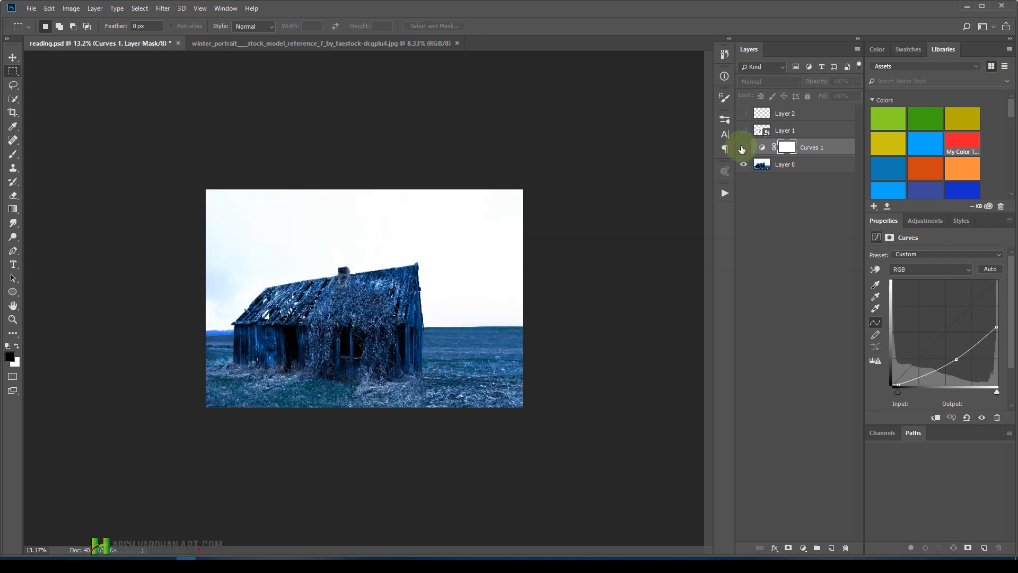
{"action": "left_click", "coordinate": [743, 148]}
{"action": "left_click", "coordinate": [858, 81]}
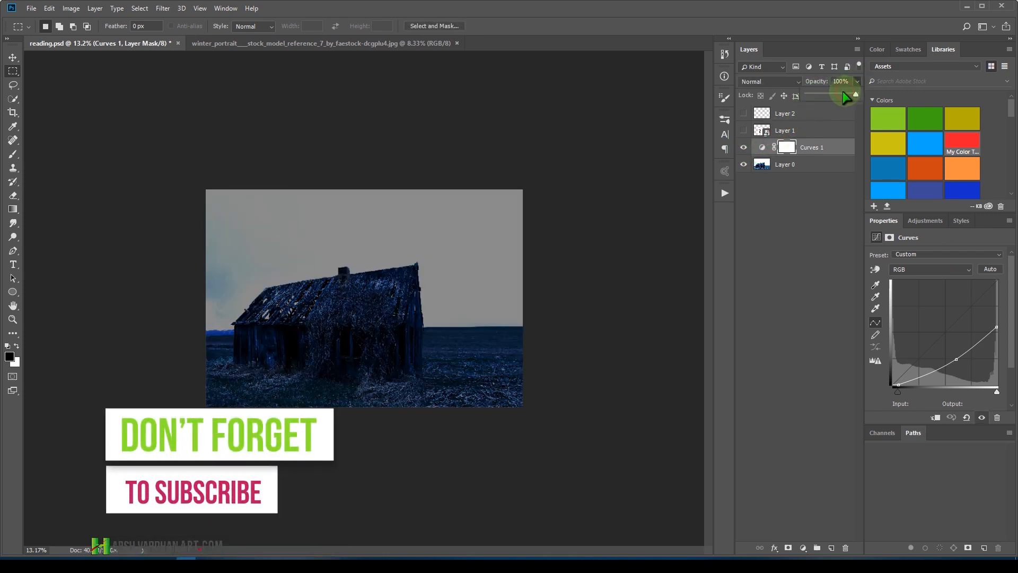
{"action": "left_click_drag", "start_coordinate": [842, 93], "coordinate": [831, 94]}
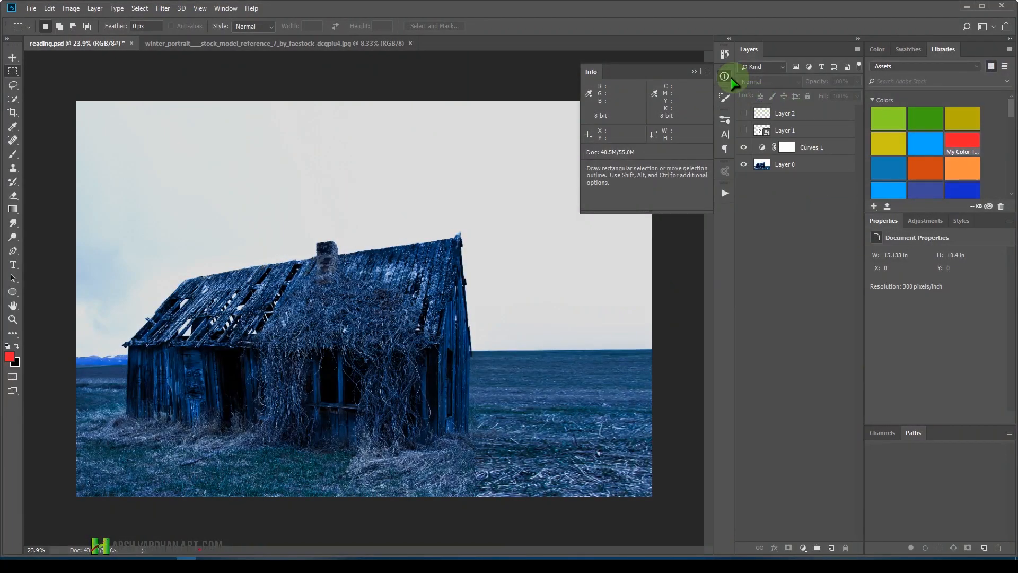
{"action": "left_click", "coordinate": [728, 77]}
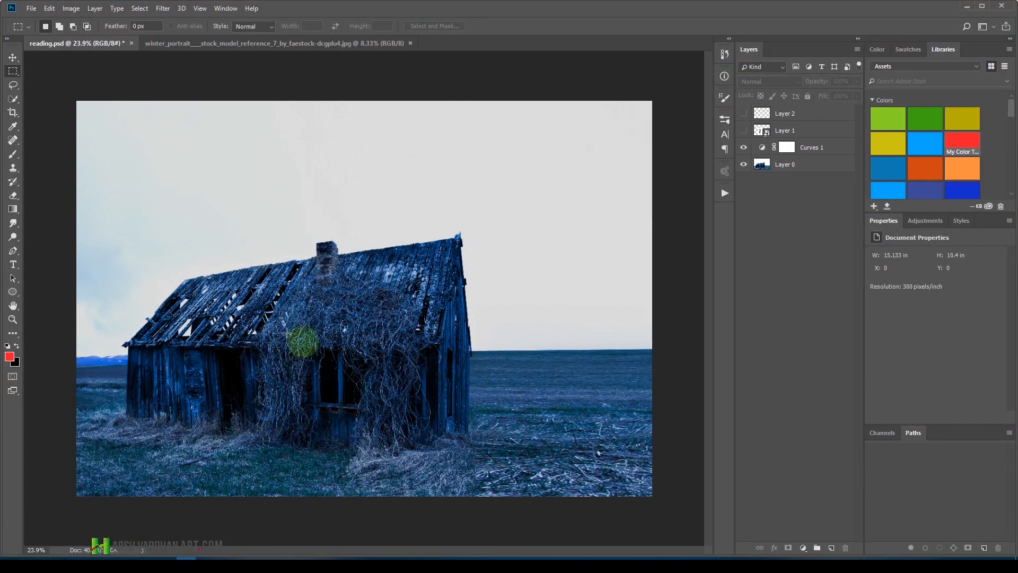
Switch to Bridge and place the-milky-way-1709947.jpg into the reading.psd document.
{"action": "left_click", "coordinate": [148, 564]}
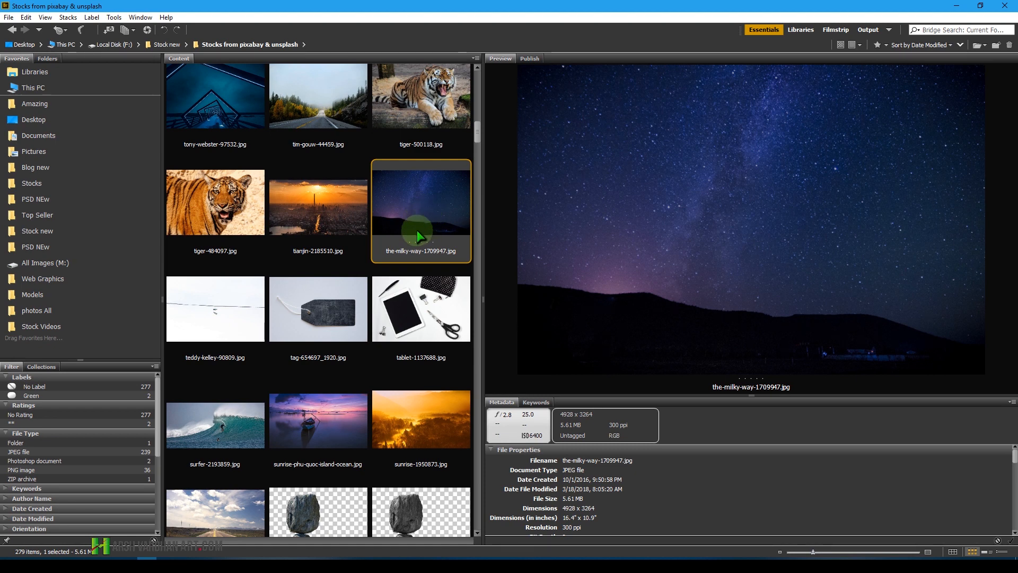
{"action": "left_click_drag", "start_coordinate": [431, 211], "coordinate": [295, 427]}
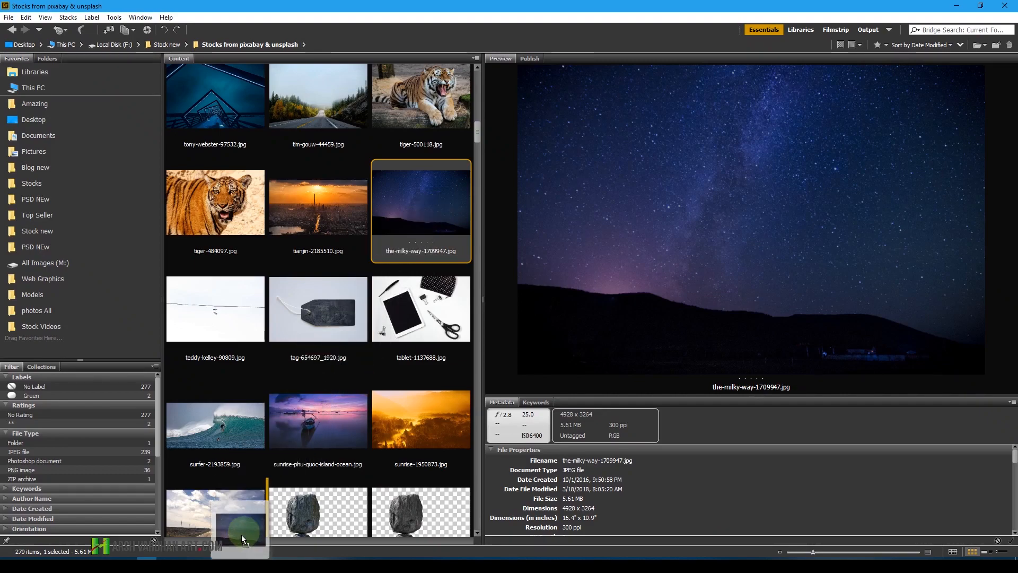
{"action": "left_click_drag", "start_coordinate": [242, 539], "coordinate": [335, 203]}
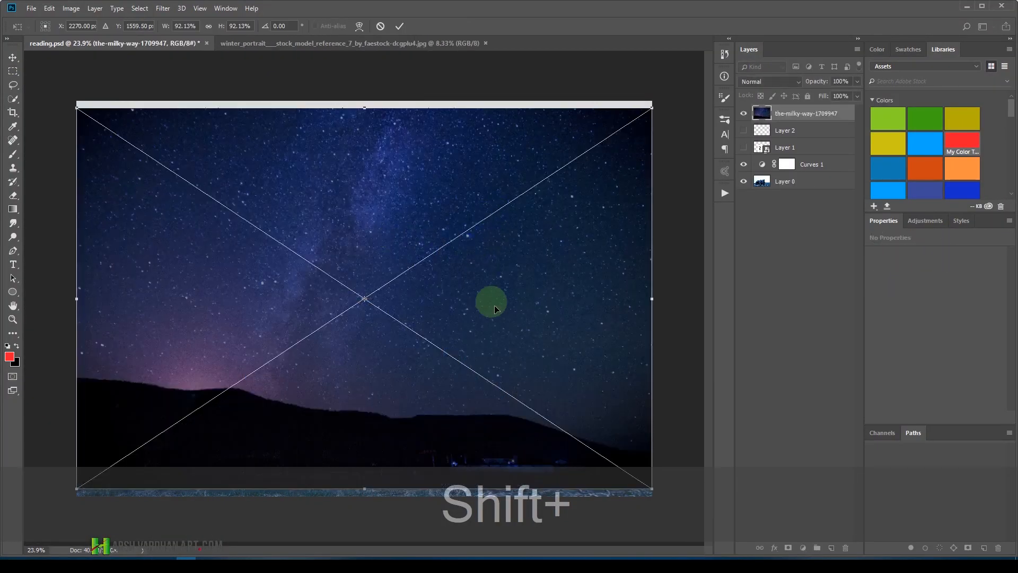
Move the Milky Way image up to Y 900.50 px, commit the placement, and move its layer directly above Curves 1.
{"action": "left_click_drag", "start_coordinate": [494, 304], "coordinate": [498, 230]}
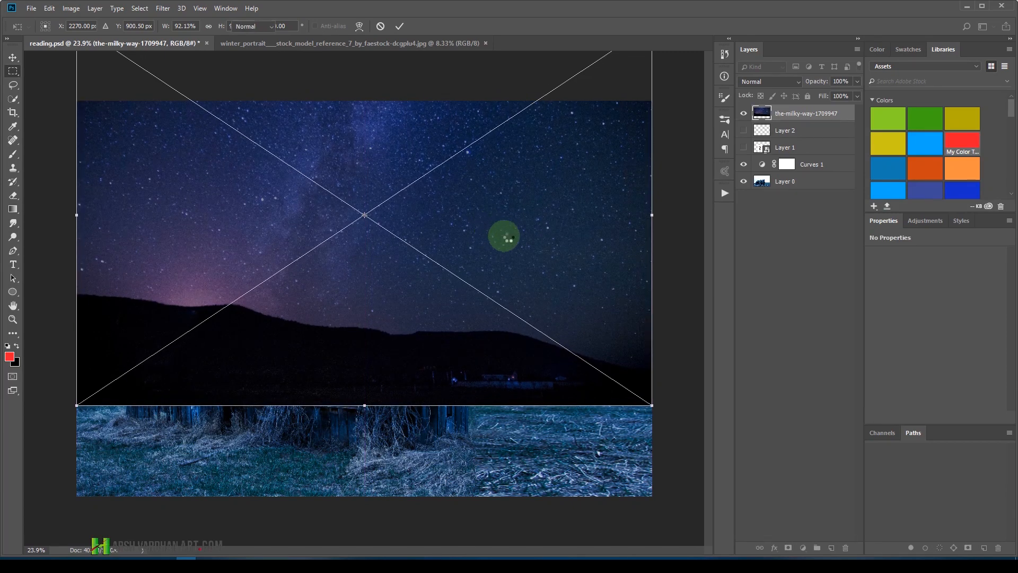
{"action": "key", "text": "Return"}
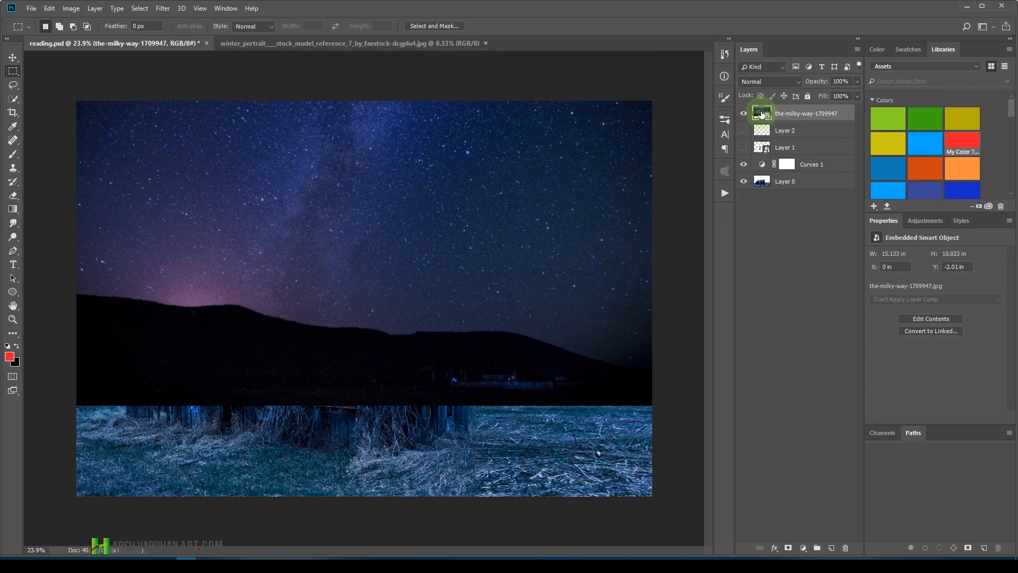
{"action": "left_click_drag", "start_coordinate": [763, 114], "coordinate": [751, 157]}
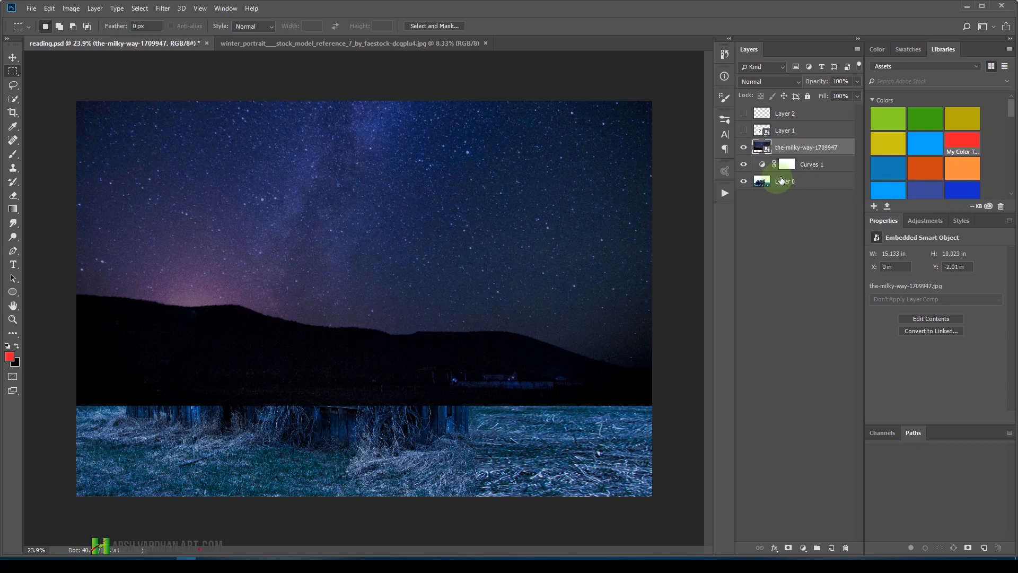
Add a layer mask to the Milky Way layer and set the Gradient tool to a linear Black, White gradient.
{"action": "left_click", "coordinate": [789, 548]}
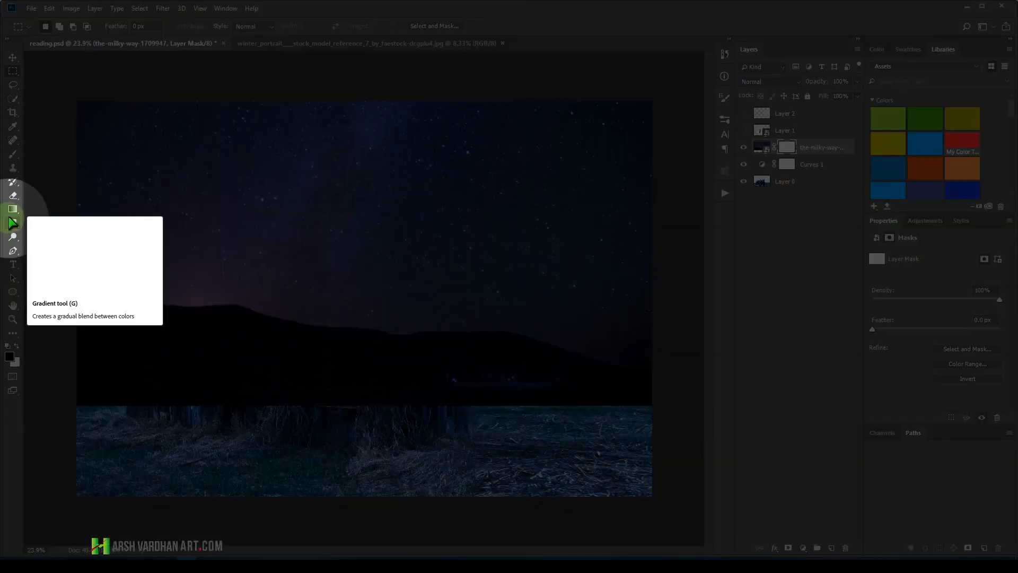
{"action": "left_click", "coordinate": [18, 212]}
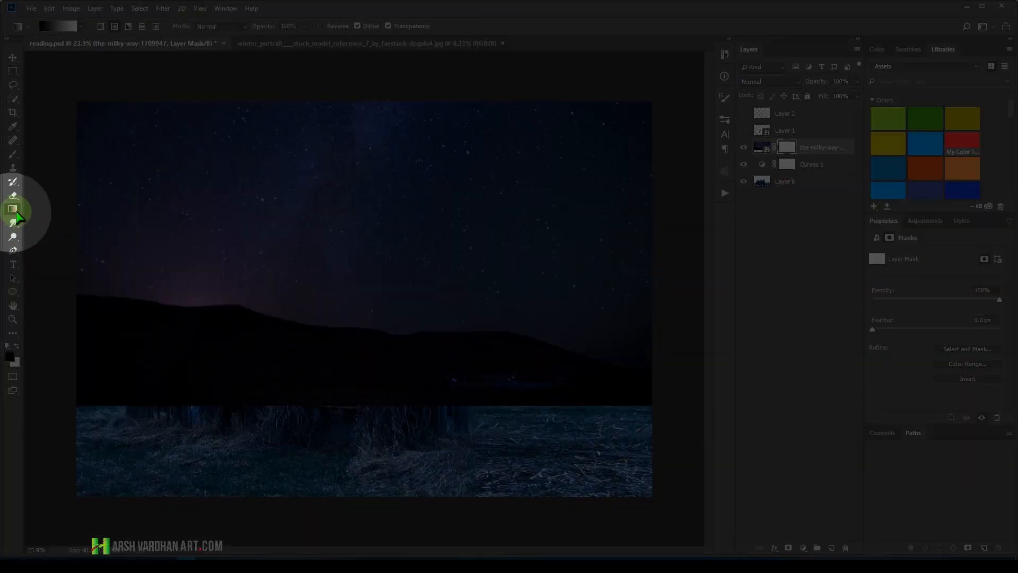
{"action": "left_click", "coordinate": [99, 27]}
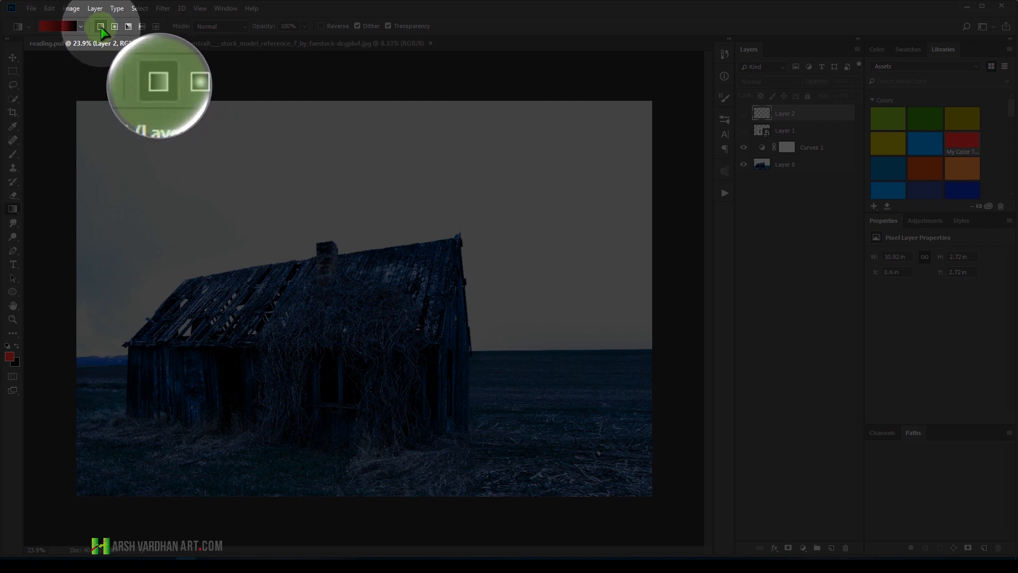
{"action": "left_click", "coordinate": [66, 26]}
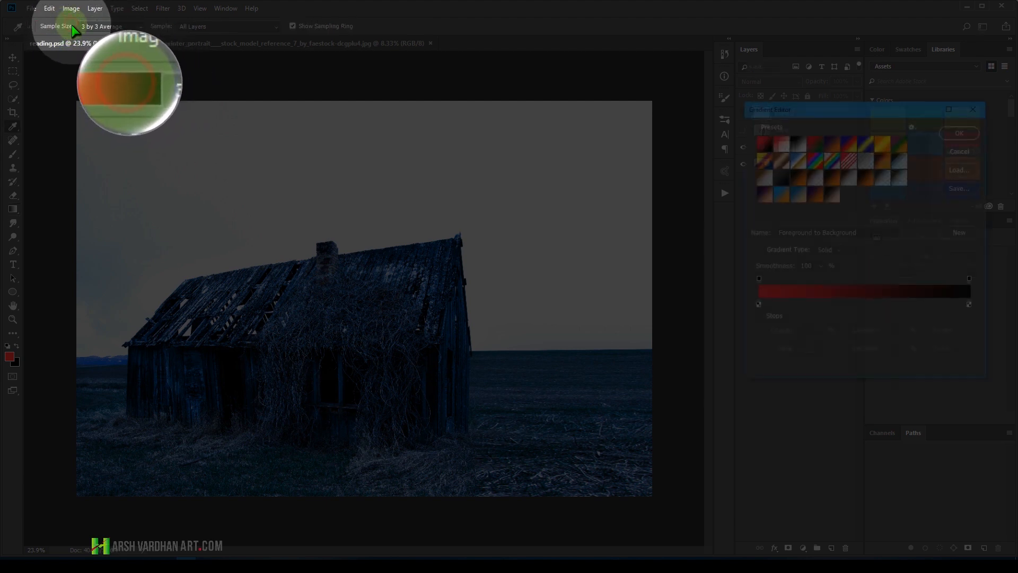
{"action": "left_click", "coordinate": [799, 144]}
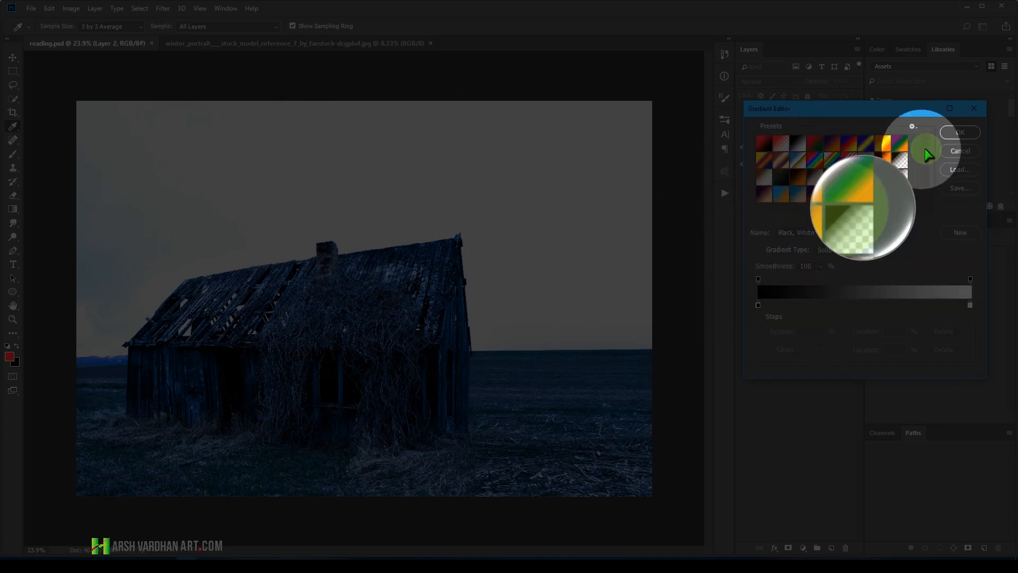
{"action": "left_click", "coordinate": [955, 133]}
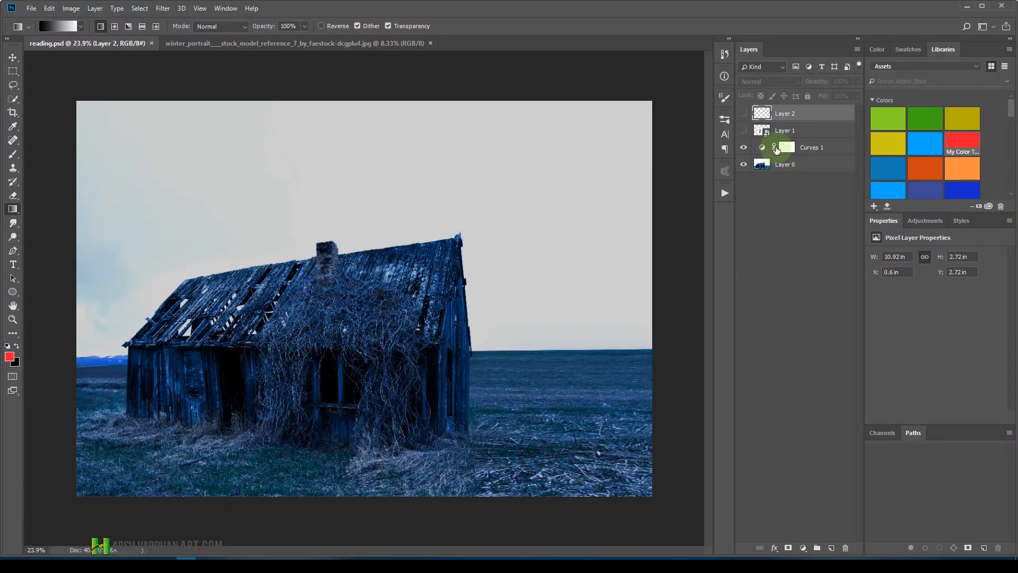
{"action": "key", "text": "ctrl+z"}
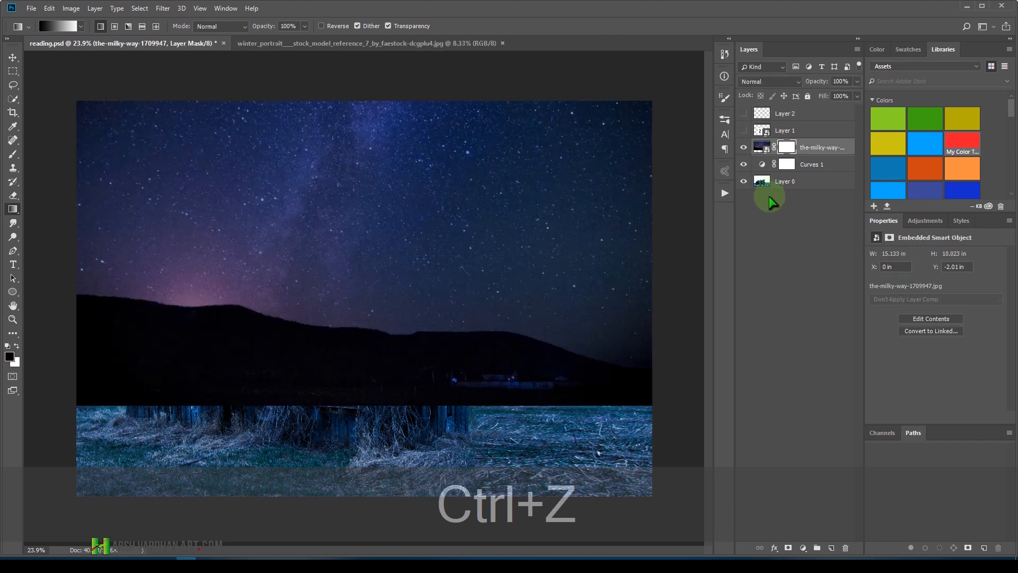
{"action": "left_click", "coordinate": [787, 155]}
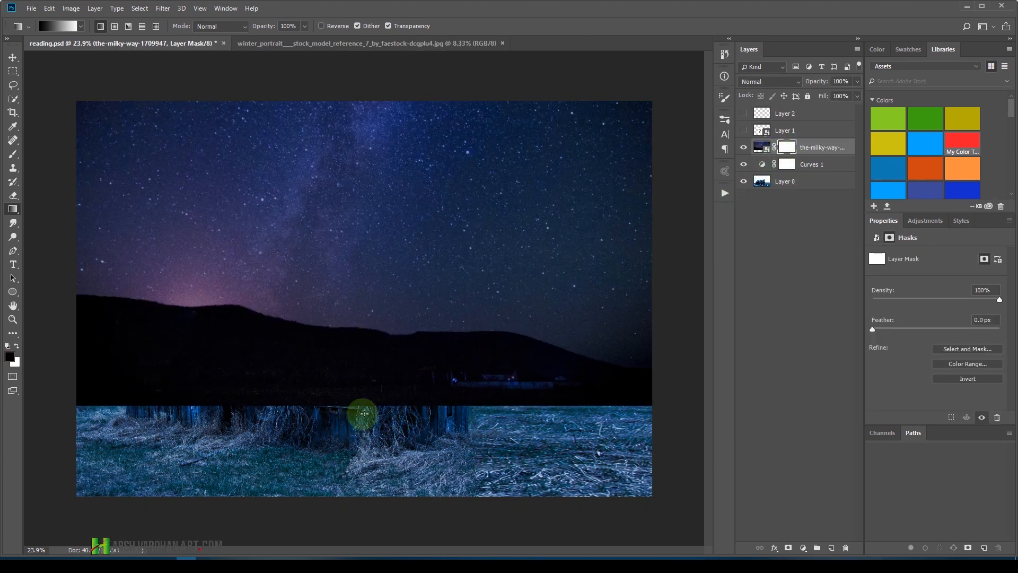
{"action": "left_click_drag", "start_coordinate": [372, 412], "coordinate": [404, 315]}
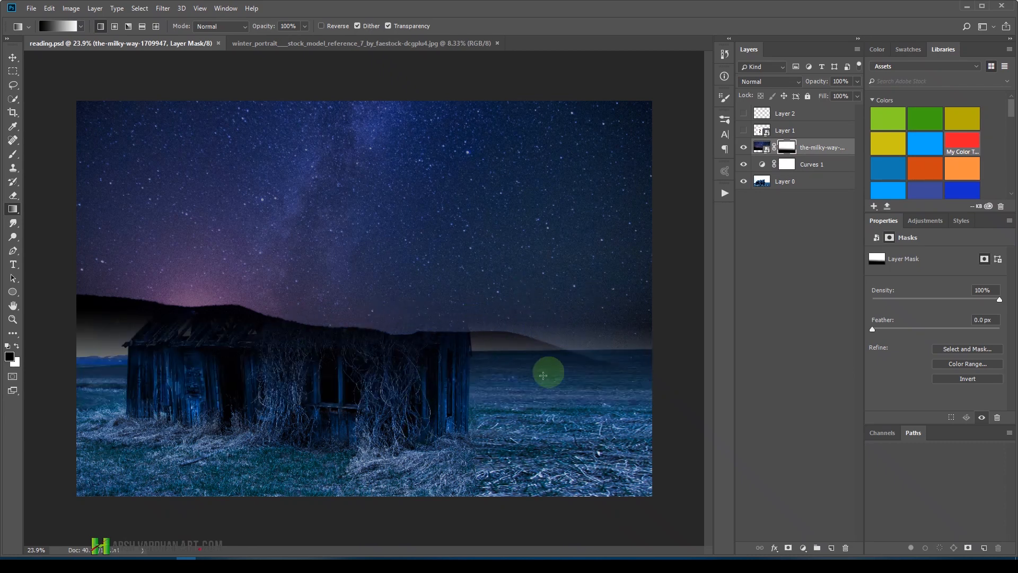
{"action": "key", "text": "ctrl"}
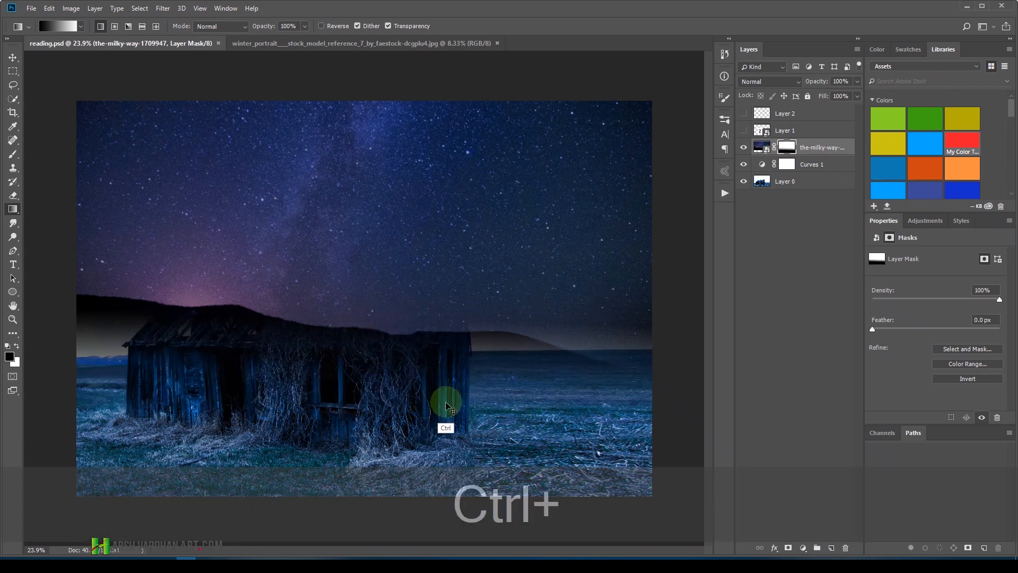
{"action": "key", "text": "ctrl+z"}
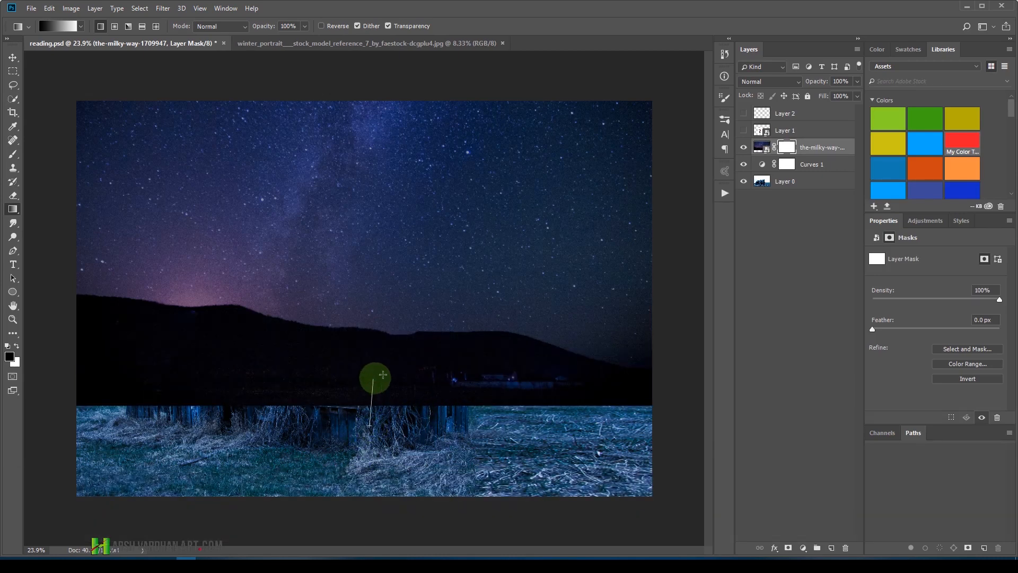
Fade the lower edge of the Milky Way image into the field with a short vertical gradient on its mask.
{"action": "left_click_drag", "start_coordinate": [383, 375], "coordinate": [384, 374]}
{"action": "left_click_drag", "start_coordinate": [465, 414], "coordinate": [469, 377]}
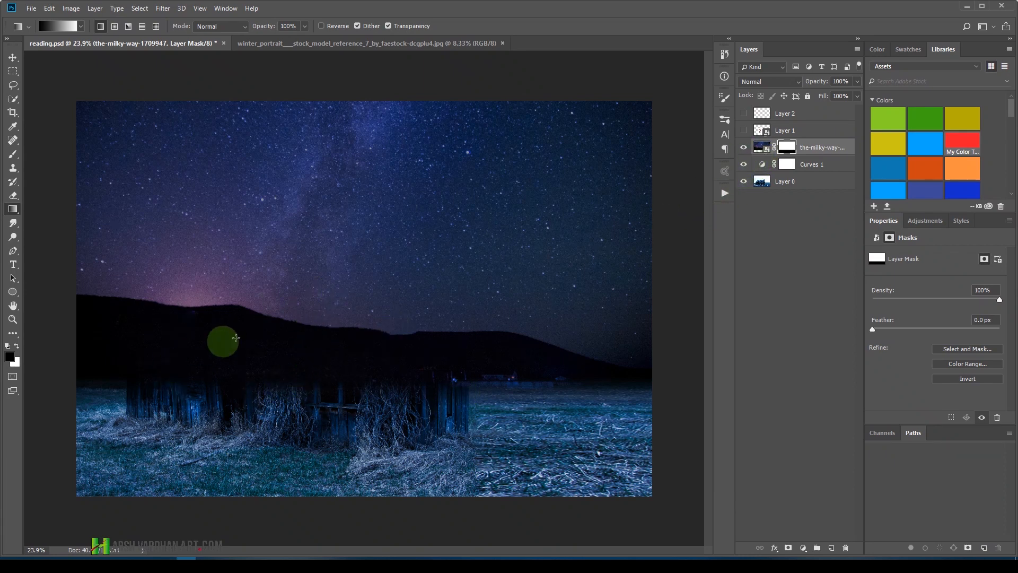
Hide the Milky Way layer, select the pale sky on Layer 0 with Quick Selection, and invert the selection to the house and field.
{"action": "left_click", "coordinate": [743, 148]}
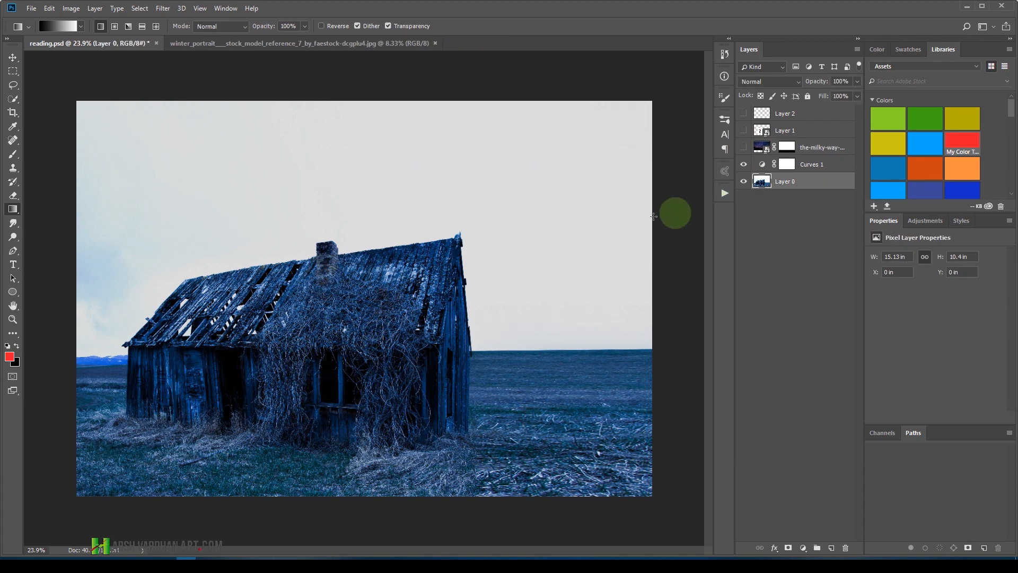
{"action": "left_click", "coordinate": [14, 98]}
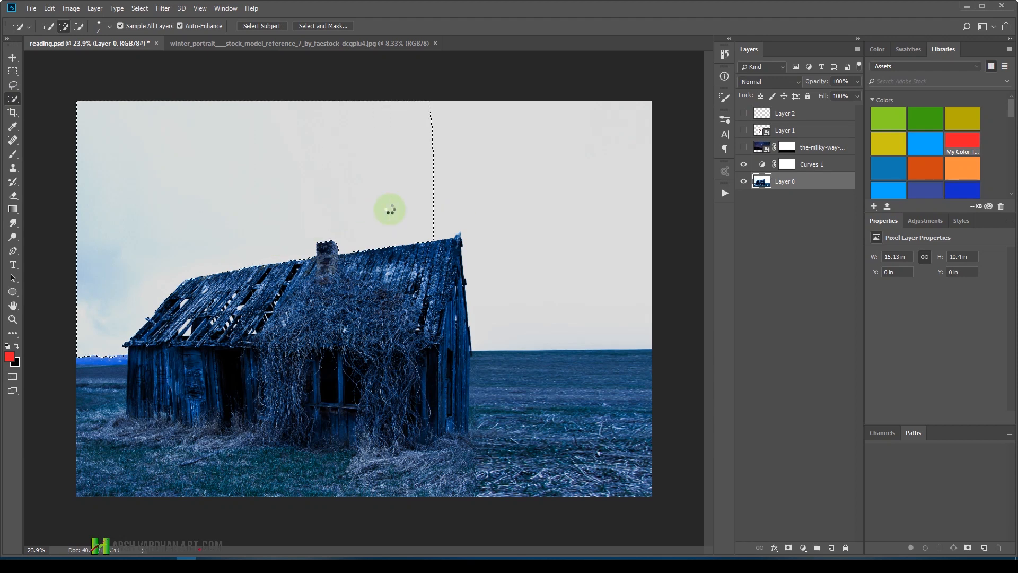
{"action": "mouse_move", "coordinate": [605, 282]}
{"action": "left_mouse_down"}
{"action": "mouse_move", "coordinate": [585, 294]}
{"action": "mouse_move", "coordinate": [482, 261]}
{"action": "mouse_move", "coordinate": [546, 277]}
{"action": "left_mouse_up"}
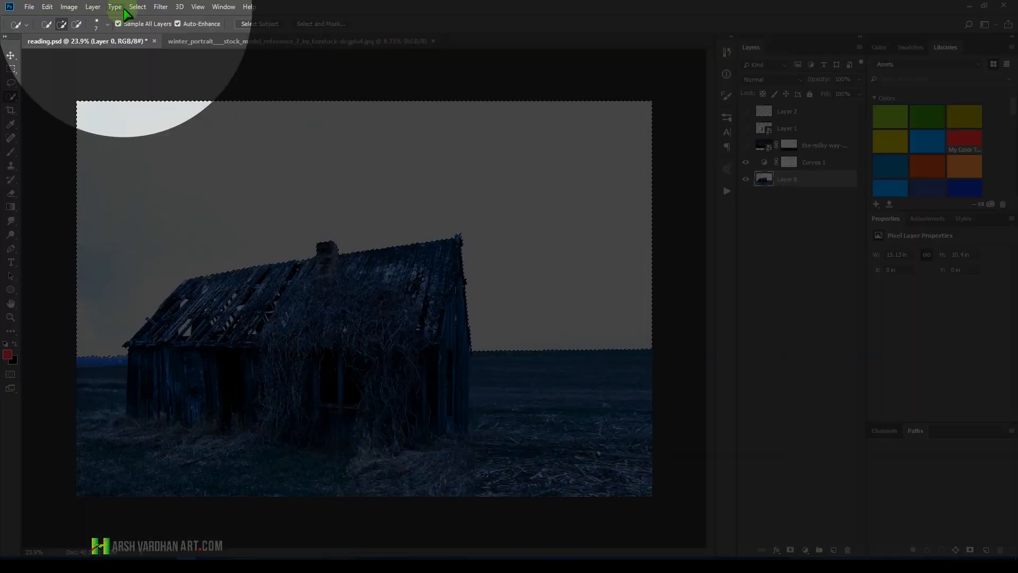
{"action": "left_click", "coordinate": [136, 6]}
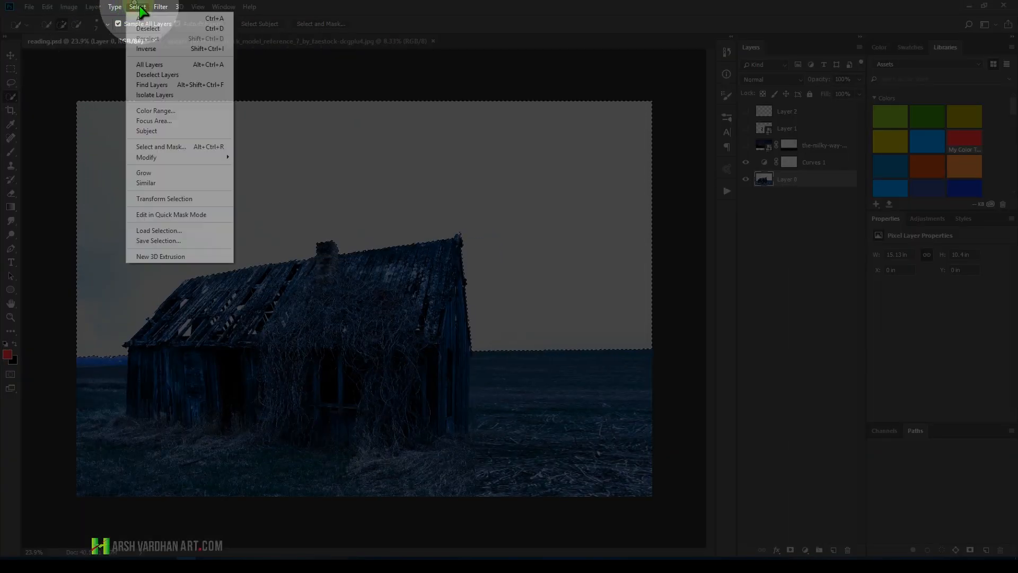
{"action": "left_click", "coordinate": [151, 48]}
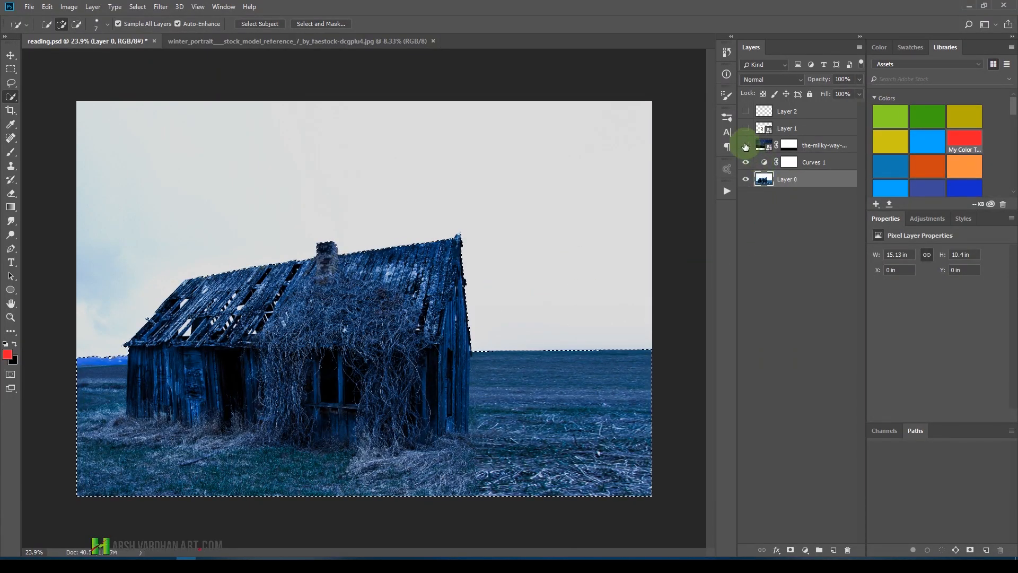
Show the Milky Way layer again and paint black on its mask inside the selection with a 1200 px brush to reveal the house.
{"action": "left_click", "coordinate": [746, 146]}
{"action": "left_click", "coordinate": [787, 148]}
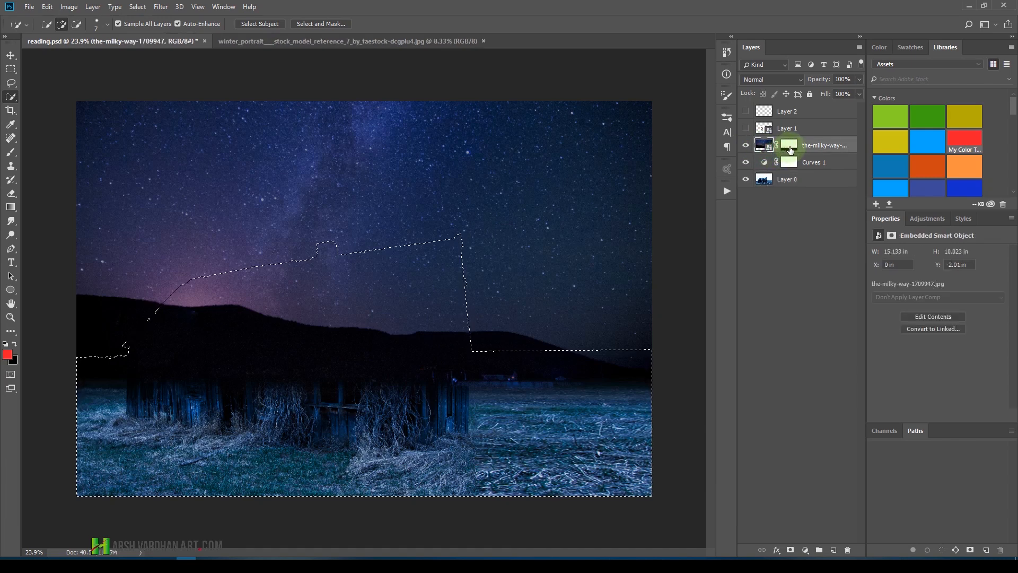
{"action": "left_click", "coordinate": [789, 147]}
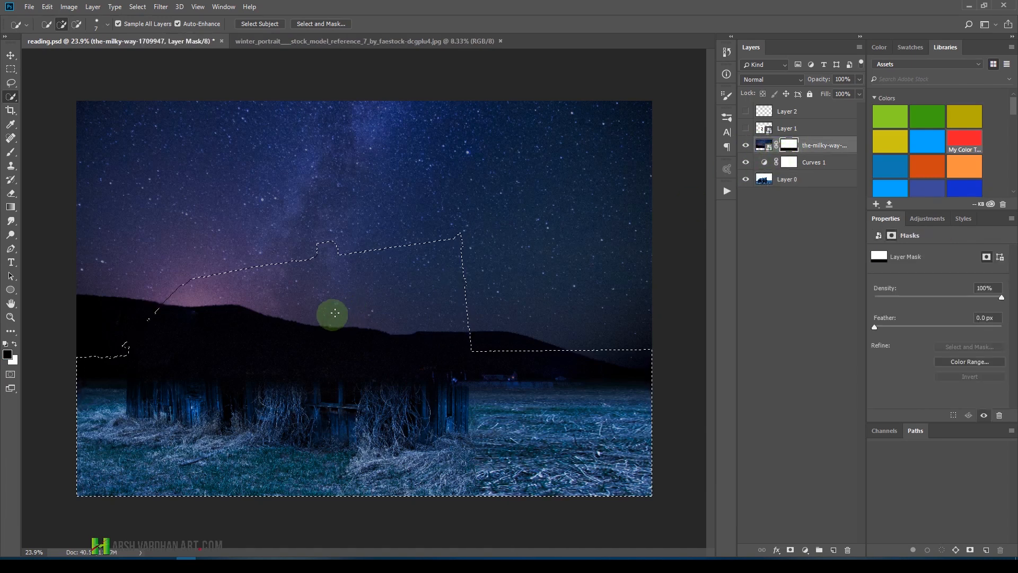
{"action": "key", "text": "b"}
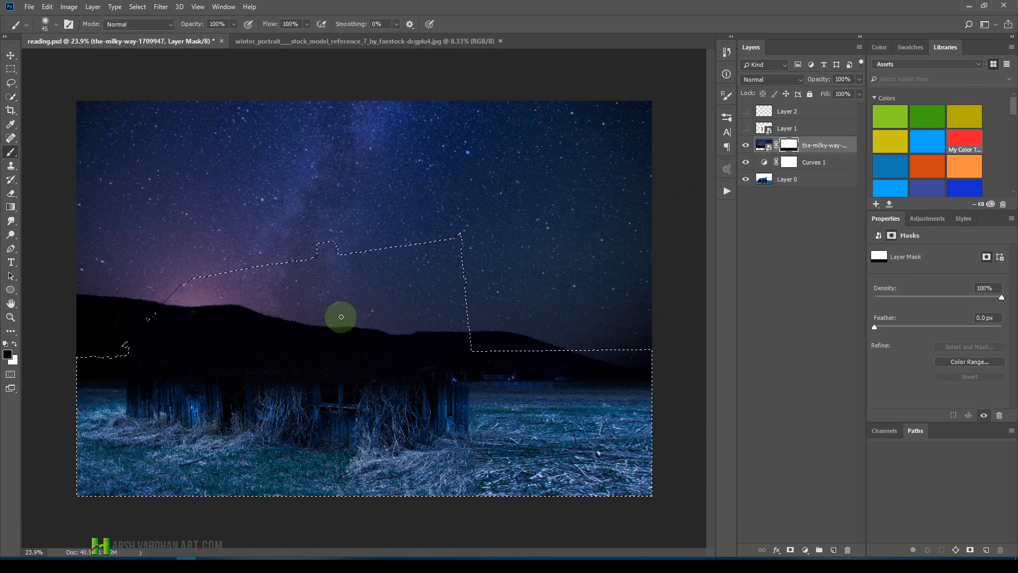
{"action": "key", "text": "bracketright"}
{"action": "key", "text": "bracketright"}
{"action": "key", "text": "bracketright"}
{"action": "key", "text": "bracketright"}
{"action": "key", "text": "bracketright"}
{"action": "key", "text": "bracketright"}
{"action": "key", "text": "bracketright"}
{"action": "key", "text": "bracketright"}
{"action": "key", "text": "bracketright"}
{"action": "key", "text": "bracketright"}
{"action": "key", "text": "bracketright"}
{"action": "key", "text": "bracketright"}
{"action": "key", "text": "bracketright"}
{"action": "key", "text": "bracketright"}
{"action": "key", "text": "bracketright"}
{"action": "key", "text": "bracketright"}
{"action": "key", "text": "bracketright"}
{"action": "key", "text": "bracketright"}
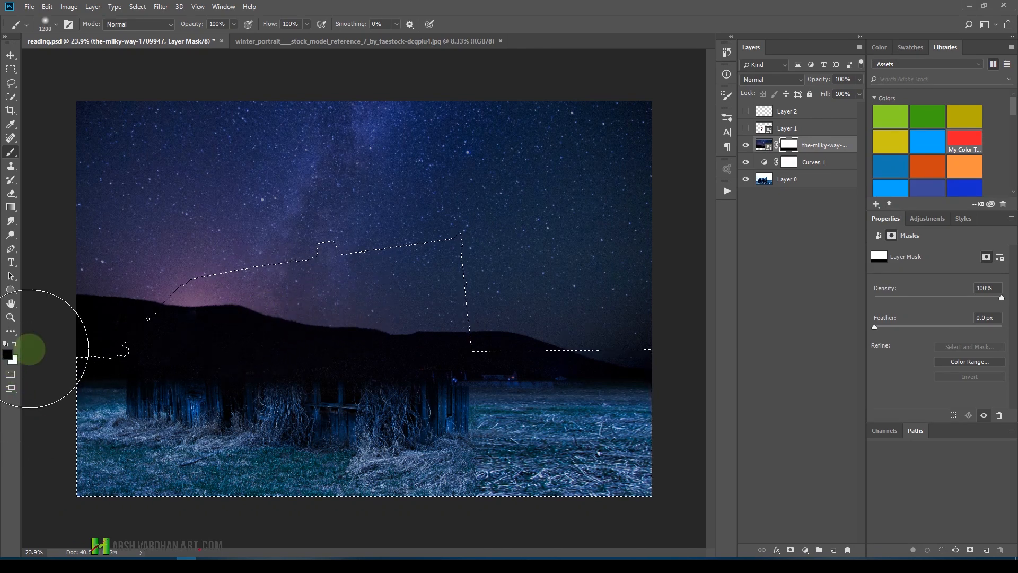
{"action": "mouse_move", "coordinate": [178, 314]}
{"action": "left_mouse_down"}
{"action": "mouse_move", "coordinate": [217, 276]}
{"action": "mouse_move", "coordinate": [180, 354]}
{"action": "mouse_move", "coordinate": [202, 289]}
{"action": "mouse_move", "coordinate": [236, 237]}
{"action": "mouse_move", "coordinate": [262, 291]}
{"action": "mouse_move", "coordinate": [247, 370]}
{"action": "mouse_move", "coordinate": [278, 359]}
{"action": "mouse_move", "coordinate": [388, 243]}
{"action": "mouse_move", "coordinate": [359, 400]}
{"action": "mouse_move", "coordinate": [433, 214]}
{"action": "mouse_move", "coordinate": [398, 377]}
{"action": "mouse_move", "coordinate": [417, 326]}
{"action": "left_mouse_up"}
Paint black over the rest of the house and its base on the mask with a 600 to 500 px brush, and deselect.
{"action": "key", "text": "bracketleft"}
{"action": "key", "text": "bracketleft"}
{"action": "key", "text": "bracketleft"}
{"action": "key", "text": "bracketleft"}
{"action": "key", "text": "bracketleft"}
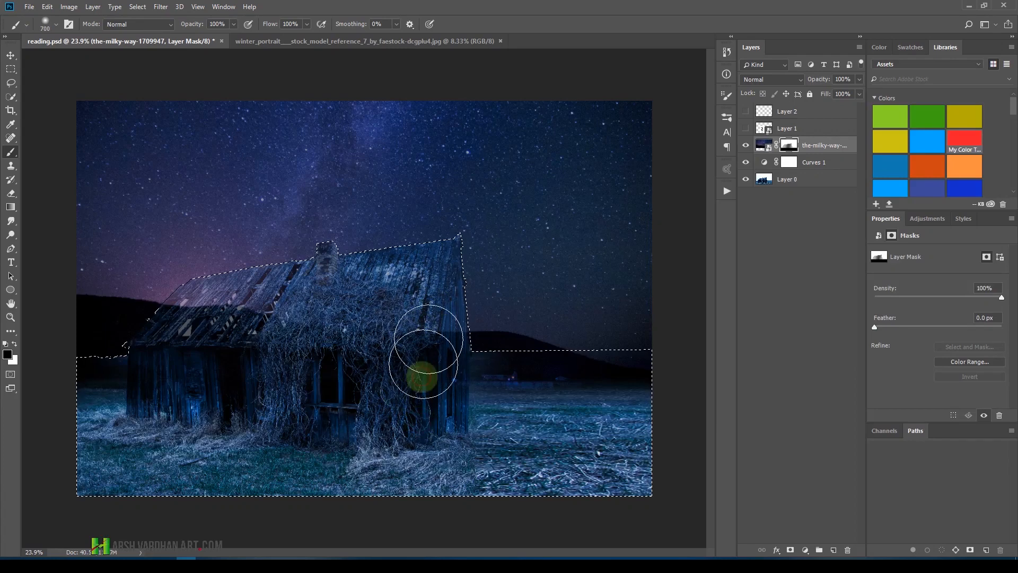
{"action": "key", "text": "bracketleft"}
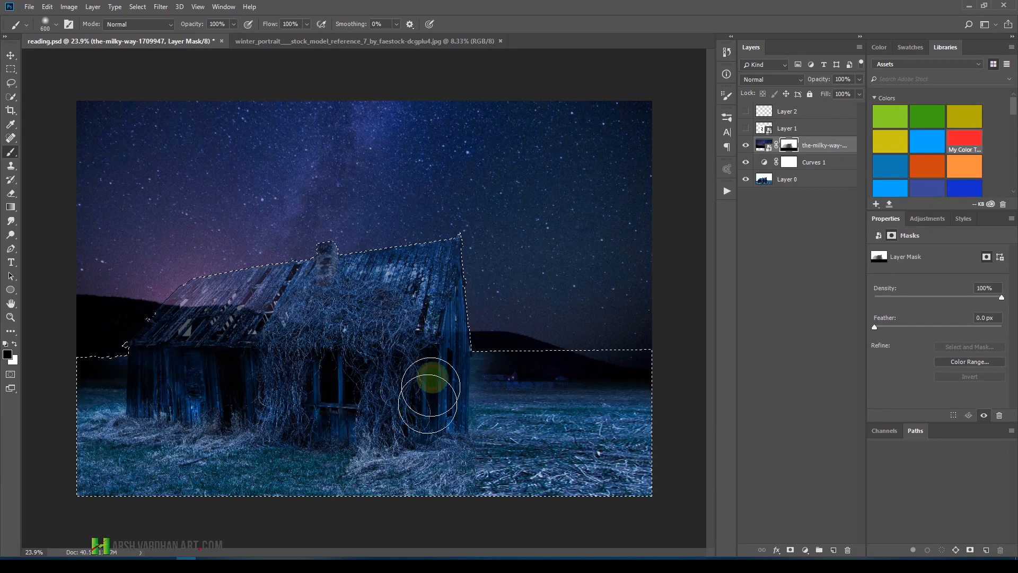
{"action": "mouse_move", "coordinate": [419, 422]}
{"action": "left_mouse_down"}
{"action": "mouse_move", "coordinate": [314, 370]}
{"action": "mouse_move", "coordinate": [243, 300]}
{"action": "mouse_move", "coordinate": [205, 305]}
{"action": "mouse_move", "coordinate": [182, 346]}
{"action": "mouse_move", "coordinate": [171, 325]}
{"action": "mouse_move", "coordinate": [173, 395]}
{"action": "mouse_move", "coordinate": [167, 347]}
{"action": "mouse_move", "coordinate": [238, 310]}
{"action": "mouse_move", "coordinate": [246, 375]}
{"action": "mouse_move", "coordinate": [302, 387]}
{"action": "mouse_move", "coordinate": [397, 312]}
{"action": "mouse_move", "coordinate": [431, 258]}
{"action": "mouse_move", "coordinate": [440, 287]}
{"action": "mouse_move", "coordinate": [436, 415]}
{"action": "mouse_move", "coordinate": [319, 379]}
{"action": "mouse_move", "coordinate": [187, 370]}
{"action": "mouse_move", "coordinate": [165, 349]}
{"action": "mouse_move", "coordinate": [156, 370]}
{"action": "mouse_move", "coordinate": [206, 419]}
{"action": "left_mouse_up"}
{"action": "key", "text": "bracketleft"}
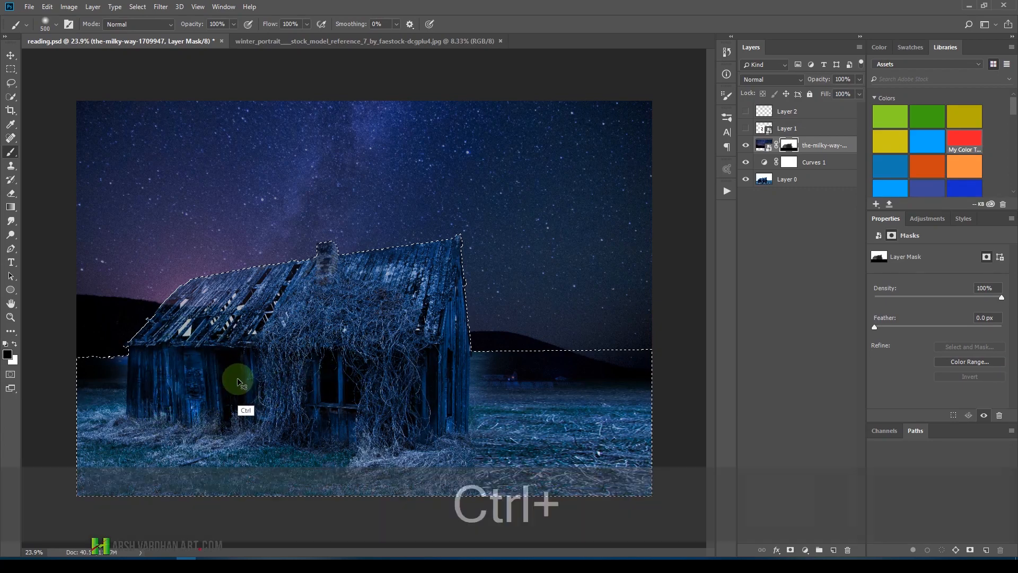
{"action": "key", "text": "ctrl+d"}
Paint white on the Milky Way mask with a 70 px brush to cover the blue horizon strip beside the house's left wall.
{"action": "key", "text": "ctrl+space"}
{"action": "left_click_drag", "start_coordinate": [342, 299], "coordinate": [229, 224]}
{"action": "key", "text": "ctrl+space"}
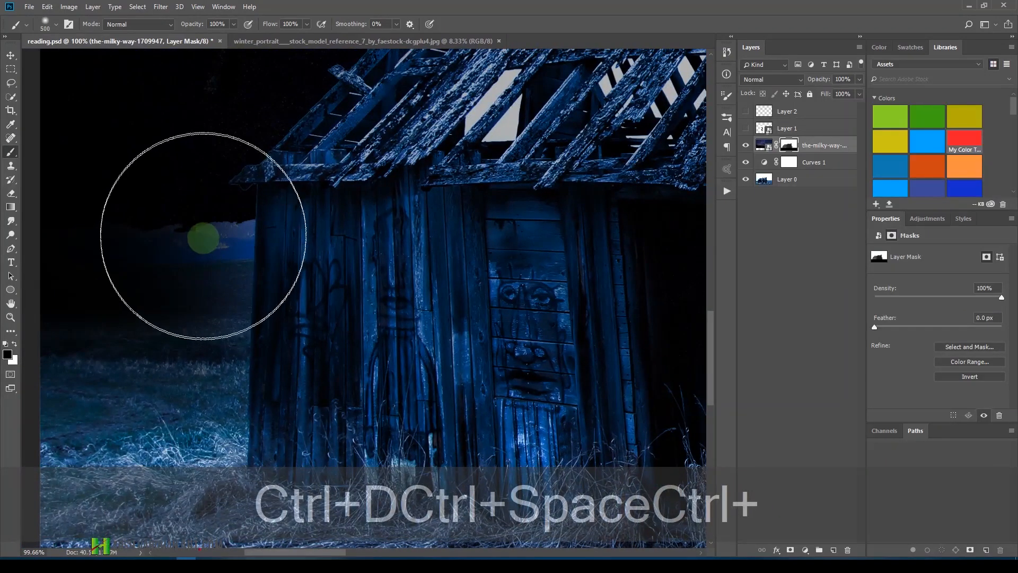
{"action": "key", "text": "bracketleft"}
{"action": "key", "text": "bracketleft"}
{"action": "key", "text": "bracketleft"}
{"action": "key", "text": "bracketleft"}
{"action": "key", "text": "bracketleft"}
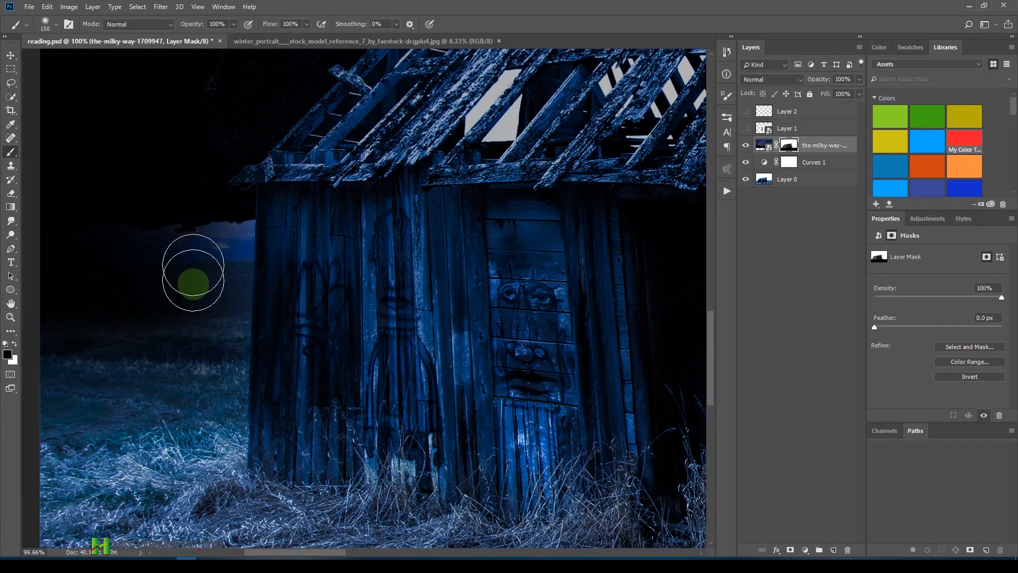
{"action": "key", "text": "x"}
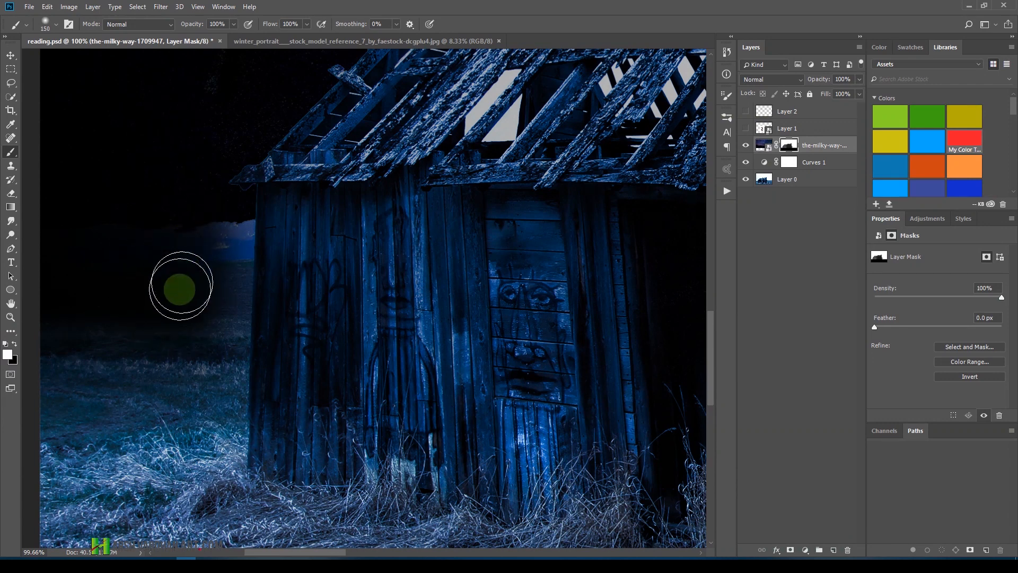
{"action": "key", "text": "["}
{"action": "key", "text": "["}
{"action": "key", "text": "["}
{"action": "key", "text": "["}
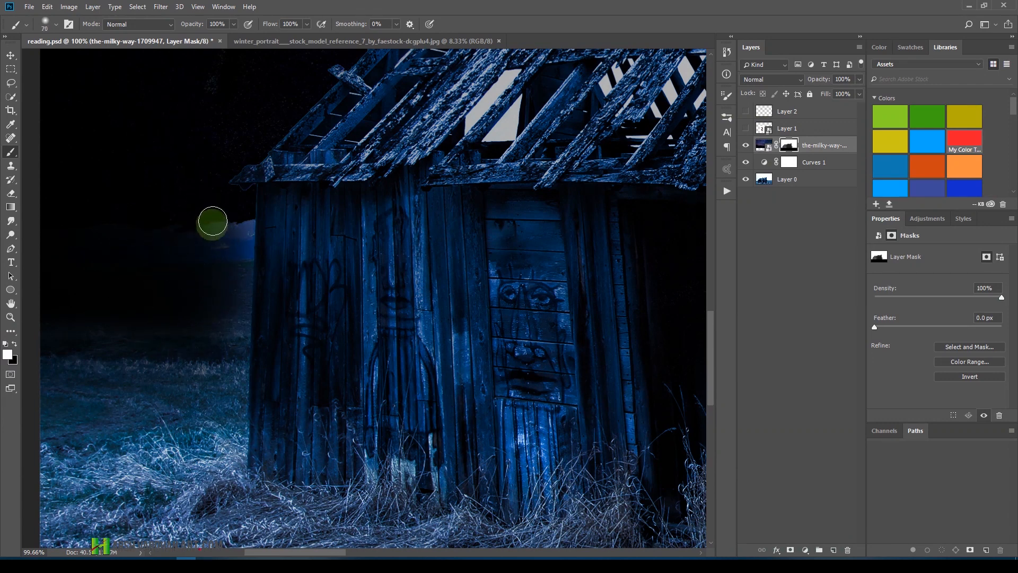
{"action": "mouse_move", "coordinate": [212, 222]}
{"action": "left_mouse_down"}
{"action": "mouse_move", "coordinate": [192, 332]}
{"action": "mouse_move", "coordinate": [229, 228]}
{"action": "mouse_move", "coordinate": [216, 282]}
{"action": "mouse_move", "coordinate": [224, 276]}
{"action": "mouse_move", "coordinate": [238, 218]}
{"action": "mouse_move", "coordinate": [243, 242]}
{"action": "mouse_move", "coordinate": [244, 215]}
{"action": "mouse_move", "coordinate": [239, 325]}
{"action": "mouse_move", "coordinate": [238, 214]}
{"action": "mouse_move", "coordinate": [235, 296]}
{"action": "mouse_move", "coordinate": [244, 217]}
{"action": "mouse_move", "coordinate": [238, 294]}
{"action": "mouse_move", "coordinate": [252, 231]}
{"action": "left_mouse_up"}
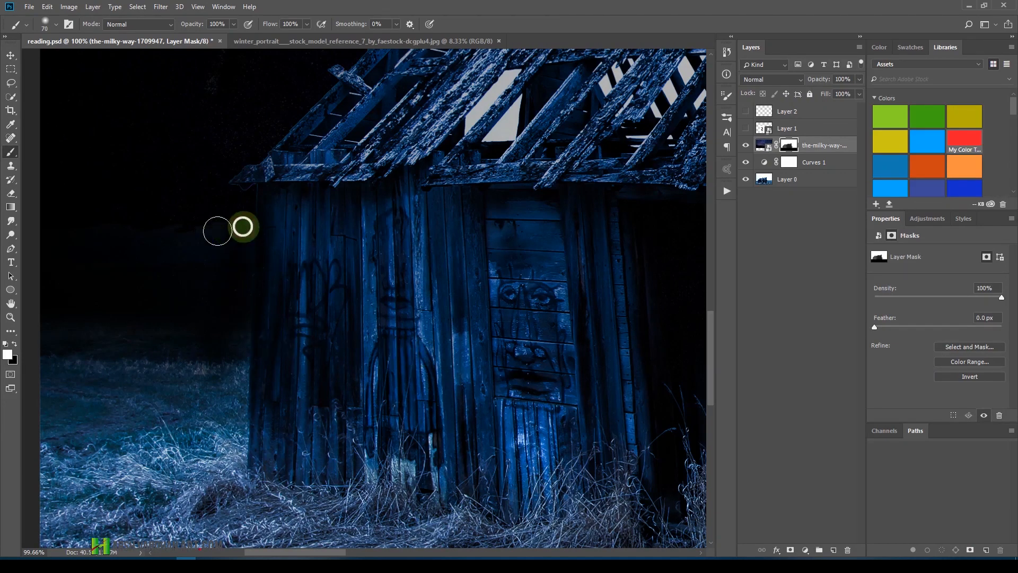
Paint white on the Milky Way mask with a 100 to 125 px brush to hide the old field edge beside the house's right wall.
{"action": "left_click_drag", "start_coordinate": [658, 292], "coordinate": [223, 279]}
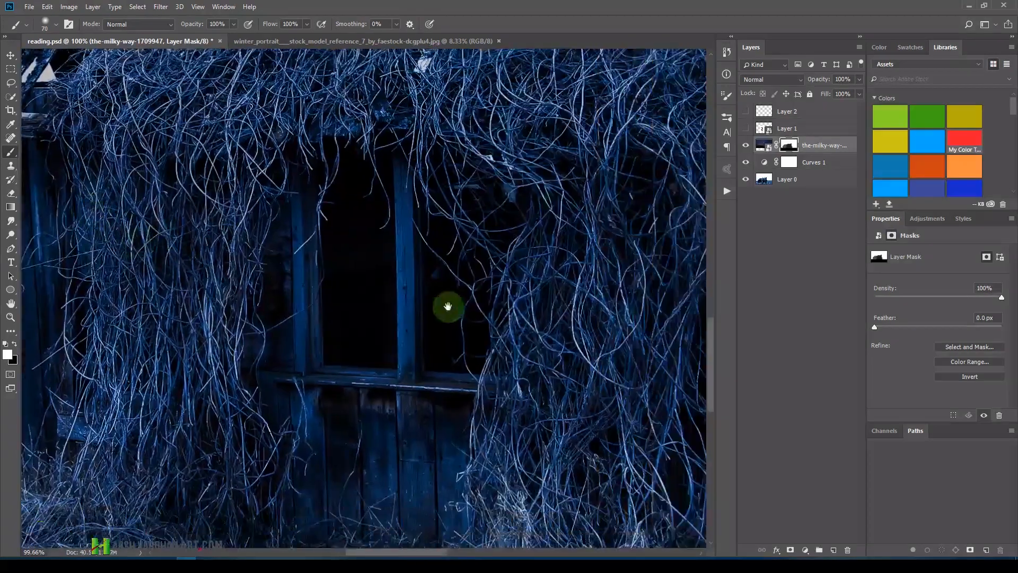
{"action": "mouse_move", "coordinate": [447, 306]}
{"action": "left_mouse_down"}
{"action": "mouse_move", "coordinate": [451, 291]}
{"action": "mouse_move", "coordinate": [341, 236]}
{"action": "mouse_move", "coordinate": [291, 409]}
{"action": "mouse_move", "coordinate": [338, 289]}
{"action": "mouse_move", "coordinate": [332, 239]}
{"action": "left_mouse_up"}
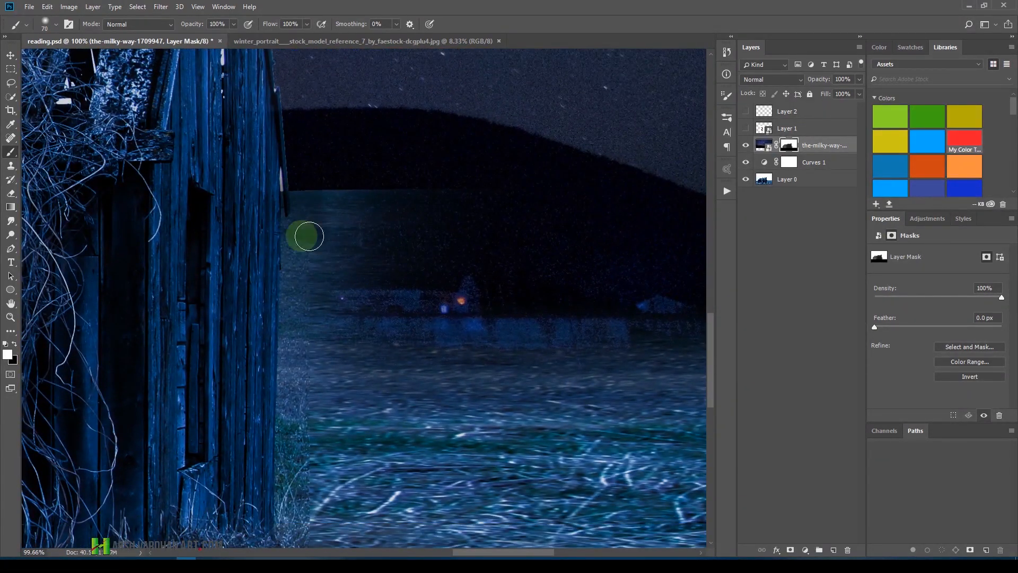
{"action": "key", "text": "bracketright"}
{"action": "key", "text": "bracketright"}
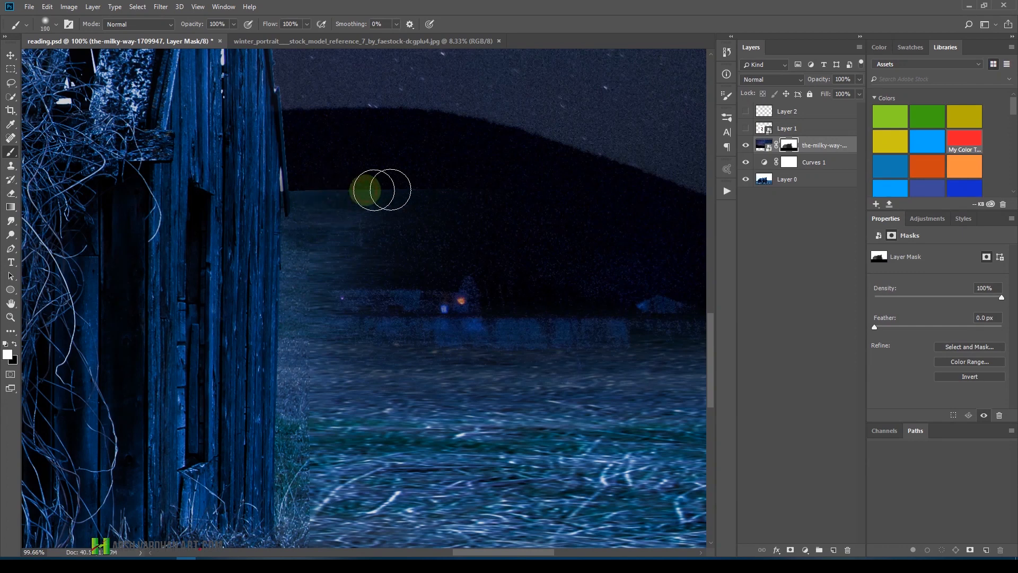
{"action": "key", "text": "bracketright"}
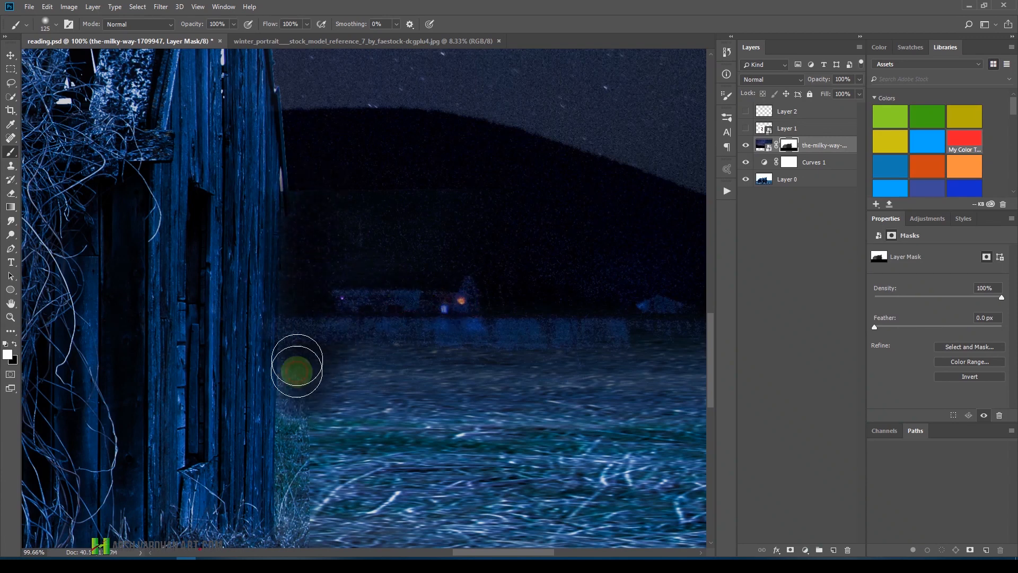
Add a new layer above the Milky Way layer and set the Clone Stamp tool to Normal mode with 71% opacity.
{"action": "left_click_drag", "start_coordinate": [396, 307], "coordinate": [447, 110]}
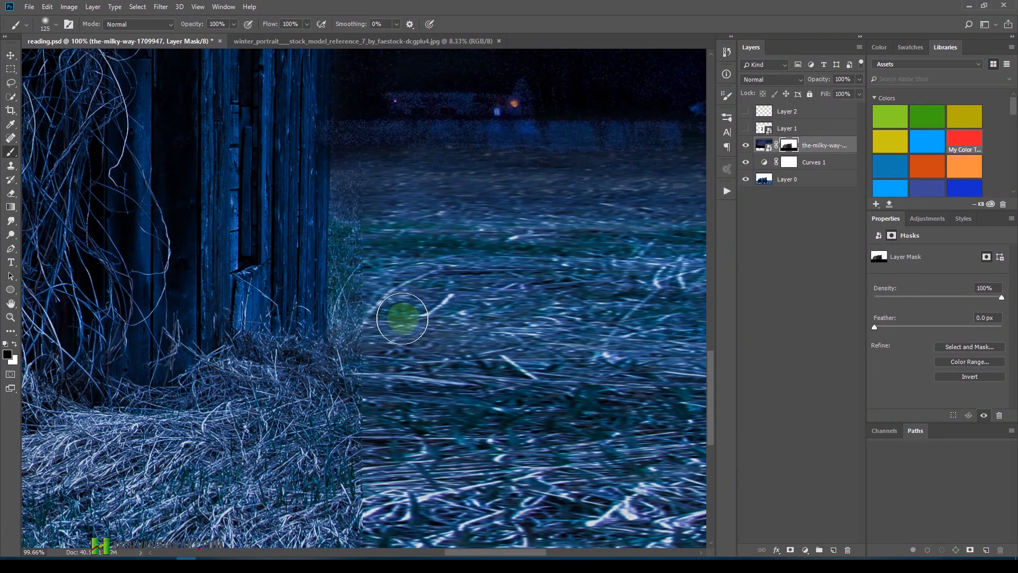
{"action": "key", "text": "ctrl+0"}
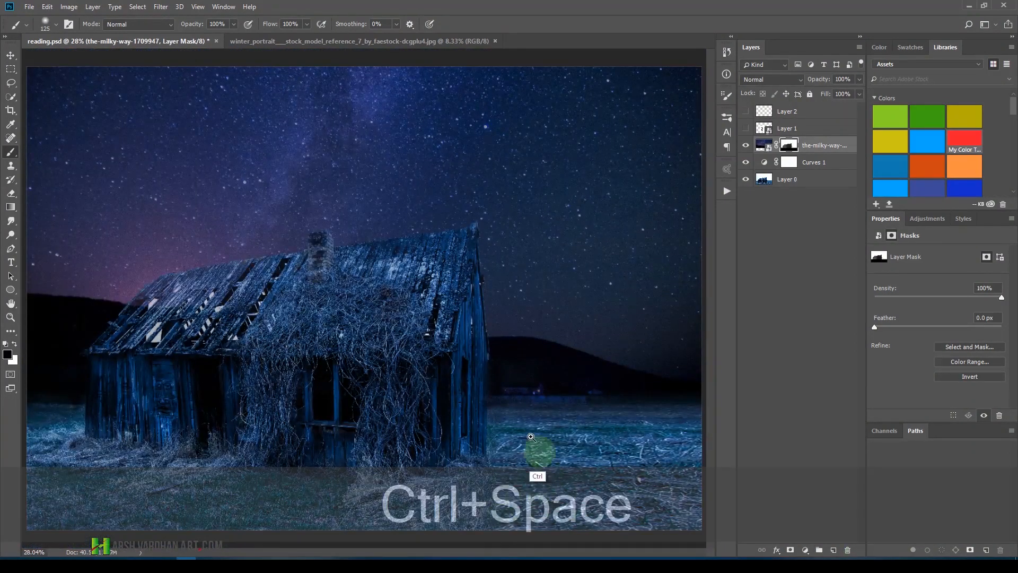
{"action": "left_click_drag", "start_coordinate": [519, 403], "coordinate": [575, 151]}
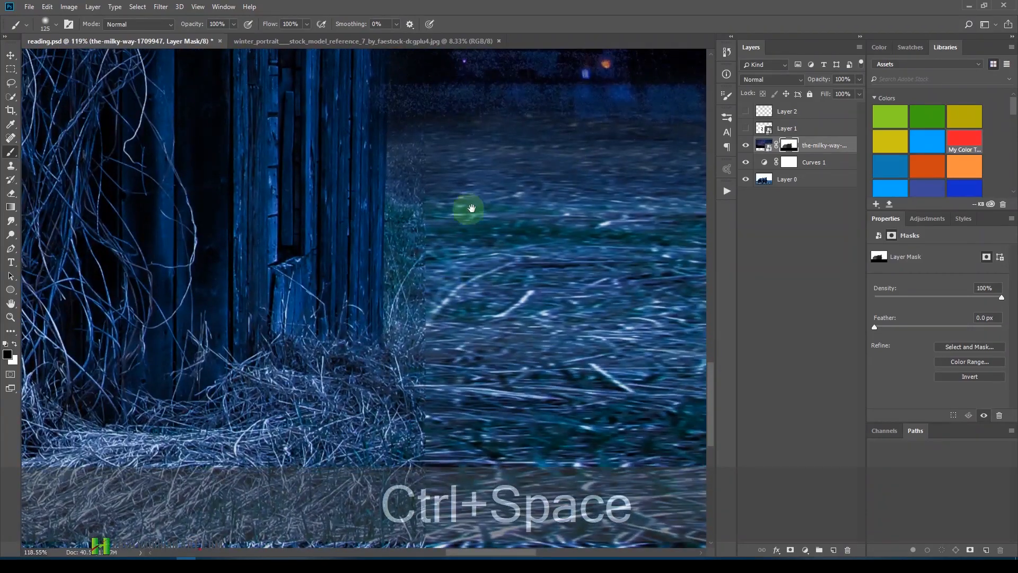
{"action": "left_click_drag", "start_coordinate": [534, 192], "coordinate": [514, 193]}
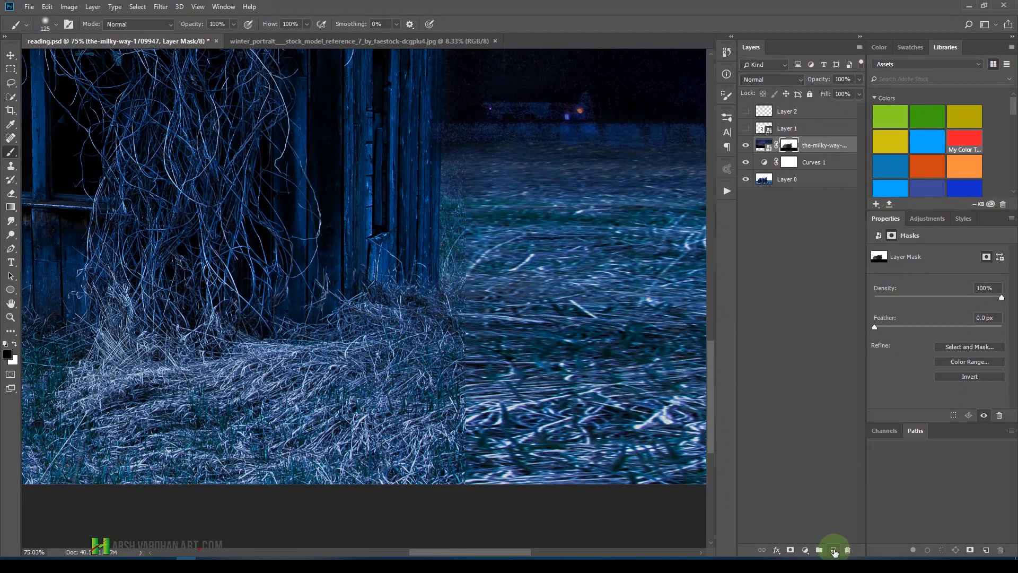
{"action": "left_click", "coordinate": [834, 551]}
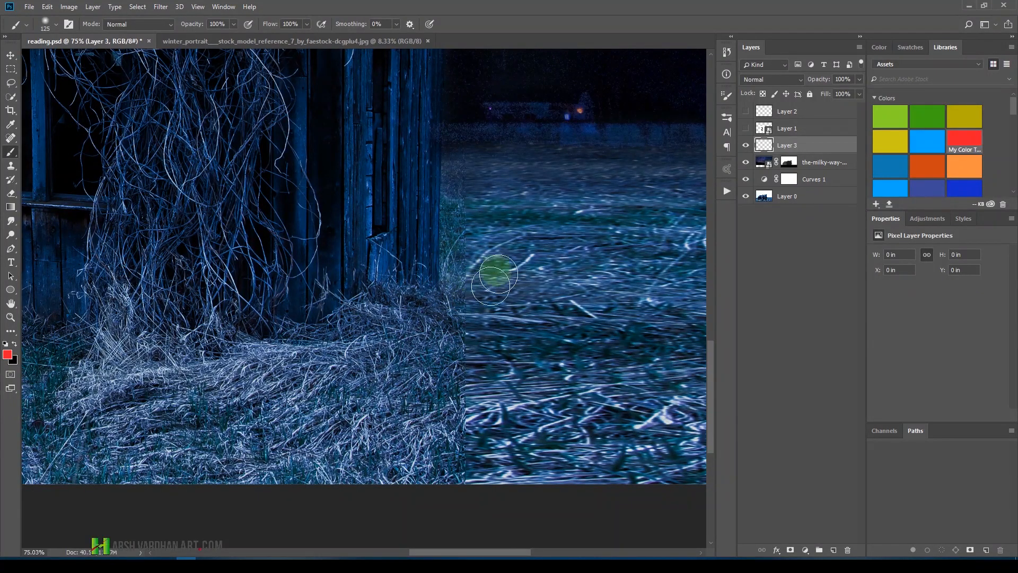
{"action": "key", "text": "s"}
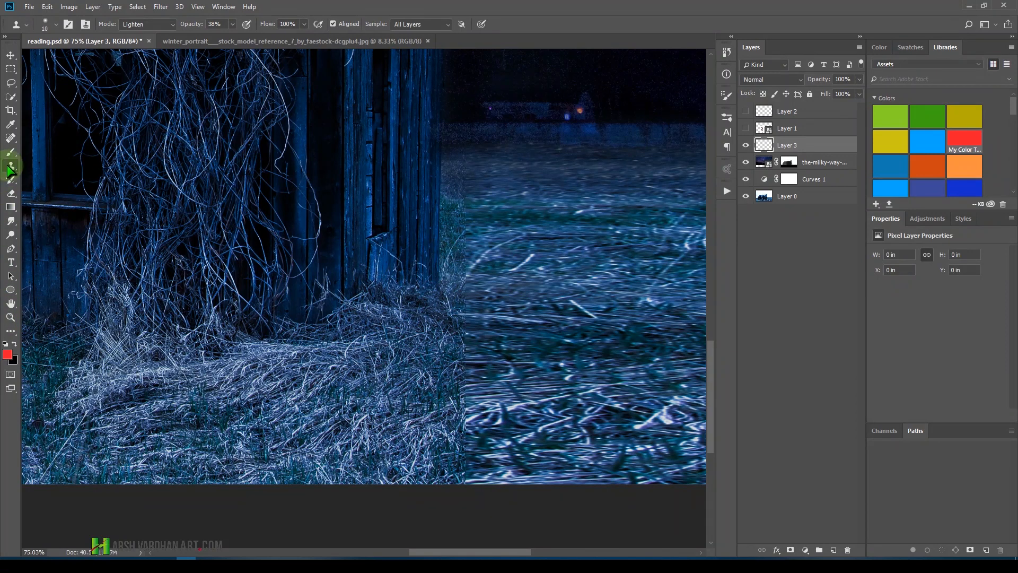
{"action": "left_click", "coordinate": [168, 22]}
{"action": "left_click", "coordinate": [154, 36]}
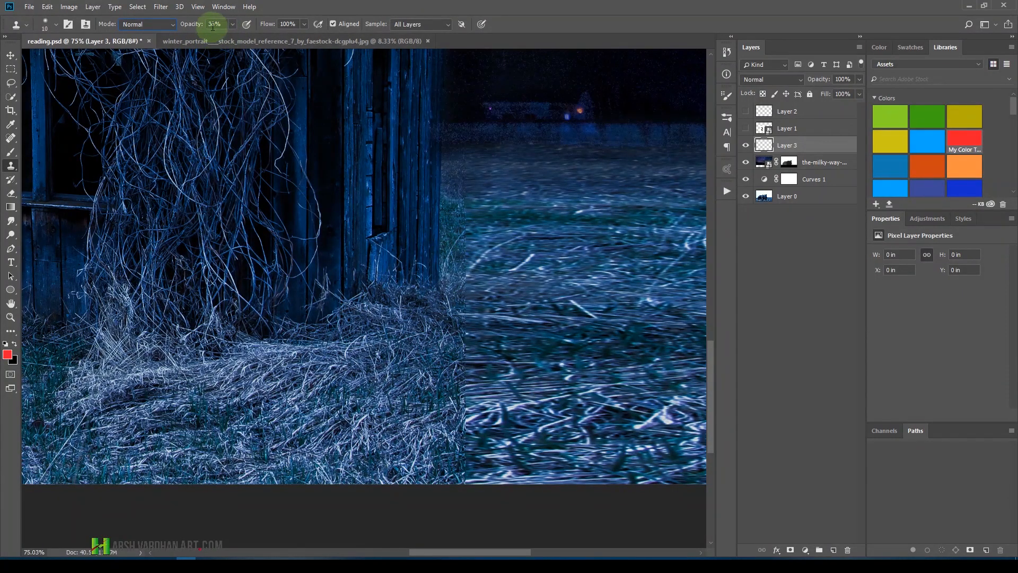
{"action": "left_click", "coordinate": [232, 24]}
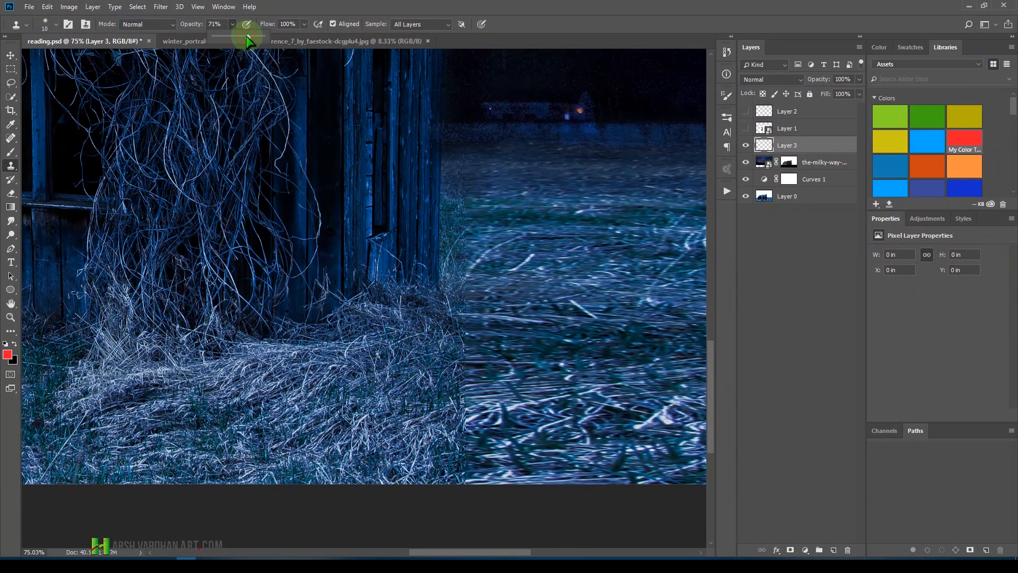
{"action": "left_click", "coordinate": [355, 7]}
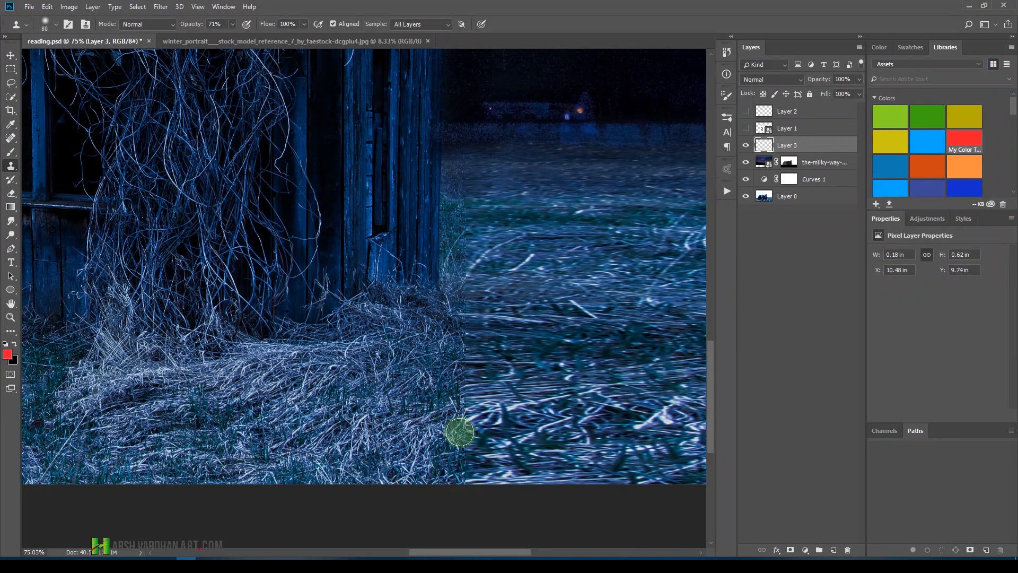
Clone nearby grass over the vertical seam between the hay and the right field using a 175 px brush.
{"action": "key", "text": "]"}
{"action": "mouse_move", "coordinate": [463, 437]}
{"action": "left_mouse_down"}
{"action": "mouse_move", "coordinate": [469, 467]}
{"action": "mouse_move", "coordinate": [491, 449]}
{"action": "mouse_move", "coordinate": [471, 443]}
{"action": "mouse_move", "coordinate": [469, 413]}
{"action": "mouse_move", "coordinate": [458, 469]}
{"action": "mouse_move", "coordinate": [469, 351]}
{"action": "mouse_move", "coordinate": [477, 471]}
{"action": "mouse_move", "coordinate": [488, 304]}
{"action": "mouse_move", "coordinate": [468, 344]}
{"action": "mouse_move", "coordinate": [481, 447]}
{"action": "mouse_move", "coordinate": [534, 471]}
{"action": "mouse_move", "coordinate": [513, 480]}
{"action": "mouse_move", "coordinate": [531, 463]}
{"action": "mouse_move", "coordinate": [503, 471]}
{"action": "mouse_move", "coordinate": [513, 511]}
{"action": "mouse_move", "coordinate": [480, 493]}
{"action": "mouse_move", "coordinate": [511, 464]}
{"action": "left_mouse_up"}
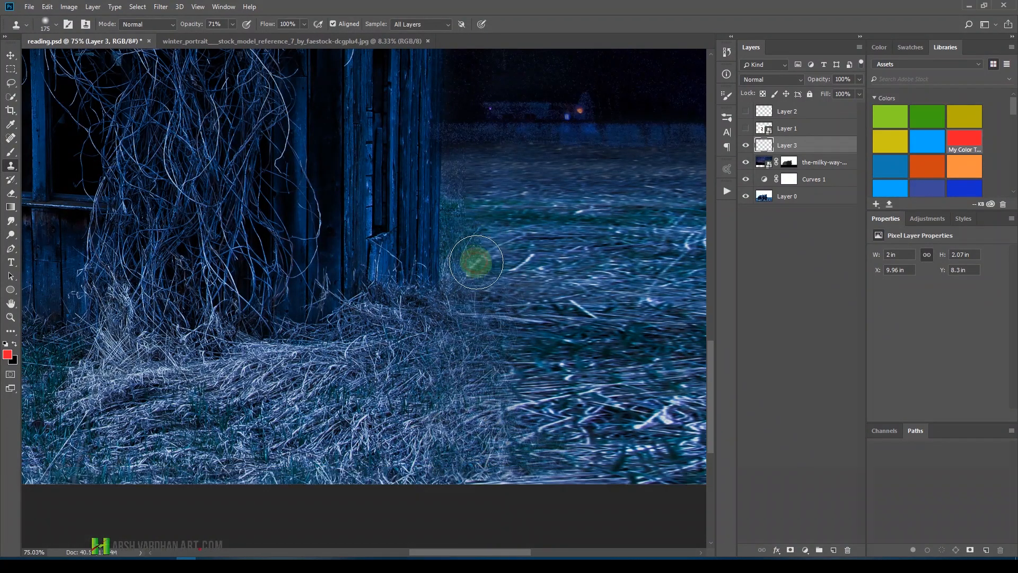
{"action": "mouse_move", "coordinate": [476, 221]}
{"action": "left_mouse_down"}
{"action": "mouse_move", "coordinate": [476, 267]}
{"action": "mouse_move", "coordinate": [486, 270]}
{"action": "mouse_move", "coordinate": [491, 196]}
{"action": "mouse_move", "coordinate": [479, 249]}
{"action": "mouse_move", "coordinate": [493, 278]}
{"action": "mouse_move", "coordinate": [503, 217]}
{"action": "left_mouse_up"}
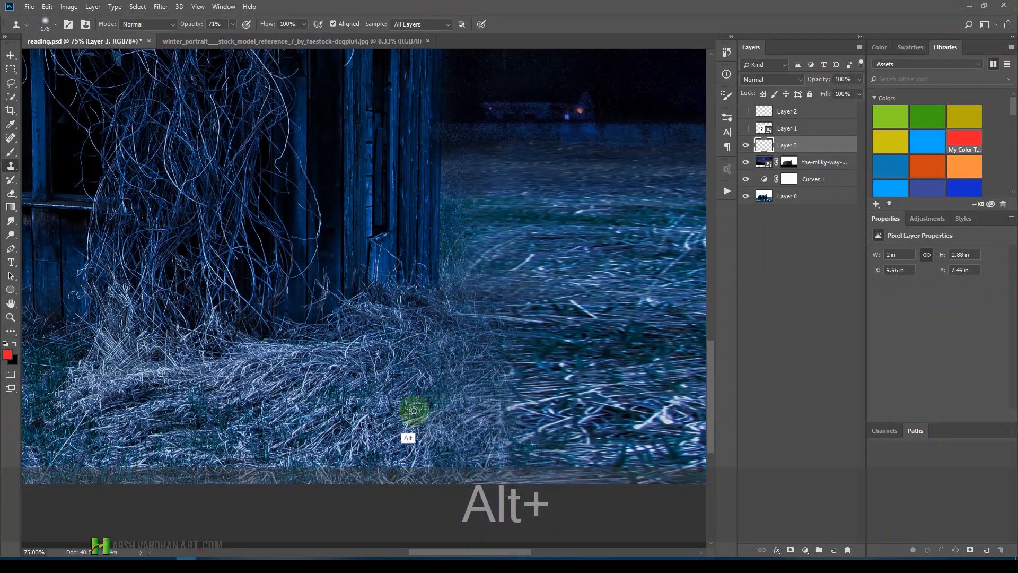
{"action": "left_click", "coordinate": [376, 414], "text": "alt"}
{"action": "left_click_drag", "start_coordinate": [478, 331], "coordinate": [493, 350]}
{"action": "left_click", "coordinate": [573, 243], "text": "alt"}
{"action": "mouse_move", "coordinate": [503, 238]}
{"action": "left_mouse_down"}
{"action": "mouse_move", "coordinate": [475, 221]}
{"action": "mouse_move", "coordinate": [469, 261]}
{"action": "mouse_move", "coordinate": [479, 195]}
{"action": "left_mouse_up"}
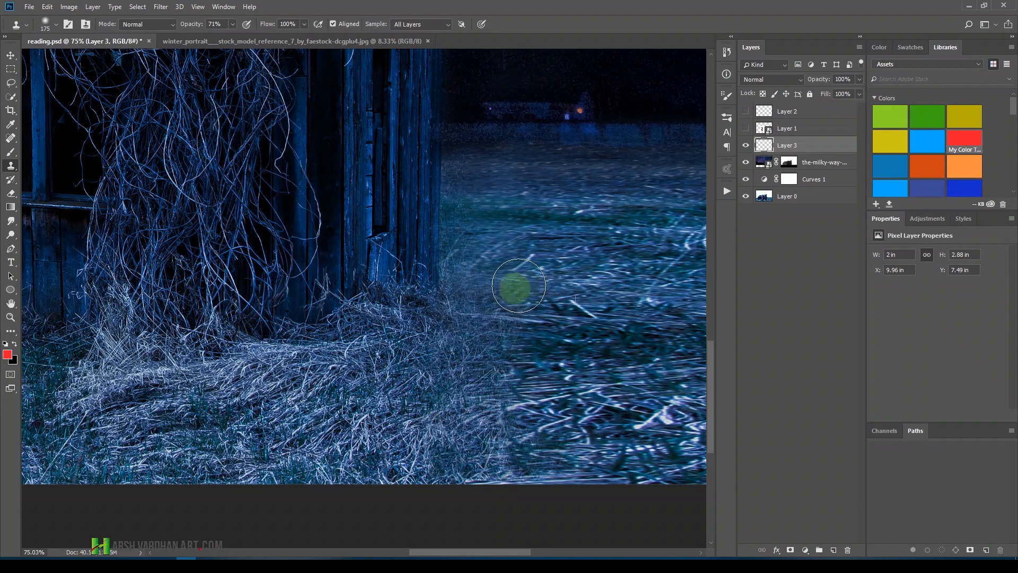
Clone more hay and grass samples across the field right of the house to soften the transition further.
{"action": "key", "text": "ctrl+space"}
{"action": "mouse_move", "coordinate": [582, 318]}
{"action": "left_mouse_down"}
{"action": "mouse_move", "coordinate": [526, 330]}
{"action": "mouse_move", "coordinate": [555, 338]}
{"action": "mouse_move", "coordinate": [581, 388]}
{"action": "mouse_move", "coordinate": [537, 344]}
{"action": "mouse_move", "coordinate": [569, 336]}
{"action": "mouse_move", "coordinate": [557, 336]}
{"action": "mouse_move", "coordinate": [544, 385]}
{"action": "left_mouse_up"}
{"action": "left_click", "coordinate": [486, 386], "text": "alt"}
{"action": "left_click", "coordinate": [402, 373], "text": "alt"}
{"action": "mouse_move", "coordinate": [556, 350]}
{"action": "left_mouse_down"}
{"action": "mouse_move", "coordinate": [538, 389]}
{"action": "mouse_move", "coordinate": [617, 387]}
{"action": "mouse_move", "coordinate": [599, 358]}
{"action": "mouse_move", "coordinate": [533, 348]}
{"action": "mouse_move", "coordinate": [553, 336]}
{"action": "mouse_move", "coordinate": [551, 323]}
{"action": "mouse_move", "coordinate": [578, 329]}
{"action": "mouse_move", "coordinate": [556, 347]}
{"action": "mouse_move", "coordinate": [607, 380]}
{"action": "mouse_move", "coordinate": [608, 401]}
{"action": "mouse_move", "coordinate": [508, 397]}
{"action": "mouse_move", "coordinate": [535, 391]}
{"action": "mouse_move", "coordinate": [518, 374]}
{"action": "mouse_move", "coordinate": [474, 367]}
{"action": "mouse_move", "coordinate": [543, 396]}
{"action": "mouse_move", "coordinate": [528, 404]}
{"action": "mouse_move", "coordinate": [611, 385]}
{"action": "left_mouse_up"}
{"action": "left_click", "coordinate": [474, 368], "text": "alt"}
{"action": "left_click_drag", "start_coordinate": [631, 283], "coordinate": [586, 291]}
{"action": "mouse_move", "coordinate": [496, 366]}
{"action": "left_mouse_down"}
{"action": "mouse_move", "coordinate": [551, 415]}
{"action": "mouse_move", "coordinate": [581, 329]}
{"action": "mouse_move", "coordinate": [556, 291]}
{"action": "mouse_move", "coordinate": [511, 293]}
{"action": "mouse_move", "coordinate": [561, 294]}
{"action": "mouse_move", "coordinate": [578, 298]}
{"action": "mouse_move", "coordinate": [513, 300]}
{"action": "mouse_move", "coordinate": [573, 304]}
{"action": "left_mouse_up"}
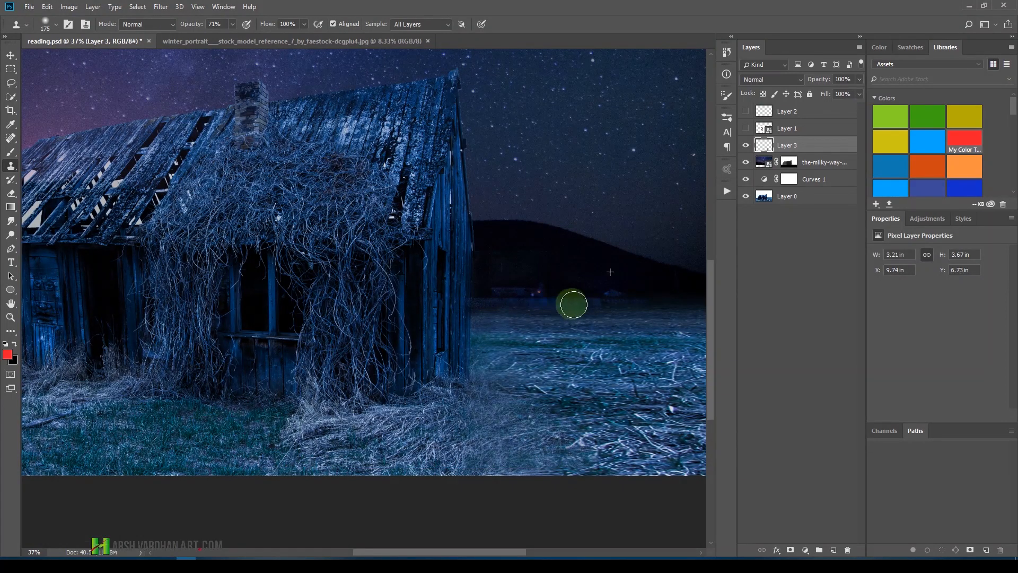
Clone the dark hillside over the distant building lights on the horizon right of the house.
{"action": "left_click", "coordinate": [542, 262], "text": "alt"}
{"action": "mouse_move", "coordinate": [512, 291]}
{"action": "left_mouse_down"}
{"action": "mouse_move", "coordinate": [615, 301]}
{"action": "mouse_move", "coordinate": [544, 302]}
{"action": "mouse_move", "coordinate": [575, 309]}
{"action": "left_mouse_up"}
{"action": "left_click_drag", "start_coordinate": [550, 246], "coordinate": [452, 270]}
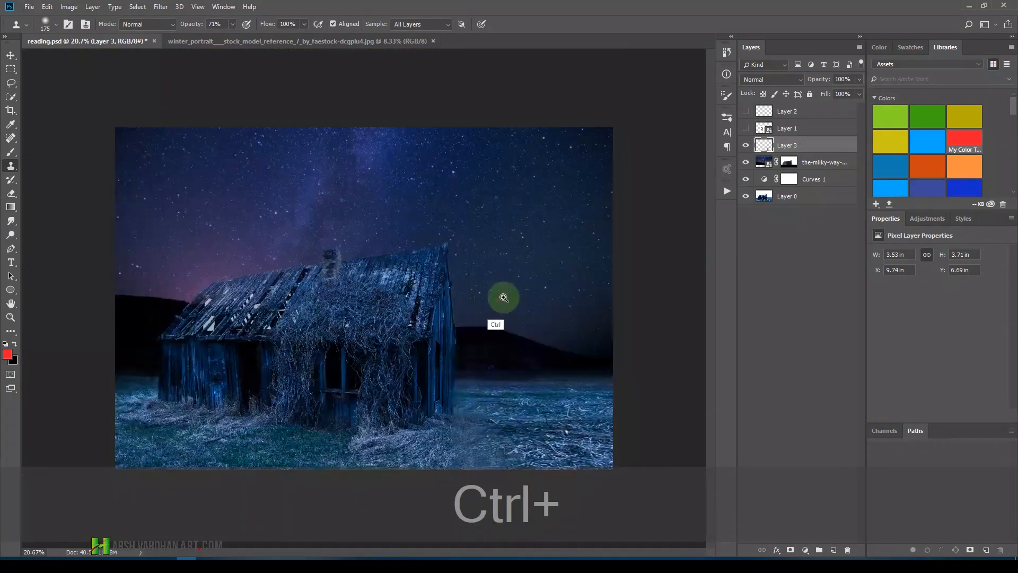
Save the document and group Layer 3, the Milky Way layer, Curves 1 and Layer 0 into a group named "bg".
{"action": "left_click_drag", "start_coordinate": [503, 296], "coordinate": [475, 317]}
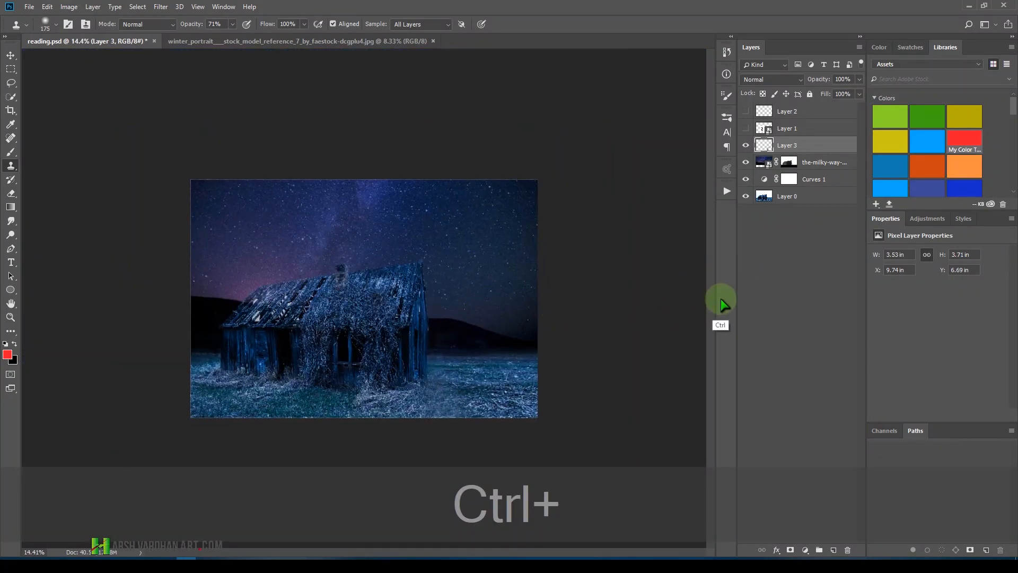
{"action": "key", "text": "ctrl+s"}
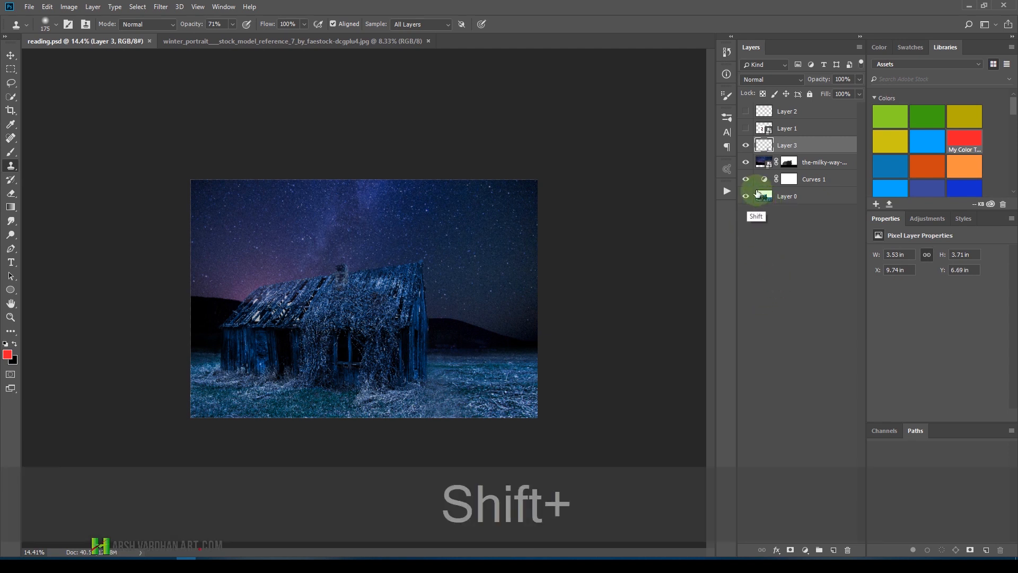
{"action": "left_click", "coordinate": [758, 194], "text": "shift"}
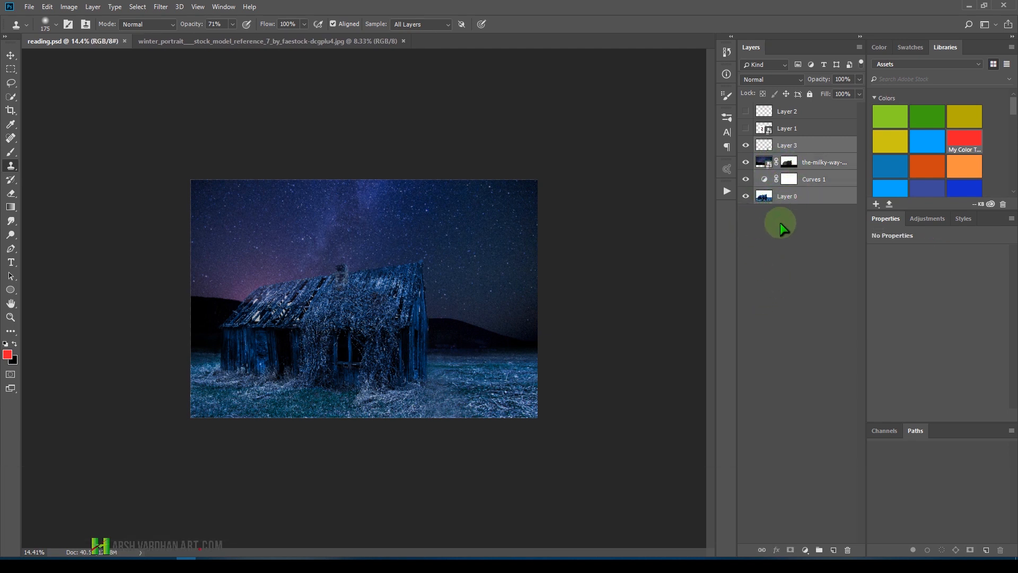
{"action": "key", "text": "ctrl+g"}
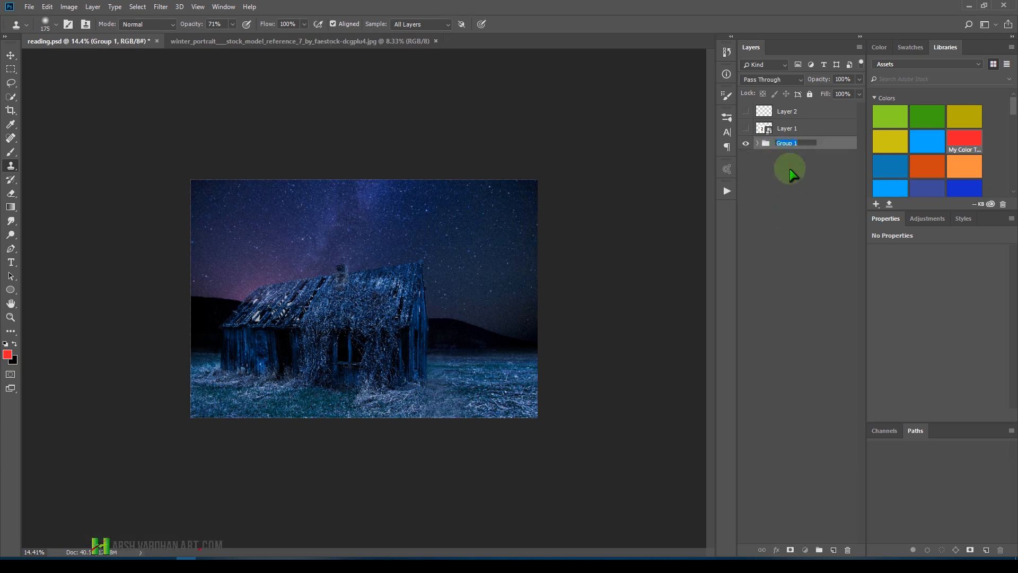
{"action": "key", "text": "Return"}
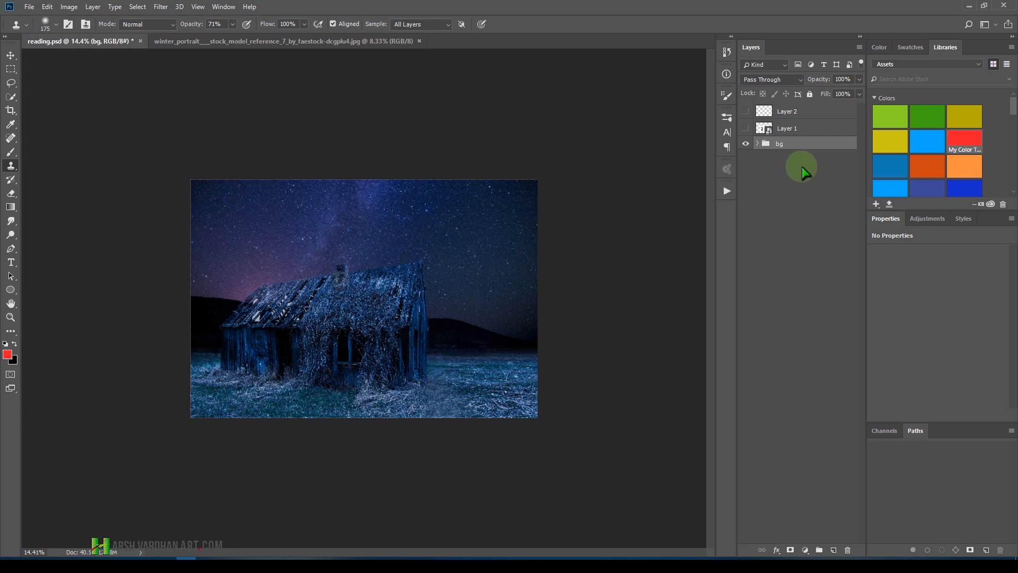
Save the document and purge all stored history and clipboard data.
{"action": "key", "text": "ctrl+s"}
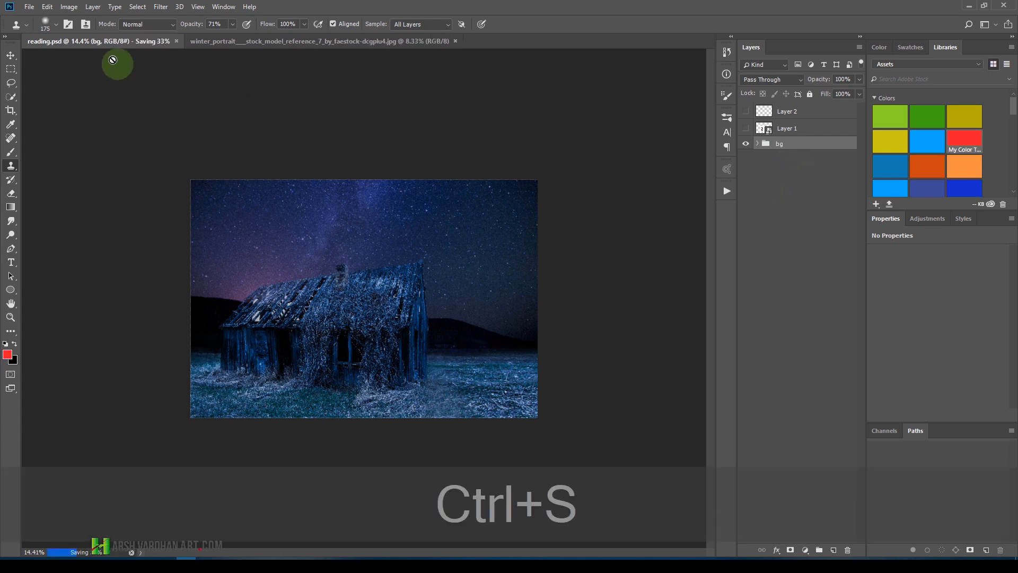
{"action": "left_click", "coordinate": [48, 6]}
{"action": "mouse_move", "coordinate": [109, 313]}
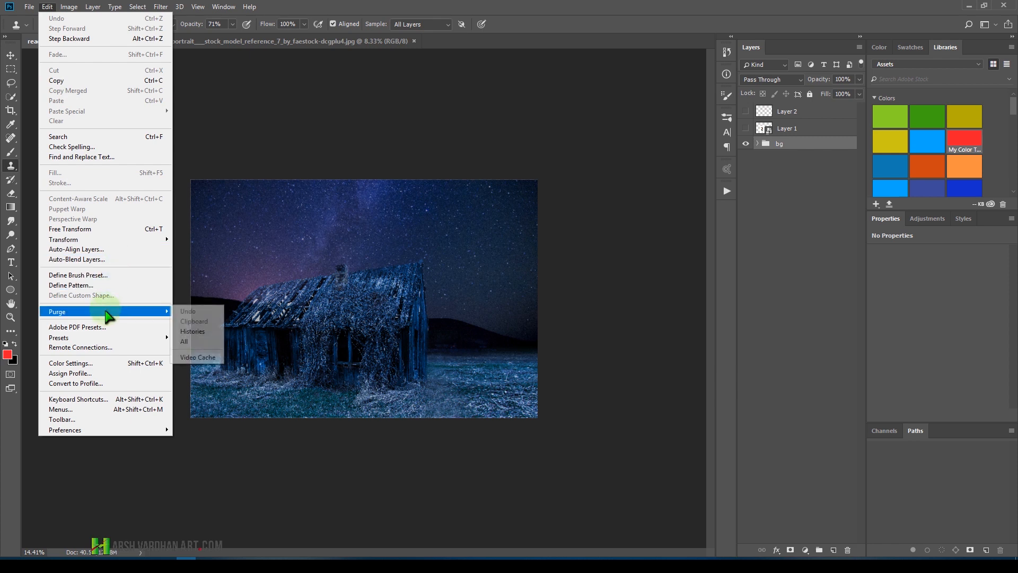
{"action": "left_click", "coordinate": [212, 345]}
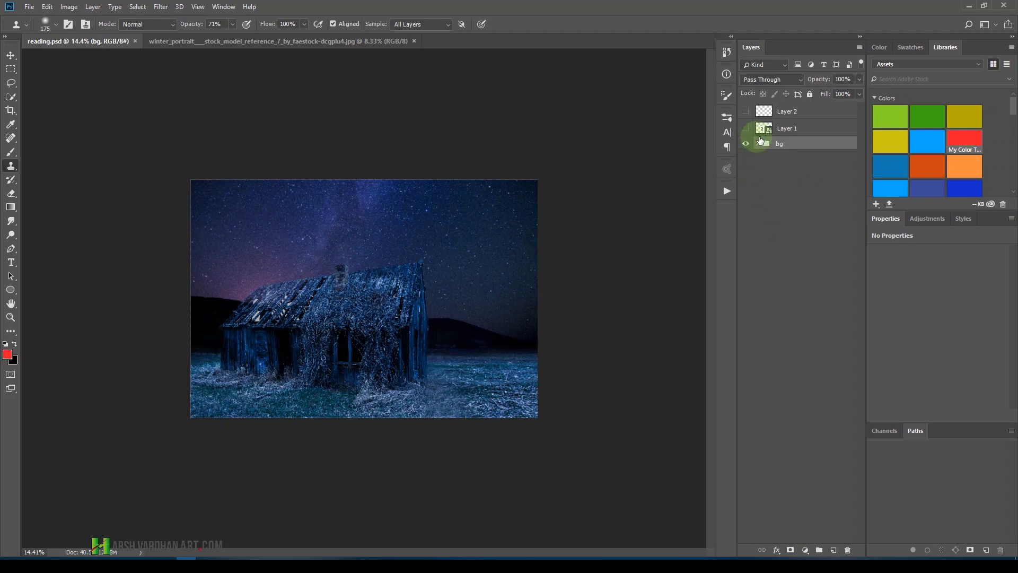
Show Layer 1 with the woman's stock photo and rename it "model".
{"action": "left_click", "coordinate": [785, 128]}
{"action": "left_click", "coordinate": [746, 128]}
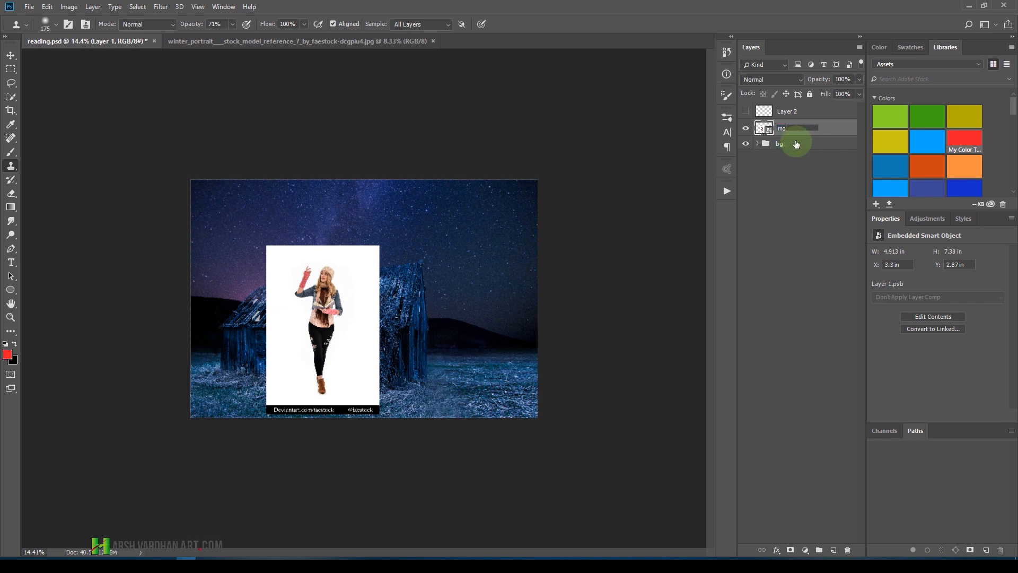
{"action": "key", "text": "Return"}
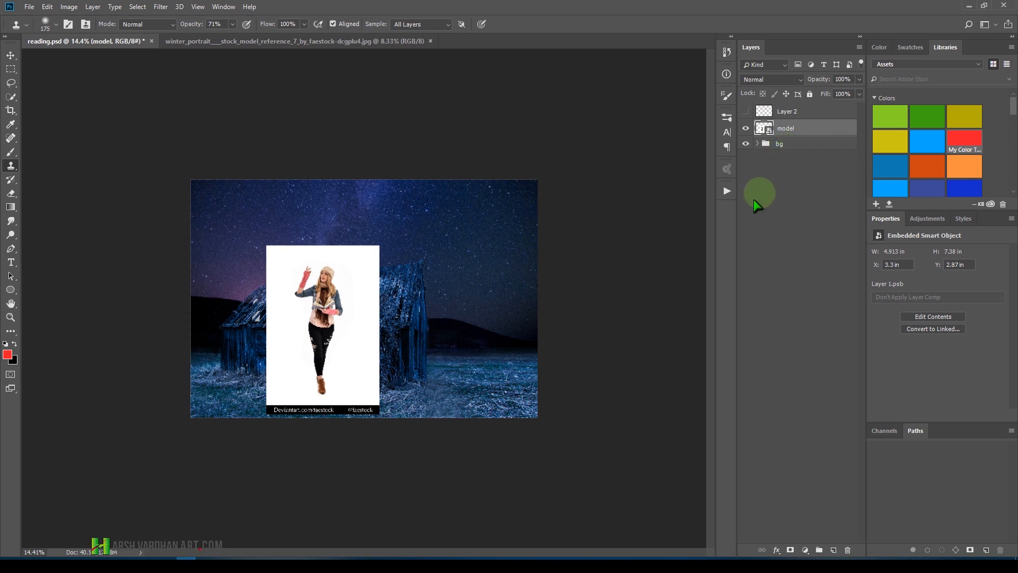
Hide the bg group and select the white backdrop around the woman with the Magic Wand at a tolerance of 32.
{"action": "key", "text": "ctrl+space"}
{"action": "left_click_drag", "start_coordinate": [304, 333], "coordinate": [370, 387]}
{"action": "left_click_drag", "start_coordinate": [394, 348], "coordinate": [466, 214]}
{"action": "key", "text": "ctrl+space"}
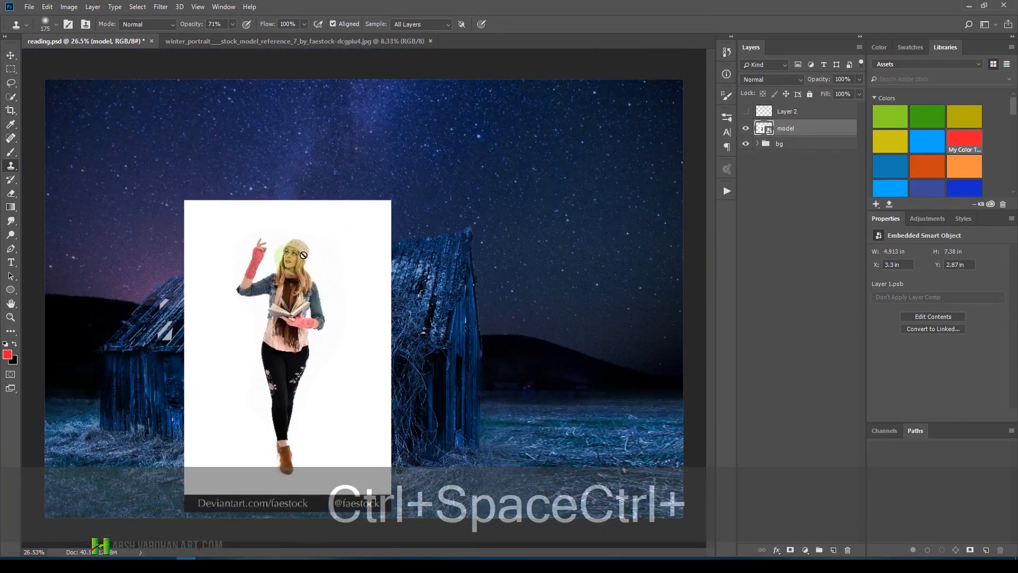
{"action": "left_click", "coordinate": [745, 147]}
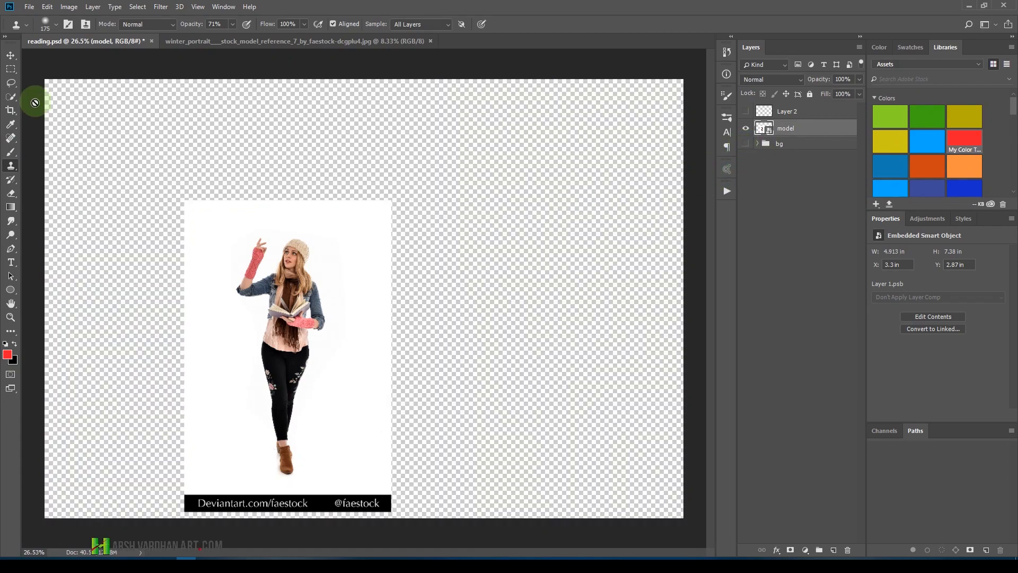
{"action": "left_click", "coordinate": [16, 95]}
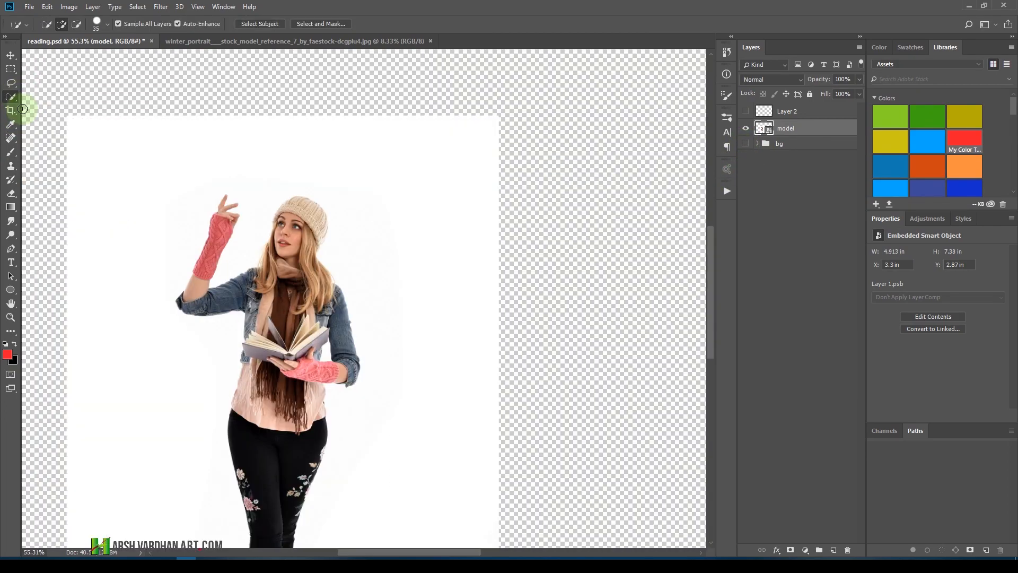
{"action": "key", "text": "shift+w"}
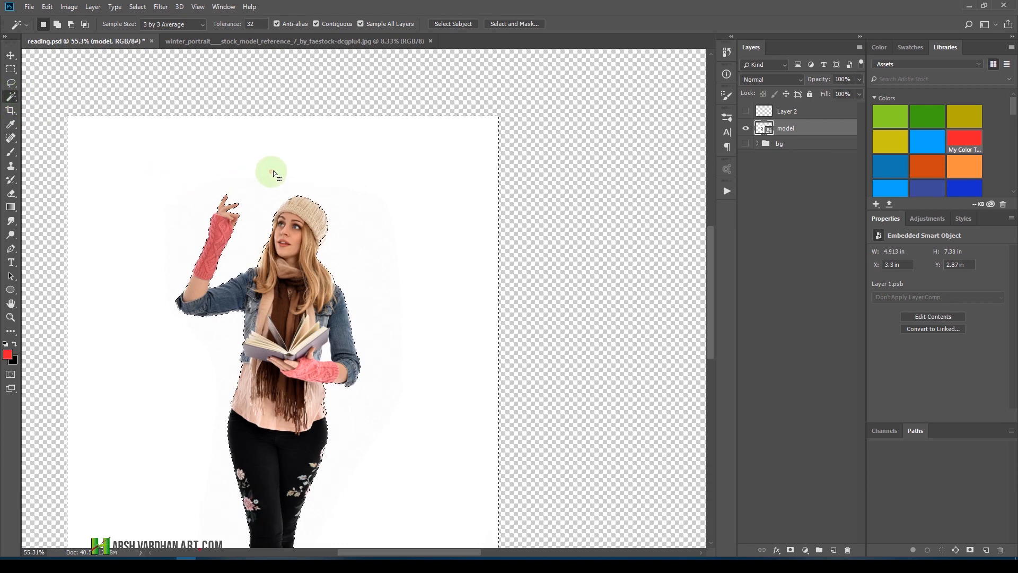
{"action": "left_click", "coordinate": [324, 213]}
{"action": "left_click_drag", "start_coordinate": [416, 407], "coordinate": [432, 290]}
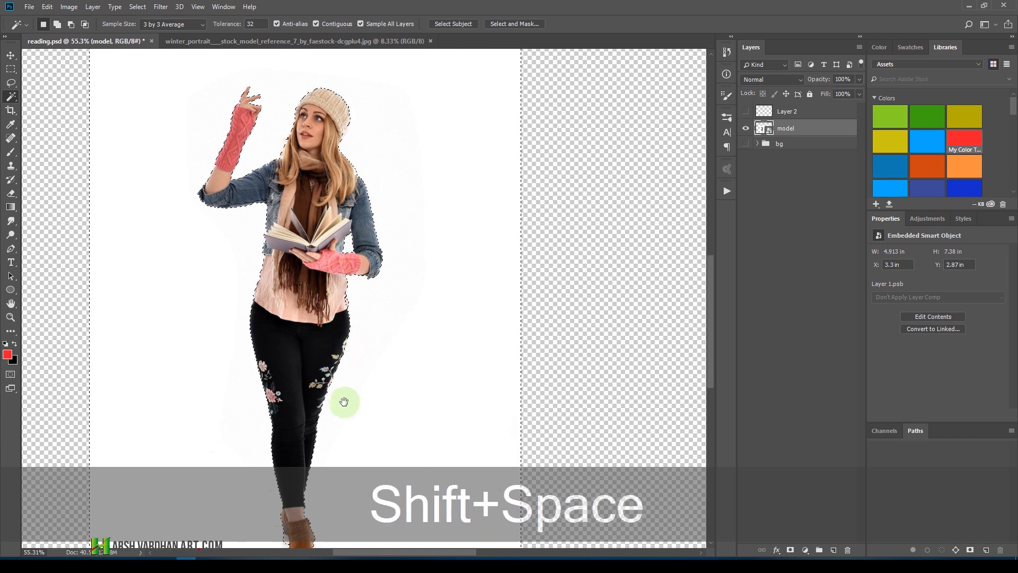
{"action": "left_click_drag", "start_coordinate": [344, 400], "coordinate": [371, 273]}
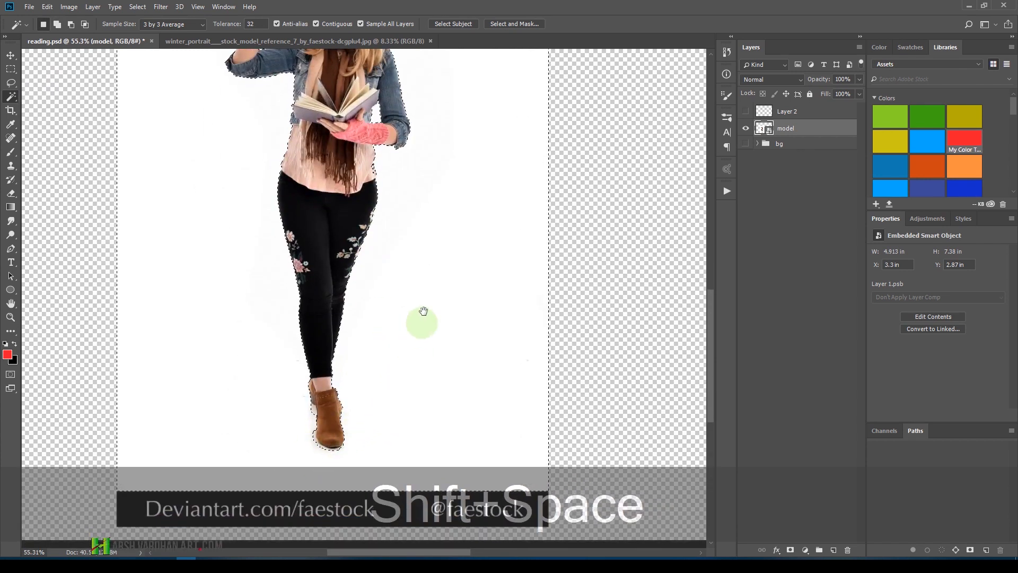
{"action": "key", "text": "ctrl+minus"}
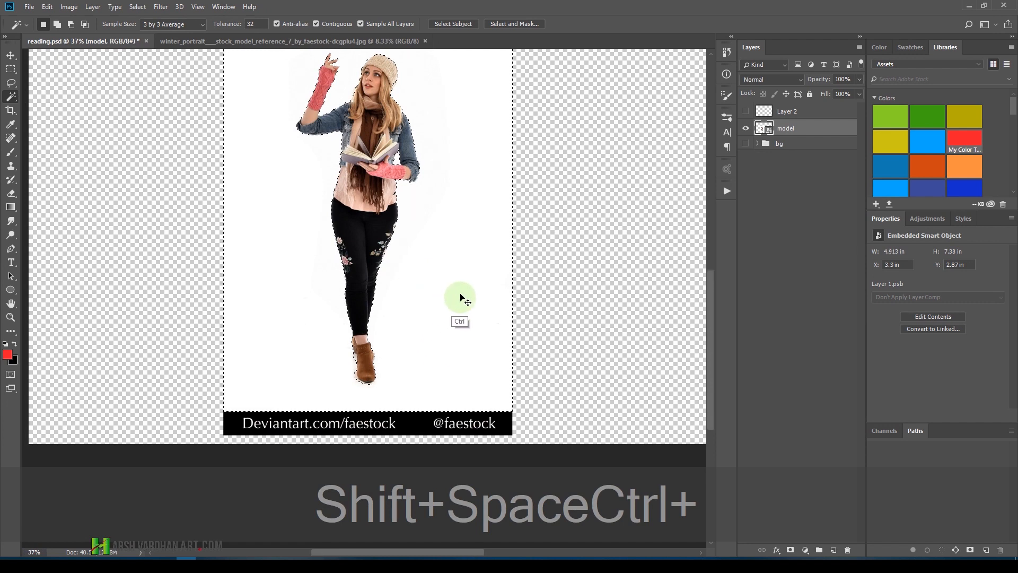
{"action": "left_click_drag", "start_coordinate": [429, 230], "coordinate": [443, 227]}
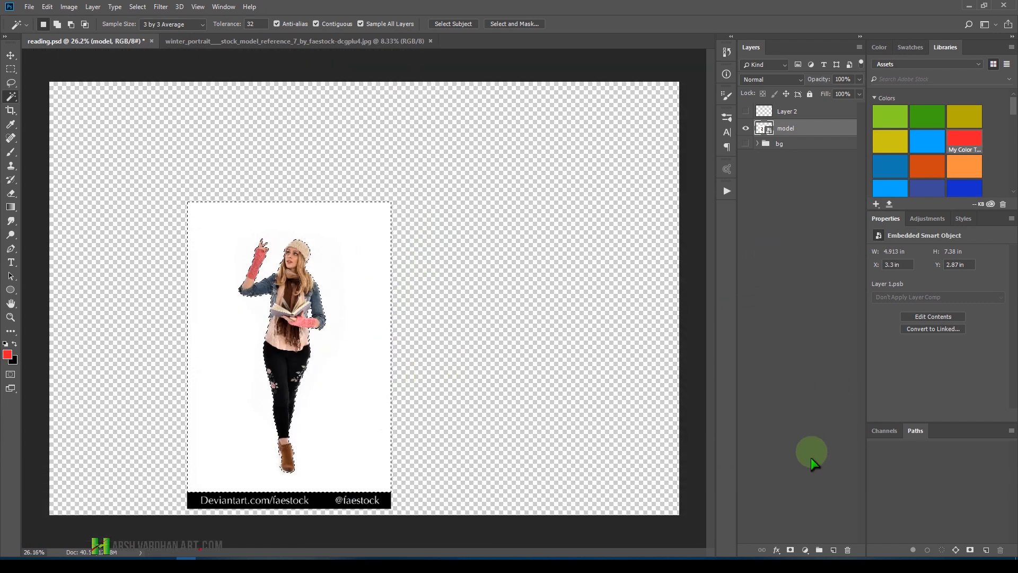
Add a layer mask to the model layer from the selection and invert the mask to hide the white backdrop.
{"action": "left_click", "coordinate": [814, 541]}
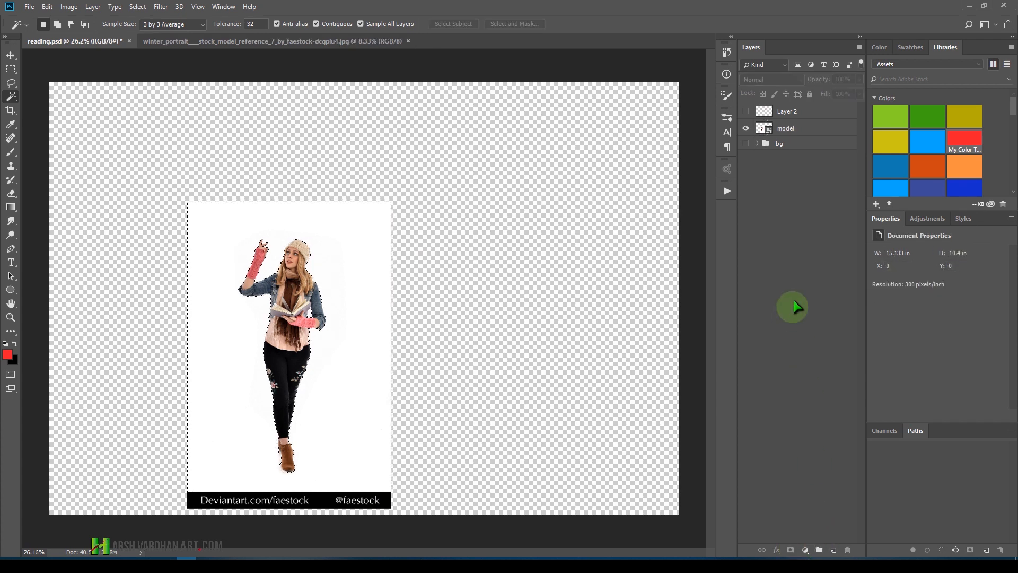
{"action": "left_click", "coordinate": [797, 133]}
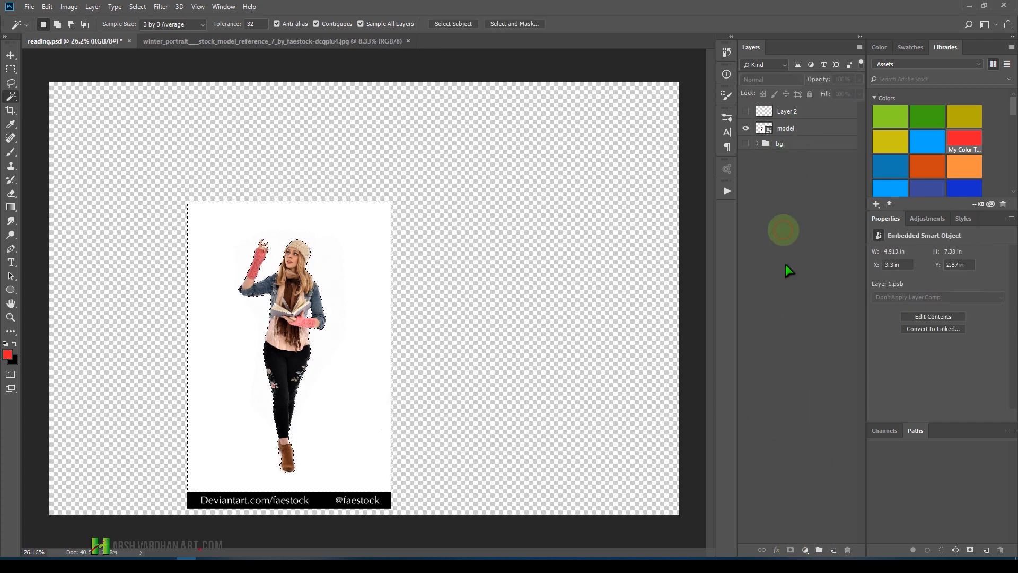
{"action": "left_click", "coordinate": [790, 548]}
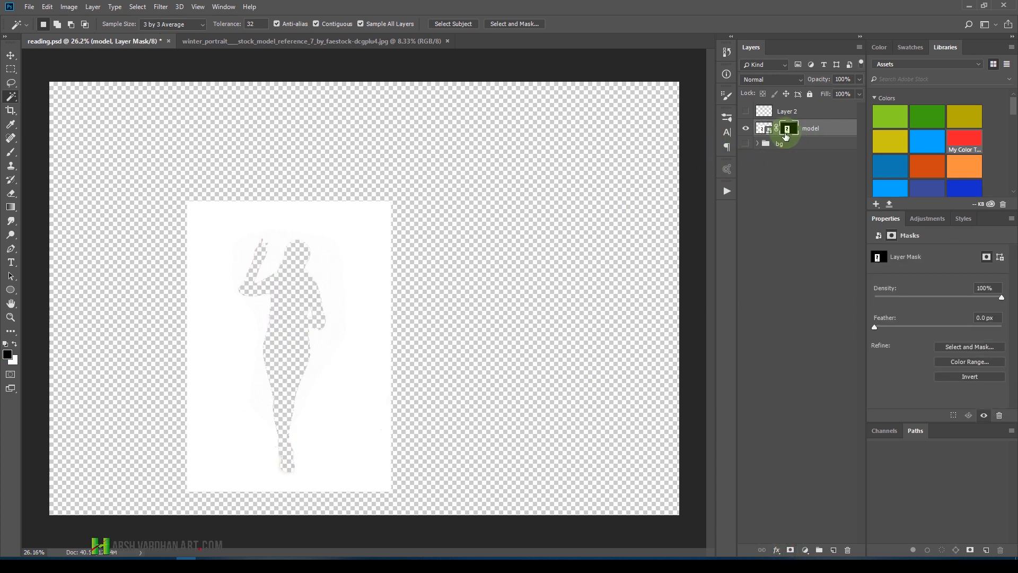
{"action": "key", "text": "ctrl"}
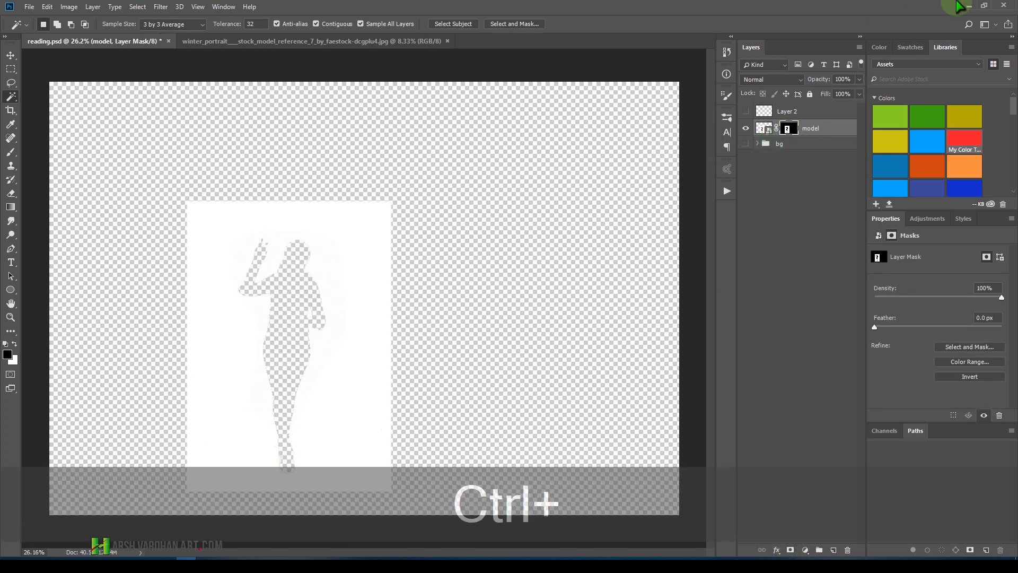
{"action": "key", "text": "ctrl+i"}
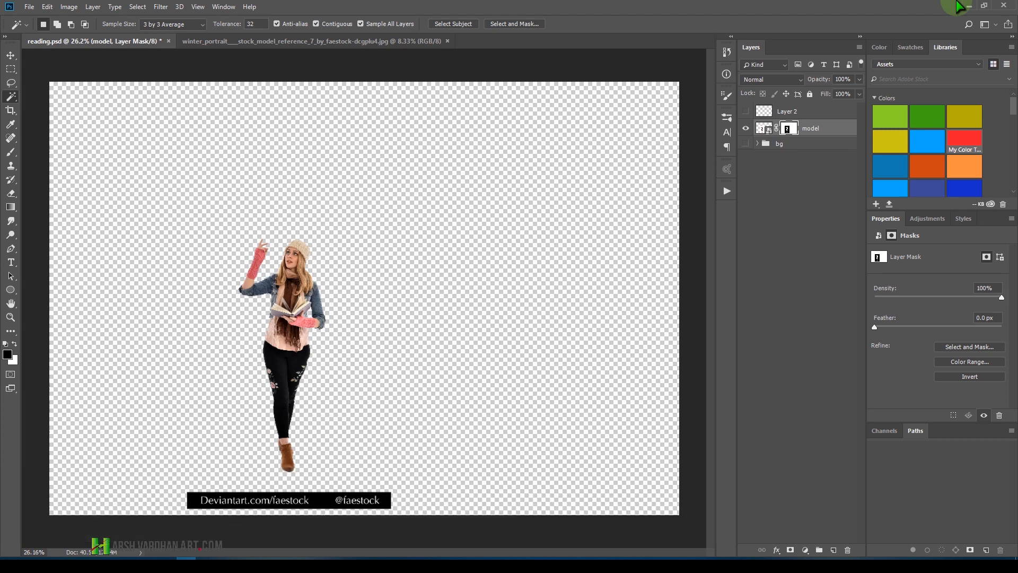
Mask out the black credit bar below the woman with a rectangular selection filled with black on the layer mask, and deselect.
{"action": "key", "text": "ctrl+space"}
{"action": "left_click_drag", "start_coordinate": [267, 375], "coordinate": [375, 291]}
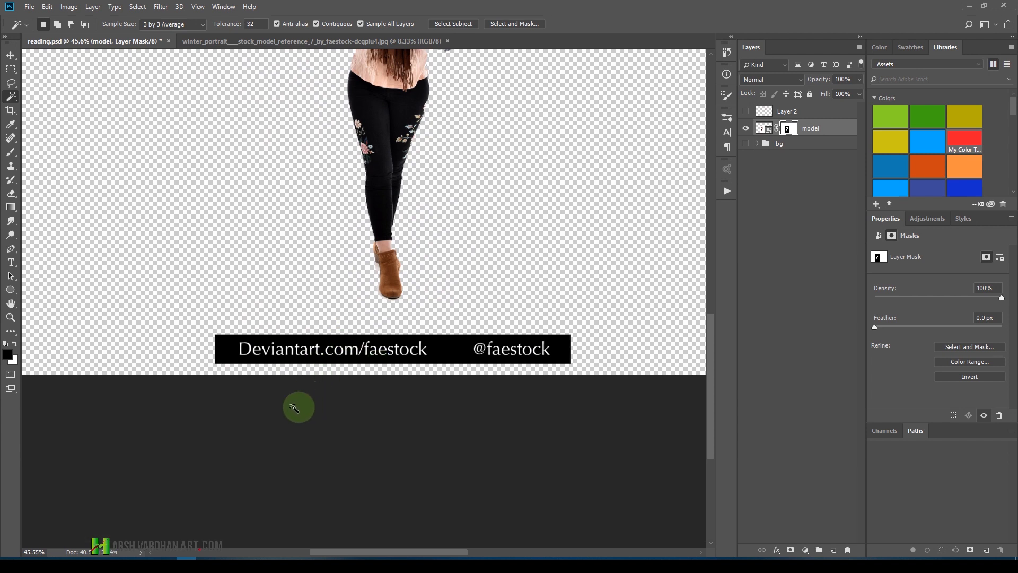
{"action": "key", "text": "m"}
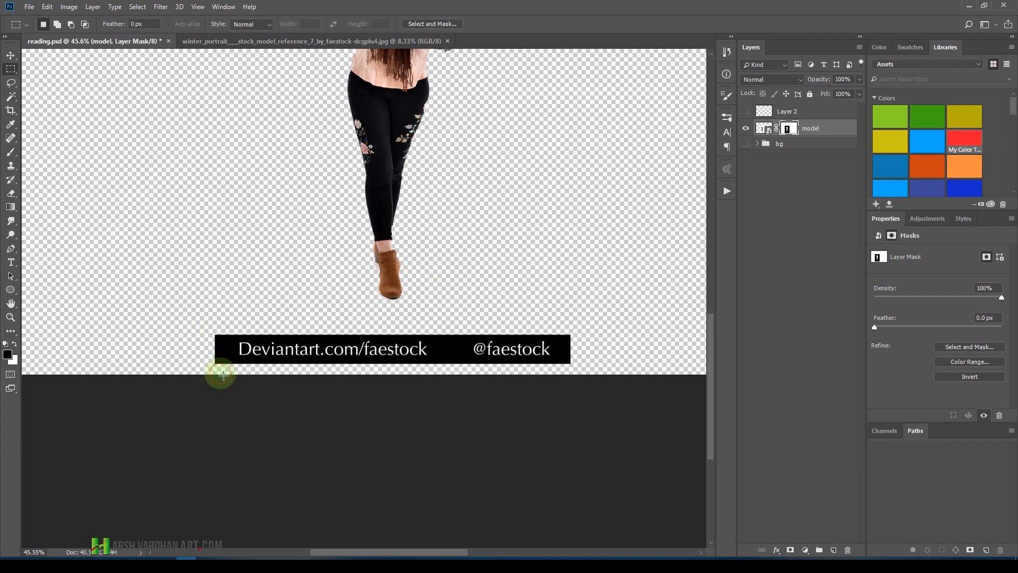
{"action": "left_click_drag", "start_coordinate": [213, 329], "coordinate": [593, 378]}
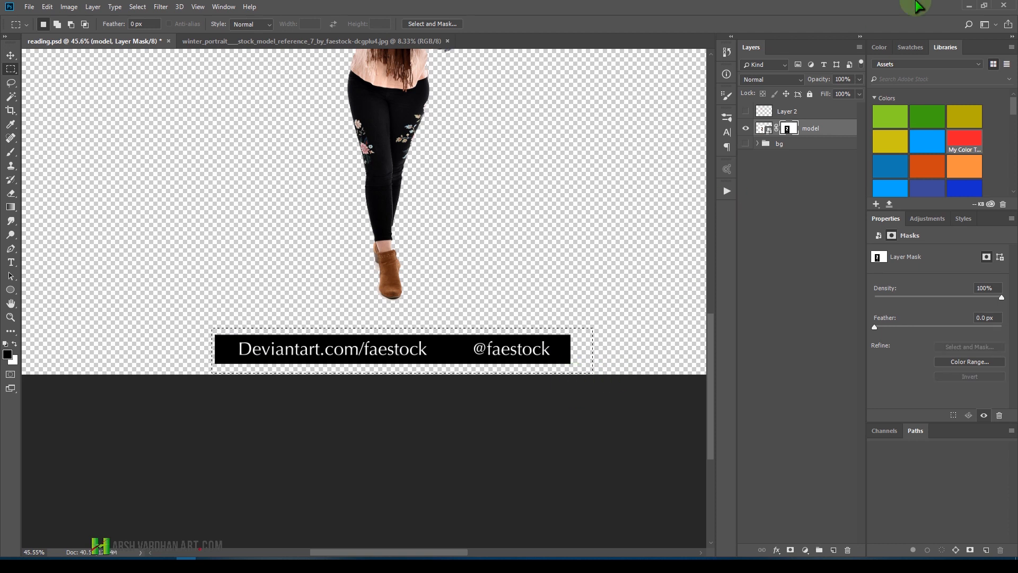
{"action": "key", "text": "ctrl+BackSpace"}
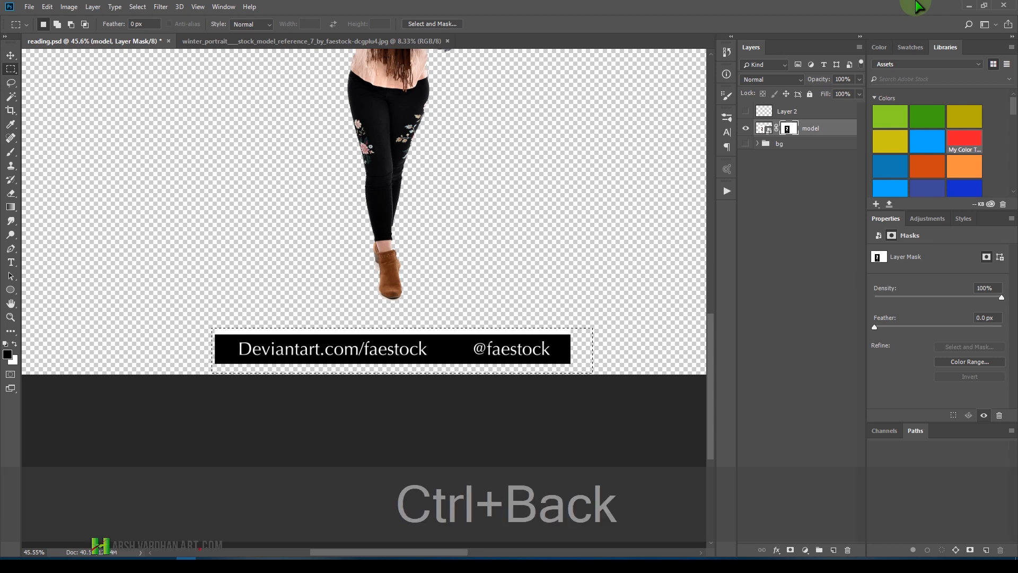
{"action": "key", "text": "ctrl+z"}
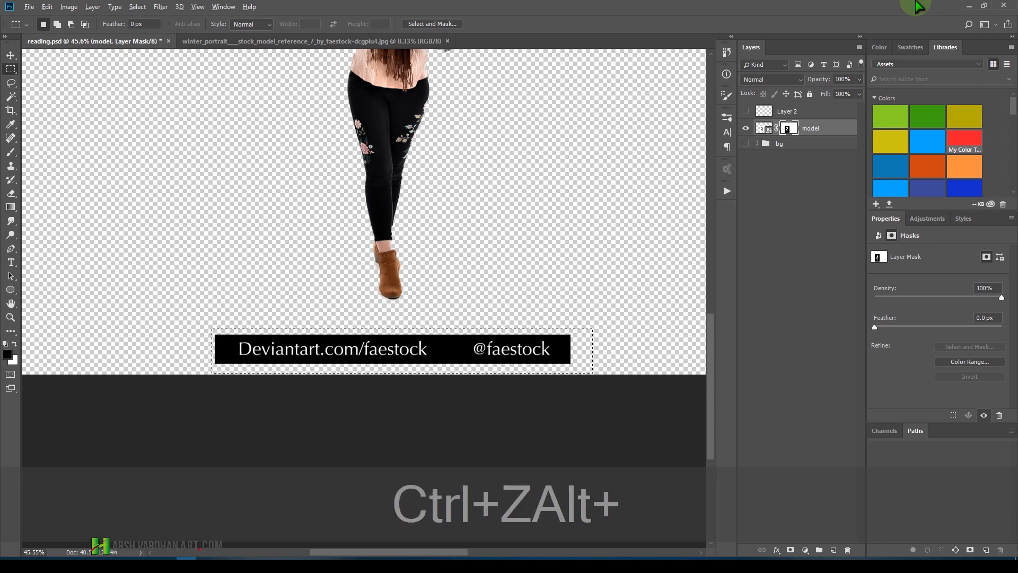
{"action": "key", "text": "alt+BackSpace"}
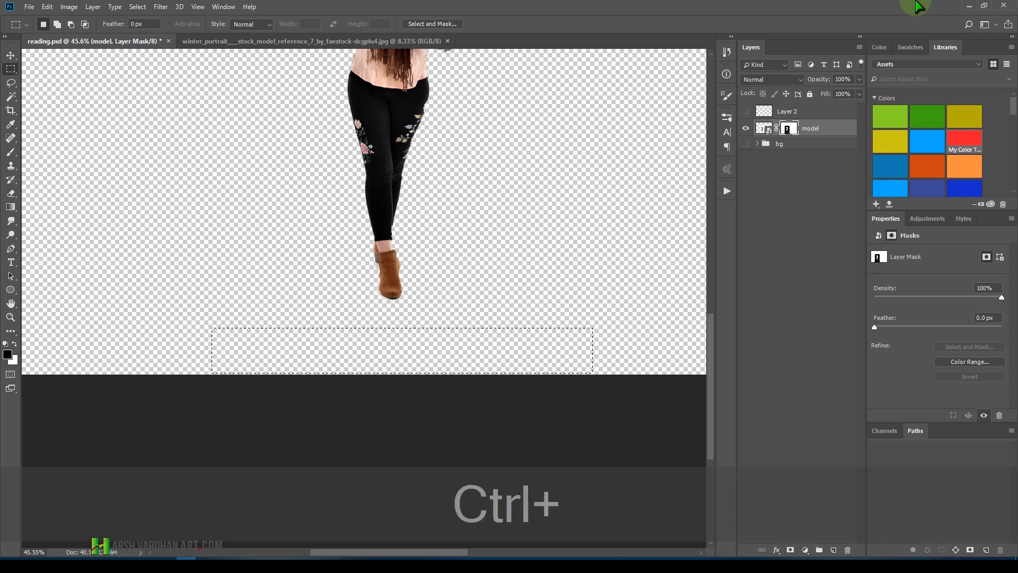
{"action": "key", "text": "ctrl+d"}
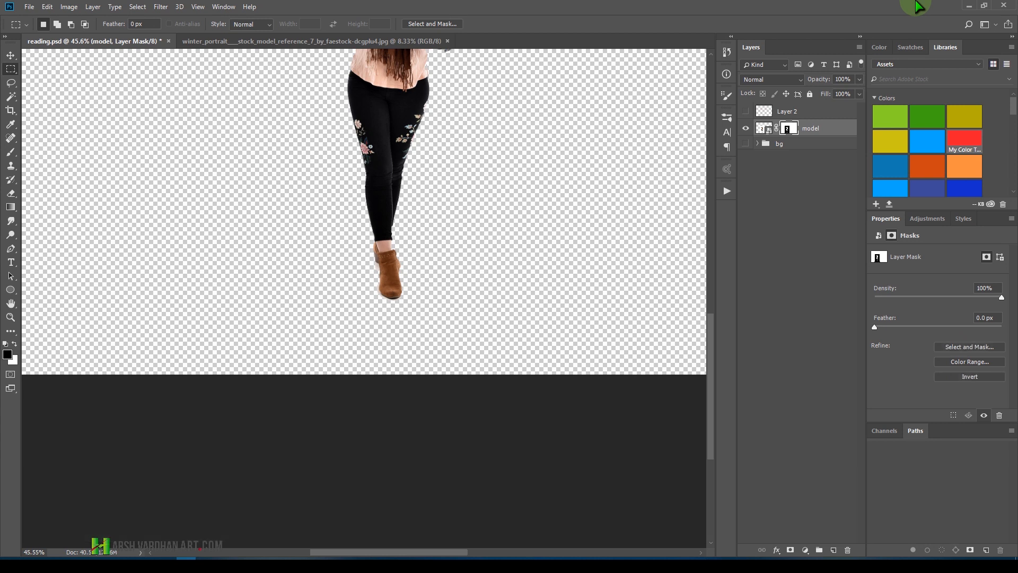
Save the document and show the bg group again, leaving the model layer's image selected rather than its mask.
{"action": "key", "text": "ctrl+0"}
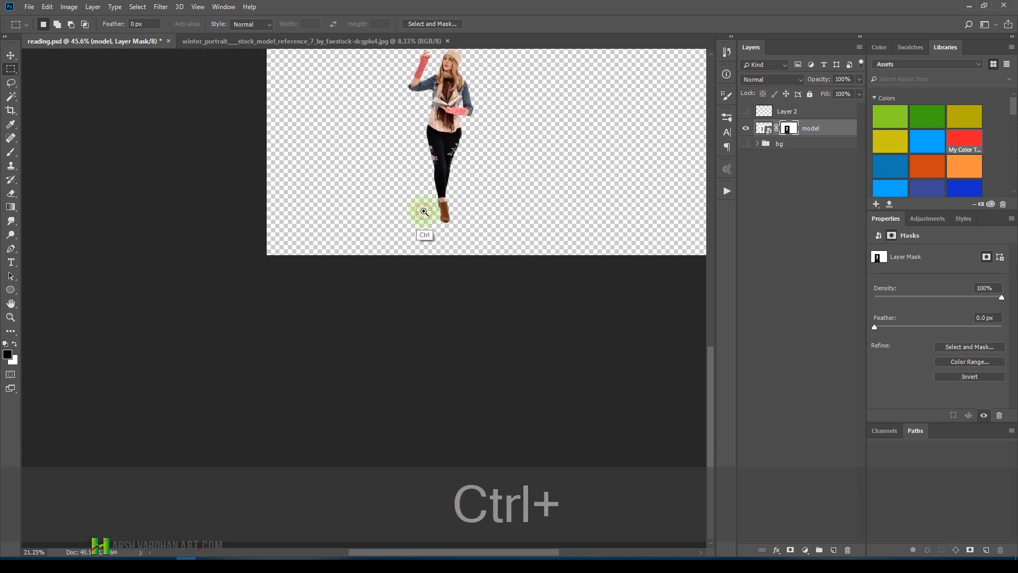
{"action": "mouse_move", "coordinate": [339, 324]}
{"action": "left_mouse_down"}
{"action": "mouse_move", "coordinate": [360, 330]}
{"action": "mouse_move", "coordinate": [347, 333]}
{"action": "left_mouse_up"}
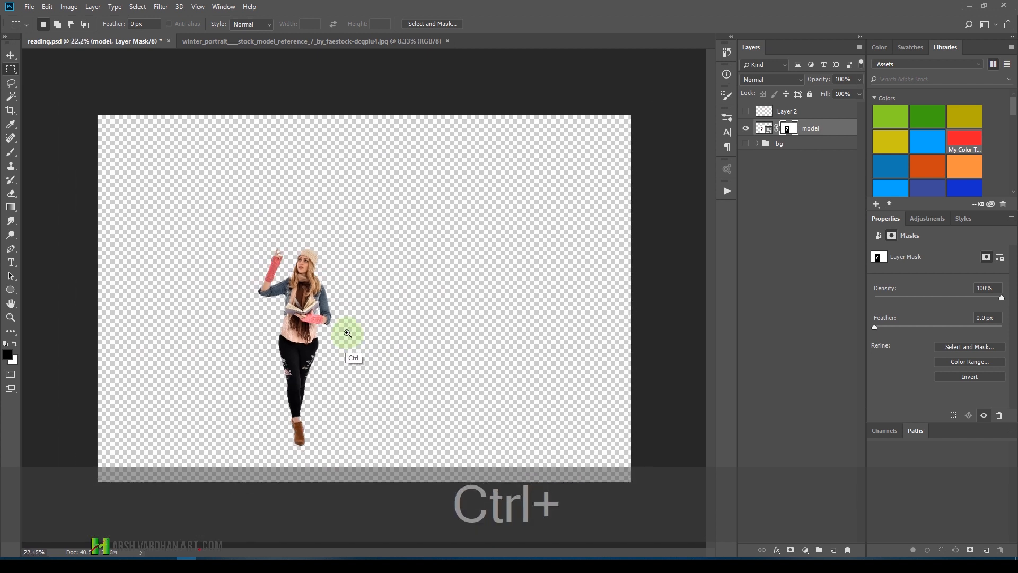
{"action": "key", "text": "ctrl+s"}
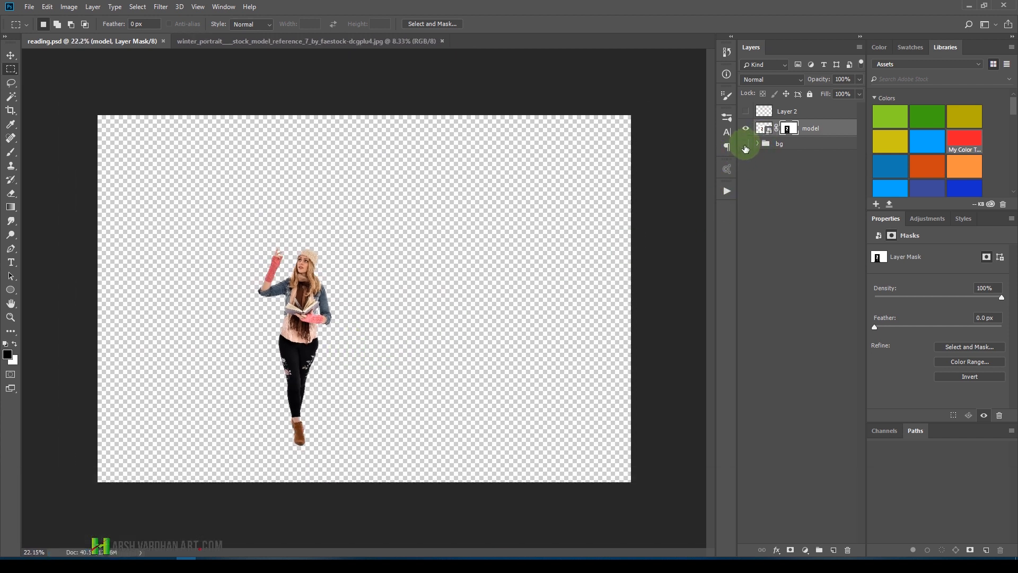
{"action": "left_click", "coordinate": [760, 149]}
{"action": "left_click", "coordinate": [747, 144]}
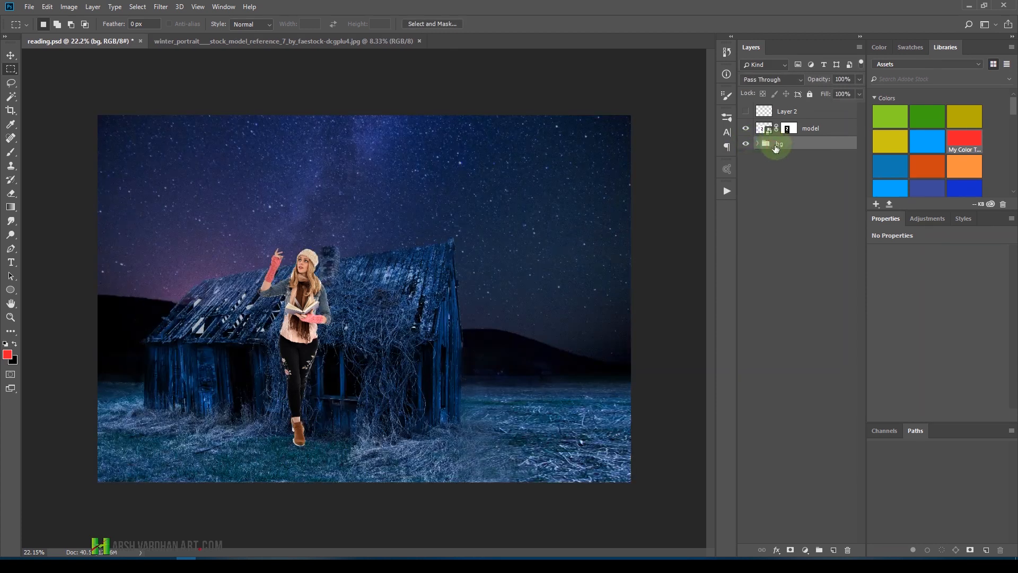
{"action": "left_click", "coordinate": [761, 127]}
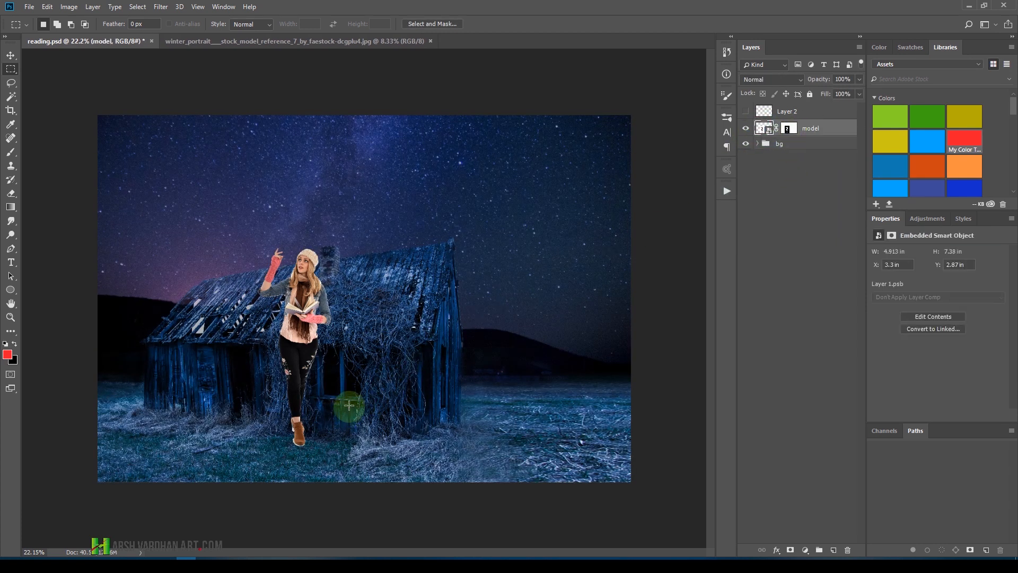
Move the woman onto the grass to the right of the farmhouse and save the document.
{"action": "key", "text": "v"}
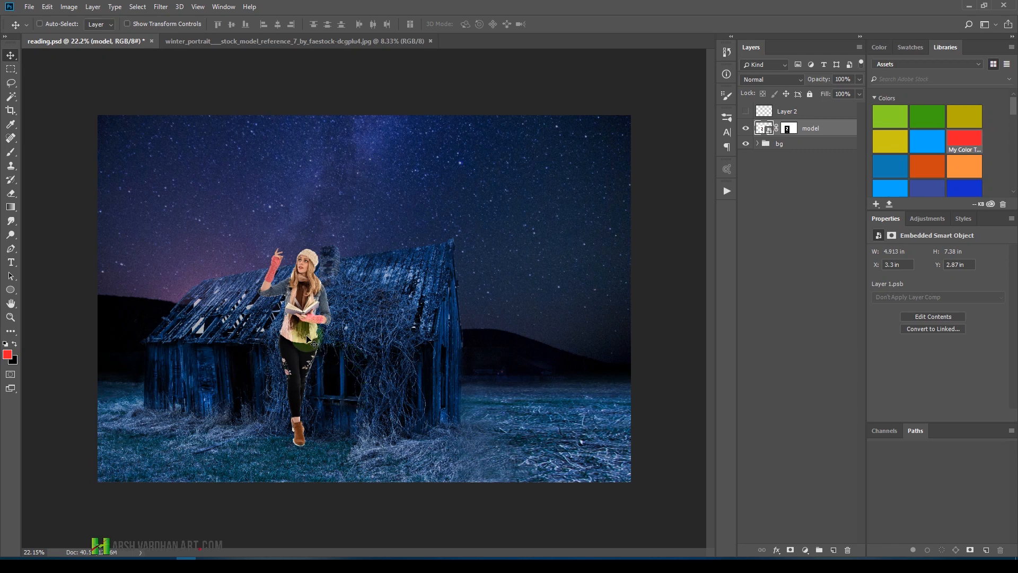
{"action": "left_click_drag", "start_coordinate": [311, 341], "coordinate": [430, 348]}
{"action": "left_click_drag", "start_coordinate": [437, 342], "coordinate": [409, 353]}
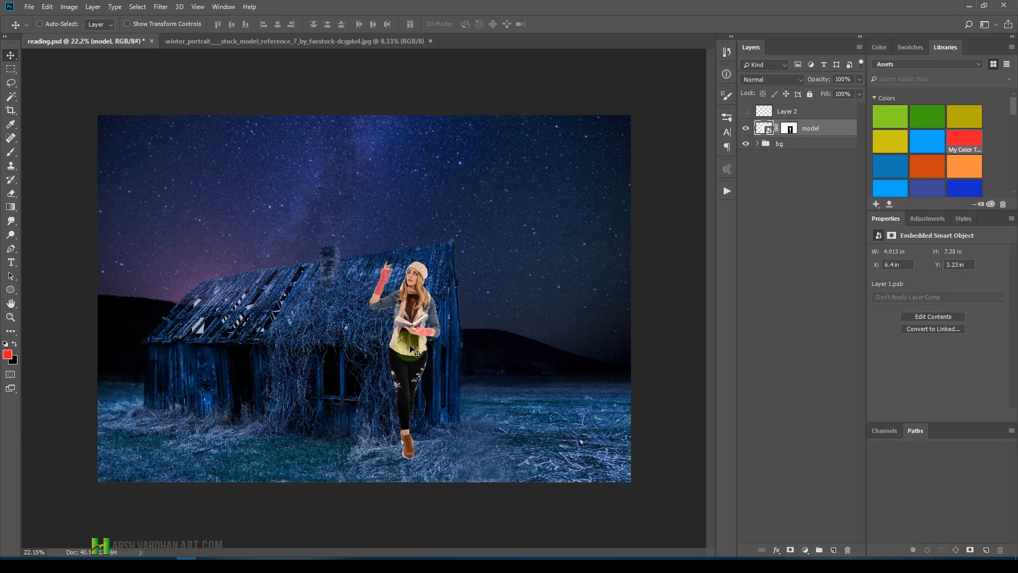
{"action": "left_click_drag", "start_coordinate": [413, 352], "coordinate": [377, 359]}
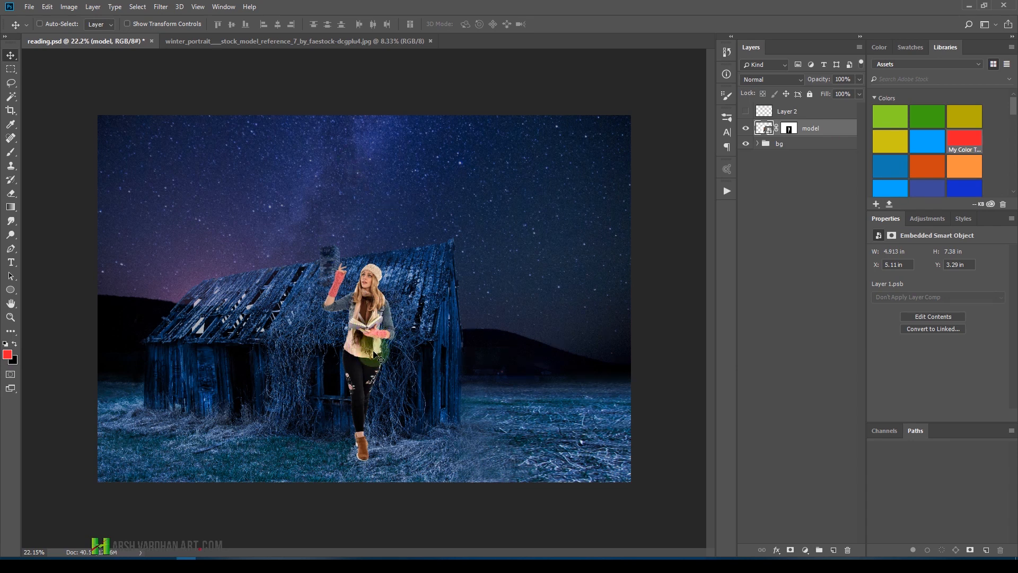
{"action": "left_click_drag", "start_coordinate": [374, 355], "coordinate": [543, 360]}
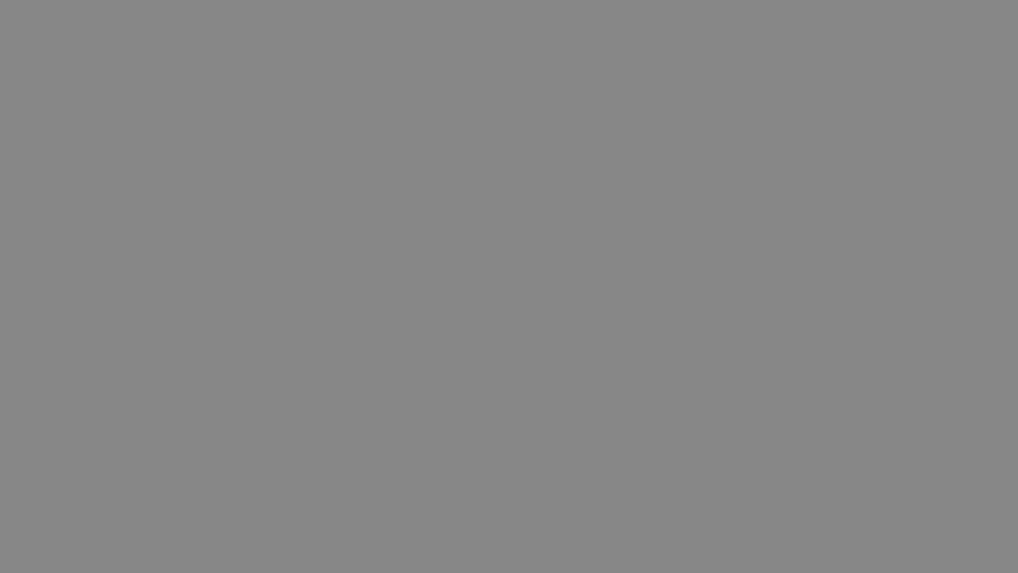
{"action": "key", "text": "ctrl+s"}
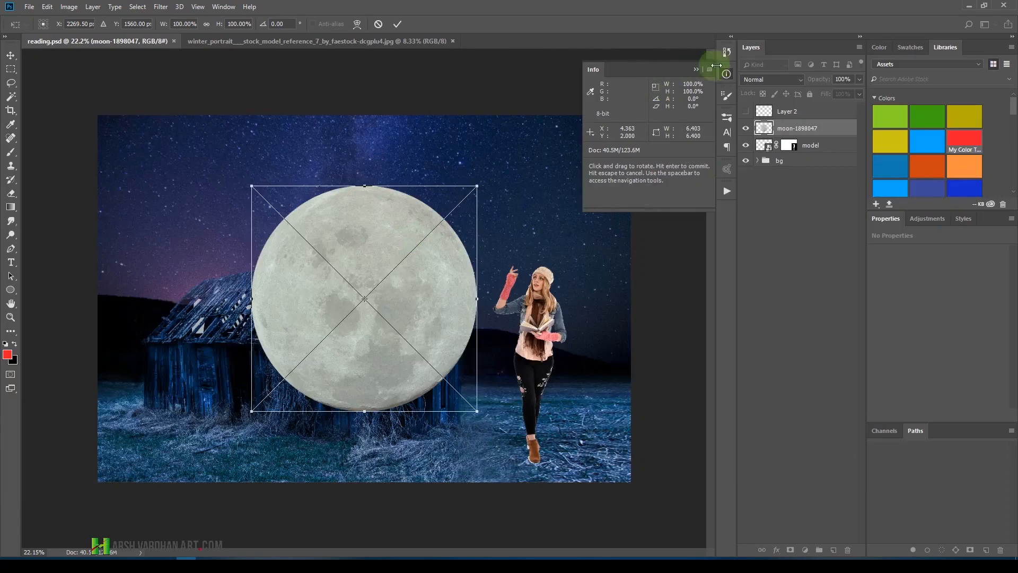
Scale the placed moon image down to about 14% and position it just above the woman's raised finger.
{"action": "left_click", "coordinate": [727, 73]}
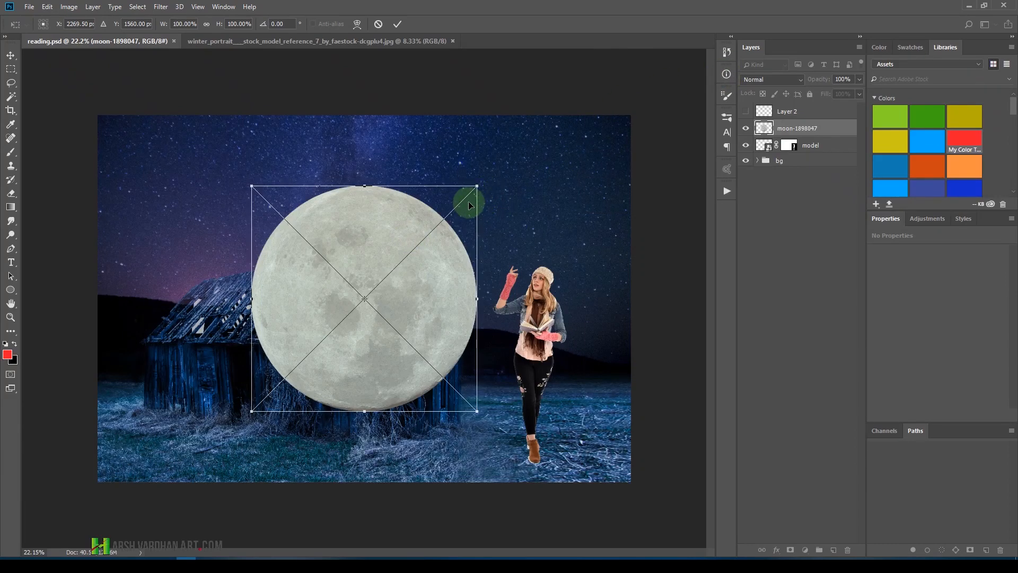
{"action": "left_click_drag", "start_coordinate": [476, 191], "coordinate": [391, 292]}
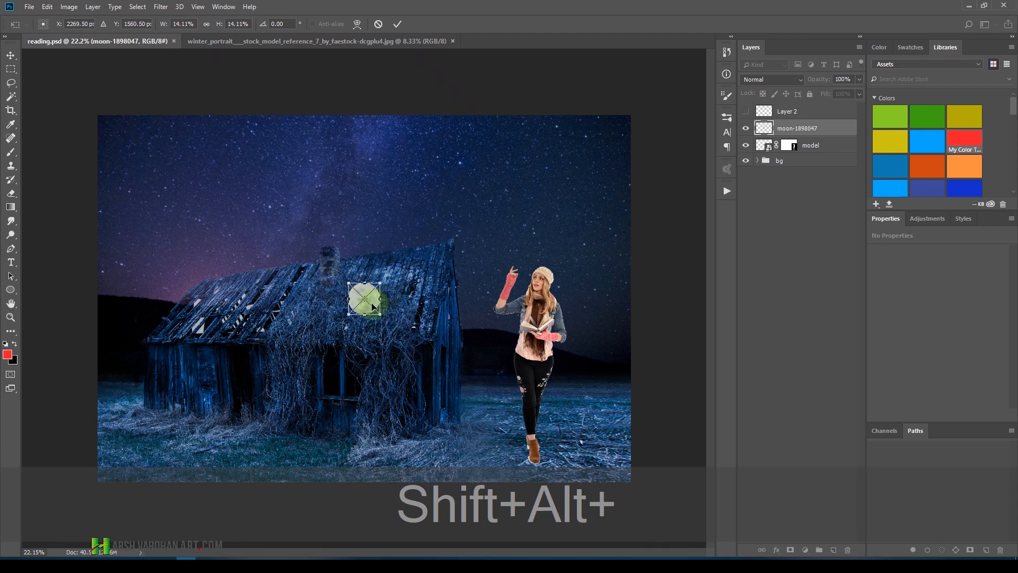
{"action": "double_click", "coordinate": [371, 303]}
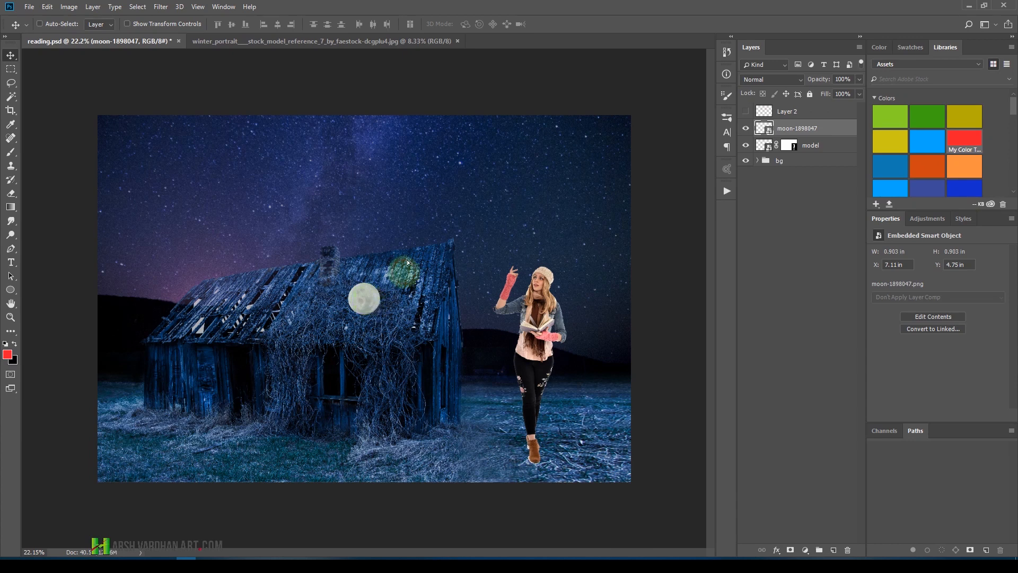
{"action": "left_click_drag", "start_coordinate": [408, 262], "coordinate": [564, 304]}
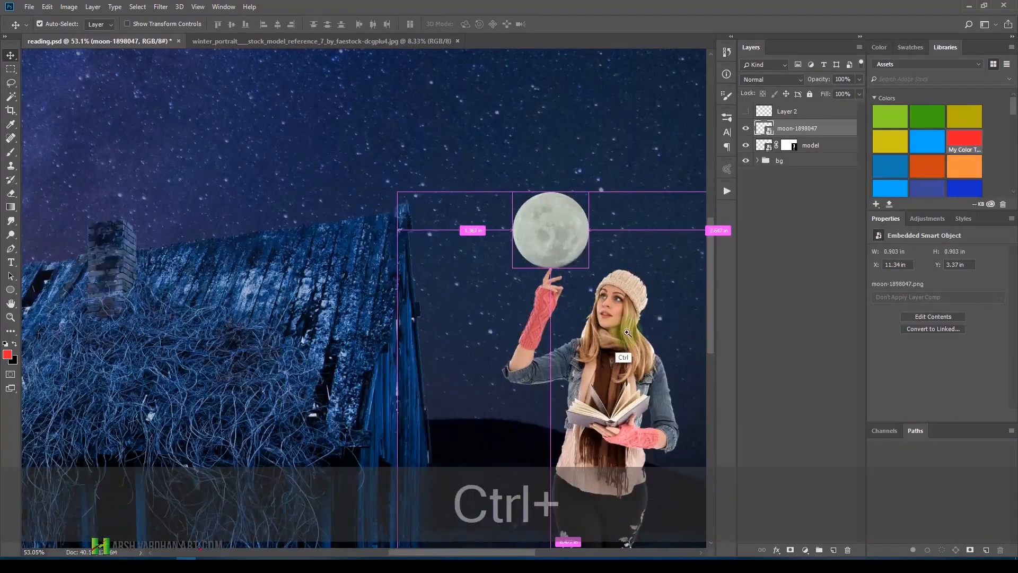
{"action": "left_click_drag", "start_coordinate": [630, 333], "coordinate": [610, 345]}
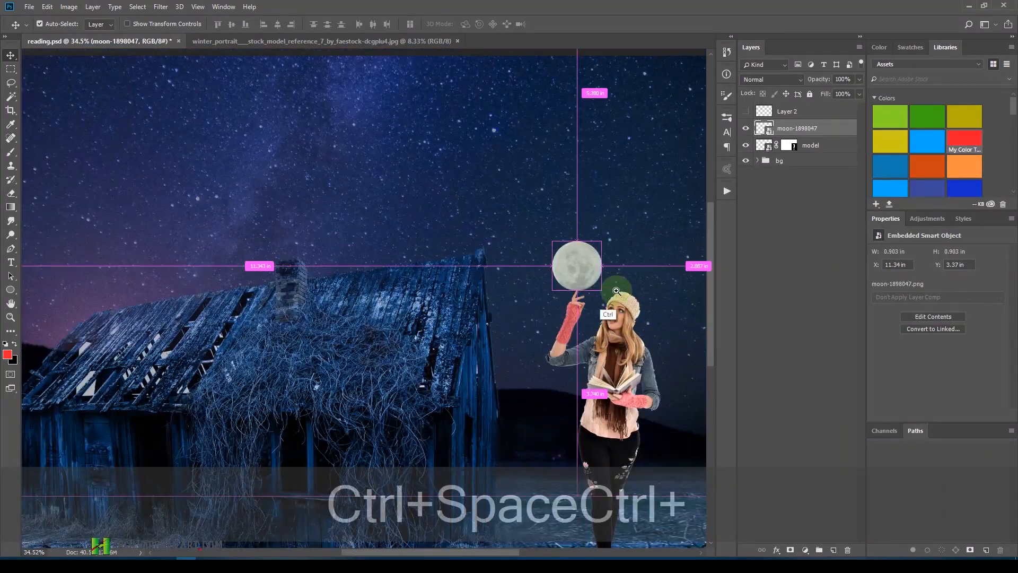
{"action": "left_click_drag", "start_coordinate": [608, 289], "coordinate": [567, 308]}
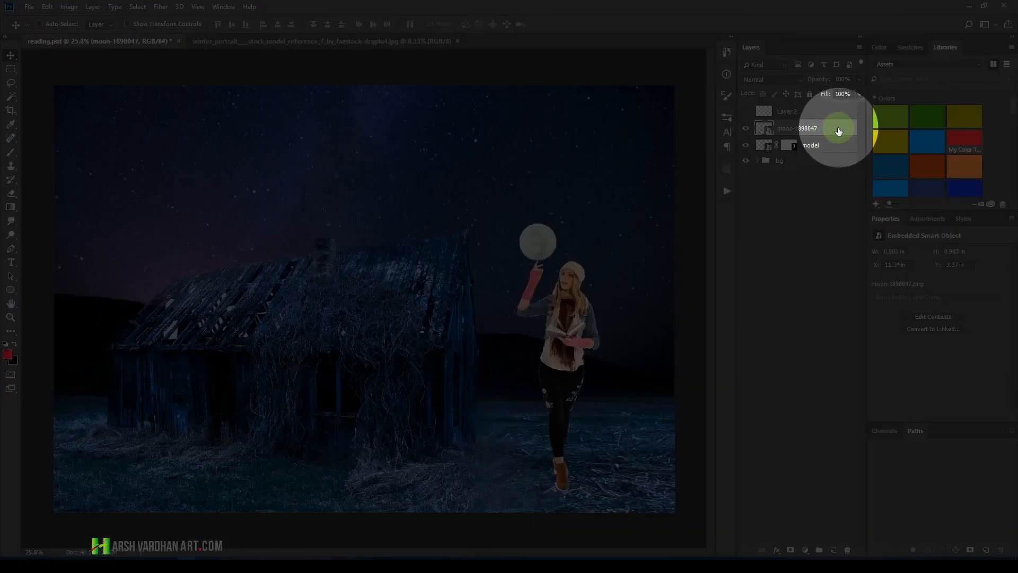
Add Inner Glow and Outer Glow layer styles to the moon layer.
{"action": "double_click", "coordinate": [835, 131]}
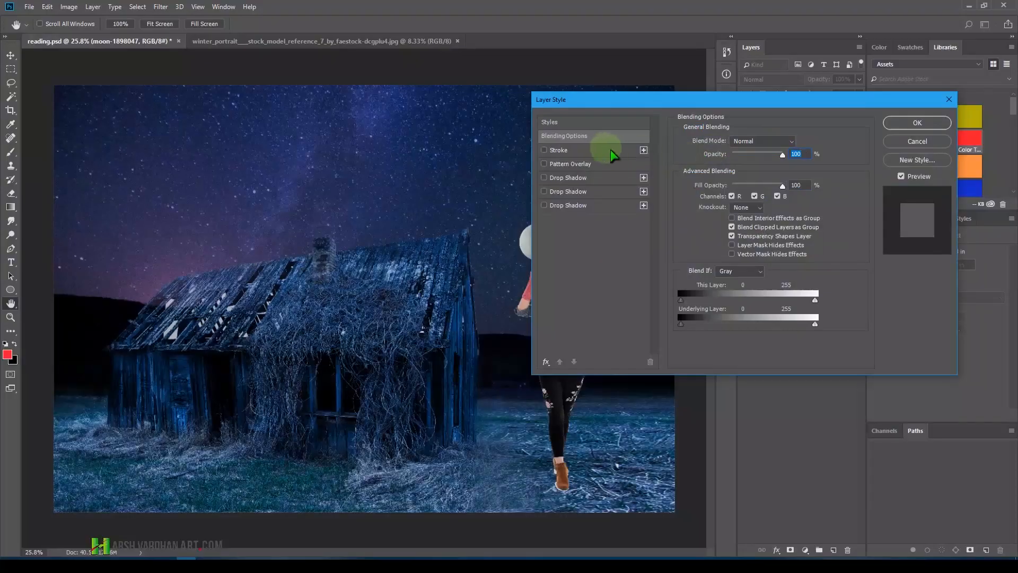
{"action": "left_click_drag", "start_coordinate": [677, 100], "coordinate": [775, 122]}
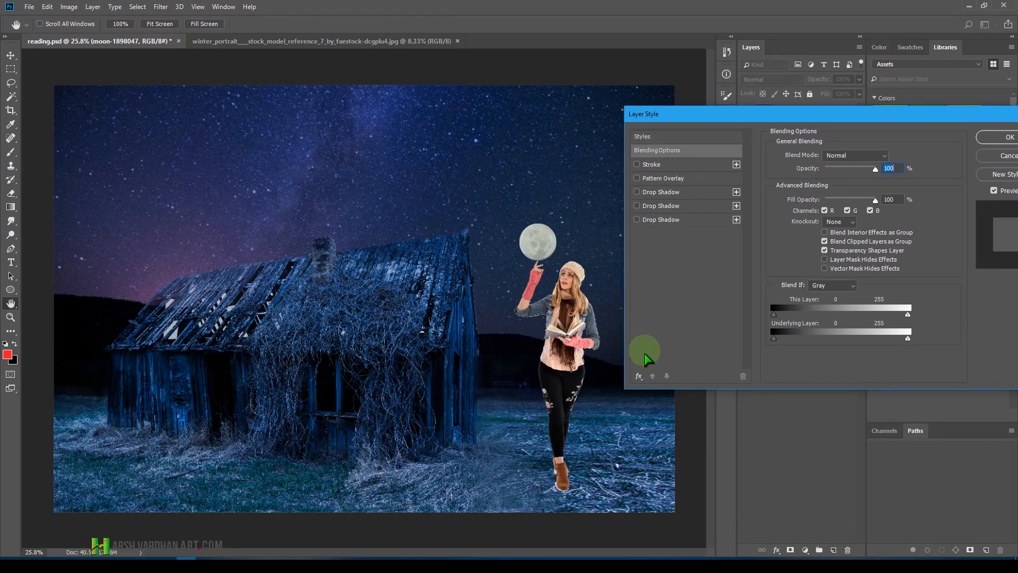
{"action": "left_click", "coordinate": [639, 378]}
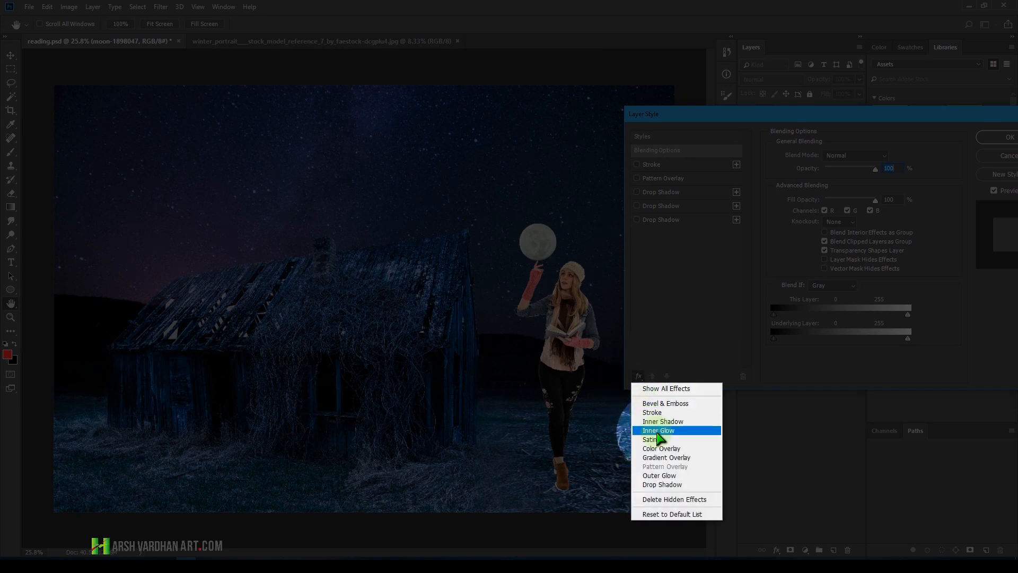
{"action": "left_click", "coordinate": [661, 431]}
{"action": "left_click", "coordinate": [640, 376]}
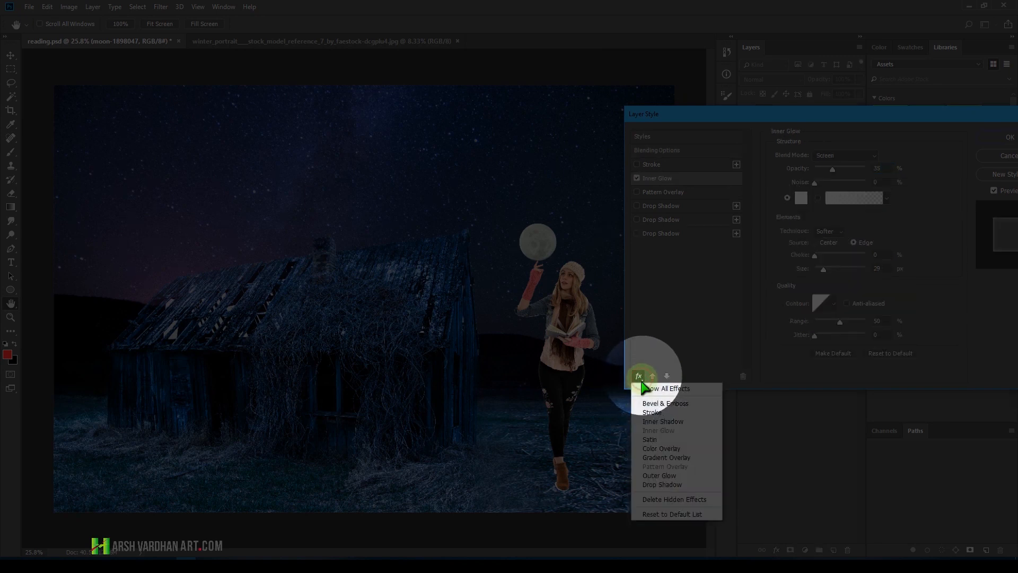
{"action": "left_click", "coordinate": [661, 476]}
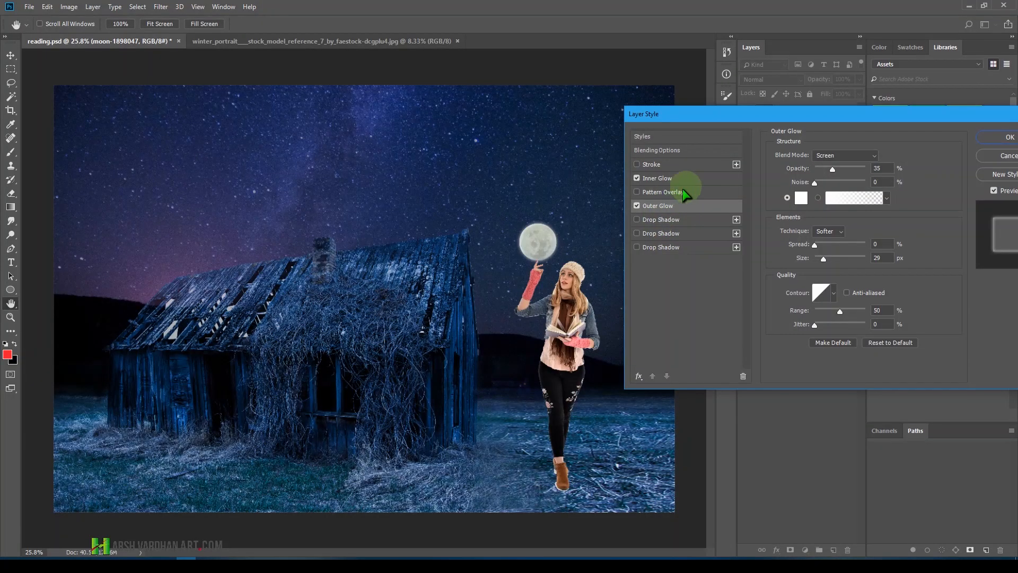
Set the moon's Inner Glow to 63% opacity and a size of 32 px.
{"action": "left_click", "coordinate": [667, 180]}
{"action": "left_click", "coordinate": [826, 199]}
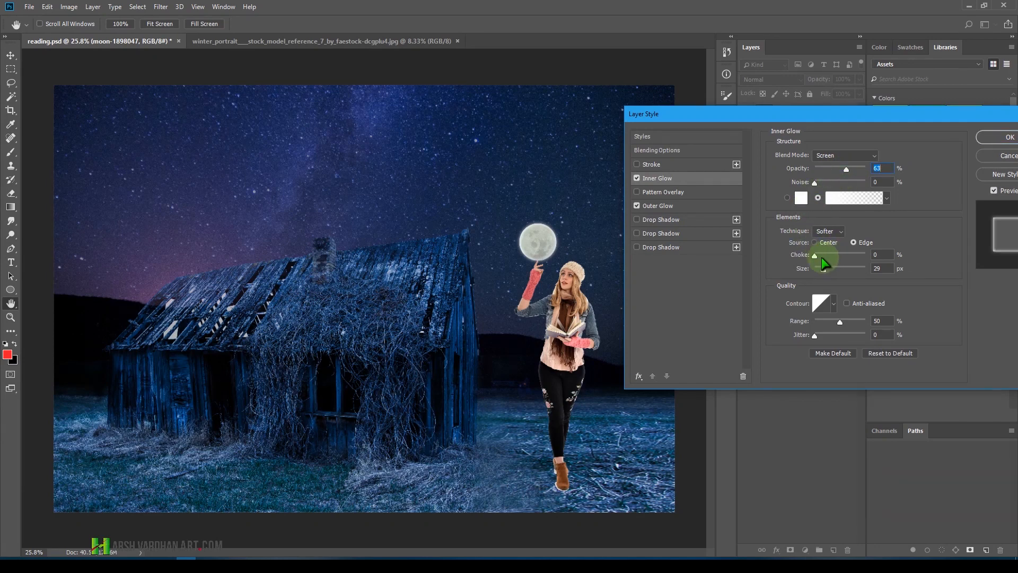
{"action": "left_click_drag", "start_coordinate": [842, 271], "coordinate": [838, 272]}
{"action": "key", "text": "ctrl+space"}
{"action": "left_click", "coordinate": [546, 266]}
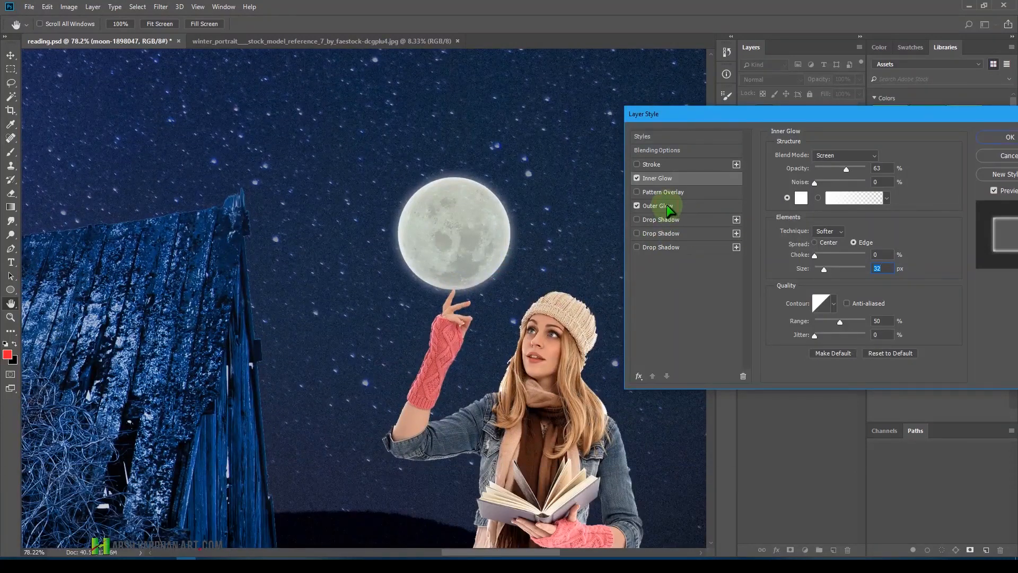
Set the moon's Outer Glow to 49% opacity with the blue colour 3585d5, starting from a tone sampled off the farmhouse.
{"action": "left_click", "coordinate": [641, 207]}
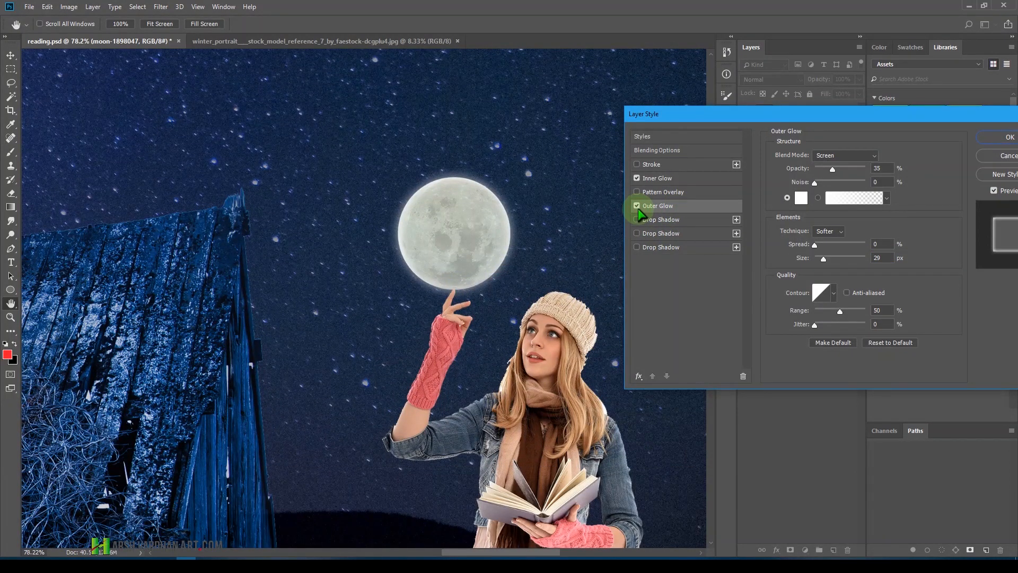
{"action": "left_click", "coordinate": [637, 206]}
{"action": "left_click", "coordinate": [637, 205]}
{"action": "left_click_drag", "start_coordinate": [834, 174], "coordinate": [844, 175]}
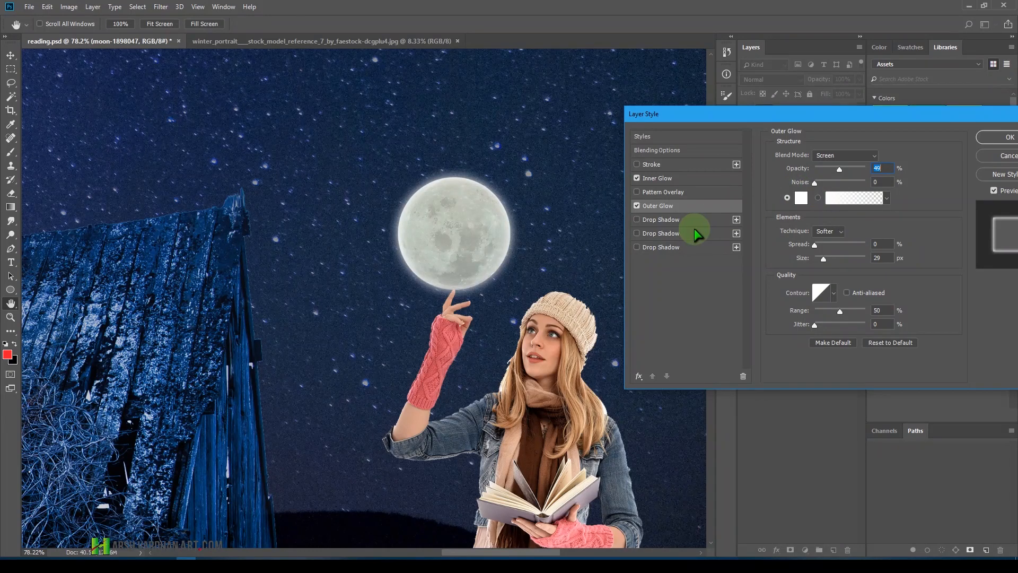
{"action": "left_click", "coordinate": [804, 198]}
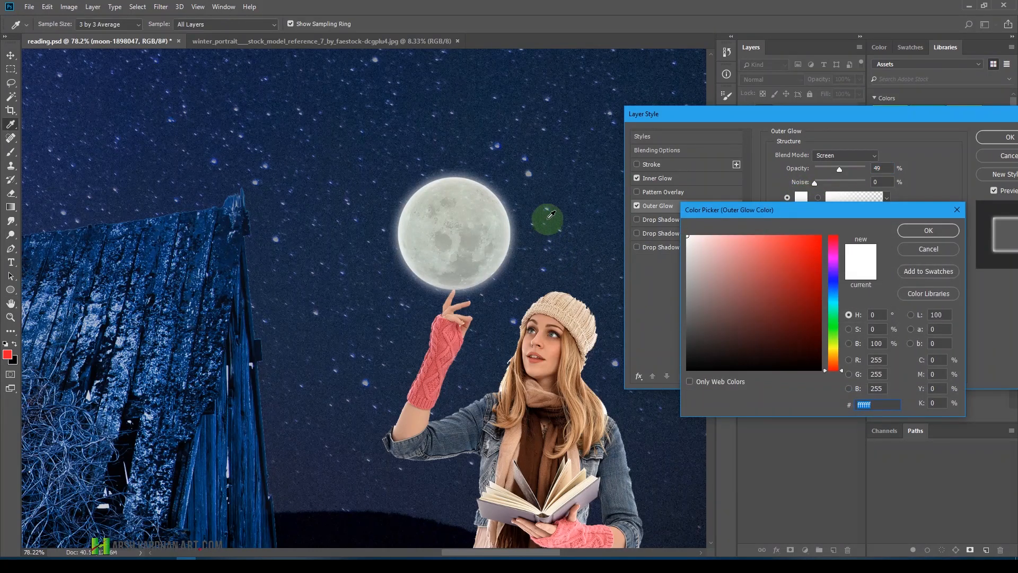
{"action": "left_click_drag", "start_coordinate": [245, 197], "coordinate": [787, 270]}
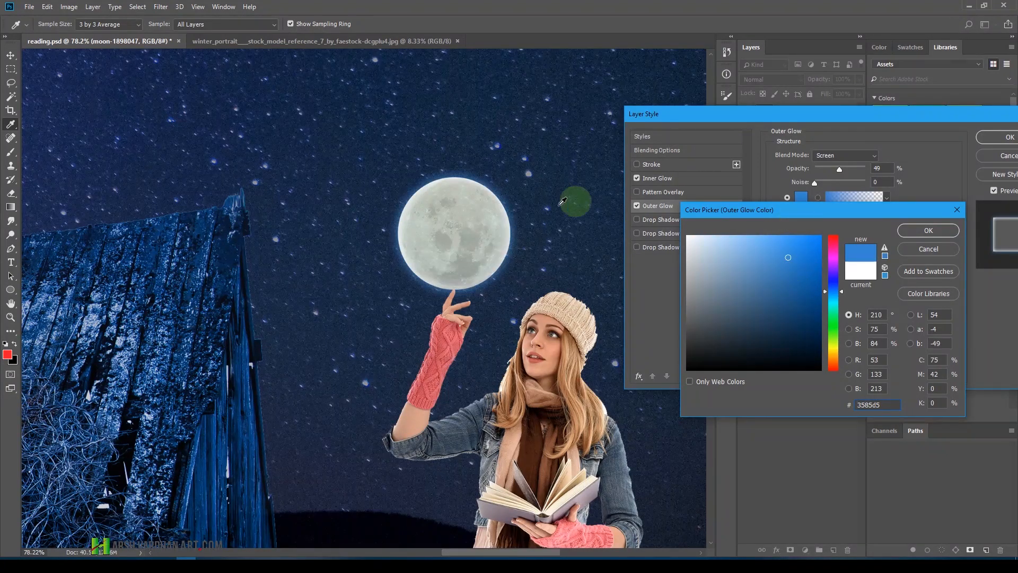
{"action": "left_click", "coordinate": [924, 231]}
Change the moon's Inner Glow colour to the bright blue 439dff, starting from a tone sampled off the farmhouse.
{"action": "left_click", "coordinate": [675, 179]}
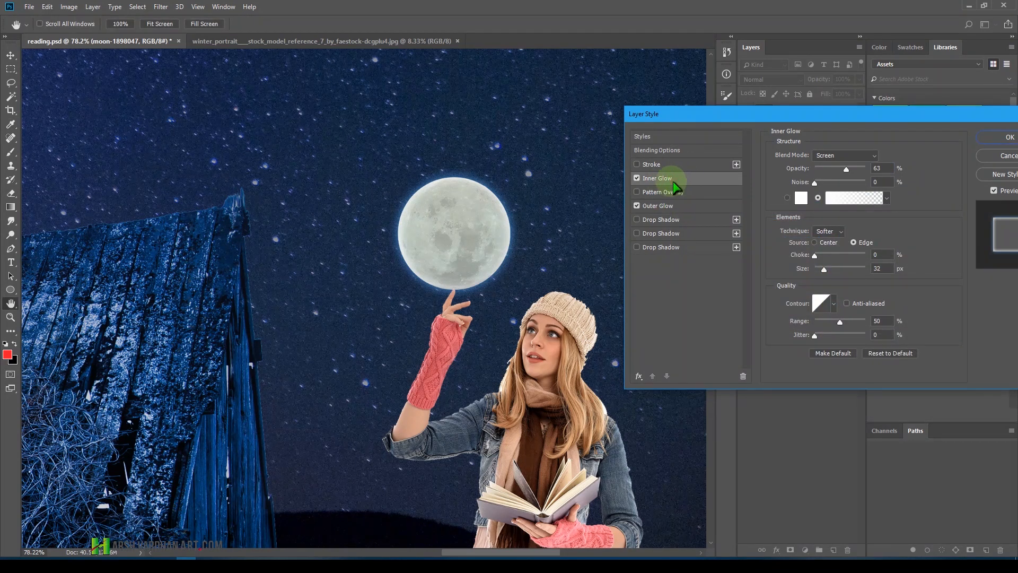
{"action": "left_click", "coordinate": [801, 199]}
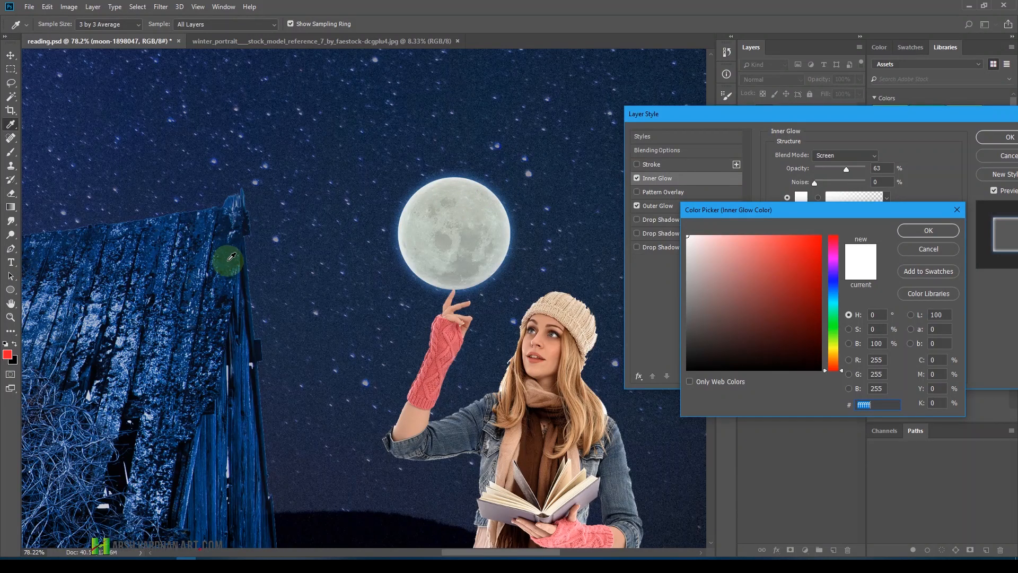
{"action": "left_click", "coordinate": [243, 325]}
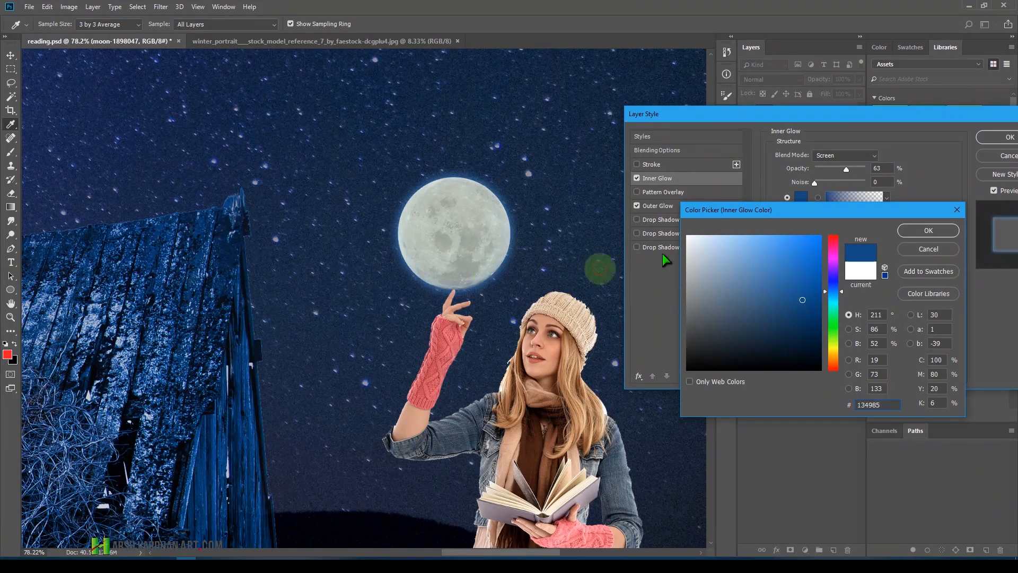
{"action": "left_click_drag", "start_coordinate": [775, 252], "coordinate": [786, 235]}
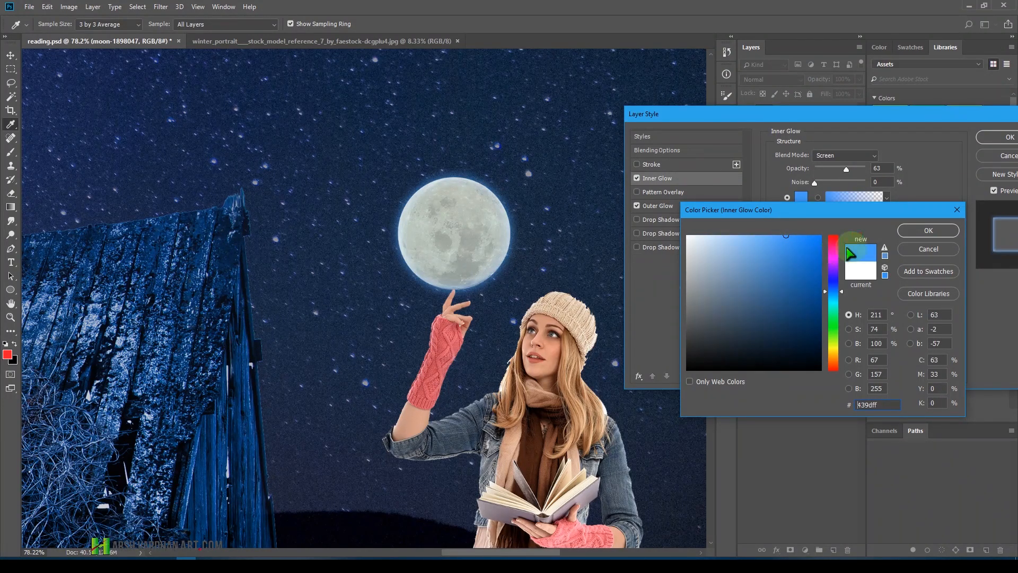
{"action": "left_click", "coordinate": [923, 233]}
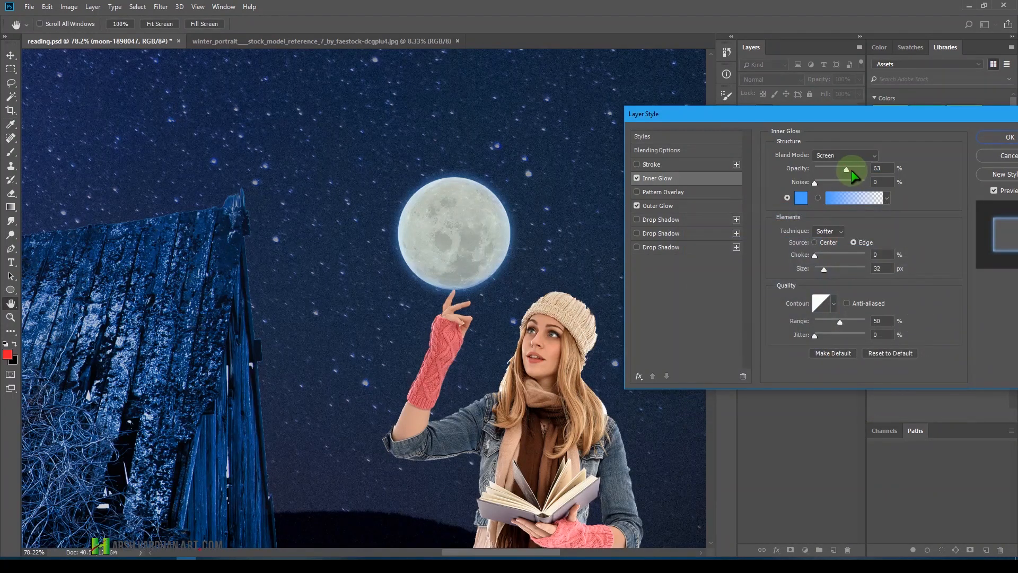
Set the moon's Inner Glow opacity to 100% and its size to 150 px, and apply the layer styles.
{"action": "mouse_move", "coordinate": [851, 169]}
{"action": "left_mouse_down"}
{"action": "mouse_move", "coordinate": [873, 168]}
{"action": "mouse_move", "coordinate": [865, 175]}
{"action": "left_mouse_up"}
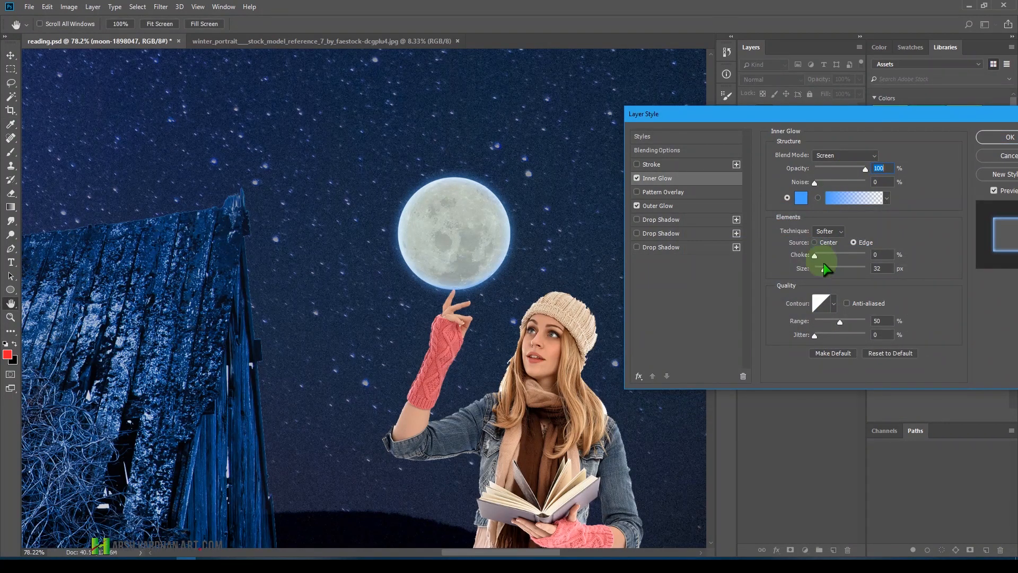
{"action": "left_click_drag", "start_coordinate": [825, 270], "coordinate": [847, 273]}
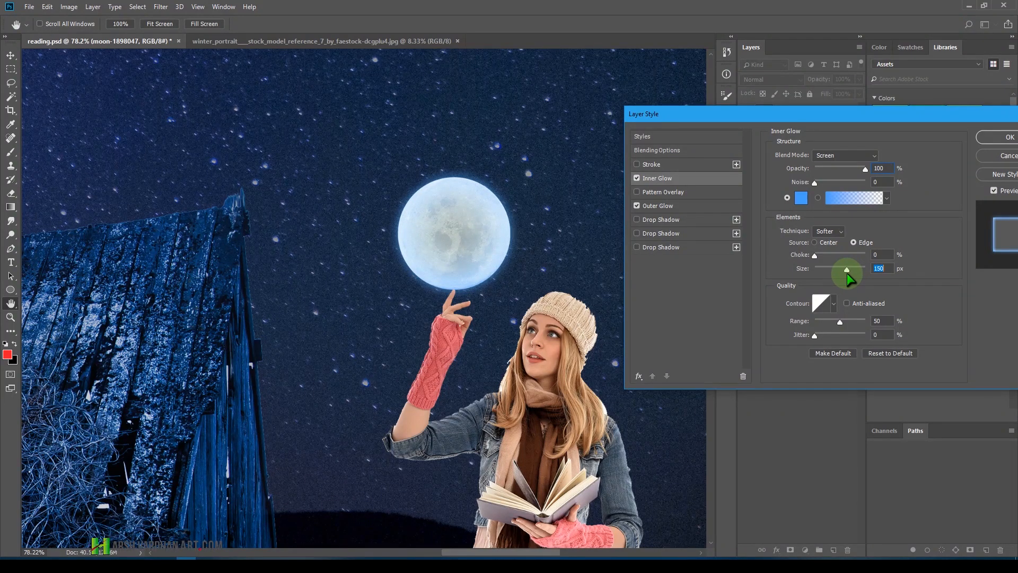
{"action": "left_click", "coordinate": [997, 139]}
{"action": "key", "text": "ctrl+space"}
{"action": "left_click_drag", "start_coordinate": [537, 225], "coordinate": [518, 222]}
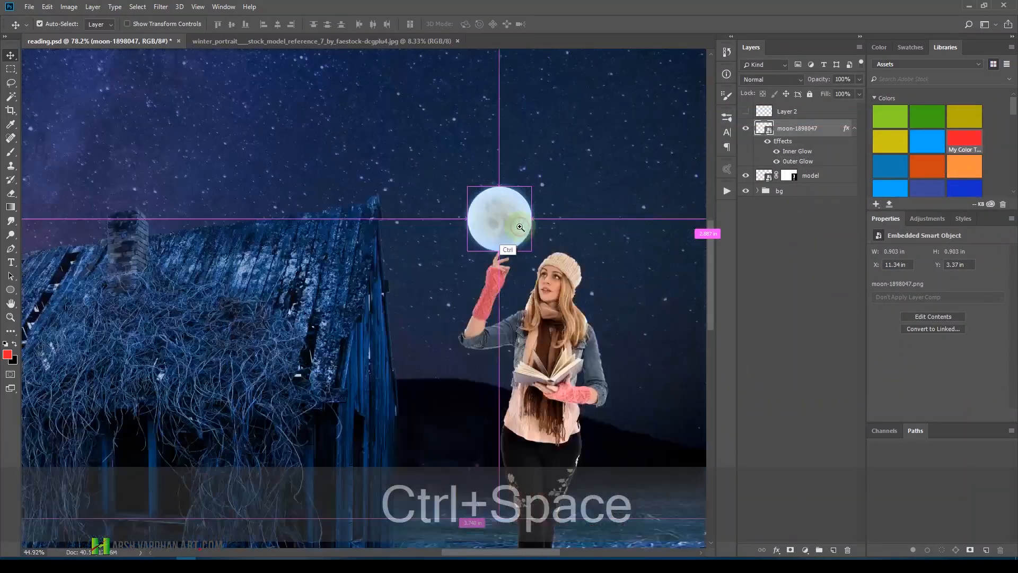
{"action": "left_click_drag", "start_coordinate": [569, 257], "coordinate": [540, 265]}
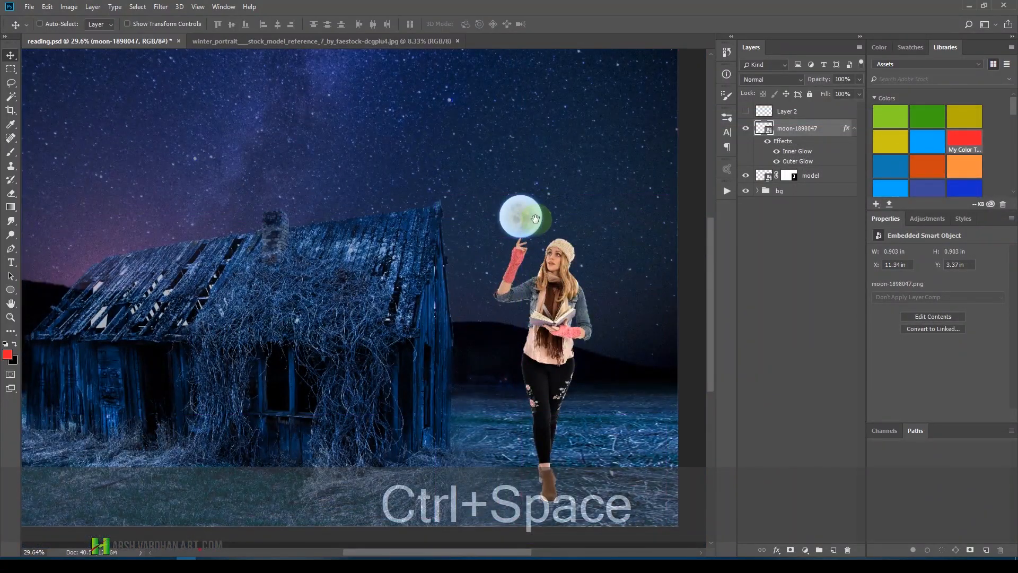
{"action": "left_click_drag", "start_coordinate": [544, 216], "coordinate": [549, 239]}
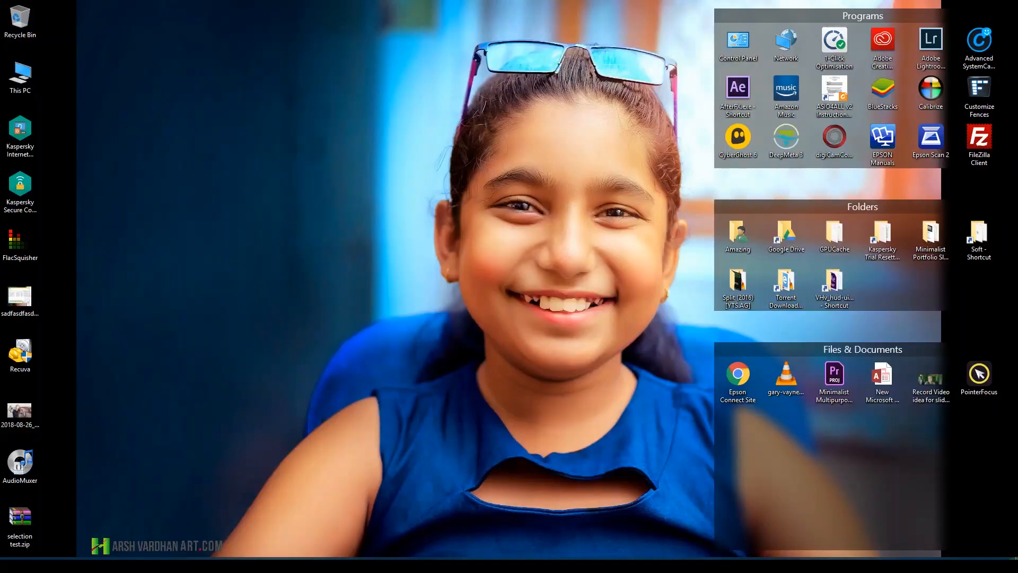
{"action": "key", "text": "alt+Tab"}
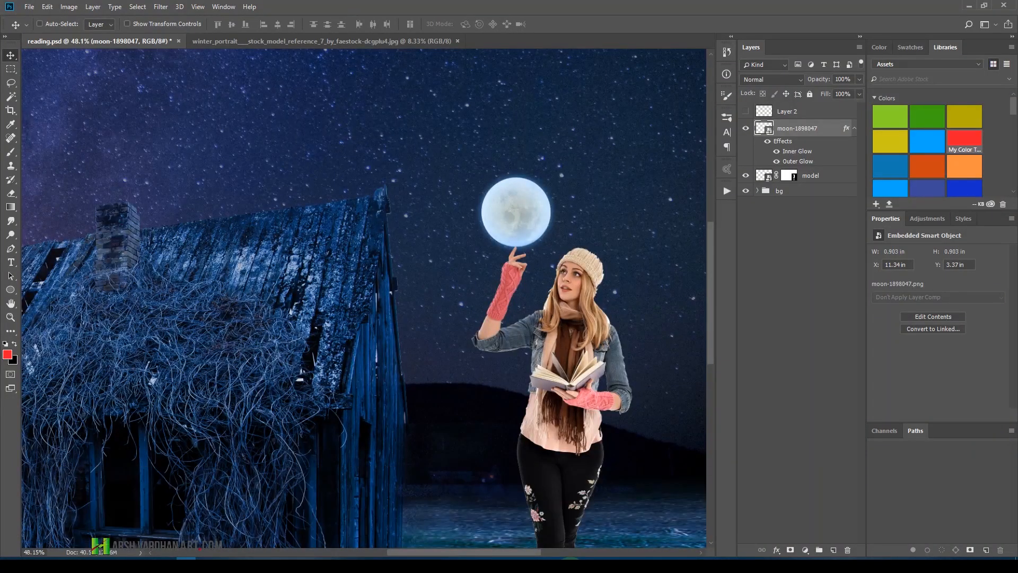
Start a Color Balance on the moon and set its shadows to -30 on Cyan–Red and +36 on Yellow–Blue.
{"action": "key", "text": "ctrl"}
{"action": "key", "text": "ctrl+b"}
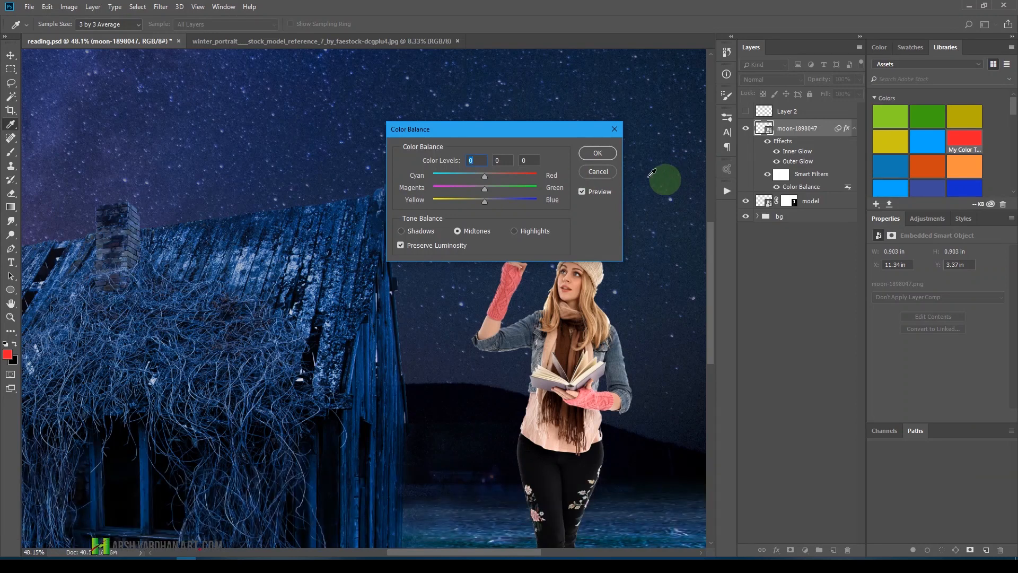
{"action": "left_click_drag", "start_coordinate": [550, 129], "coordinate": [892, 183]}
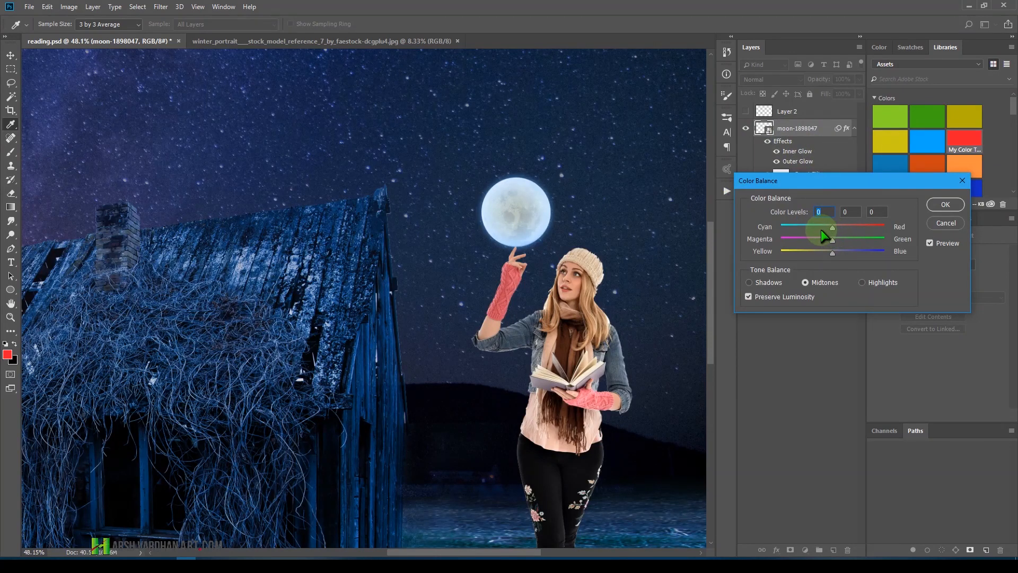
{"action": "left_click_drag", "start_coordinate": [833, 253], "coordinate": [839, 256]}
{"action": "left_click", "coordinate": [802, 227]}
{"action": "left_click", "coordinate": [817, 226]}
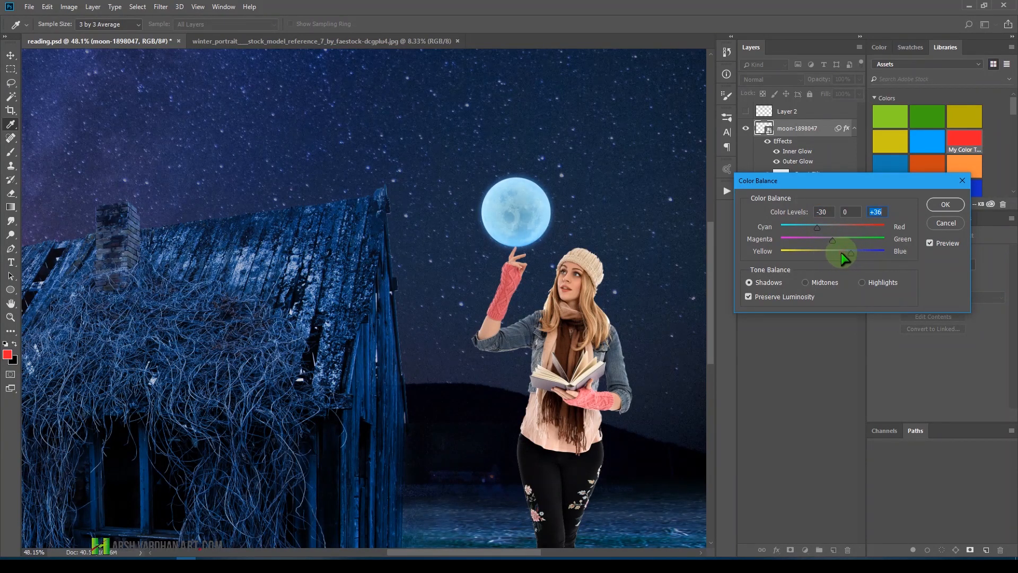
Shift the moon's highlights about -29 toward cyan, adjust their Yellow–Blue balance, and apply the Color Balance.
{"action": "left_click", "coordinate": [861, 282]}
{"action": "left_click", "coordinate": [851, 250]}
{"action": "left_click_drag", "start_coordinate": [847, 253], "coordinate": [819, 228]}
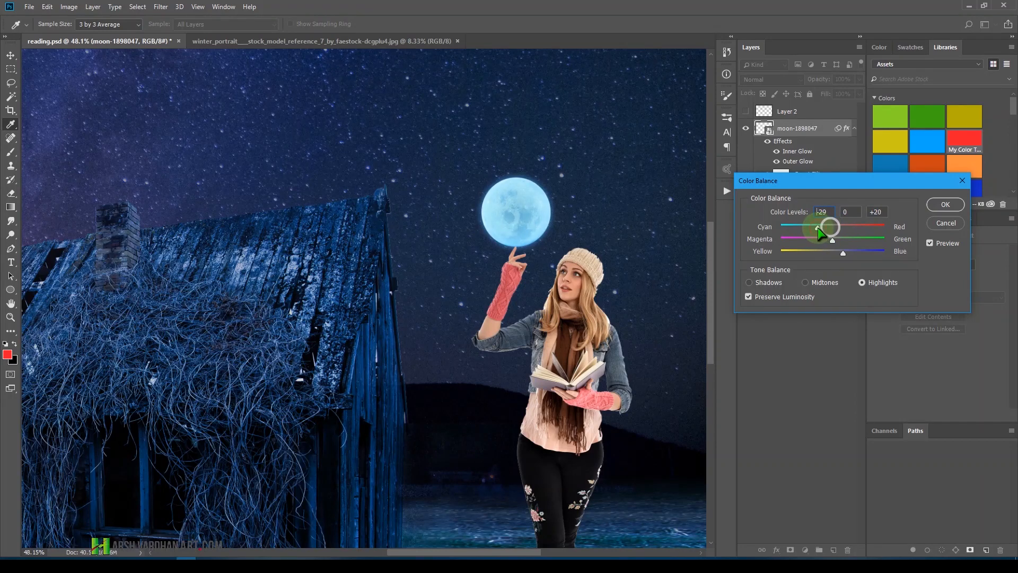
{"action": "left_click_drag", "start_coordinate": [846, 258], "coordinate": [831, 256]}
{"action": "left_click", "coordinate": [941, 205]}
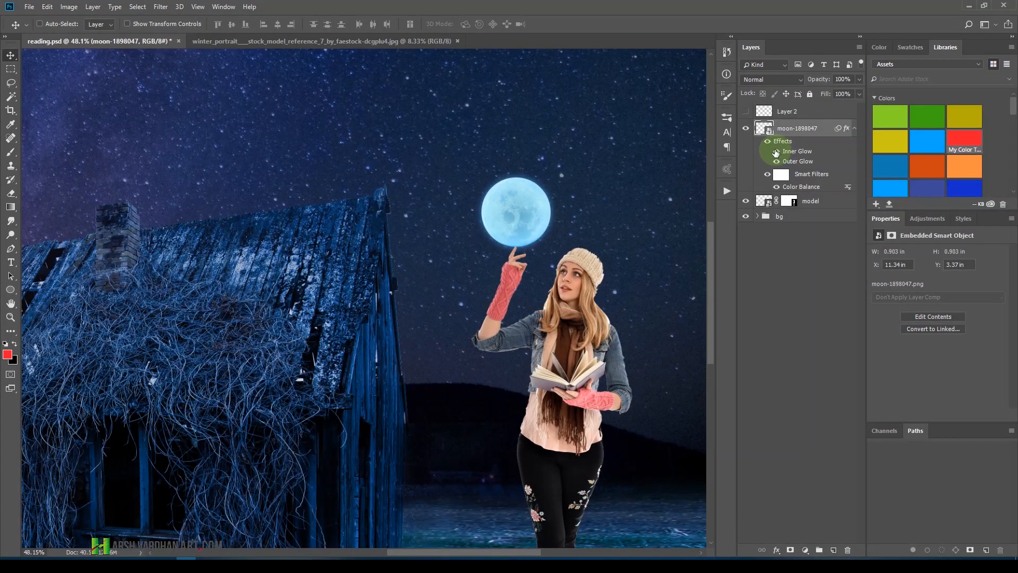
Compare the moon with and without its Inner Glow, Outer Glow and smart filters, and collapse its effects list.
{"action": "left_click", "coordinate": [777, 152]}
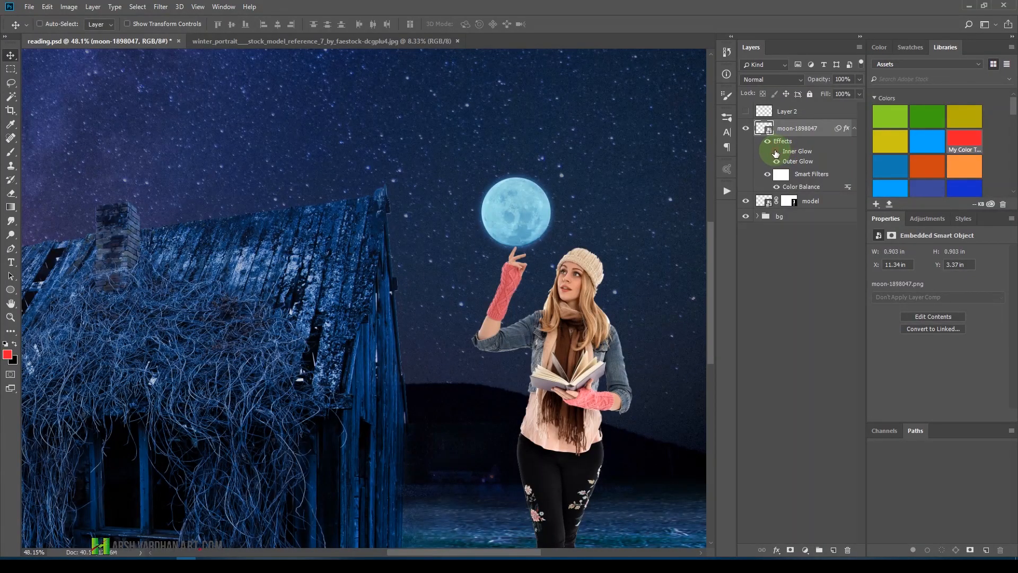
{"action": "left_click", "coordinate": [777, 151]}
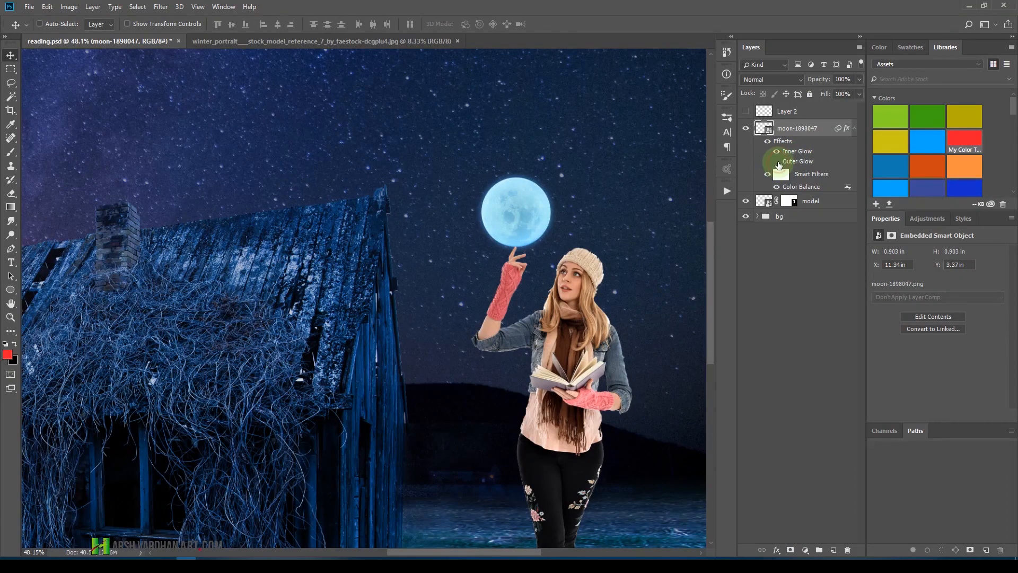
{"action": "left_click", "coordinate": [777, 161]}
{"action": "left_click", "coordinate": [778, 162]}
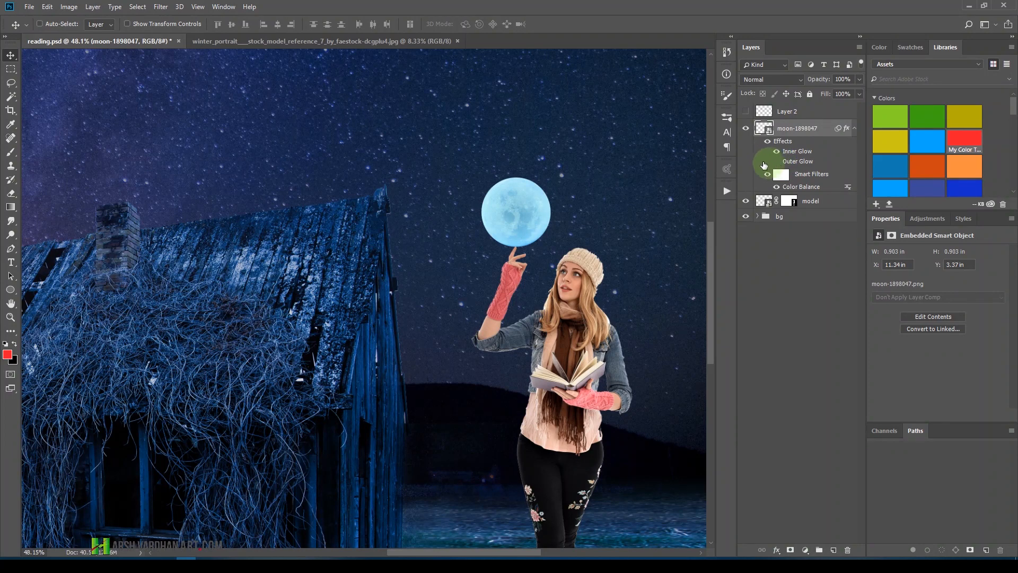
{"action": "left_click", "coordinate": [779, 161]}
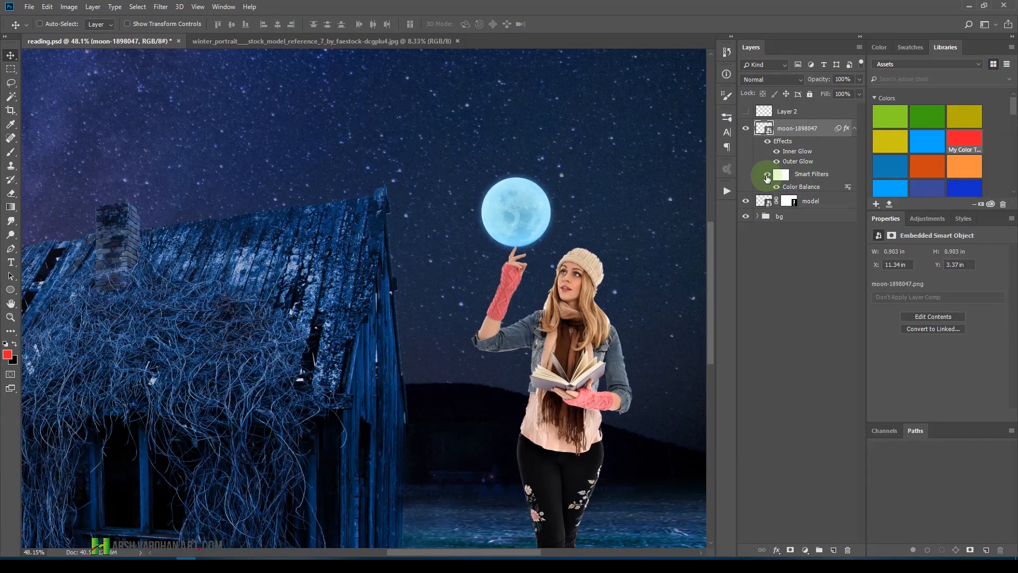
{"action": "left_click", "coordinate": [768, 174]}
{"action": "left_click", "coordinate": [768, 175]}
{"action": "left_click", "coordinate": [767, 175]}
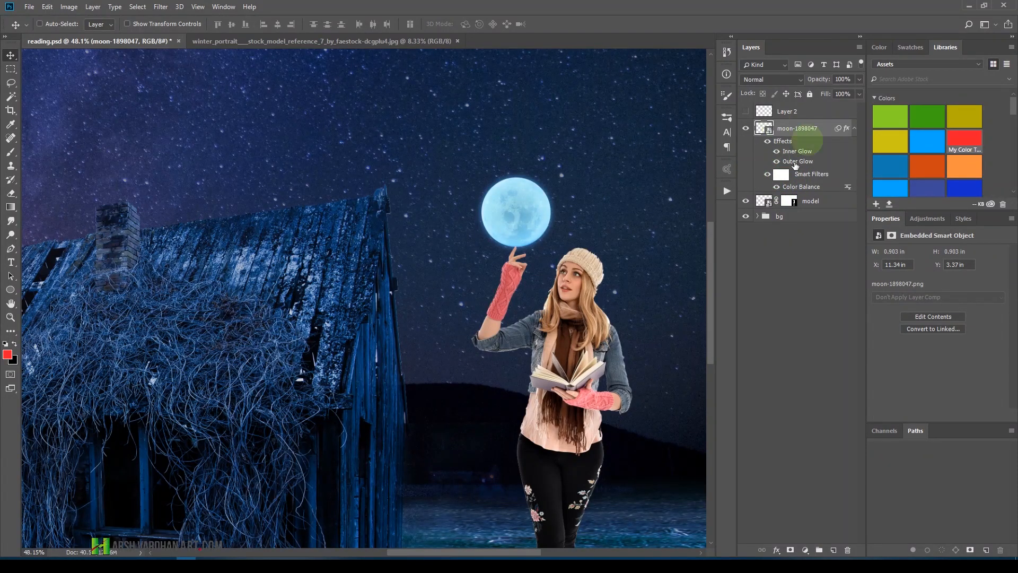
{"action": "left_click", "coordinate": [853, 129]}
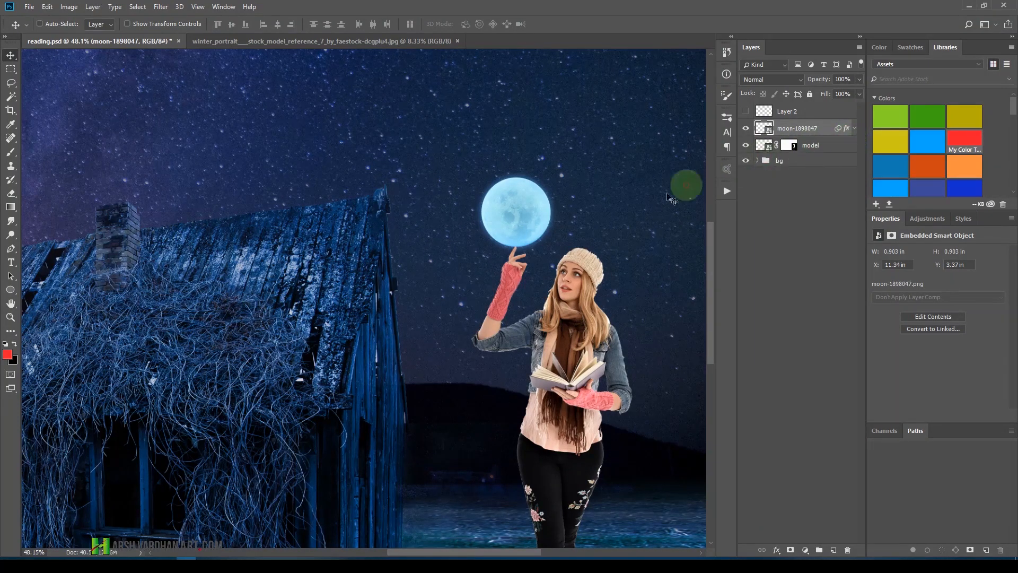
{"action": "key", "text": "ctrl+minus"}
{"action": "key", "text": "ctrl+minus"}
{"action": "key", "text": "ctrl+minus"}
{"action": "left_click_drag", "start_coordinate": [457, 315], "coordinate": [523, 305]}
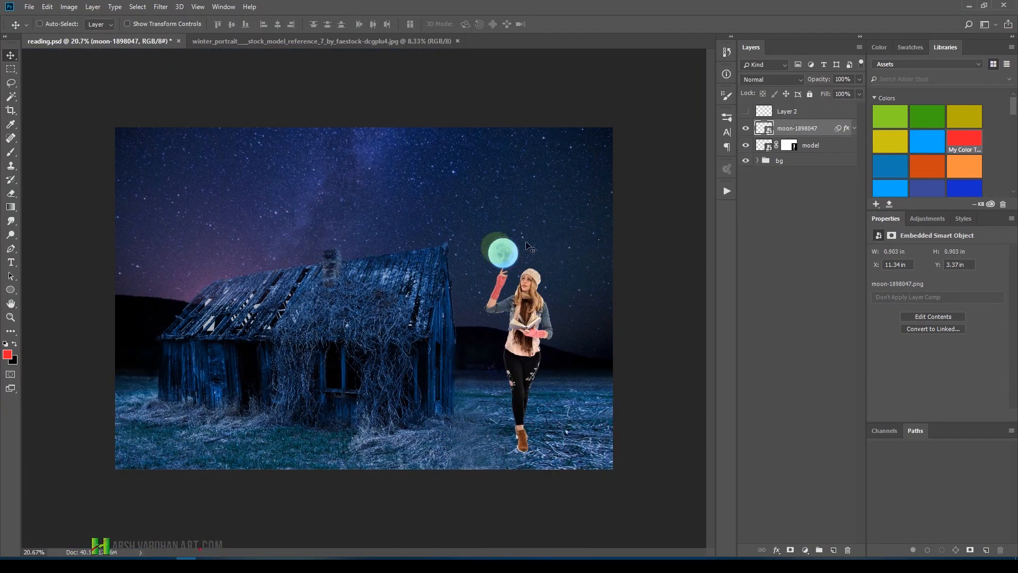
{"action": "key", "text": "ctrl+space"}
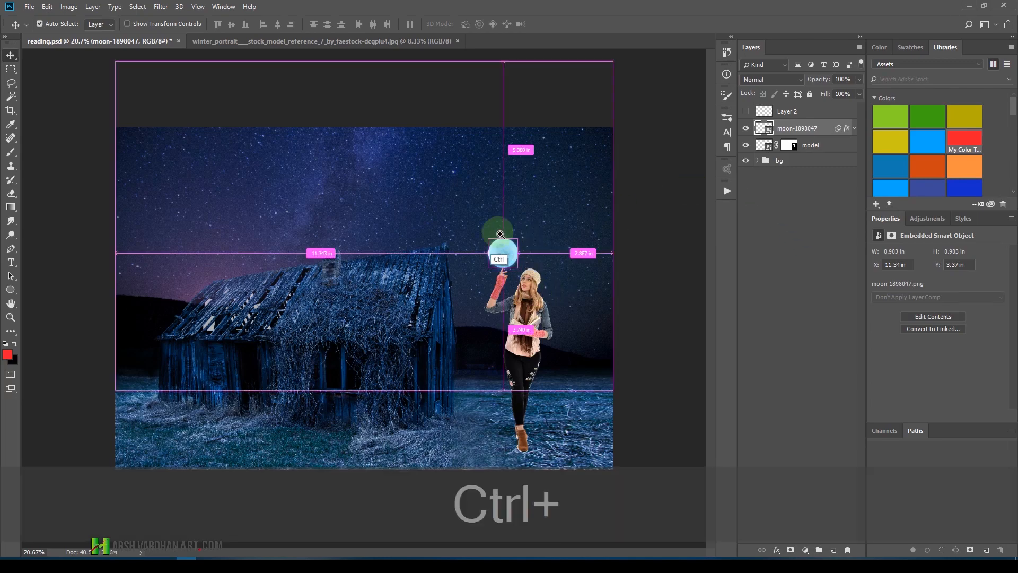
{"action": "left_click_drag", "start_coordinate": [505, 246], "coordinate": [536, 260]}
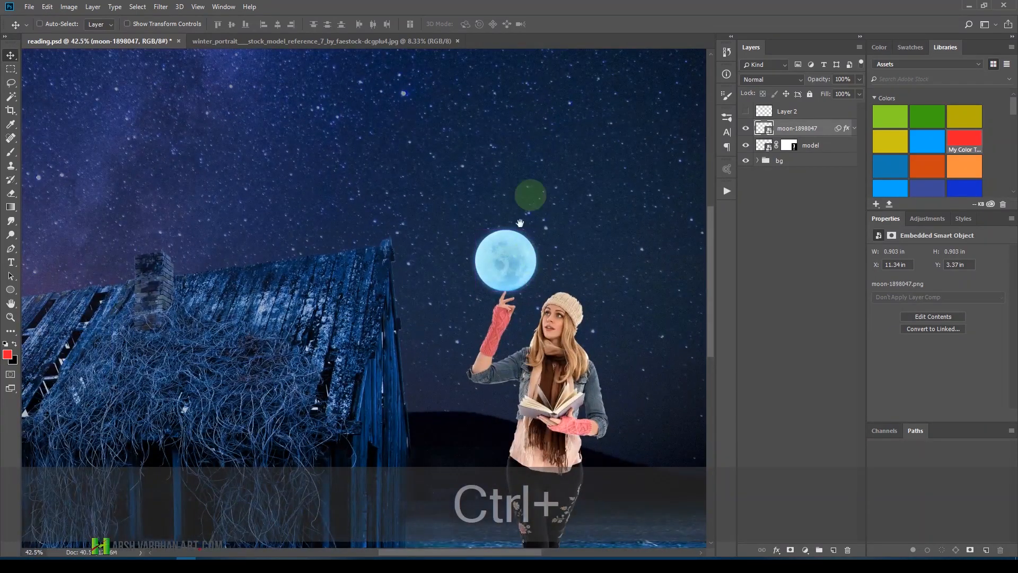
{"action": "left_click_drag", "start_coordinate": [545, 186], "coordinate": [516, 184]}
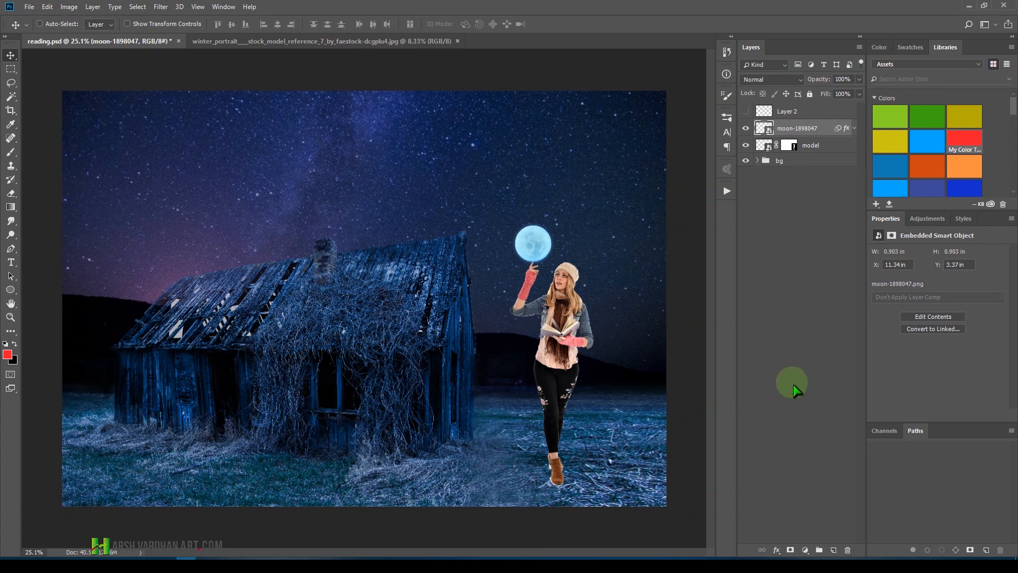
Add a new empty layer directly above the moon layer and beneath Layer 2.
{"action": "left_click", "coordinate": [834, 550]}
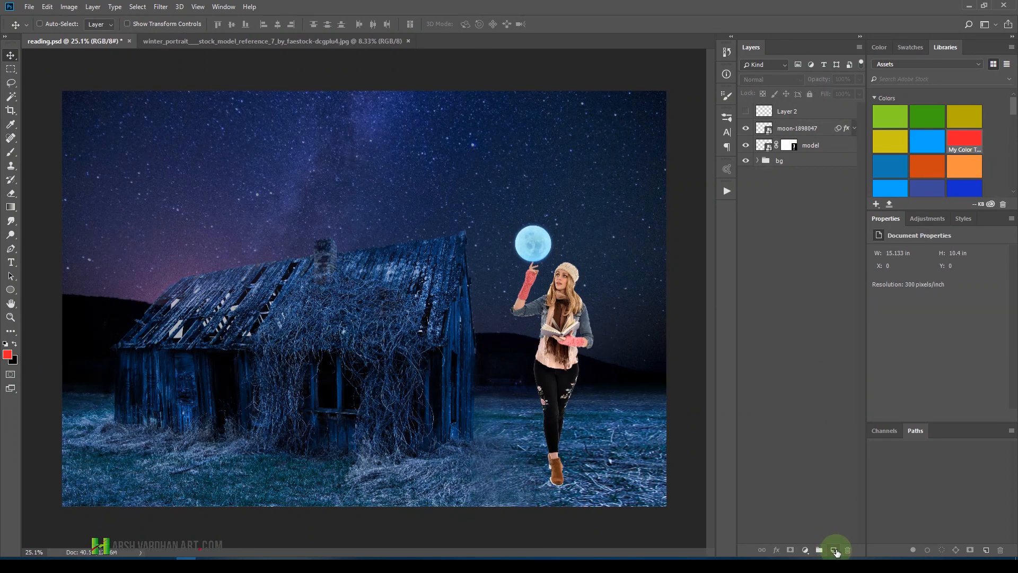
{"action": "left_click_drag", "start_coordinate": [771, 114], "coordinate": [769, 136]}
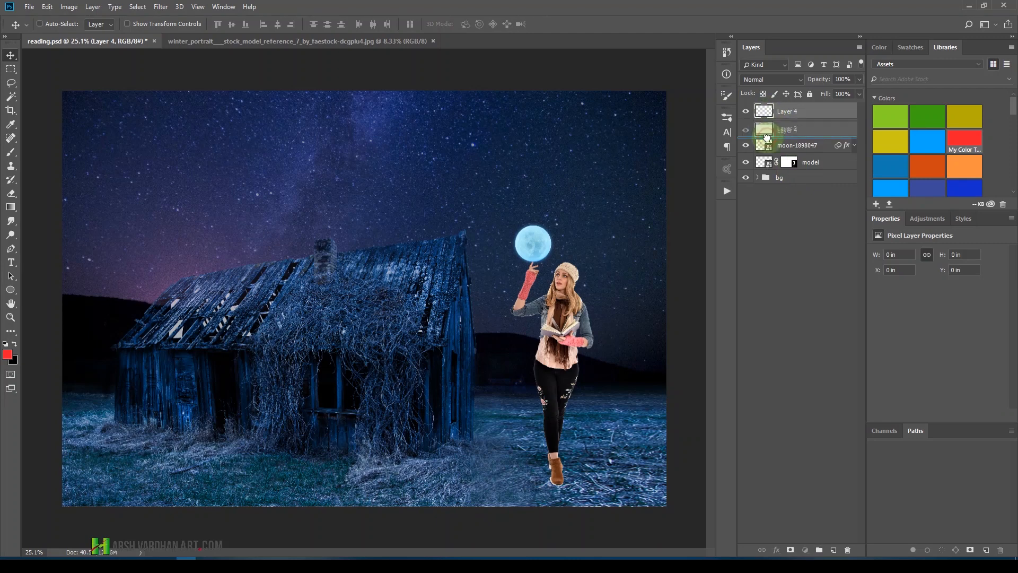
Delete Layer 2 with the red handwritten notes and save the document.
{"action": "left_click", "coordinate": [747, 112]}
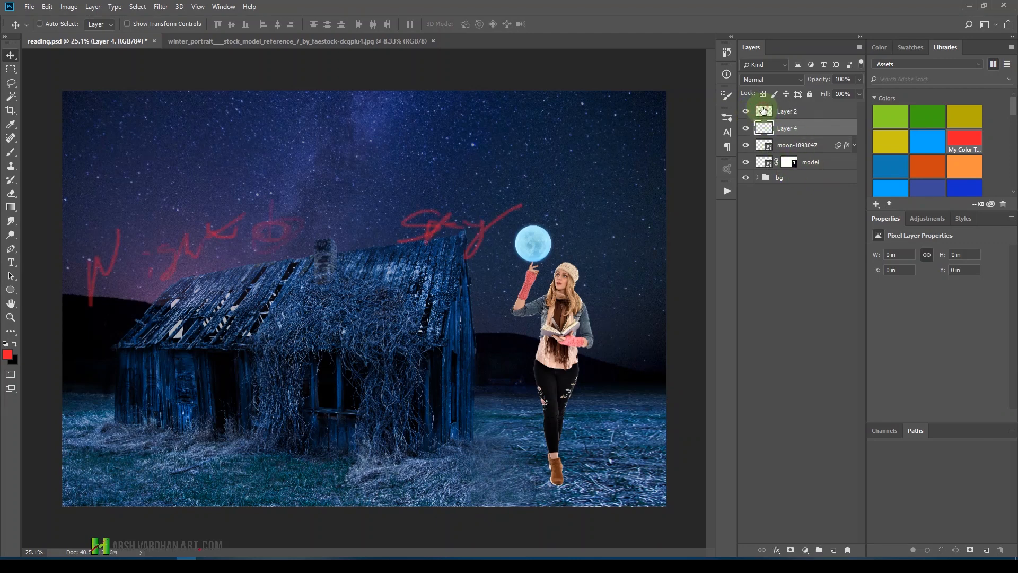
{"action": "left_click", "coordinate": [765, 111]}
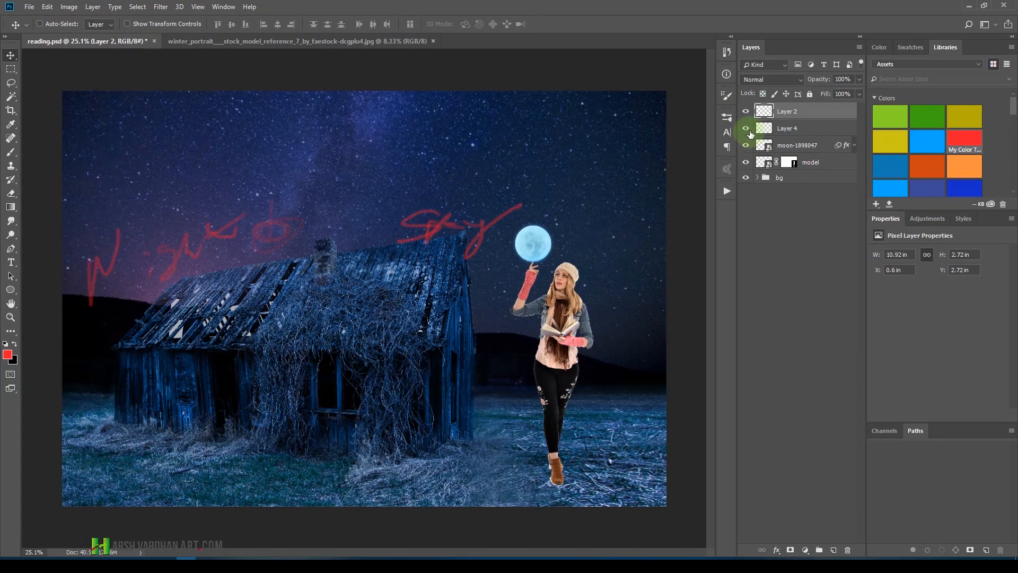
{"action": "key", "text": "Delete"}
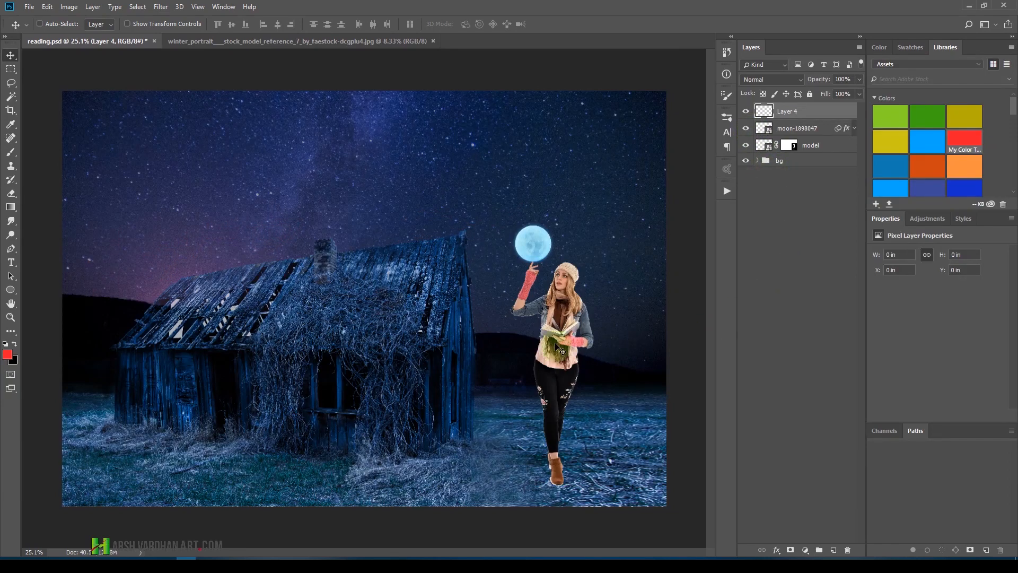
{"action": "key", "text": "ctrl+s"}
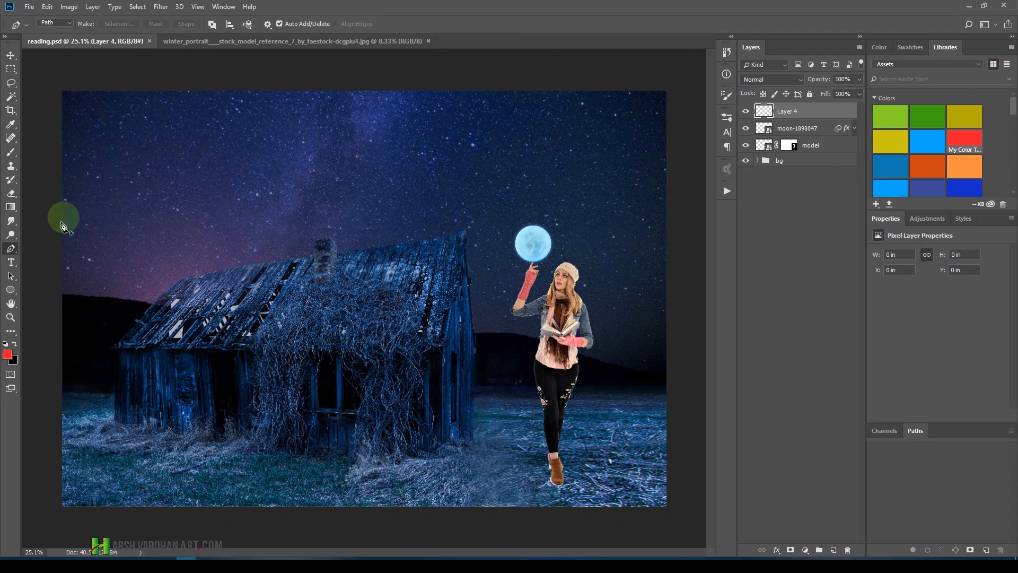
Choose the Brush tool with the Hard Round preset for the new empty layer.
{"action": "left_click", "coordinate": [10, 248]}
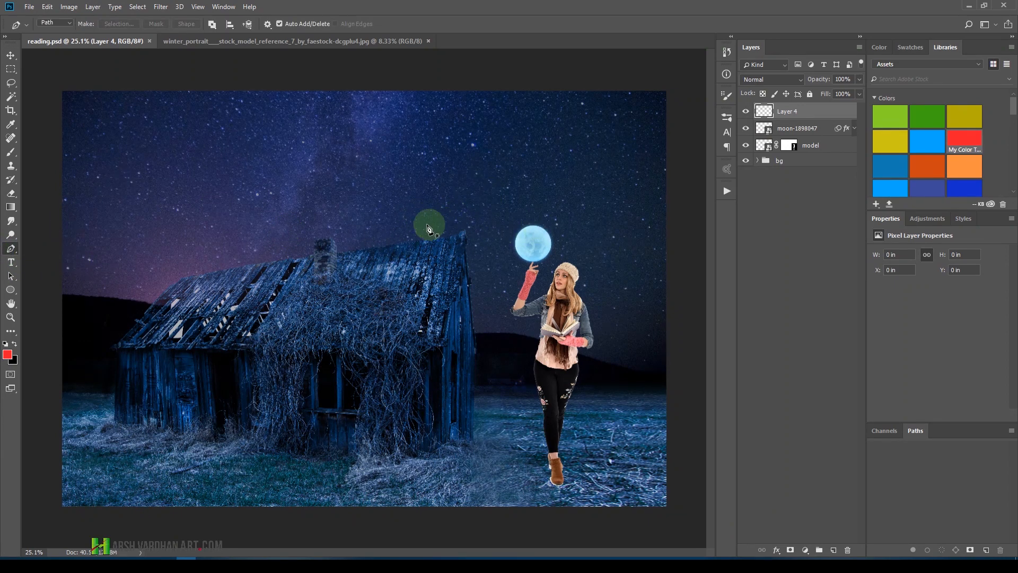
{"action": "key", "text": "b"}
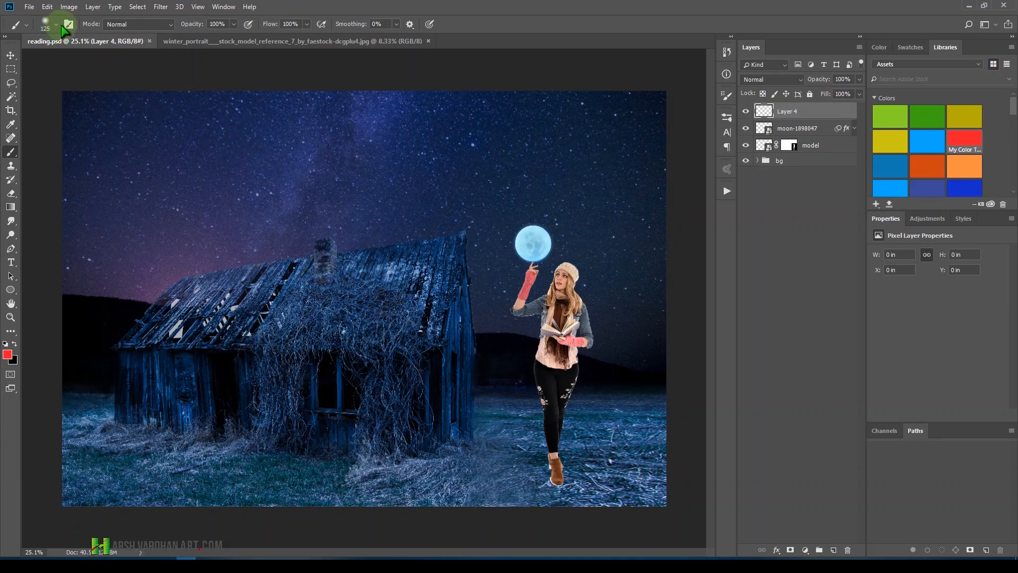
{"action": "left_click", "coordinate": [56, 23]}
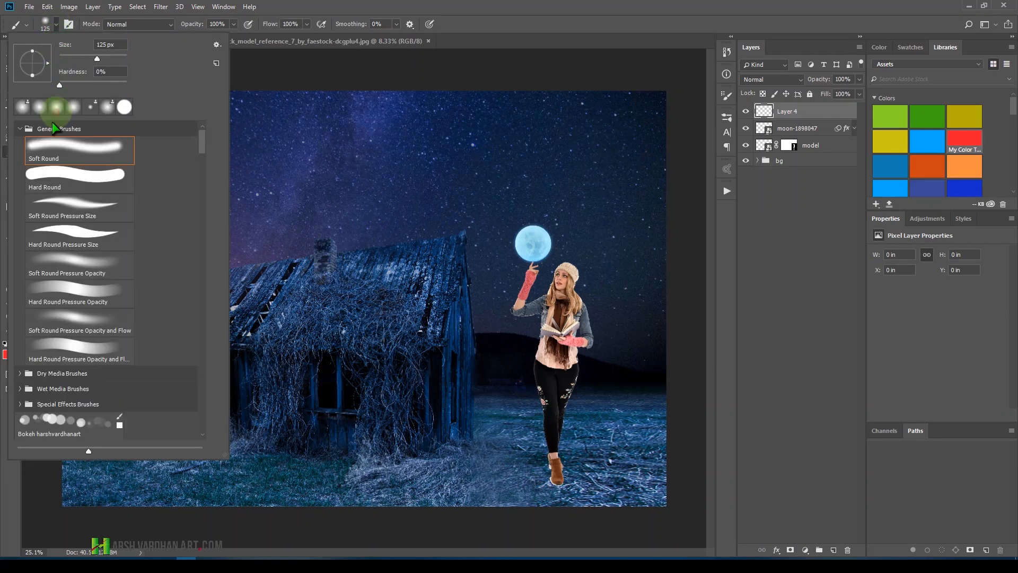
{"action": "left_click", "coordinate": [62, 181]}
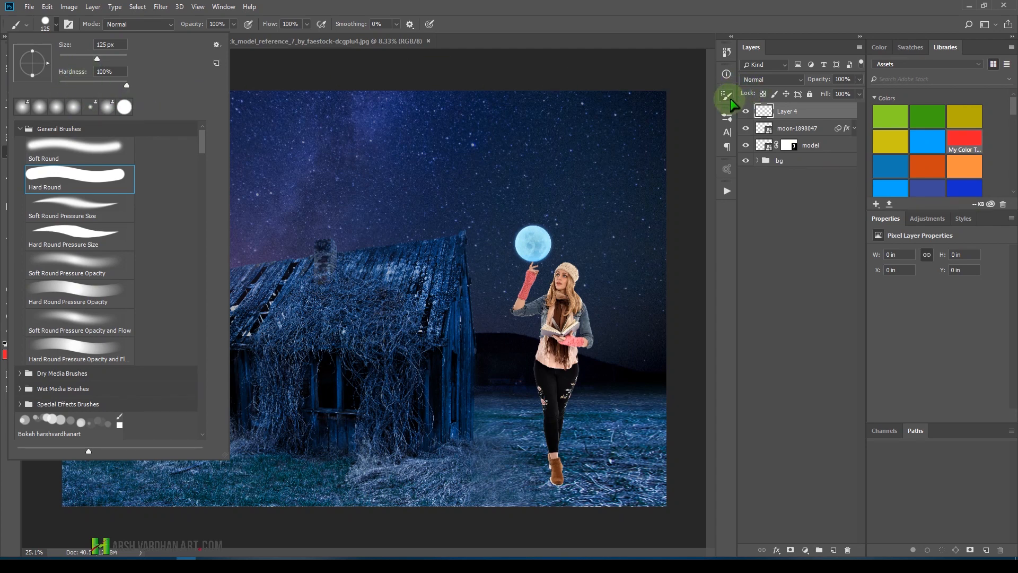
Set the hard round brush's tip spacing to 1% in its brush settings.
{"action": "left_click", "coordinate": [728, 118]}
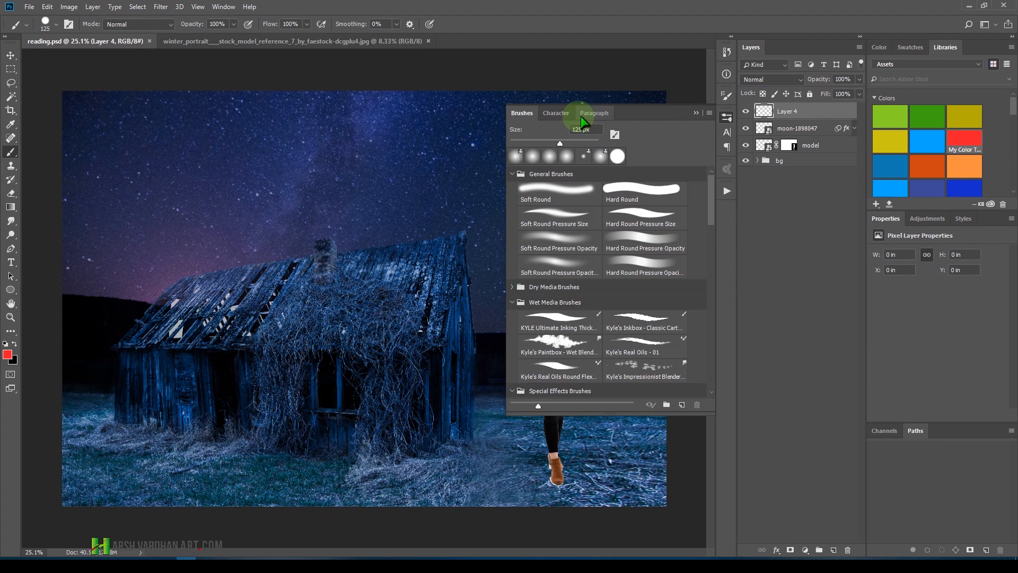
{"action": "left_click", "coordinate": [726, 97]}
{"action": "left_click", "coordinate": [725, 97]}
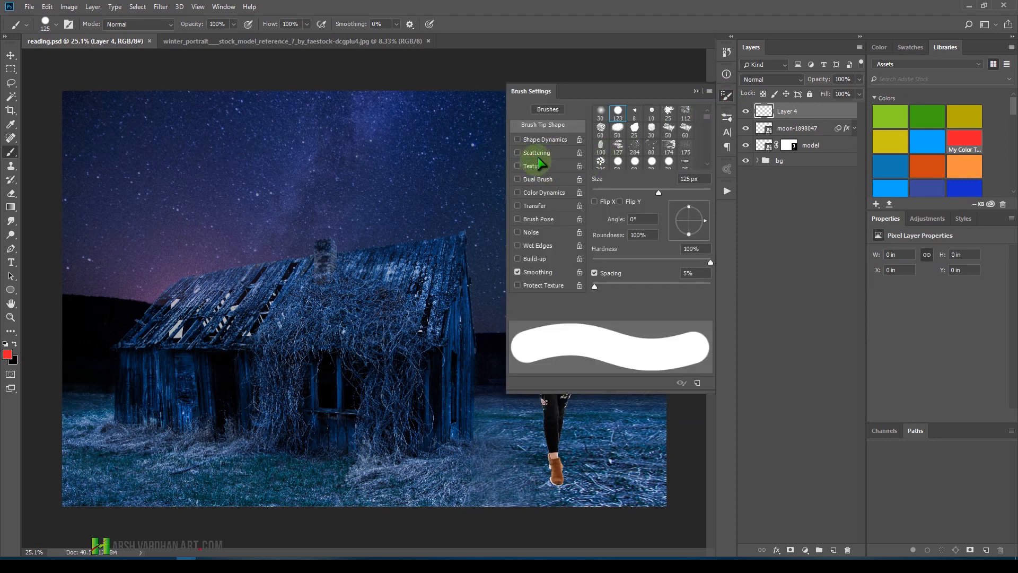
{"action": "left_click_drag", "start_coordinate": [600, 285], "coordinate": [587, 284]}
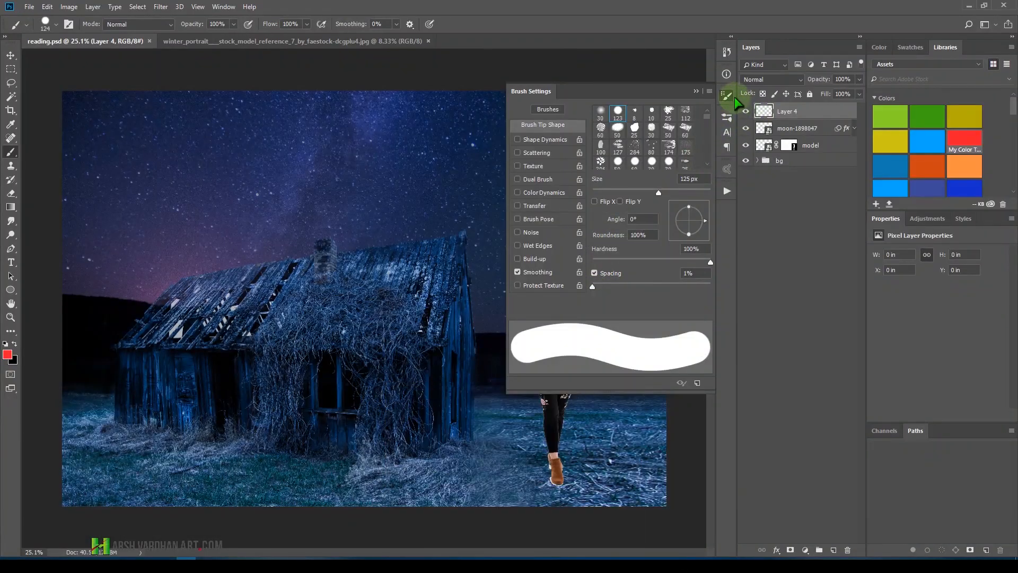
{"action": "left_click", "coordinate": [727, 96]}
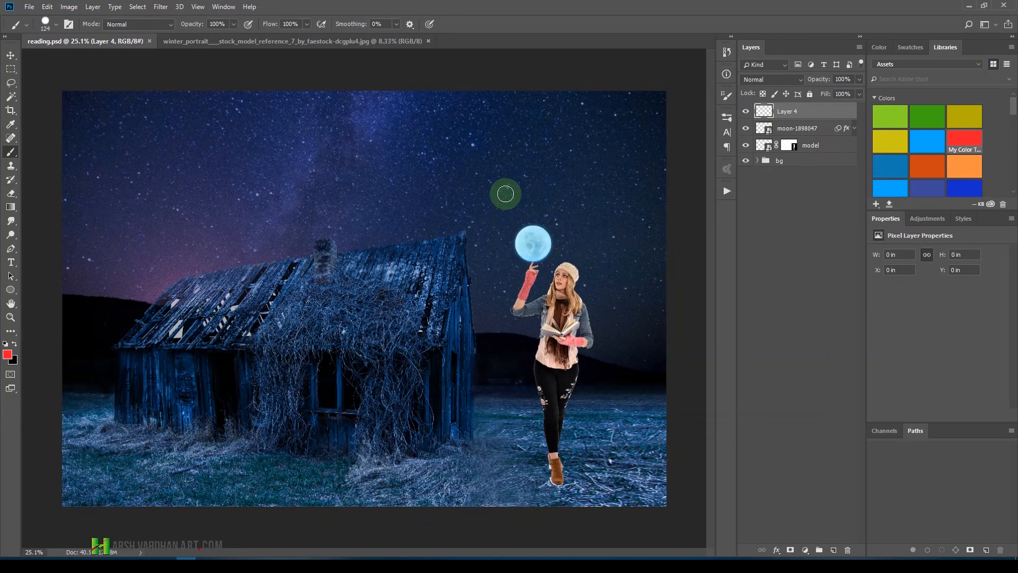
Reduce the brush size to 25 px and switch to the Pen tool.
{"action": "key", "text": "bracketleft"}
{"action": "key", "text": "bracketleft"}
{"action": "key", "text": "bracketleft"}
{"action": "key", "text": "bracketleft"}
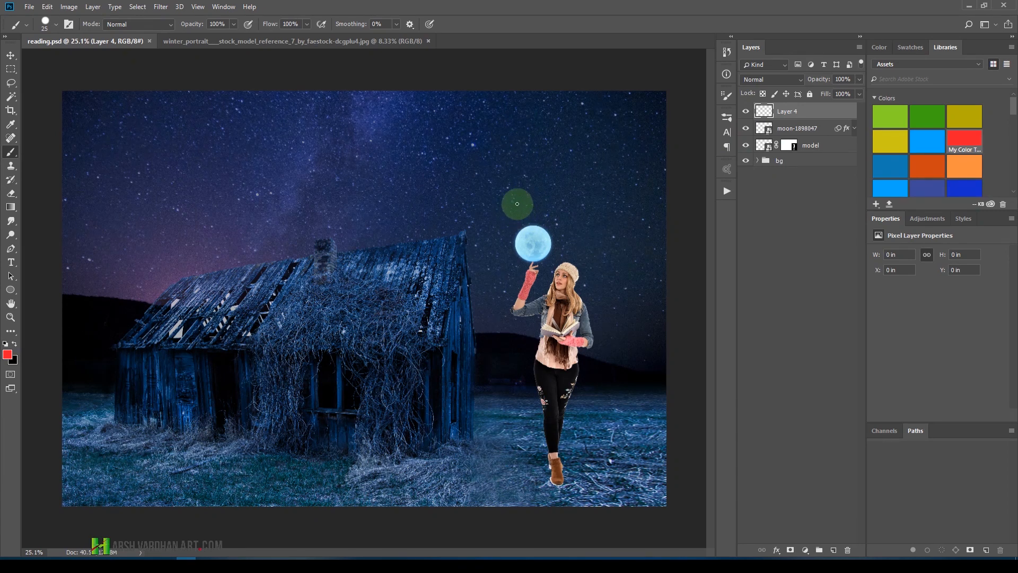
{"action": "key", "text": "p"}
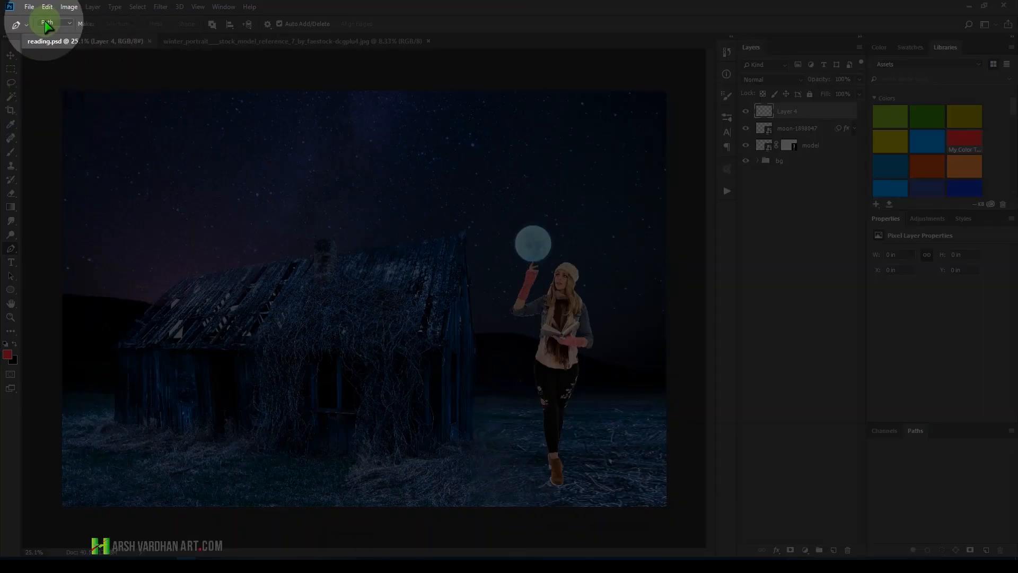
With the Pen in Path mode, draw a straight vertical path from the moon's top to just above the canvas edge.
{"action": "left_click", "coordinate": [50, 23]}
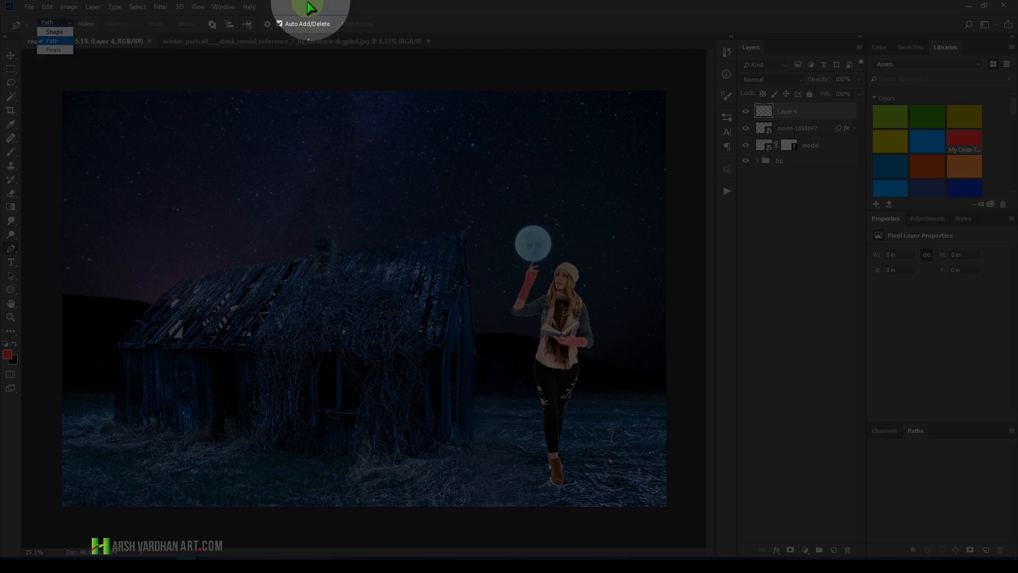
{"action": "left_click", "coordinate": [52, 41]}
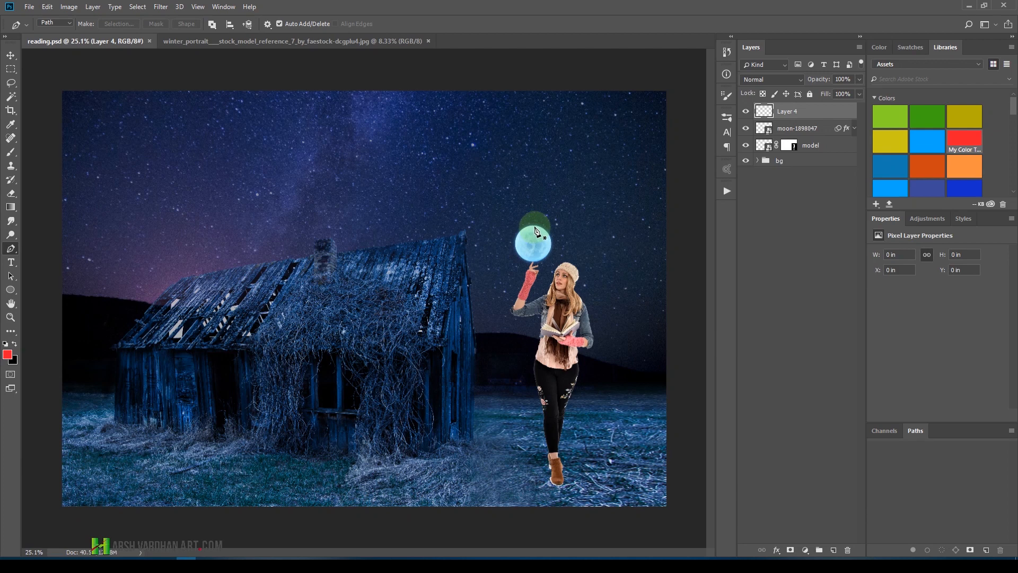
{"action": "right_click", "coordinate": [532, 228]}
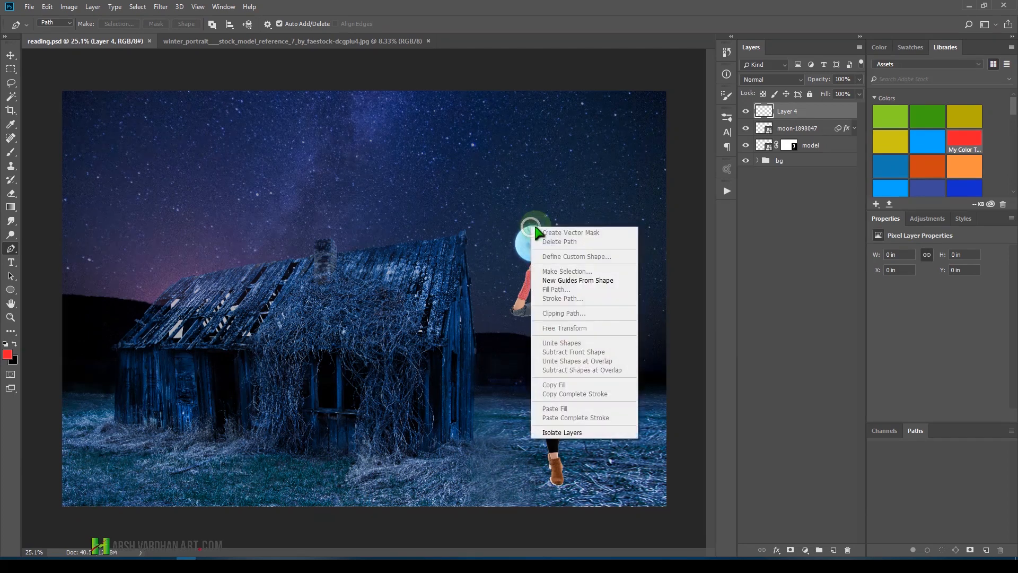
{"action": "left_click", "coordinate": [560, 16]}
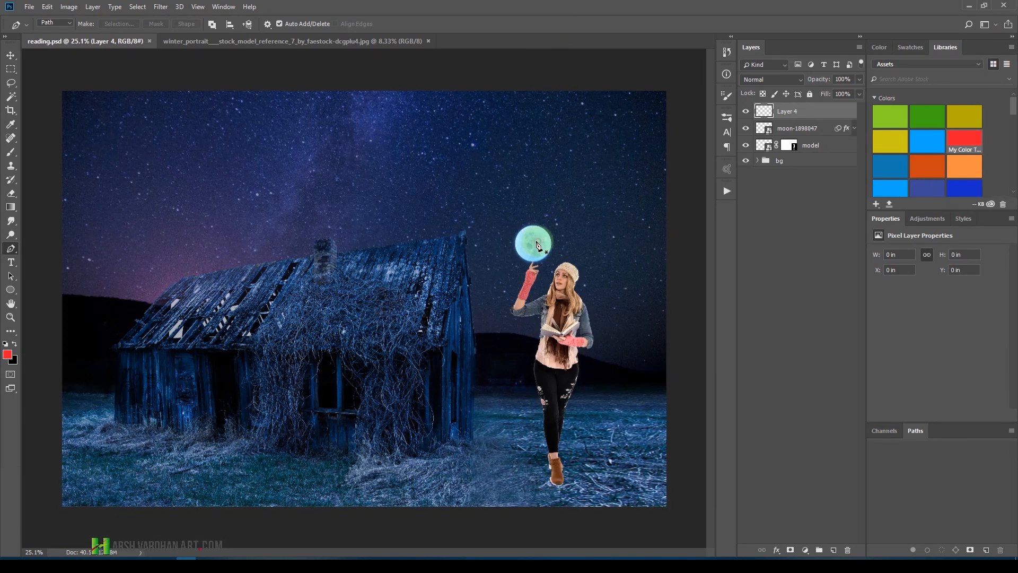
{"action": "left_click", "coordinate": [532, 229]}
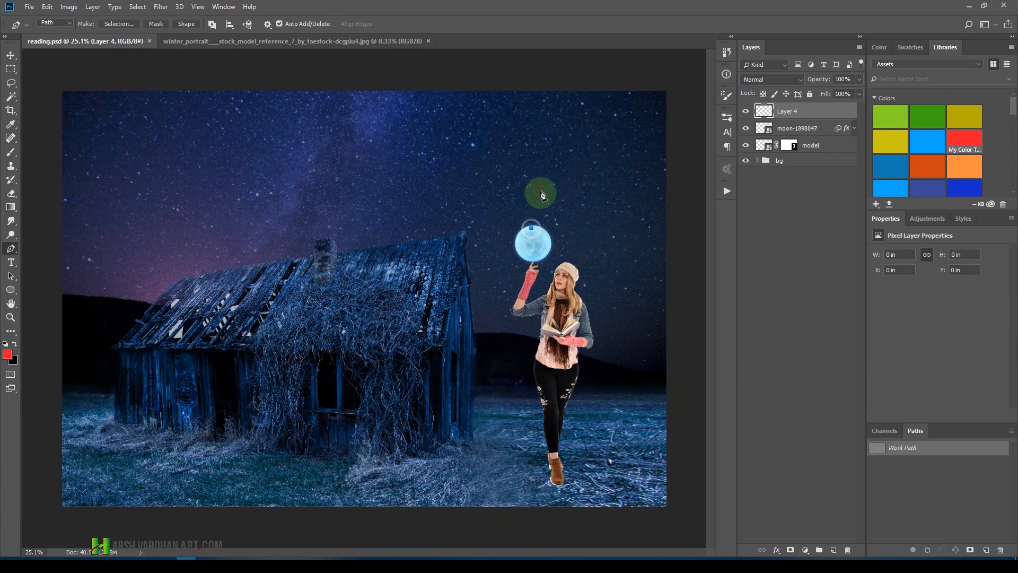
{"action": "left_click", "coordinate": [532, 85], "text": "shift"}
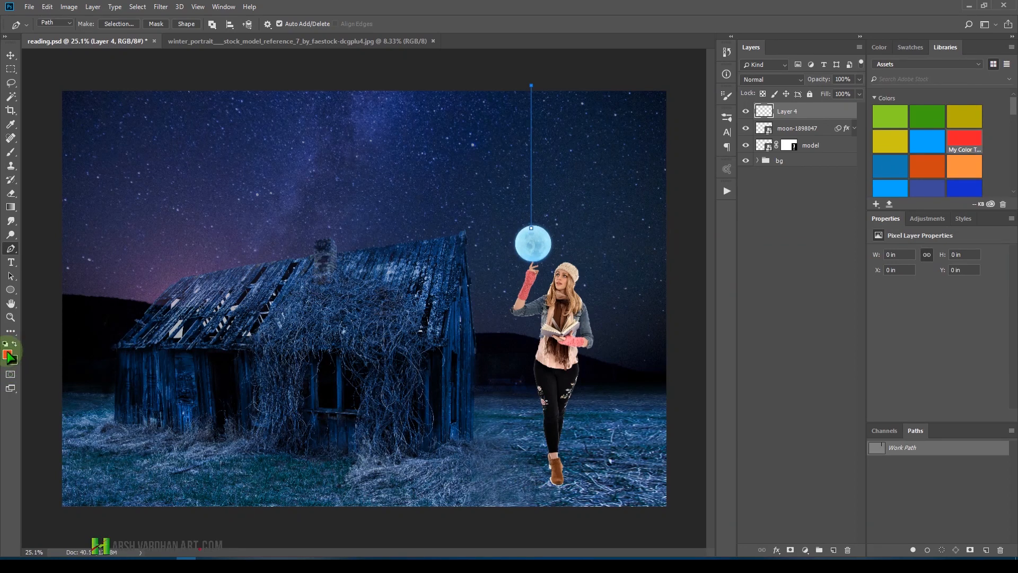
Swap the foreground and background colours so that black is the foreground, and undo the stray pen edit.
{"action": "key", "text": "x"}
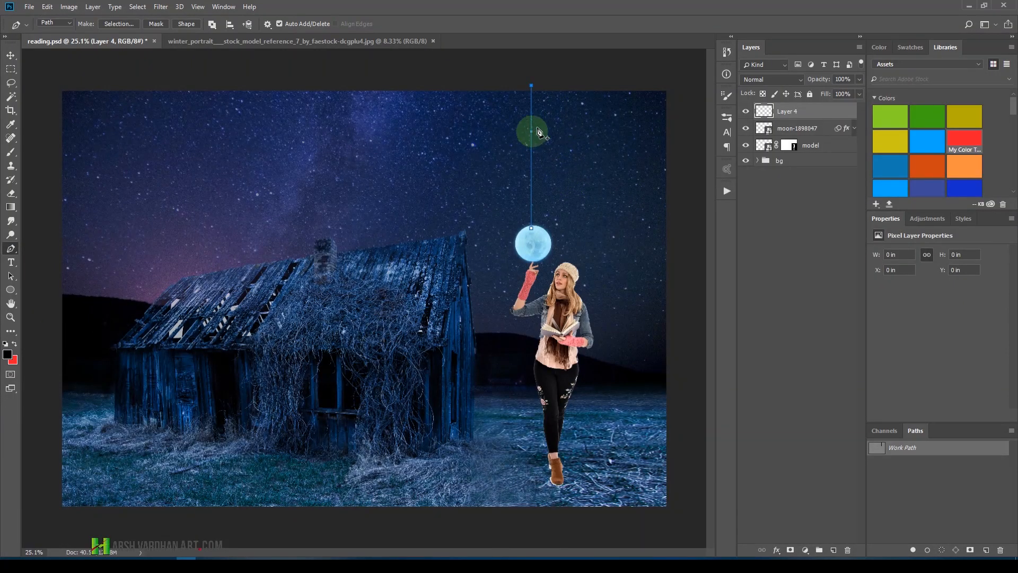
{"action": "left_click_drag", "start_coordinate": [537, 131], "coordinate": [502, 99]}
{"action": "key", "text": "ctrl+z"}
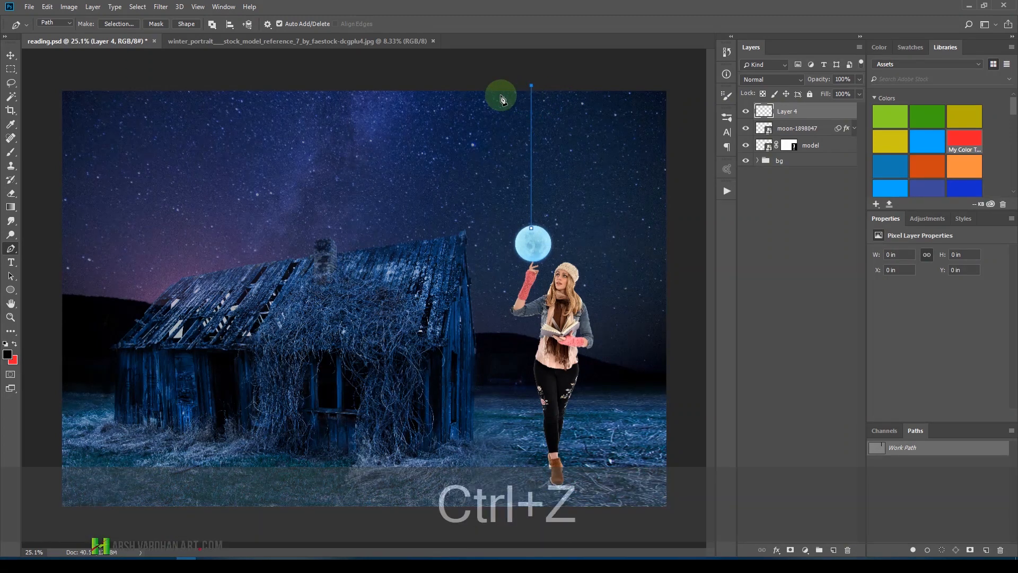
Stroke the vertical path on Layer 4 using the Brush with Simulate Pressure off.
{"action": "right_click", "coordinate": [532, 215]}
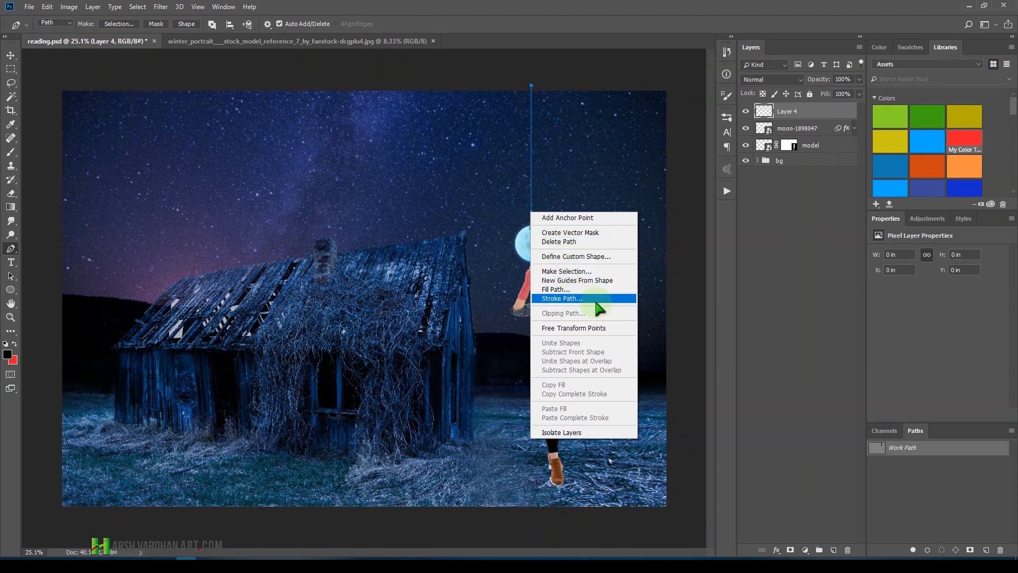
{"action": "left_click", "coordinate": [615, 299]}
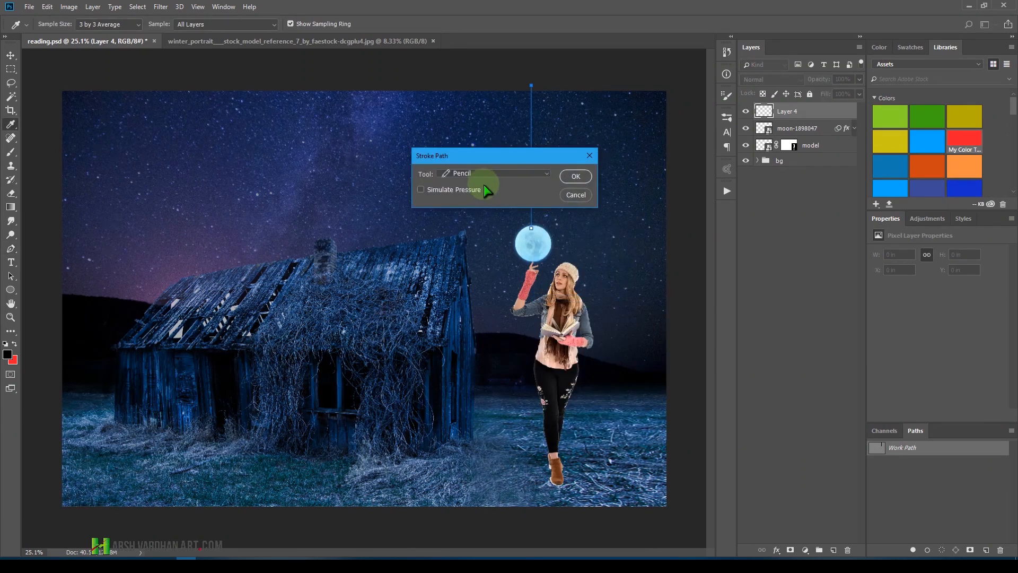
{"action": "left_click", "coordinate": [503, 174]}
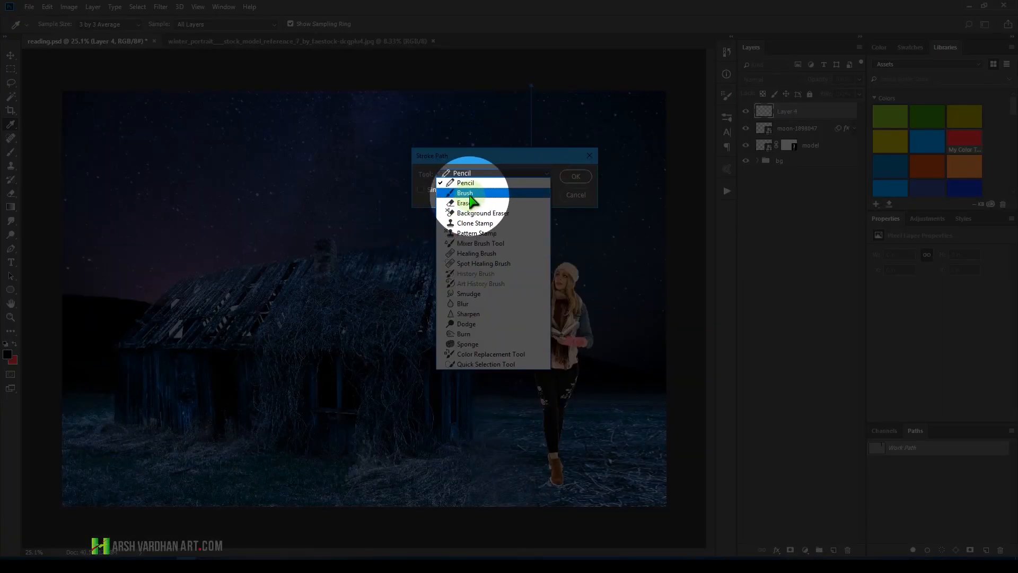
{"action": "left_click", "coordinate": [473, 194]}
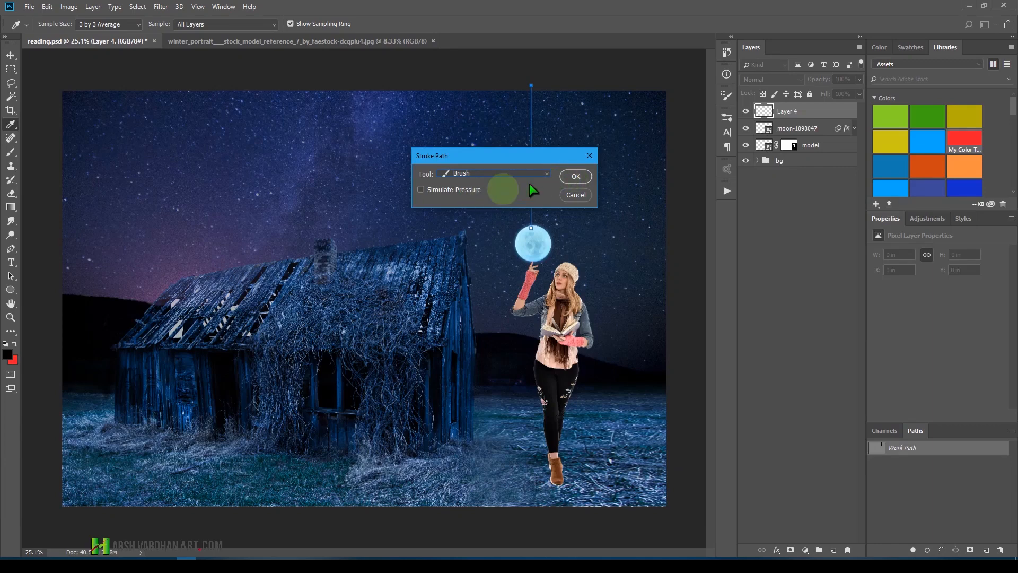
{"action": "left_click", "coordinate": [576, 177]}
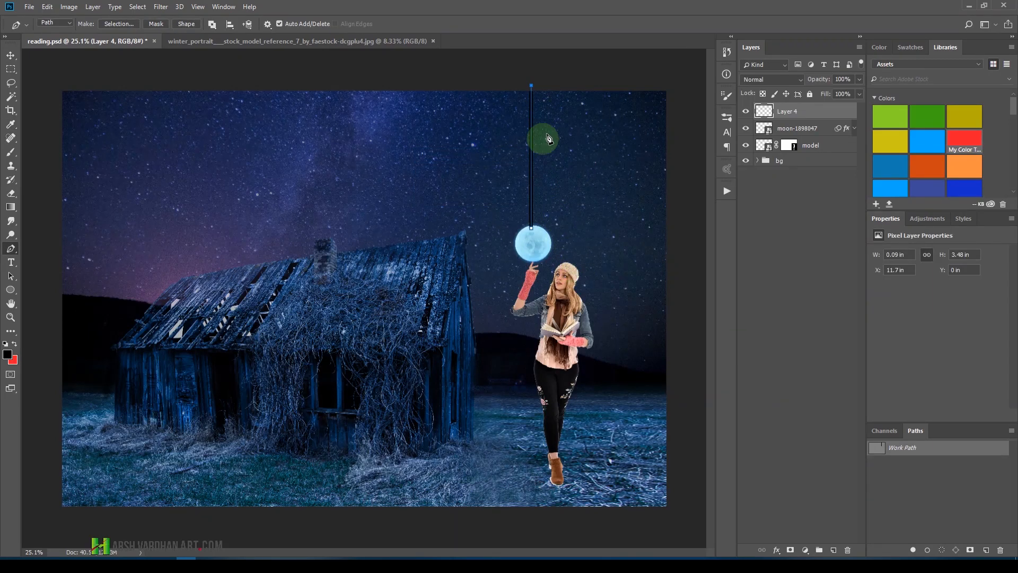
Inspect the stroked line above the moon up close and undo the path stroke.
{"action": "left_click", "coordinate": [804, 242]}
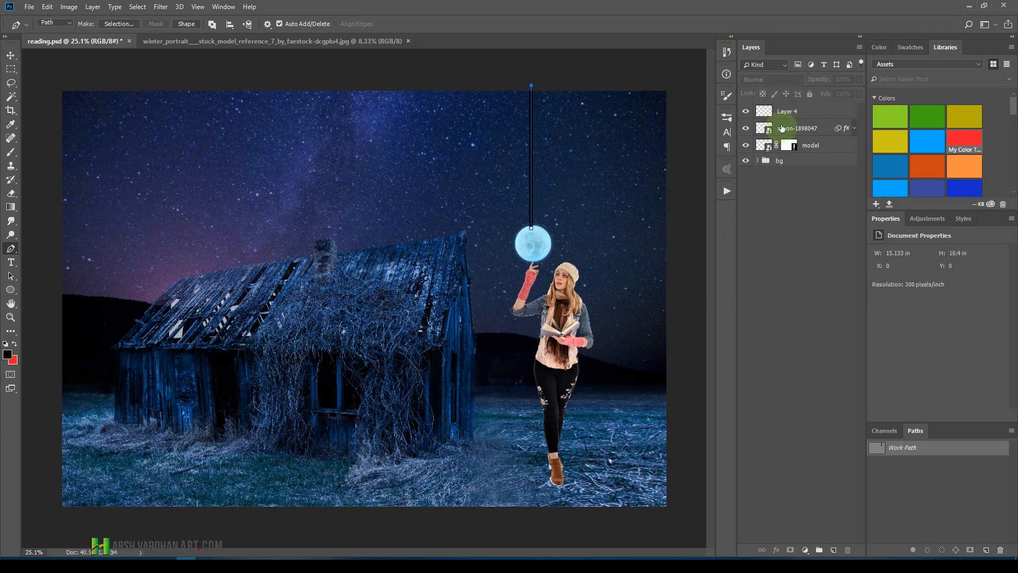
{"action": "left_click", "coordinate": [795, 114]}
{"action": "left_click", "coordinate": [789, 219]}
{"action": "key", "text": "ctrl+space"}
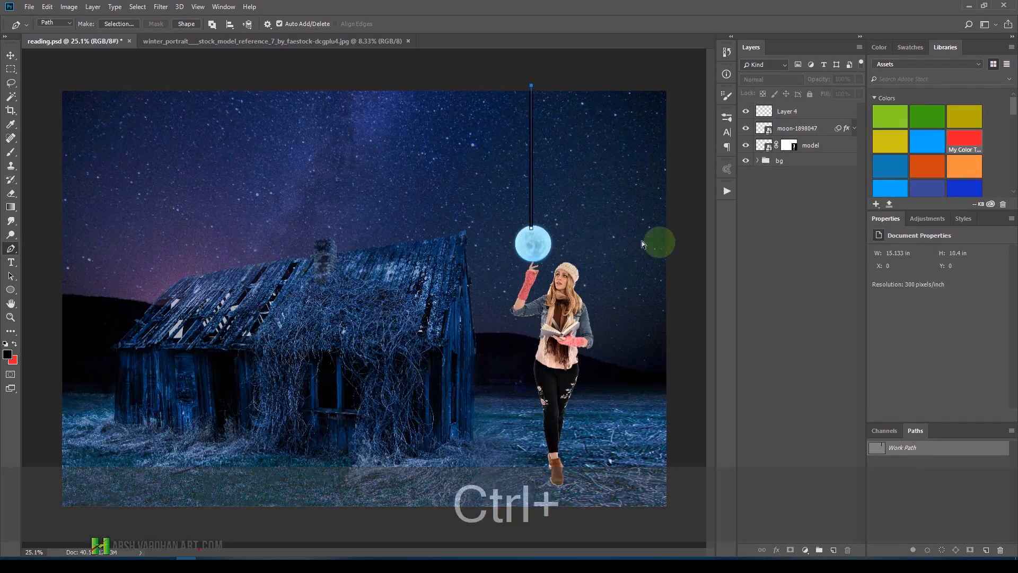
{"action": "left_click_drag", "start_coordinate": [523, 199], "coordinate": [599, 178]}
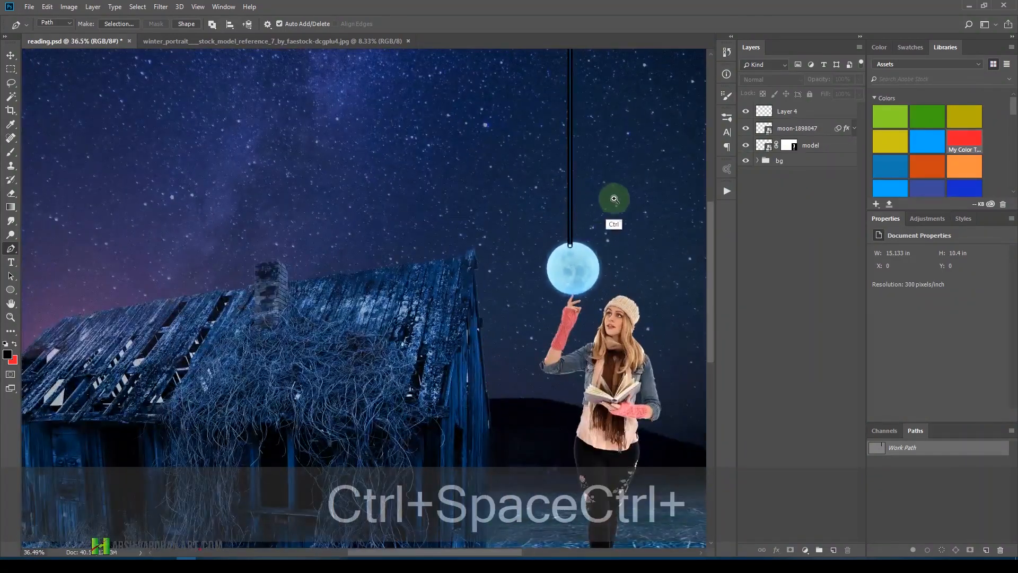
{"action": "key", "text": "ctrl+alt+z"}
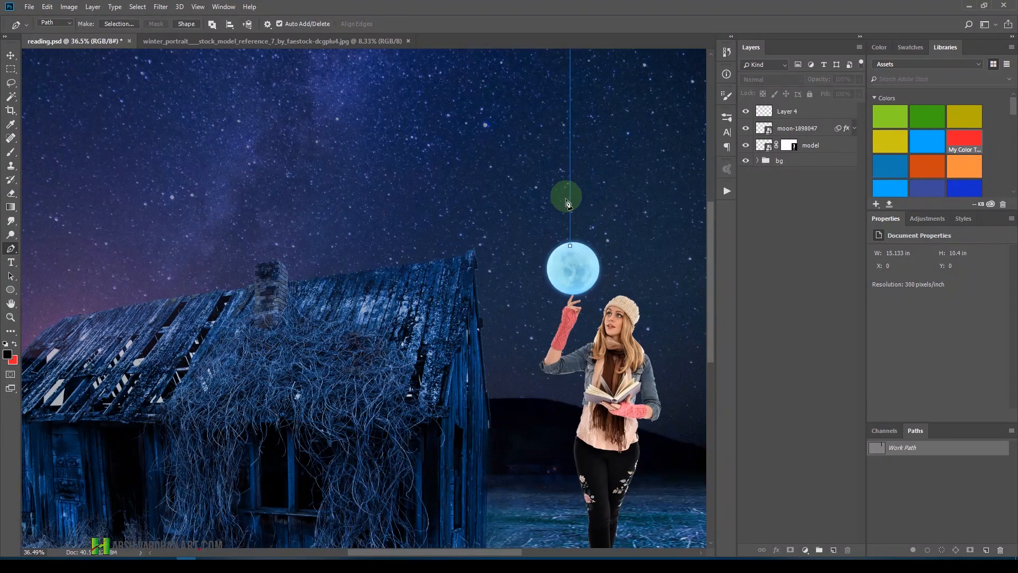
Reduce the brush size to 10 px and stroke the vertical path on Layer 4 with the Brush.
{"action": "key", "text": "b"}
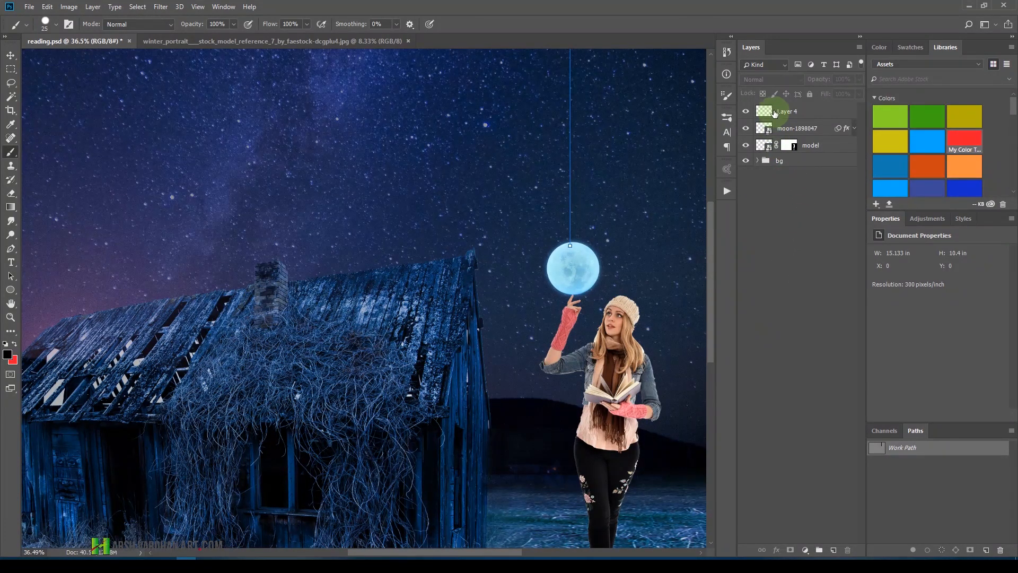
{"action": "left_click", "coordinate": [788, 112]}
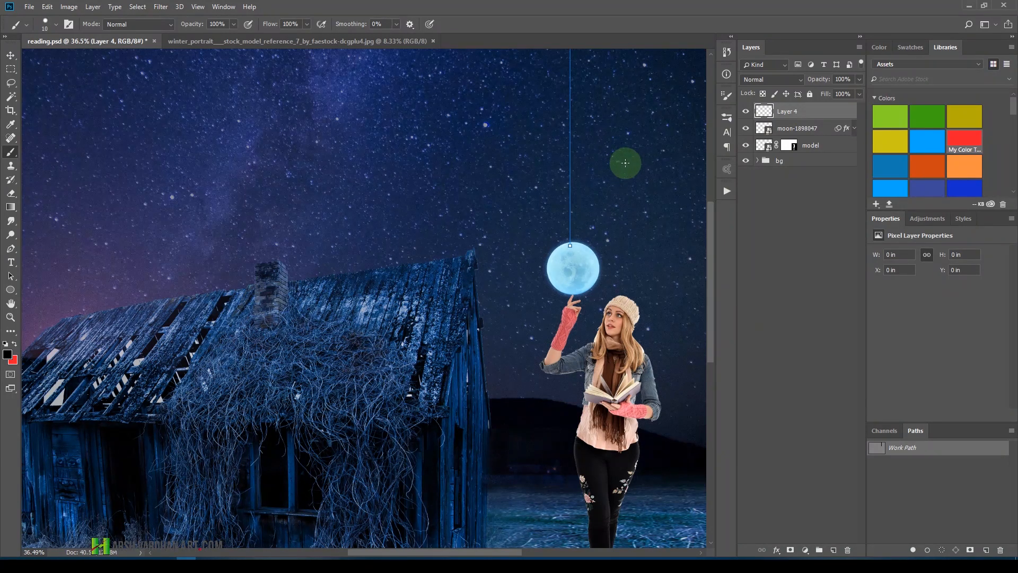
{"action": "key", "text": "p"}
{"action": "right_click", "coordinate": [568, 154]}
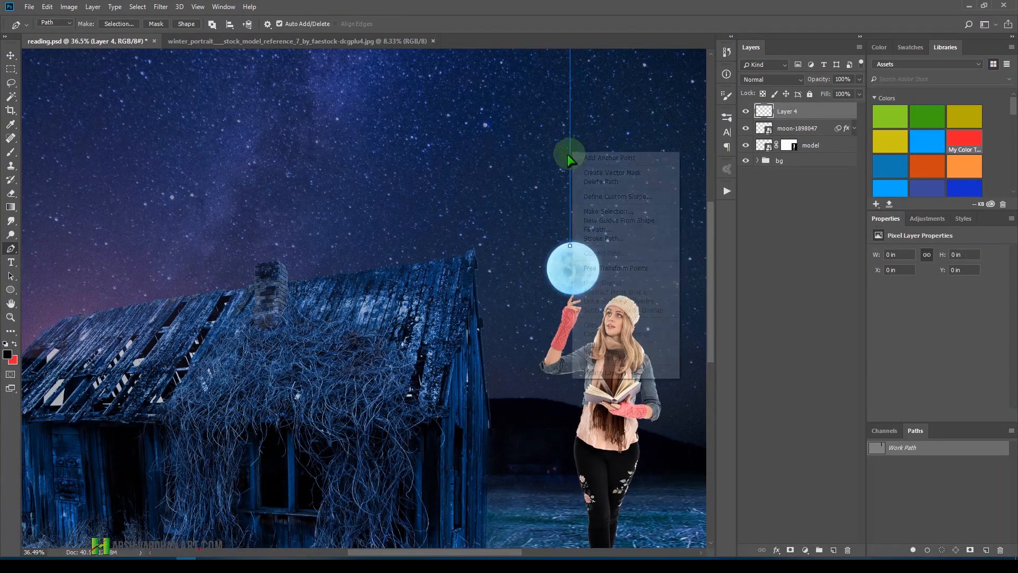
{"action": "left_click", "coordinate": [613, 239]}
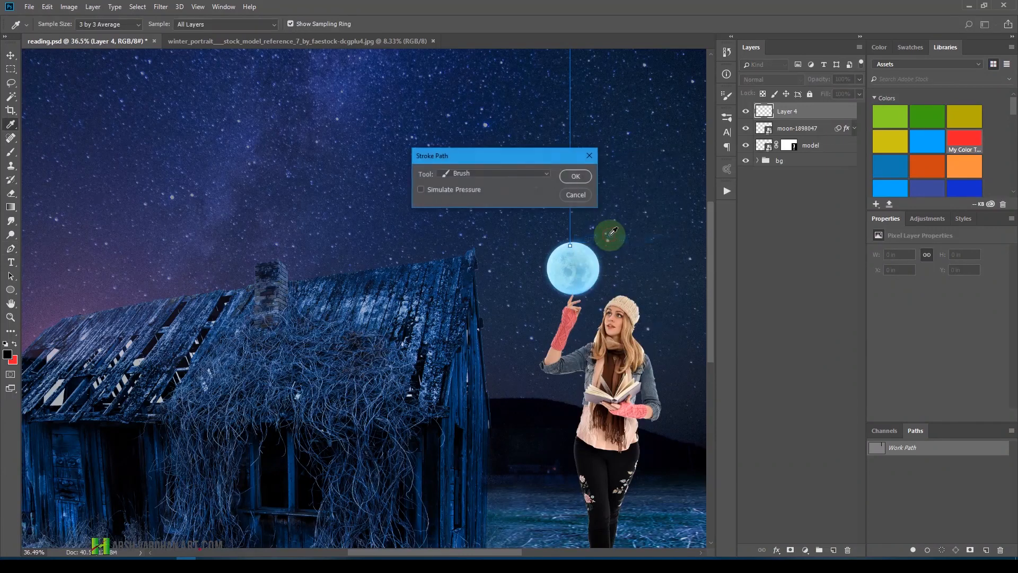
{"action": "left_click", "coordinate": [584, 175]}
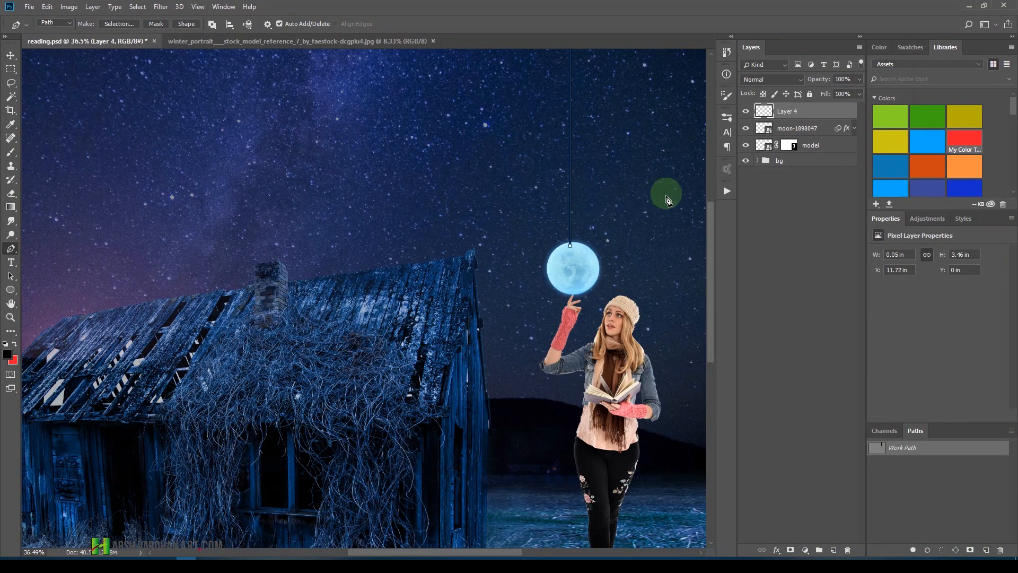
Keep Layer 4 active and deselect the work path to hide its outline from the canvas.
{"action": "left_click", "coordinate": [798, 217]}
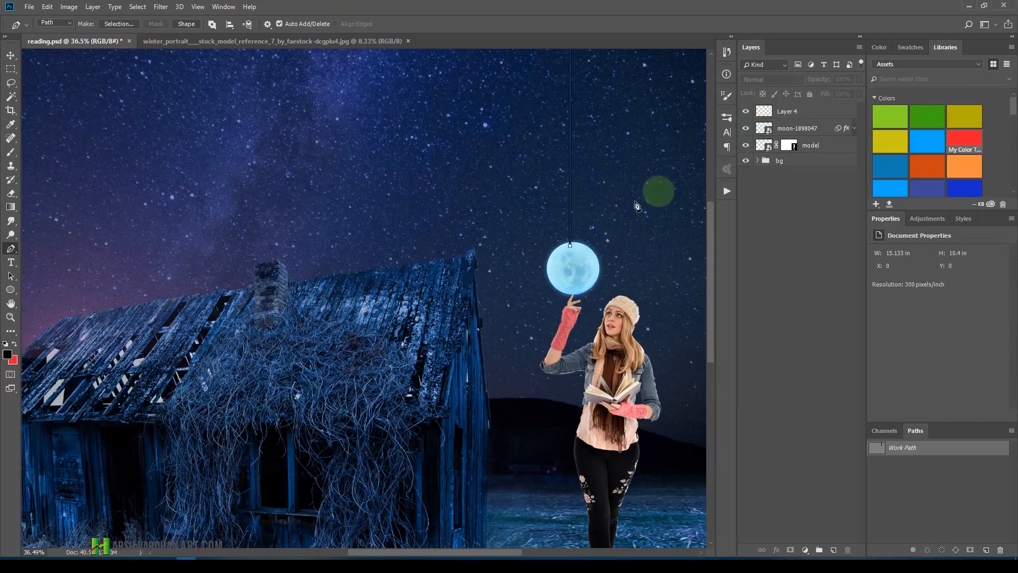
{"action": "key", "text": "ctrl+space"}
{"action": "left_click_drag", "start_coordinate": [577, 184], "coordinate": [589, 216]}
{"action": "left_click", "coordinate": [790, 111]}
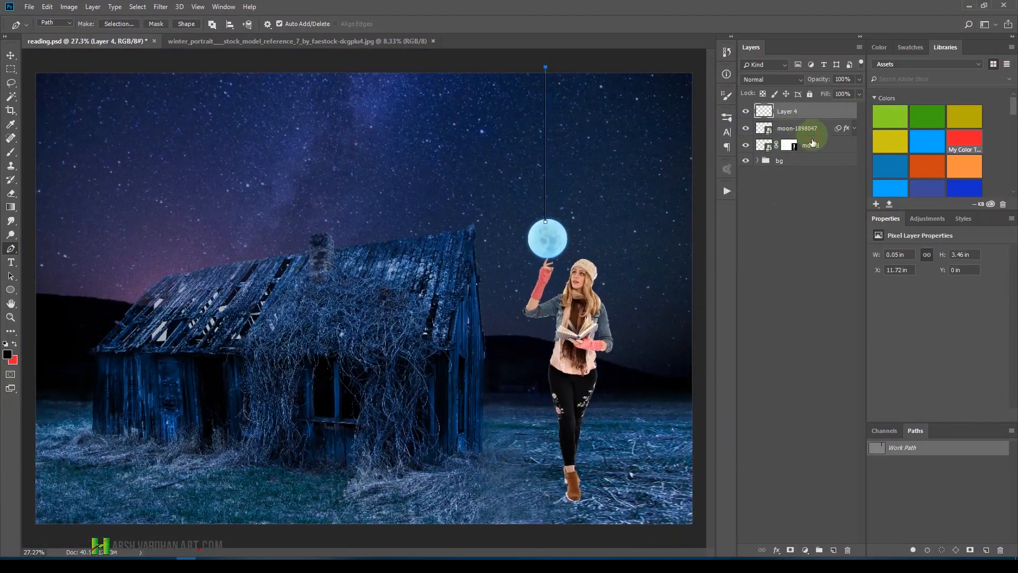
{"action": "left_click", "coordinate": [905, 460]}
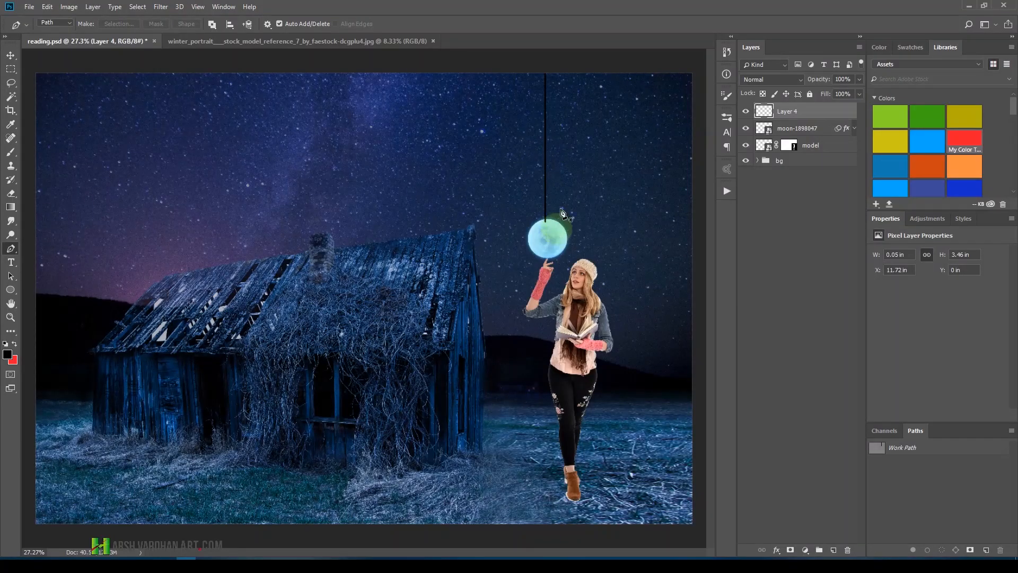
Examine where the black line meets the moon, comparing it with the work path shown and hidden.
{"action": "key", "text": "ctrl+space"}
{"action": "left_click_drag", "start_coordinate": [546, 206], "coordinate": [627, 284]}
{"action": "left_click_drag", "start_coordinate": [591, 335], "coordinate": [514, 319]}
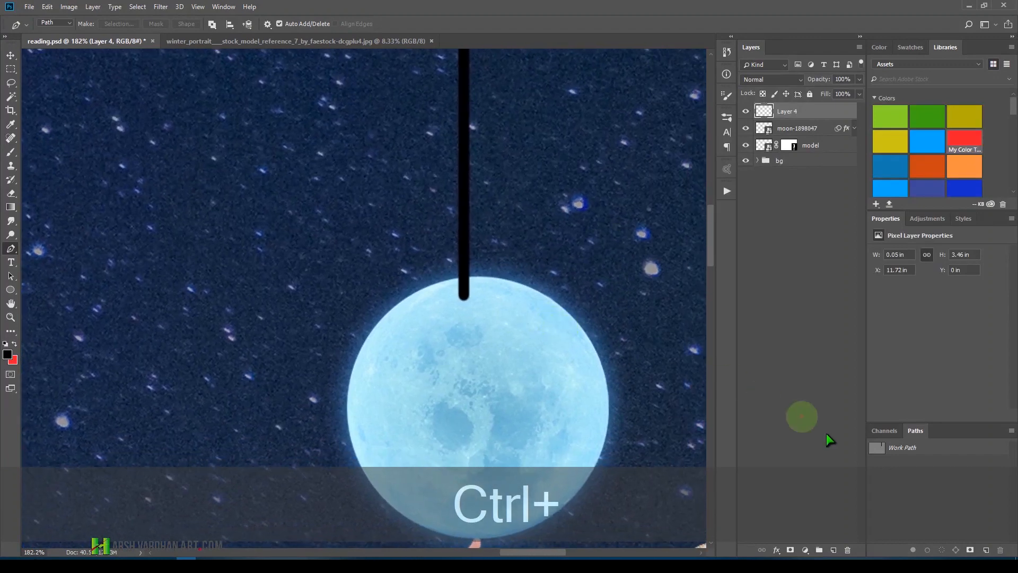
{"action": "left_click", "coordinate": [867, 461]}
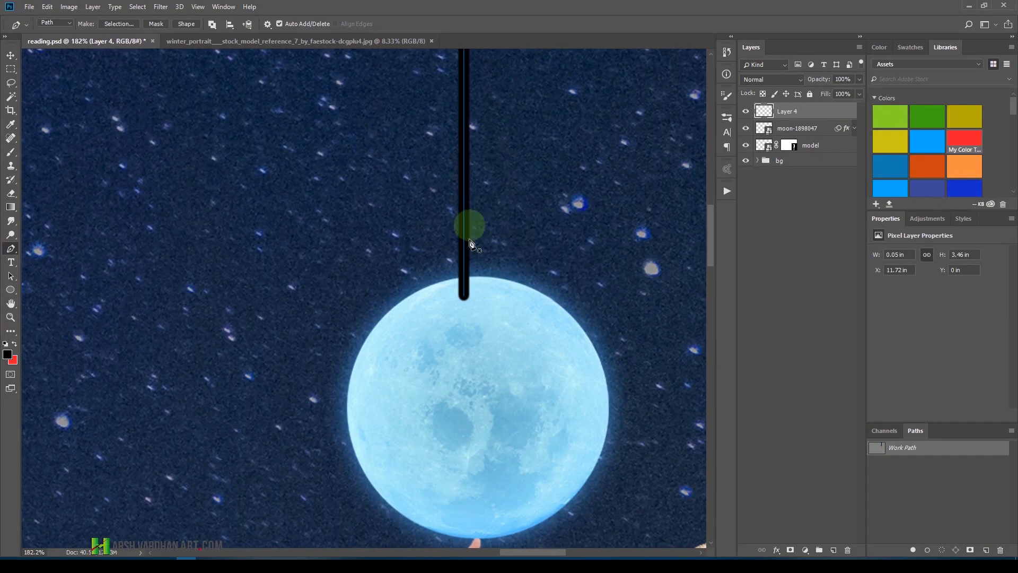
{"action": "left_click", "coordinate": [908, 482]}
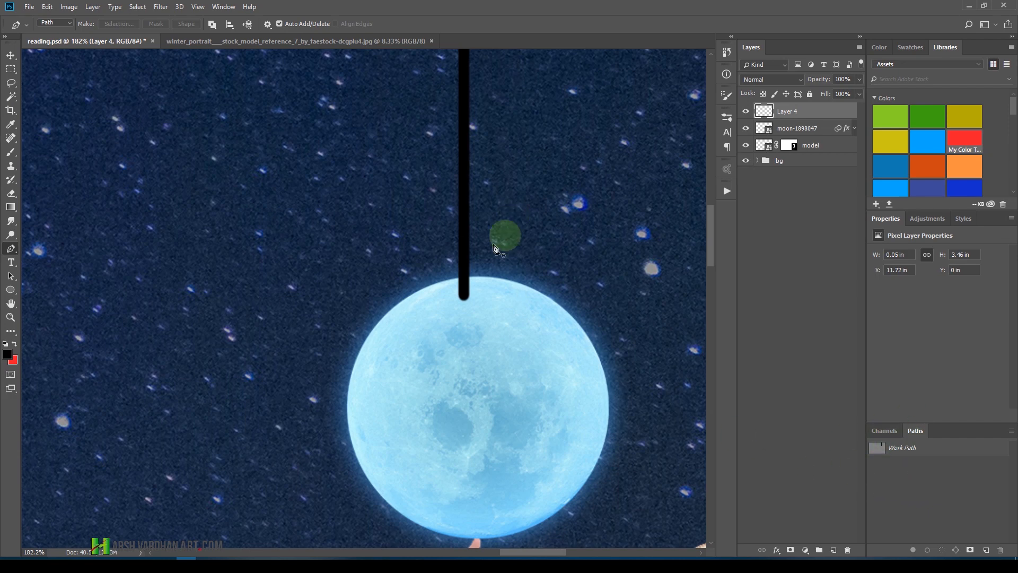
{"action": "key", "text": "ctrl+space"}
{"action": "left_click_drag", "start_coordinate": [536, 215], "coordinate": [445, 243]}
{"action": "left_click_drag", "start_coordinate": [571, 203], "coordinate": [544, 309]}
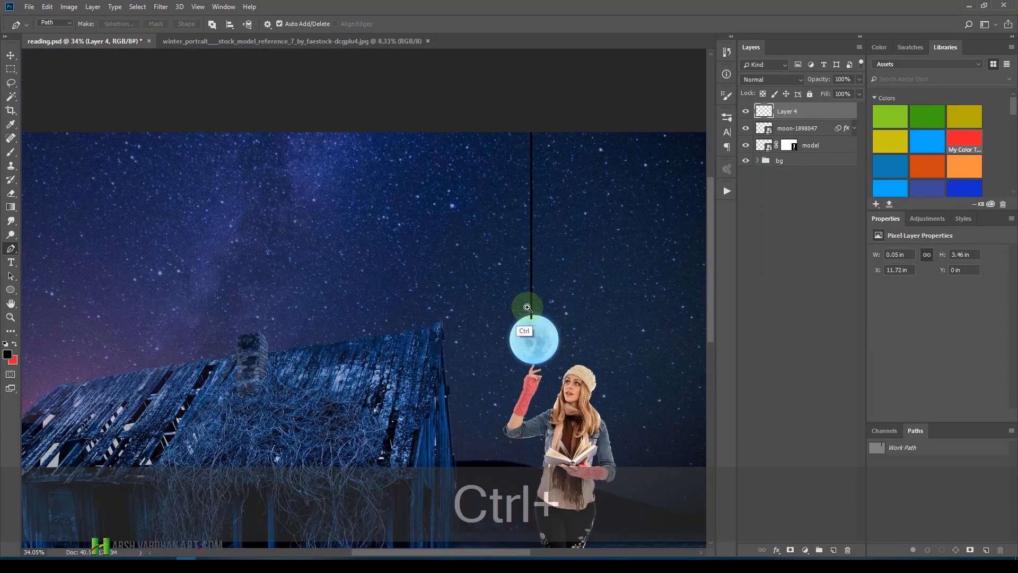
Place Layer 4 beneath the moon layer and shift its black line slightly sideways to centre it above the moon.
{"action": "left_click_drag", "start_coordinate": [527, 302], "coordinate": [551, 313]}
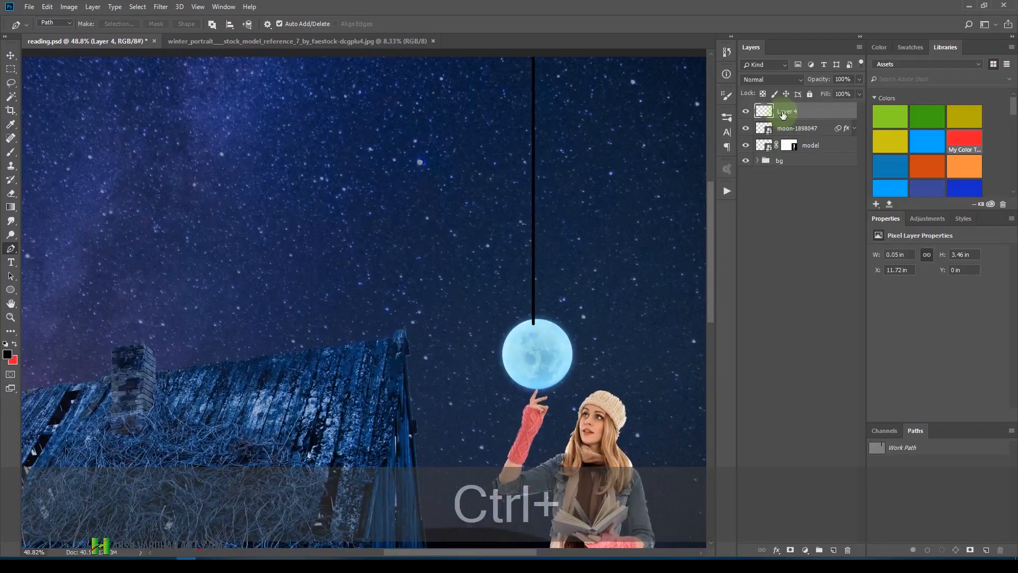
{"action": "left_click_drag", "start_coordinate": [784, 114], "coordinate": [802, 135]}
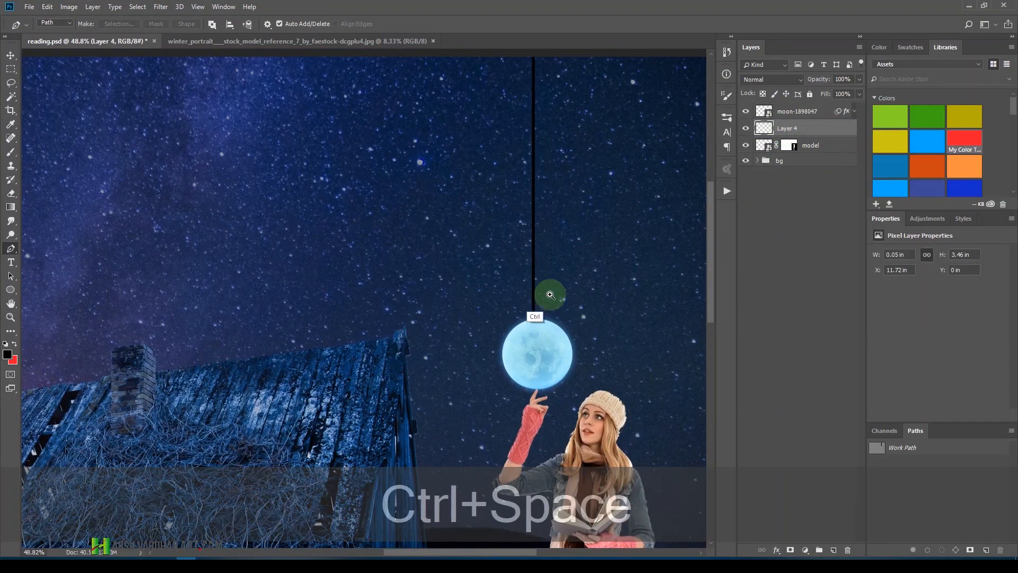
{"action": "left_click_drag", "start_coordinate": [545, 291], "coordinate": [580, 283]}
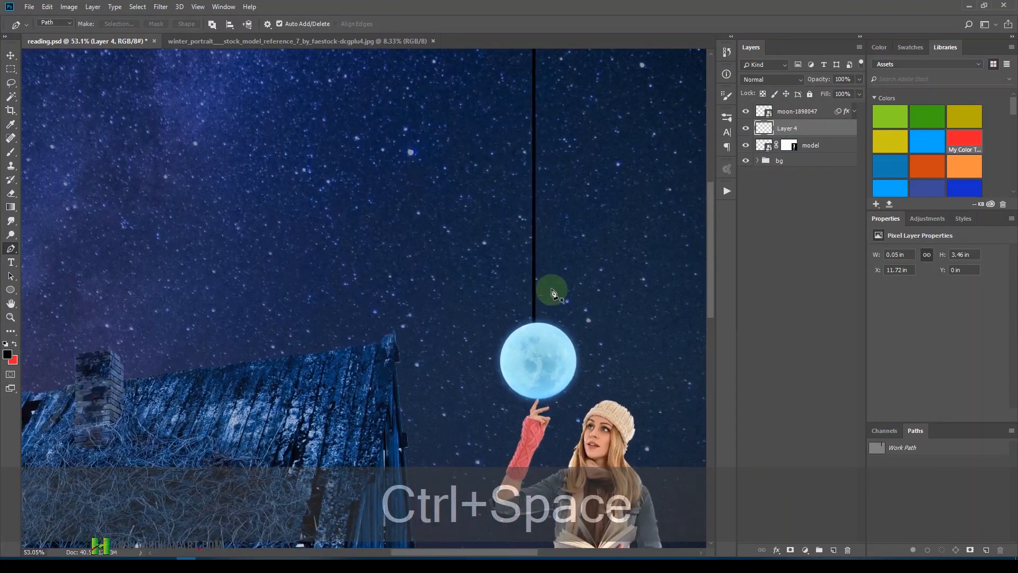
{"action": "key", "text": "v"}
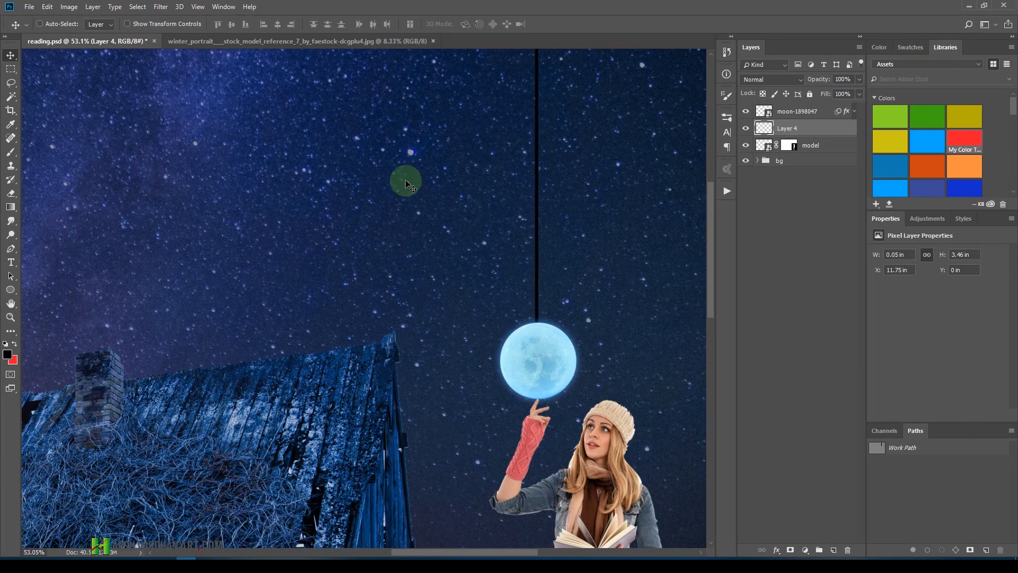
{"action": "key", "text": "ctrl+space"}
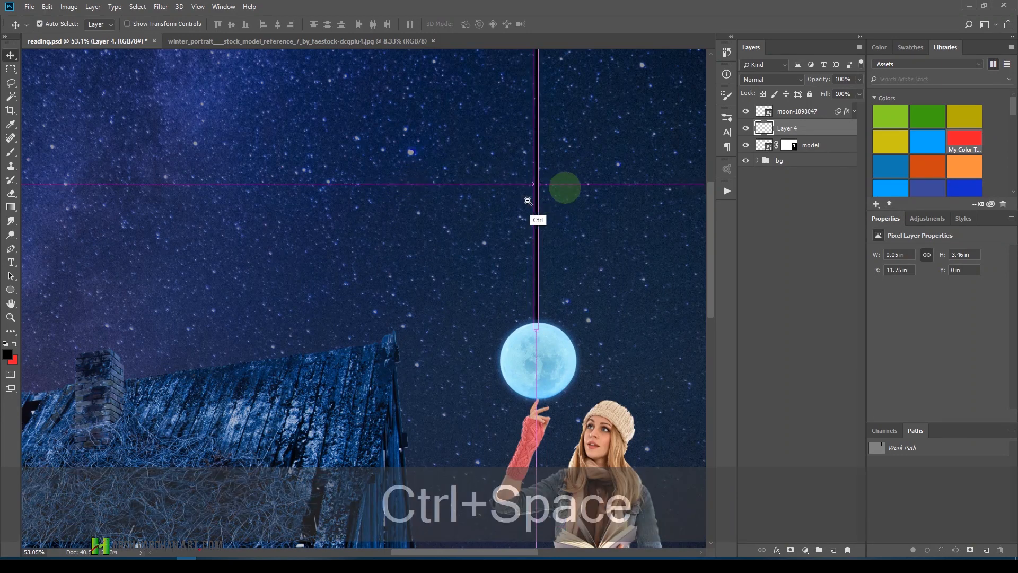
{"action": "left_click", "coordinate": [527, 200], "text": "ctrl+alt"}
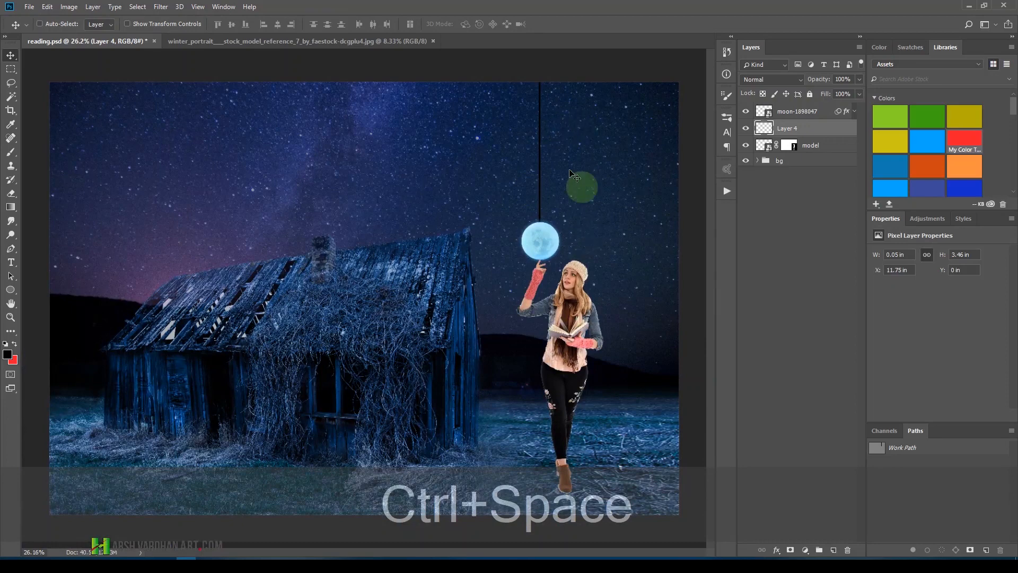
Add a Curves adjustment above the model layer, brighten its RGB curve to output 209 at input 136, and clip it to the model.
{"action": "key", "text": "ctrl+space"}
{"action": "left_click_drag", "start_coordinate": [542, 205], "coordinate": [602, 250]}
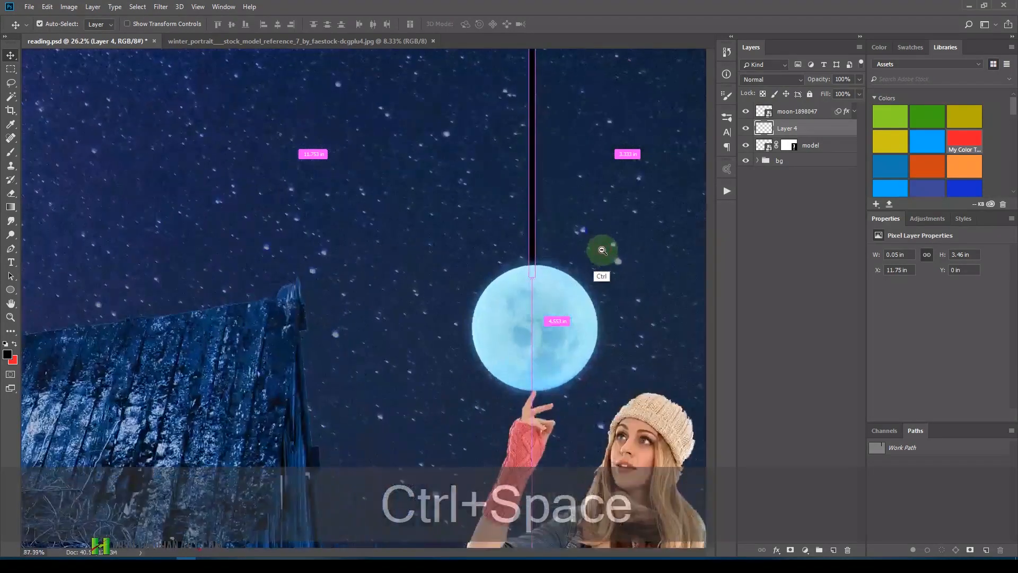
{"action": "mouse_move", "coordinate": [587, 197]}
{"action": "left_mouse_down"}
{"action": "mouse_move", "coordinate": [567, 198]}
{"action": "mouse_move", "coordinate": [603, 205]}
{"action": "left_mouse_up"}
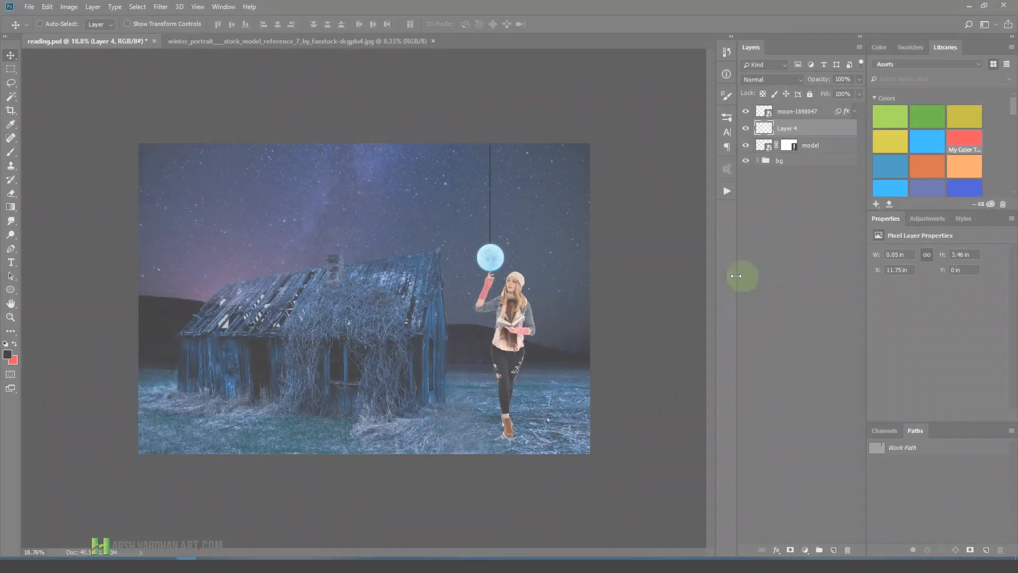
{"action": "left_click_drag", "start_coordinate": [552, 289], "coordinate": [552, 268]}
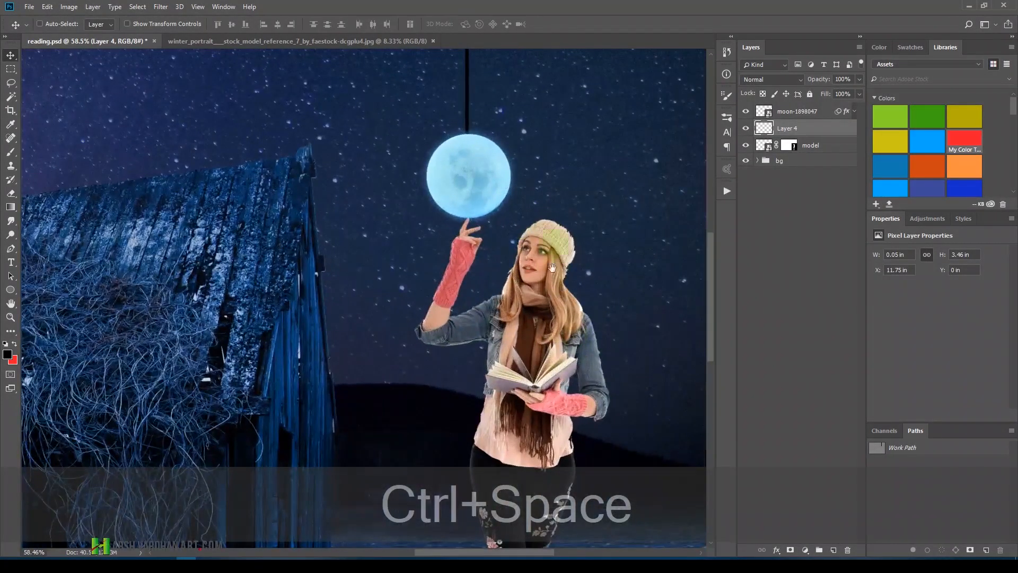
{"action": "left_click_drag", "start_coordinate": [552, 232], "coordinate": [591, 266]}
{"action": "left_click", "coordinate": [791, 133]}
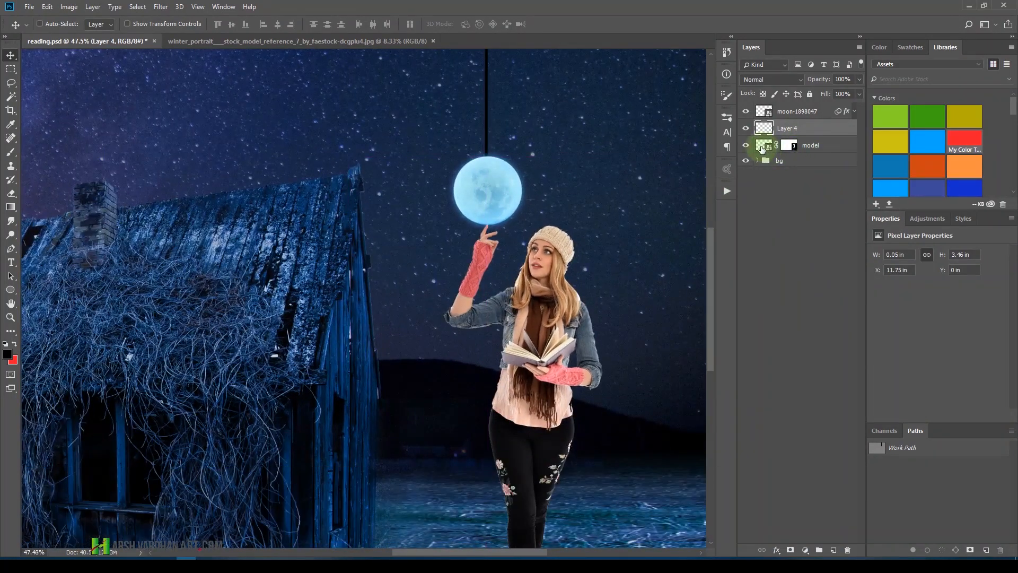
{"action": "left_click", "coordinate": [764, 144]}
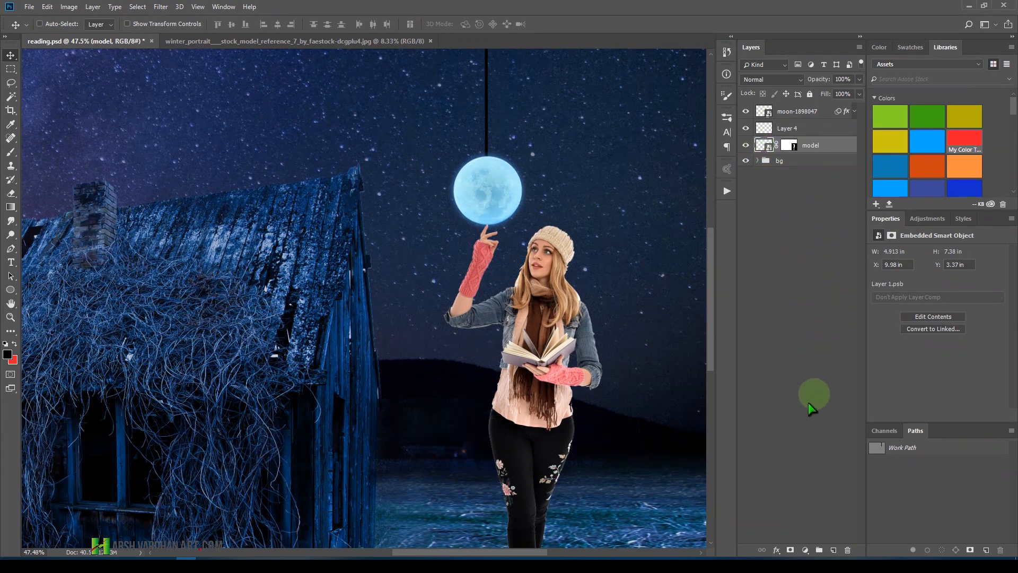
{"action": "left_click", "coordinate": [938, 218]}
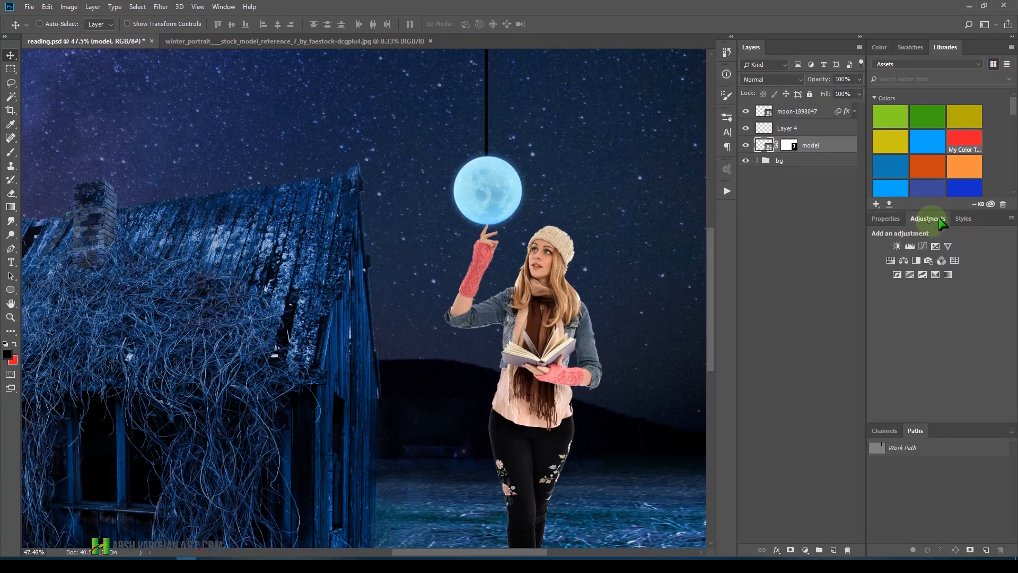
{"action": "left_click", "coordinate": [921, 246]}
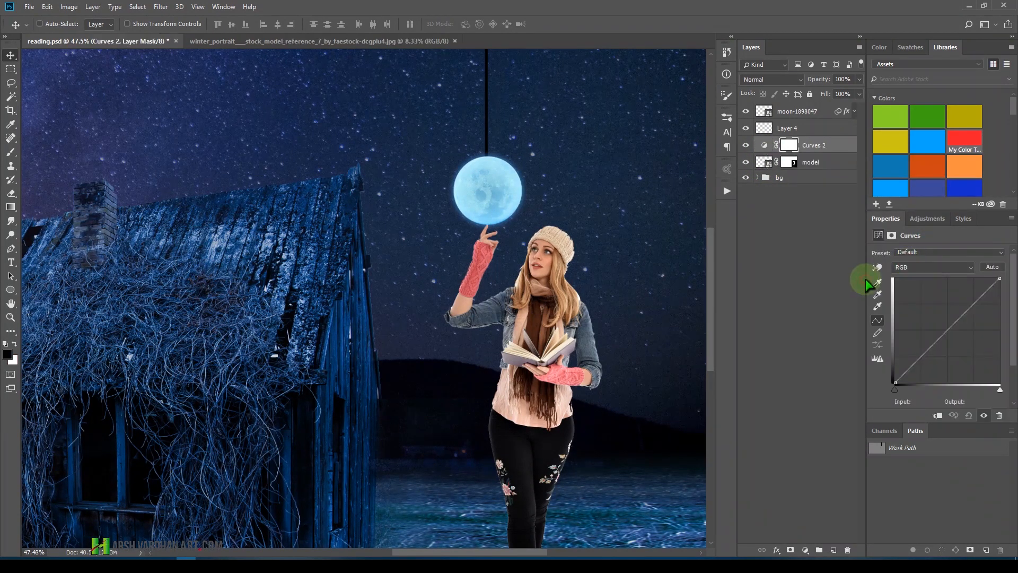
{"action": "left_click_drag", "start_coordinate": [971, 304], "coordinate": [954, 292]}
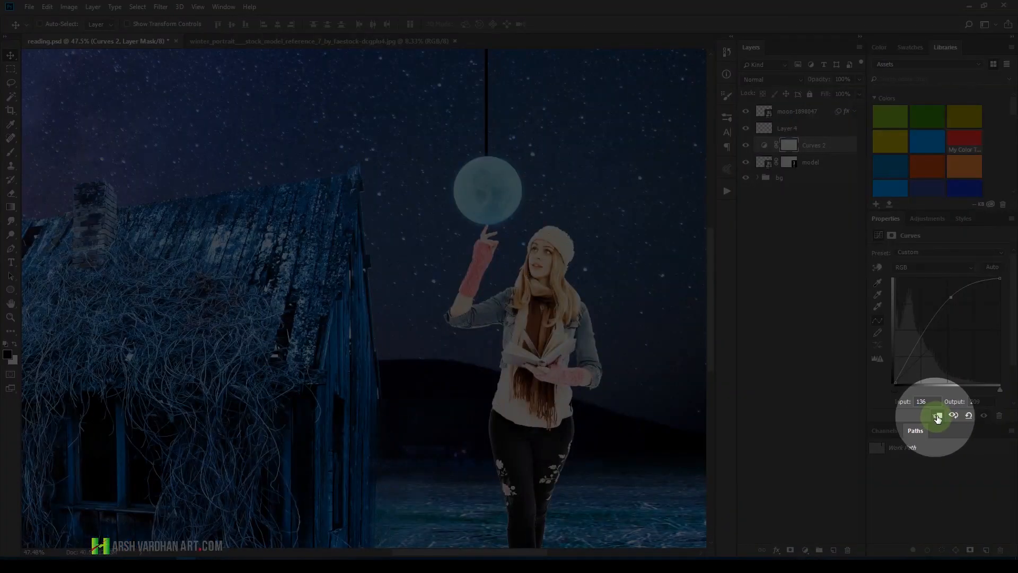
{"action": "left_click", "coordinate": [938, 418]}
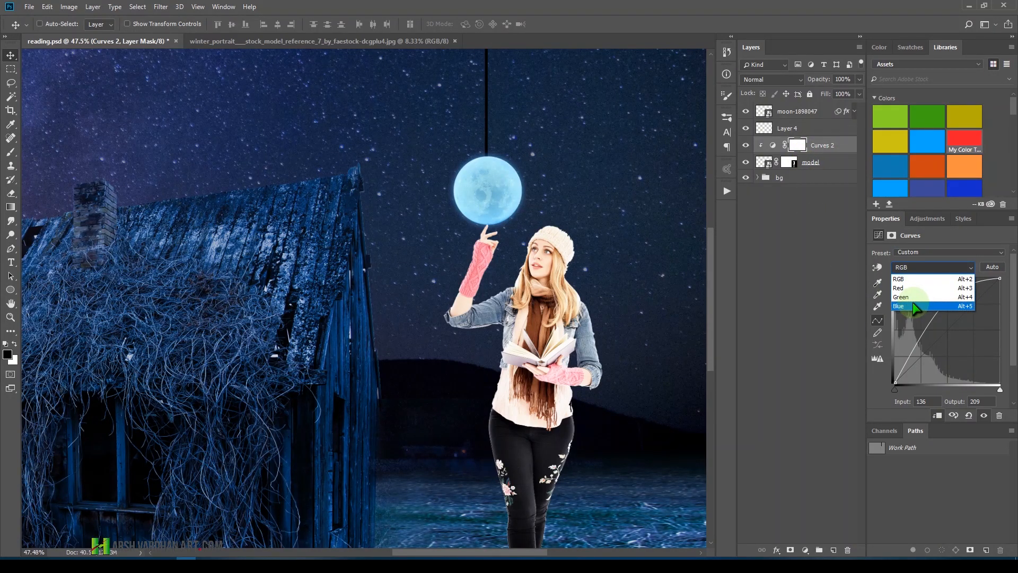
Pull in the Blue channel's white point, raise its curve to output 151 at input 102, and invert the Curves 2 mask to black.
{"action": "left_click", "coordinate": [913, 304]}
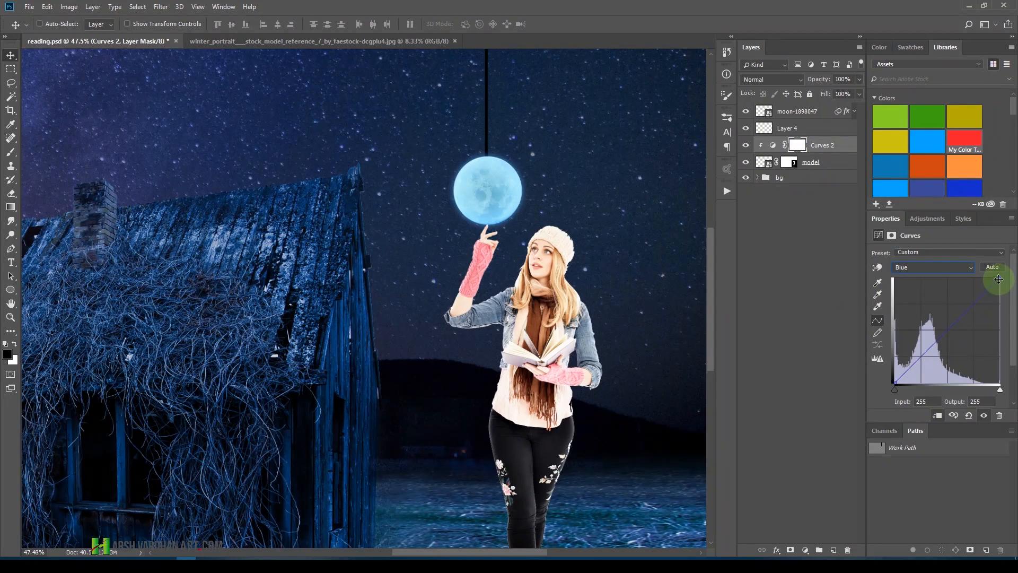
{"action": "mouse_move", "coordinate": [999, 279]}
{"action": "left_mouse_down"}
{"action": "mouse_move", "coordinate": [972, 279]}
{"action": "mouse_move", "coordinate": [986, 277]}
{"action": "left_mouse_up"}
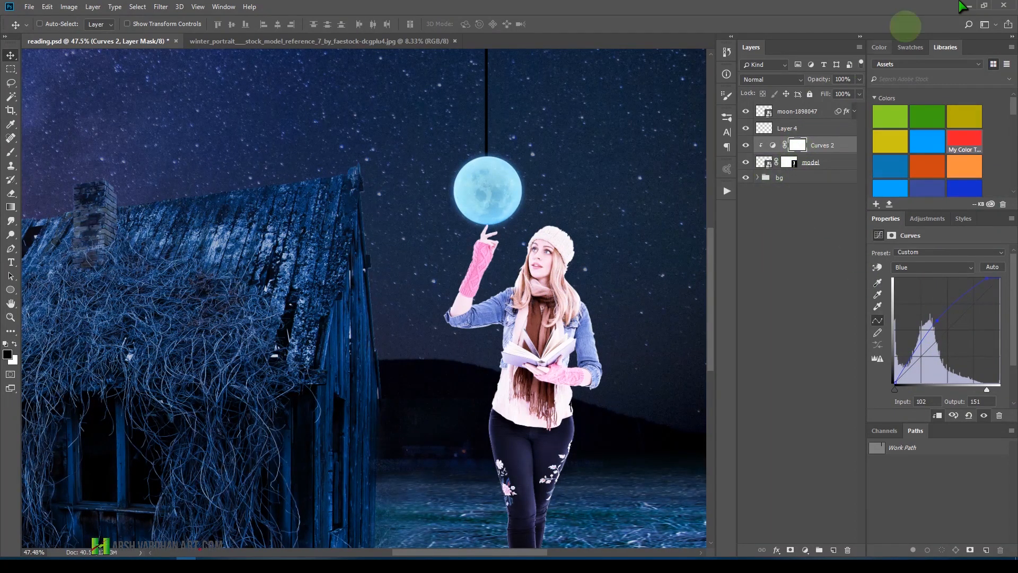
{"action": "key", "text": "ctrl+i"}
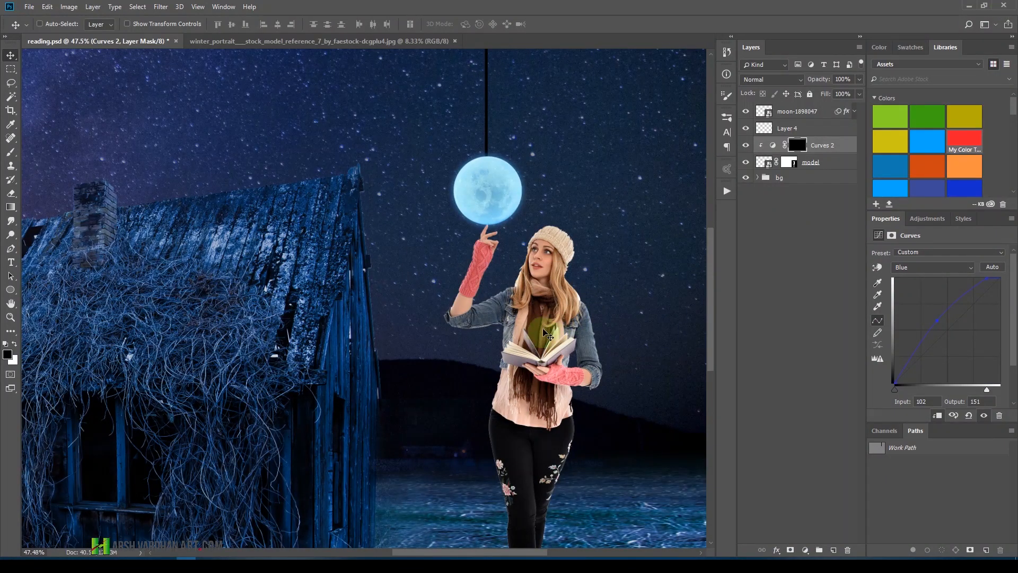
Choose a soft round Brush, enlarge it to 125 px, and make white the foreground colour.
{"action": "left_click", "coordinate": [10, 153]}
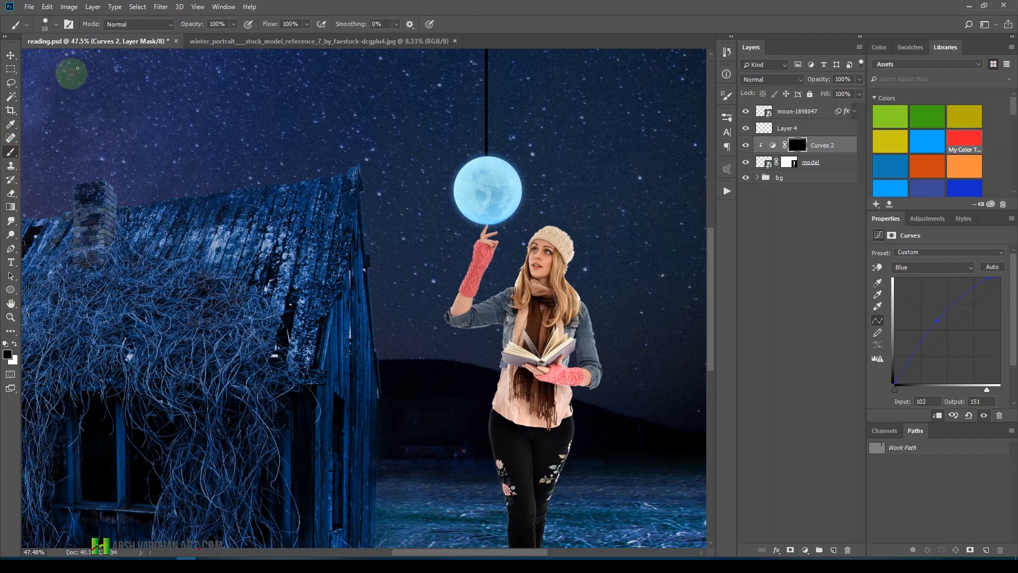
{"action": "right_click", "coordinate": [227, 123]}
{"action": "double_click", "coordinate": [308, 247]}
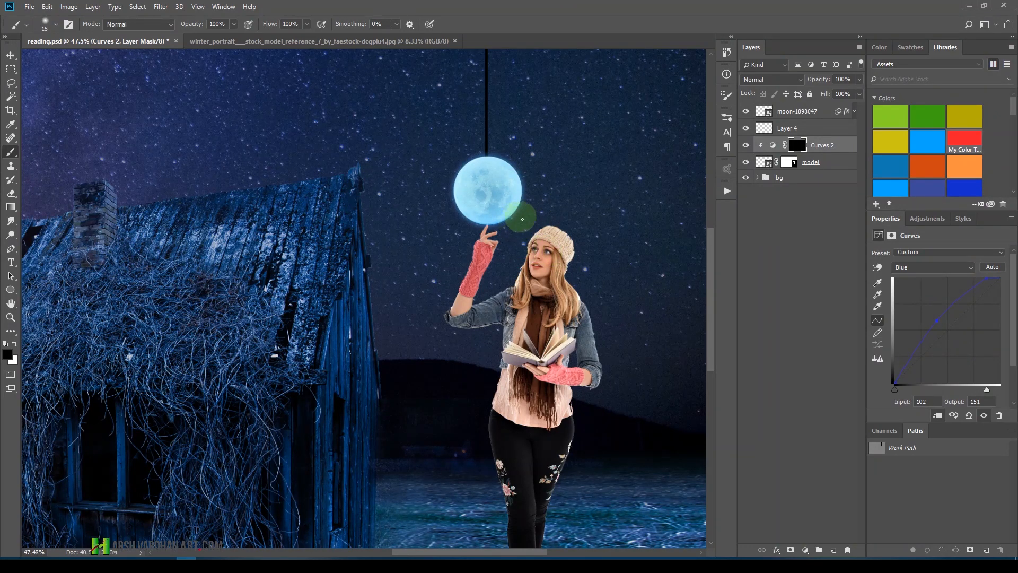
{"action": "key", "text": "bracketright"}
{"action": "key", "text": "bracketright"}
{"action": "key", "text": "bracketright"}
{"action": "key", "text": "bracketright"}
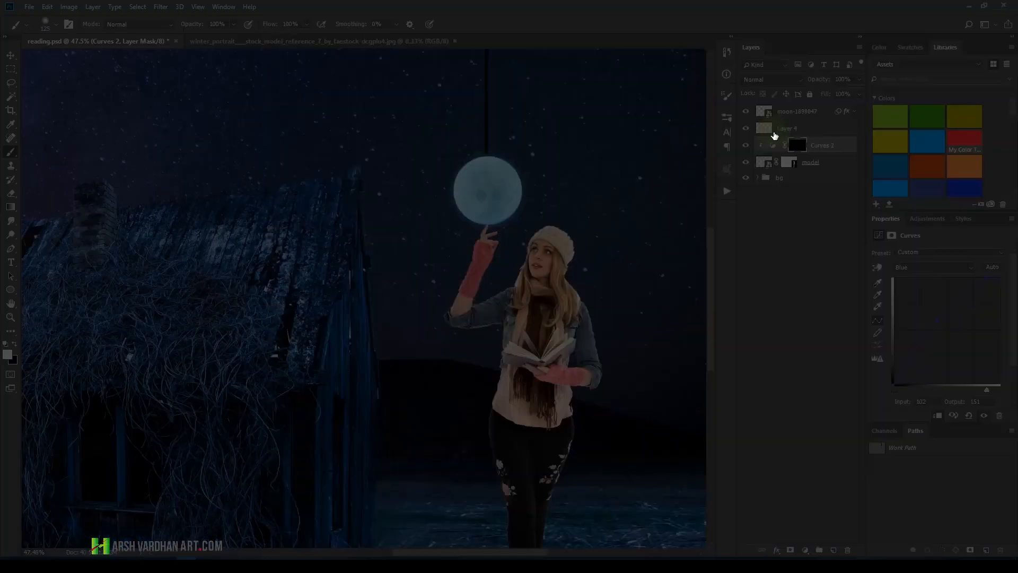
Paint a trial white stroke on the Curves 2 mask near the model's face and raised arm, and undo it.
{"action": "left_click", "coordinate": [799, 146]}
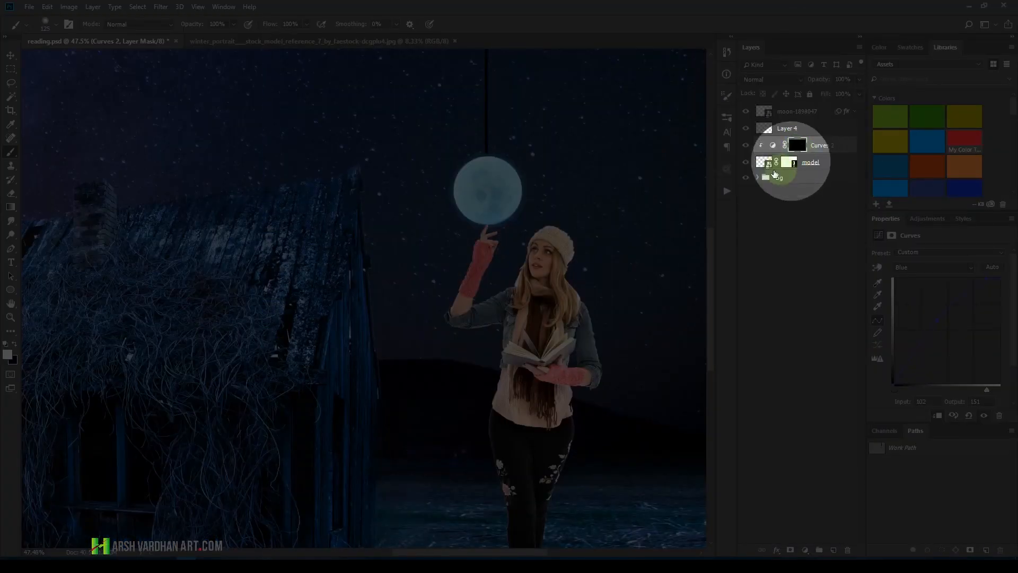
{"action": "left_click", "coordinate": [762, 153], "text": "alt"}
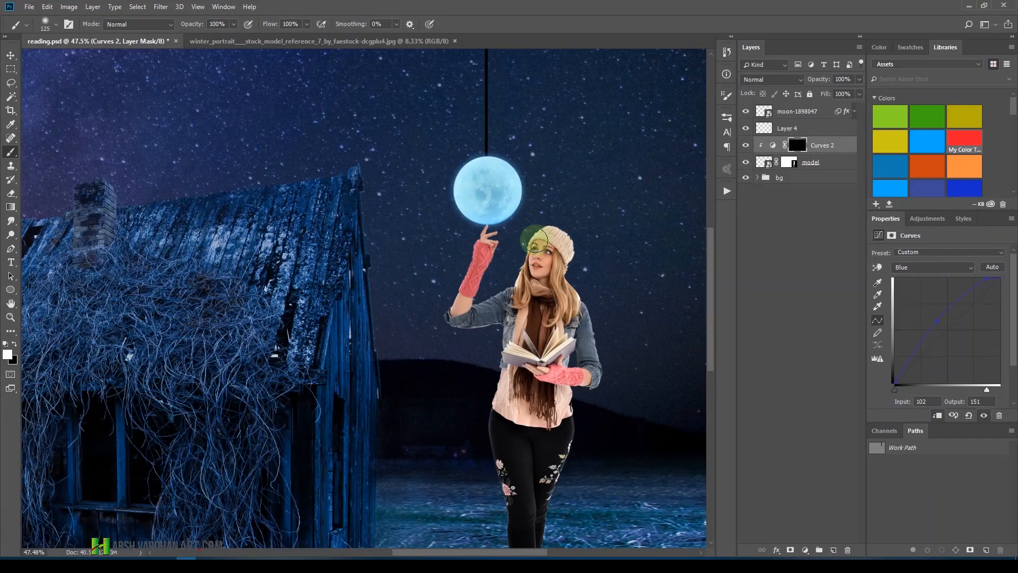
{"action": "mouse_move", "coordinate": [535, 241]}
{"action": "left_mouse_down"}
{"action": "mouse_move", "coordinate": [499, 298]}
{"action": "mouse_move", "coordinate": [499, 268]}
{"action": "left_mouse_up"}
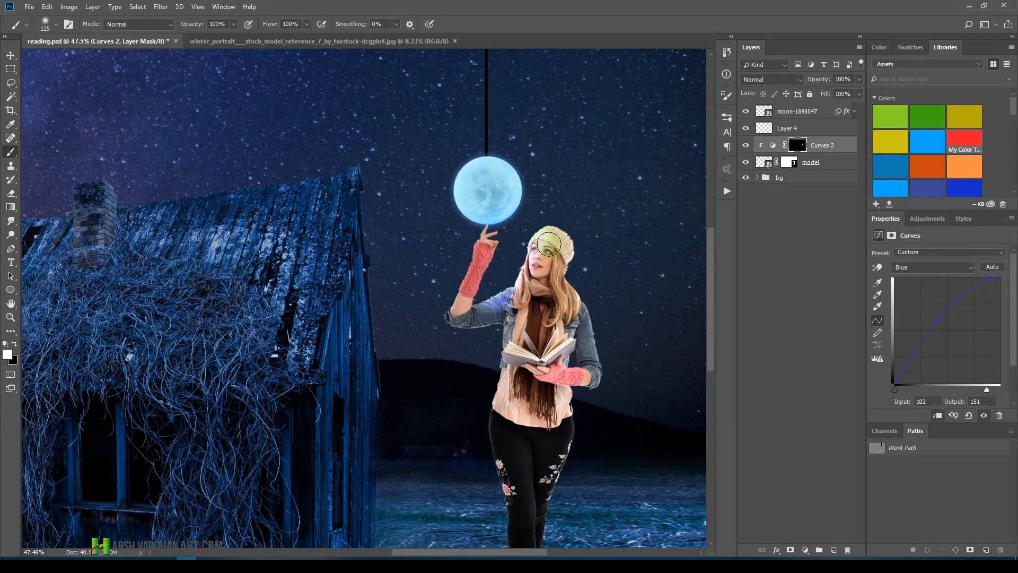
{"action": "key", "text": "ctrl+alt+z"}
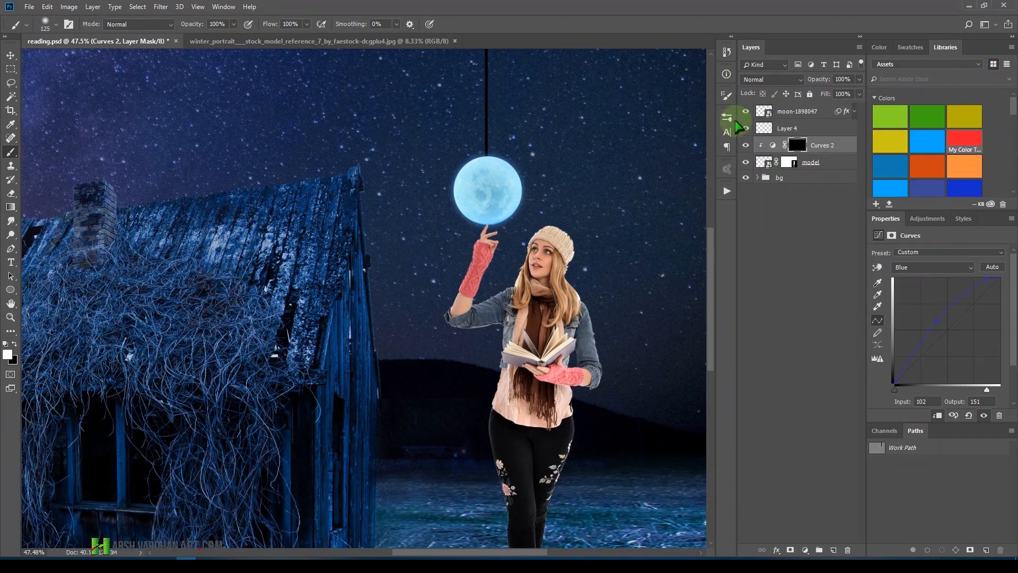
Enable Transfer for the brush with its opacity jitter controlled by Pen Pressure.
{"action": "left_click", "coordinate": [729, 98]}
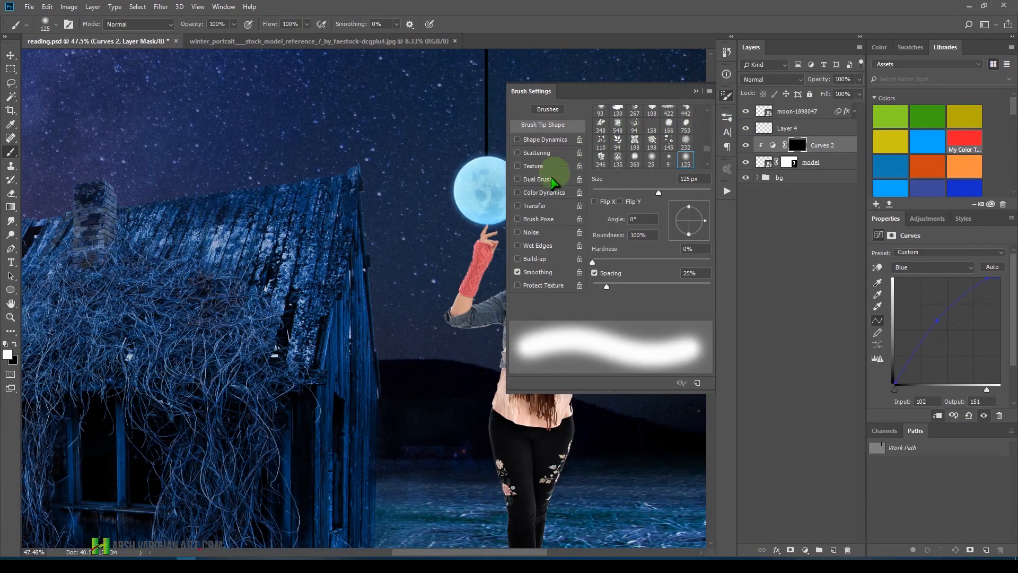
{"action": "left_click", "coordinate": [534, 206]}
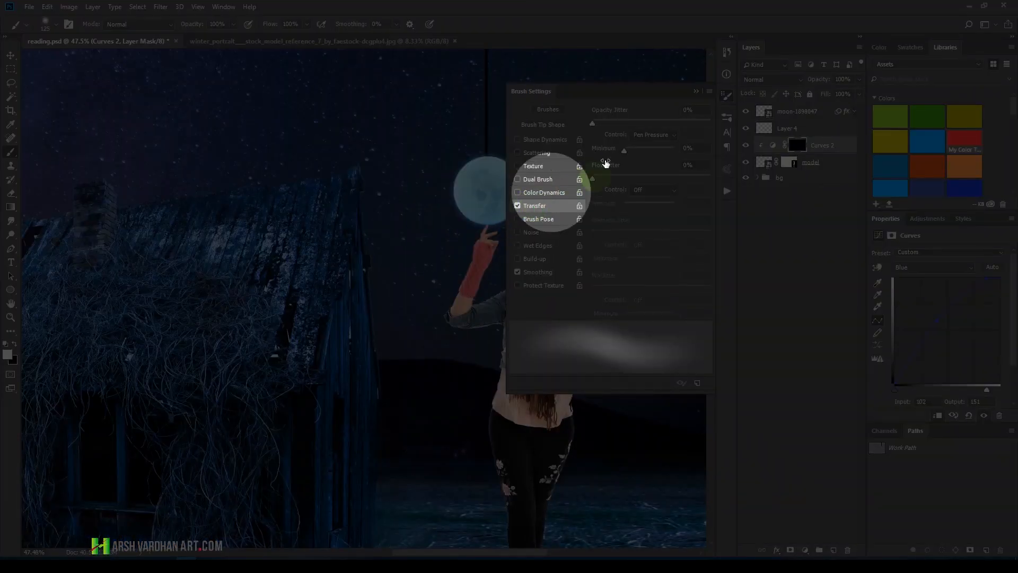
{"action": "left_click", "coordinate": [644, 135]}
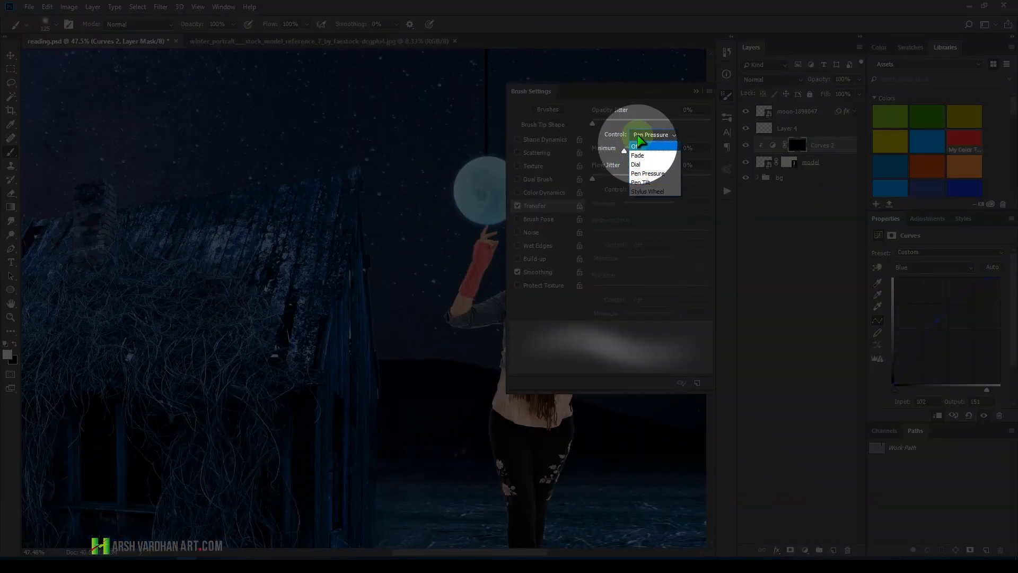
{"action": "left_click", "coordinate": [645, 174]}
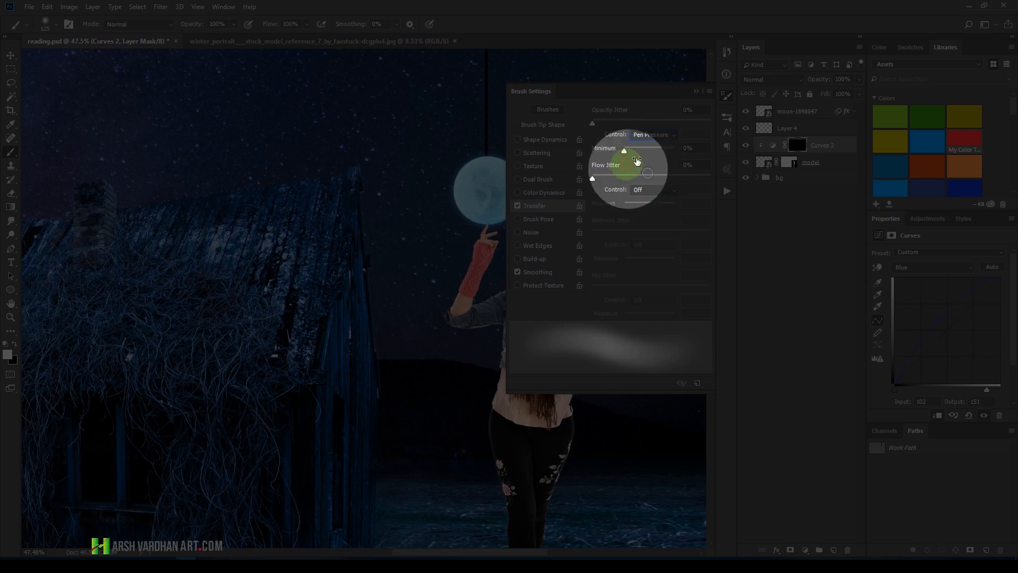
{"action": "left_click", "coordinate": [645, 135]}
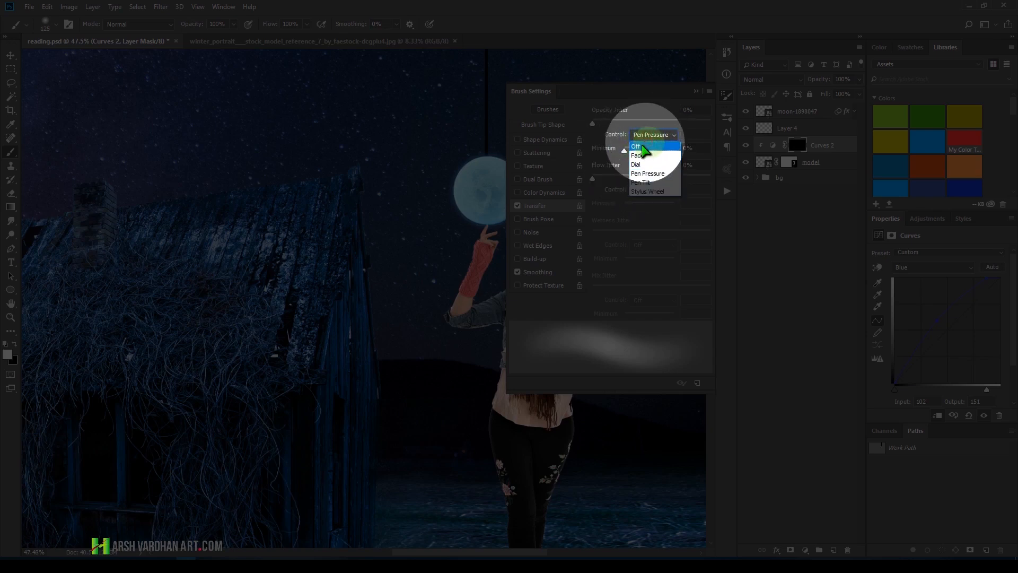
{"action": "left_click", "coordinate": [653, 174]}
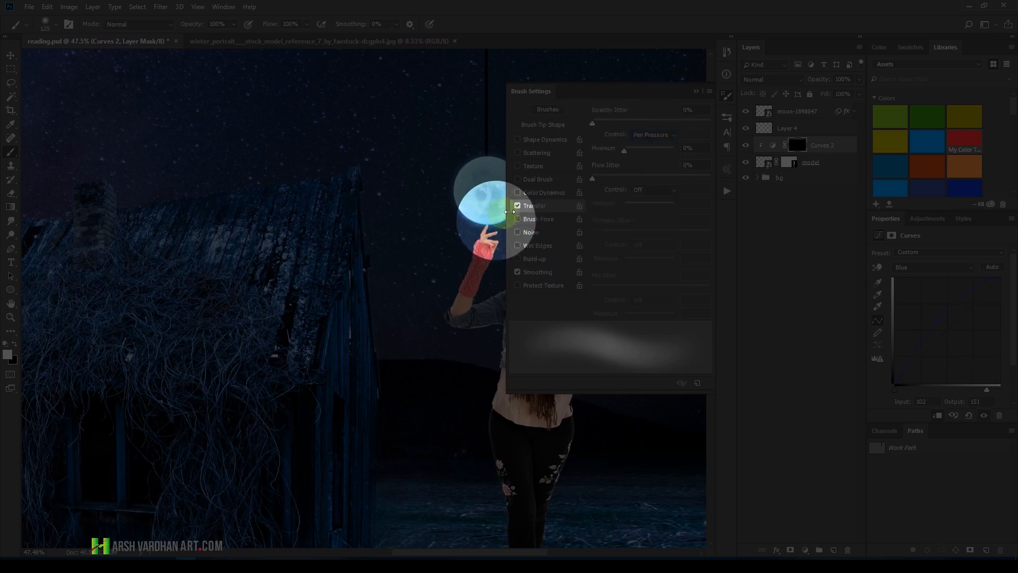
{"action": "left_click", "coordinate": [726, 96]}
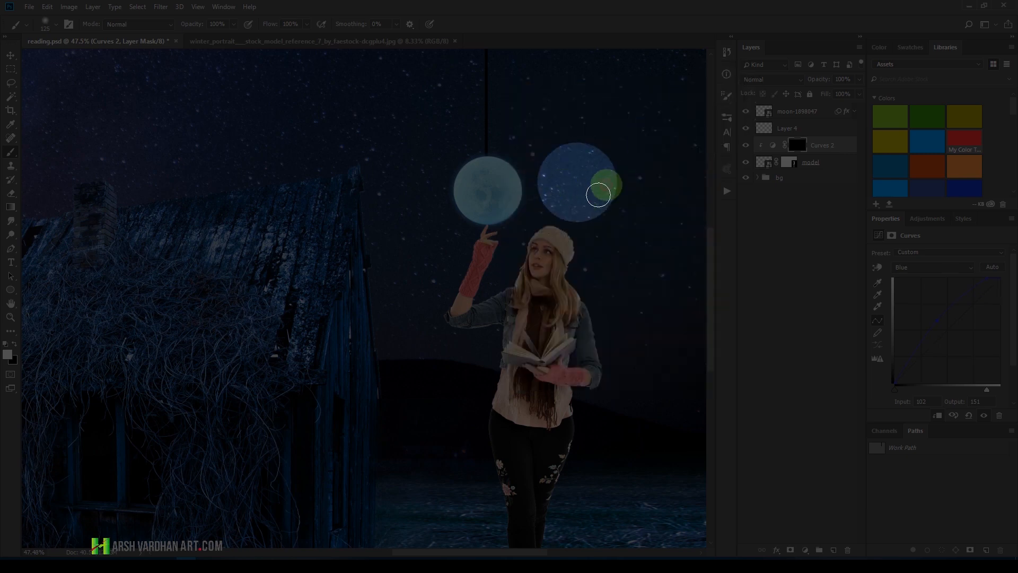
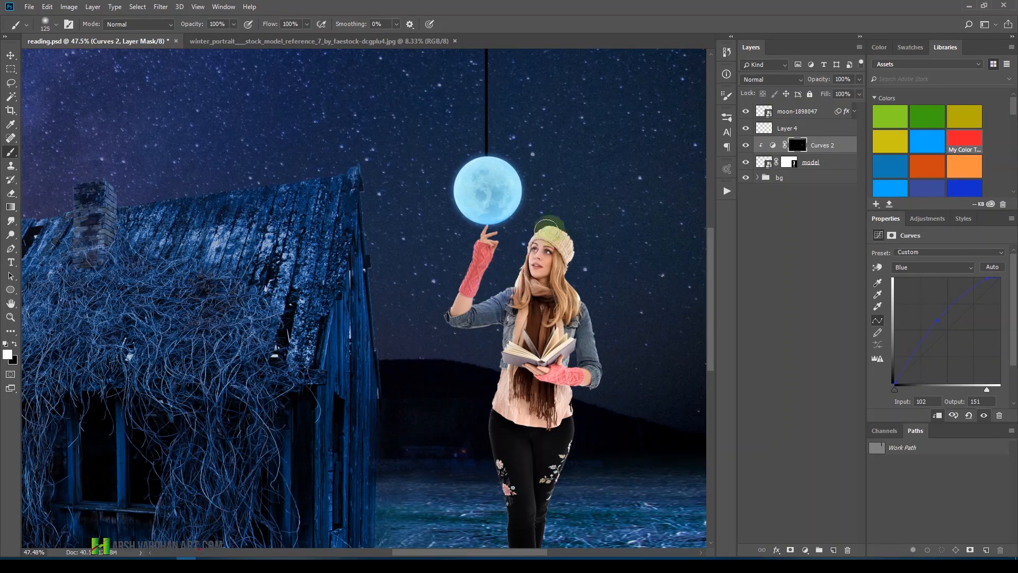
Paint white on the Curves 2 mask over the model's moonlit hand, hair and upper body, and compare with the adjustment hidden and shown.
{"action": "mouse_move", "coordinate": [500, 244]}
{"action": "left_mouse_down"}
{"action": "mouse_move", "coordinate": [492, 292]}
{"action": "mouse_move", "coordinate": [492, 229]}
{"action": "left_mouse_up"}
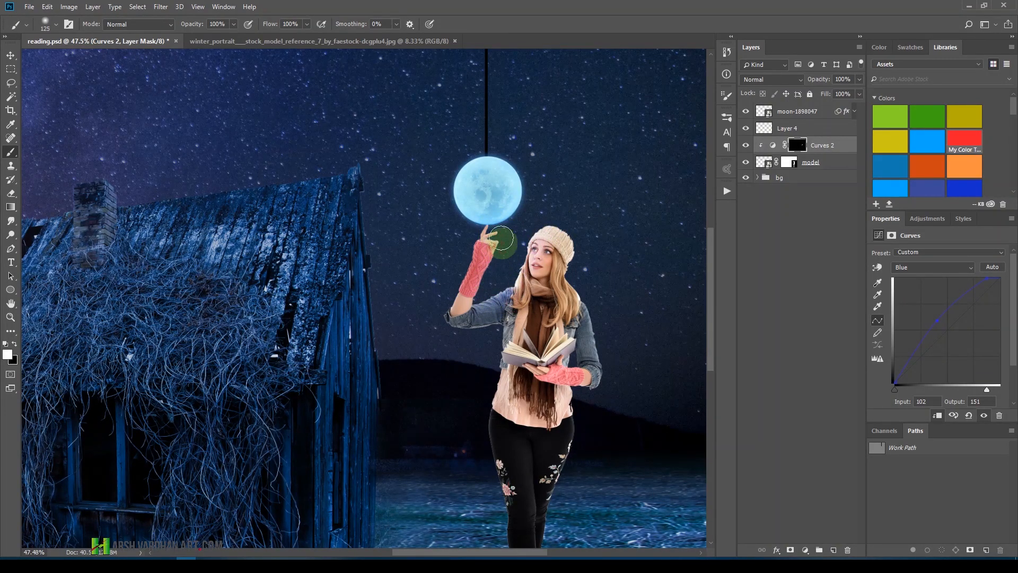
{"action": "mouse_move", "coordinate": [493, 237]}
{"action": "left_mouse_down"}
{"action": "mouse_move", "coordinate": [501, 217]}
{"action": "mouse_move", "coordinate": [490, 285]}
{"action": "mouse_move", "coordinate": [525, 170]}
{"action": "mouse_move", "coordinate": [498, 253]}
{"action": "left_mouse_up"}
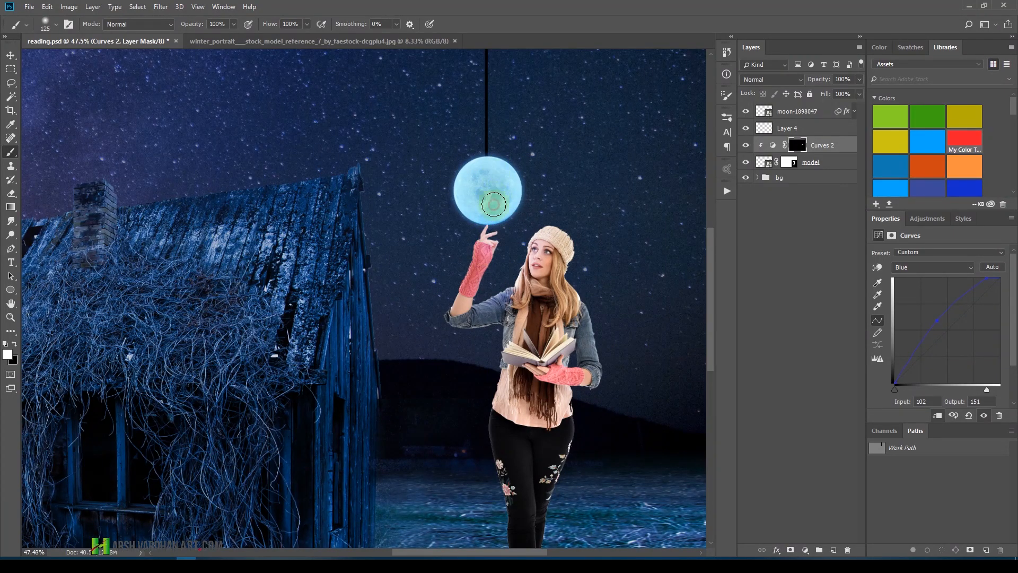
{"action": "mouse_move", "coordinate": [494, 204]}
{"action": "left_mouse_down"}
{"action": "mouse_move", "coordinate": [495, 251]}
{"action": "mouse_move", "coordinate": [542, 232]}
{"action": "mouse_move", "coordinate": [528, 233]}
{"action": "mouse_move", "coordinate": [518, 296]}
{"action": "mouse_move", "coordinate": [545, 271]}
{"action": "mouse_move", "coordinate": [505, 320]}
{"action": "mouse_move", "coordinate": [522, 349]}
{"action": "mouse_move", "coordinate": [544, 335]}
{"action": "mouse_move", "coordinate": [527, 279]}
{"action": "mouse_move", "coordinate": [527, 353]}
{"action": "mouse_move", "coordinate": [549, 340]}
{"action": "mouse_move", "coordinate": [538, 355]}
{"action": "mouse_move", "coordinate": [548, 346]}
{"action": "mouse_move", "coordinate": [533, 313]}
{"action": "mouse_move", "coordinate": [545, 285]}
{"action": "mouse_move", "coordinate": [558, 290]}
{"action": "mouse_move", "coordinate": [551, 312]}
{"action": "mouse_move", "coordinate": [580, 295]}
{"action": "mouse_move", "coordinate": [558, 367]}
{"action": "mouse_move", "coordinate": [544, 354]}
{"action": "mouse_move", "coordinate": [527, 405]}
{"action": "mouse_move", "coordinate": [522, 369]}
{"action": "mouse_move", "coordinate": [505, 421]}
{"action": "mouse_move", "coordinate": [512, 301]}
{"action": "mouse_move", "coordinate": [520, 340]}
{"action": "mouse_move", "coordinate": [491, 348]}
{"action": "mouse_move", "coordinate": [483, 299]}
{"action": "mouse_move", "coordinate": [472, 303]}
{"action": "mouse_move", "coordinate": [486, 293]}
{"action": "mouse_move", "coordinate": [469, 341]}
{"action": "mouse_move", "coordinate": [513, 294]}
{"action": "mouse_move", "coordinate": [490, 291]}
{"action": "mouse_move", "coordinate": [525, 279]}
{"action": "mouse_move", "coordinate": [484, 297]}
{"action": "mouse_move", "coordinate": [521, 324]}
{"action": "mouse_move", "coordinate": [498, 429]}
{"action": "mouse_move", "coordinate": [520, 480]}
{"action": "mouse_move", "coordinate": [524, 401]}
{"action": "mouse_move", "coordinate": [541, 479]}
{"action": "mouse_move", "coordinate": [538, 538]}
{"action": "mouse_move", "coordinate": [529, 460]}
{"action": "mouse_move", "coordinate": [538, 518]}
{"action": "mouse_move", "coordinate": [546, 313]}
{"action": "mouse_move", "coordinate": [524, 339]}
{"action": "mouse_move", "coordinate": [530, 403]}
{"action": "mouse_move", "coordinate": [550, 222]}
{"action": "left_mouse_up"}
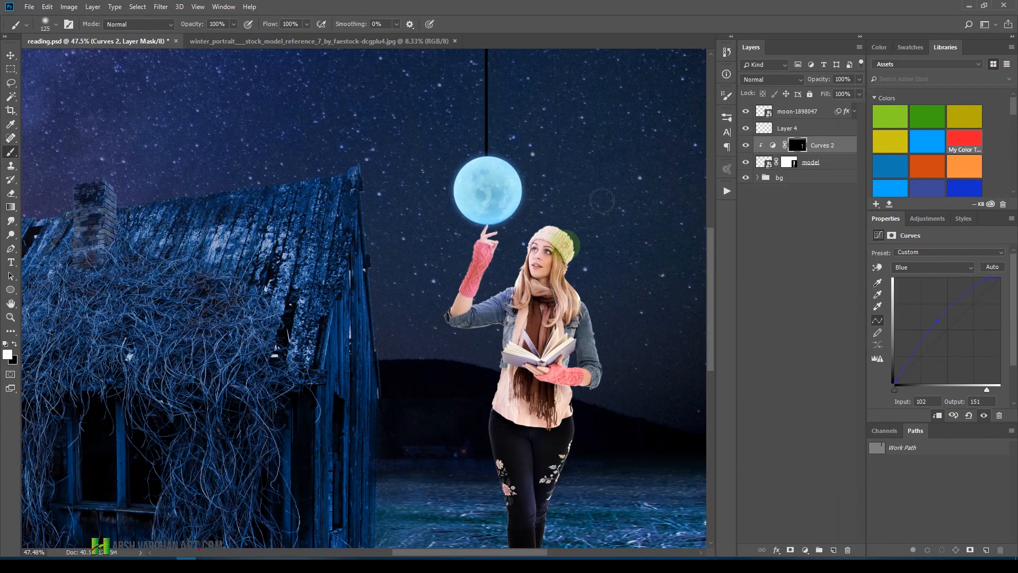
{"action": "left_click", "coordinate": [745, 146]}
{"action": "left_click", "coordinate": [743, 149]}
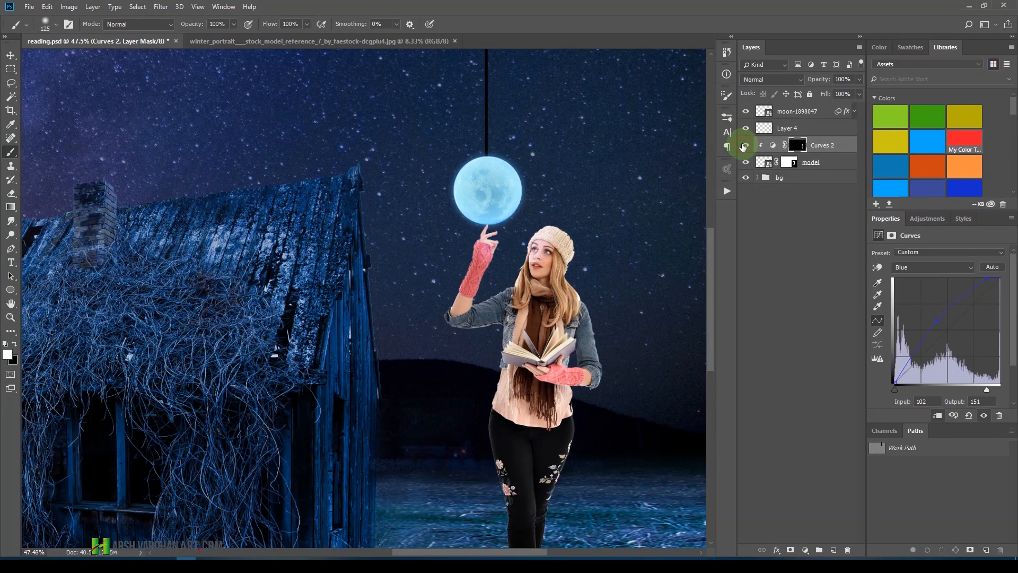
{"action": "left_click", "coordinate": [747, 149]}
{"action": "left_click", "coordinate": [747, 149]}
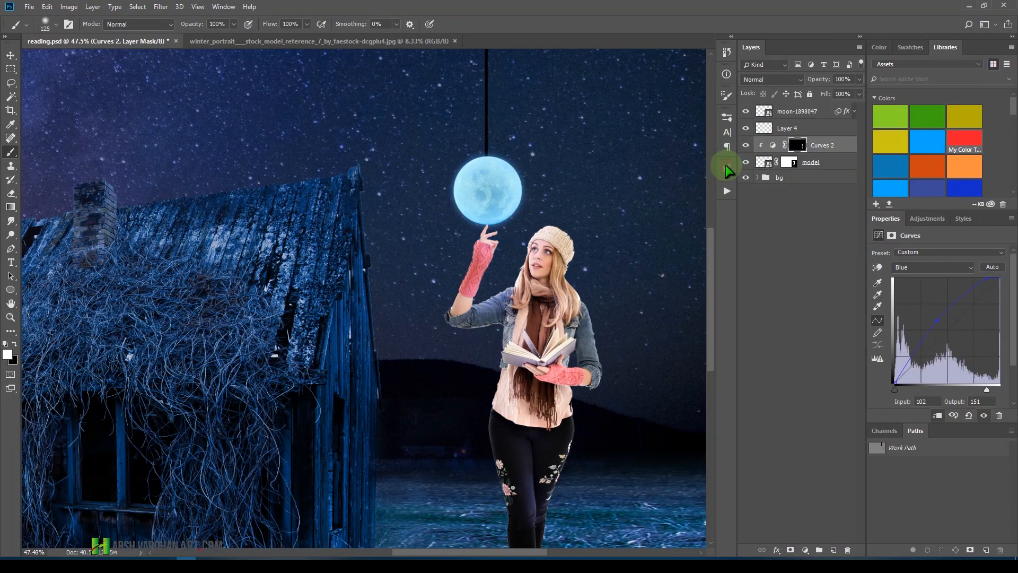
Add a Curves adjustment clipped to the model, lowering the white output to 140 and input 191 to 74, and invert its mask.
{"action": "left_click", "coordinate": [934, 220]}
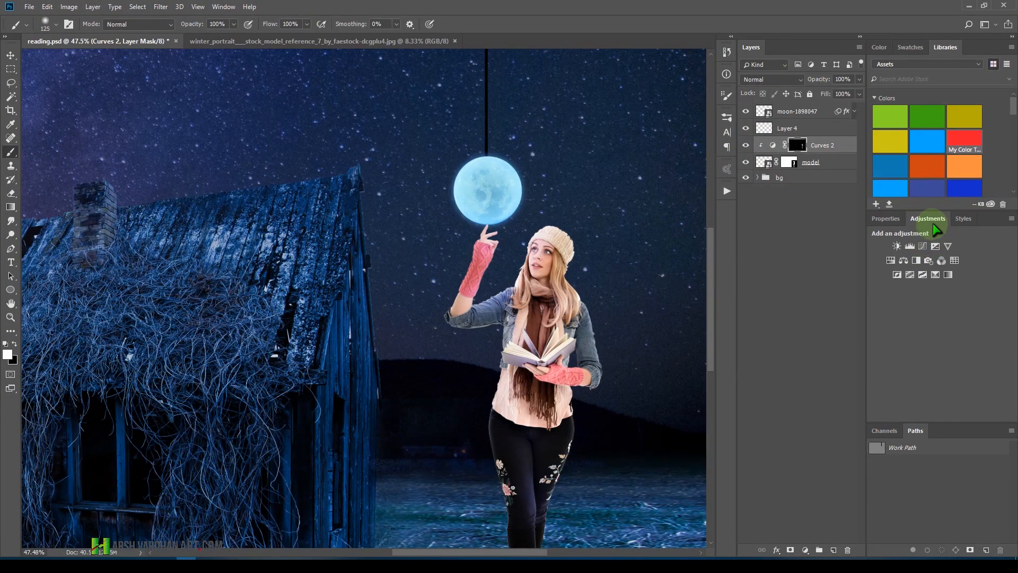
{"action": "left_click", "coordinate": [923, 246]}
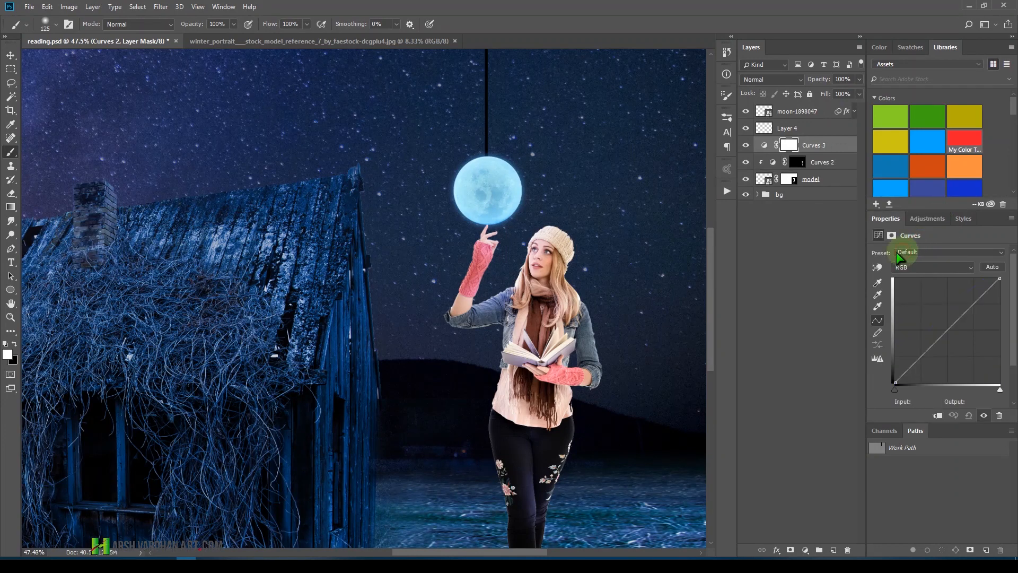
{"action": "left_click_drag", "start_coordinate": [963, 330], "coordinate": [972, 347]}
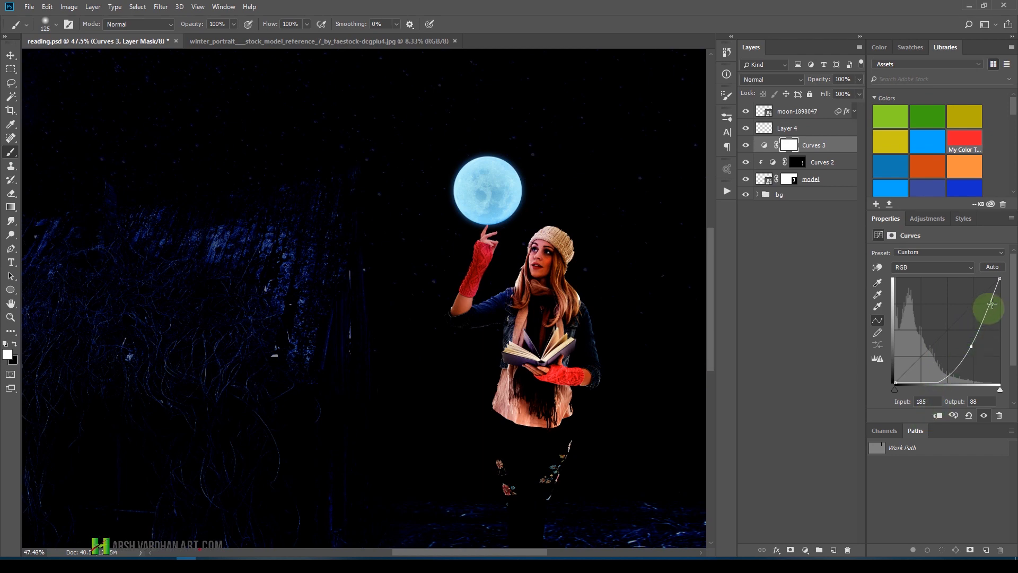
{"action": "left_click_drag", "start_coordinate": [1000, 278], "coordinate": [999, 322]}
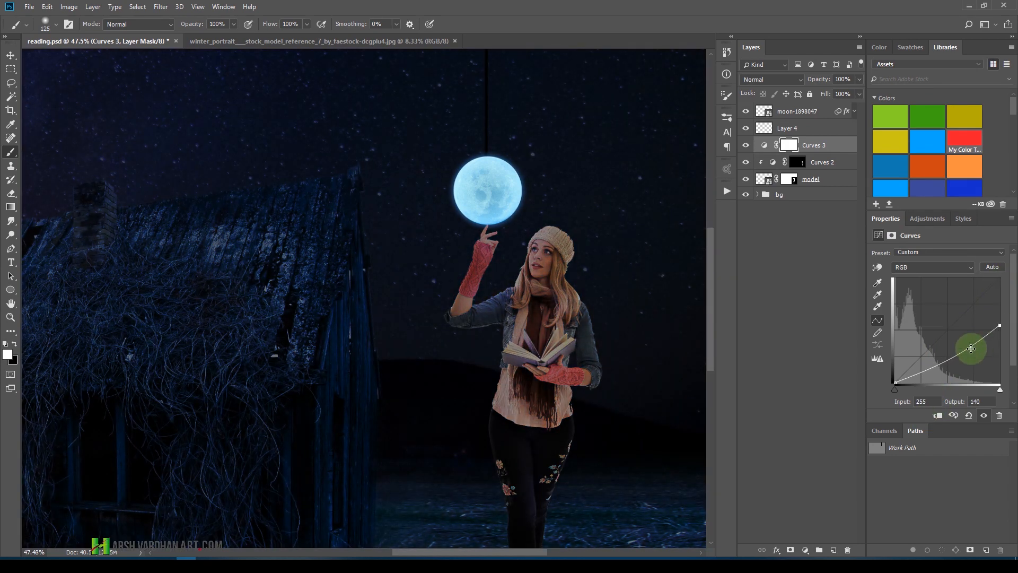
{"action": "left_click_drag", "start_coordinate": [977, 356], "coordinate": [977, 357]}
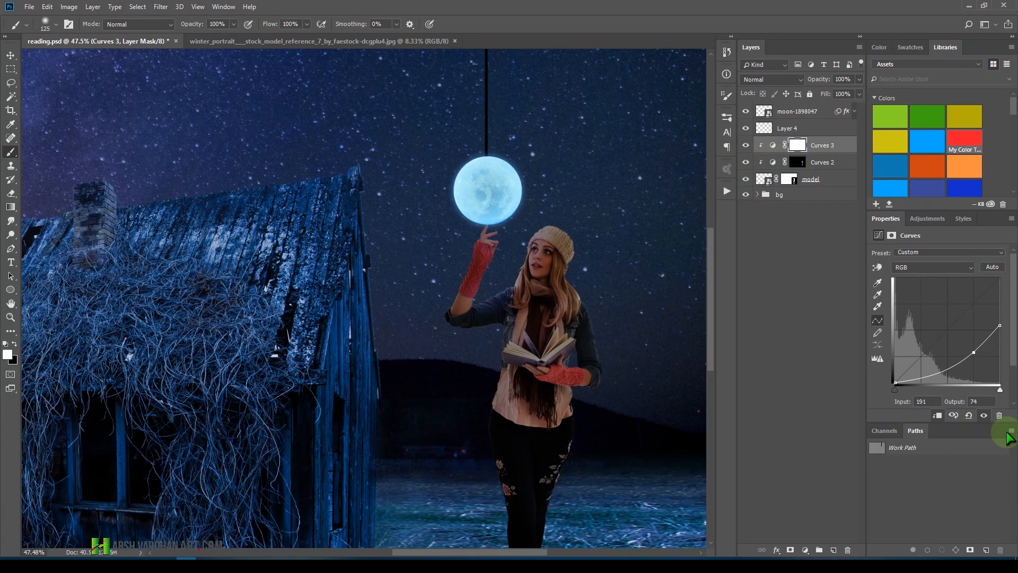
{"action": "key", "text": "ctrl+i"}
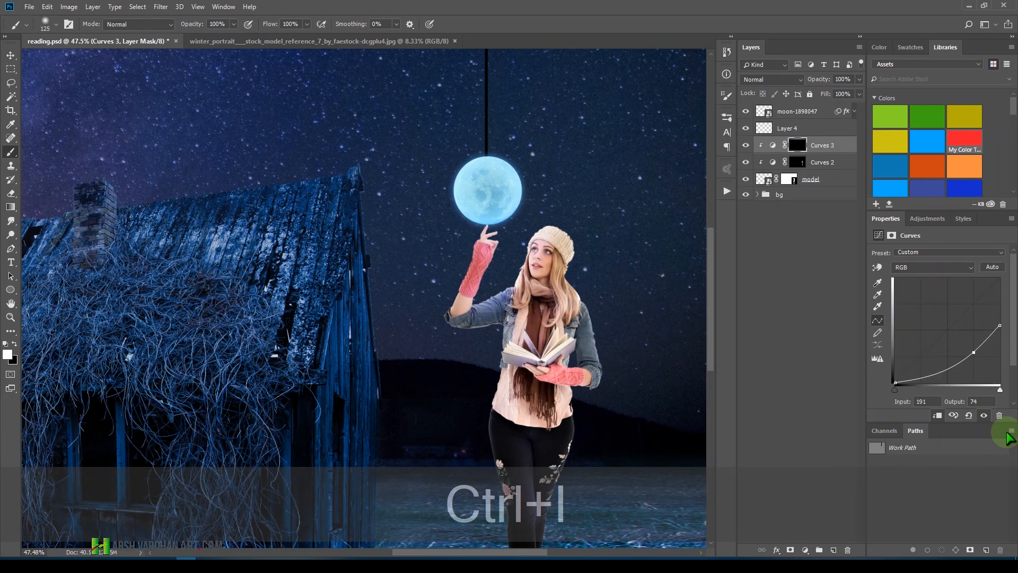
Enlarge the brush to 200 px and paint white on the Curves 3 mask to shade the model's body down to the boots.
{"action": "key", "text": "ctrl+space"}
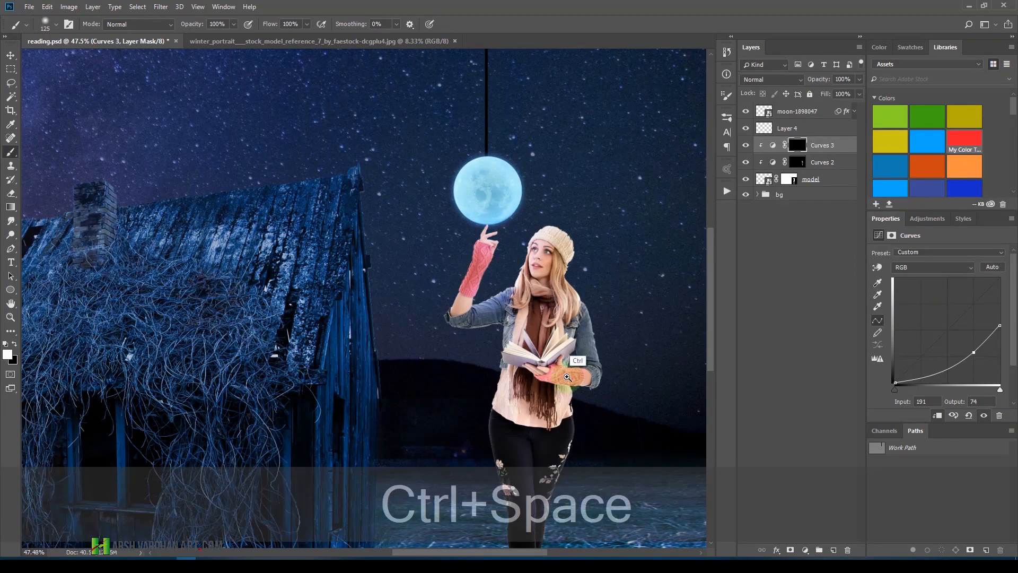
{"action": "left_click_drag", "start_coordinate": [588, 296], "coordinate": [552, 291]}
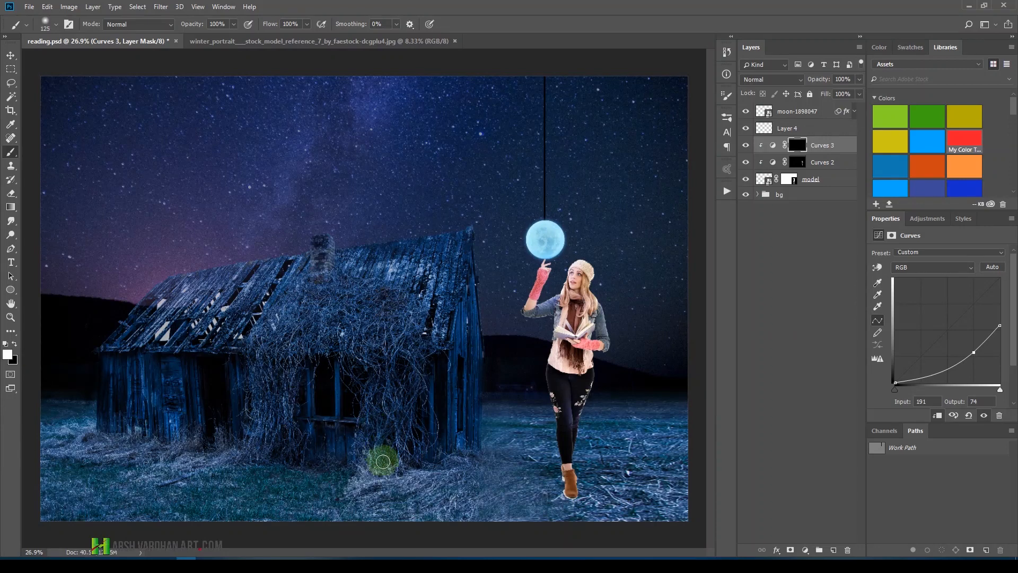
{"action": "key", "text": "bracketright"}
{"action": "key", "text": "bracketright"}
{"action": "key", "text": "bracketright"}
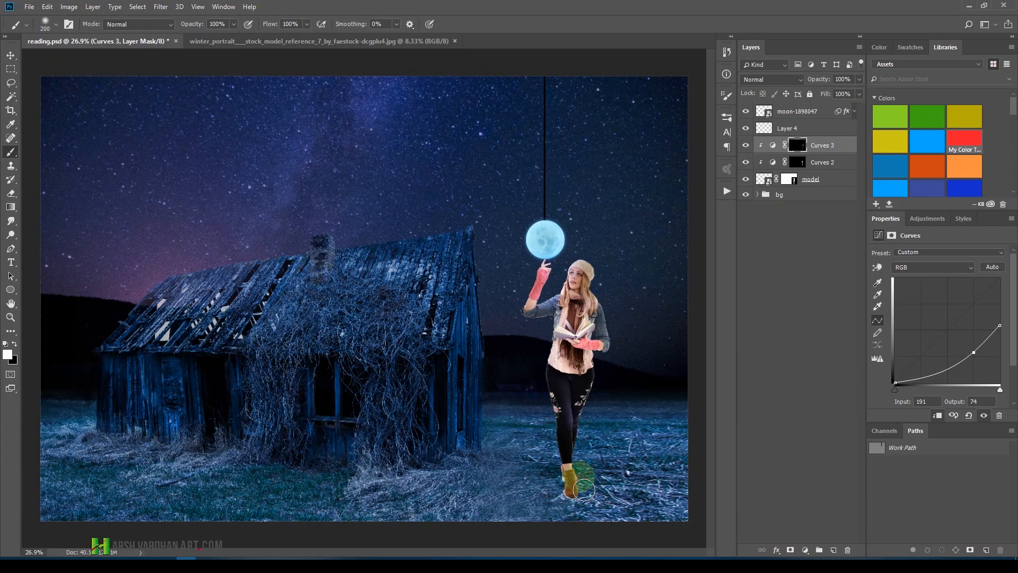
Reduce the brush to 70 px and paint white on the Curves 2 mask over the model's hat, scarf and hair.
{"action": "key", "text": "ctrl+space"}
{"action": "left_click_drag", "start_coordinate": [610, 292], "coordinate": [663, 333]}
{"action": "left_click_drag", "start_coordinate": [584, 293], "coordinate": [602, 302]}
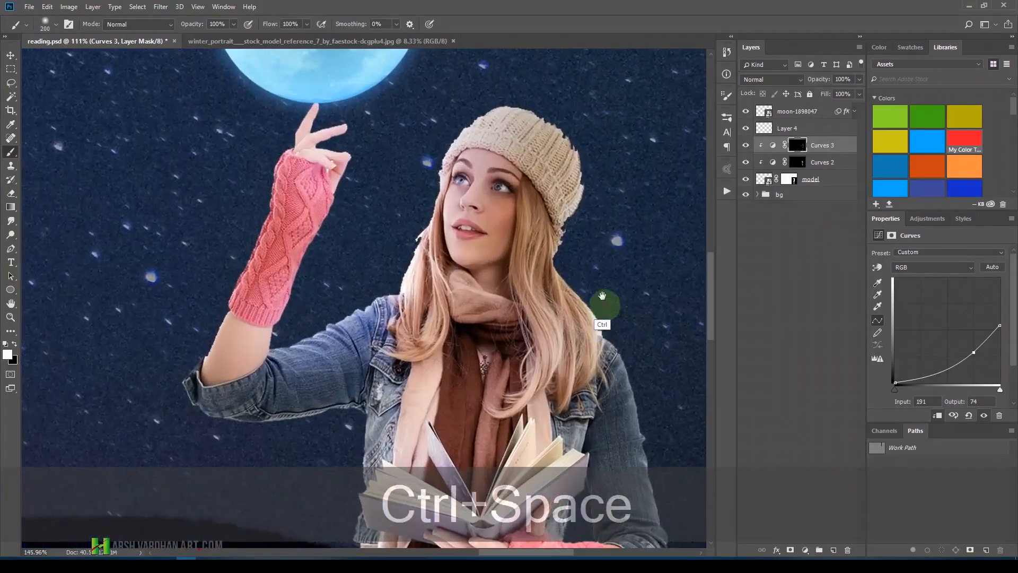
{"action": "key", "text": "bracketleft"}
{"action": "key", "text": "bracketleft"}
{"action": "key", "text": "bracketleft"}
{"action": "key", "text": "bracketleft"}
{"action": "key", "text": "bracketleft"}
{"action": "key", "text": "bracketleft"}
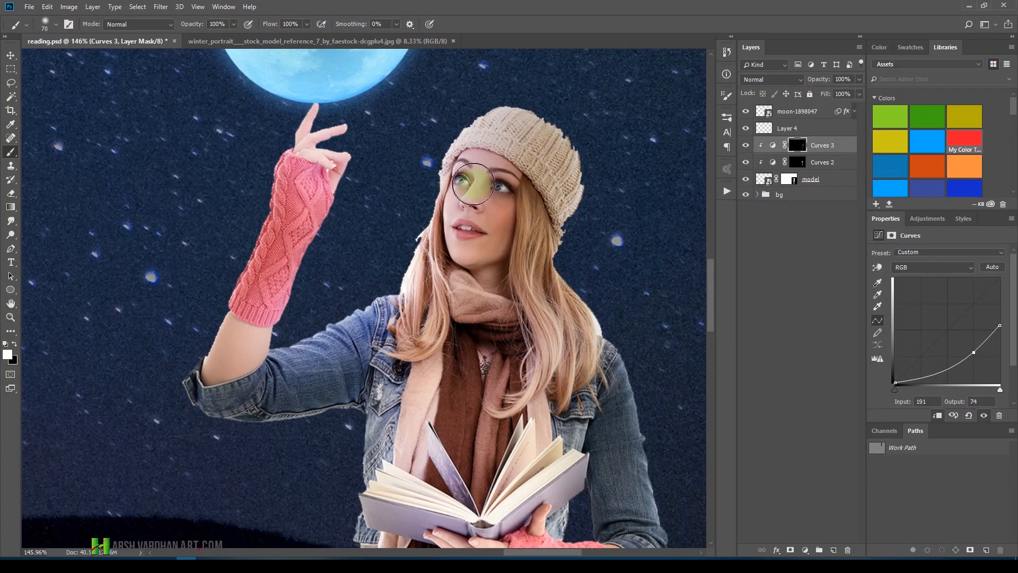
{"action": "left_click", "coordinate": [14, 345]}
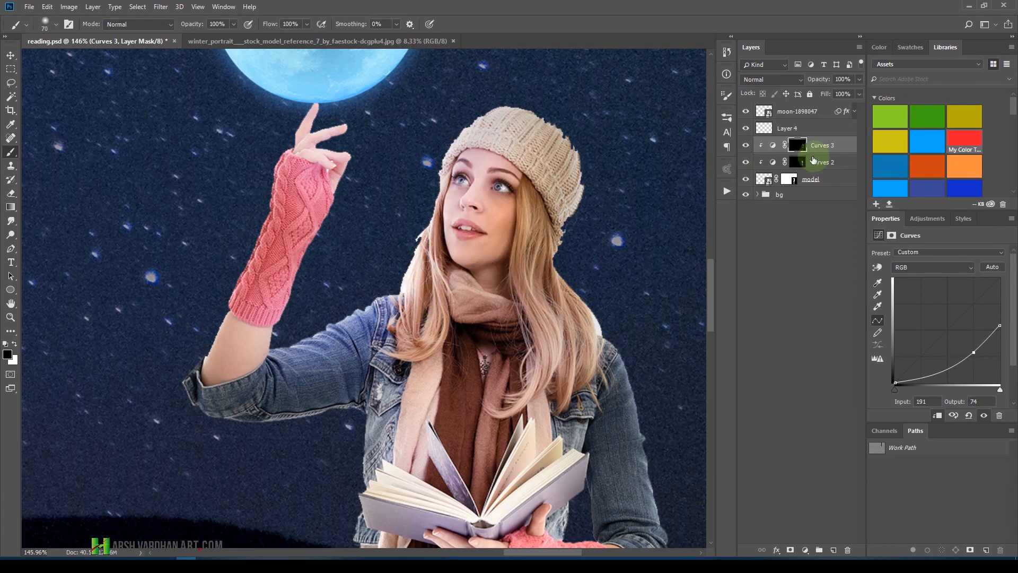
{"action": "left_click", "coordinate": [812, 160]}
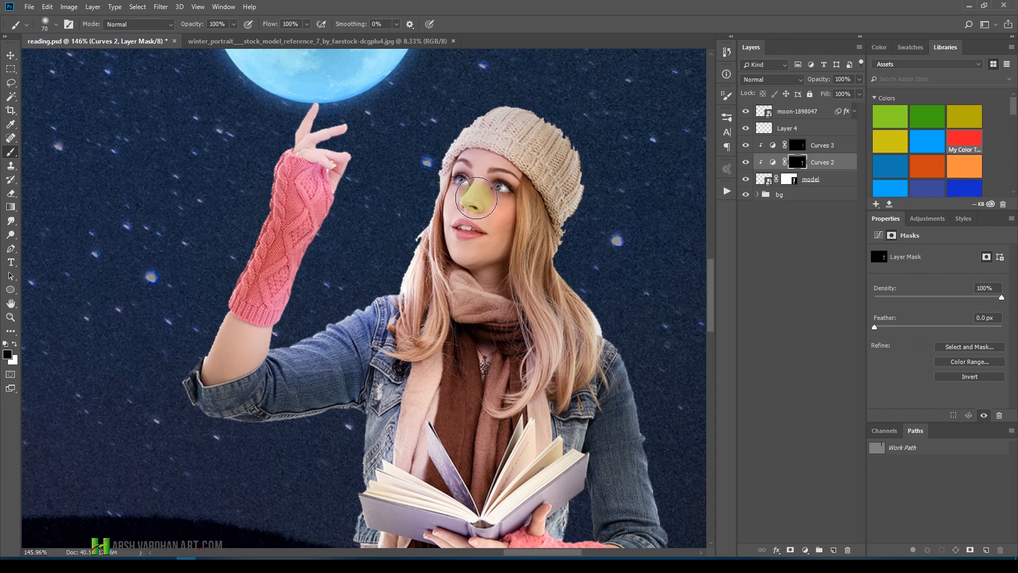
{"action": "key", "text": "x"}
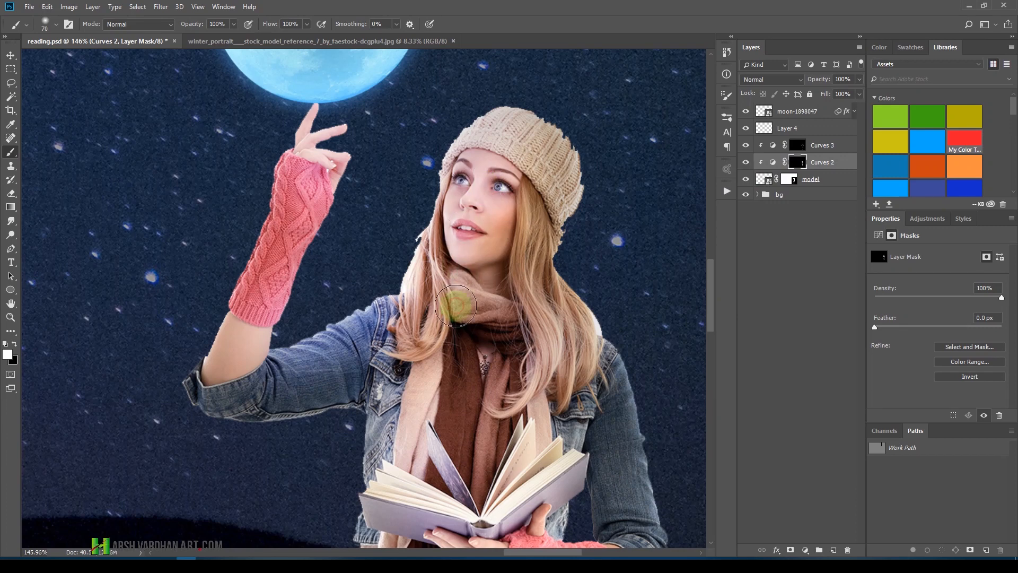
{"action": "mouse_move", "coordinate": [499, 311]}
{"action": "left_mouse_down"}
{"action": "mouse_move", "coordinate": [538, 309]}
{"action": "mouse_move", "coordinate": [550, 340]}
{"action": "mouse_move", "coordinate": [562, 329]}
{"action": "mouse_move", "coordinate": [553, 369]}
{"action": "mouse_move", "coordinate": [585, 363]}
{"action": "mouse_move", "coordinate": [547, 339]}
{"action": "mouse_move", "coordinate": [509, 405]}
{"action": "left_mouse_up"}
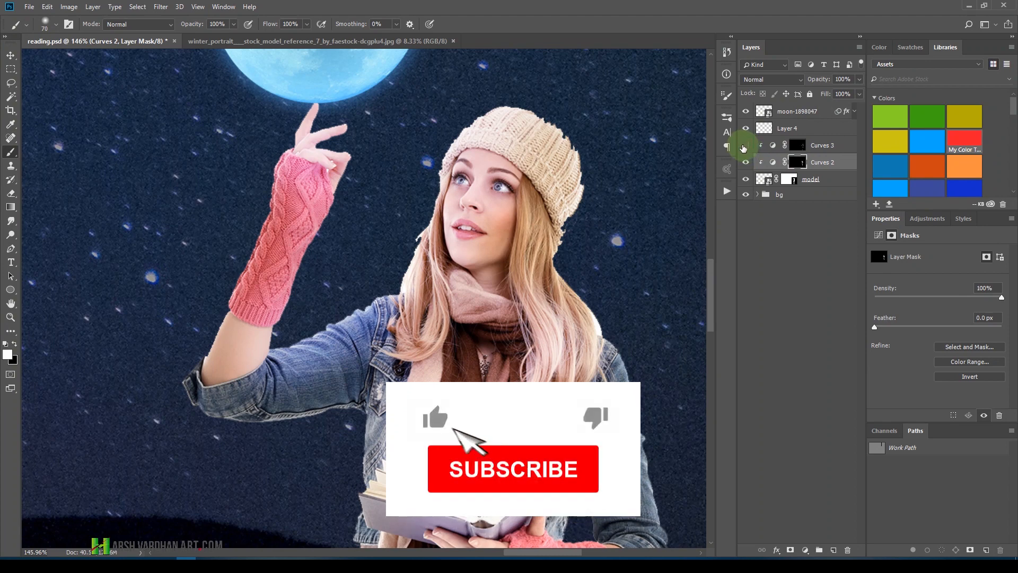
Compare the model with the Curves 2 and Curves 3 adjustments hidden and shown in the full composition.
{"action": "left_click", "coordinate": [746, 146]}
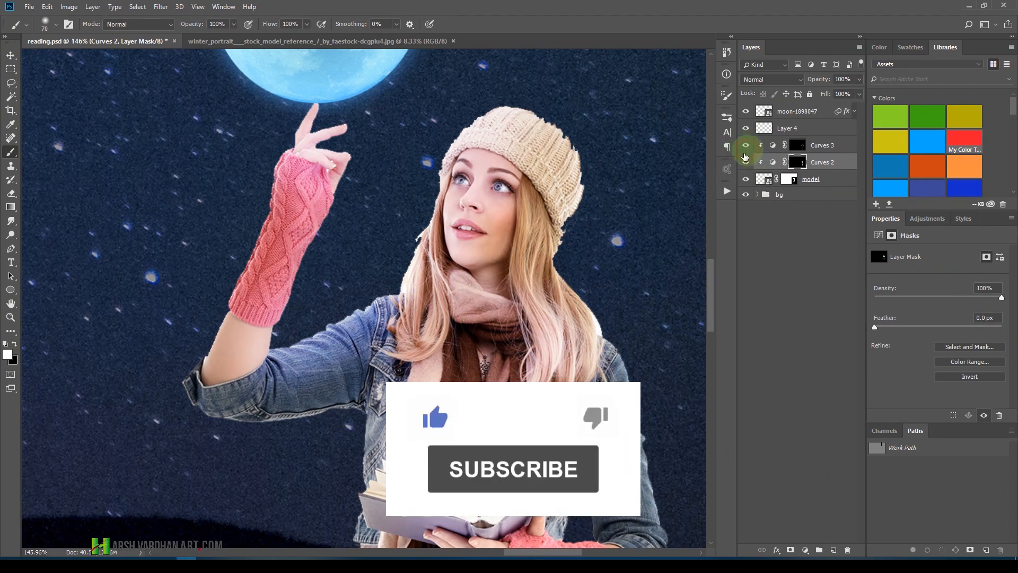
{"action": "key", "text": "ctrl+space"}
{"action": "left_click_drag", "start_coordinate": [583, 237], "coordinate": [505, 291]}
{"action": "left_click_drag", "start_coordinate": [600, 278], "coordinate": [563, 326]}
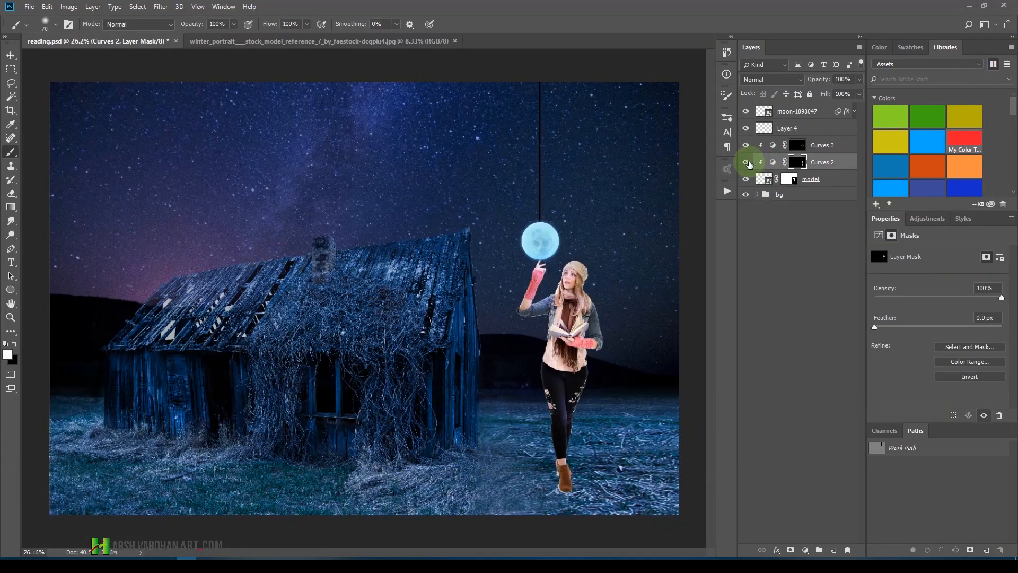
{"action": "left_click", "coordinate": [747, 162]}
{"action": "left_click", "coordinate": [746, 147]}
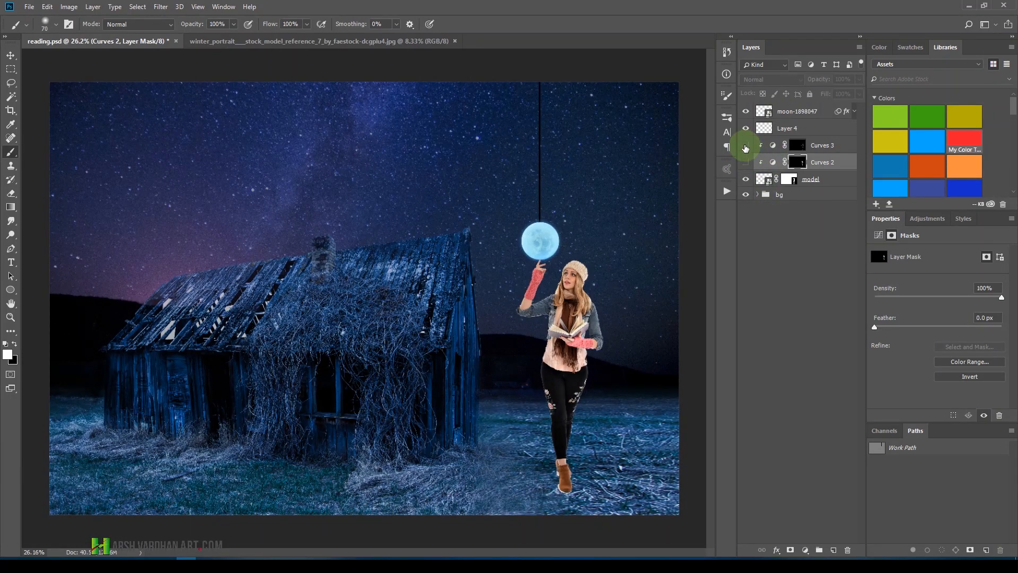
{"action": "left_click", "coordinate": [746, 162]}
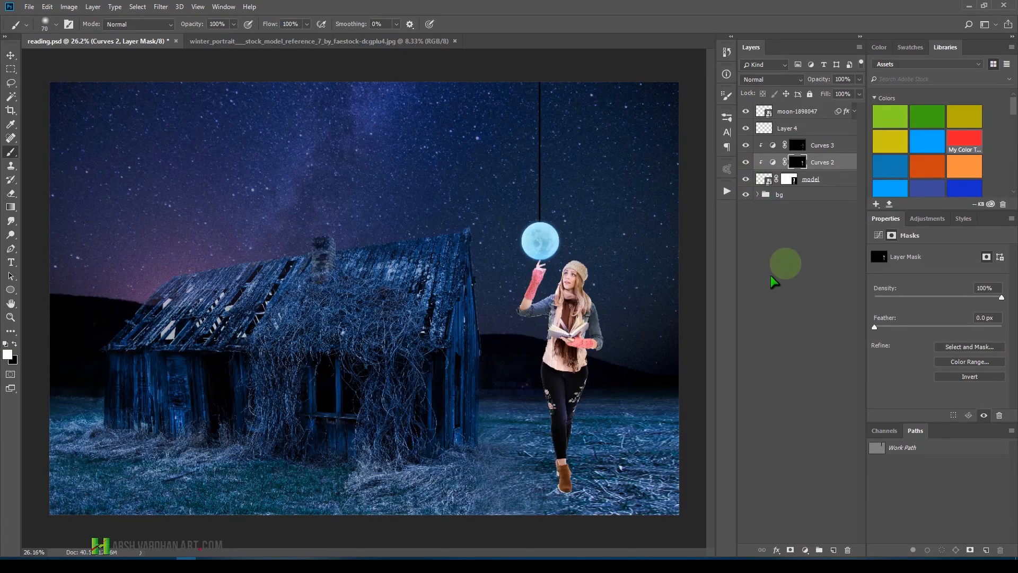
Create a new layer directly below the model layer and name it shadow.
{"action": "key", "text": "ctrl+space"}
{"action": "left_click_drag", "start_coordinate": [575, 472], "coordinate": [521, 217]}
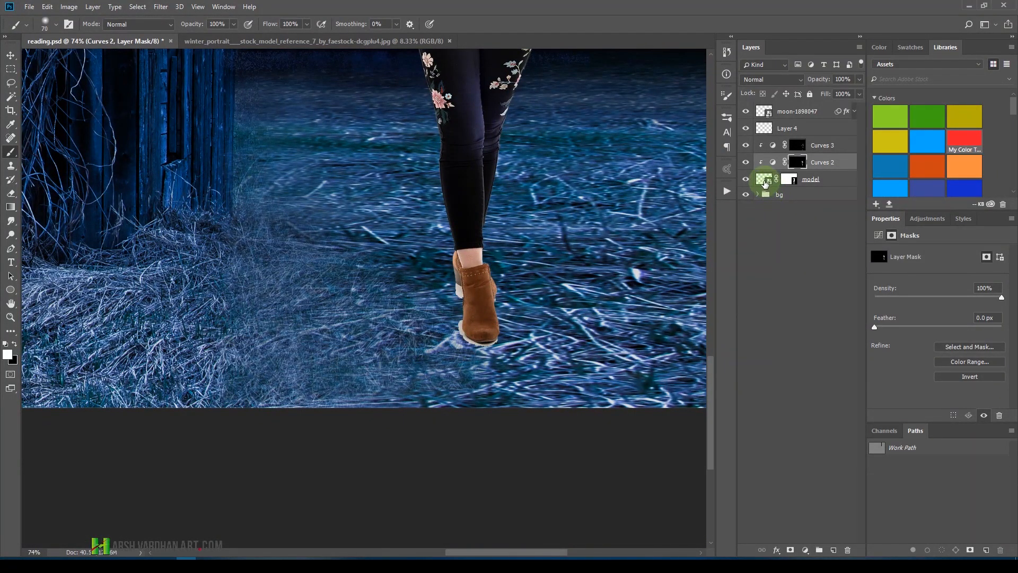
{"action": "left_click", "coordinate": [764, 180]}
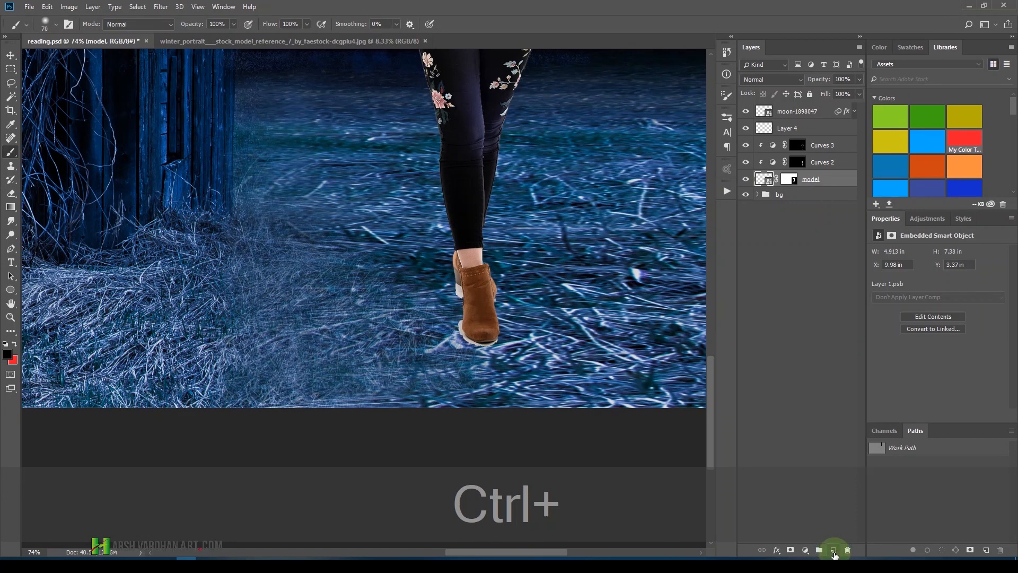
{"action": "left_click", "coordinate": [834, 552], "text": "ctrl"}
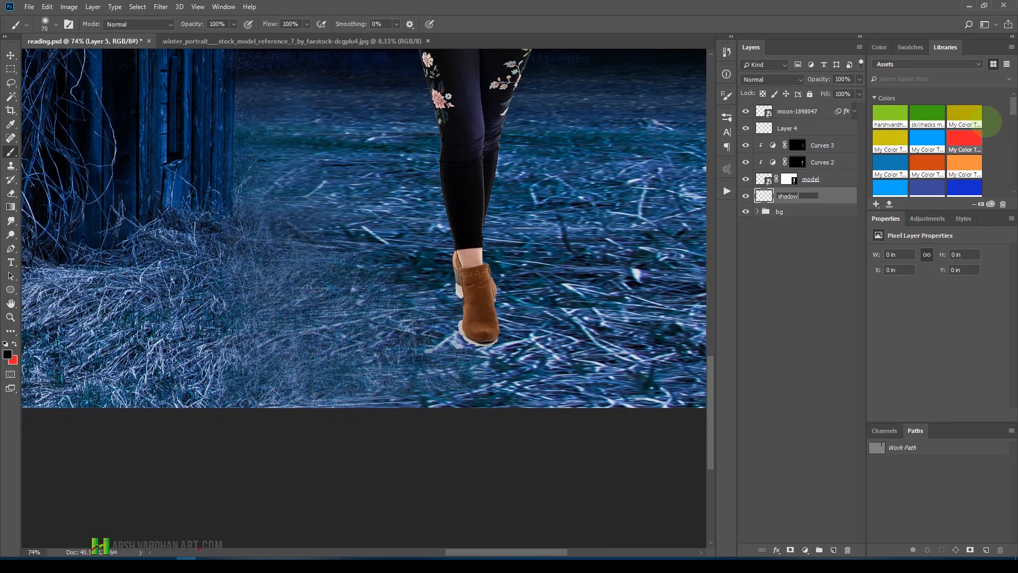
{"action": "key", "text": "Return"}
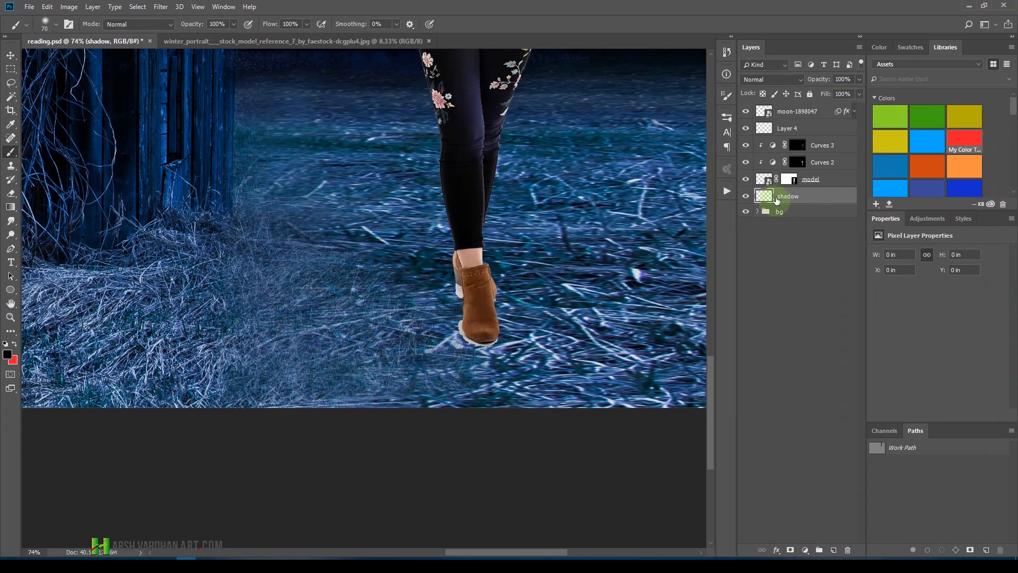
Paint black on the model layer's mask with a 15 px brush to hide the pale fringe around the boots' soles and heels.
{"action": "left_click", "coordinate": [793, 181]}
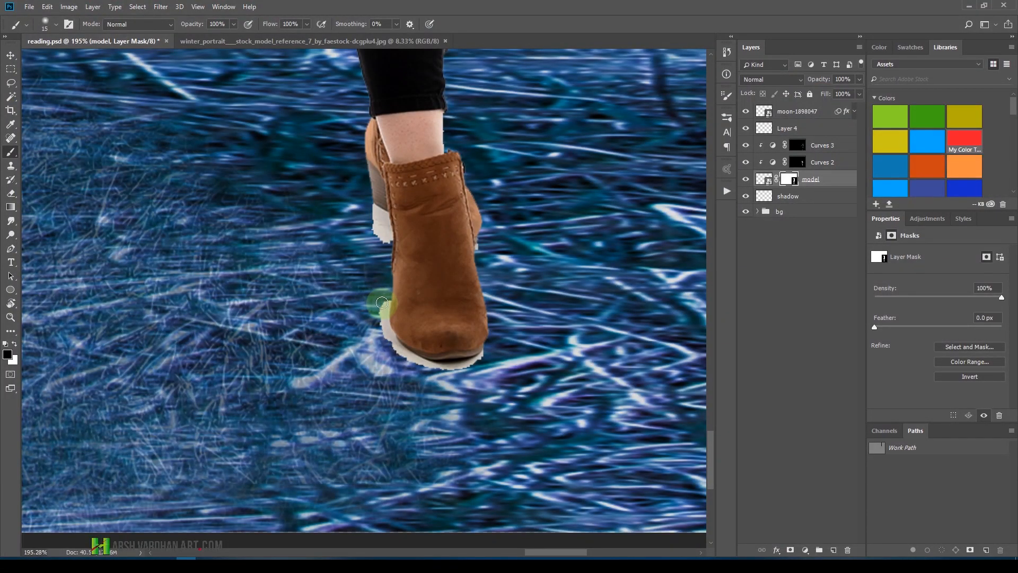
{"action": "mouse_move", "coordinate": [385, 303]}
{"action": "left_mouse_down"}
{"action": "mouse_move", "coordinate": [378, 329]}
{"action": "mouse_move", "coordinate": [376, 295]}
{"action": "mouse_move", "coordinate": [398, 352]}
{"action": "mouse_move", "coordinate": [425, 374]}
{"action": "mouse_move", "coordinate": [455, 352]}
{"action": "mouse_move", "coordinate": [482, 352]}
{"action": "mouse_move", "coordinate": [458, 369]}
{"action": "mouse_move", "coordinate": [378, 345]}
{"action": "mouse_move", "coordinate": [371, 305]}
{"action": "mouse_move", "coordinate": [379, 334]}
{"action": "mouse_move", "coordinate": [386, 298]}
{"action": "mouse_move", "coordinate": [364, 268]}
{"action": "mouse_move", "coordinate": [371, 200]}
{"action": "mouse_move", "coordinate": [374, 239]}
{"action": "mouse_move", "coordinate": [380, 212]}
{"action": "mouse_move", "coordinate": [393, 254]}
{"action": "left_mouse_up"}
{"action": "key", "text": "bracketleft"}
{"action": "key", "text": "bracketleft"}
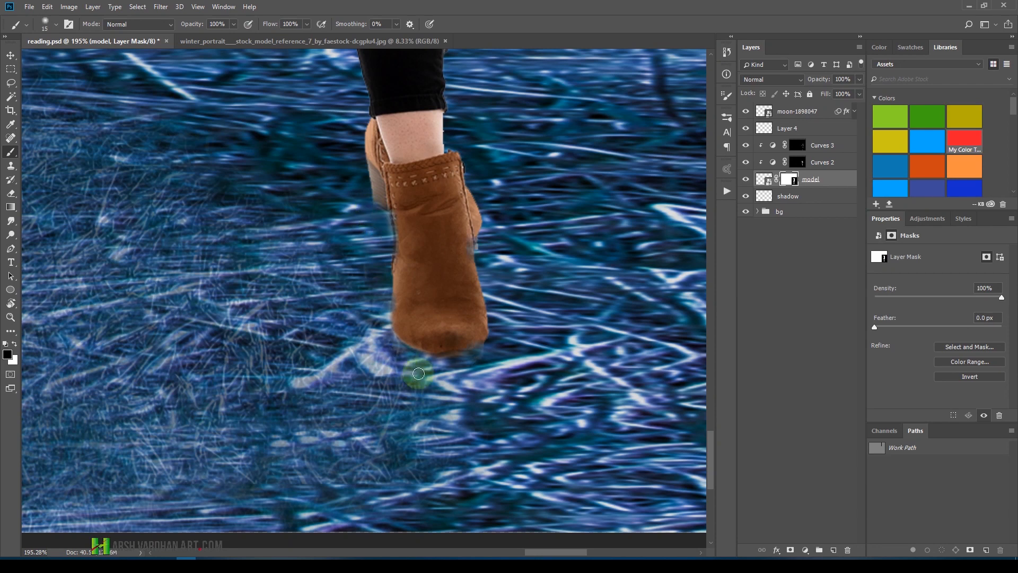
{"action": "key", "text": "bracketright"}
{"action": "key", "text": "space"}
{"action": "left_click_drag", "start_coordinate": [531, 302], "coordinate": [518, 421]}
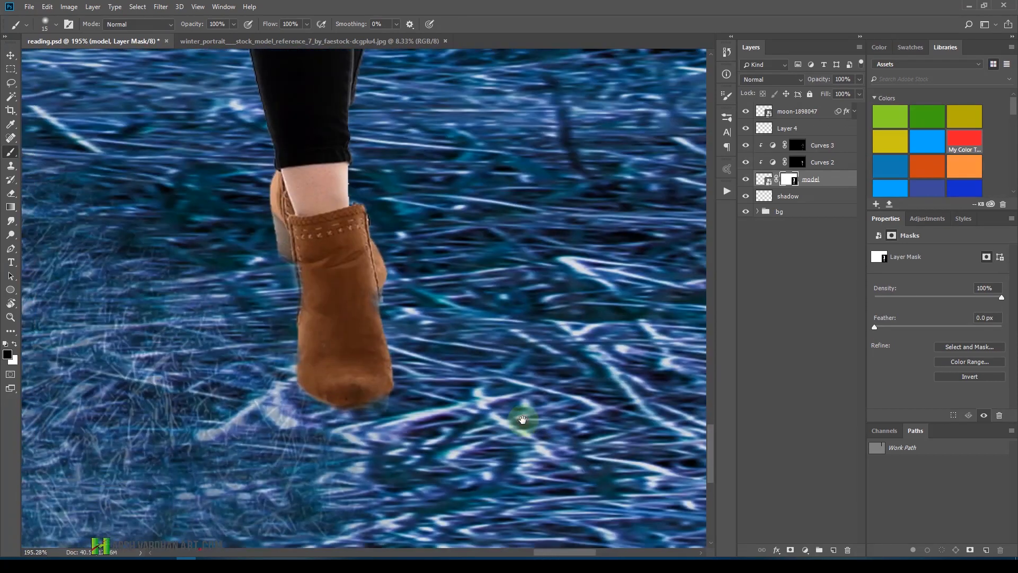
{"action": "left_click_drag", "start_coordinate": [387, 272], "coordinate": [437, 323]}
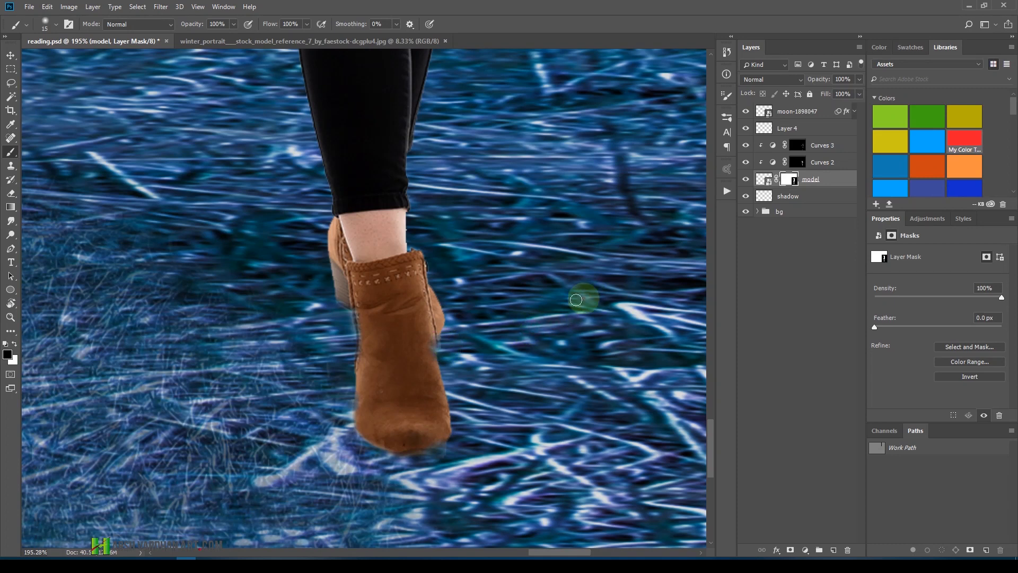
Paint a small black contact shadow under the toe of the brown boot on the shadow layer.
{"action": "left_click", "coordinate": [788, 196]}
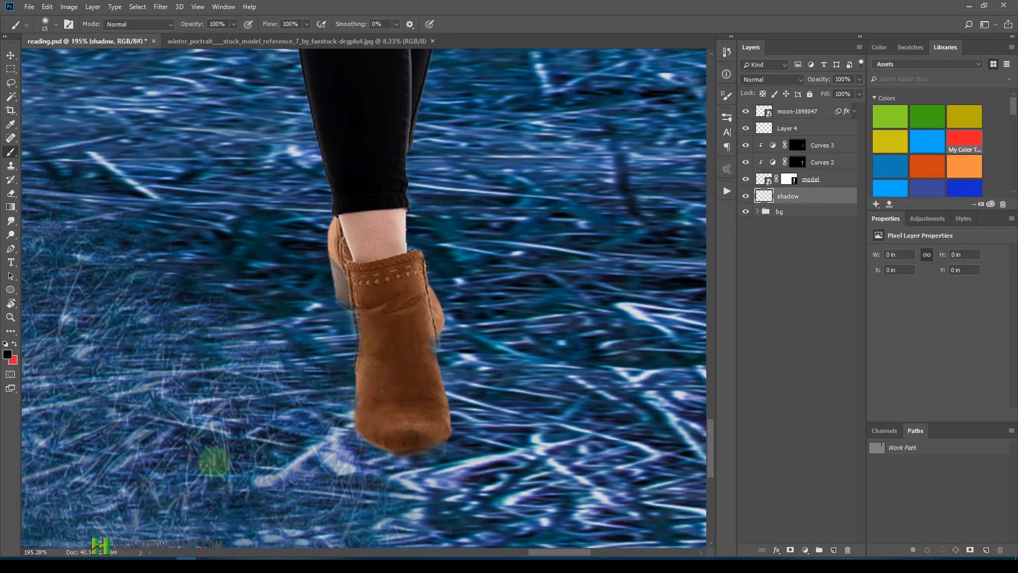
{"action": "left_click_drag", "start_coordinate": [456, 242], "coordinate": [451, 120]}
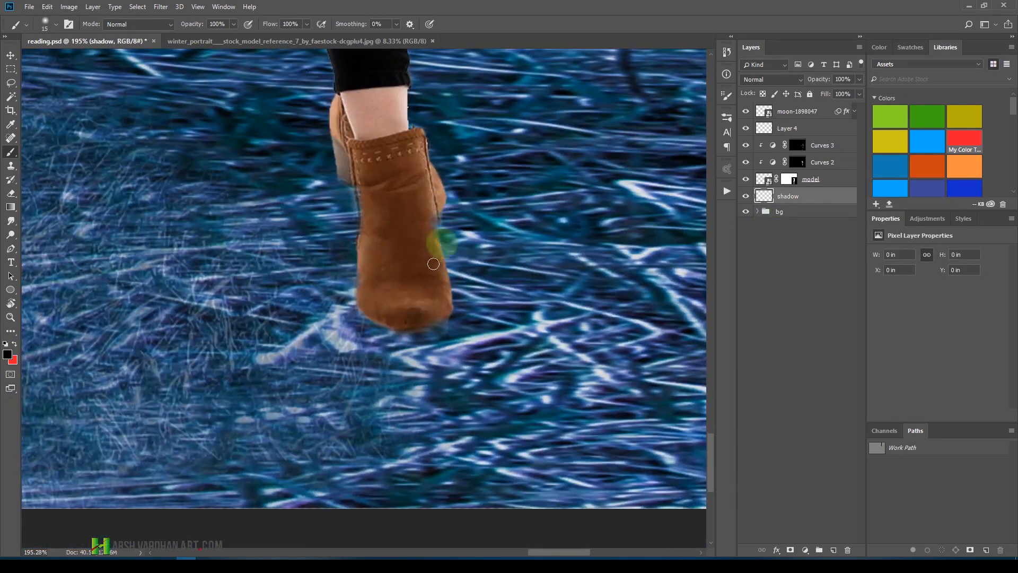
{"action": "key", "text": "bracketright"}
{"action": "key", "text": "bracketright"}
{"action": "key", "text": "bracketright"}
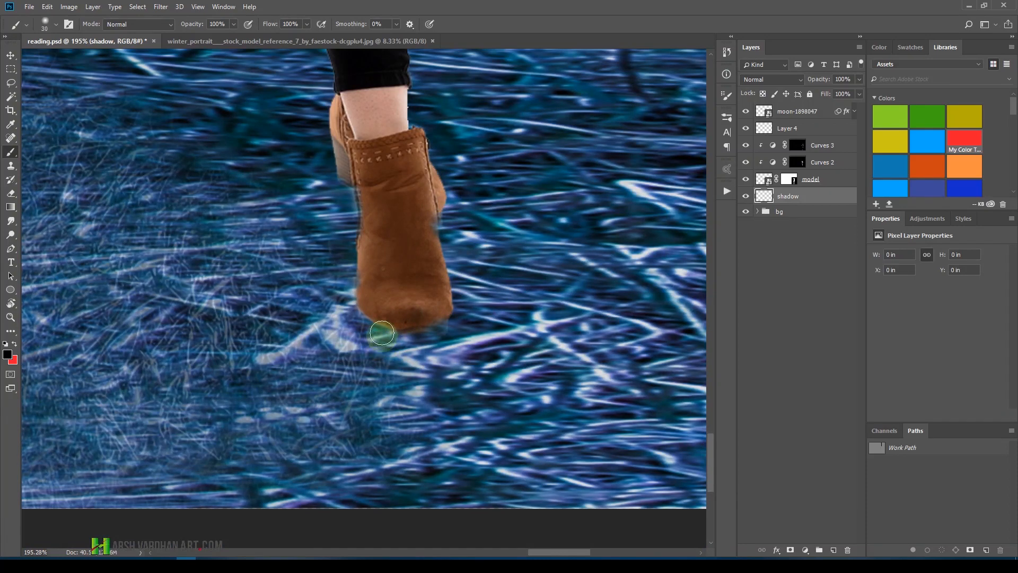
{"action": "mouse_move", "coordinate": [367, 314]}
{"action": "left_mouse_down"}
{"action": "mouse_move", "coordinate": [441, 322]}
{"action": "mouse_move", "coordinate": [359, 325]}
{"action": "mouse_move", "coordinate": [368, 300]}
{"action": "left_mouse_up"}
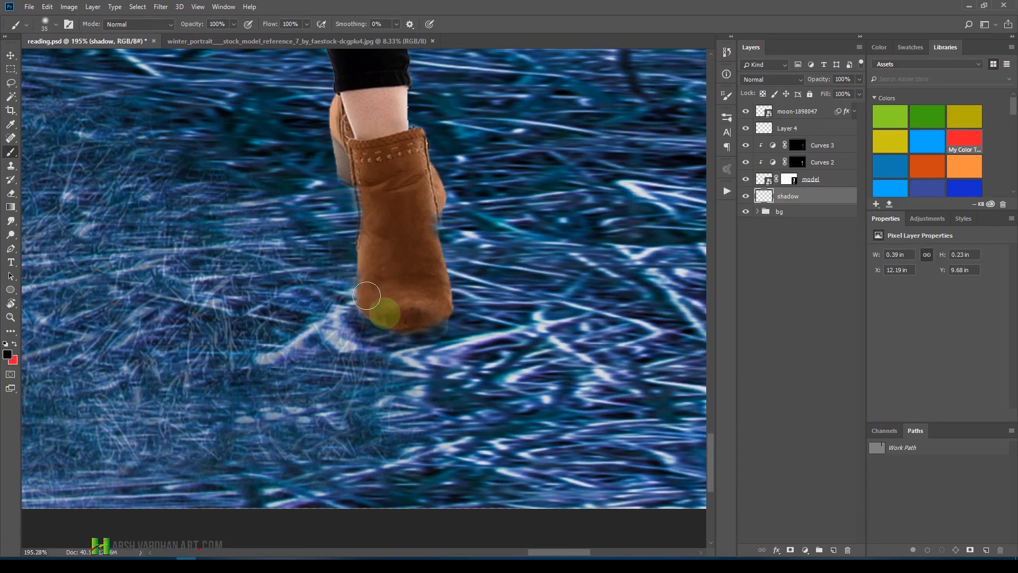
Paint a larger soft black cast shadow from the boot across the grass beside it on the shadow layer.
{"action": "key", "text": "ctrl+space"}
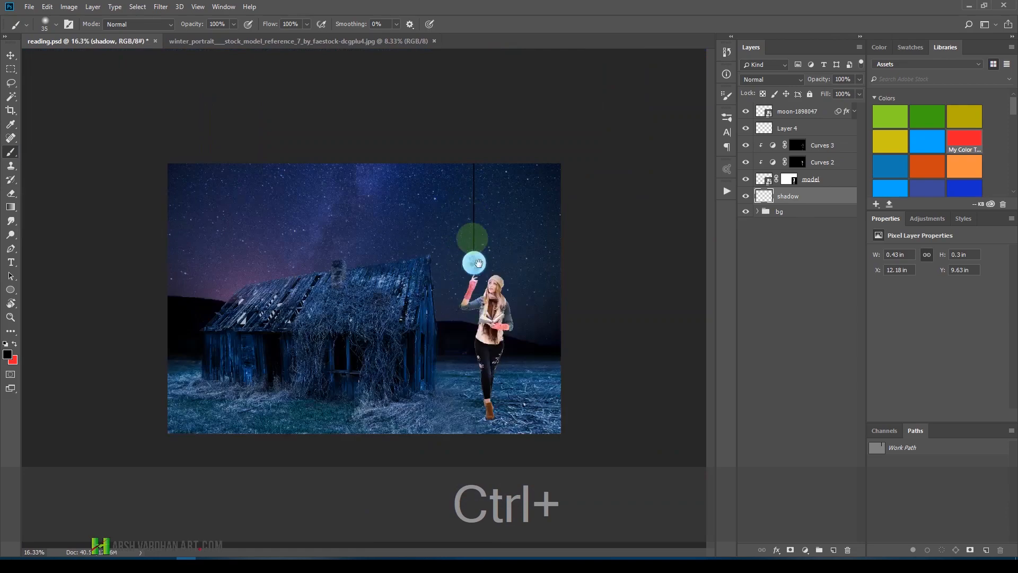
{"action": "left_click_drag", "start_coordinate": [511, 374], "coordinate": [568, 377]}
{"action": "left_click_drag", "start_coordinate": [557, 332], "coordinate": [532, 214]}
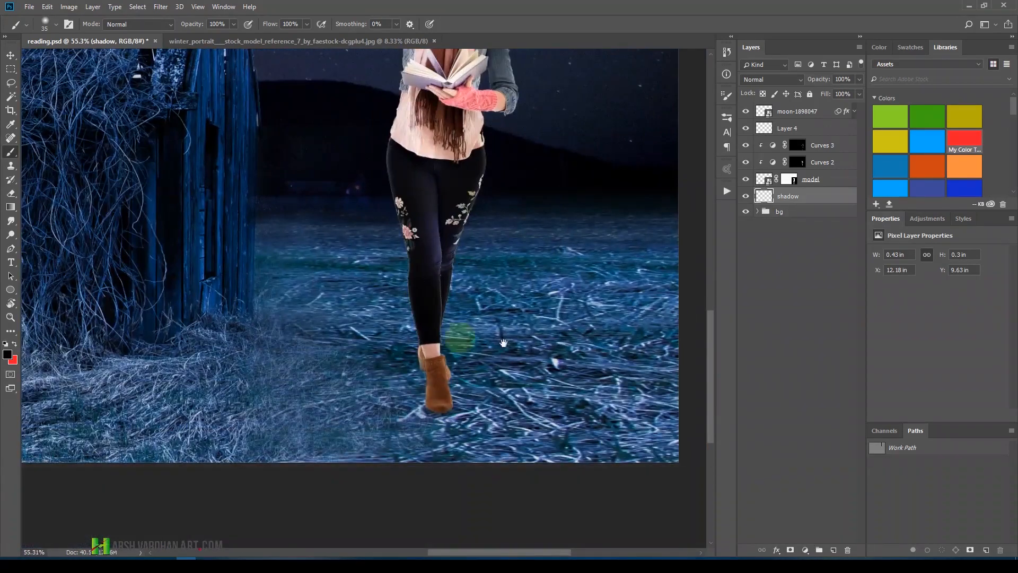
{"action": "left_click_drag", "start_coordinate": [455, 422], "coordinate": [462, 382]}
{"action": "key", "text": "bracketright"}
{"action": "key", "text": "bracketright"}
{"action": "key", "text": "bracketright"}
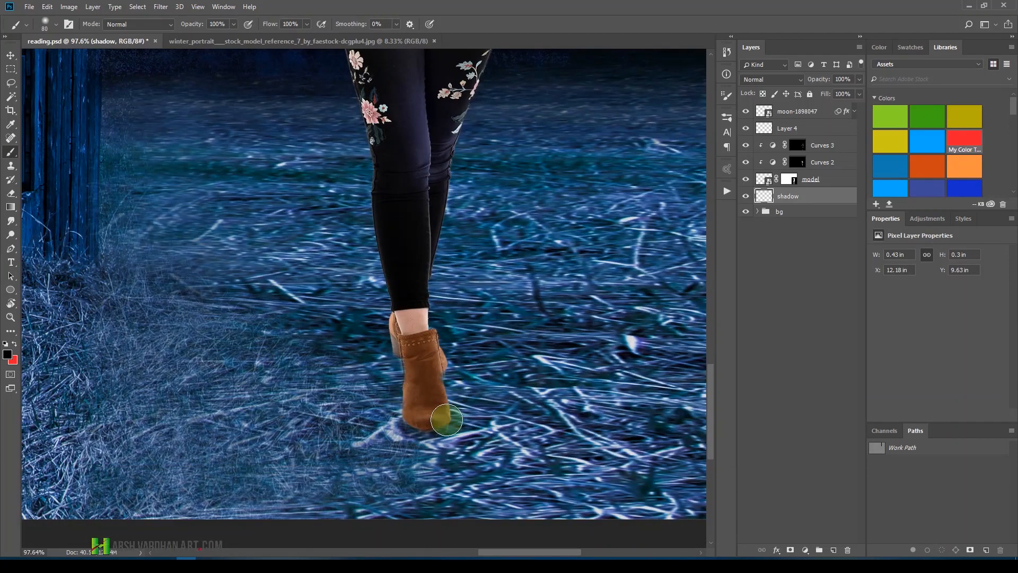
{"action": "mouse_move", "coordinate": [447, 420]}
{"action": "left_mouse_down"}
{"action": "mouse_move", "coordinate": [483, 421]}
{"action": "mouse_move", "coordinate": [458, 377]}
{"action": "mouse_move", "coordinate": [502, 434]}
{"action": "mouse_move", "coordinate": [520, 416]}
{"action": "mouse_move", "coordinate": [493, 442]}
{"action": "mouse_move", "coordinate": [405, 439]}
{"action": "mouse_move", "coordinate": [469, 412]}
{"action": "mouse_move", "coordinate": [405, 358]}
{"action": "mouse_move", "coordinate": [574, 420]}
{"action": "mouse_move", "coordinate": [638, 383]}
{"action": "mouse_move", "coordinate": [478, 377]}
{"action": "mouse_move", "coordinate": [705, 406]}
{"action": "mouse_move", "coordinate": [469, 413]}
{"action": "mouse_move", "coordinate": [570, 429]}
{"action": "mouse_move", "coordinate": [498, 411]}
{"action": "mouse_move", "coordinate": [591, 411]}
{"action": "mouse_move", "coordinate": [469, 378]}
{"action": "mouse_move", "coordinate": [587, 380]}
{"action": "mouse_move", "coordinate": [458, 354]}
{"action": "mouse_move", "coordinate": [614, 383]}
{"action": "left_mouse_up"}
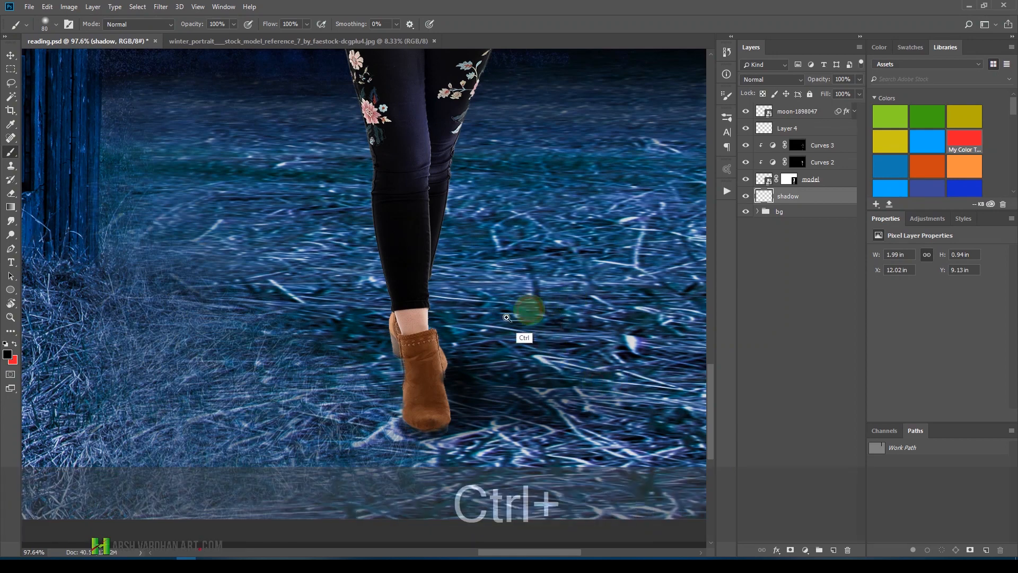
Darken the foreground grass across the full image width with a 300 px soft black brush on the shadow layer.
{"action": "left_click_drag", "start_coordinate": [530, 310], "coordinate": [467, 339]}
{"action": "mouse_move", "coordinate": [496, 419]}
{"action": "left_mouse_down"}
{"action": "mouse_move", "coordinate": [568, 428]}
{"action": "mouse_move", "coordinate": [511, 415]}
{"action": "mouse_move", "coordinate": [553, 440]}
{"action": "mouse_move", "coordinate": [529, 438]}
{"action": "mouse_move", "coordinate": [534, 430]}
{"action": "mouse_move", "coordinate": [610, 453]}
{"action": "mouse_move", "coordinate": [525, 441]}
{"action": "mouse_move", "coordinate": [598, 454]}
{"action": "mouse_move", "coordinate": [539, 446]}
{"action": "mouse_move", "coordinate": [522, 432]}
{"action": "mouse_move", "coordinate": [648, 462]}
{"action": "mouse_move", "coordinate": [609, 467]}
{"action": "mouse_move", "coordinate": [626, 457]}
{"action": "mouse_move", "coordinate": [563, 435]}
{"action": "mouse_move", "coordinate": [606, 429]}
{"action": "mouse_move", "coordinate": [615, 438]}
{"action": "mouse_move", "coordinate": [560, 445]}
{"action": "mouse_move", "coordinate": [622, 456]}
{"action": "mouse_move", "coordinate": [601, 455]}
{"action": "mouse_move", "coordinate": [628, 446]}
{"action": "mouse_move", "coordinate": [547, 445]}
{"action": "mouse_move", "coordinate": [434, 410]}
{"action": "mouse_move", "coordinate": [433, 322]}
{"action": "mouse_move", "coordinate": [433, 360]}
{"action": "mouse_move", "coordinate": [431, 346]}
{"action": "mouse_move", "coordinate": [400, 422]}
{"action": "mouse_move", "coordinate": [203, 423]}
{"action": "mouse_move", "coordinate": [233, 408]}
{"action": "mouse_move", "coordinate": [166, 429]}
{"action": "mouse_move", "coordinate": [192, 409]}
{"action": "mouse_move", "coordinate": [140, 416]}
{"action": "mouse_move", "coordinate": [167, 393]}
{"action": "mouse_move", "coordinate": [102, 412]}
{"action": "mouse_move", "coordinate": [183, 384]}
{"action": "mouse_move", "coordinate": [84, 426]}
{"action": "mouse_move", "coordinate": [203, 398]}
{"action": "mouse_move", "coordinate": [221, 408]}
{"action": "mouse_move", "coordinate": [208, 364]}
{"action": "mouse_move", "coordinate": [234, 382]}
{"action": "mouse_move", "coordinate": [270, 350]}
{"action": "mouse_move", "coordinate": [292, 388]}
{"action": "mouse_move", "coordinate": [242, 425]}
{"action": "mouse_move", "coordinate": [122, 460]}
{"action": "mouse_move", "coordinate": [100, 448]}
{"action": "left_mouse_up"}
{"action": "key", "text": "]"}
{"action": "key", "text": "bracketright"}
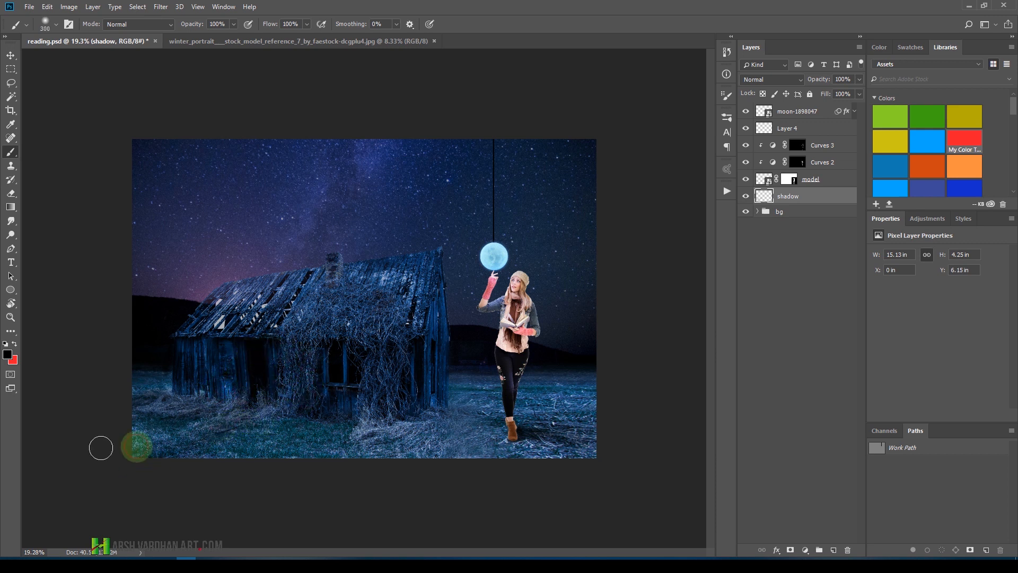
{"action": "mouse_move", "coordinate": [300, 416]}
{"action": "left_mouse_down"}
{"action": "mouse_move", "coordinate": [166, 459]}
{"action": "mouse_move", "coordinate": [281, 418]}
{"action": "mouse_move", "coordinate": [303, 421]}
{"action": "mouse_move", "coordinate": [81, 420]}
{"action": "mouse_move", "coordinate": [213, 409]}
{"action": "mouse_move", "coordinate": [101, 425]}
{"action": "mouse_move", "coordinate": [177, 384]}
{"action": "mouse_move", "coordinate": [104, 394]}
{"action": "mouse_move", "coordinate": [111, 385]}
{"action": "mouse_move", "coordinate": [171, 387]}
{"action": "mouse_move", "coordinate": [89, 400]}
{"action": "mouse_move", "coordinate": [180, 374]}
{"action": "mouse_move", "coordinate": [188, 360]}
{"action": "mouse_move", "coordinate": [166, 396]}
{"action": "mouse_move", "coordinate": [173, 382]}
{"action": "mouse_move", "coordinate": [126, 401]}
{"action": "mouse_move", "coordinate": [188, 387]}
{"action": "mouse_move", "coordinate": [215, 394]}
{"action": "mouse_move", "coordinate": [134, 443]}
{"action": "mouse_move", "coordinate": [215, 402]}
{"action": "mouse_move", "coordinate": [103, 467]}
{"action": "mouse_move", "coordinate": [281, 418]}
{"action": "mouse_move", "coordinate": [190, 485]}
{"action": "mouse_move", "coordinate": [336, 422]}
{"action": "mouse_move", "coordinate": [291, 449]}
{"action": "mouse_move", "coordinate": [328, 452]}
{"action": "mouse_move", "coordinate": [342, 438]}
{"action": "mouse_move", "coordinate": [291, 473]}
{"action": "mouse_move", "coordinate": [375, 422]}
{"action": "mouse_move", "coordinate": [336, 336]}
{"action": "mouse_move", "coordinate": [369, 312]}
{"action": "mouse_move", "coordinate": [339, 337]}
{"action": "mouse_move", "coordinate": [332, 327]}
{"action": "mouse_move", "coordinate": [235, 367]}
{"action": "mouse_move", "coordinate": [256, 357]}
{"action": "mouse_move", "coordinate": [217, 363]}
{"action": "mouse_move", "coordinate": [407, 351]}
{"action": "mouse_move", "coordinate": [413, 323]}
{"action": "mouse_move", "coordinate": [419, 404]}
{"action": "mouse_move", "coordinate": [533, 446]}
{"action": "mouse_move", "coordinate": [540, 464]}
{"action": "mouse_move", "coordinate": [584, 463]}
{"action": "mouse_move", "coordinate": [558, 451]}
{"action": "mouse_move", "coordinate": [632, 465]}
{"action": "mouse_move", "coordinate": [594, 453]}
{"action": "mouse_move", "coordinate": [605, 438]}
{"action": "mouse_move", "coordinate": [673, 461]}
{"action": "mouse_move", "coordinate": [595, 435]}
{"action": "mouse_move", "coordinate": [698, 490]}
{"action": "mouse_move", "coordinate": [666, 486]}
{"action": "mouse_move", "coordinate": [689, 469]}
{"action": "mouse_move", "coordinate": [701, 409]}
{"action": "left_mouse_up"}
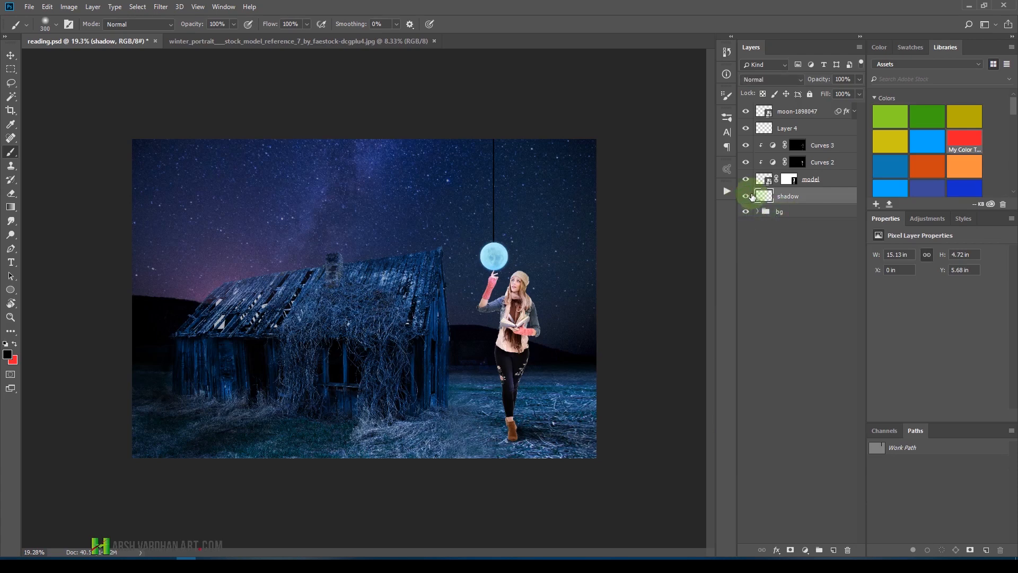
Toggle the shadow layer's visibility to compare the scene with and without it, leaving it shown.
{"action": "left_click", "coordinate": [749, 197]}
{"action": "left_click", "coordinate": [748, 197]}
{"action": "left_click", "coordinate": [747, 197]}
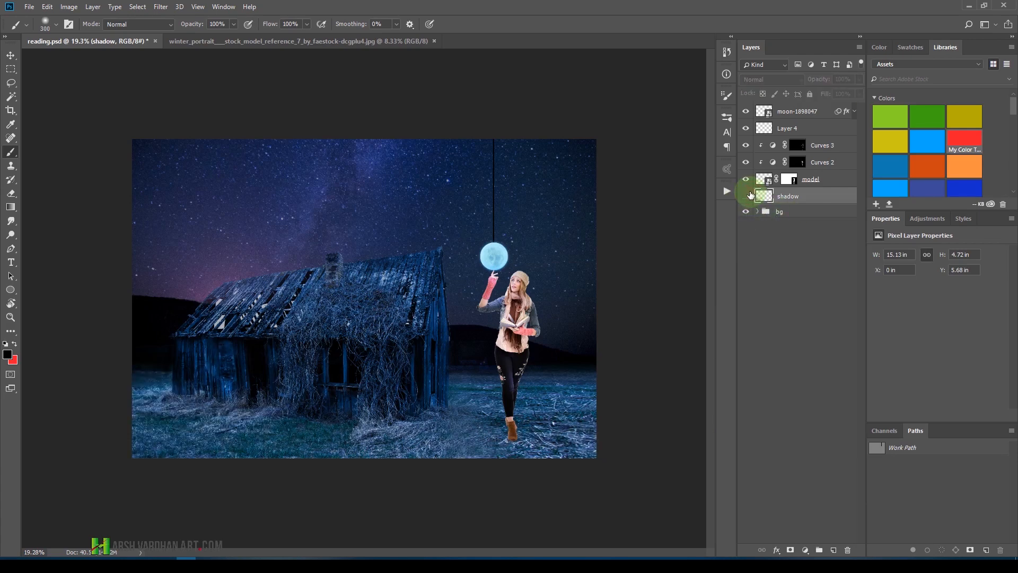
{"action": "left_click", "coordinate": [747, 197]}
Paint white on the Curves 3 mask over the lower shirt, the book and the glove holding it.
{"action": "key", "text": "ctrl+space"}
{"action": "left_click_drag", "start_coordinate": [517, 328], "coordinate": [517, 327]}
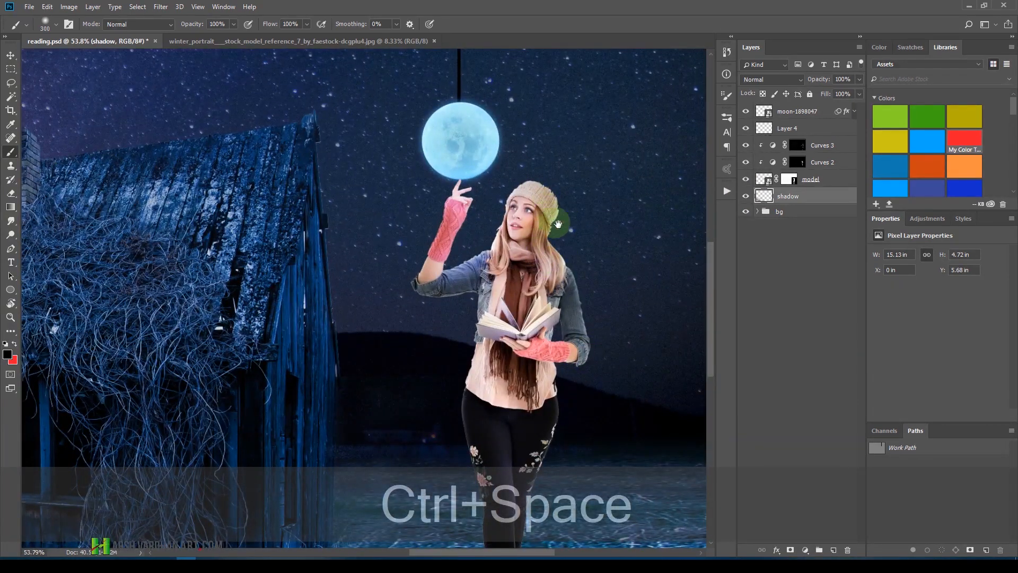
{"action": "key", "text": "ctrl+space"}
{"action": "left_click_drag", "start_coordinate": [558, 224], "coordinate": [564, 178]}
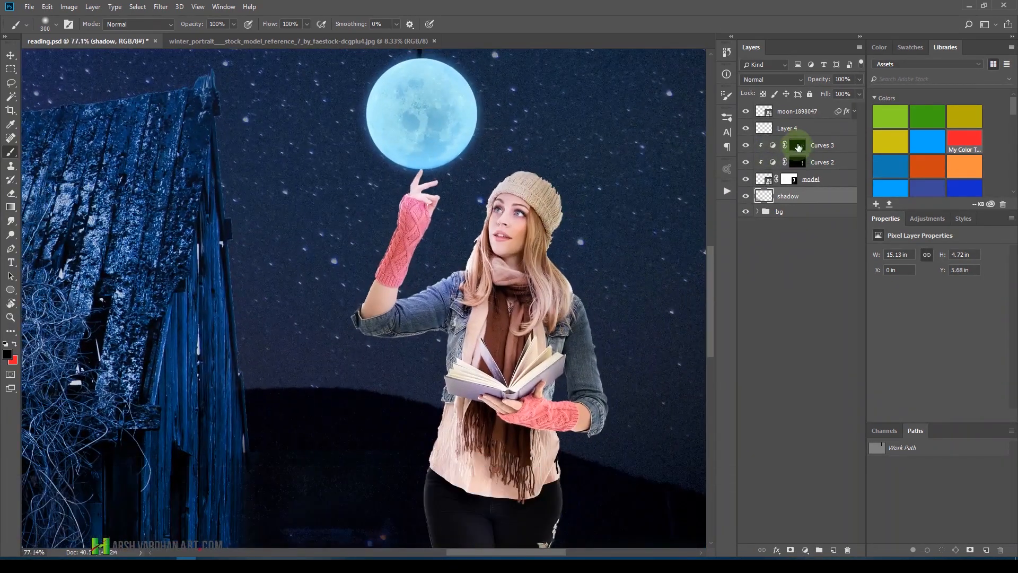
{"action": "left_click", "coordinate": [796, 148]}
{"action": "key", "text": "bracketleft"}
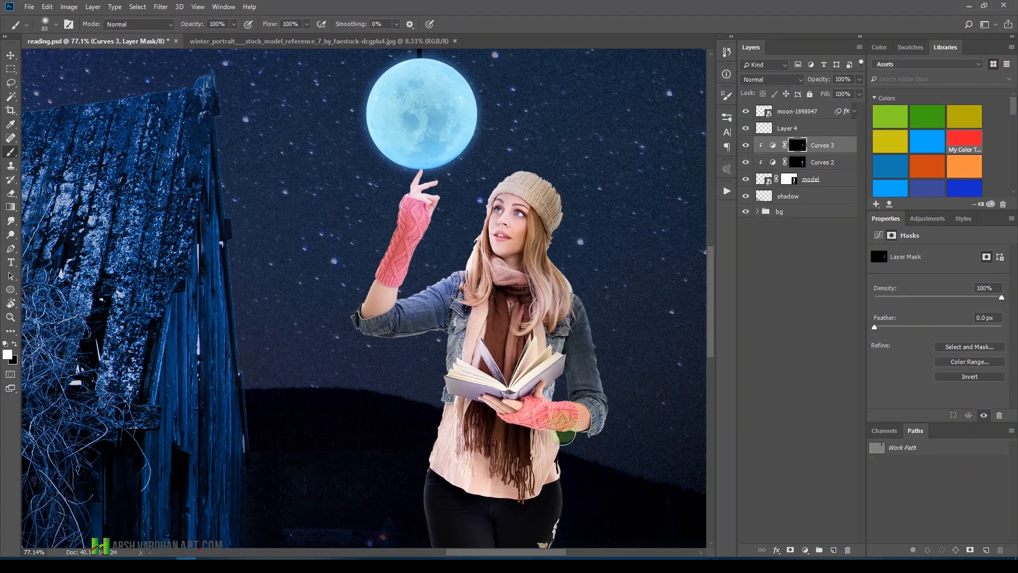
{"action": "left_click_drag", "start_coordinate": [548, 476], "coordinate": [546, 491]}
{"action": "left_click_drag", "start_coordinate": [545, 443], "coordinate": [543, 442]}
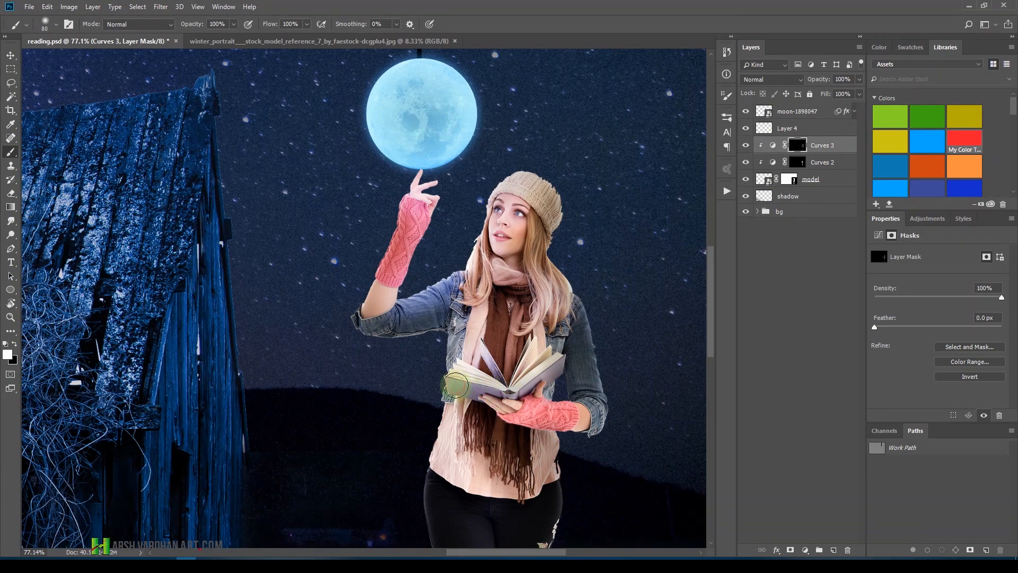
{"action": "left_click_drag", "start_coordinate": [533, 394], "coordinate": [554, 415]}
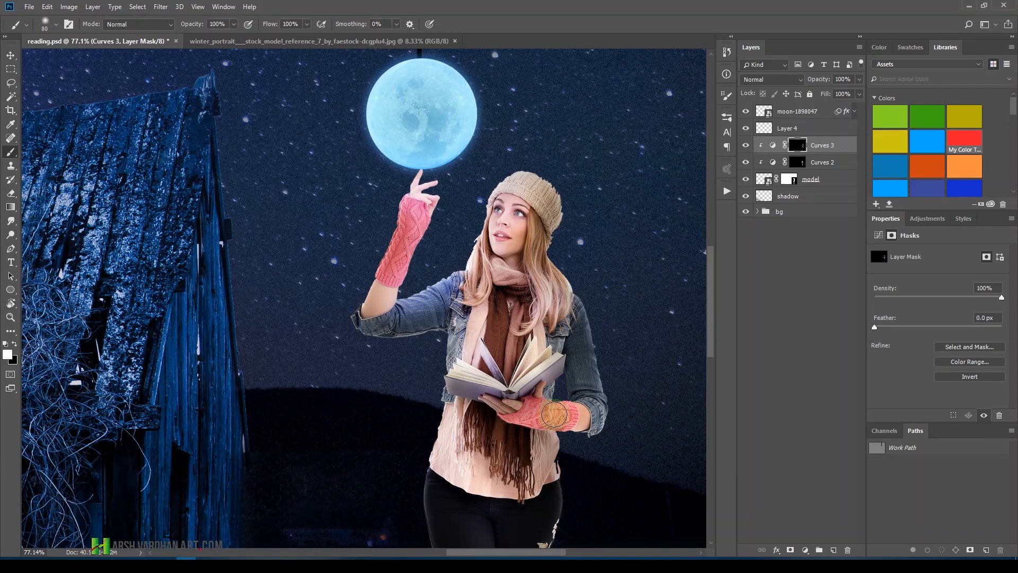
{"action": "left_click", "coordinate": [548, 410]}
{"action": "left_click", "coordinate": [519, 385]}
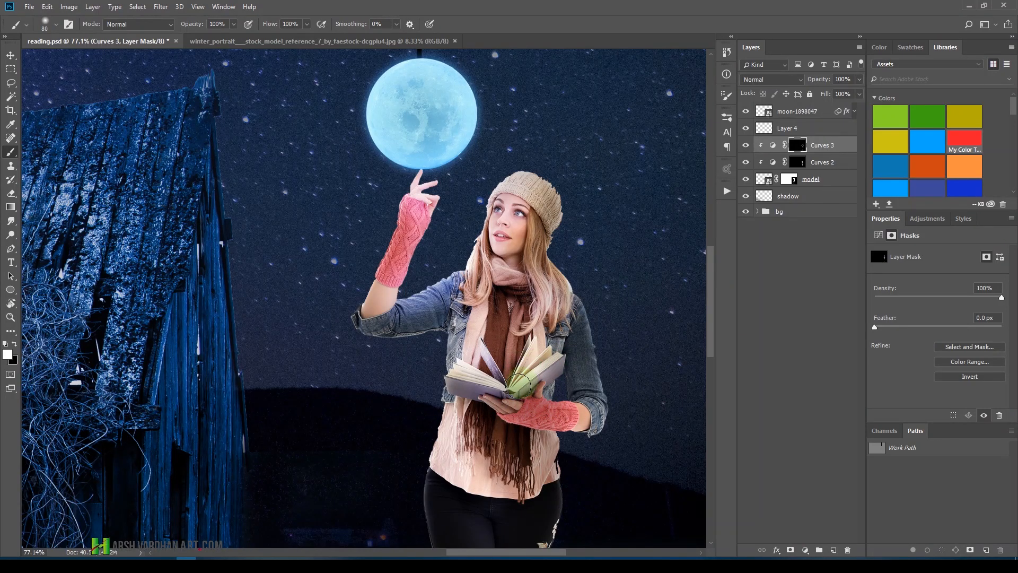
Extend the Curves 3 mask over the lower glove, the scarf fringe and the shirt hem.
{"action": "scroll", "coordinate": [545, 411], "scroll_direction": "down", "scroll_amount": 5}
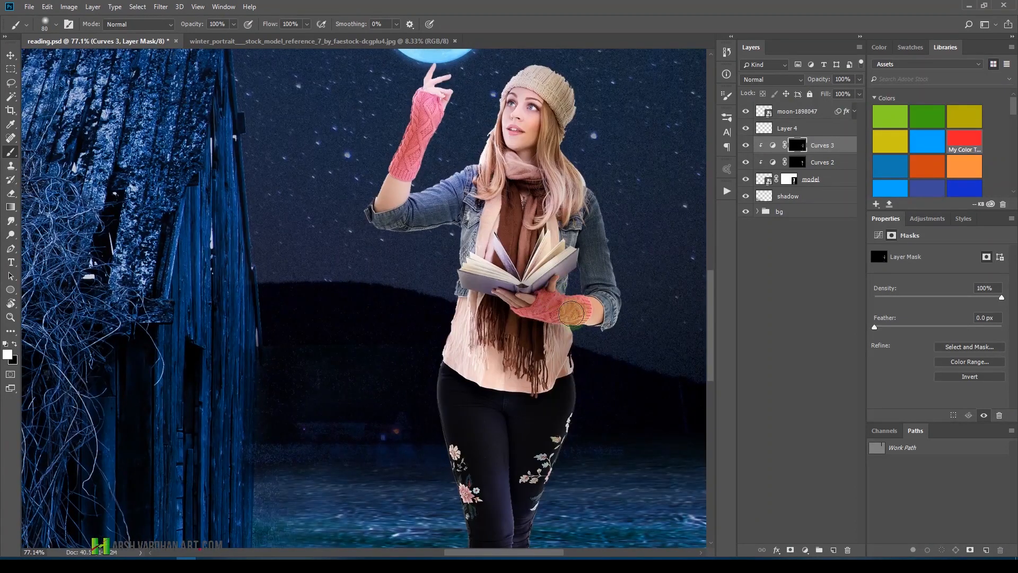
{"action": "left_click", "coordinate": [548, 332]}
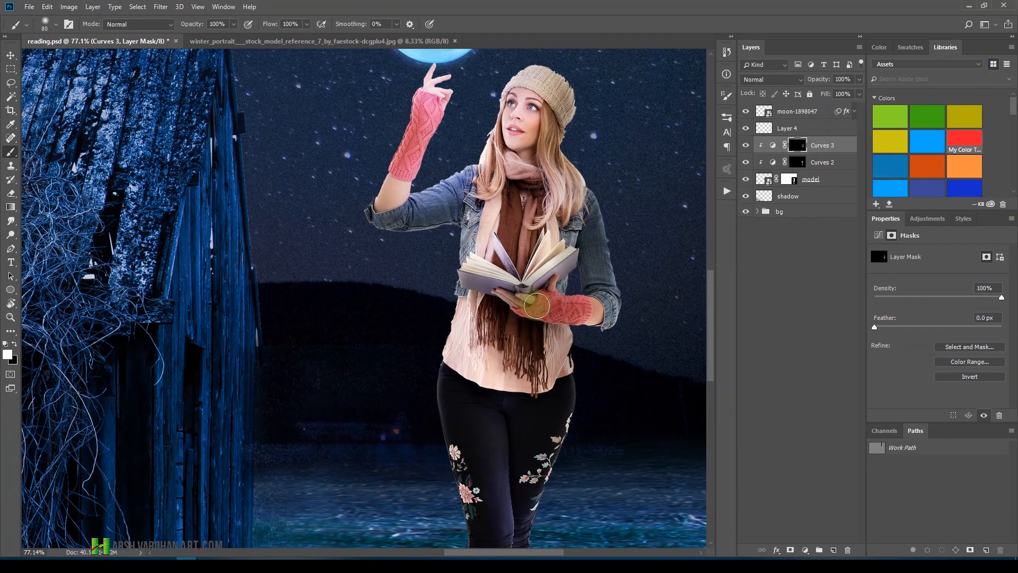
{"action": "mouse_move", "coordinate": [525, 337]}
{"action": "left_mouse_down"}
{"action": "mouse_move", "coordinate": [509, 402]}
{"action": "mouse_move", "coordinate": [475, 354]}
{"action": "left_mouse_up"}
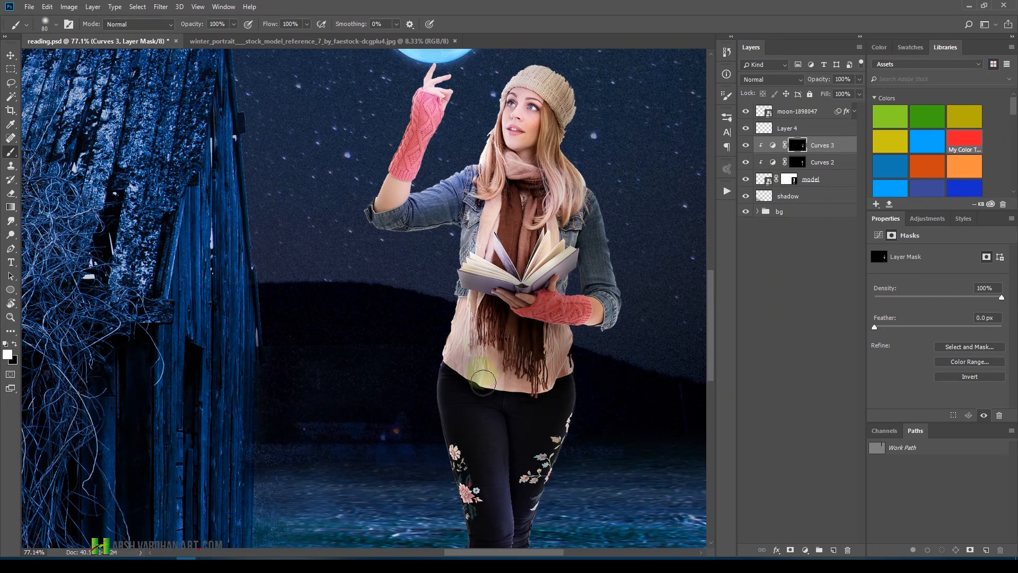
Paint white on the Curves 3 mask over the model's black trousers to shade the legs.
{"action": "left_click_drag", "start_coordinate": [506, 356], "coordinate": [501, 287]}
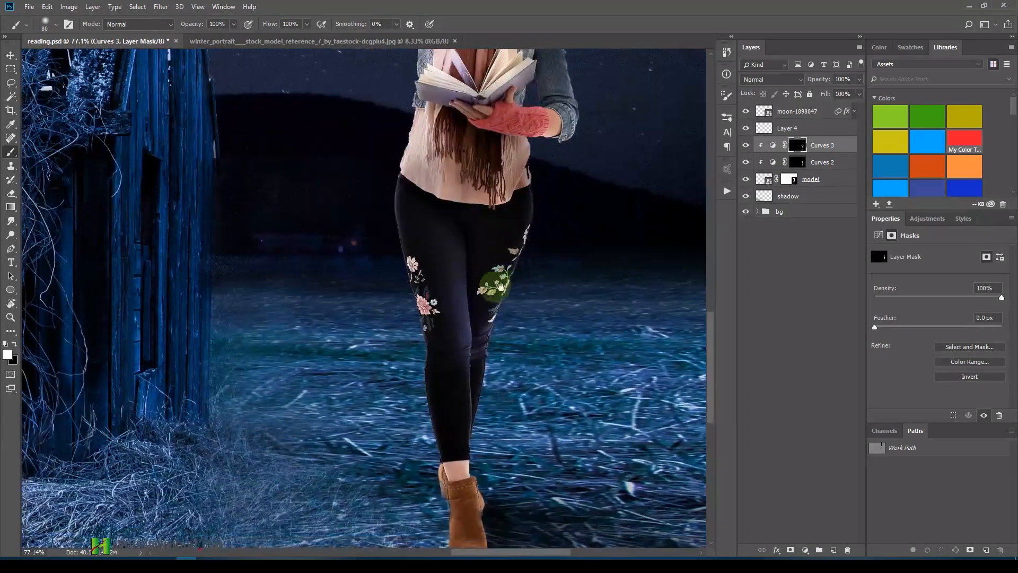
{"action": "mouse_move", "coordinate": [479, 329]}
{"action": "left_mouse_down"}
{"action": "mouse_move", "coordinate": [476, 373]}
{"action": "mouse_move", "coordinate": [463, 365]}
{"action": "mouse_move", "coordinate": [486, 368]}
{"action": "left_mouse_up"}
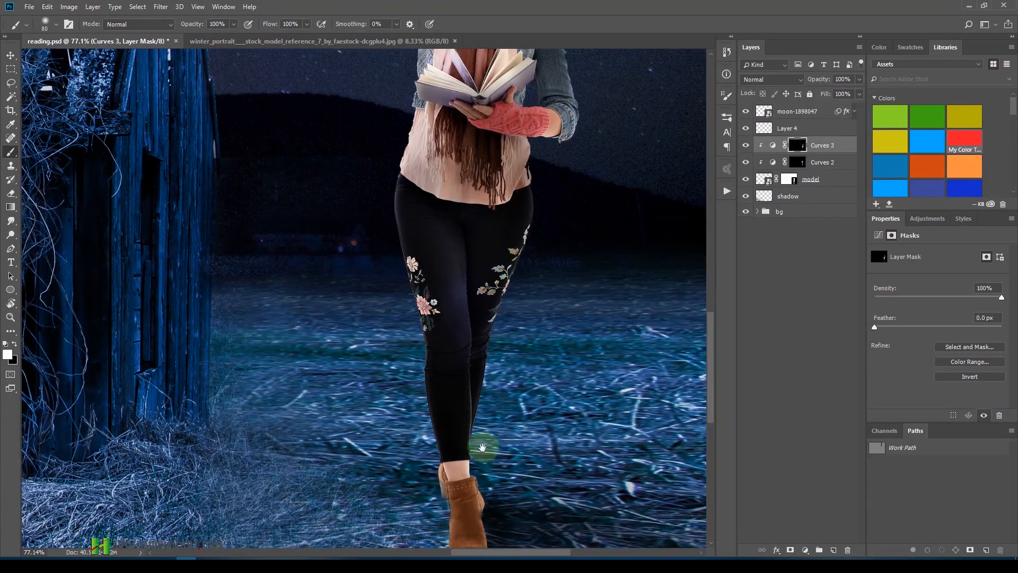
{"action": "left_click_drag", "start_coordinate": [482, 443], "coordinate": [461, 290]}
{"action": "mouse_move", "coordinate": [448, 335]}
{"action": "left_mouse_down"}
{"action": "mouse_move", "coordinate": [454, 278]}
{"action": "mouse_move", "coordinate": [469, 341]}
{"action": "mouse_move", "coordinate": [455, 237]}
{"action": "mouse_move", "coordinate": [475, 380]}
{"action": "mouse_move", "coordinate": [460, 361]}
{"action": "mouse_move", "coordinate": [462, 392]}
{"action": "mouse_move", "coordinate": [455, 336]}
{"action": "mouse_move", "coordinate": [465, 170]}
{"action": "mouse_move", "coordinate": [467, 386]}
{"action": "mouse_move", "coordinate": [469, 376]}
{"action": "left_mouse_up"}
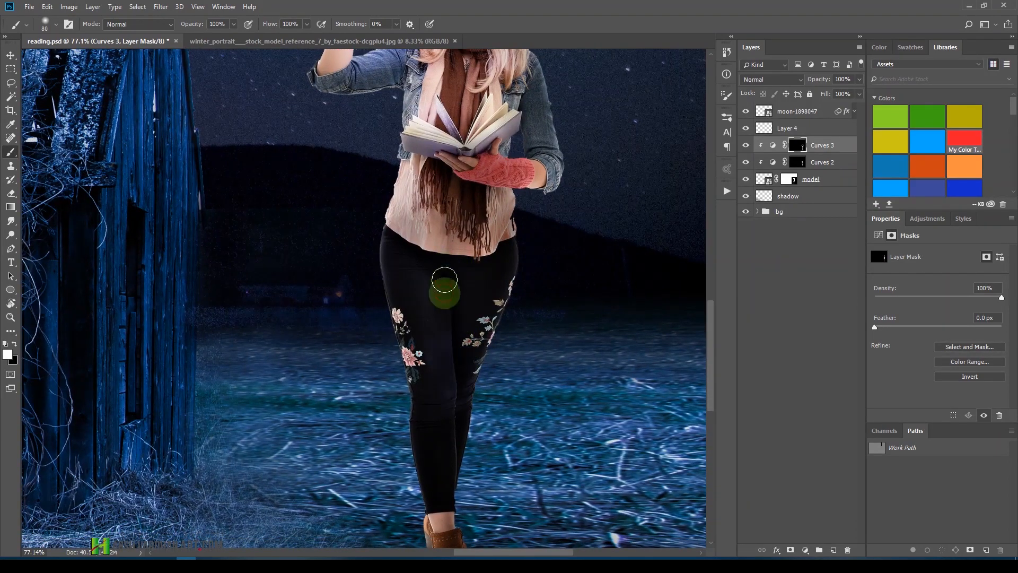
{"action": "left_click_drag", "start_coordinate": [497, 293], "coordinate": [481, 448]}
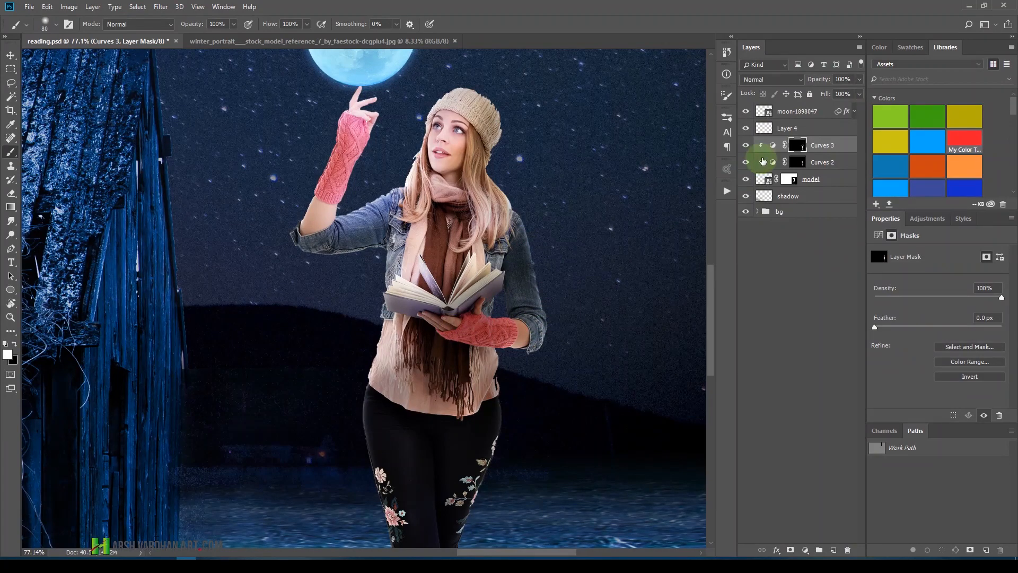
Compare the model with and without the Curves 3 adjustment, check the whole image, and save the document.
{"action": "left_click", "coordinate": [745, 145]}
{"action": "left_click", "coordinate": [745, 145]}
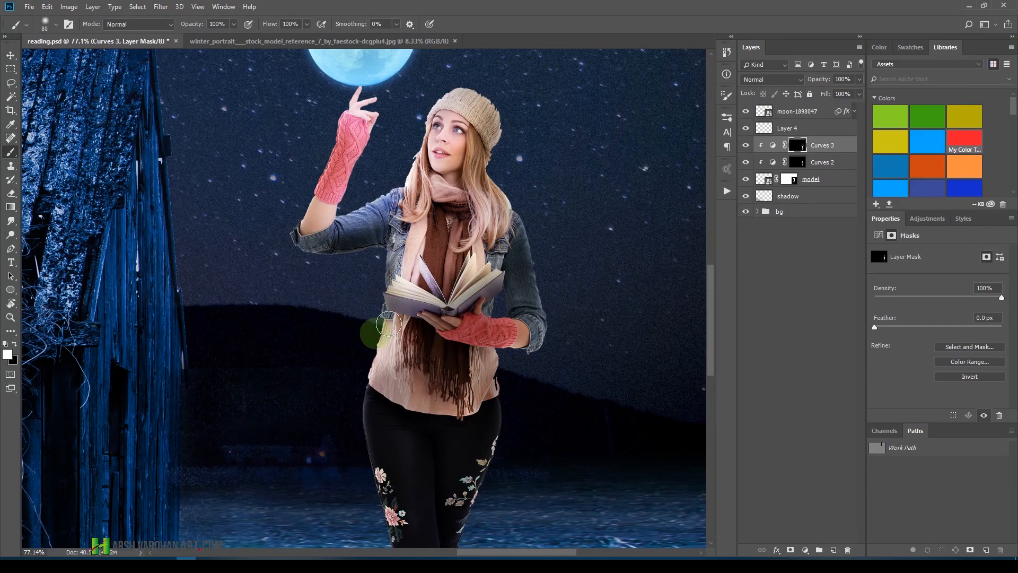
{"action": "left_click", "coordinate": [541, 164], "text": "ctrl+alt"}
{"action": "left_click", "coordinate": [568, 296], "text": "ctrl+alt"}
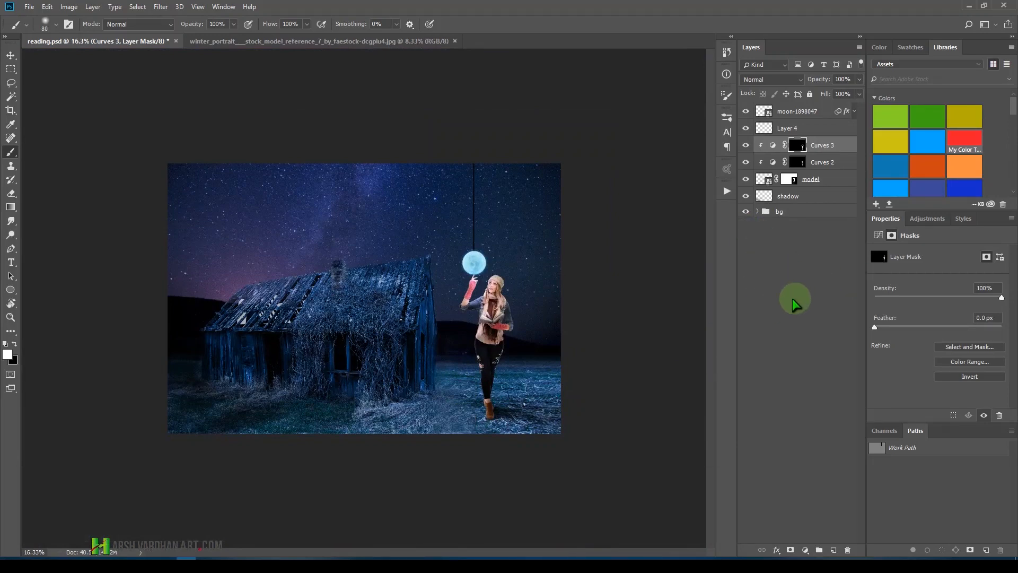
{"action": "key", "text": "ctrl+space"}
{"action": "left_click_drag", "start_coordinate": [509, 313], "coordinate": [510, 343]}
{"action": "key", "text": "ctrl+s"}
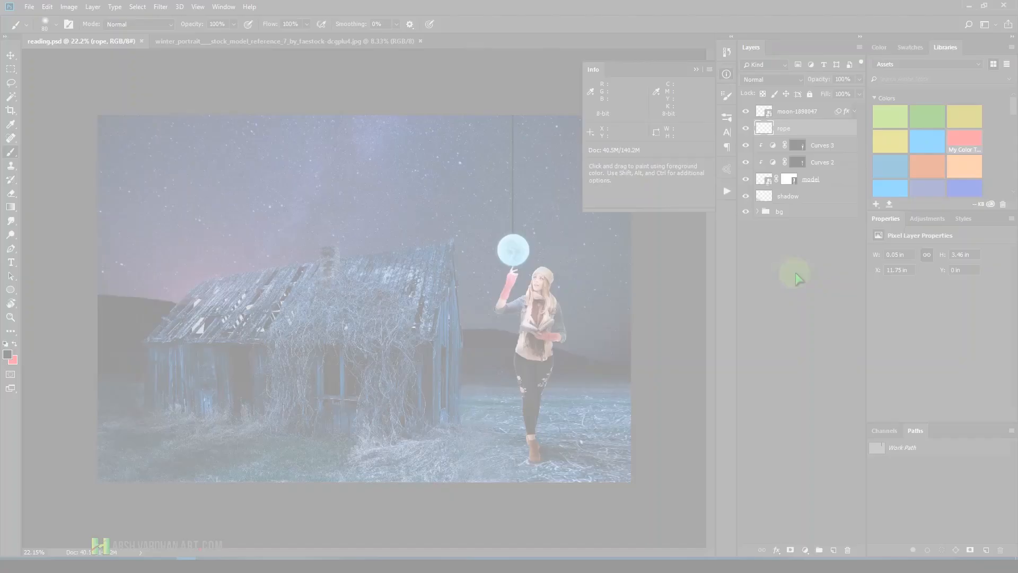
Add a new empty layer directly above the bg group.
{"action": "left_click", "coordinate": [795, 273]}
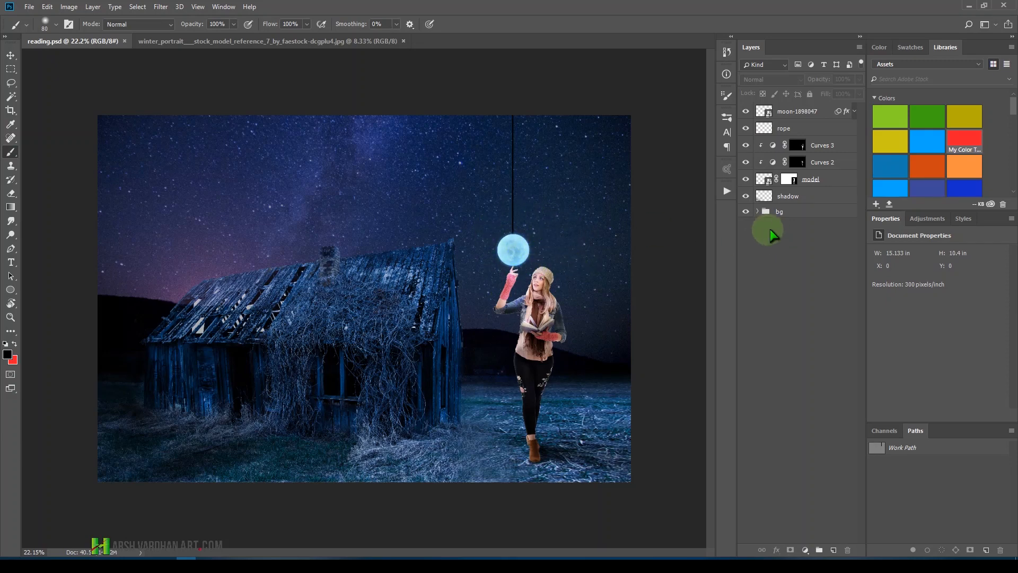
{"action": "left_click", "coordinate": [783, 217]}
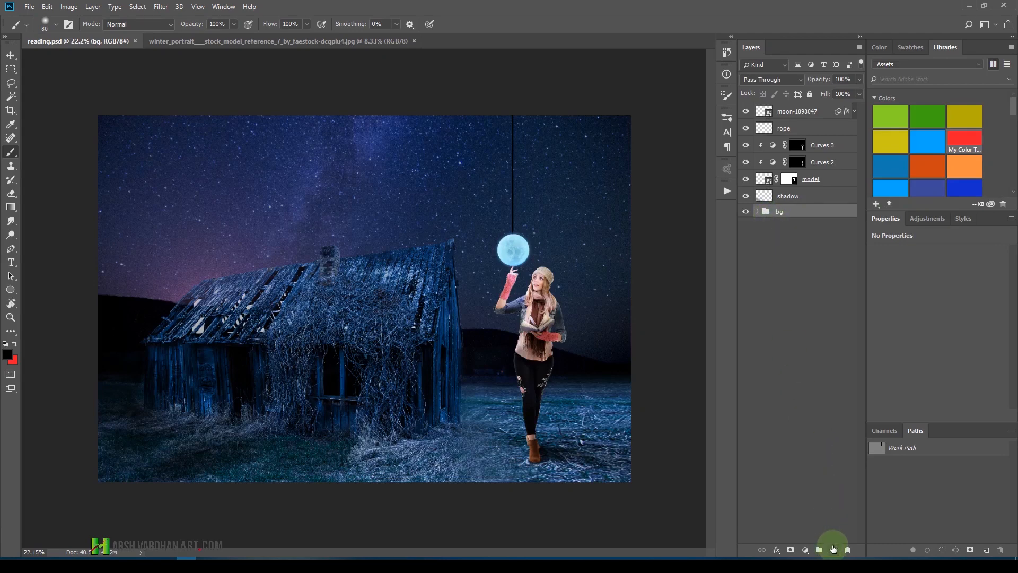
{"action": "left_click", "coordinate": [834, 550]}
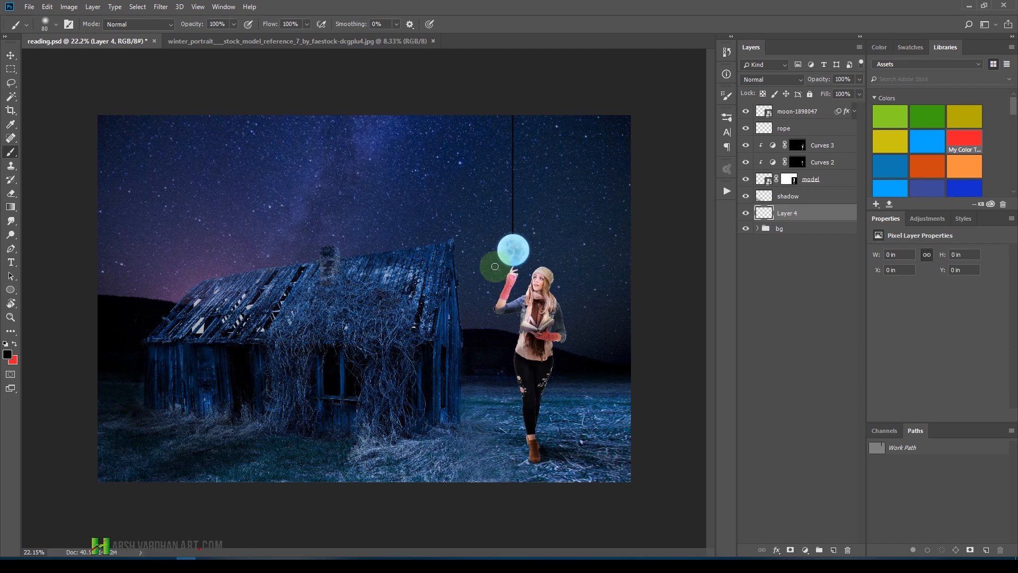
Enlarge the brush to 1300 px and sample a dark blue from the Milky Way area of the sky as foreground color.
{"action": "key", "text": "bracketright"}
{"action": "key", "text": "bracketright"}
{"action": "key", "text": "bracketright"}
{"action": "key", "text": "bracketright"}
{"action": "key", "text": "bracketright"}
{"action": "key", "text": "bracketright"}
{"action": "key", "text": "bracketright"}
{"action": "key", "text": "bracketright"}
{"action": "key", "text": "bracketright"}
{"action": "key", "text": "bracketright"}
{"action": "key", "text": "bracketright"}
{"action": "key", "text": "bracketright"}
{"action": "key", "text": "bracketright"}
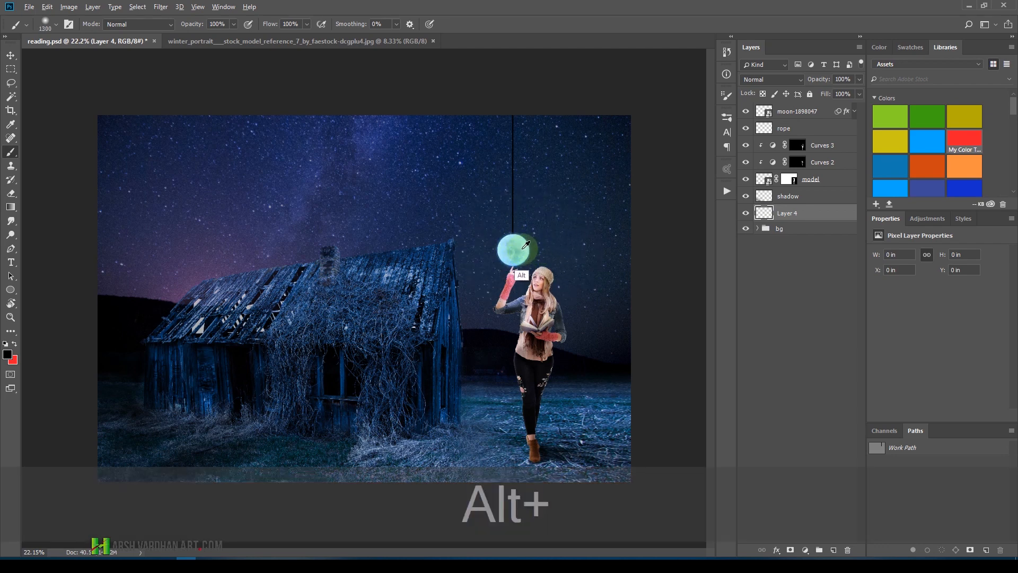
{"action": "left_click", "coordinate": [529, 239], "text": "alt"}
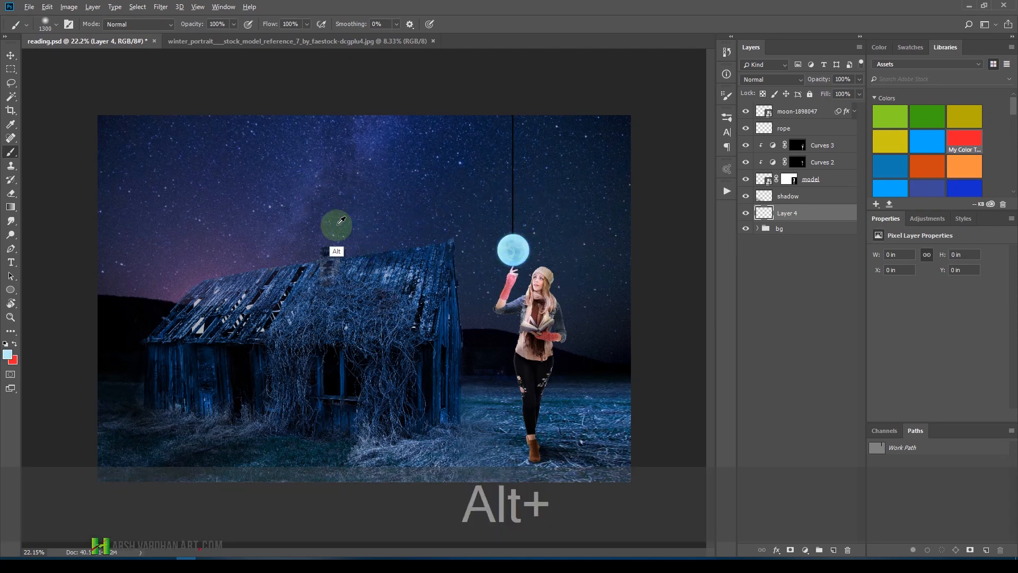
{"action": "left_click", "coordinate": [367, 153], "text": "alt"}
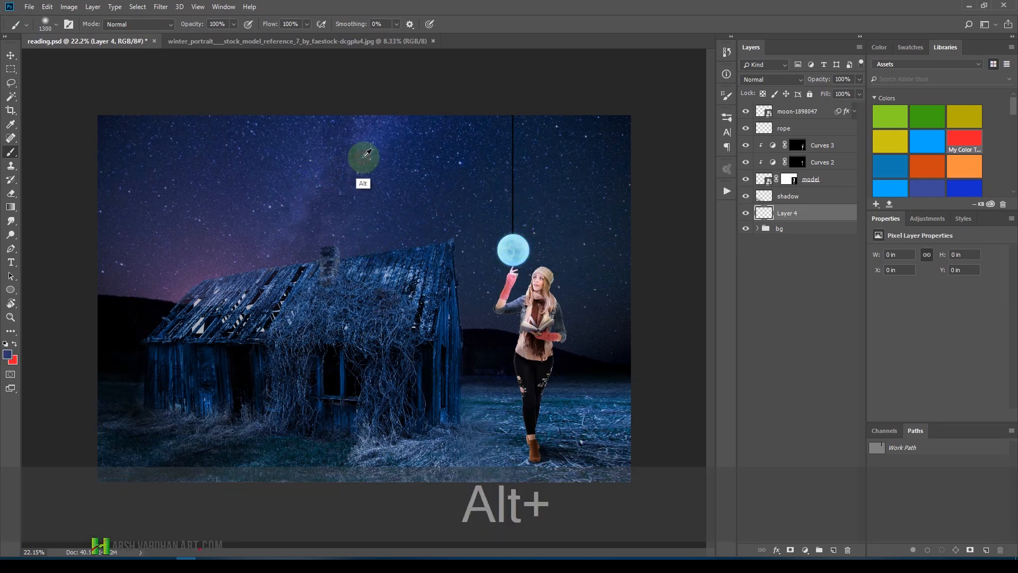
{"action": "left_click", "coordinate": [374, 141], "text": "alt"}
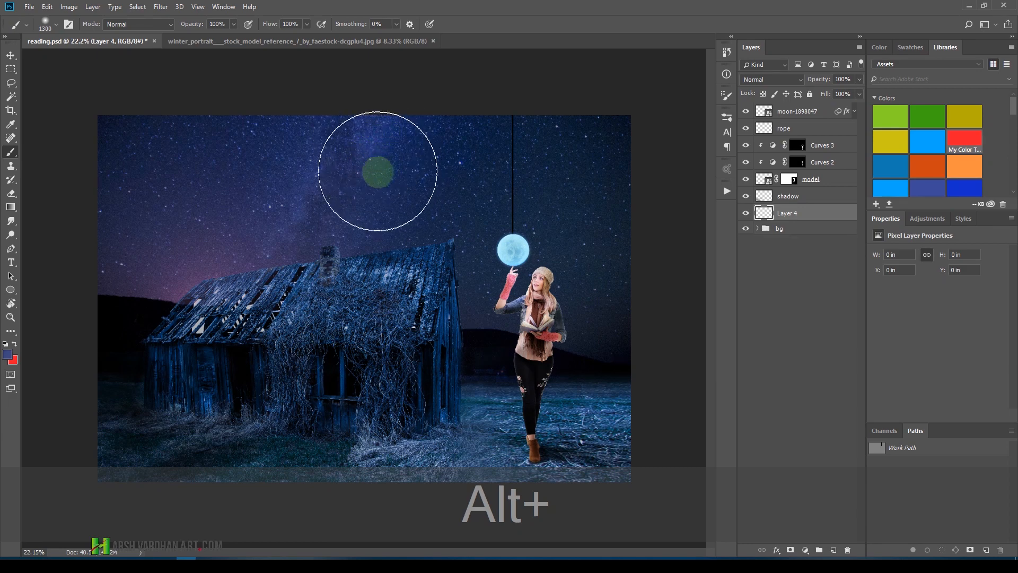
{"action": "left_click", "coordinate": [391, 141], "text": "alt"}
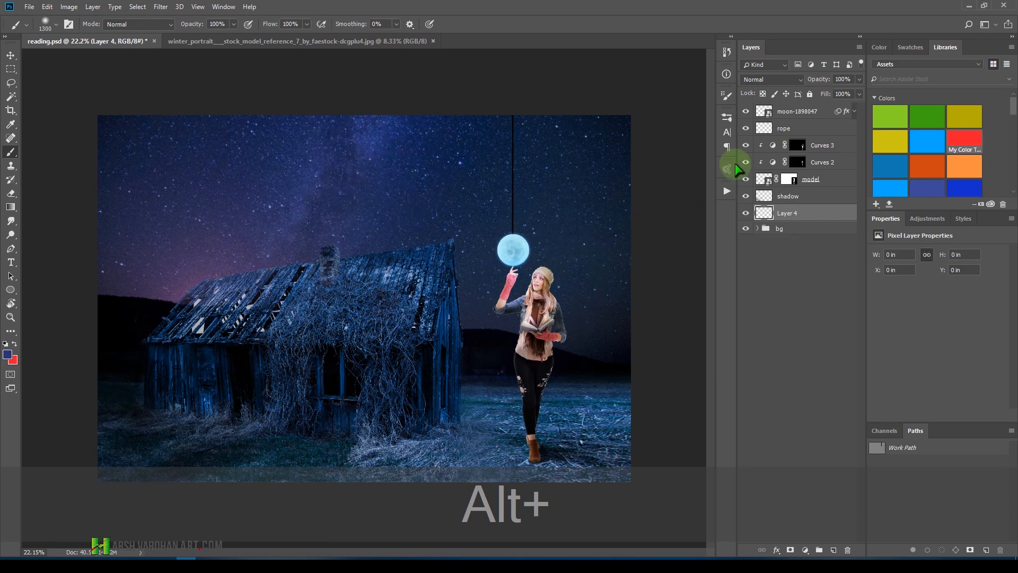
Set the foreground color to a brighter blue, #4d6bde.
{"action": "left_click", "coordinate": [8, 360]}
{"action": "left_click_drag", "start_coordinate": [784, 284], "coordinate": [775, 252]}
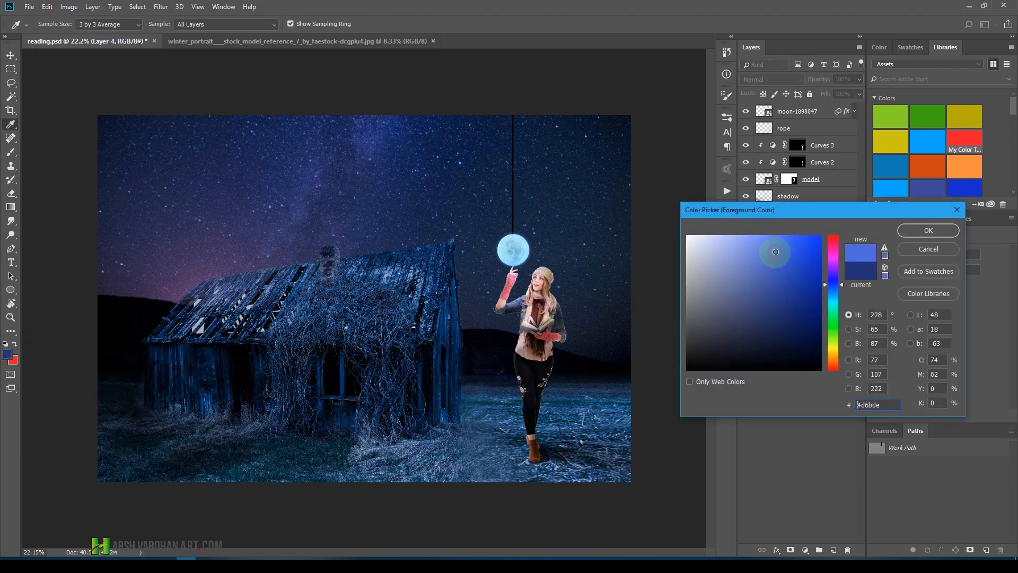
{"action": "left_click", "coordinate": [921, 238]}
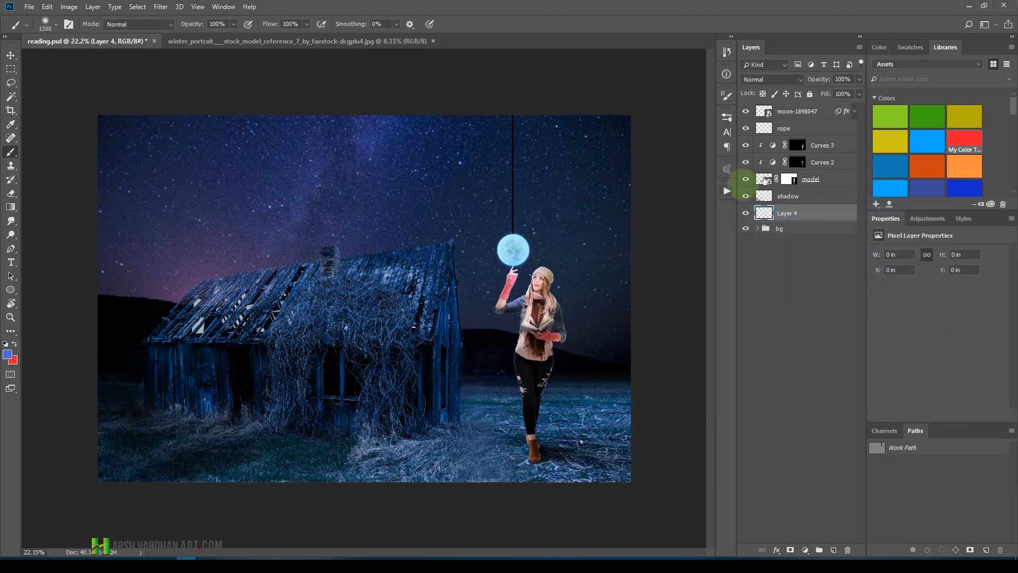
Set Layer 4 to Soft Light and paint a soft blue glow around the moon and the model's head.
{"action": "left_click", "coordinate": [773, 80]}
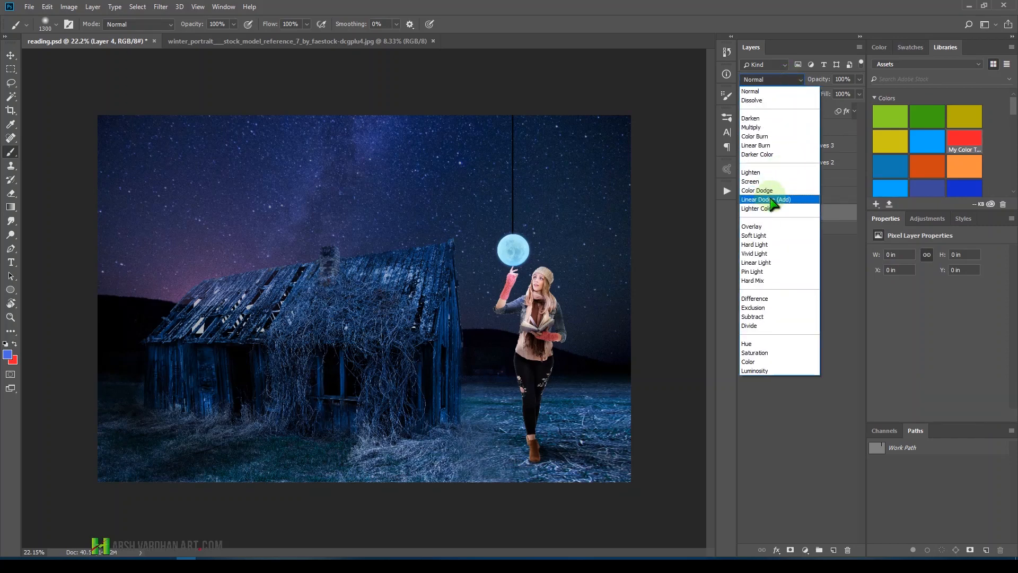
{"action": "left_click", "coordinate": [766, 235]}
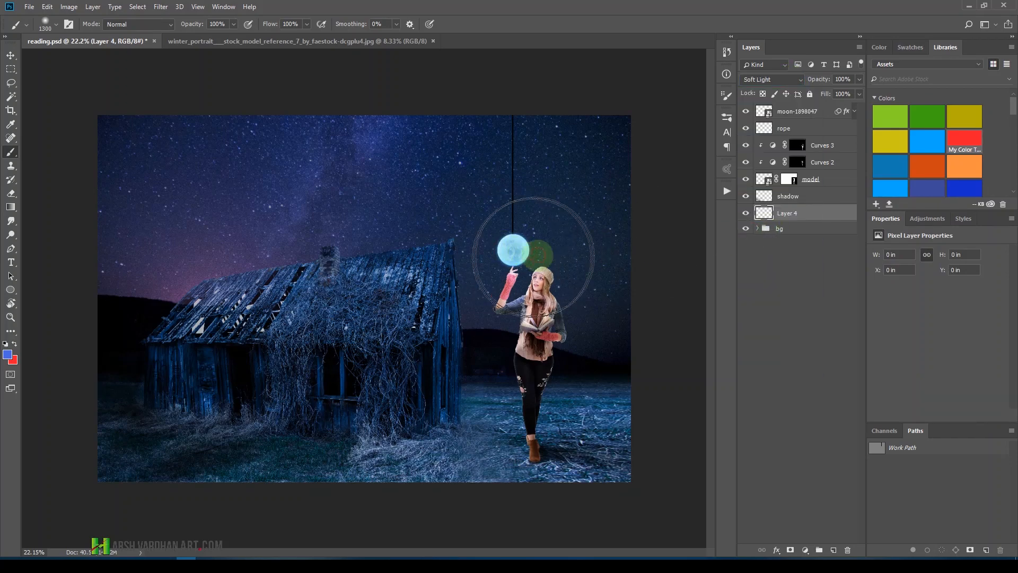
{"action": "mouse_move", "coordinate": [523, 263]}
{"action": "left_mouse_down"}
{"action": "mouse_move", "coordinate": [548, 259]}
{"action": "mouse_move", "coordinate": [498, 254]}
{"action": "mouse_move", "coordinate": [512, 224]}
{"action": "mouse_move", "coordinate": [525, 244]}
{"action": "mouse_move", "coordinate": [537, 227]}
{"action": "mouse_move", "coordinate": [532, 257]}
{"action": "left_mouse_up"}
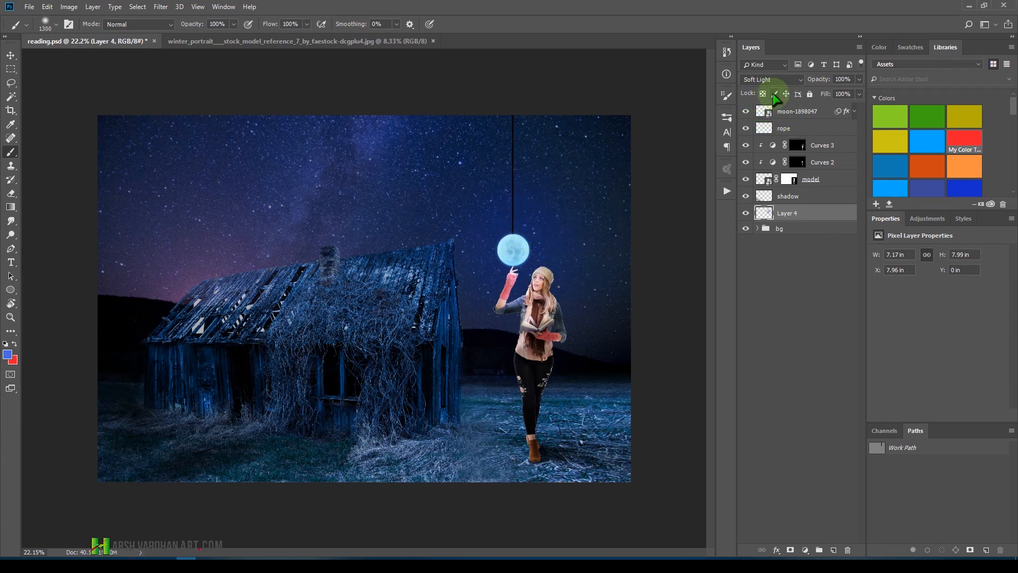
Lighten the foreground color to pale blue #abbcff for the moon's glow.
{"action": "left_click", "coordinate": [8, 355]}
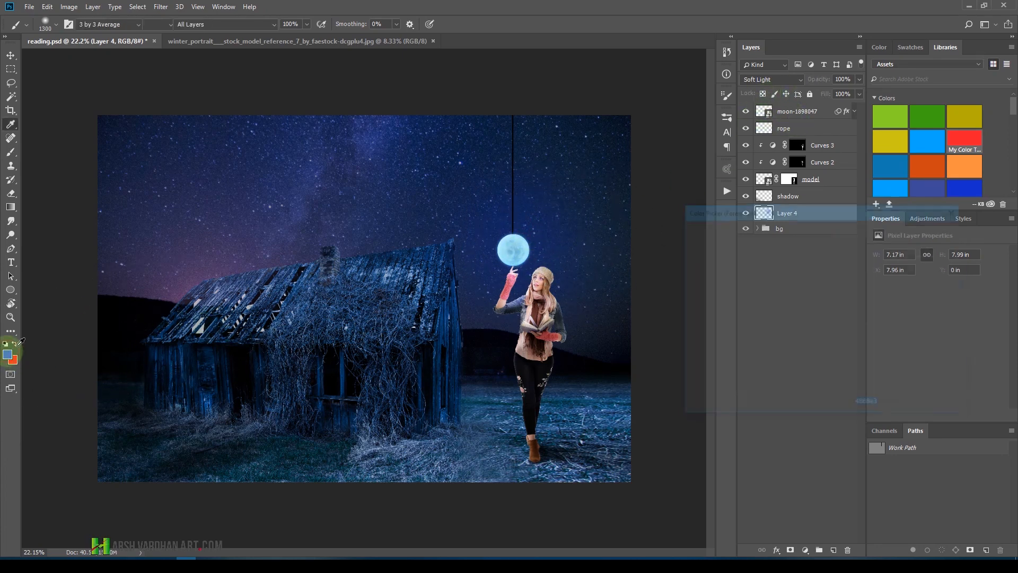
{"action": "left_click", "coordinate": [752, 243]}
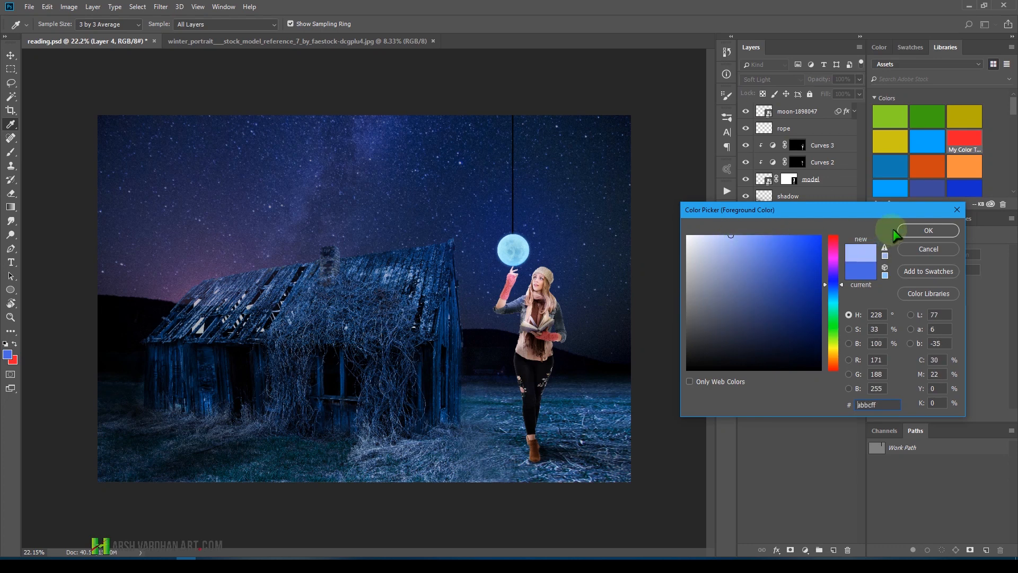
{"action": "left_click", "coordinate": [928, 231]}
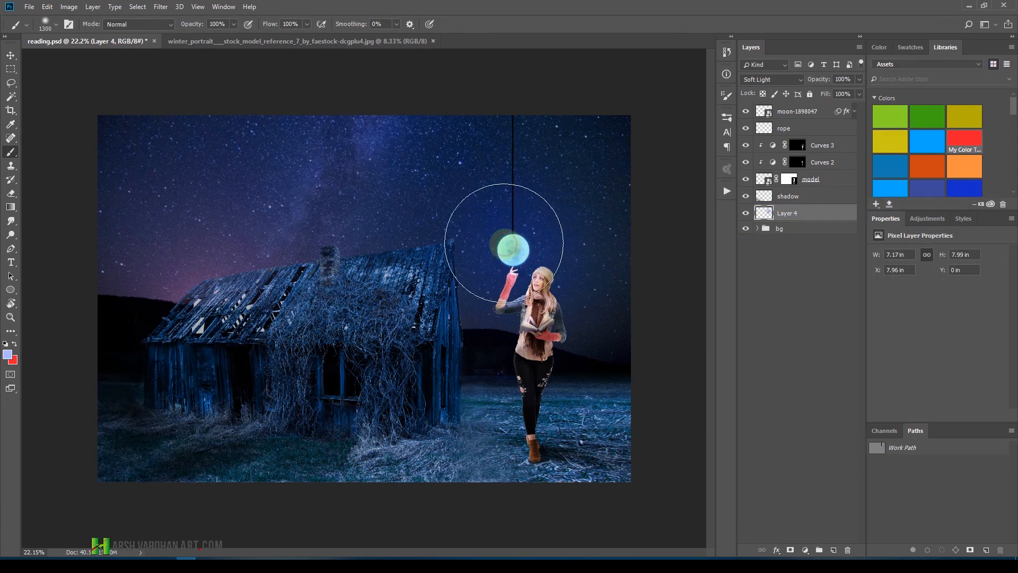
Change Layer 4's blend mode to Linear Dodge (Add) and lower its opacity to 34%.
{"action": "left_click", "coordinate": [783, 80]}
{"action": "left_click", "coordinate": [786, 203]}
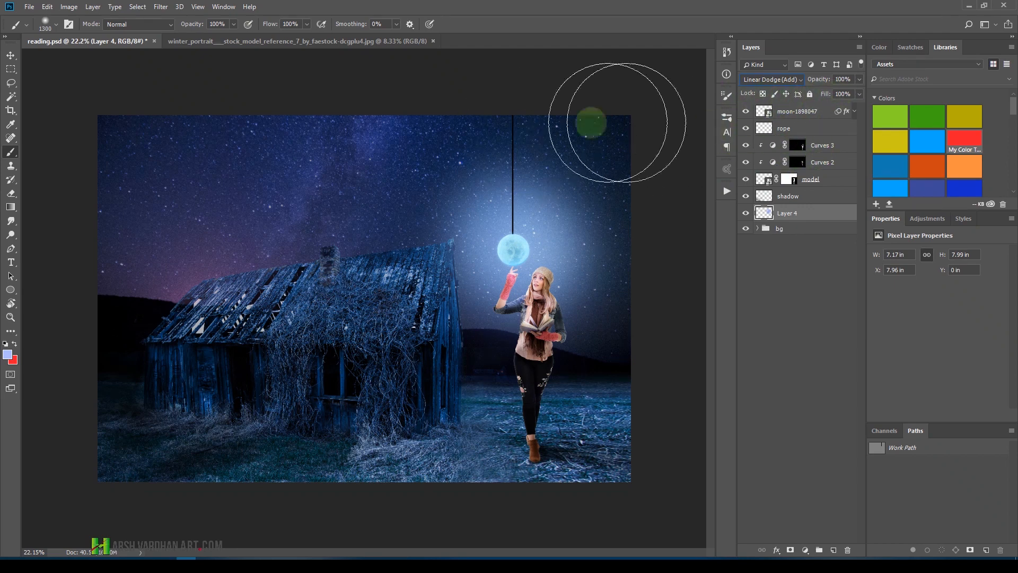
{"action": "left_click_drag", "start_coordinate": [859, 79], "coordinate": [819, 94]}
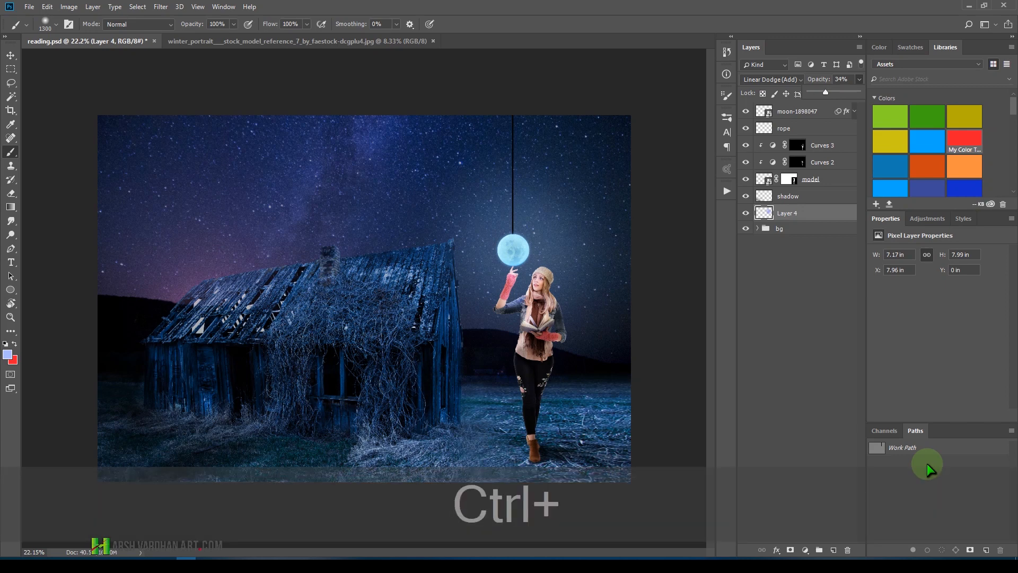
Duplicate Layer 4, set the copy to Soft Light at 68% opacity, and save the document.
{"action": "key", "text": "ctrl+j"}
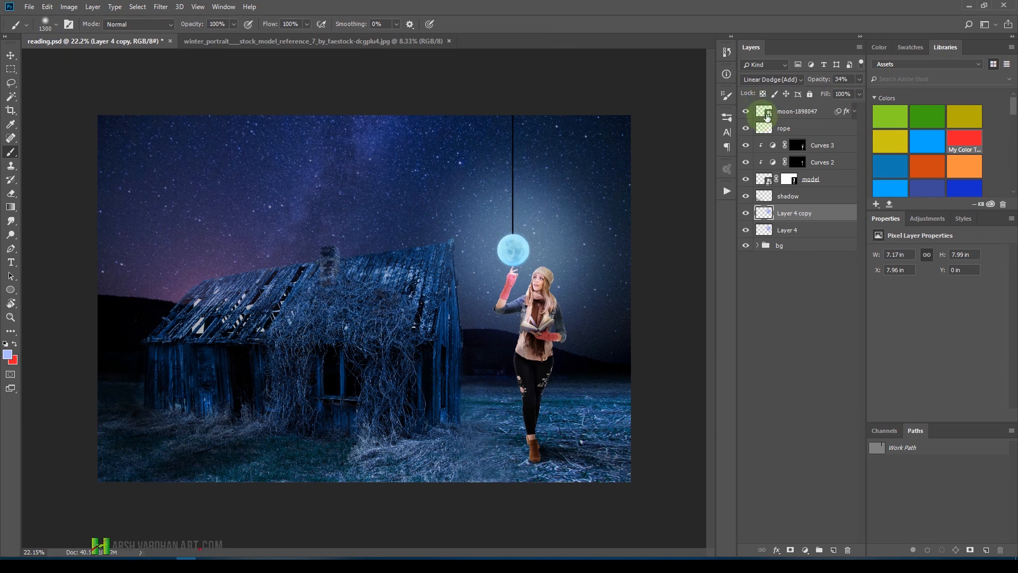
{"action": "left_click", "coordinate": [781, 80]}
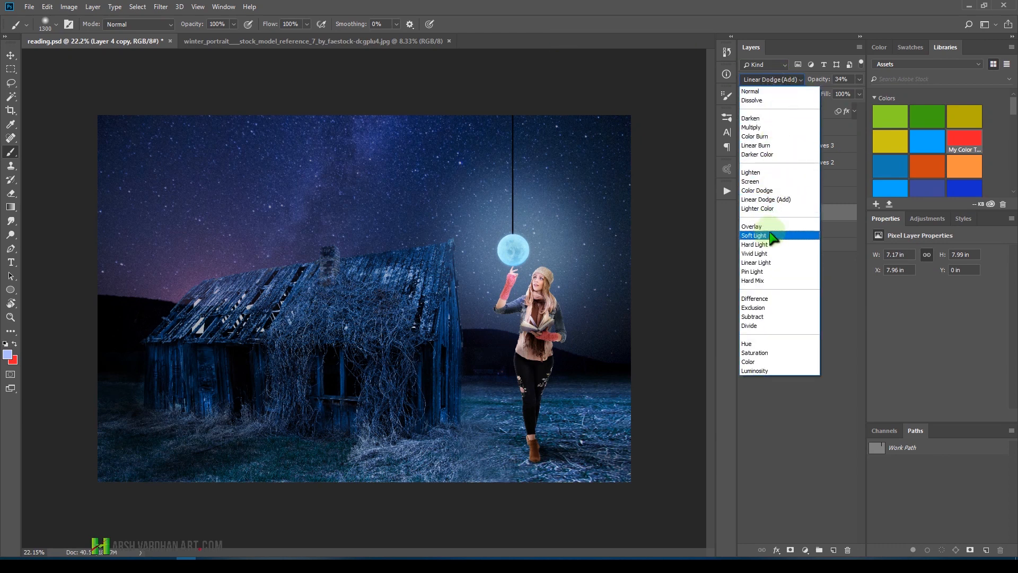
{"action": "left_click", "coordinate": [784, 240]}
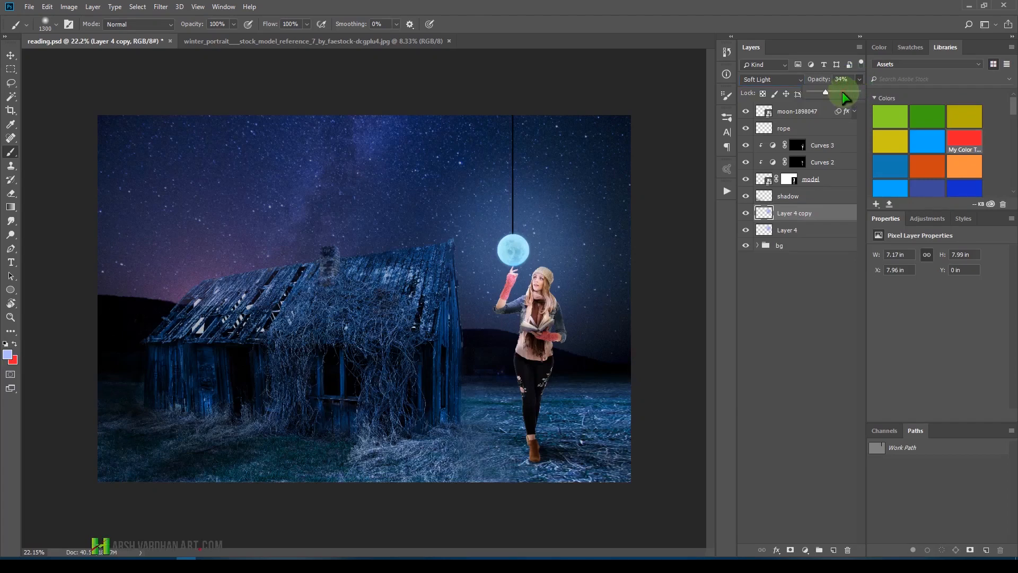
{"action": "left_click", "coordinate": [839, 94]}
{"action": "left_click_drag", "start_coordinate": [842, 92], "coordinate": [838, 92]}
{"action": "left_click", "coordinate": [797, 267]}
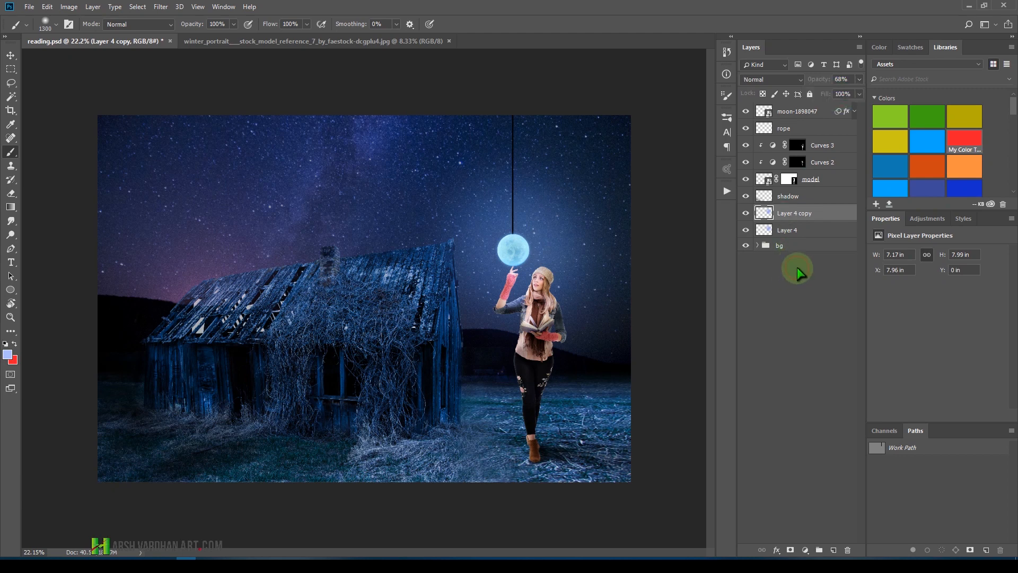
{"action": "key", "text": "ctrl+s"}
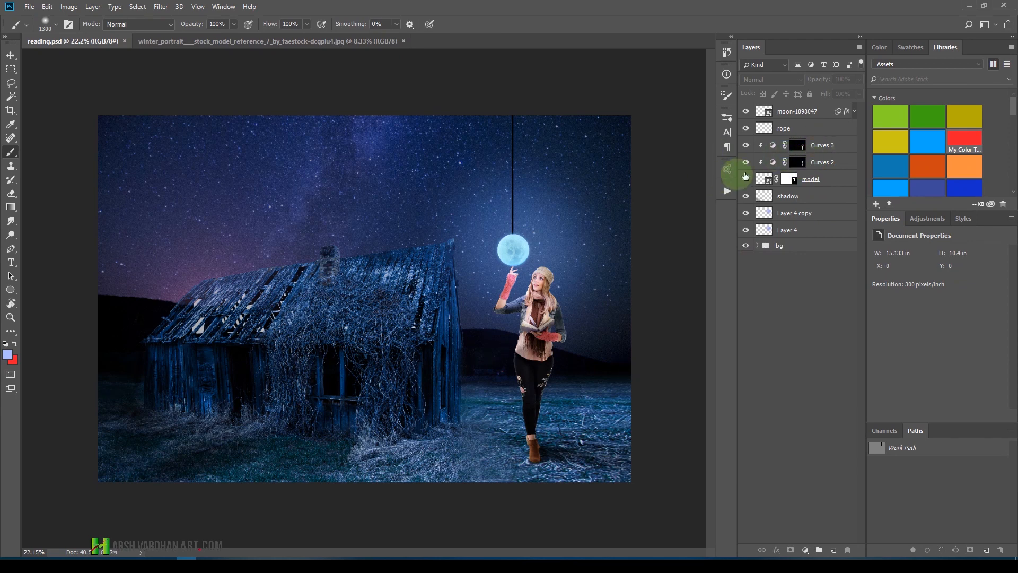
Select the rope layer and compare the image with and without it.
{"action": "left_click", "coordinate": [789, 132]}
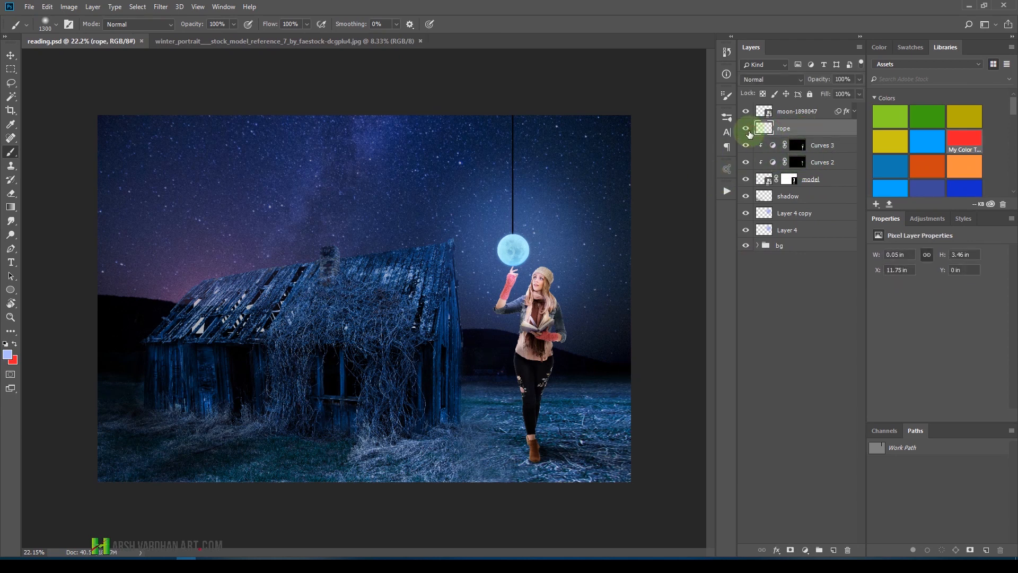
{"action": "left_click", "coordinate": [746, 130]}
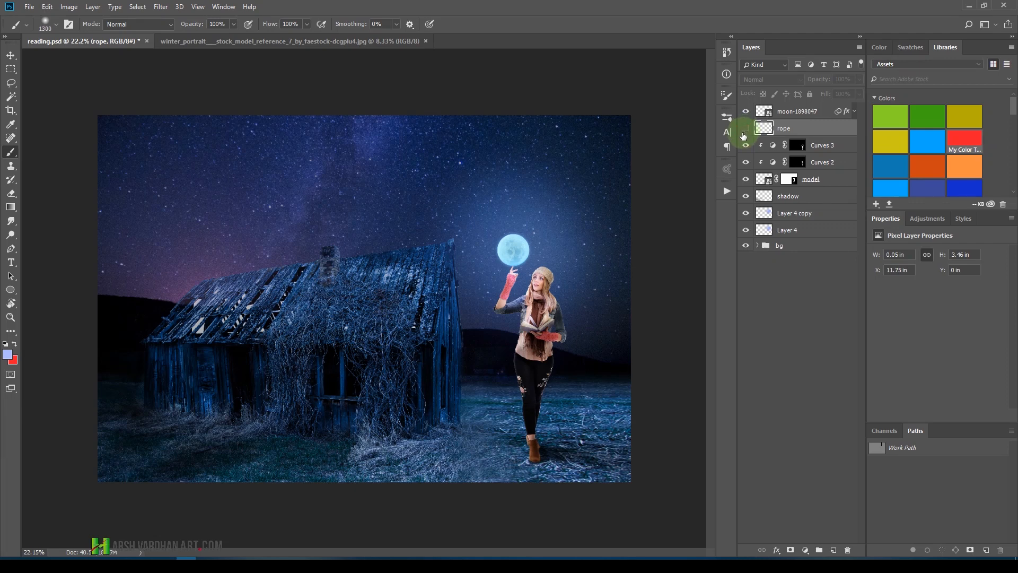
{"action": "left_click", "coordinate": [746, 131]}
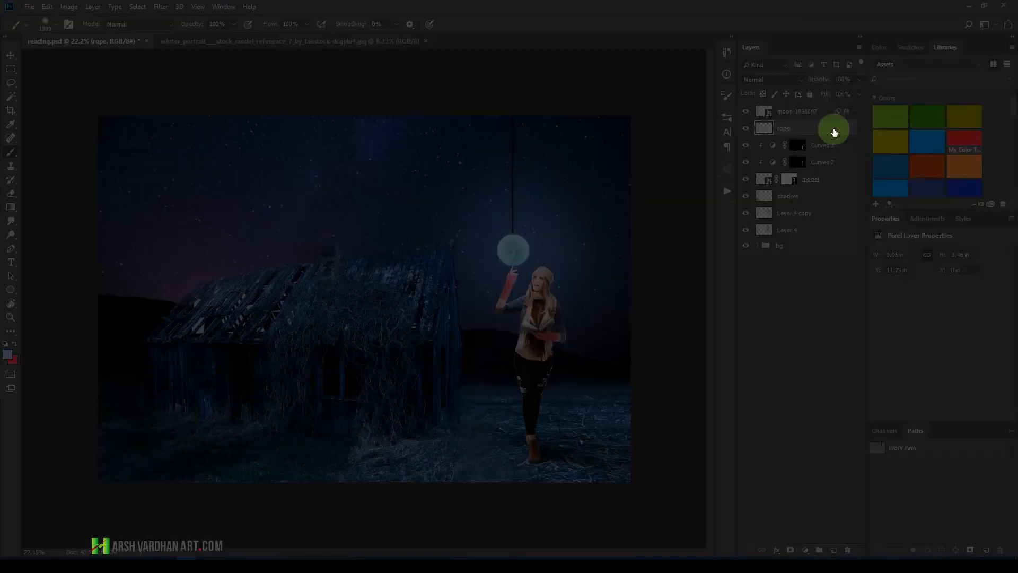
Add a Bevel & Emboss effect to the rope layer.
{"action": "double_click", "coordinate": [837, 134]}
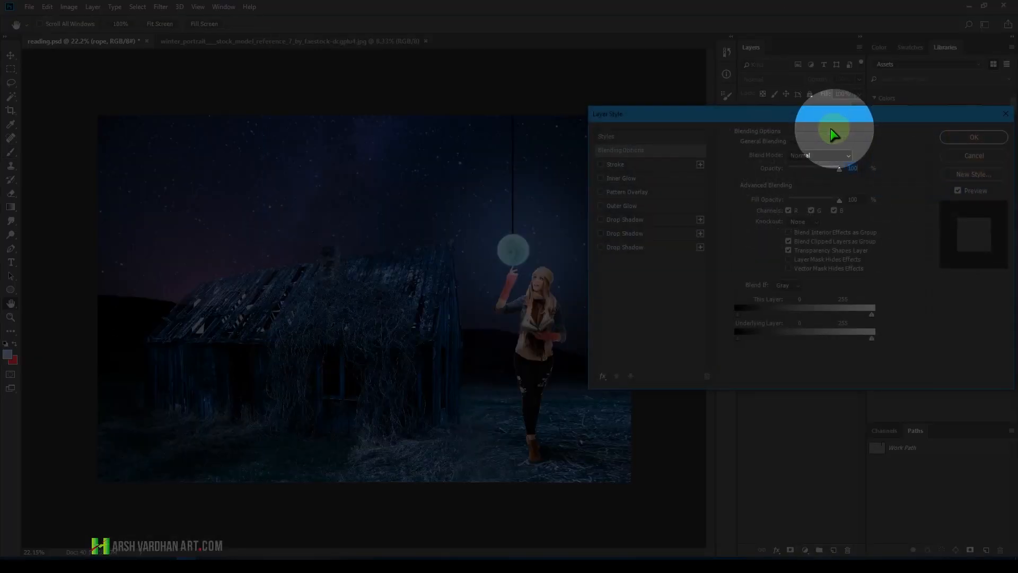
{"action": "left_click_drag", "start_coordinate": [701, 119], "coordinate": [743, 104]}
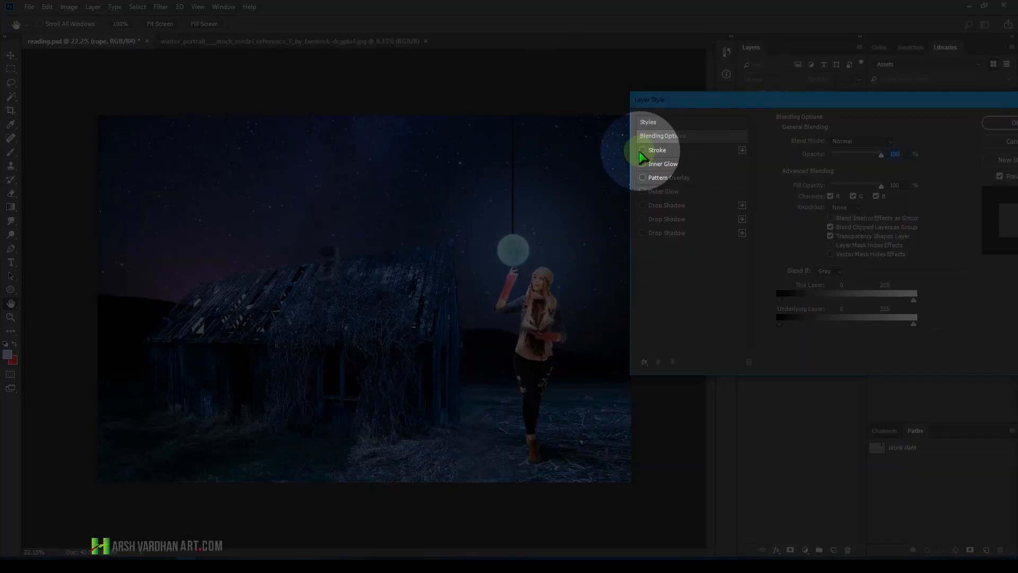
{"action": "left_click", "coordinate": [643, 151]}
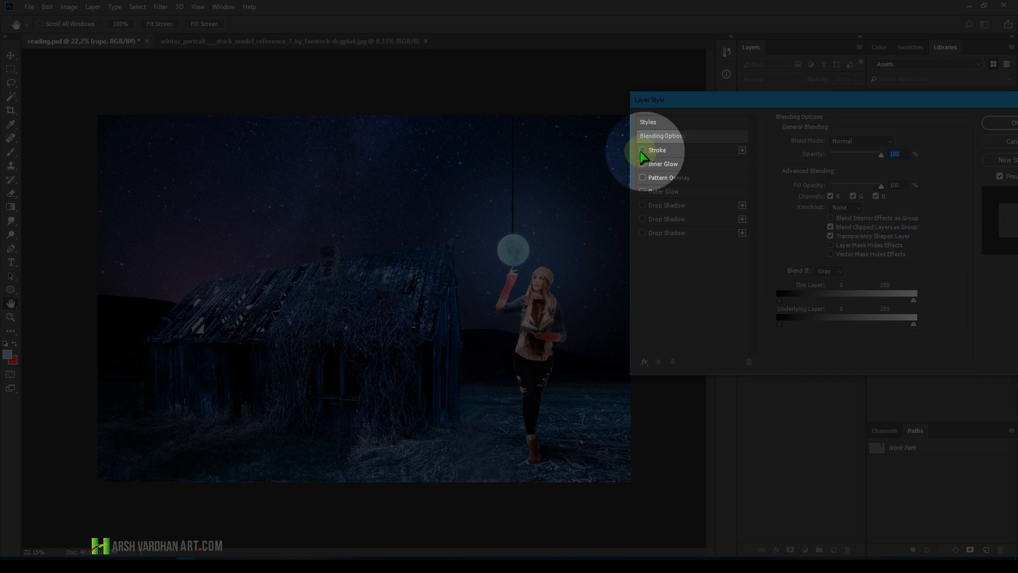
{"action": "left_click", "coordinate": [644, 362]}
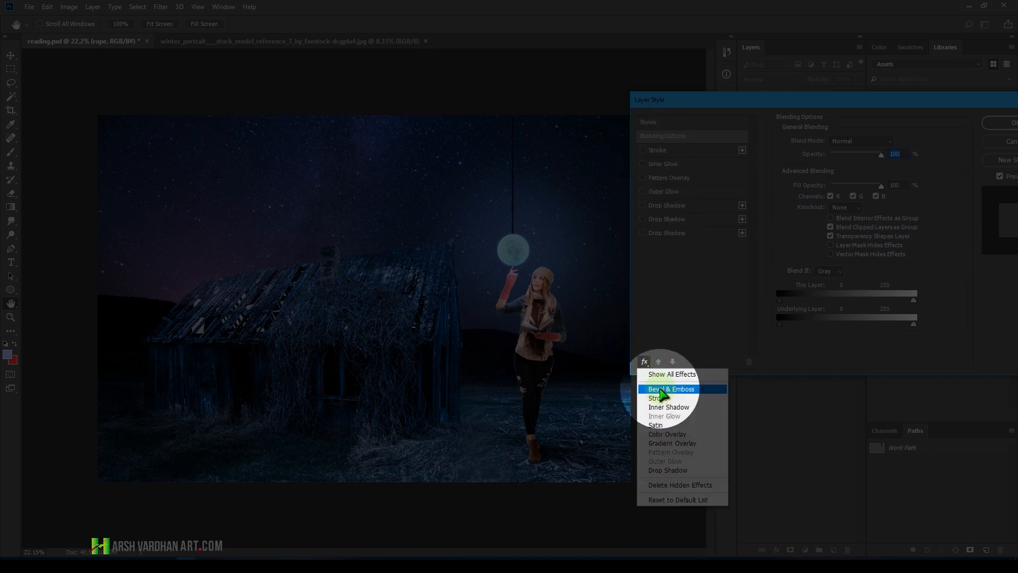
{"action": "left_click", "coordinate": [664, 390]}
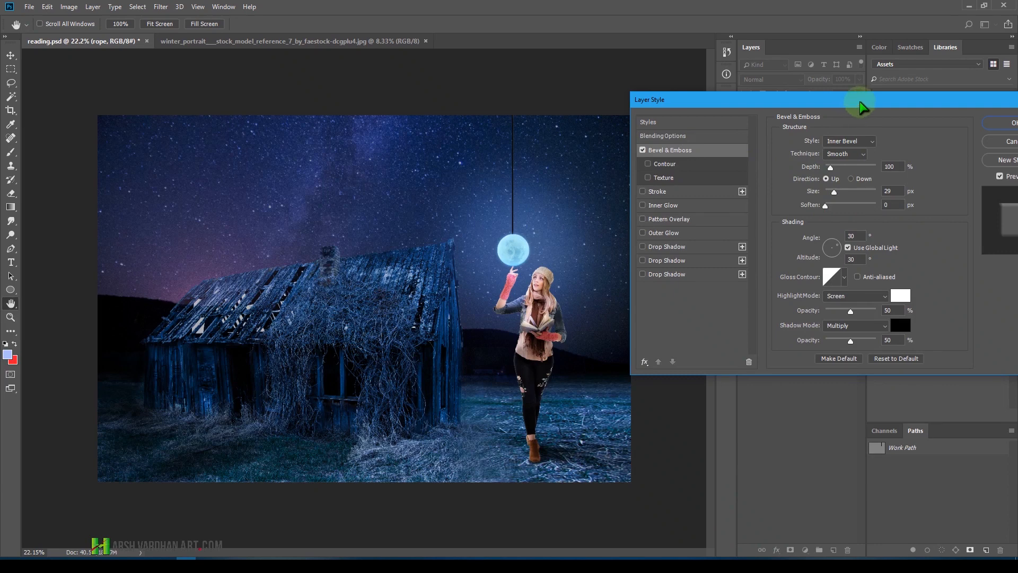
Set the rope bevel's shading angle to 155° and its altitude to 16°.
{"action": "left_click_drag", "start_coordinate": [859, 102], "coordinate": [821, 92]}
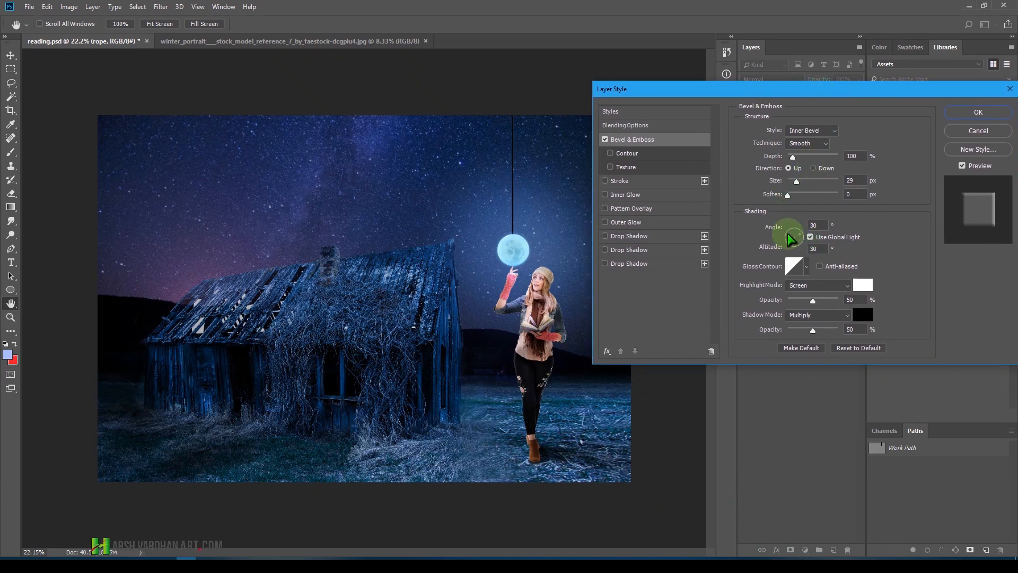
{"action": "mouse_move", "coordinate": [793, 240]}
{"action": "left_mouse_down"}
{"action": "mouse_move", "coordinate": [784, 230]}
{"action": "mouse_move", "coordinate": [782, 243]}
{"action": "left_mouse_up"}
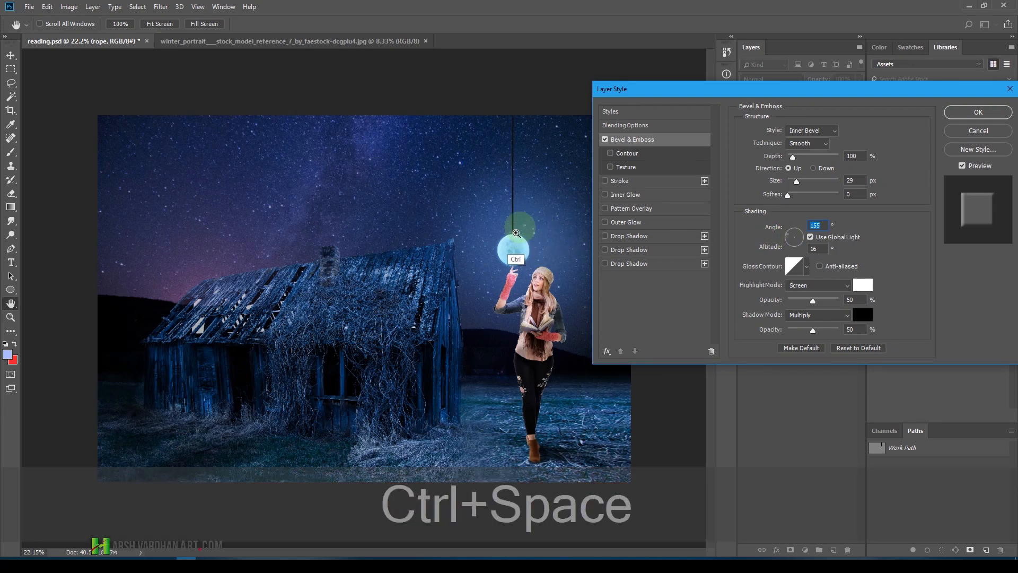
{"action": "left_click_drag", "start_coordinate": [518, 228], "coordinate": [469, 313]}
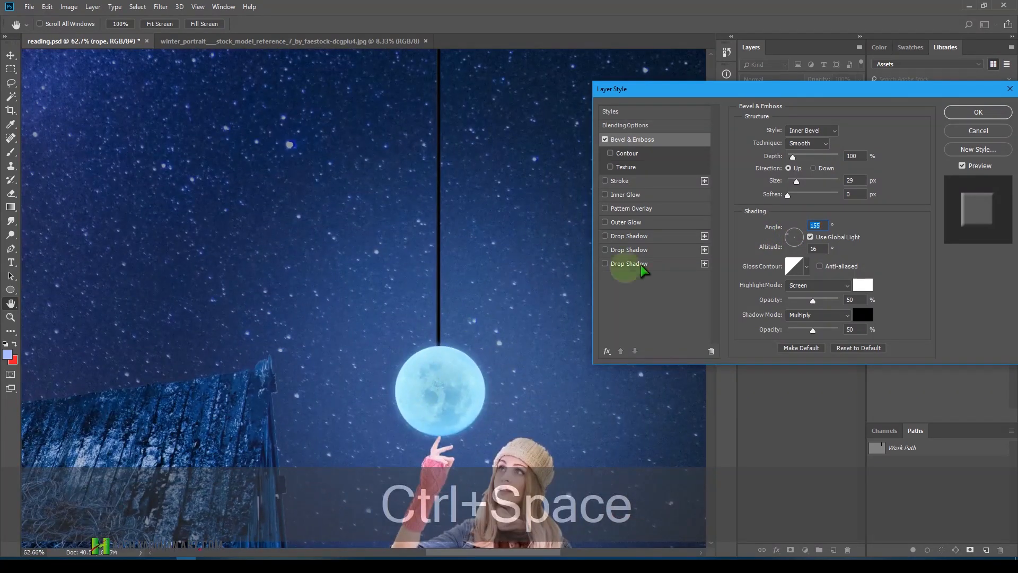
Try the Outer Bevel, Emboss, Pillow Emboss and Stroke Emboss styles on the rope, and return to Inner Bevel.
{"action": "left_click", "coordinate": [811, 131]}
{"action": "left_click", "coordinate": [812, 134]}
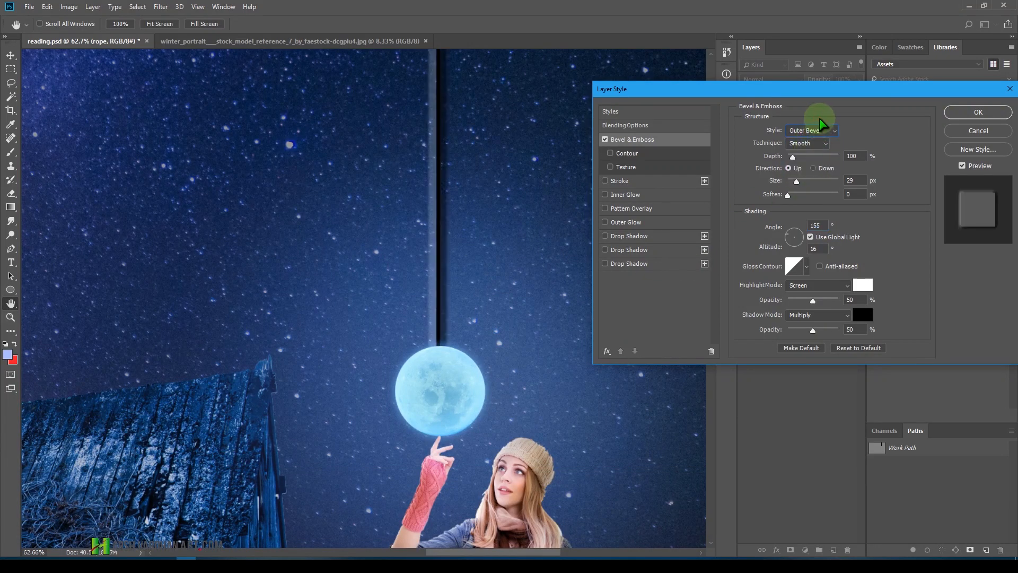
{"action": "left_click", "coordinate": [811, 131]}
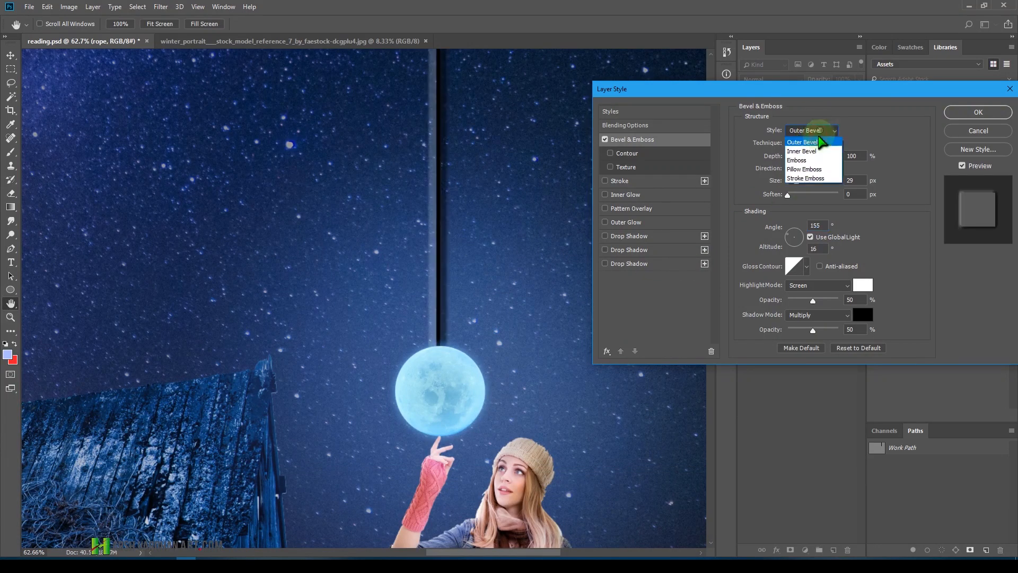
{"action": "left_click", "coordinate": [807, 161]}
{"action": "left_click", "coordinate": [823, 132]}
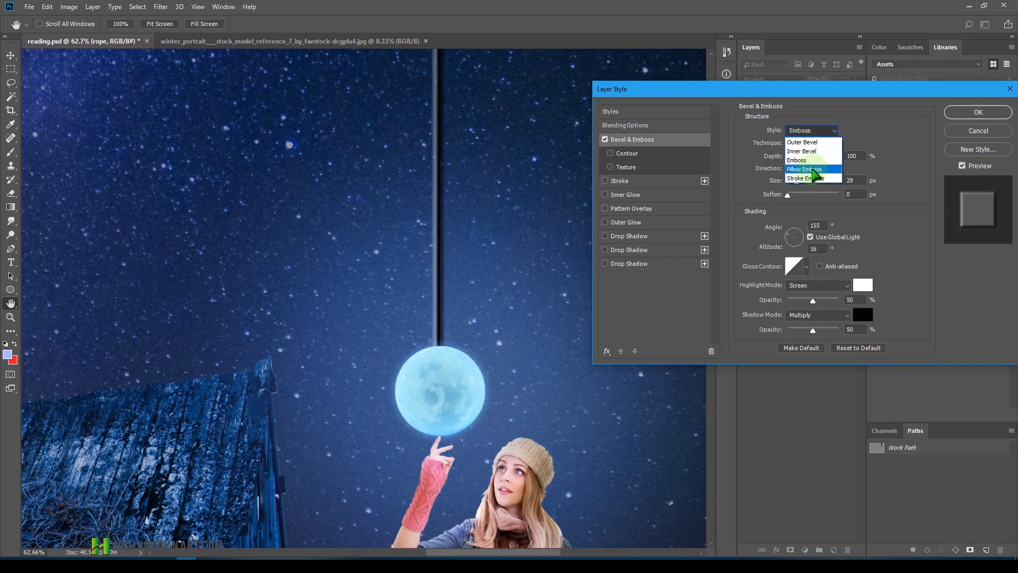
{"action": "left_click", "coordinate": [816, 168]}
{"action": "left_click", "coordinate": [826, 131]}
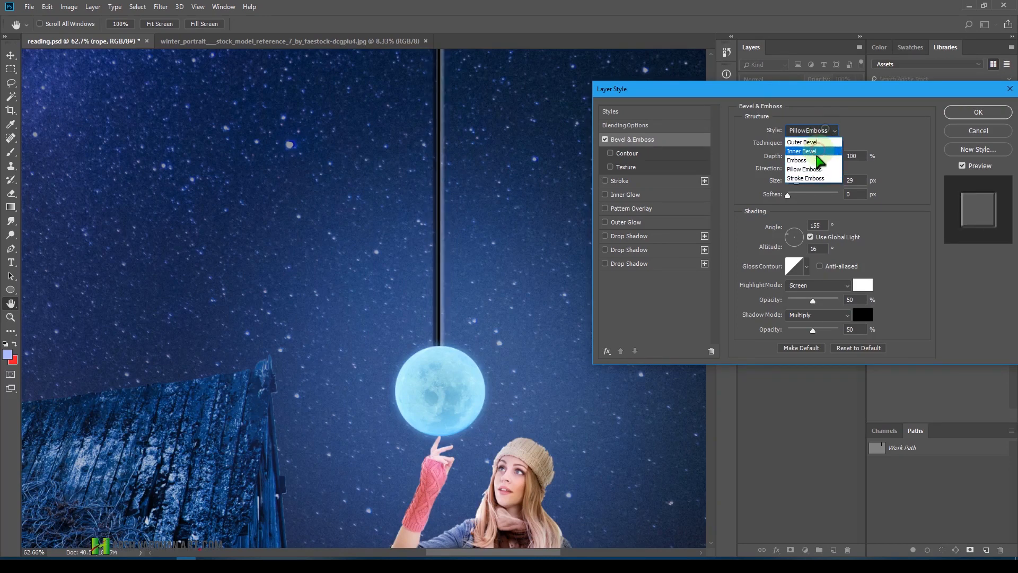
{"action": "left_click", "coordinate": [810, 177]}
{"action": "left_click", "coordinate": [819, 130]}
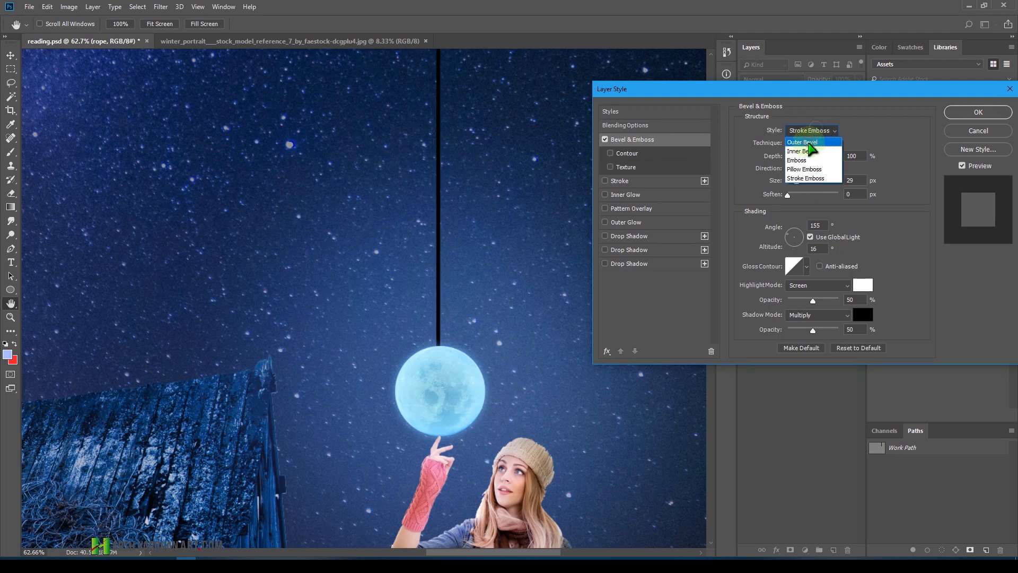
{"action": "left_click", "coordinate": [807, 161]}
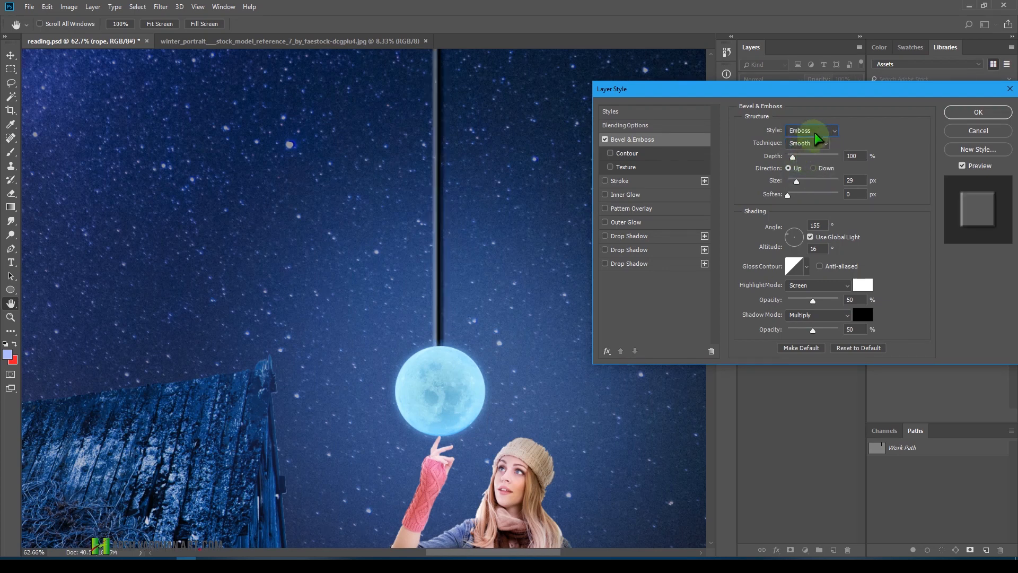
{"action": "left_click", "coordinate": [812, 131]}
{"action": "left_click", "coordinate": [804, 152]}
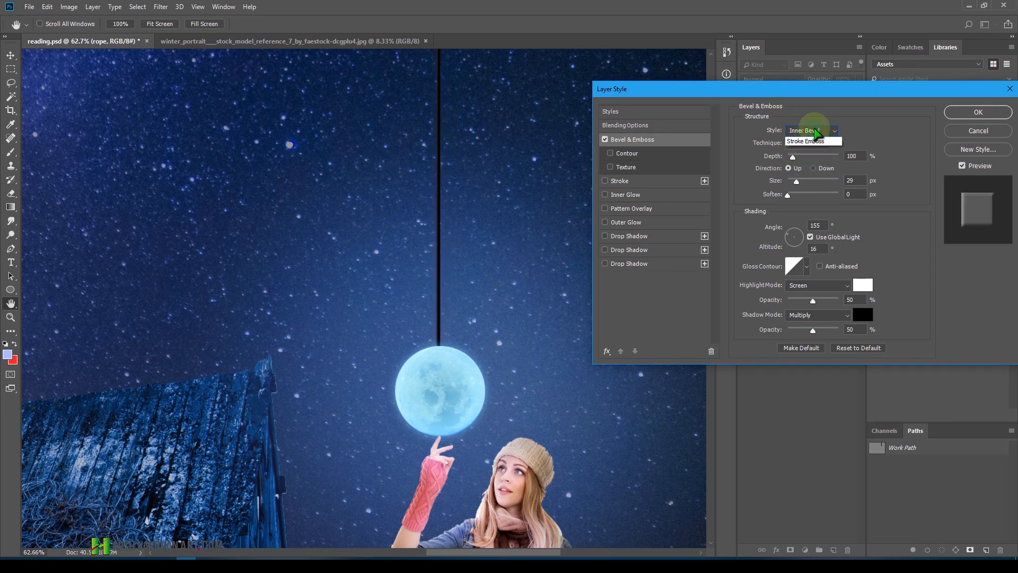
{"action": "left_click", "coordinate": [811, 131]}
{"action": "left_click", "coordinate": [802, 151]}
Set the rope bevel's depth to 251% and its size to 13 px.
{"action": "left_click_drag", "start_coordinate": [793, 157], "coordinate": [803, 161]}
{"action": "left_click", "coordinate": [801, 157]}
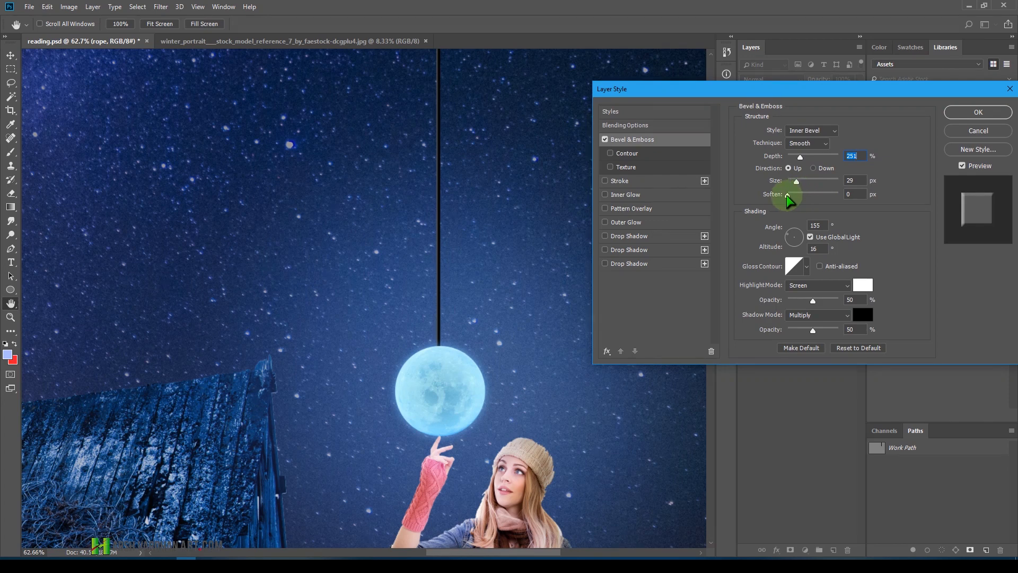
{"action": "left_click_drag", "start_coordinate": [801, 181], "coordinate": [794, 178]}
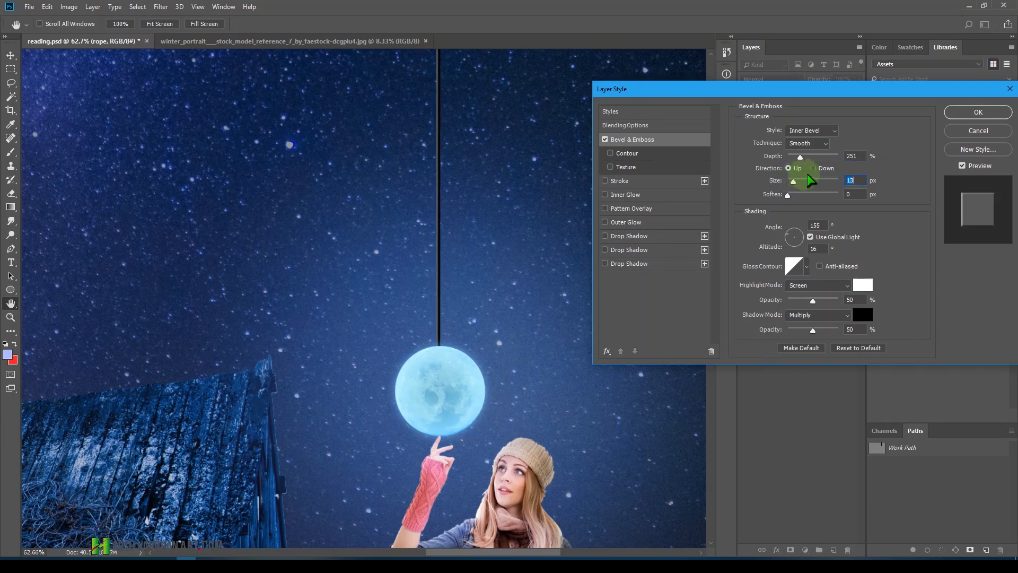
Apply the Bevel & Emboss settings to the rope and check it against the whole composite.
{"action": "left_click", "coordinate": [968, 110]}
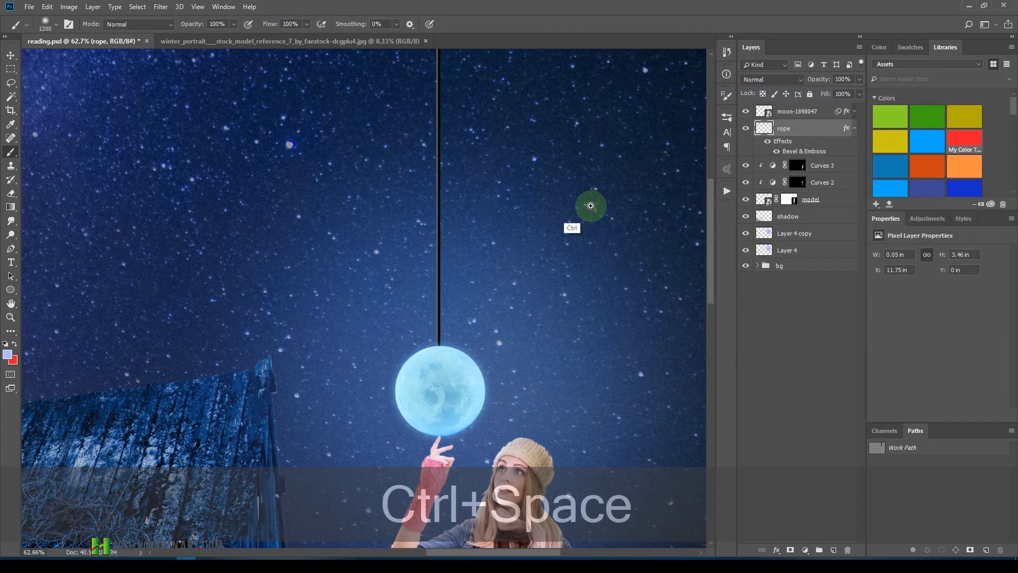
{"action": "left_click_drag", "start_coordinate": [536, 185], "coordinate": [397, 249]}
{"action": "left_click_drag", "start_coordinate": [584, 188], "coordinate": [584, 175]}
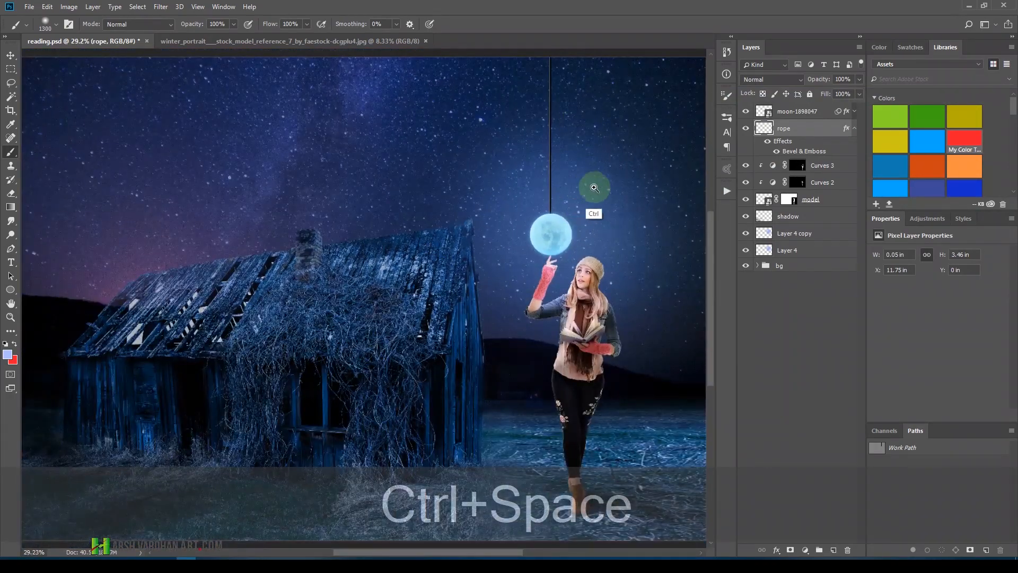
{"action": "left_click_drag", "start_coordinate": [545, 120], "coordinate": [597, 159]}
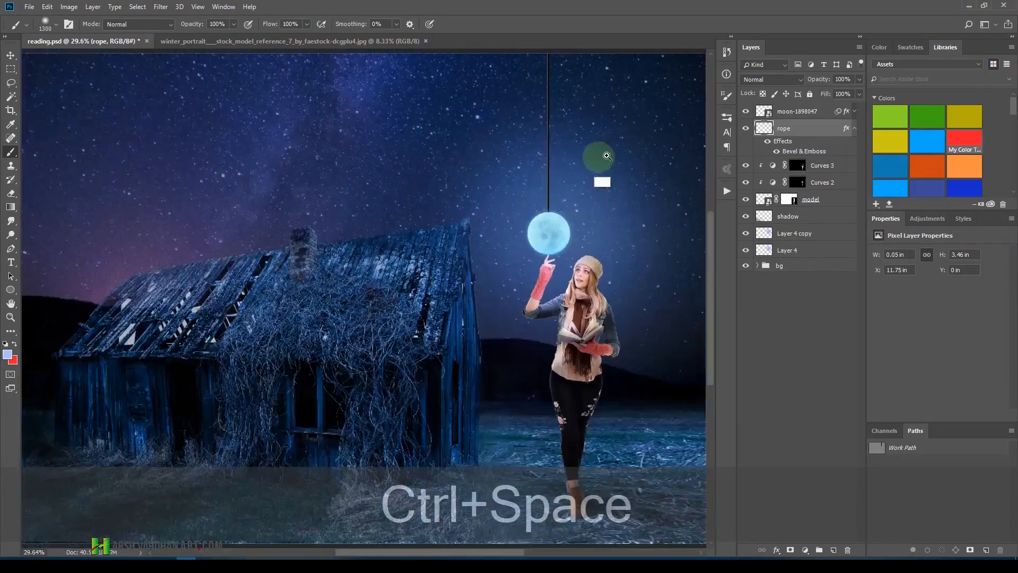
Group the moon-1898047 and rope layers and name the group moon.
{"action": "left_click", "coordinate": [854, 129]}
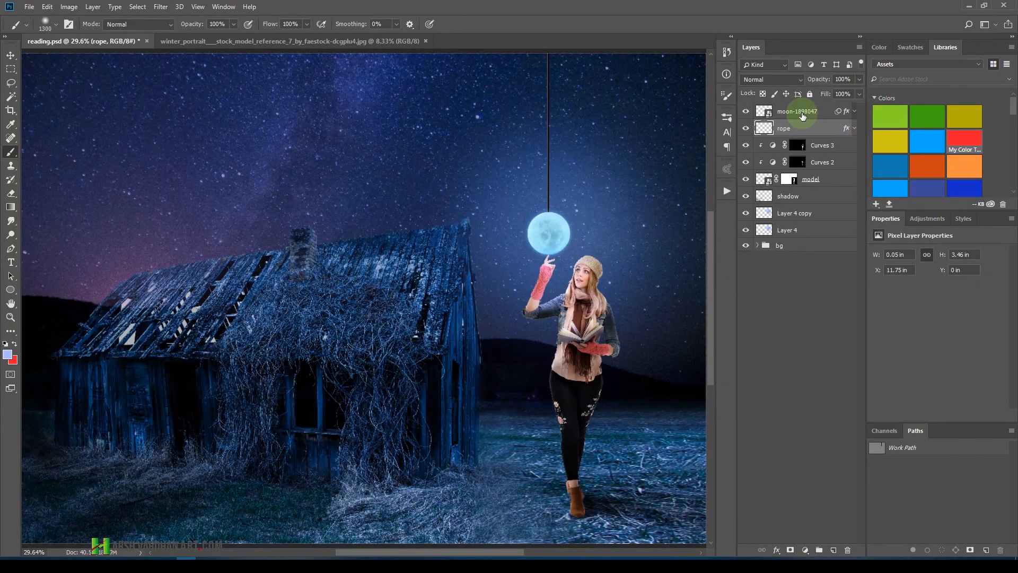
{"action": "left_click", "coordinate": [801, 114], "text": "shift"}
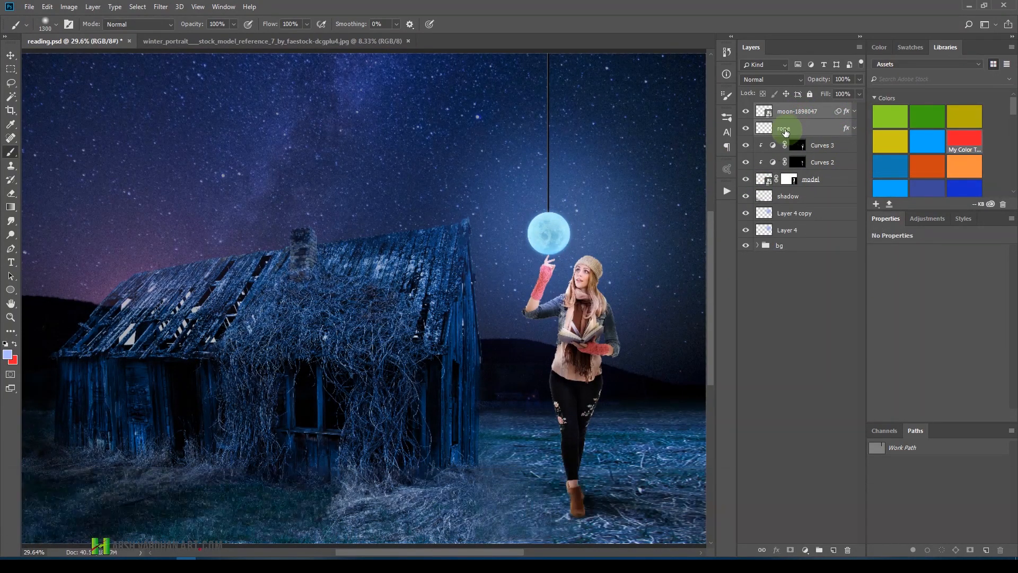
{"action": "key", "text": "ctrl+g"}
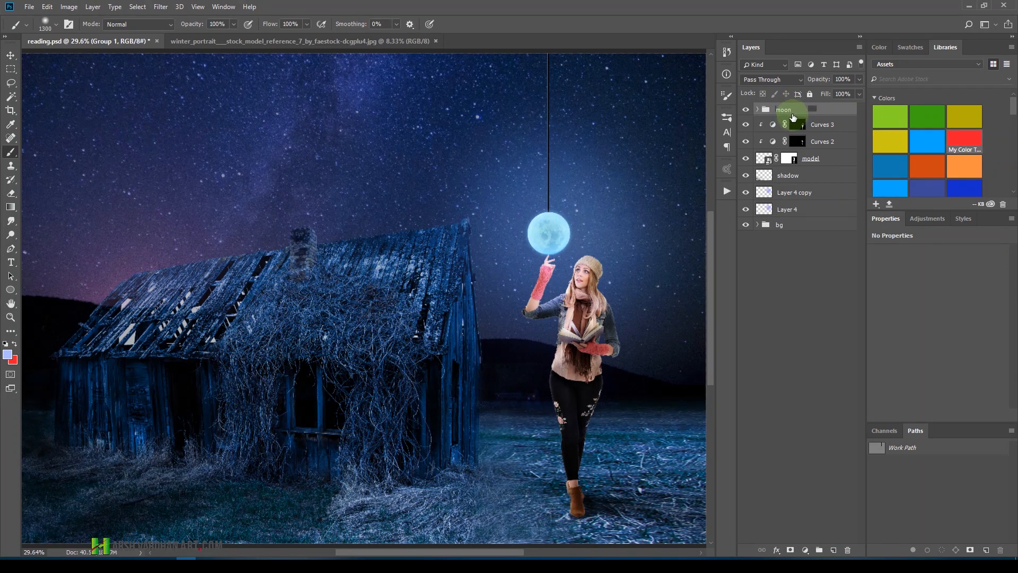
{"action": "key", "text": "Return"}
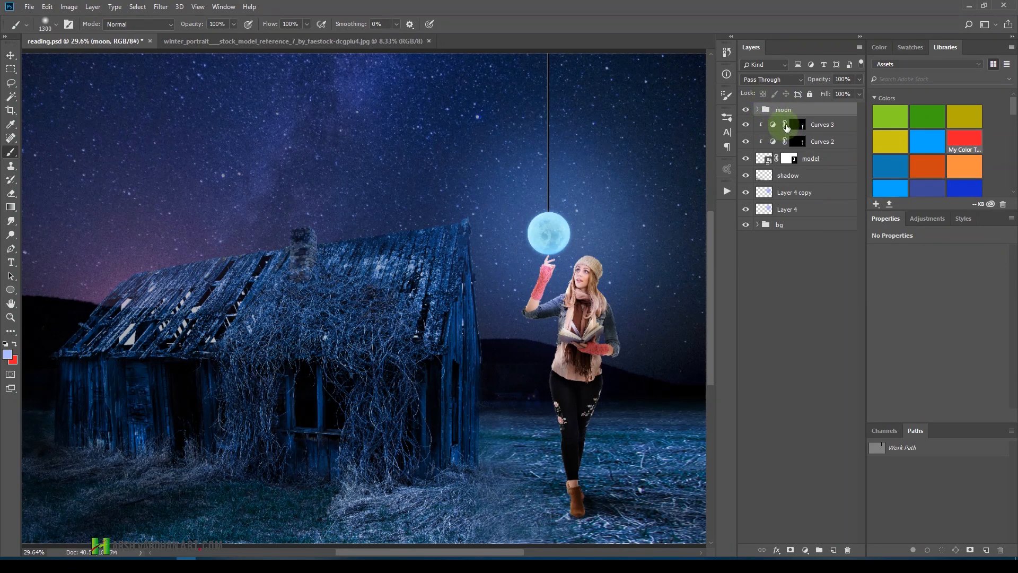
Duplicate the moon group twice, placing one hanging moon over the barn's left end and one over the middle of its roof.
{"action": "mouse_move", "coordinate": [575, 175]}
{"action": "left_mouse_down"}
{"action": "mouse_move", "coordinate": [567, 189]}
{"action": "mouse_move", "coordinate": [579, 182]}
{"action": "left_mouse_up"}
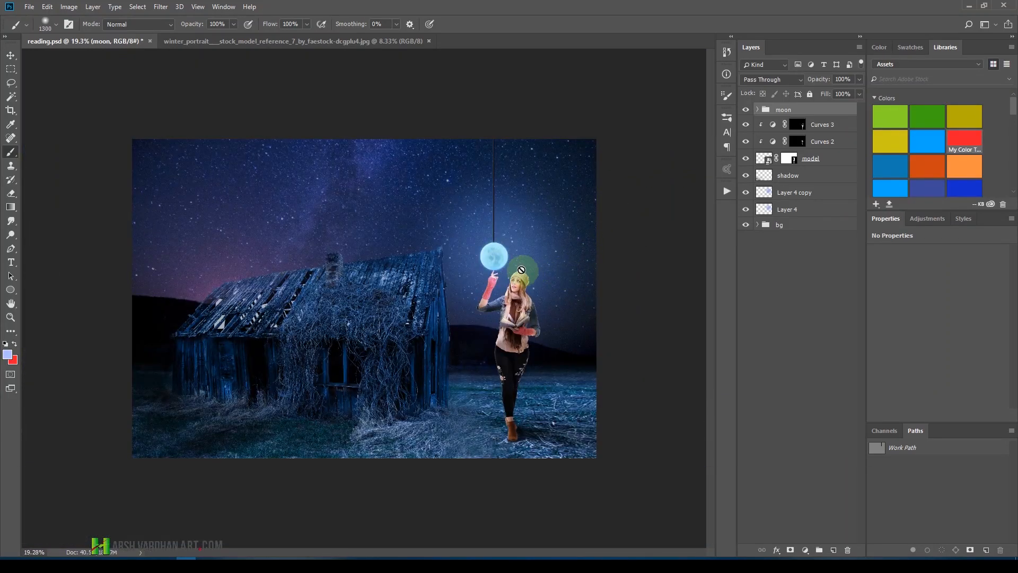
{"action": "key", "text": "v"}
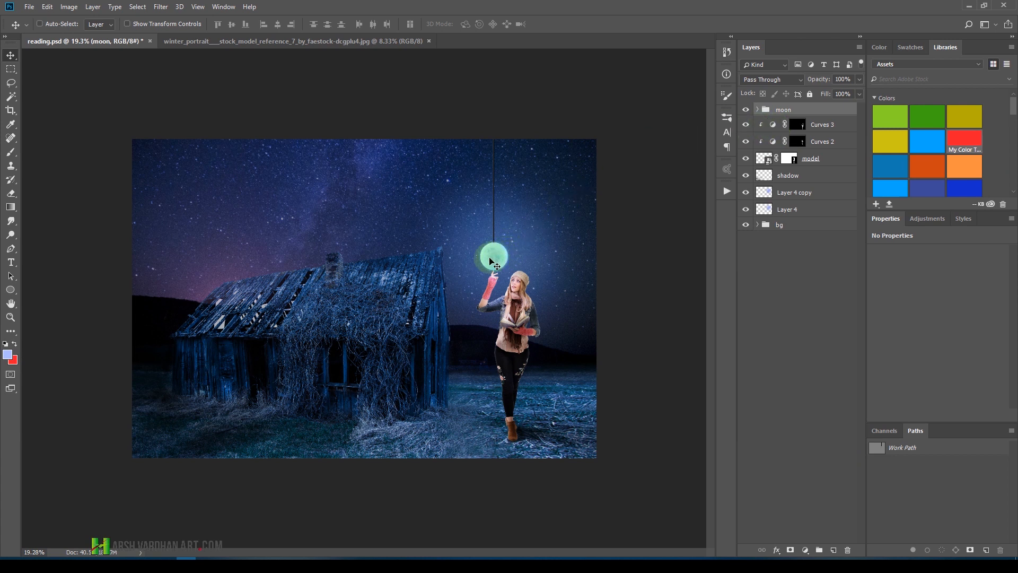
{"action": "key", "text": "alt"}
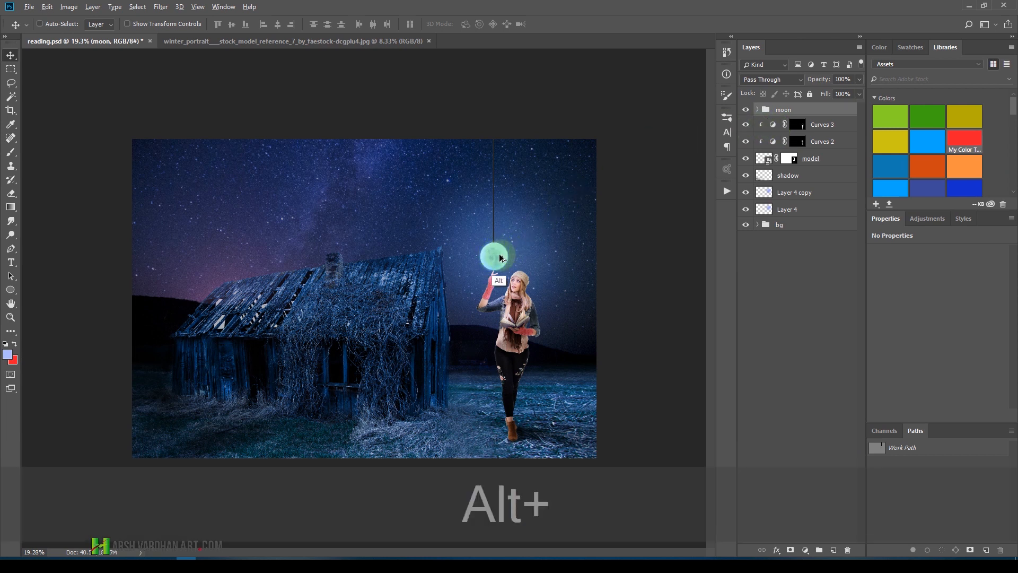
{"action": "left_click_drag", "start_coordinate": [500, 258], "coordinate": [210, 247]}
{"action": "left_click", "coordinate": [375, 213], "text": "alt"}
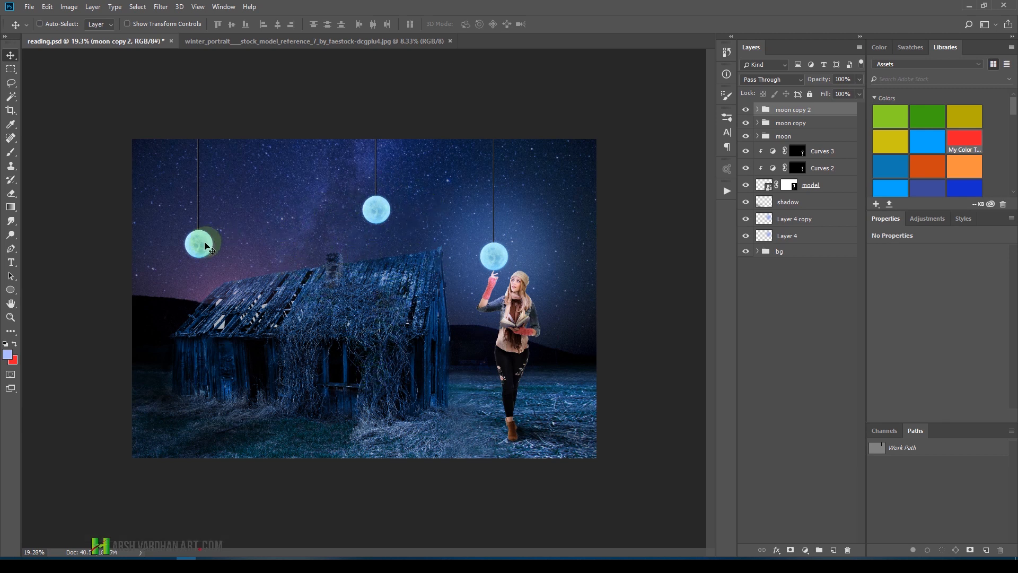
Reposition the two moon copies, moving the far-left one slightly inward and centring the other between its neighbours.
{"action": "left_click_drag", "start_coordinate": [205, 245], "coordinate": [233, 250]}
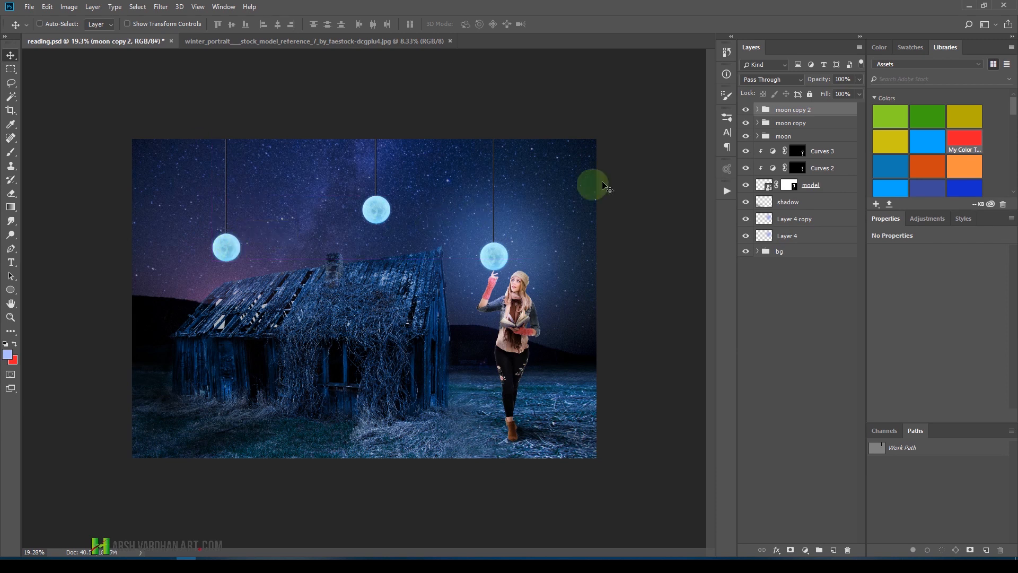
{"action": "left_click", "coordinate": [792, 123]}
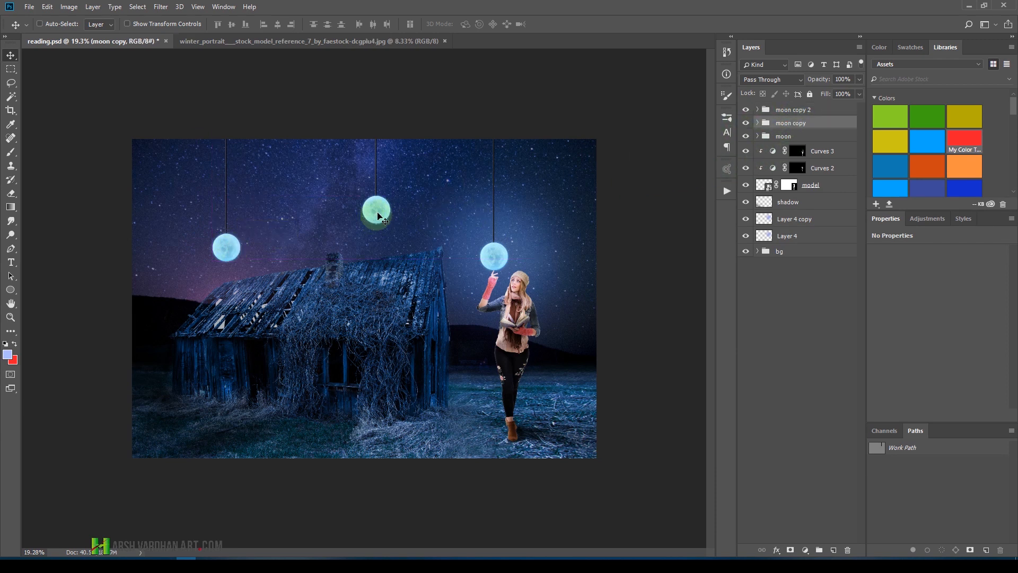
{"action": "mouse_move", "coordinate": [376, 212]}
{"action": "left_mouse_down"}
{"action": "mouse_move", "coordinate": [347, 220]}
{"action": "mouse_move", "coordinate": [364, 218]}
{"action": "left_mouse_up"}
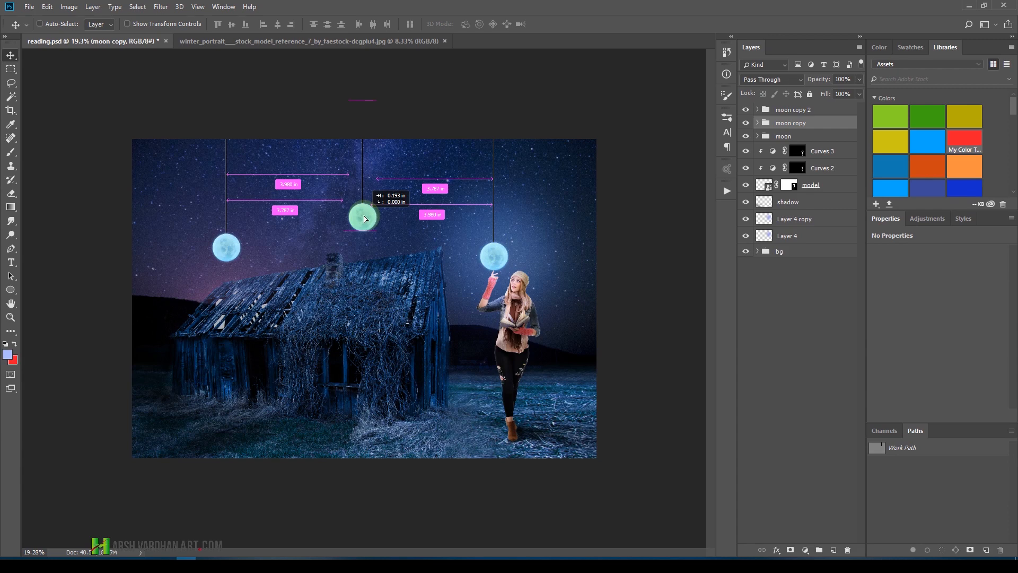
{"action": "left_click_drag", "start_coordinate": [365, 218], "coordinate": [455, 175]}
{"action": "key", "text": "ctrl+space"}
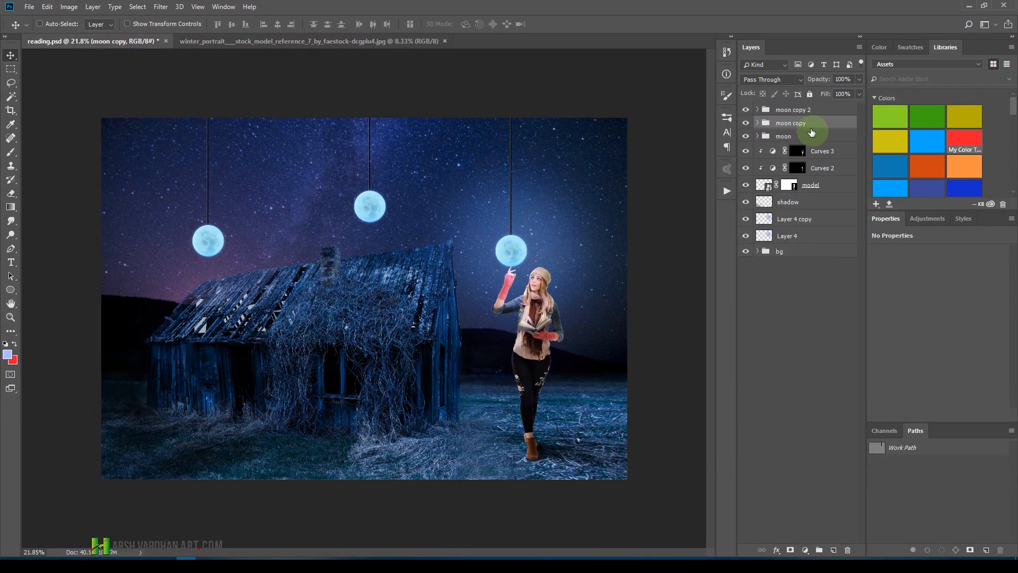
Add a Curves adjustment layer above all the moon groups and set its blend mode to Multiply.
{"action": "left_click", "coordinate": [820, 111]}
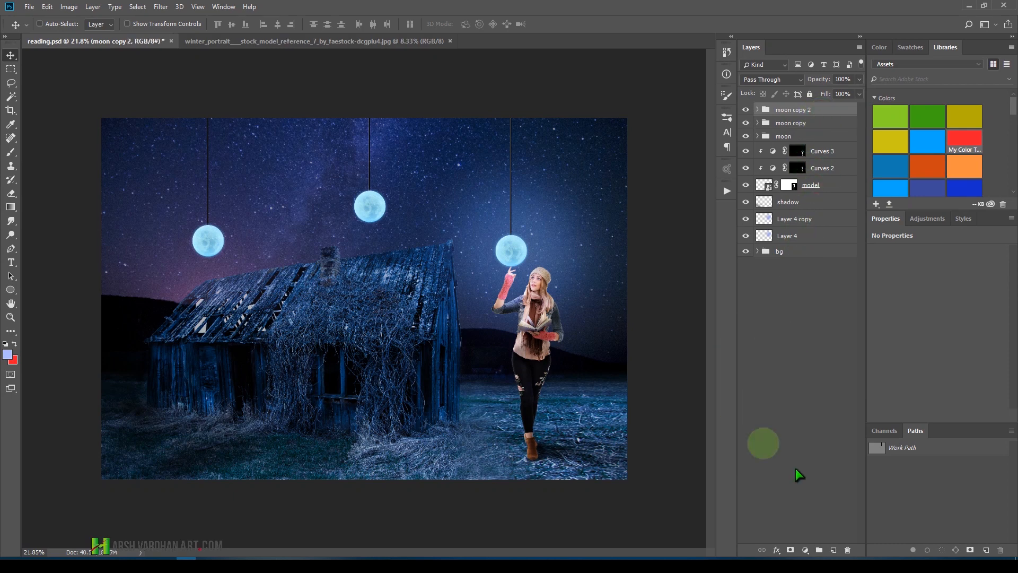
{"action": "left_click", "coordinate": [807, 550]}
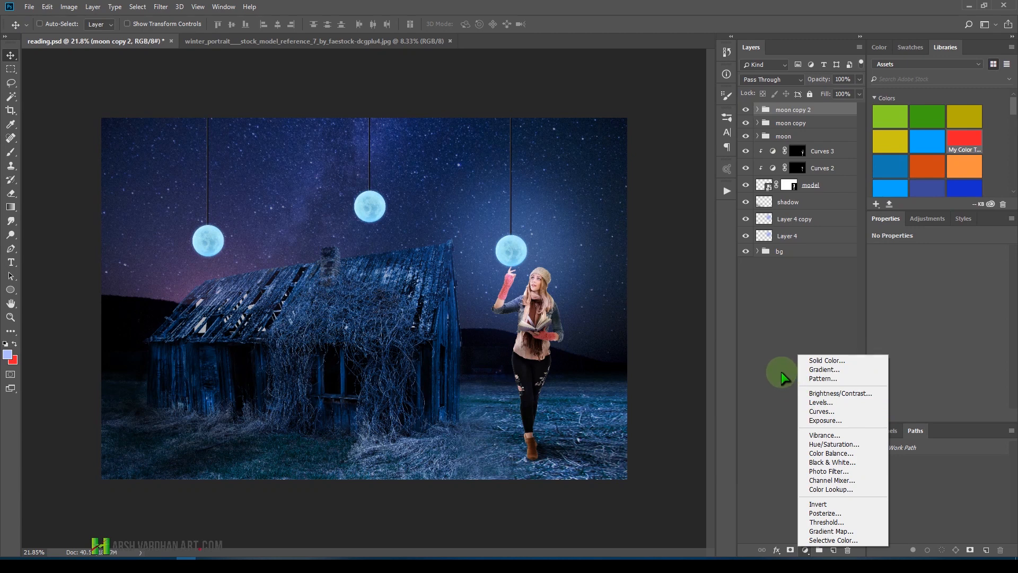
{"action": "left_click", "coordinate": [782, 387]}
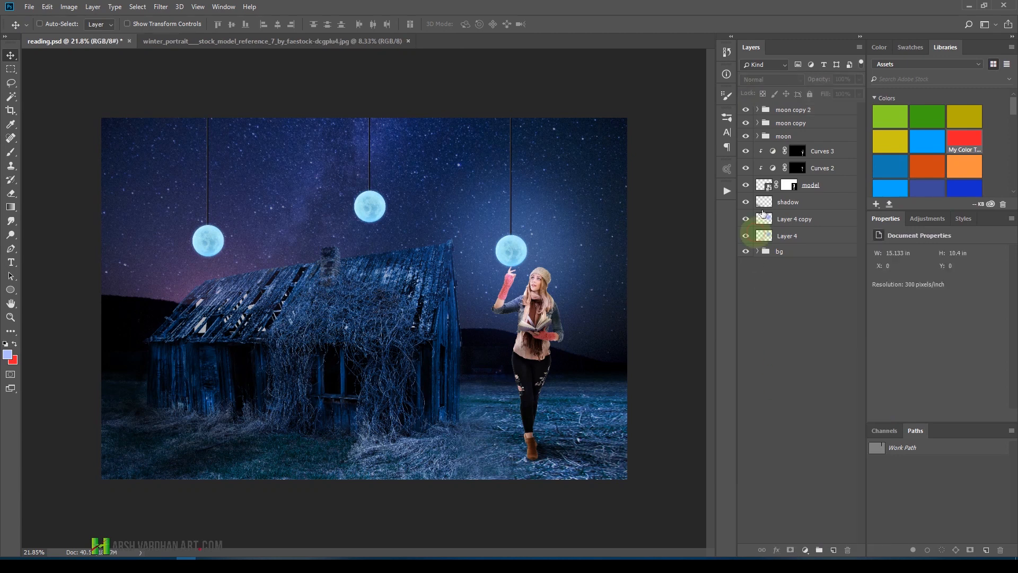
{"action": "left_click", "coordinate": [934, 223]}
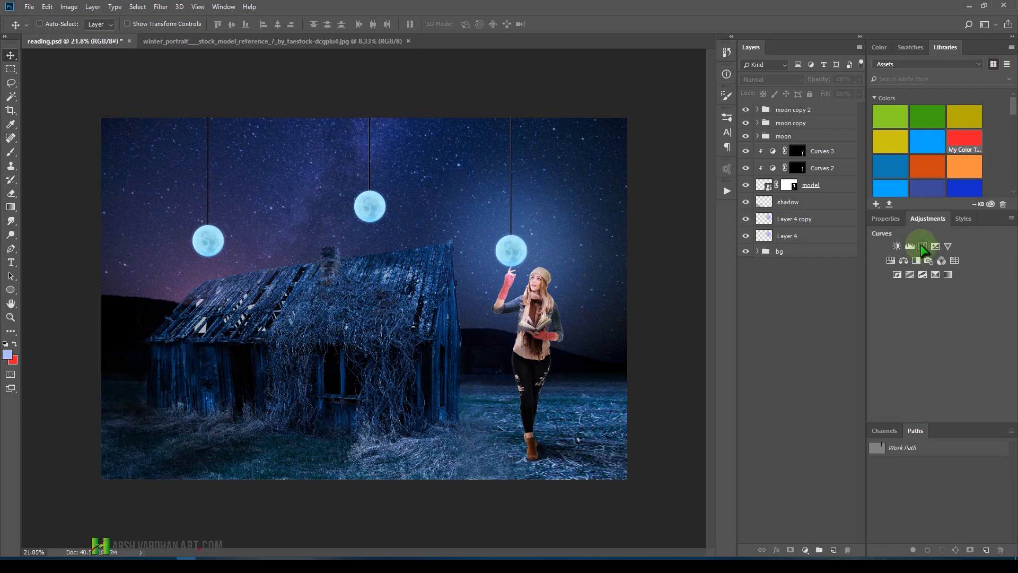
{"action": "left_click", "coordinate": [923, 246]}
{"action": "left_click", "coordinate": [780, 79]}
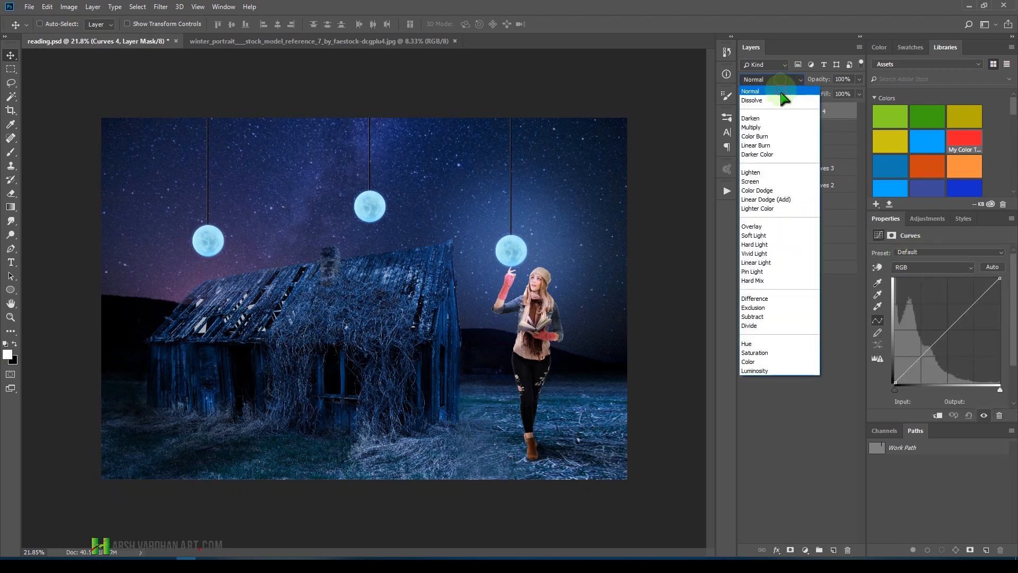
{"action": "left_click", "coordinate": [783, 127]}
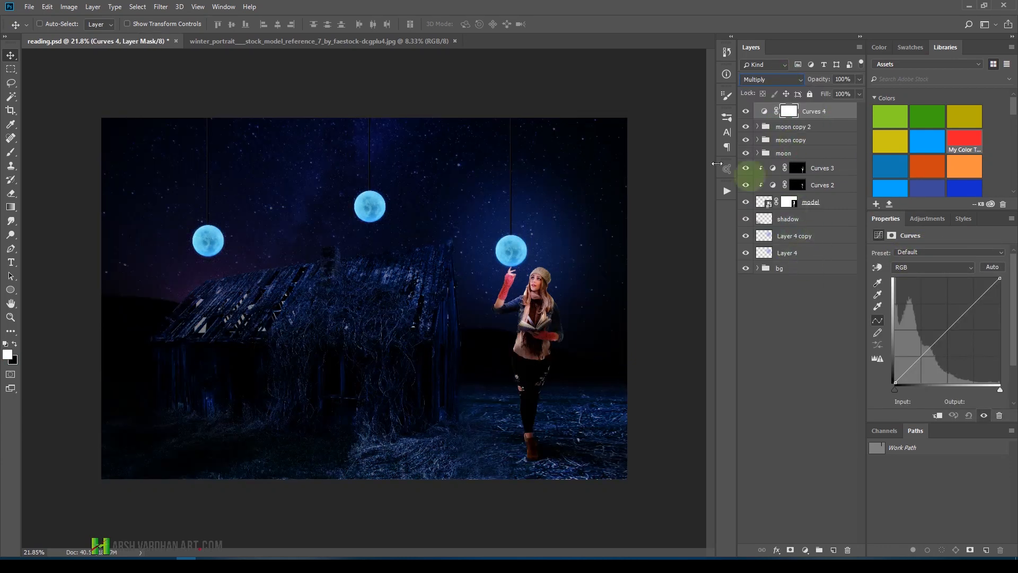
Paint the new Curves layer's mask to clear the darkening from the barn, moons and model, reduce the brush to 700 px, and save.
{"action": "left_click", "coordinate": [791, 114]}
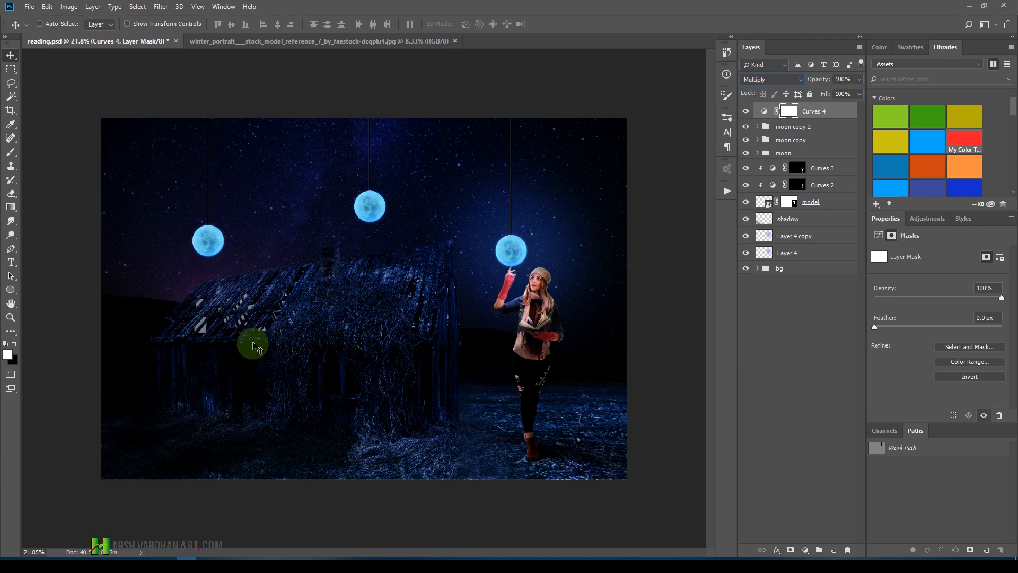
{"action": "left_click", "coordinate": [11, 152]}
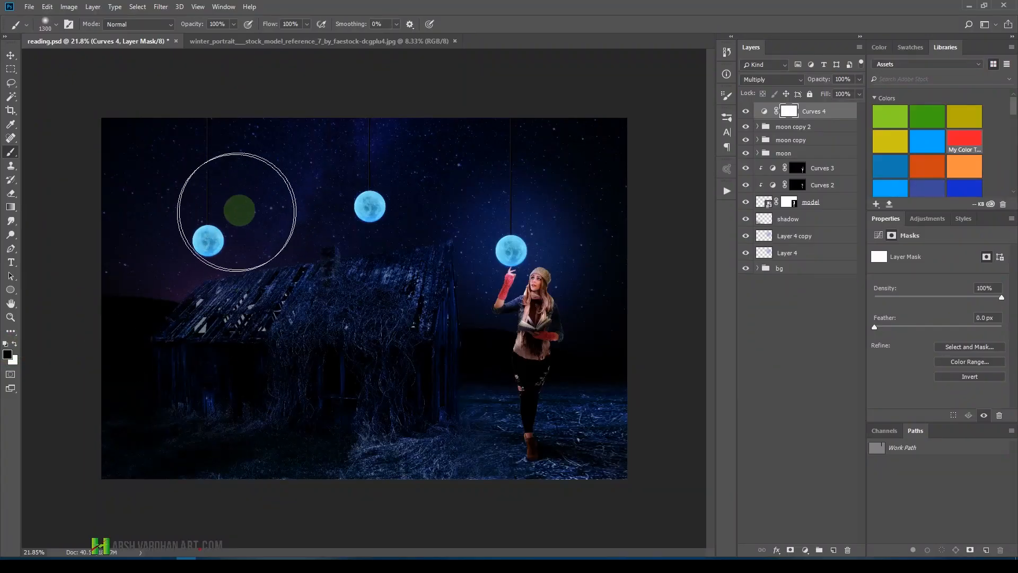
{"action": "mouse_move", "coordinate": [240, 210]}
{"action": "left_mouse_down"}
{"action": "mouse_move", "coordinate": [243, 275]}
{"action": "mouse_move", "coordinate": [202, 263]}
{"action": "mouse_move", "coordinate": [263, 211]}
{"action": "mouse_move", "coordinate": [277, 353]}
{"action": "mouse_move", "coordinate": [391, 185]}
{"action": "mouse_move", "coordinate": [312, 304]}
{"action": "mouse_move", "coordinate": [341, 307]}
{"action": "mouse_move", "coordinate": [411, 357]}
{"action": "mouse_move", "coordinate": [447, 306]}
{"action": "mouse_move", "coordinate": [490, 280]}
{"action": "mouse_move", "coordinate": [515, 374]}
{"action": "mouse_move", "coordinate": [532, 363]}
{"action": "mouse_move", "coordinate": [538, 383]}
{"action": "mouse_move", "coordinate": [519, 249]}
{"action": "mouse_move", "coordinate": [486, 209]}
{"action": "mouse_move", "coordinate": [483, 254]}
{"action": "mouse_move", "coordinate": [491, 231]}
{"action": "mouse_move", "coordinate": [447, 292]}
{"action": "mouse_move", "coordinate": [355, 279]}
{"action": "mouse_move", "coordinate": [355, 238]}
{"action": "mouse_move", "coordinate": [197, 310]}
{"action": "mouse_move", "coordinate": [224, 295]}
{"action": "mouse_move", "coordinate": [236, 348]}
{"action": "mouse_move", "coordinate": [336, 349]}
{"action": "mouse_move", "coordinate": [298, 392]}
{"action": "mouse_move", "coordinate": [261, 400]}
{"action": "mouse_move", "coordinate": [301, 430]}
{"action": "mouse_move", "coordinate": [443, 453]}
{"action": "mouse_move", "coordinate": [555, 434]}
{"action": "mouse_move", "coordinate": [400, 356]}
{"action": "mouse_move", "coordinate": [398, 322]}
{"action": "mouse_move", "coordinate": [388, 319]}
{"action": "mouse_move", "coordinate": [505, 315]}
{"action": "mouse_move", "coordinate": [522, 345]}
{"action": "mouse_move", "coordinate": [524, 393]}
{"action": "mouse_move", "coordinate": [524, 317]}
{"action": "mouse_move", "coordinate": [501, 327]}
{"action": "mouse_move", "coordinate": [539, 437]}
{"action": "mouse_move", "coordinate": [528, 447]}
{"action": "mouse_move", "coordinate": [461, 394]}
{"action": "mouse_move", "coordinate": [445, 245]}
{"action": "mouse_move", "coordinate": [516, 188]}
{"action": "mouse_move", "coordinate": [551, 177]}
{"action": "mouse_move", "coordinate": [535, 231]}
{"action": "mouse_move", "coordinate": [583, 152]}
{"action": "mouse_move", "coordinate": [593, 163]}
{"action": "mouse_move", "coordinate": [553, 246]}
{"action": "mouse_move", "coordinate": [592, 190]}
{"action": "mouse_move", "coordinate": [599, 199]}
{"action": "mouse_move", "coordinate": [558, 313]}
{"action": "mouse_move", "coordinate": [580, 318]}
{"action": "mouse_move", "coordinate": [567, 292]}
{"action": "mouse_move", "coordinate": [581, 159]}
{"action": "mouse_move", "coordinate": [484, 262]}
{"action": "mouse_move", "coordinate": [595, 120]}
{"action": "mouse_move", "coordinate": [550, 361]}
{"action": "mouse_move", "coordinate": [603, 223]}
{"action": "mouse_move", "coordinate": [631, 311]}
{"action": "mouse_move", "coordinate": [555, 200]}
{"action": "mouse_move", "coordinate": [216, 189]}
{"action": "mouse_move", "coordinate": [158, 170]}
{"action": "mouse_move", "coordinate": [144, 151]}
{"action": "mouse_move", "coordinate": [211, 364]}
{"action": "mouse_move", "coordinate": [163, 364]}
{"action": "mouse_move", "coordinate": [272, 373]}
{"action": "mouse_move", "coordinate": [221, 454]}
{"action": "mouse_move", "coordinate": [377, 423]}
{"action": "mouse_move", "coordinate": [482, 437]}
{"action": "mouse_move", "coordinate": [392, 514]}
{"action": "mouse_move", "coordinate": [368, 507]}
{"action": "mouse_move", "coordinate": [391, 519]}
{"action": "mouse_move", "coordinate": [398, 504]}
{"action": "mouse_move", "coordinate": [382, 487]}
{"action": "mouse_move", "coordinate": [447, 489]}
{"action": "mouse_move", "coordinate": [400, 484]}
{"action": "mouse_move", "coordinate": [498, 493]}
{"action": "mouse_move", "coordinate": [329, 473]}
{"action": "mouse_move", "coordinate": [518, 488]}
{"action": "mouse_move", "coordinate": [352, 473]}
{"action": "mouse_move", "coordinate": [387, 477]}
{"action": "mouse_move", "coordinate": [211, 477]}
{"action": "mouse_move", "coordinate": [232, 471]}
{"action": "mouse_move", "coordinate": [199, 489]}
{"action": "mouse_move", "coordinate": [546, 479]}
{"action": "mouse_move", "coordinate": [165, 477]}
{"action": "mouse_move", "coordinate": [300, 471]}
{"action": "mouse_move", "coordinate": [391, 482]}
{"action": "mouse_move", "coordinate": [381, 477]}
{"action": "mouse_move", "coordinate": [398, 425]}
{"action": "mouse_move", "coordinate": [454, 478]}
{"action": "mouse_move", "coordinate": [425, 496]}
{"action": "mouse_move", "coordinate": [454, 511]}
{"action": "mouse_move", "coordinate": [530, 493]}
{"action": "mouse_move", "coordinate": [518, 483]}
{"action": "mouse_move", "coordinate": [791, 323]}
{"action": "left_mouse_up"}
{"action": "key", "text": "x"}
{"action": "key", "text": "bracketleft"}
{"action": "key", "text": "bracketleft"}
{"action": "key", "text": "bracketleft"}
{"action": "key", "text": "bracketleft"}
{"action": "key", "text": "bracketleft"}
{"action": "key", "text": "bracketleft"}
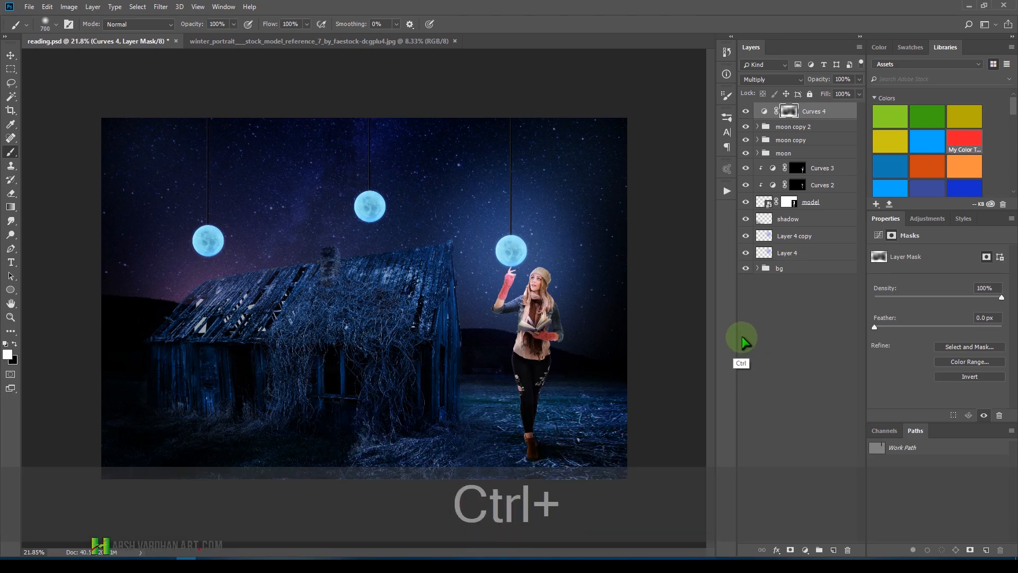
{"action": "key", "text": "ctrl+s"}
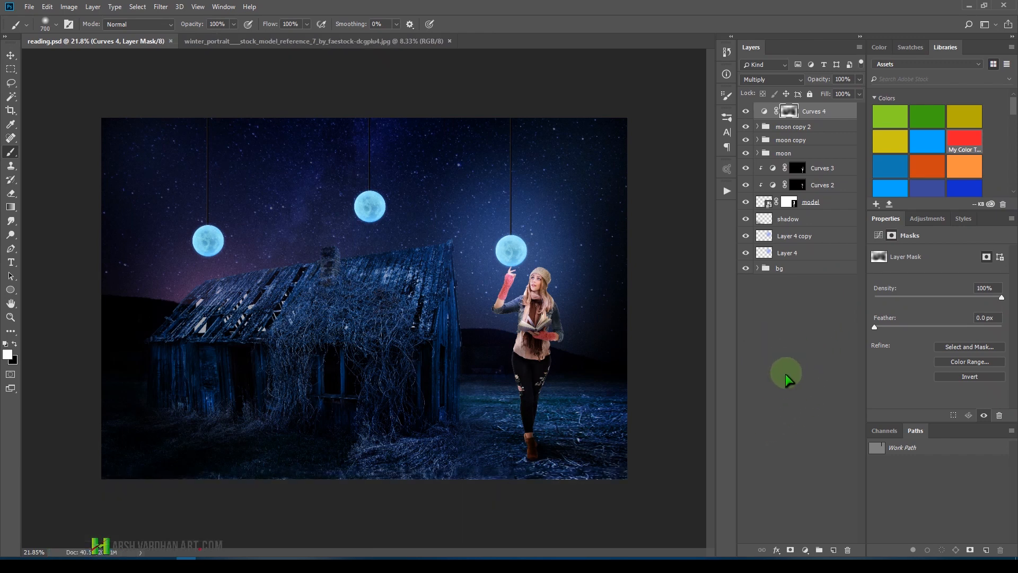
Add a Solid Color fill layer above the Curves layer in a bright saturated blue with a hue of 209°.
{"action": "key", "text": "ctrl+space"}
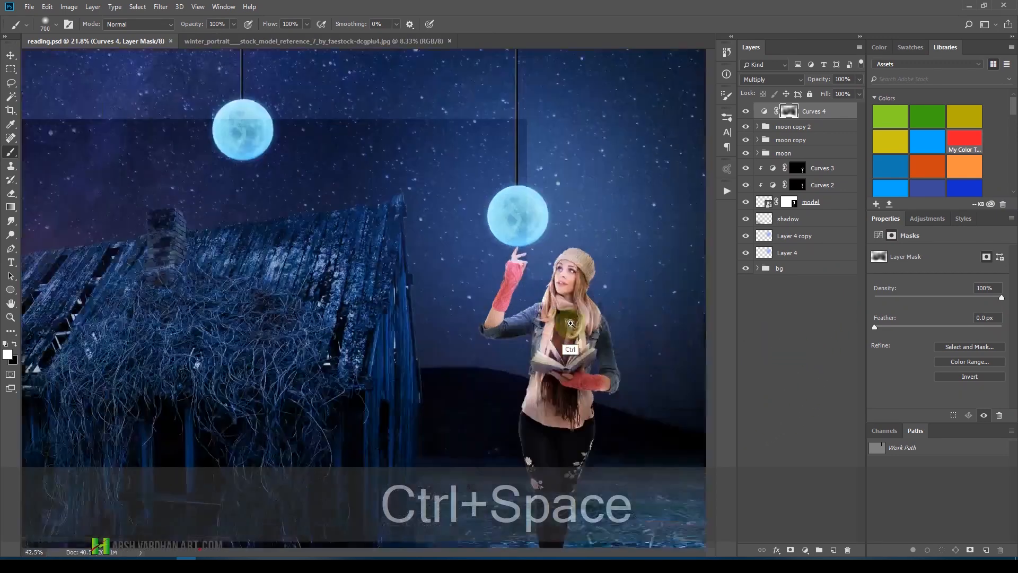
{"action": "left_click_drag", "start_coordinate": [512, 301], "coordinate": [536, 281]}
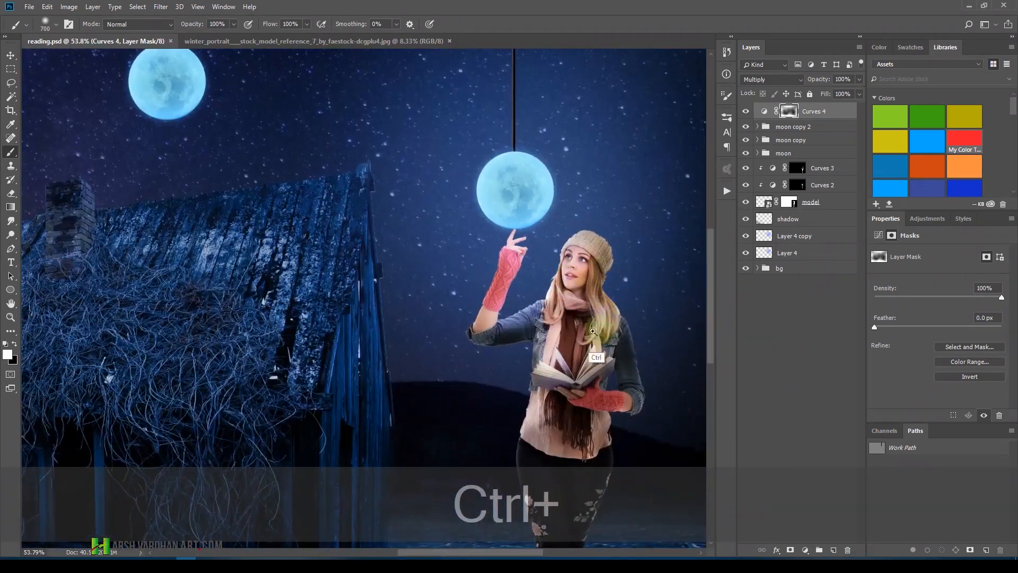
{"action": "mouse_move", "coordinate": [627, 317]}
{"action": "left_mouse_down"}
{"action": "mouse_move", "coordinate": [576, 322]}
{"action": "mouse_move", "coordinate": [609, 311]}
{"action": "mouse_move", "coordinate": [564, 194]}
{"action": "mouse_move", "coordinate": [545, 199]}
{"action": "mouse_move", "coordinate": [565, 289]}
{"action": "mouse_move", "coordinate": [535, 292]}
{"action": "left_mouse_up"}
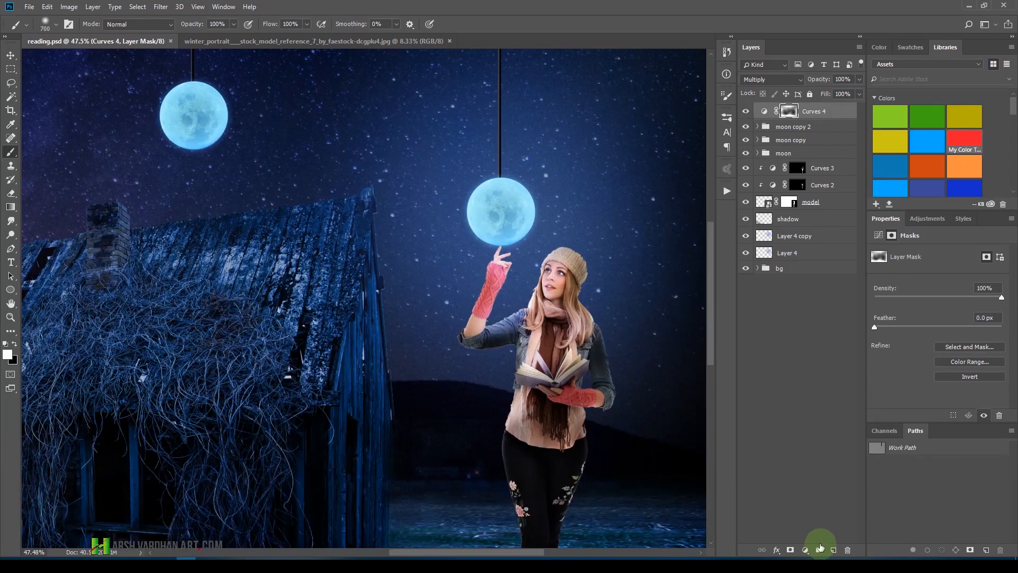
{"action": "left_click", "coordinate": [805, 552]}
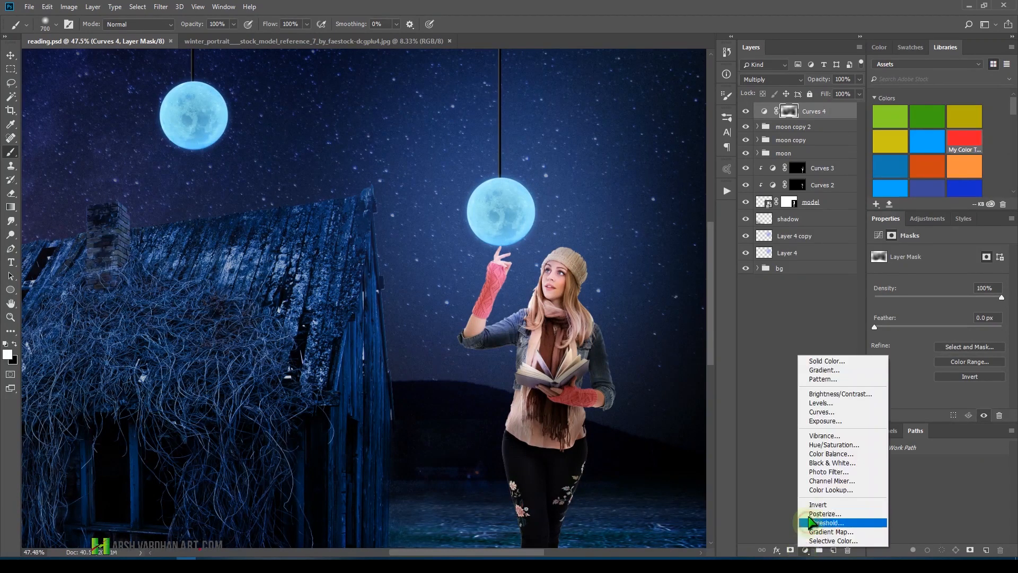
{"action": "left_click", "coordinate": [832, 364]}
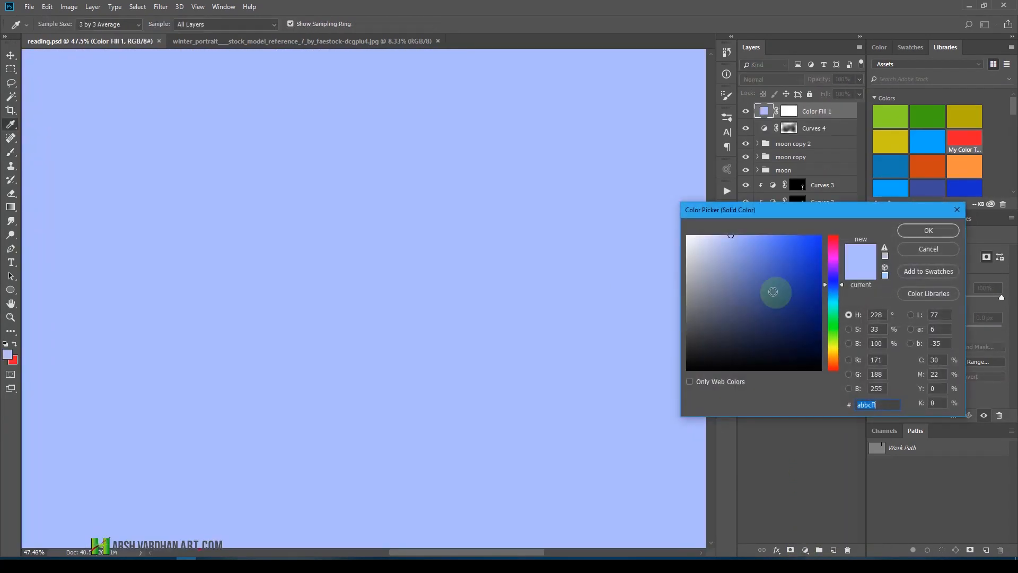
{"action": "left_click_drag", "start_coordinate": [770, 244], "coordinate": [790, 227]}
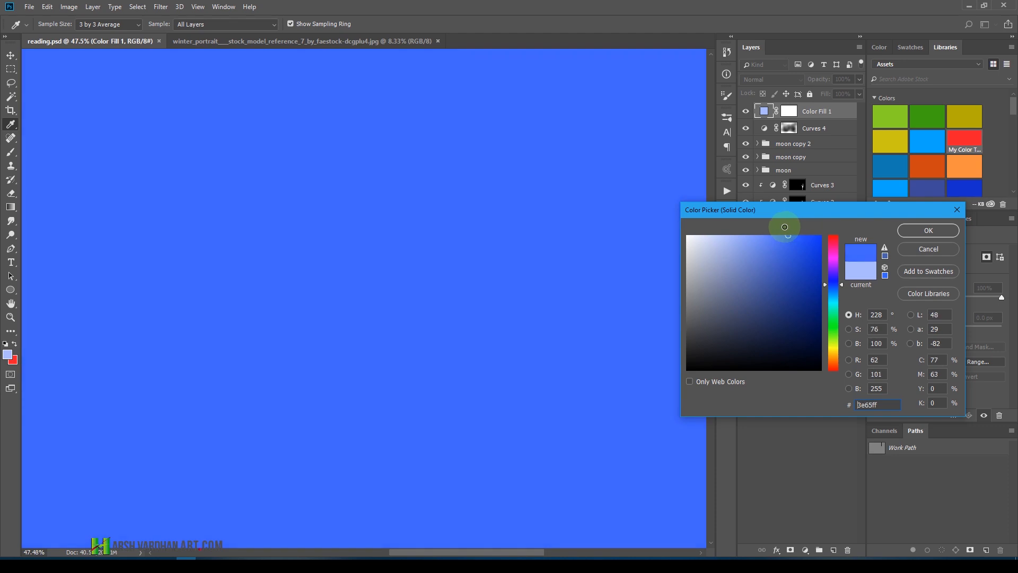
{"action": "left_click", "coordinate": [834, 289]}
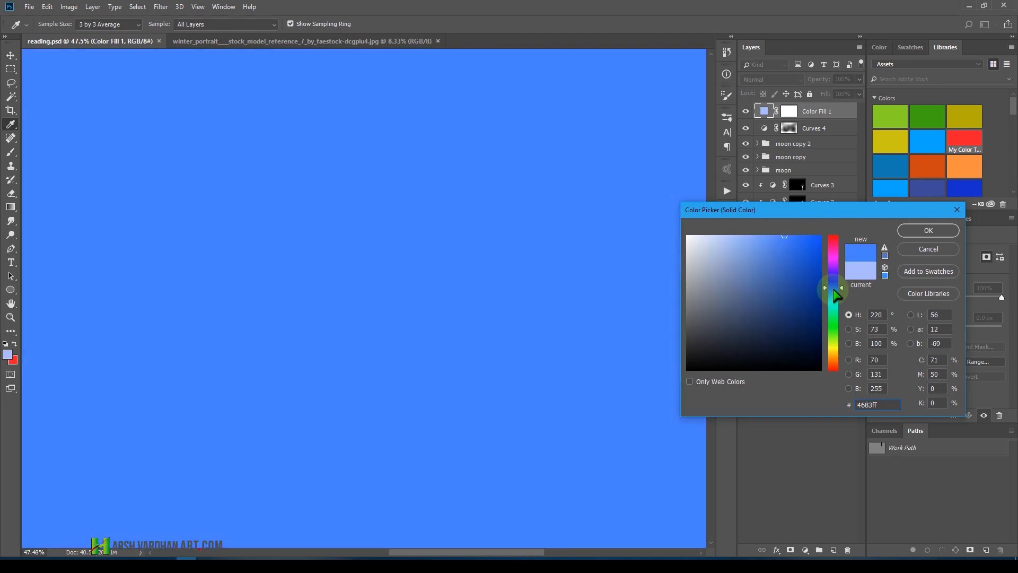
{"action": "left_click_drag", "start_coordinate": [835, 290], "coordinate": [836, 293]}
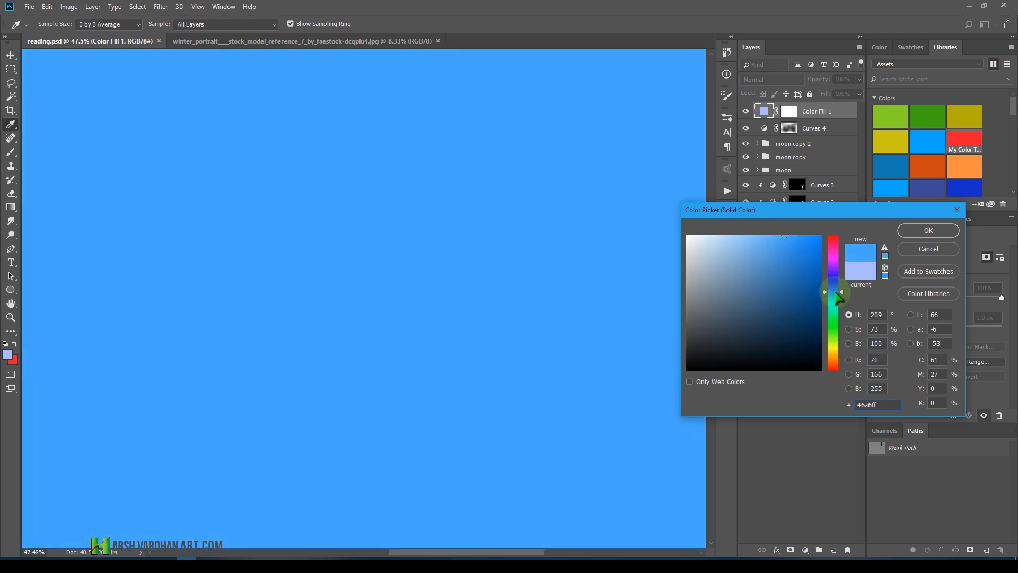
{"action": "left_click_drag", "start_coordinate": [786, 239], "coordinate": [797, 236]}
{"action": "left_click", "coordinate": [912, 229]}
Invert the Color Fill 1 layer's mask to black so the blue fill is hidden.
{"action": "key", "text": "b"}
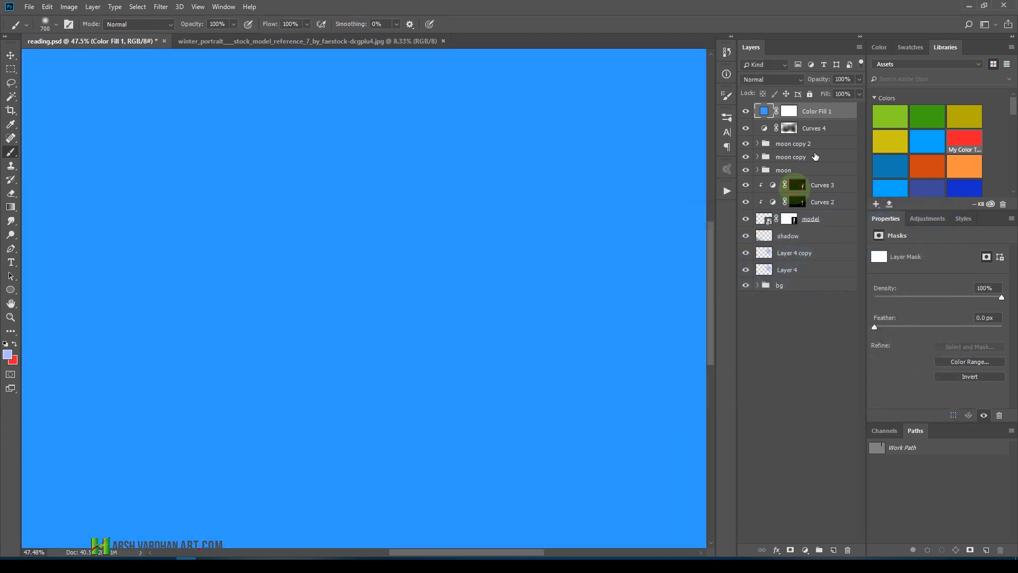
{"action": "left_click", "coordinate": [795, 113]}
{"action": "left_click", "coordinate": [795, 114]}
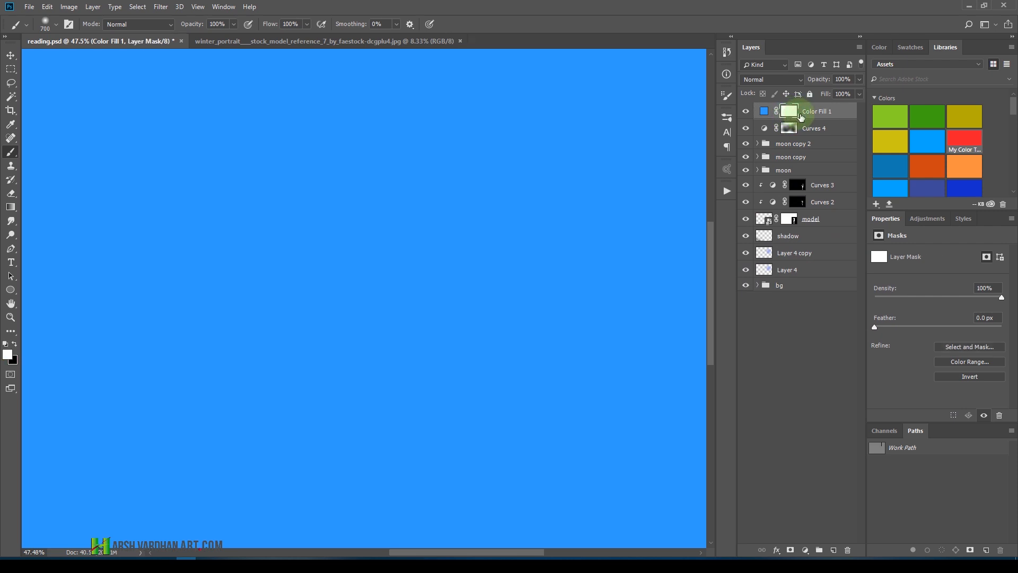
{"action": "key", "text": "ctrl+i"}
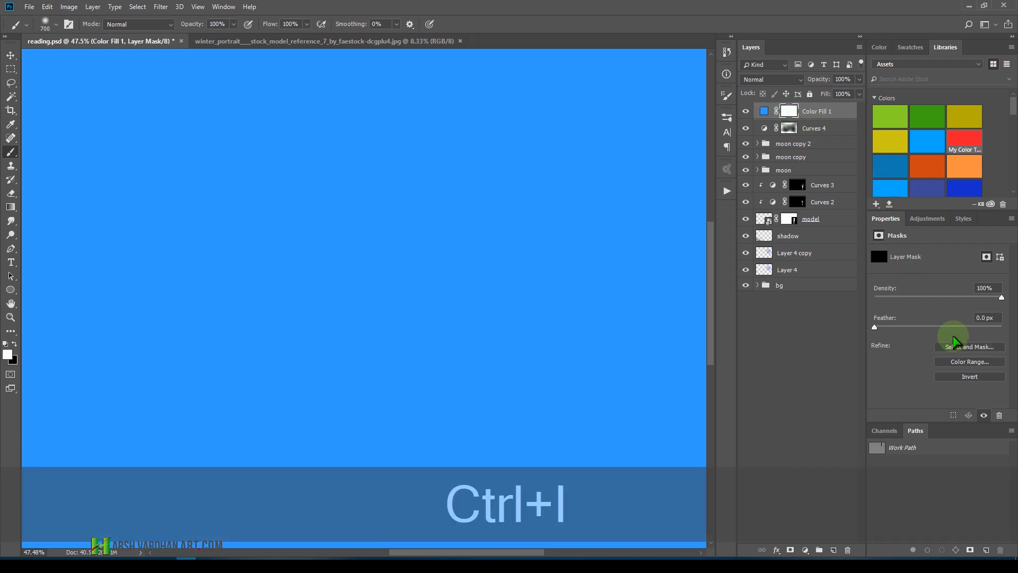
Reduce the brush size to 7 px for fine painting around the model's head and arm.
{"action": "key", "text": "ctrl+space"}
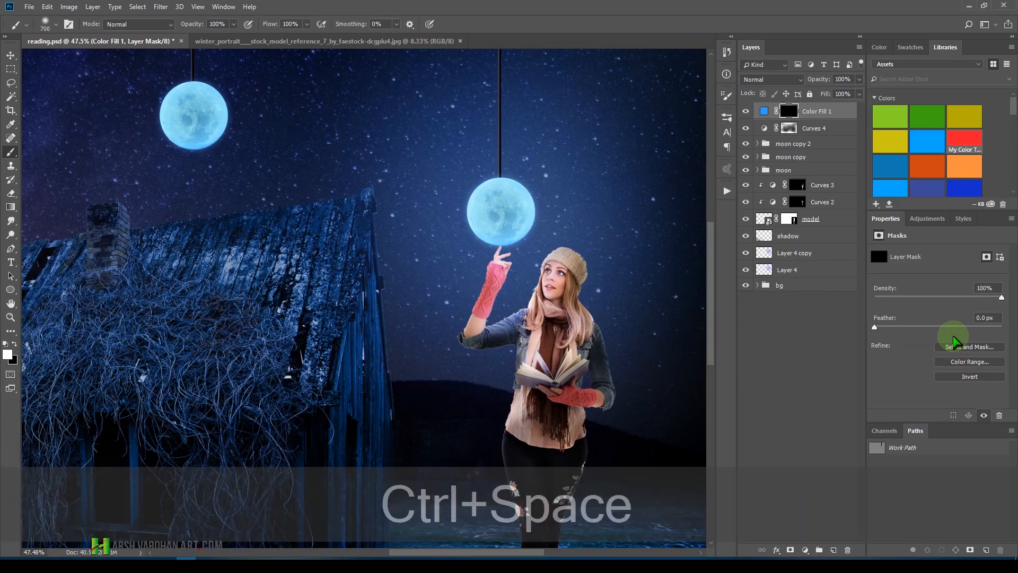
{"action": "left_click_drag", "start_coordinate": [538, 268], "coordinate": [592, 225]}
{"action": "key", "text": "ctrl+space"}
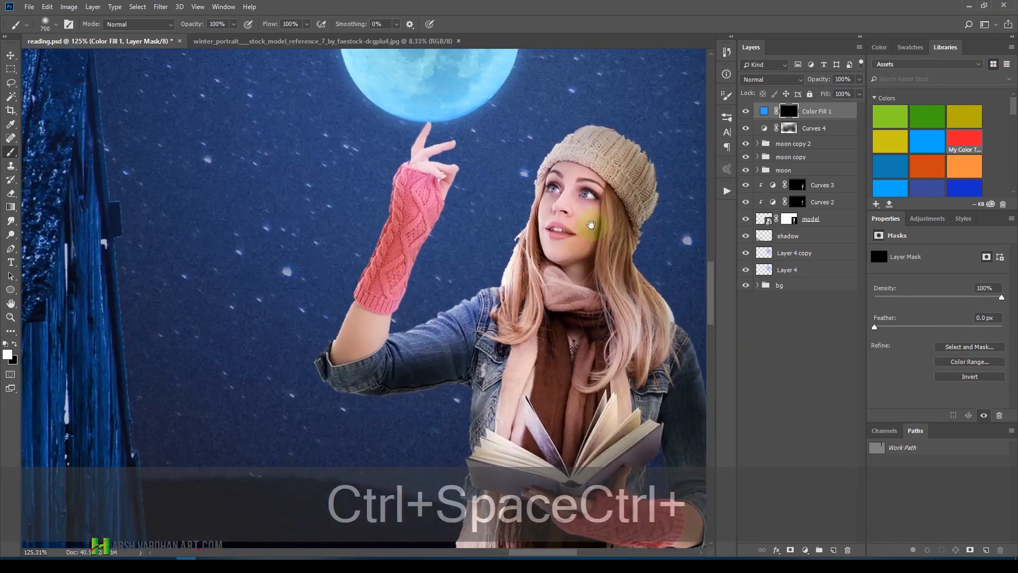
{"action": "mouse_move", "coordinate": [562, 186]}
{"action": "left_mouse_down"}
{"action": "mouse_move", "coordinate": [596, 198]}
{"action": "mouse_move", "coordinate": [542, 238]}
{"action": "left_mouse_up"}
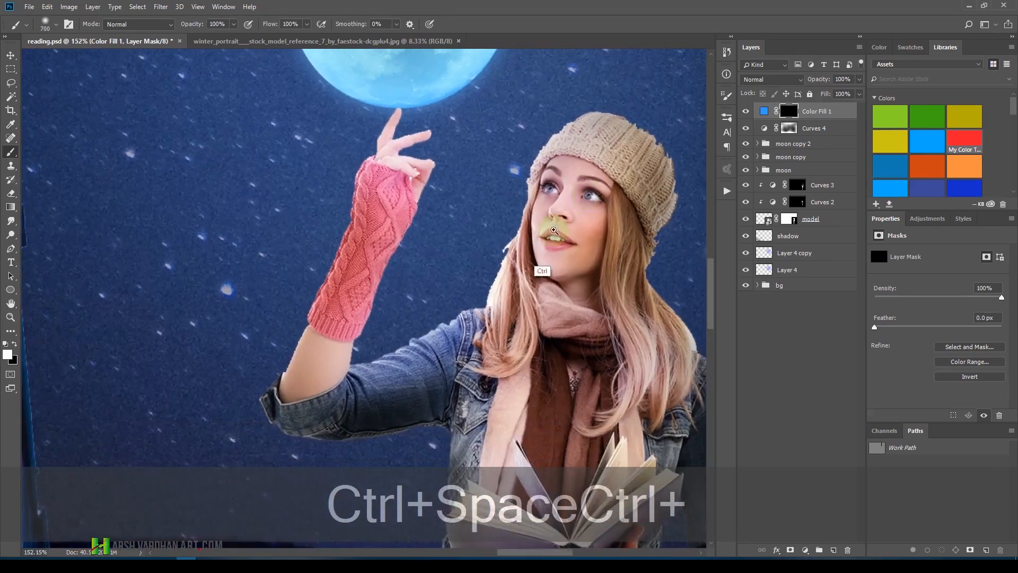
{"action": "key", "text": "bracketleft"}
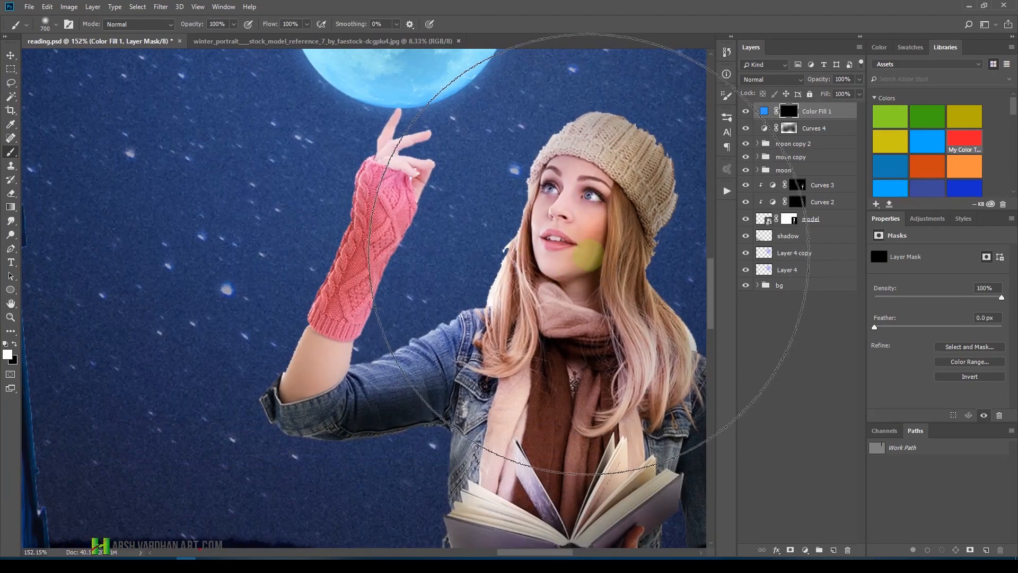
{"action": "key", "text": "bracketleft"}
{"action": "key", "text": "bracketleft"}
{"action": "key", "text": "bracketleft"}
{"action": "key", "text": "bracketleft"}
{"action": "key", "text": "bracketleft"}
{"action": "key", "text": "bracketleft"}
{"action": "key", "text": "bracketleft"}
{"action": "key", "text": "bracketleft"}
{"action": "key", "text": "bracketleft"}
{"action": "key", "text": "bracketleft"}
{"action": "key", "text": "bracketleft"}
{"action": "key", "text": "bracketleft"}
{"action": "key", "text": "bracketleft"}
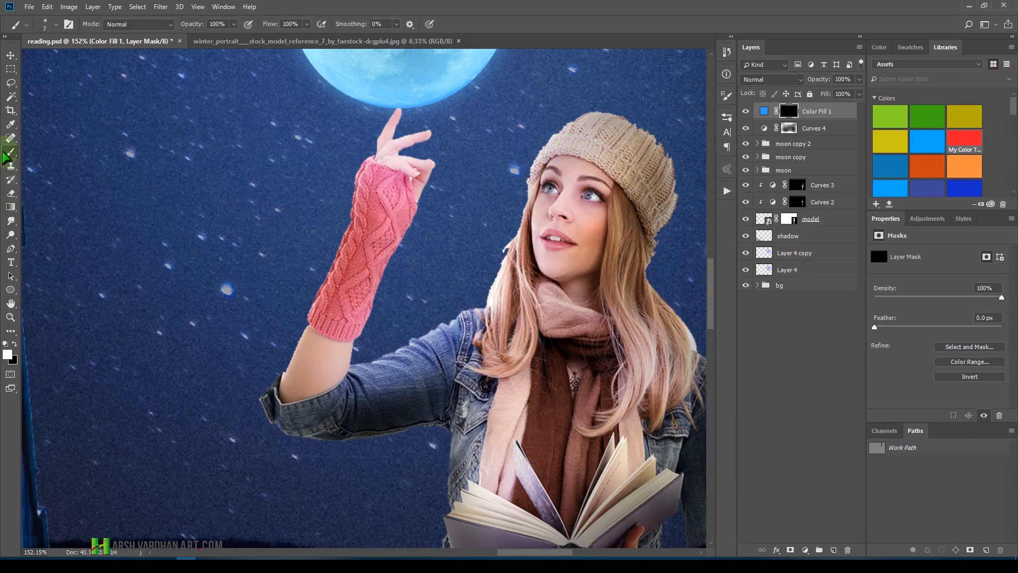
Turn off the brush's Transfer option, lower its opacity to 50%, and set the tip spacing to 1%.
{"action": "left_click", "coordinate": [728, 96]}
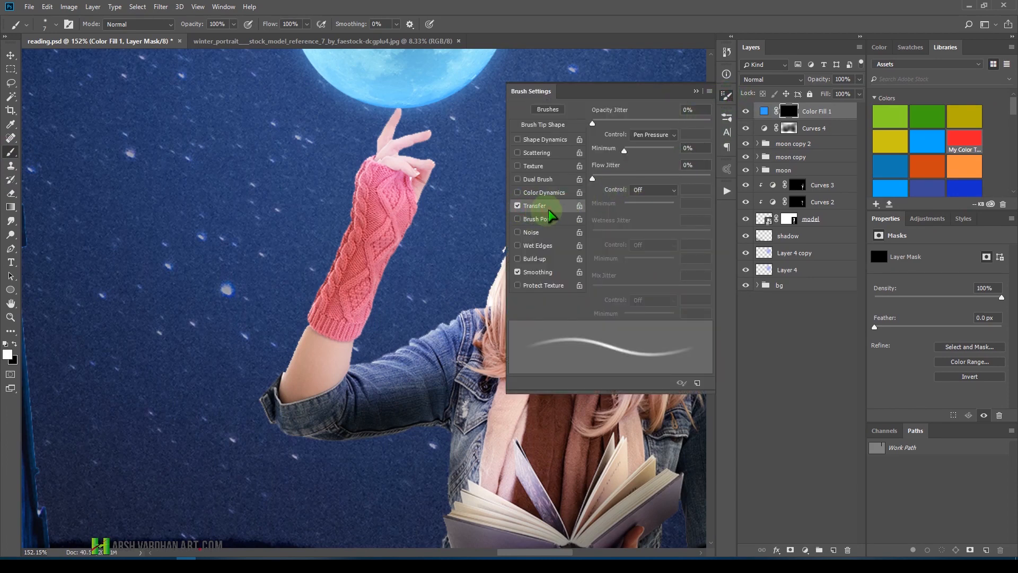
{"action": "left_click", "coordinate": [518, 206]}
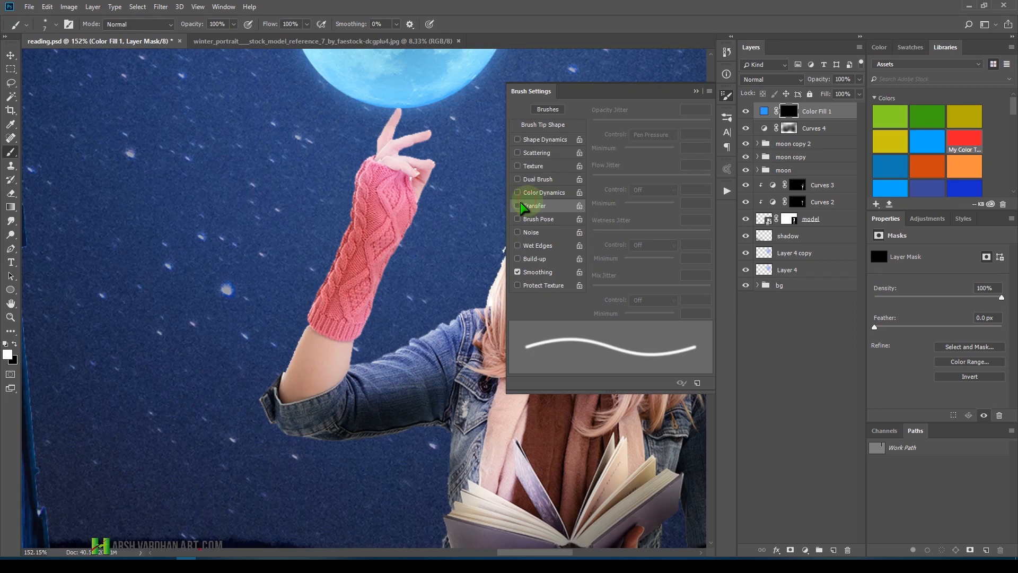
{"action": "left_click", "coordinate": [728, 97]}
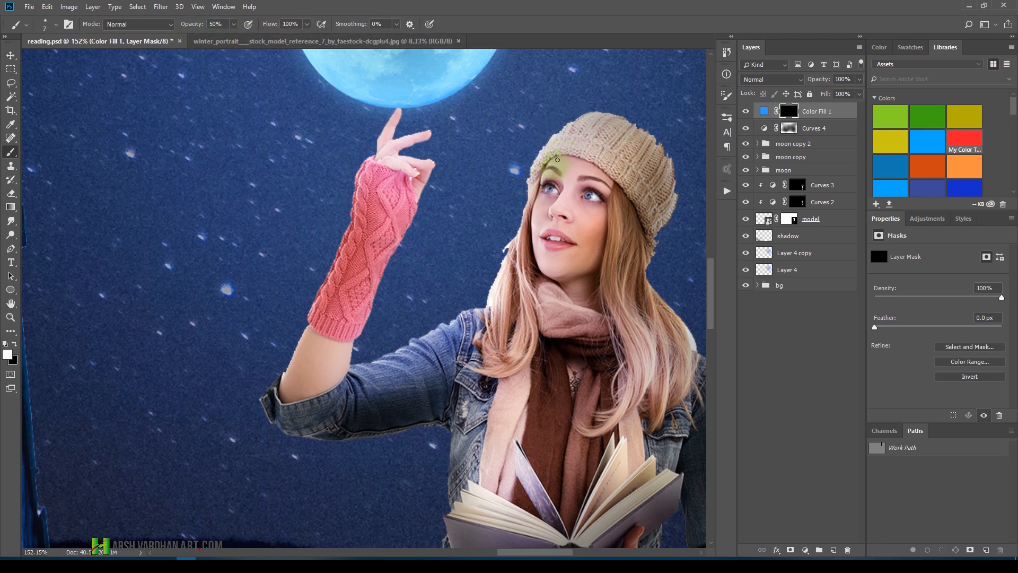
{"action": "left_click", "coordinate": [725, 94]}
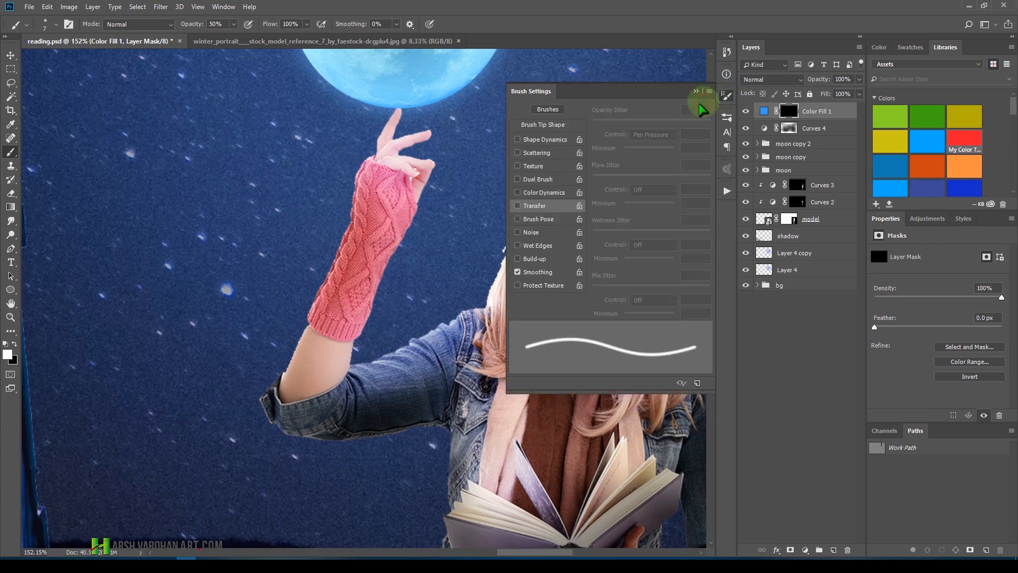
{"action": "left_click", "coordinate": [549, 126]}
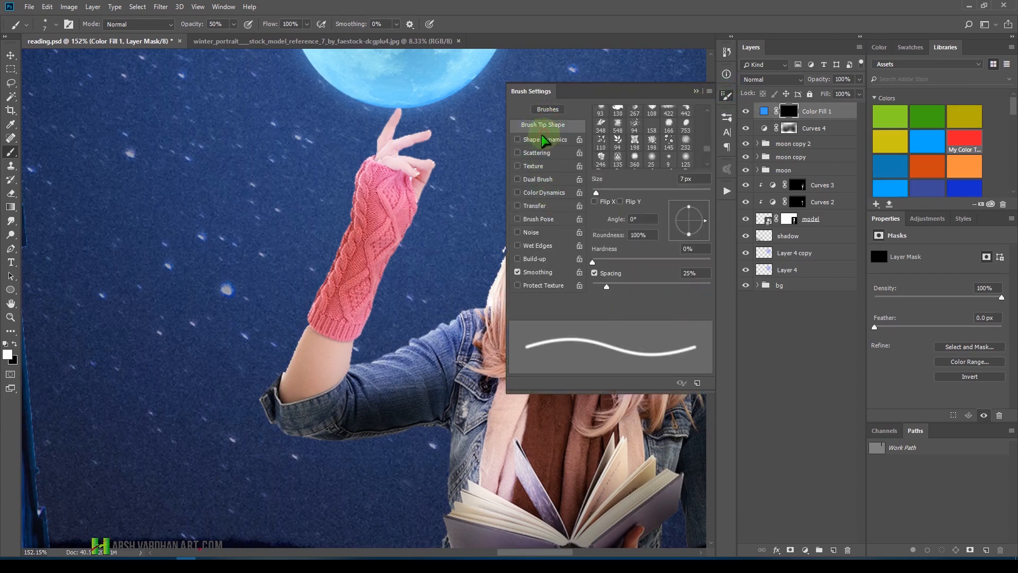
{"action": "left_click_drag", "start_coordinate": [612, 288], "coordinate": [593, 277]}
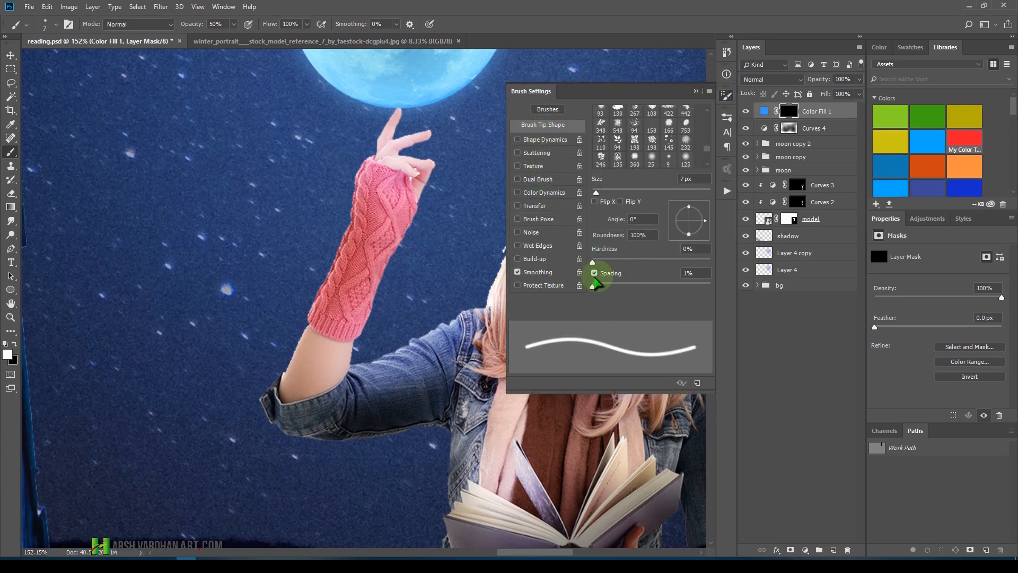
{"action": "left_click", "coordinate": [727, 96]}
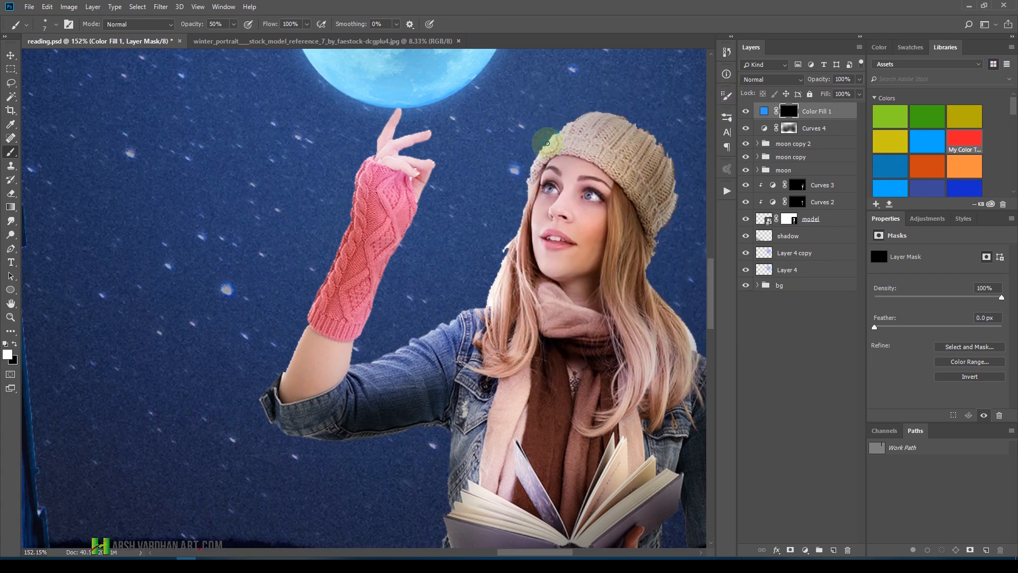
Move the Color Fill 1 layer directly above Curves 3, clip it to the model, and target its mask, undoing any test strokes.
{"action": "key", "text": "ctrl+z"}
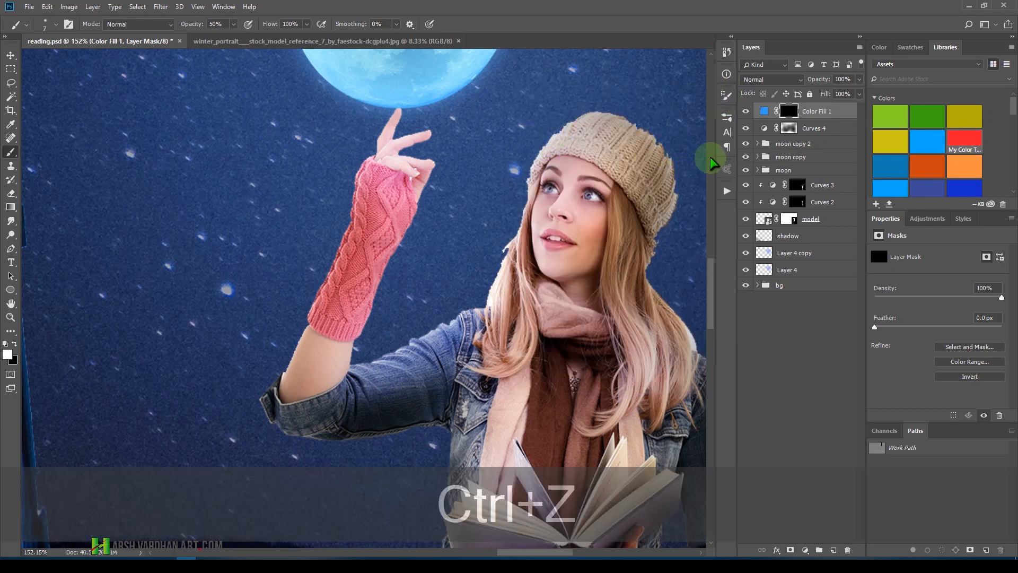
{"action": "left_click_drag", "start_coordinate": [761, 113], "coordinate": [773, 185]}
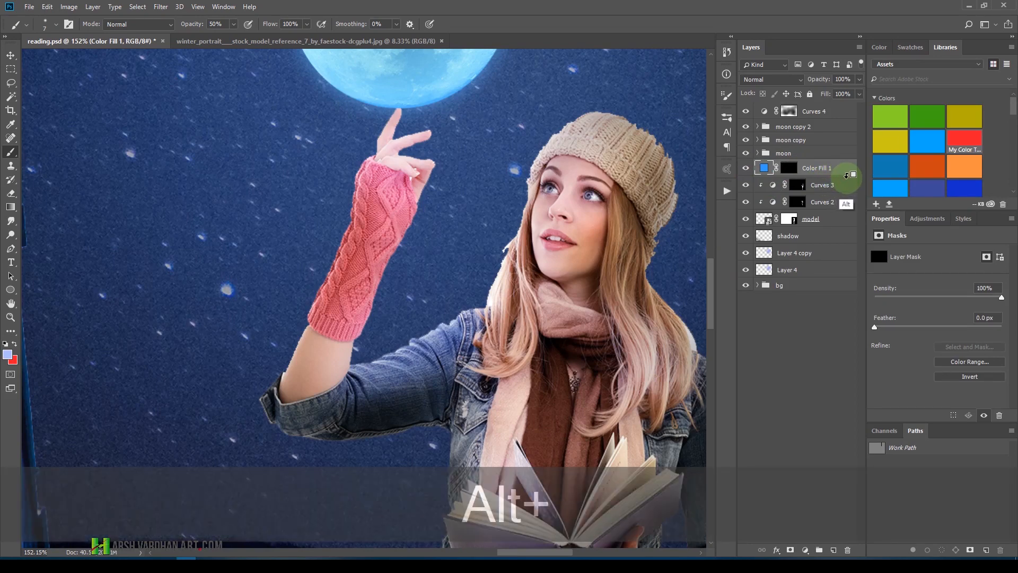
{"action": "left_click", "coordinate": [848, 176], "text": "alt"}
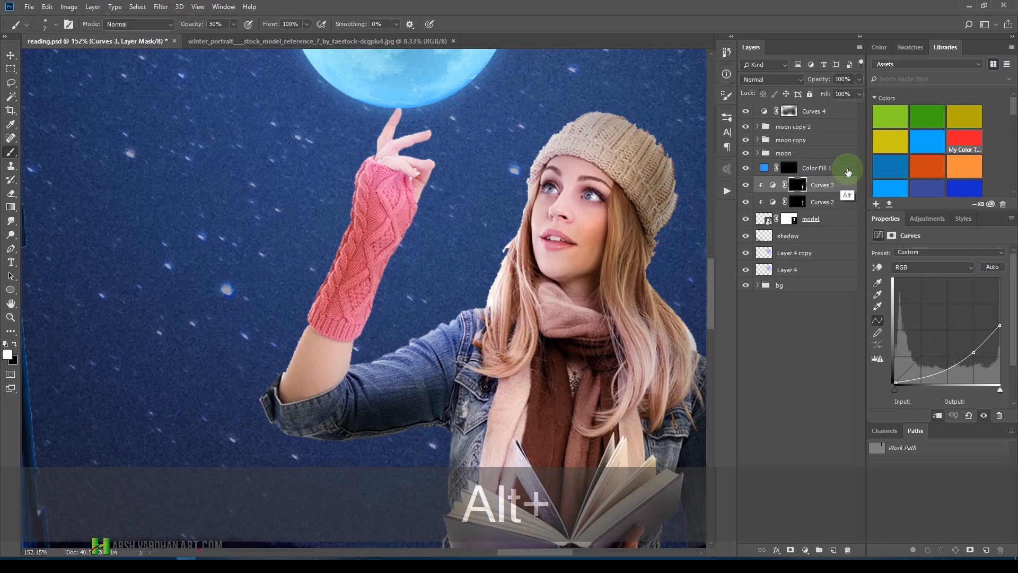
{"action": "left_click", "coordinate": [848, 174], "text": "alt"}
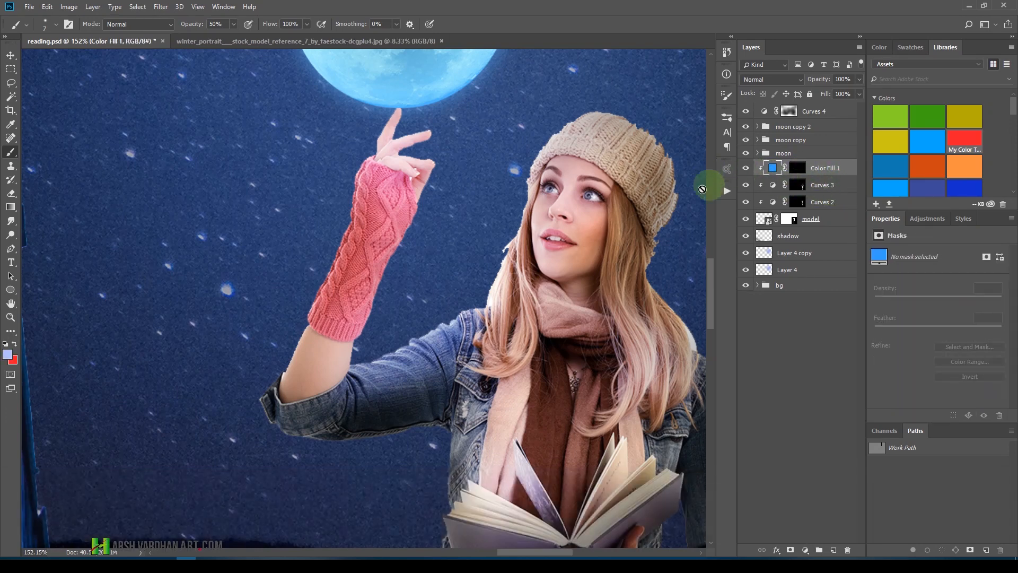
{"action": "left_click", "coordinate": [799, 169]}
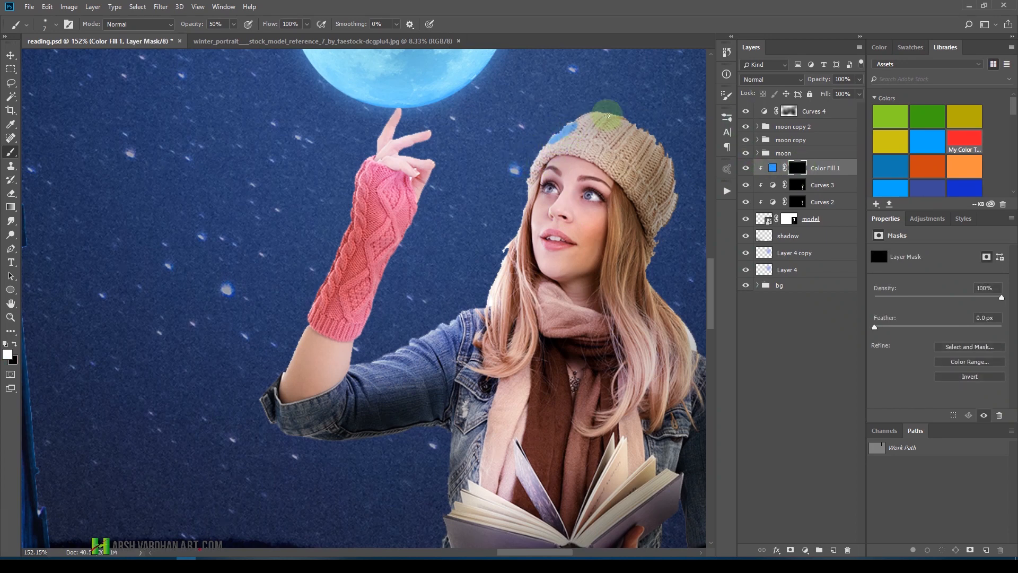
{"action": "key", "text": "ctrl+alt+z"}
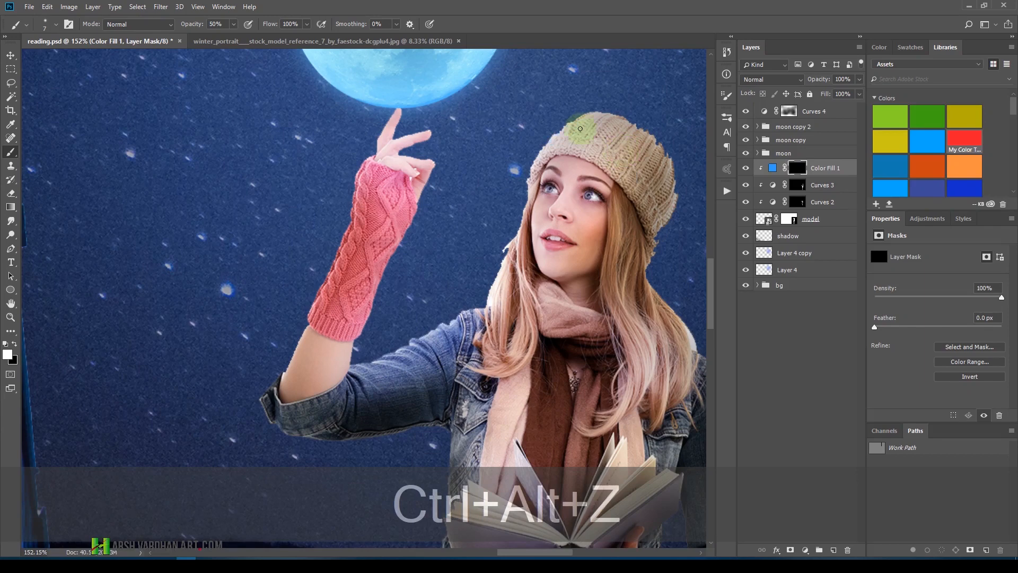
Try the Overlay, Linear Dodge (Add), Hard Light and Color Dodge blend modes on the Color Fill 1 layer.
{"action": "left_click", "coordinate": [759, 79]}
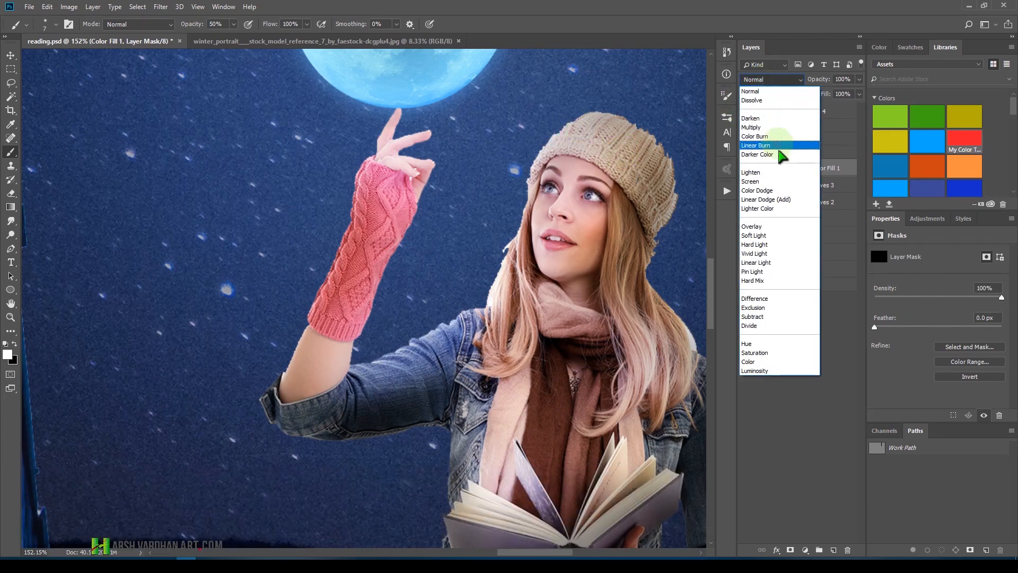
{"action": "left_click", "coordinate": [775, 227]}
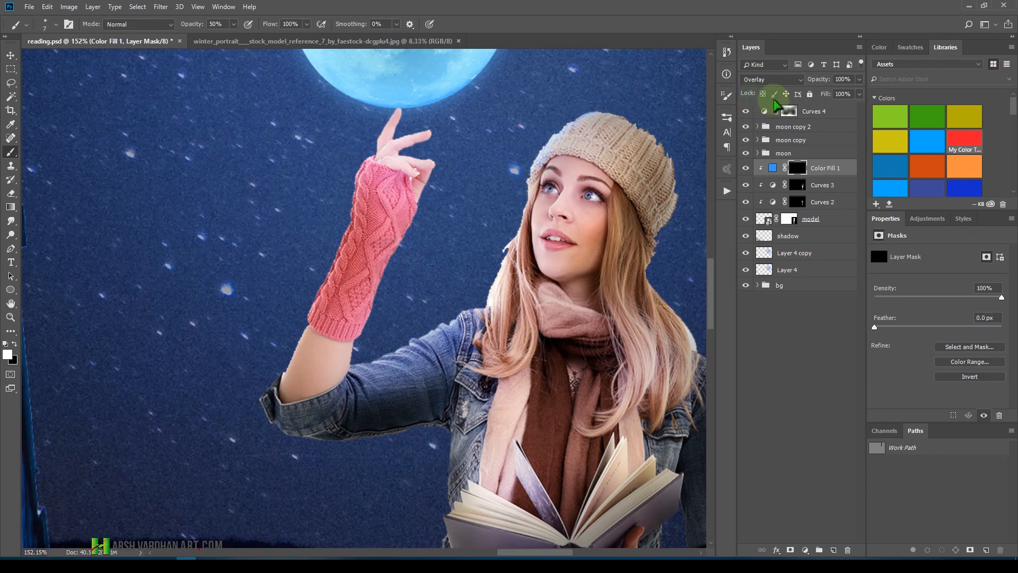
{"action": "left_click", "coordinate": [772, 79]}
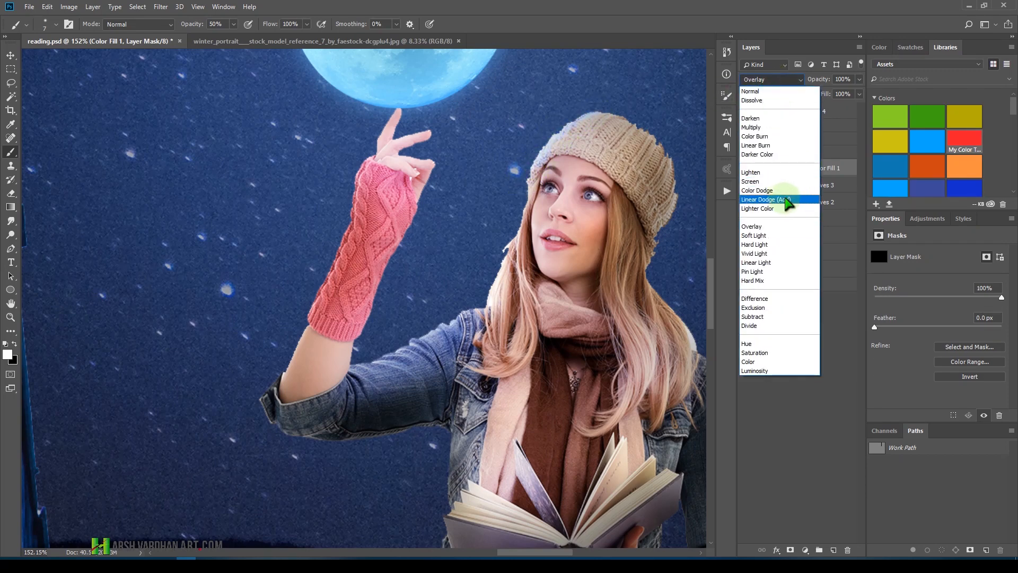
{"action": "left_click", "coordinate": [798, 199]}
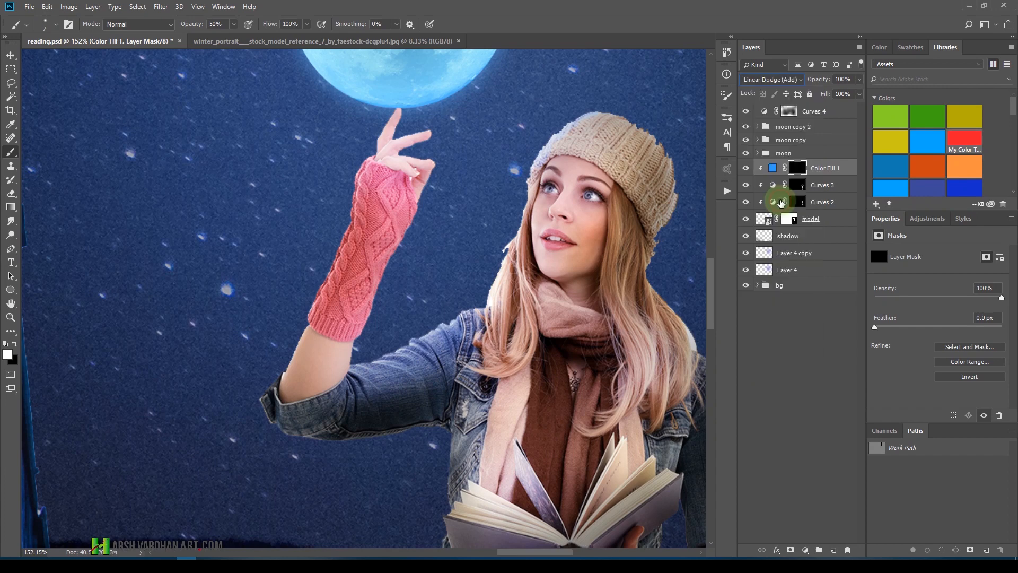
{"action": "left_click", "coordinate": [785, 79]}
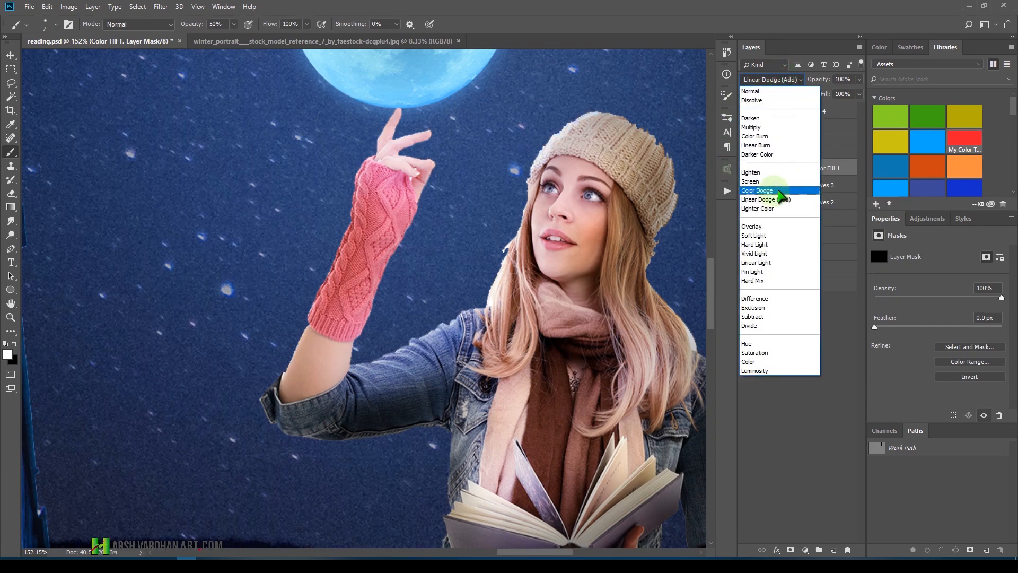
{"action": "left_click", "coordinate": [768, 245]}
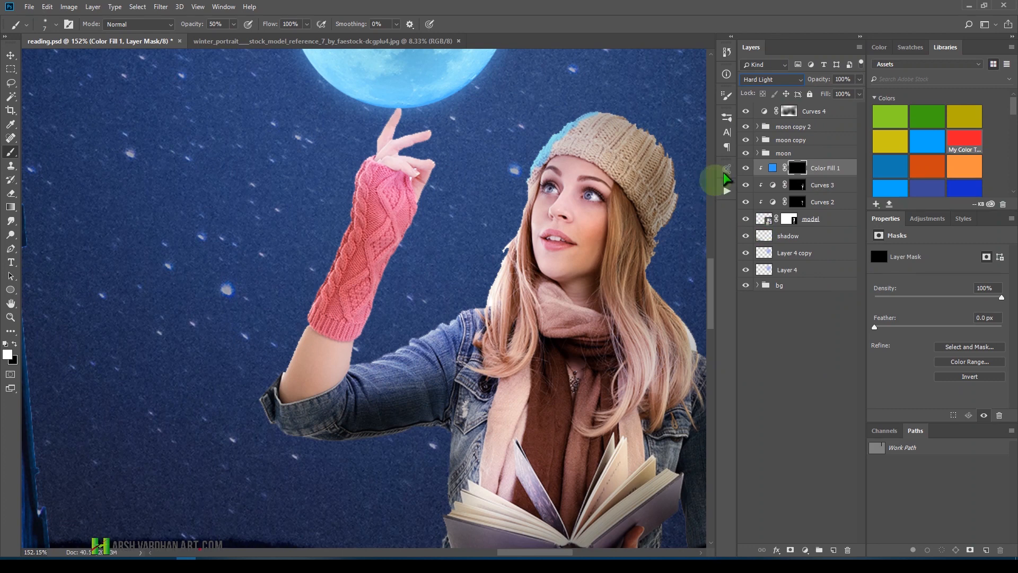
{"action": "left_click", "coordinate": [772, 80]}
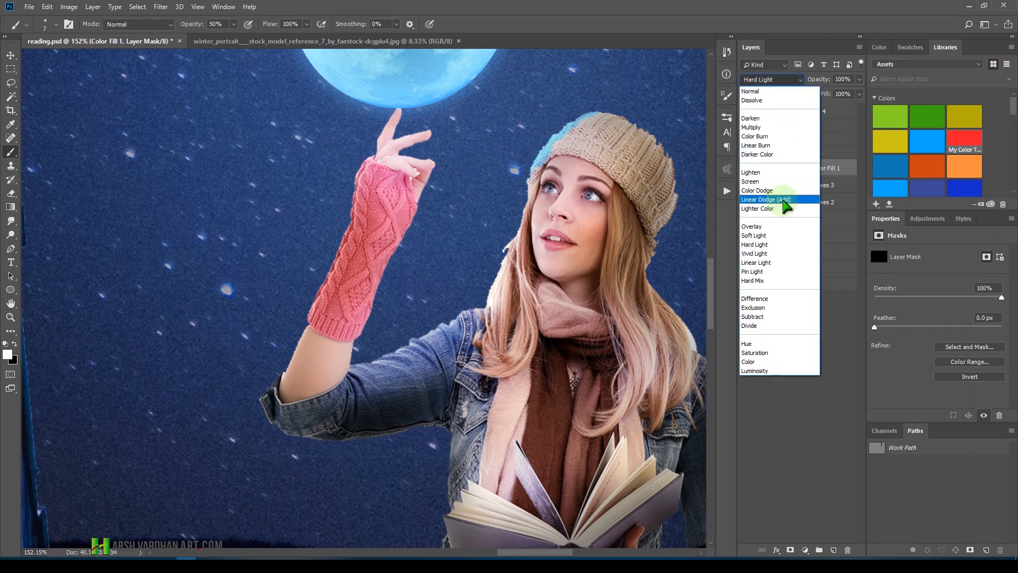
{"action": "left_click", "coordinate": [780, 200]}
{"action": "left_click", "coordinate": [773, 80]}
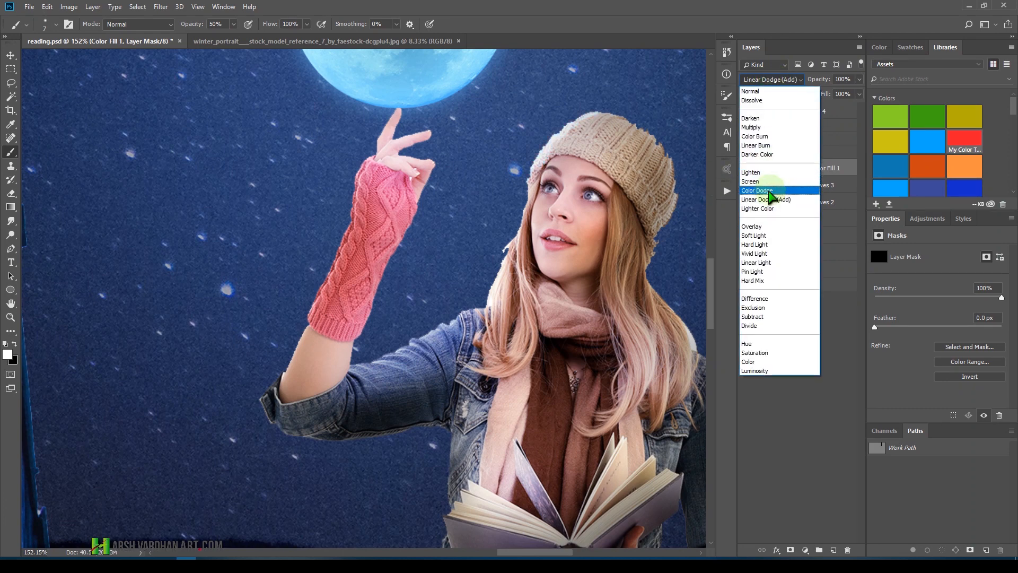
{"action": "left_click", "coordinate": [774, 191]}
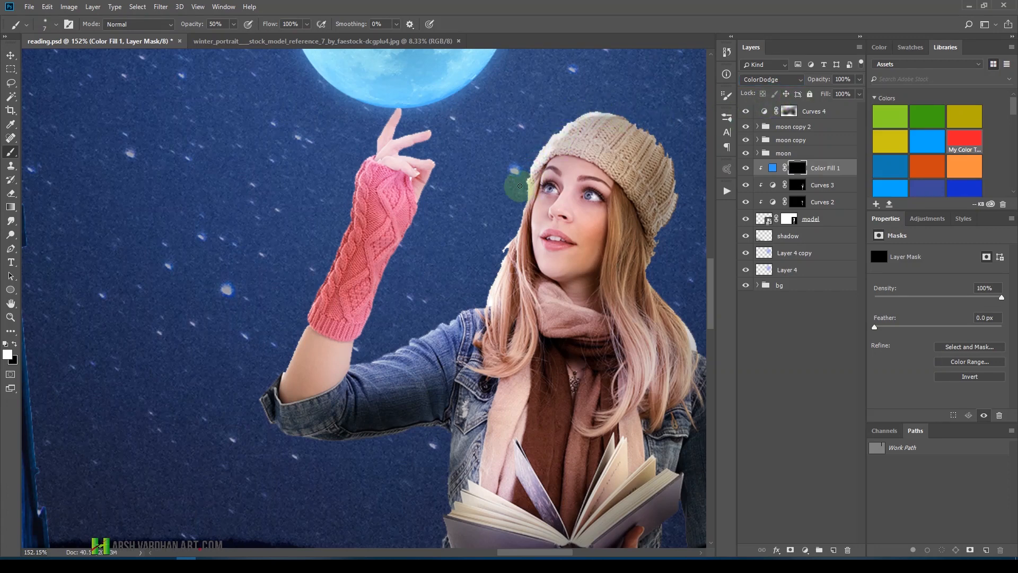
{"action": "left_click", "coordinate": [766, 82]}
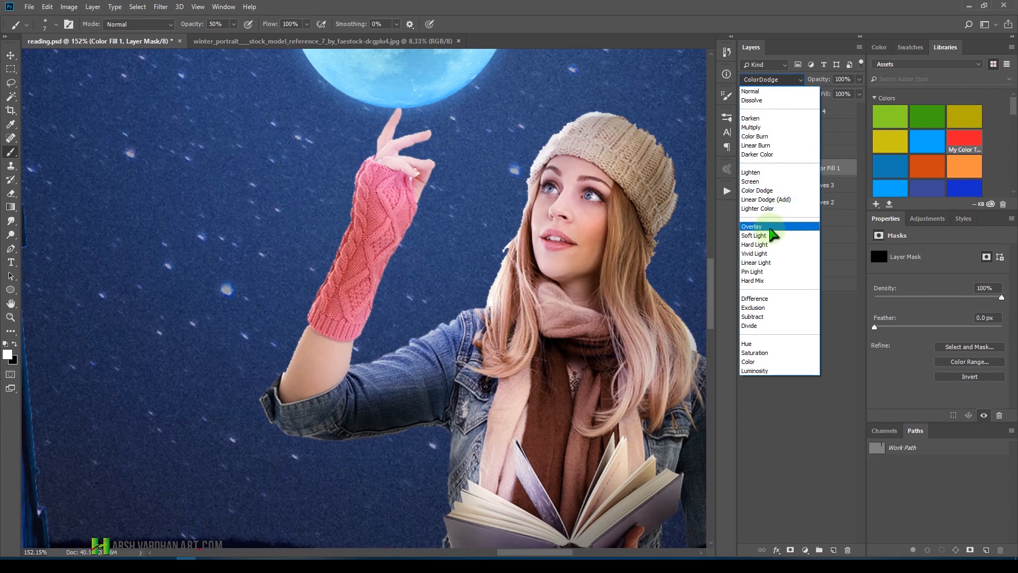
{"action": "left_click", "coordinate": [769, 228]}
Set the Color Fill 1 layer's blend mode to Screen and change its color to a fully saturated blue with a hue of about 209°.
{"action": "left_click", "coordinate": [779, 81]}
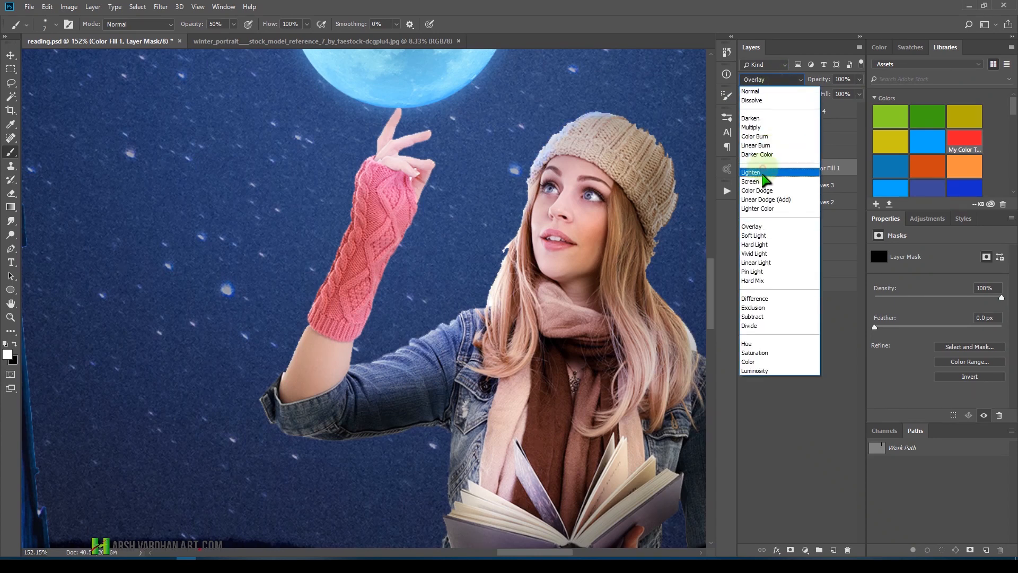
{"action": "left_click", "coordinate": [765, 192]}
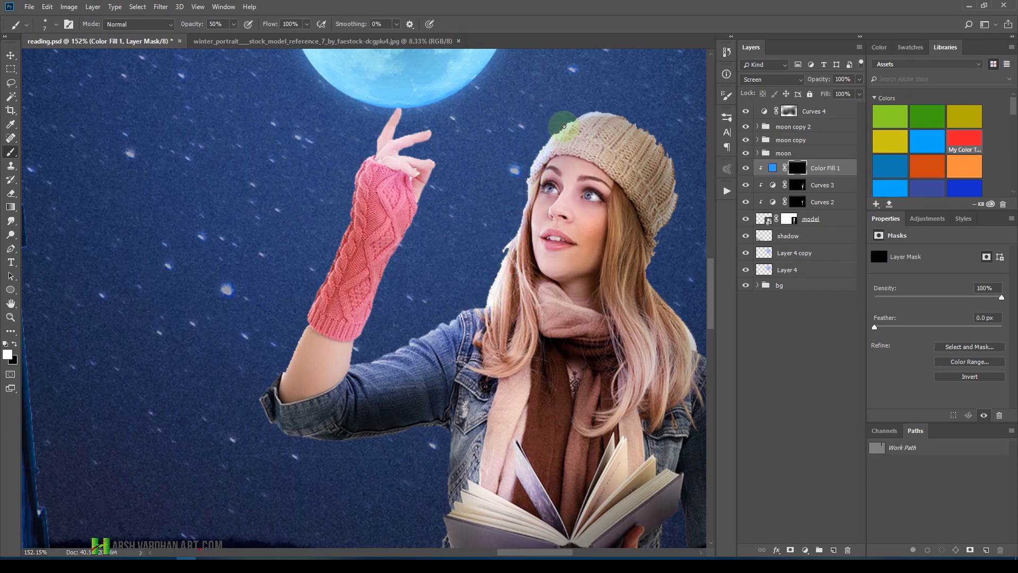
{"action": "double_click", "coordinate": [773, 168]}
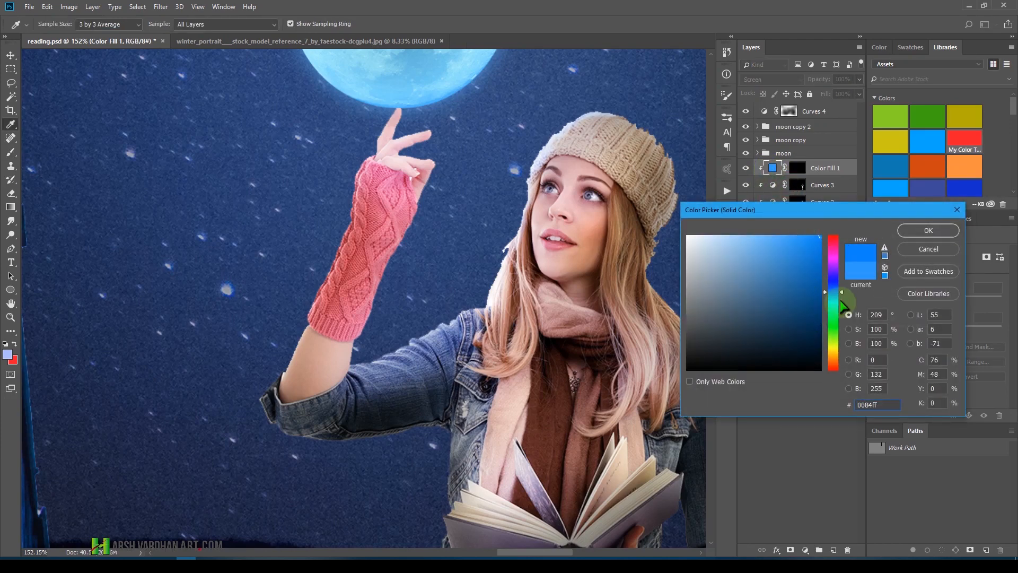
{"action": "left_click_drag", "start_coordinate": [839, 286], "coordinate": [836, 294]}
{"action": "left_click", "coordinate": [902, 235]}
{"action": "key", "text": "b"}
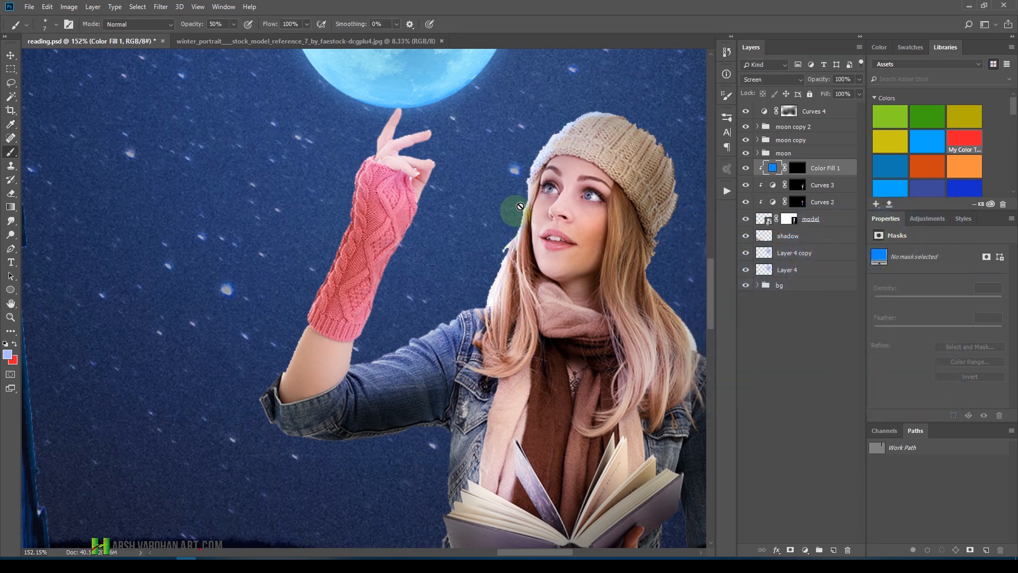
Paint blue light onto the hat's front brim and the model's left eye through the Color Fill 1 mask.
{"action": "left_click", "coordinate": [797, 168]}
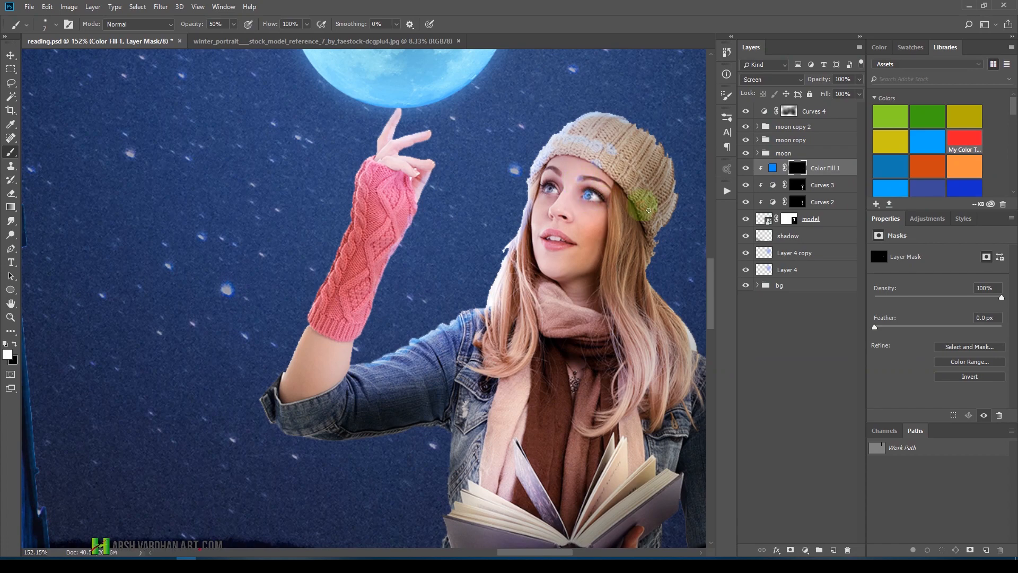
{"action": "mouse_move", "coordinate": [634, 257]}
{"action": "left_mouse_down"}
{"action": "mouse_move", "coordinate": [668, 251]}
{"action": "mouse_move", "coordinate": [689, 268]}
{"action": "mouse_move", "coordinate": [641, 253]}
{"action": "left_mouse_up"}
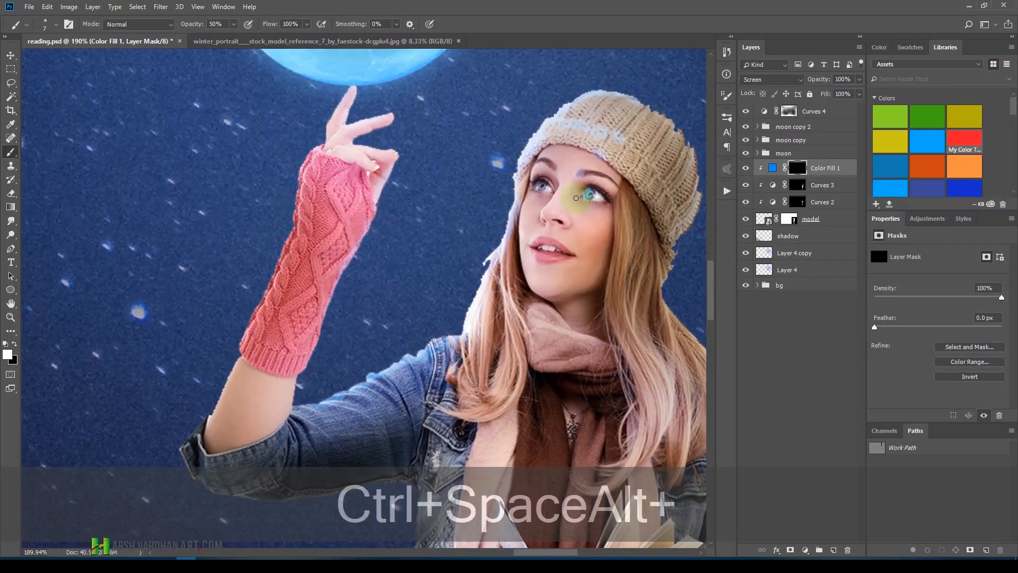
{"action": "left_click_drag", "start_coordinate": [599, 191], "coordinate": [543, 213]}
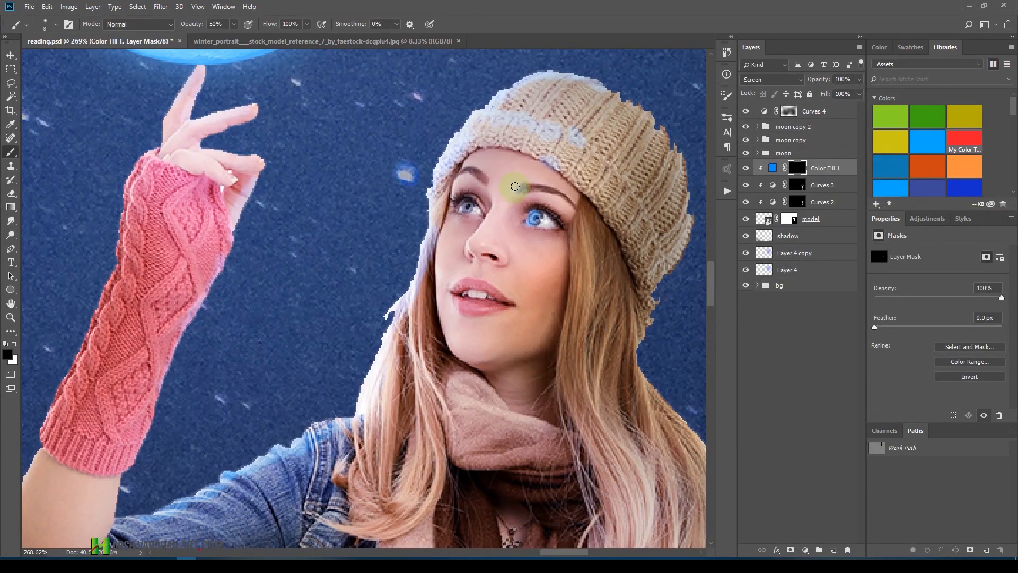
Clean up the stray blue beside the inner eyebrow on the Color Fill 1 mask and paint blue light onto the other iris.
{"action": "left_click_drag", "start_coordinate": [515, 186], "coordinate": [524, 186]}
{"action": "key", "text": "bracketright"}
{"action": "key", "text": "bracketright"}
{"action": "key", "text": "bracketright"}
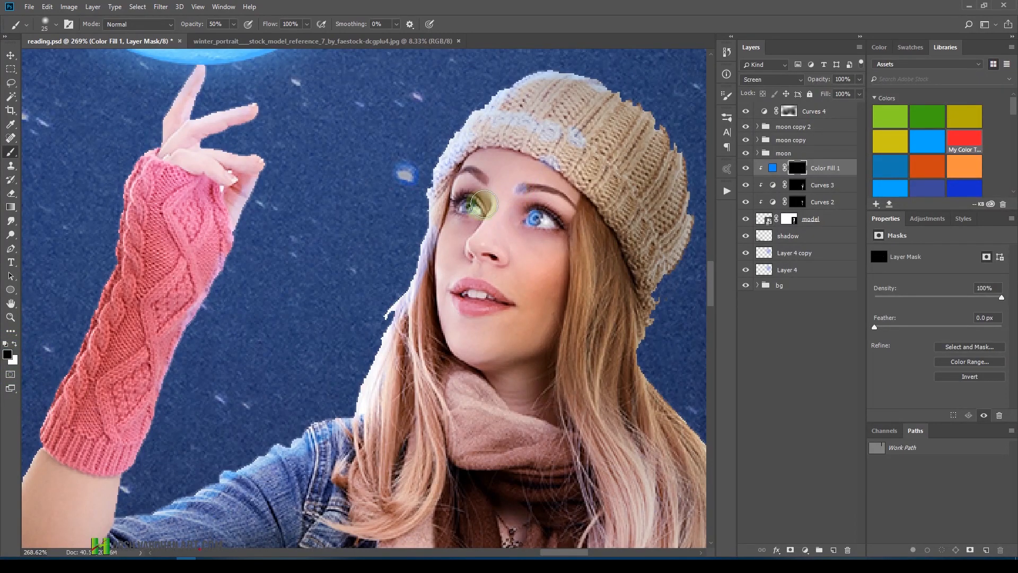
{"action": "key", "text": "bracketright"}
{"action": "key", "text": "bracketright"}
{"action": "key", "text": "bracketright"}
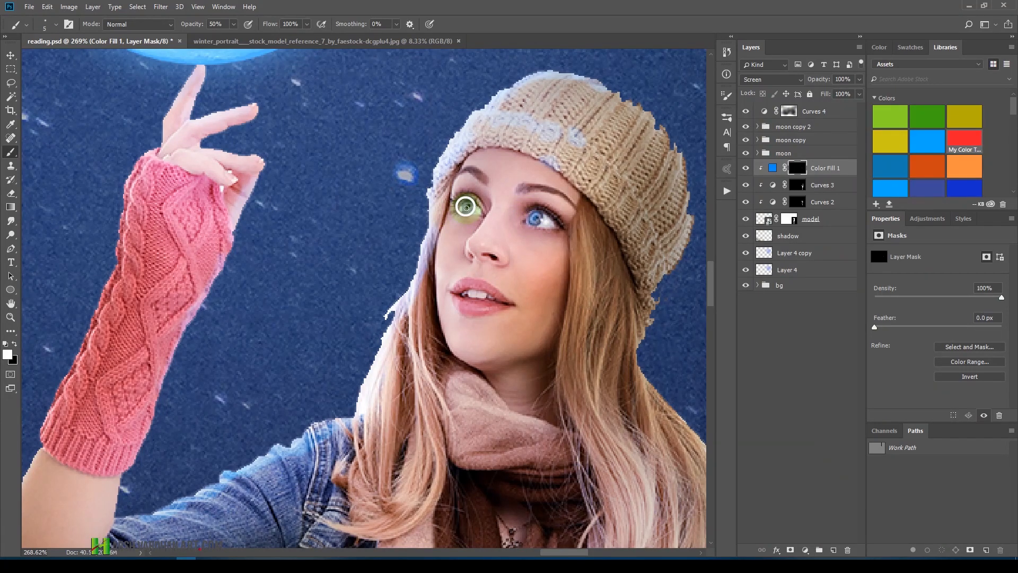
{"action": "right_click", "coordinate": [466, 206]}
{"action": "left_click", "coordinate": [467, 203]}
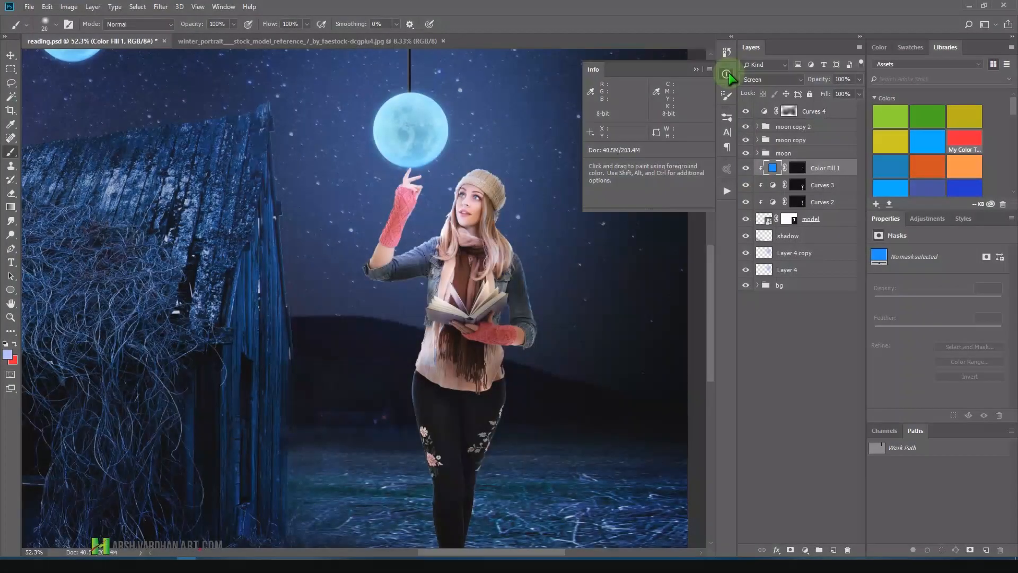
Inspect the model up close and in the full scene, comparing the composite with the Color Fill 1 layer hidden and shown.
{"action": "key", "text": "ctrl+space"}
{"action": "left_click_drag", "start_coordinate": [466, 209], "coordinate": [488, 238]}
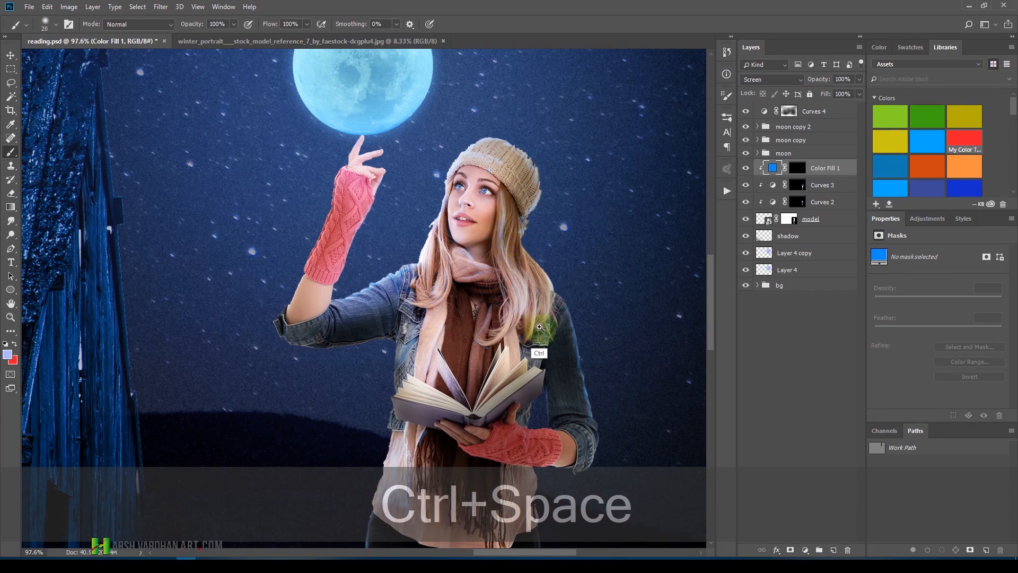
{"action": "left_click_drag", "start_coordinate": [559, 300], "coordinate": [506, 319]}
{"action": "left_click_drag", "start_coordinate": [542, 390], "coordinate": [542, 295]}
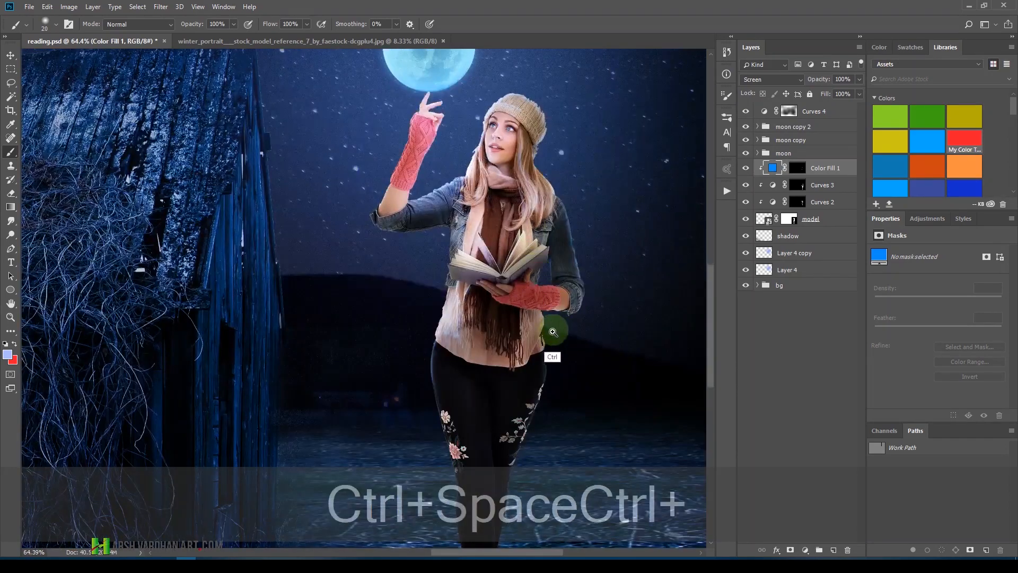
{"action": "left_click_drag", "start_coordinate": [557, 330], "coordinate": [518, 347]}
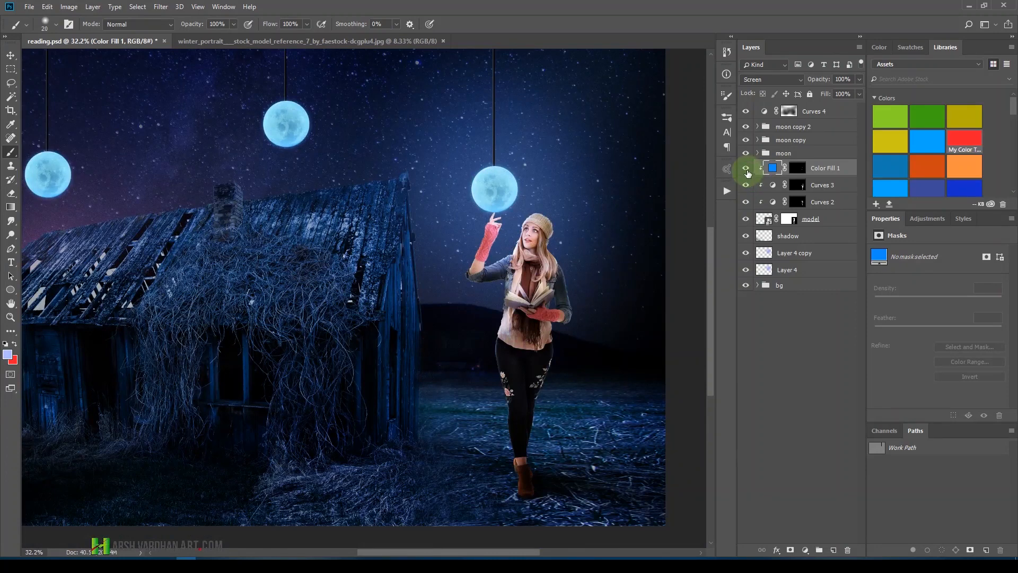
{"action": "left_click", "coordinate": [747, 170]}
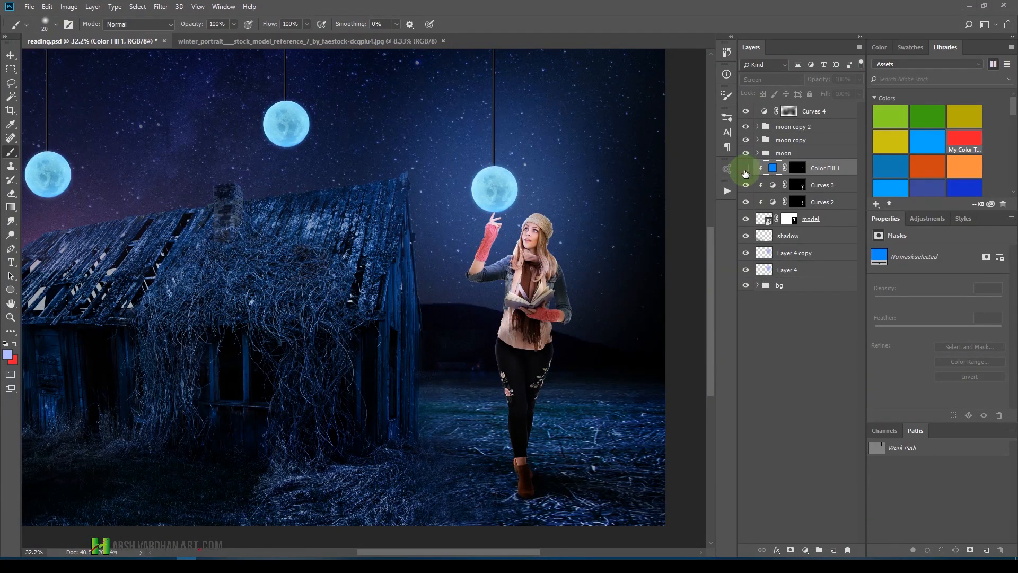
{"action": "left_click", "coordinate": [746, 169]}
{"action": "left_click_drag", "start_coordinate": [575, 257], "coordinate": [743, 187]}
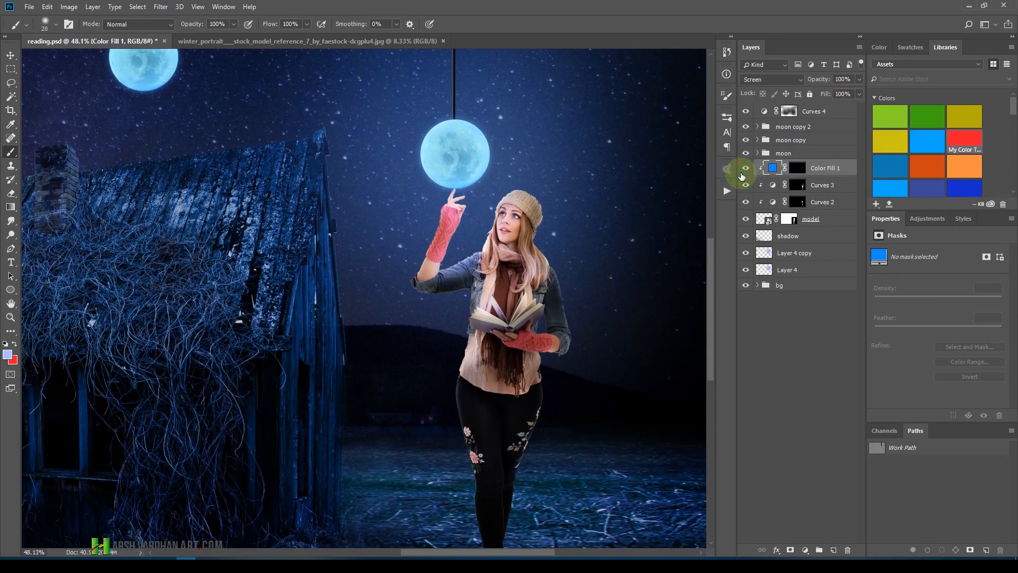
{"action": "left_click", "coordinate": [745, 168]}
{"action": "left_click_drag", "start_coordinate": [529, 212], "coordinate": [487, 231]}
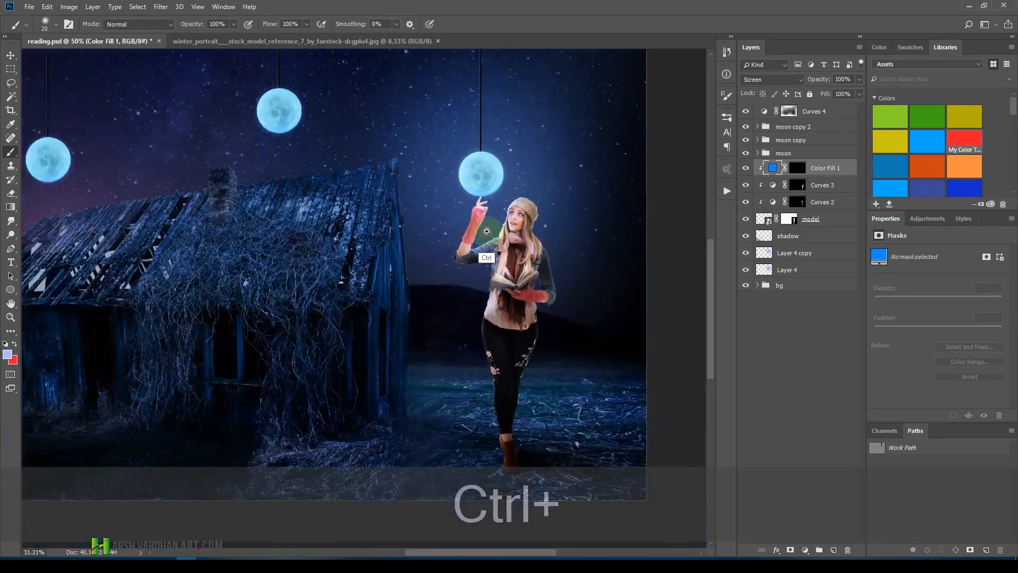
{"action": "left_click_drag", "start_coordinate": [435, 195], "coordinate": [398, 239]}
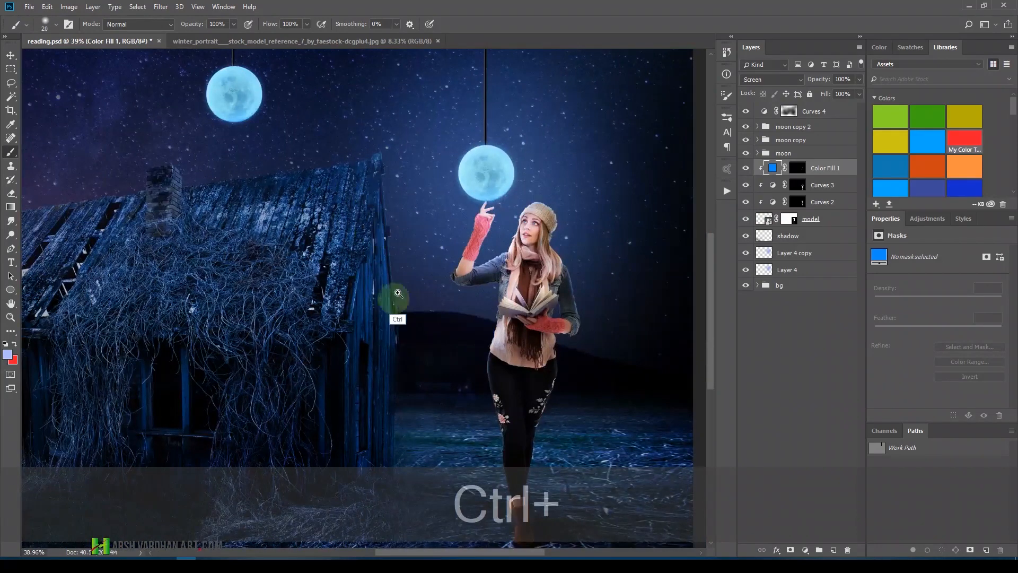
{"action": "left_click_drag", "start_coordinate": [555, 294], "coordinate": [522, 272]}
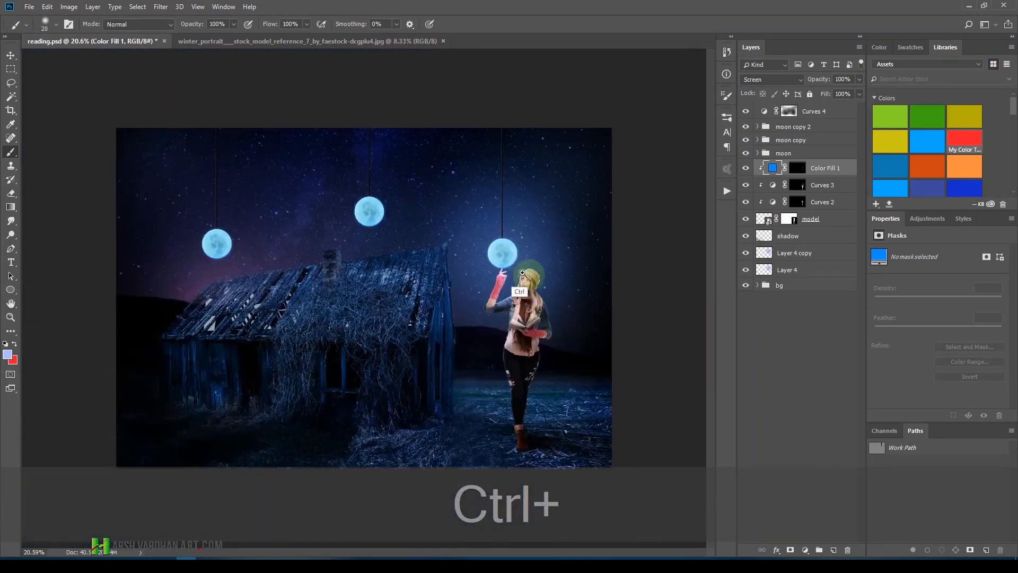
{"action": "left_click_drag", "start_coordinate": [494, 329], "coordinate": [555, 333]}
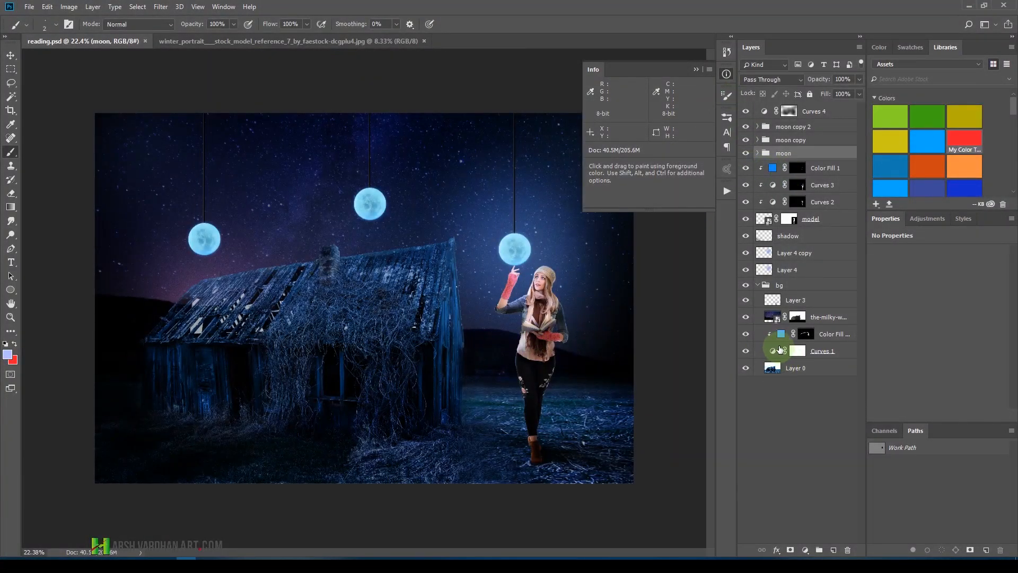
Compare the barn with the Color Fill 1 copy layer in the bg group hidden and shown.
{"action": "left_click", "coordinate": [783, 335]}
{"action": "left_click_drag", "start_coordinate": [432, 285], "coordinate": [446, 300]}
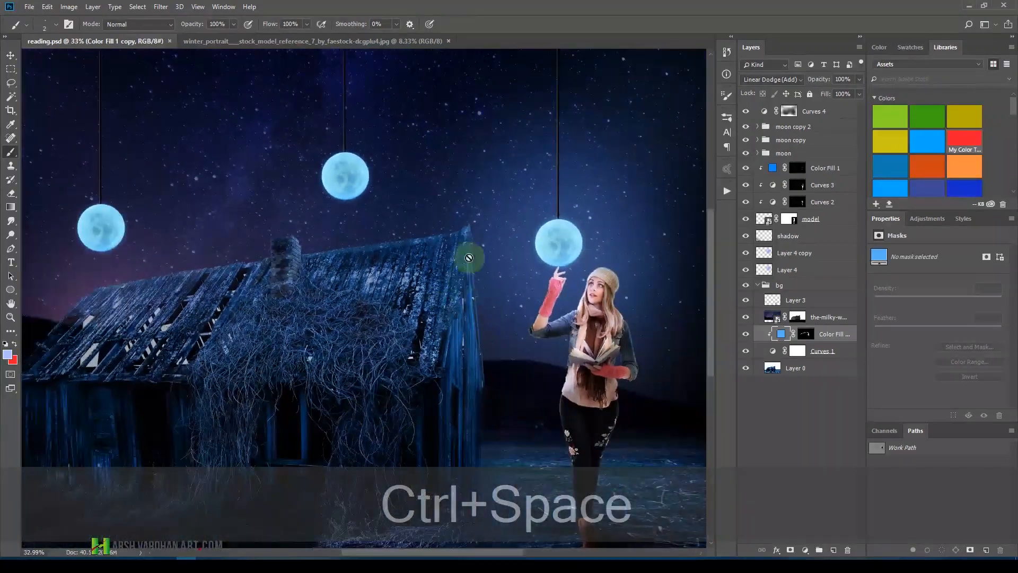
{"action": "left_click", "coordinate": [746, 338]}
{"action": "left_click", "coordinate": [746, 338]}
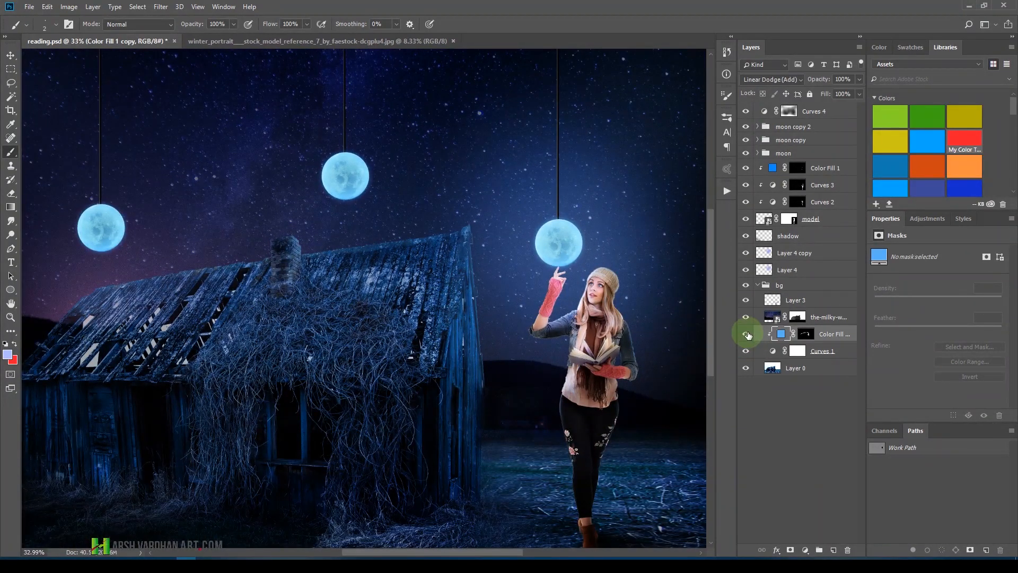
{"action": "left_click", "coordinate": [747, 334]}
{"action": "left_click", "coordinate": [747, 334]}
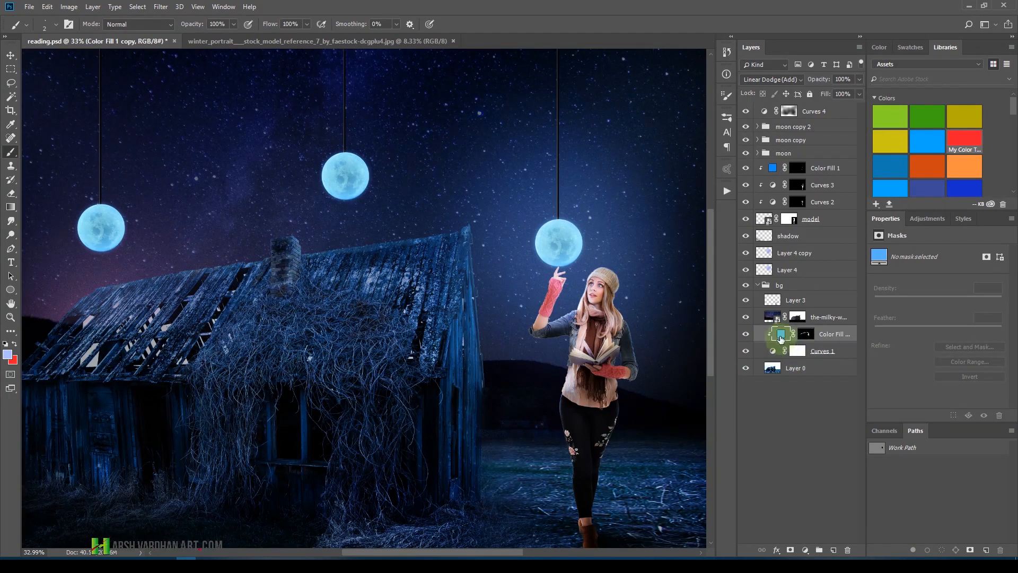
View Layer 0 on its own, restore all the other layers, and review the whole composite.
{"action": "left_click", "coordinate": [776, 372]}
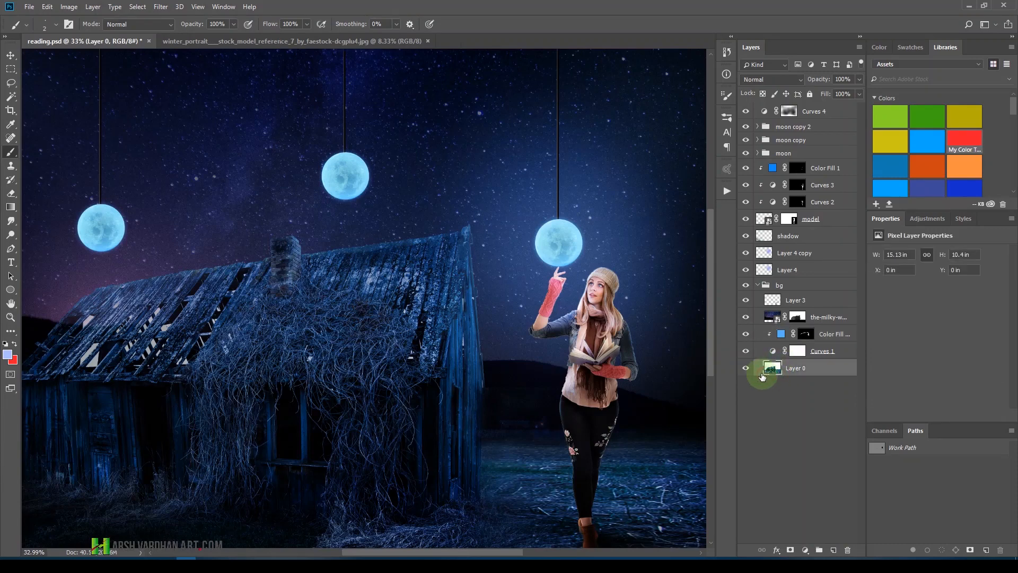
{"action": "left_click", "coordinate": [746, 369], "text": "ctrl+alt"}
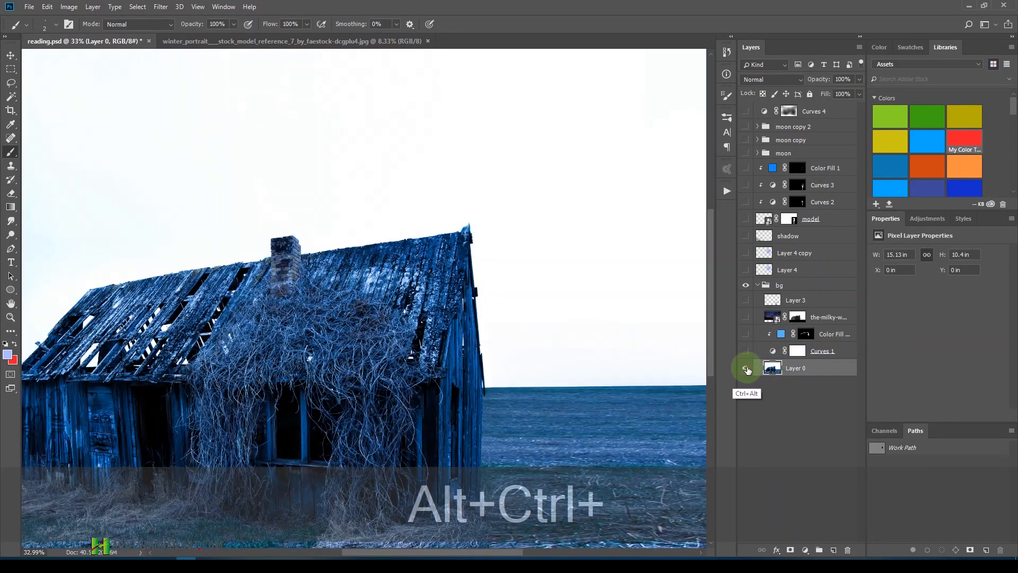
{"action": "left_click", "coordinate": [746, 370], "text": "ctrl+alt"}
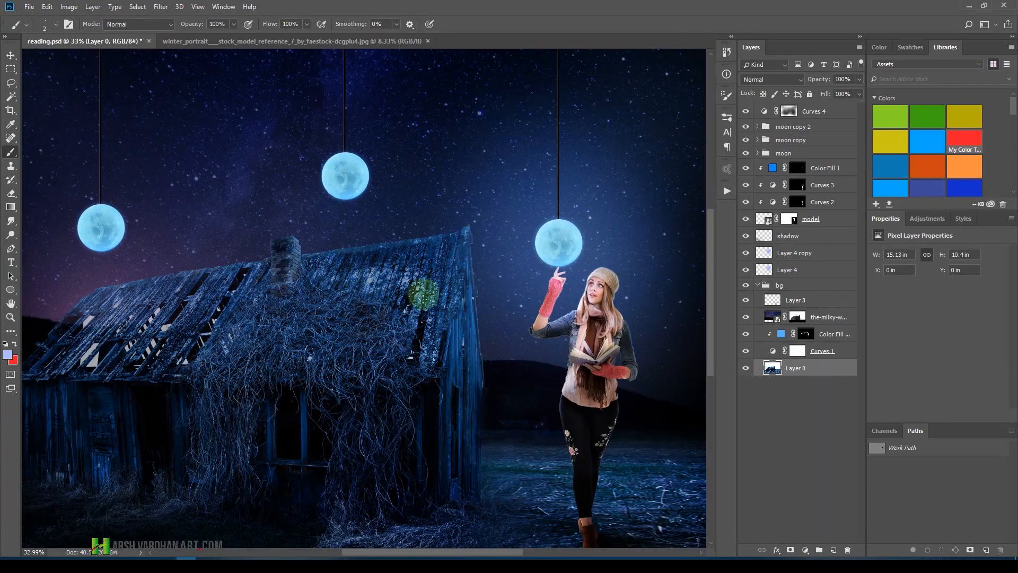
{"action": "key", "text": "ctrl+space"}
{"action": "left_click_drag", "start_coordinate": [595, 274], "coordinate": [531, 302]}
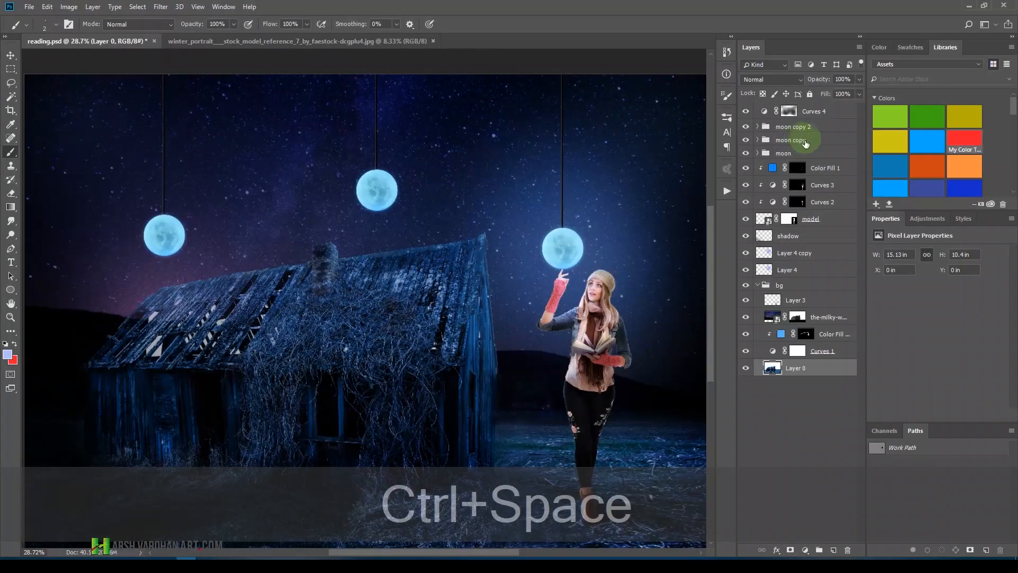
{"action": "key", "text": "ctrl+space"}
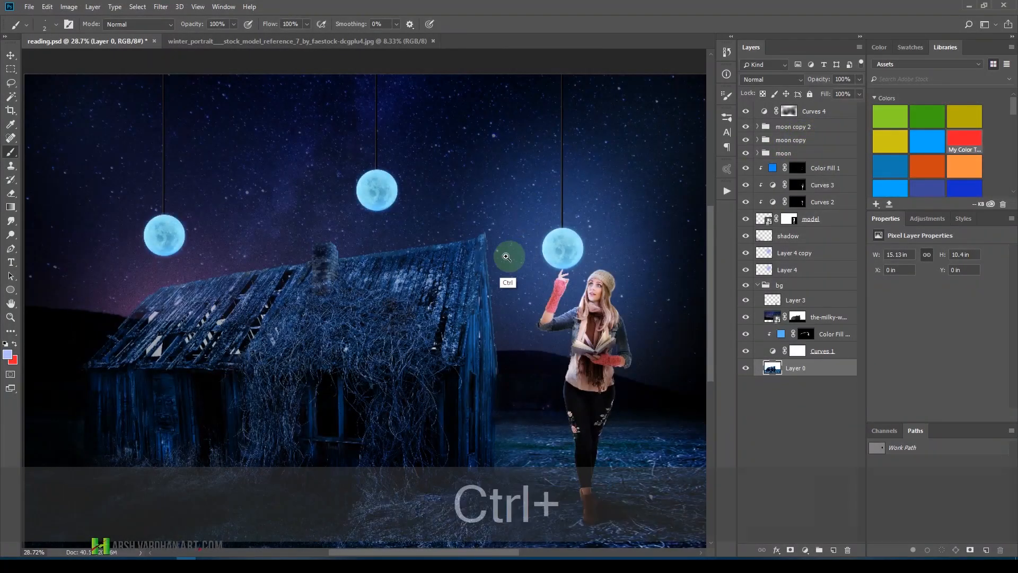
{"action": "left_click_drag", "start_coordinate": [504, 250], "coordinate": [520, 164]}
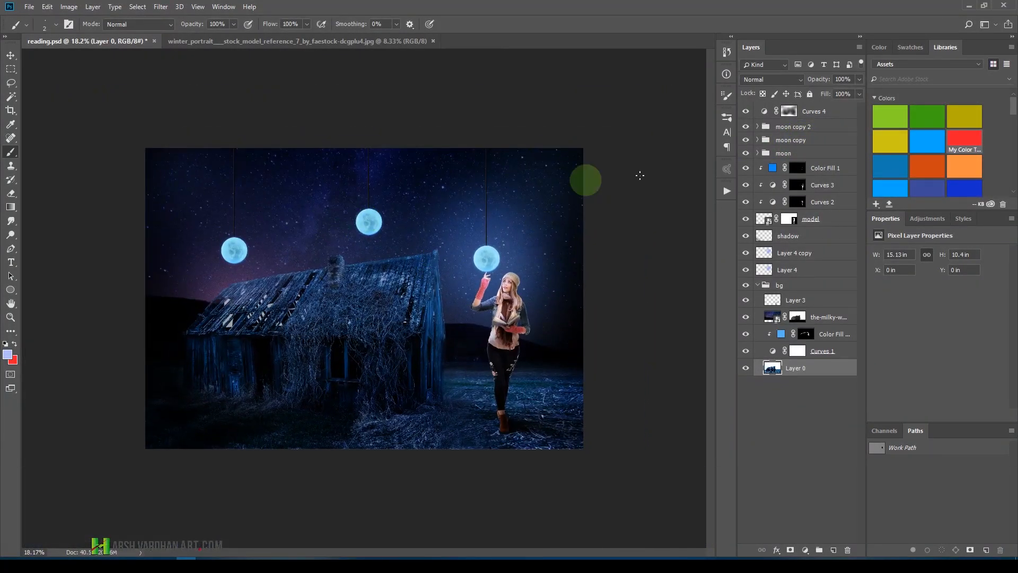
Preview the scene without the moon copy and moon copy 2 groups, check the Curves 4 effect, and show both groups again.
{"action": "left_click", "coordinate": [746, 140]}
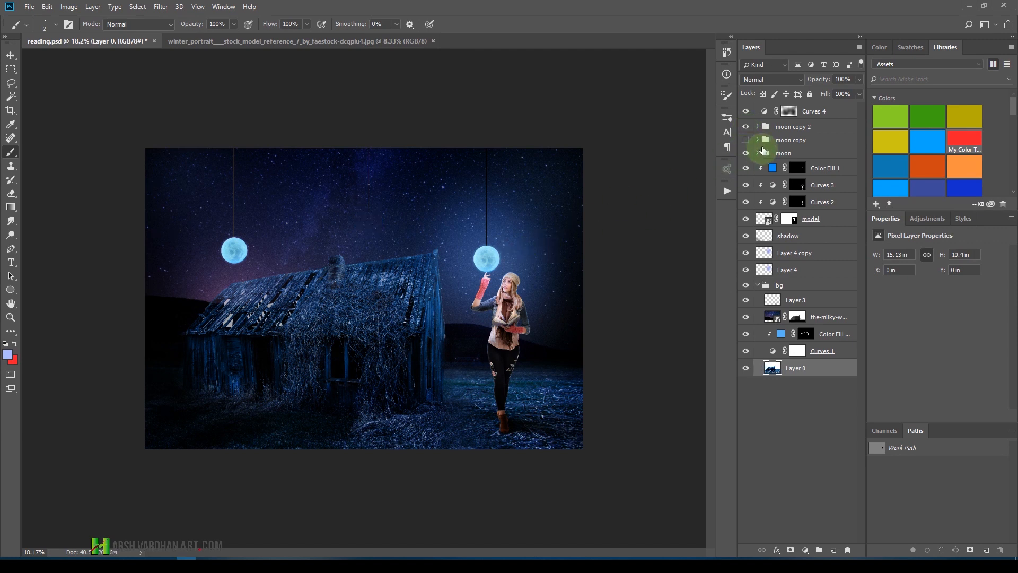
{"action": "left_click", "coordinate": [745, 127]}
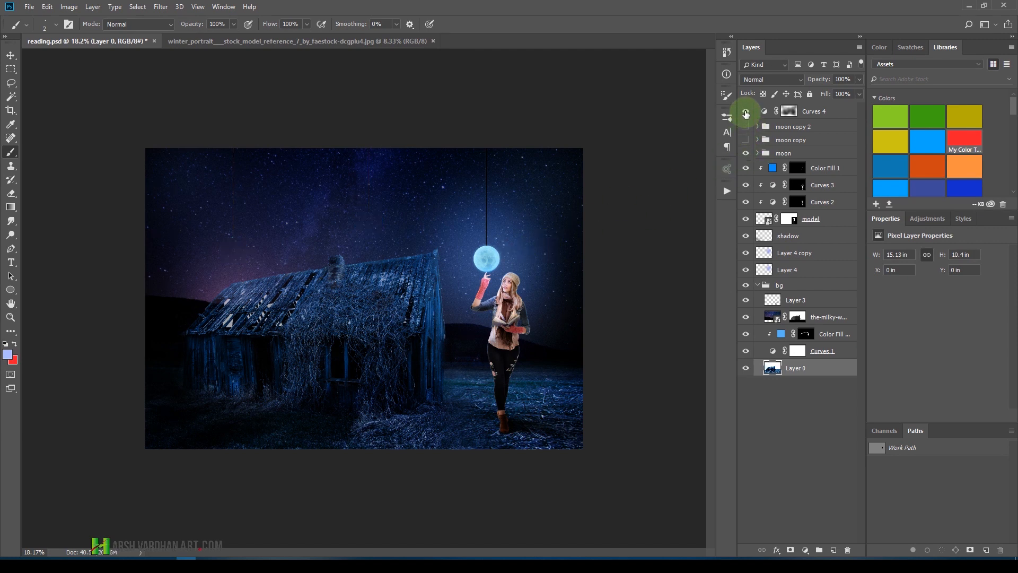
{"action": "left_click", "coordinate": [747, 112]}
{"action": "left_click", "coordinate": [747, 113]}
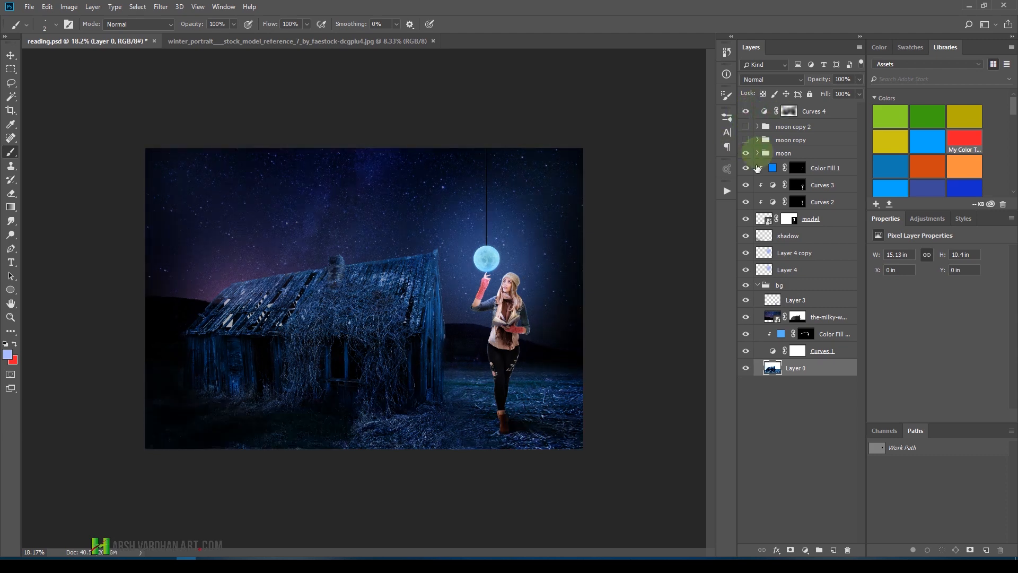
{"action": "key", "text": "ctrl+space"}
{"action": "mouse_move", "coordinate": [546, 313]}
{"action": "left_mouse_down"}
{"action": "mouse_move", "coordinate": [575, 305]}
{"action": "mouse_move", "coordinate": [549, 322]}
{"action": "left_mouse_up"}
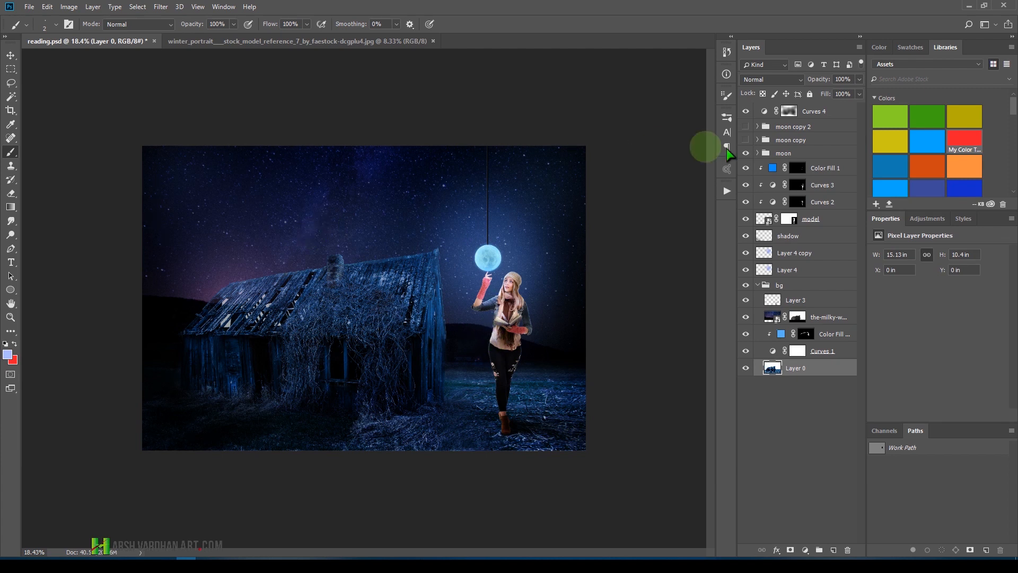
{"action": "left_click", "coordinate": [746, 127]}
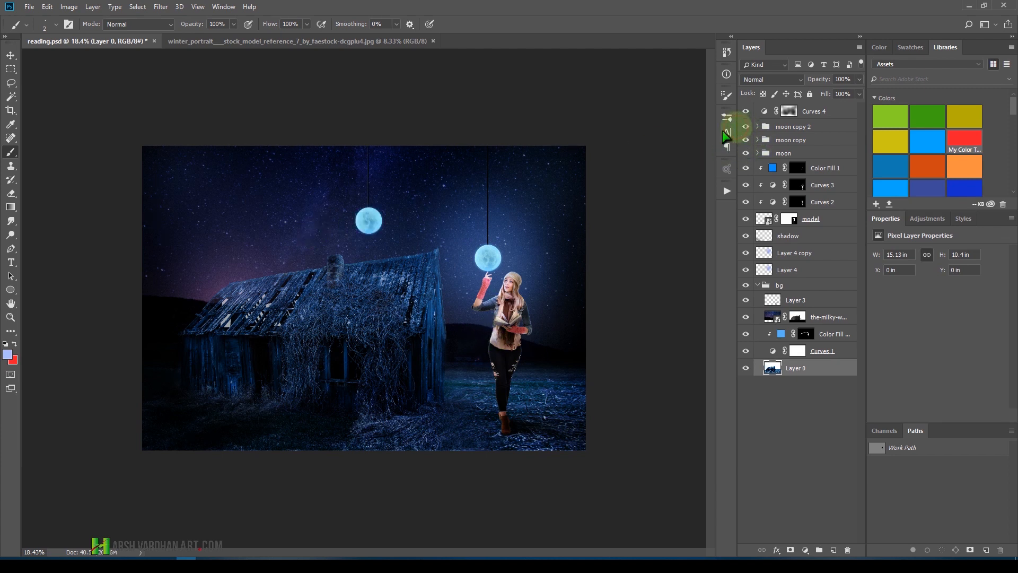
{"action": "left_click", "coordinate": [745, 140]}
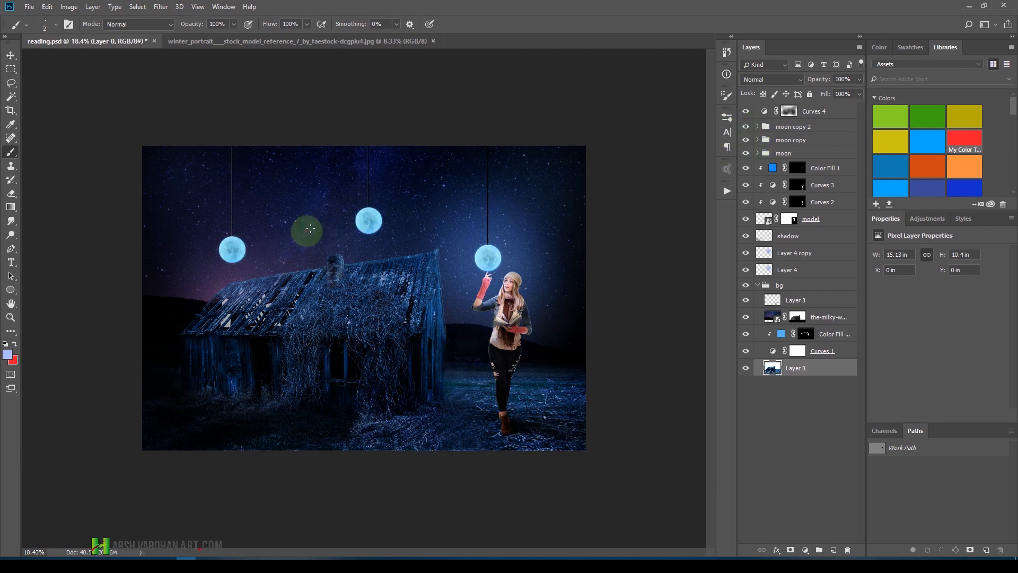
Delete the moon copy and moon copy 2 groups, keeping only the moon above the model's hand.
{"action": "left_click", "coordinate": [748, 140]}
{"action": "left_click", "coordinate": [770, 138]}
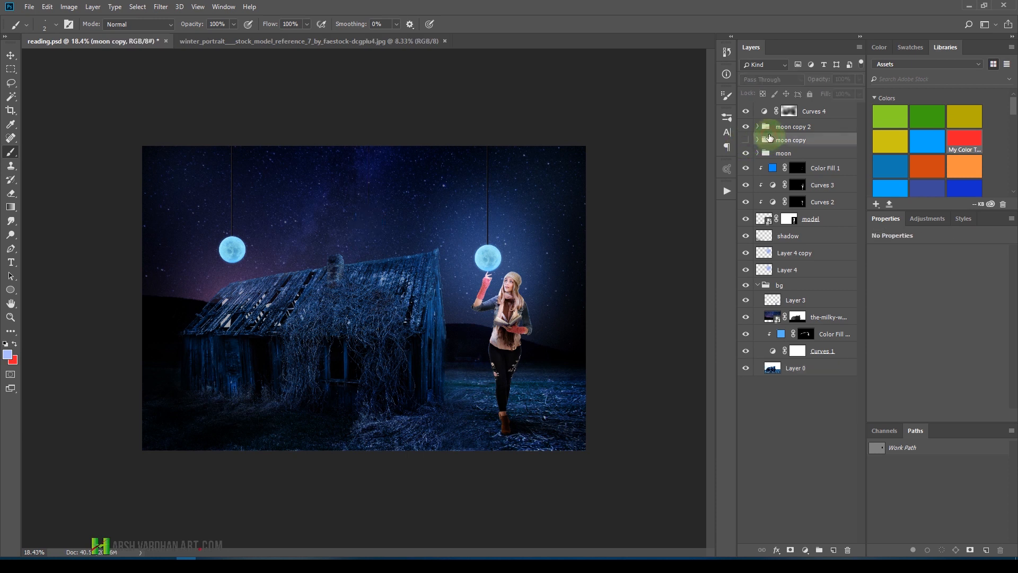
{"action": "key", "text": "Delete"}
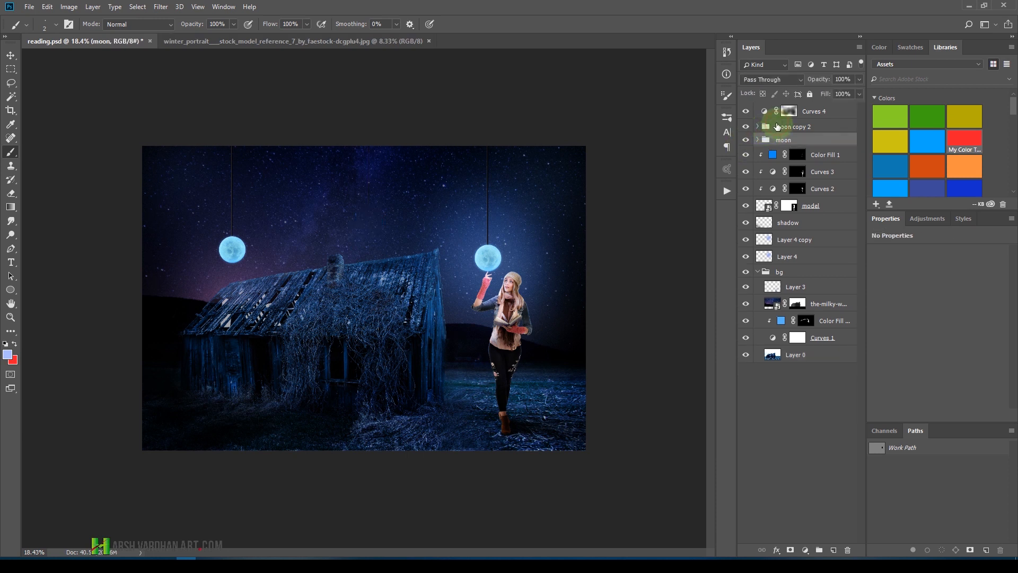
{"action": "left_click", "coordinate": [775, 127]}
{"action": "key", "text": "Delete"}
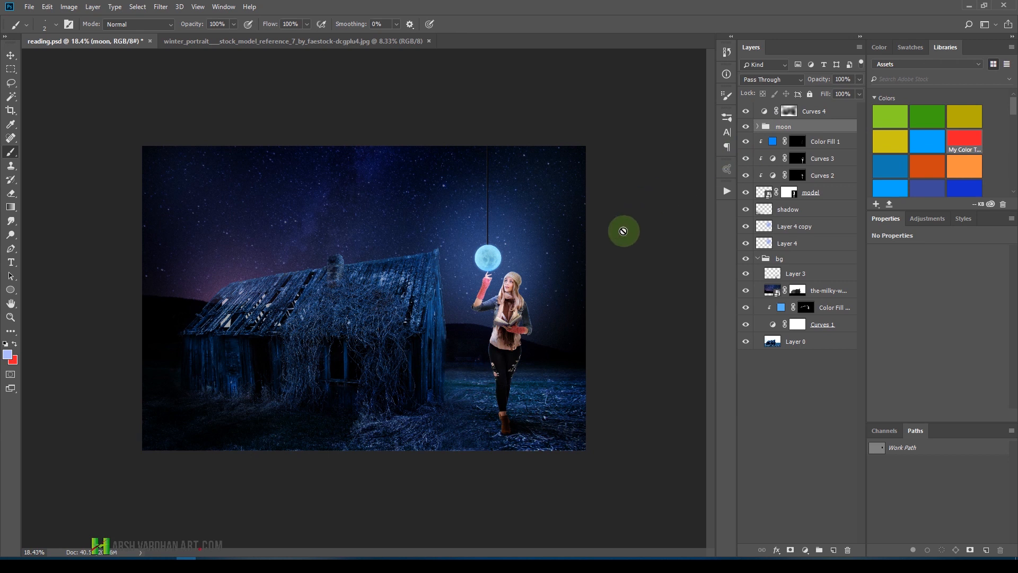
Save reading.psd and select the Curves 4 layer at the top of the layer stack.
{"action": "key", "text": "ctrl+s"}
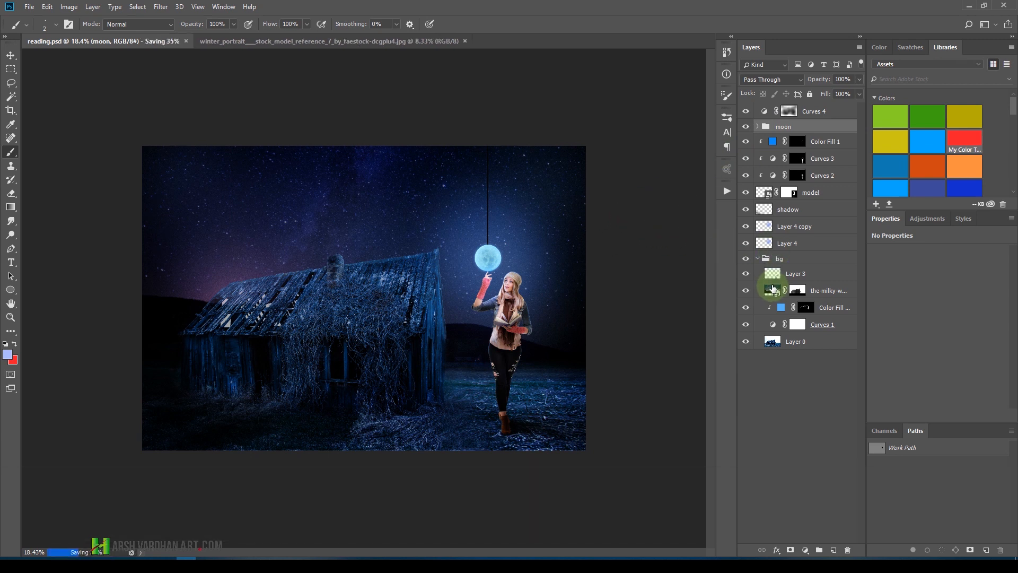
{"action": "left_click", "coordinate": [835, 109]}
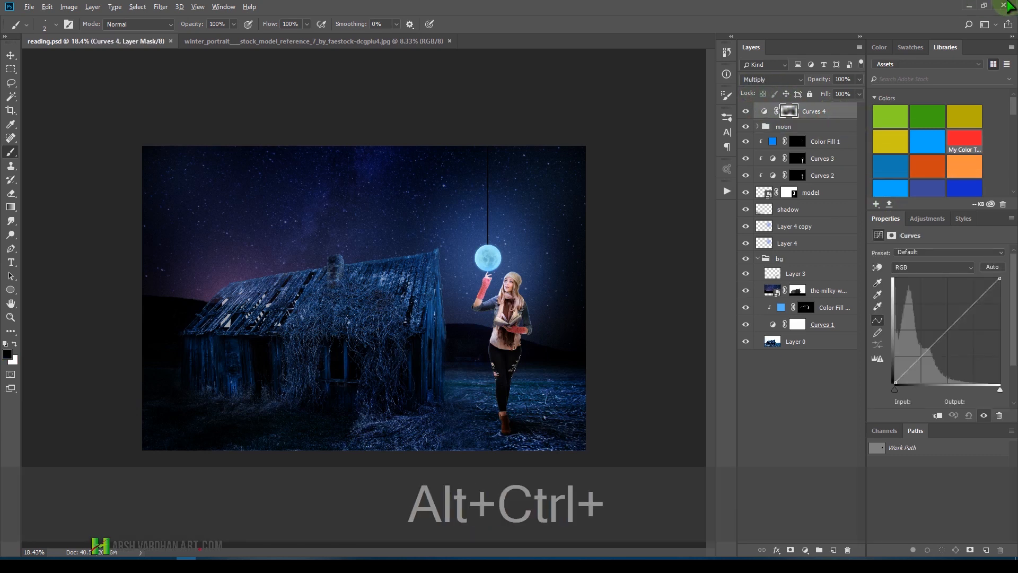
Stamp all visible layers into a new merged layer at the top of the stack.
{"action": "key", "text": "ctrl+alt+shift+e"}
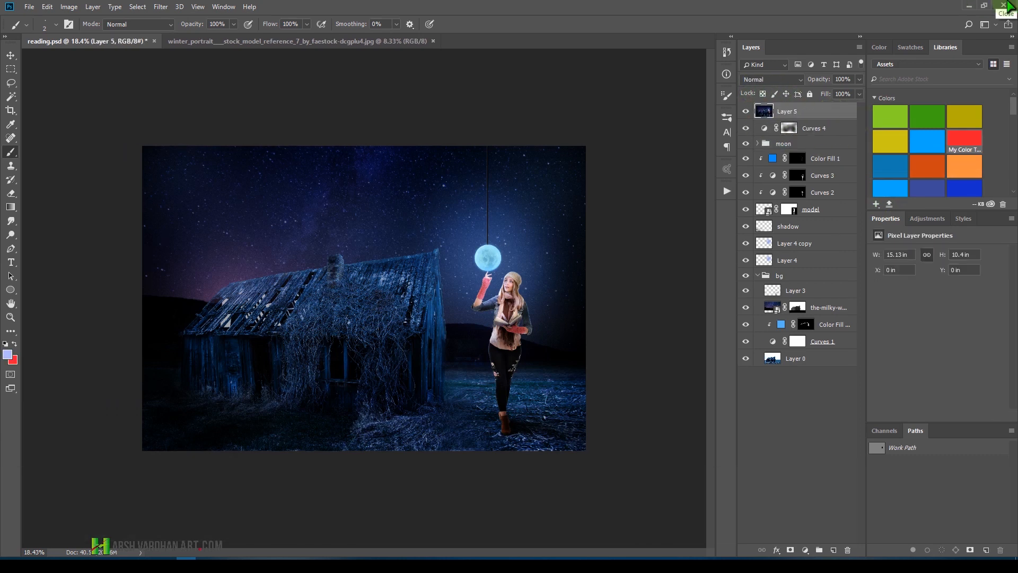
{"action": "key", "text": "ctrl+space"}
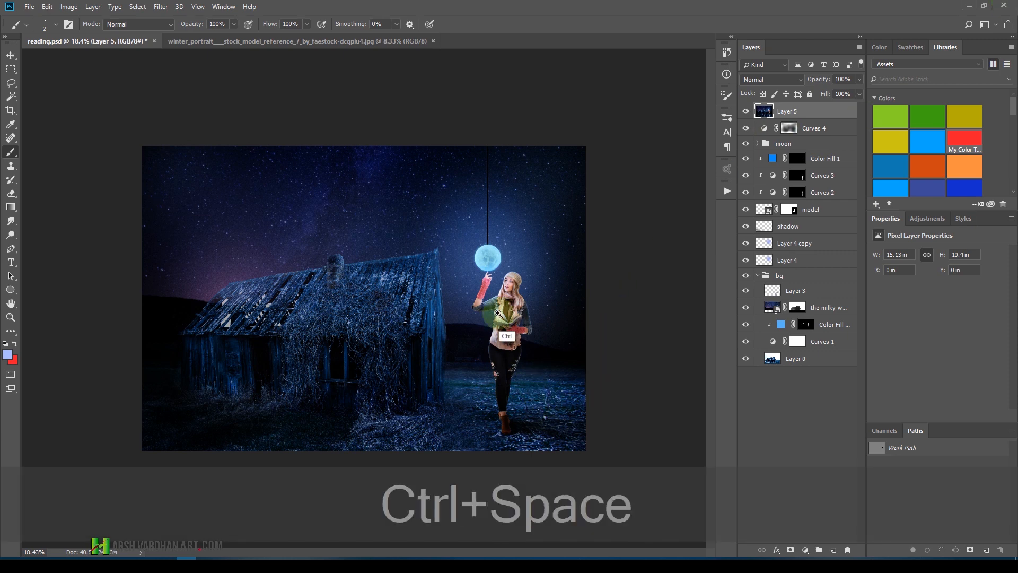
{"action": "left_click_drag", "start_coordinate": [502, 313], "coordinate": [509, 346]}
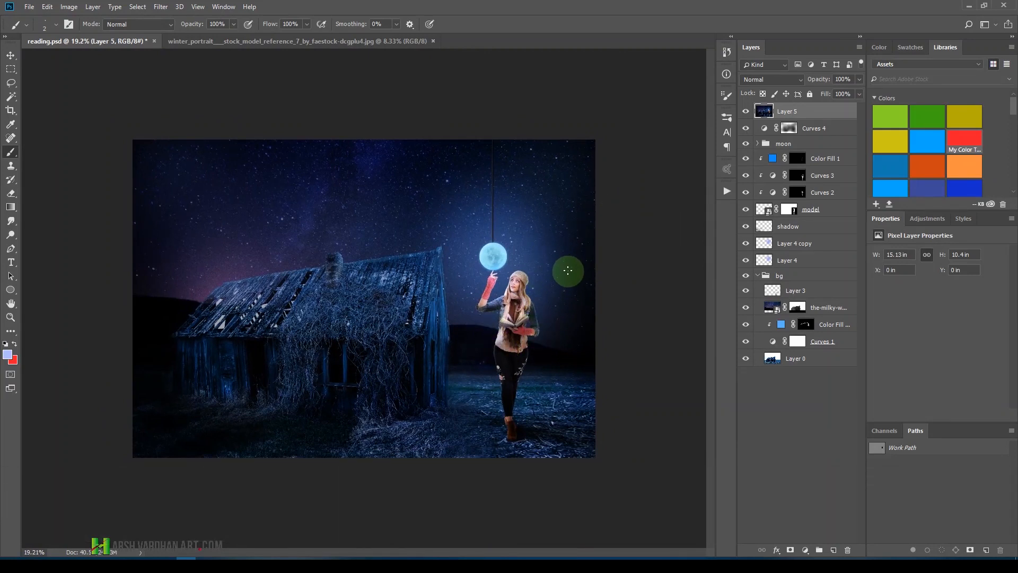
Try a Camera Raw grade on Layer 5 with Highlights -98, Shadows +95, Exposure +0.45 and Clarity +3.
{"action": "key", "text": "ctrl+shift+a"}
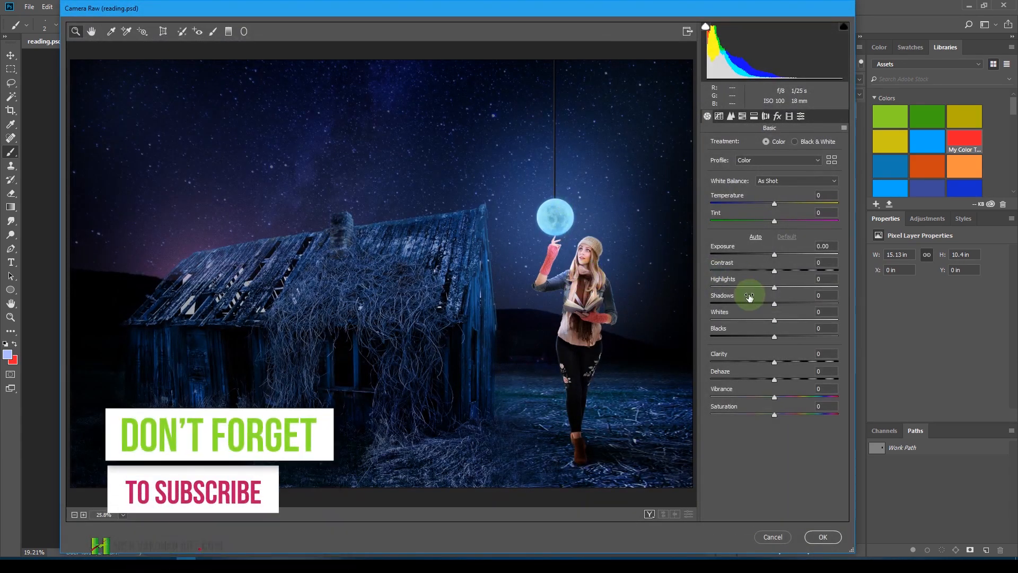
{"action": "left_click_drag", "start_coordinate": [724, 287], "coordinate": [714, 286]}
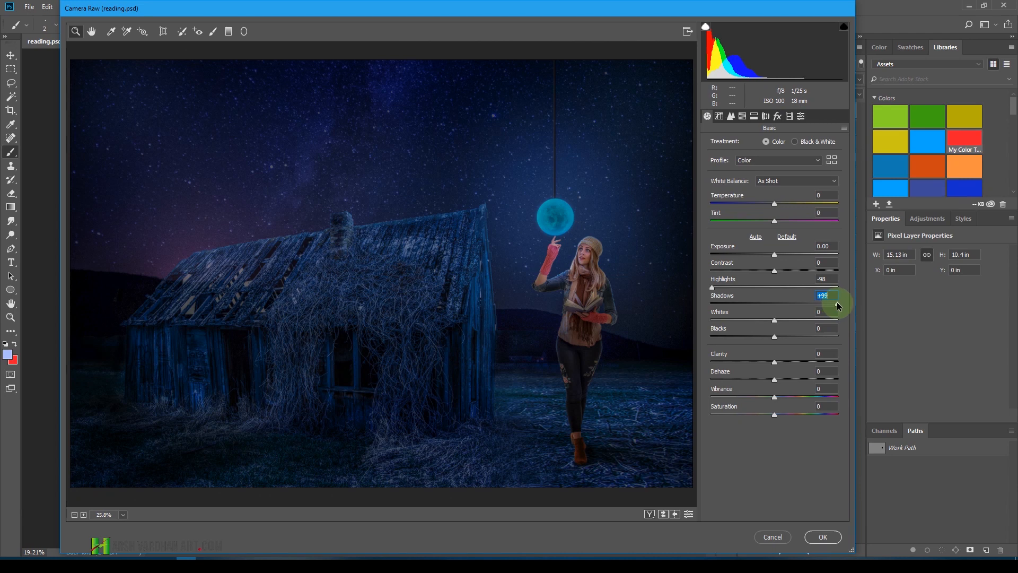
{"action": "left_click_drag", "start_coordinate": [838, 306], "coordinate": [835, 303]}
{"action": "left_click_drag", "start_coordinate": [778, 257], "coordinate": [780, 257]}
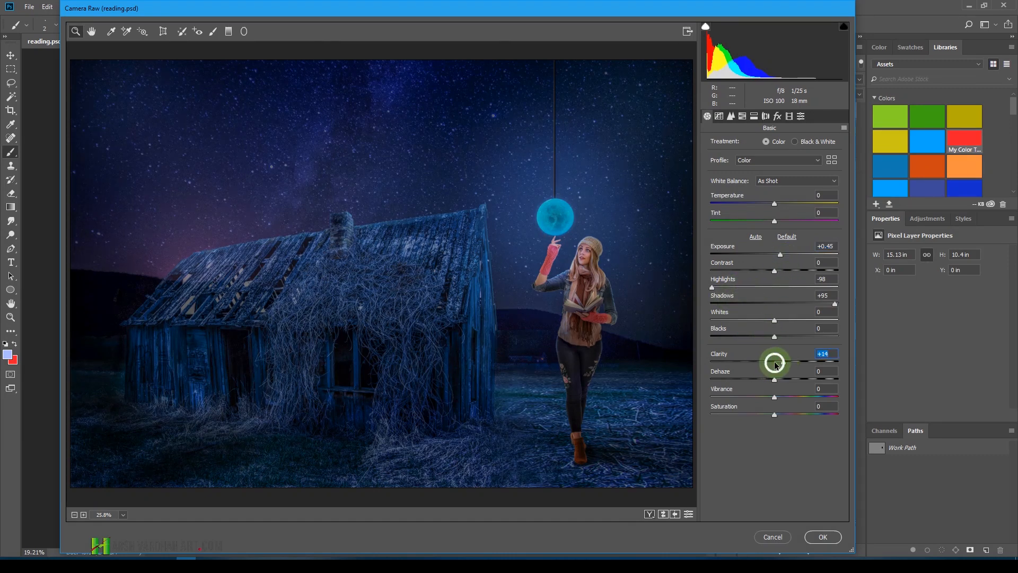
Compare the Camera Raw grade with the original repeatedly and close the filter with the original view showing.
{"action": "key", "text": "p"}
{"action": "key", "text": "p"}
{"action": "key", "text": "p"}
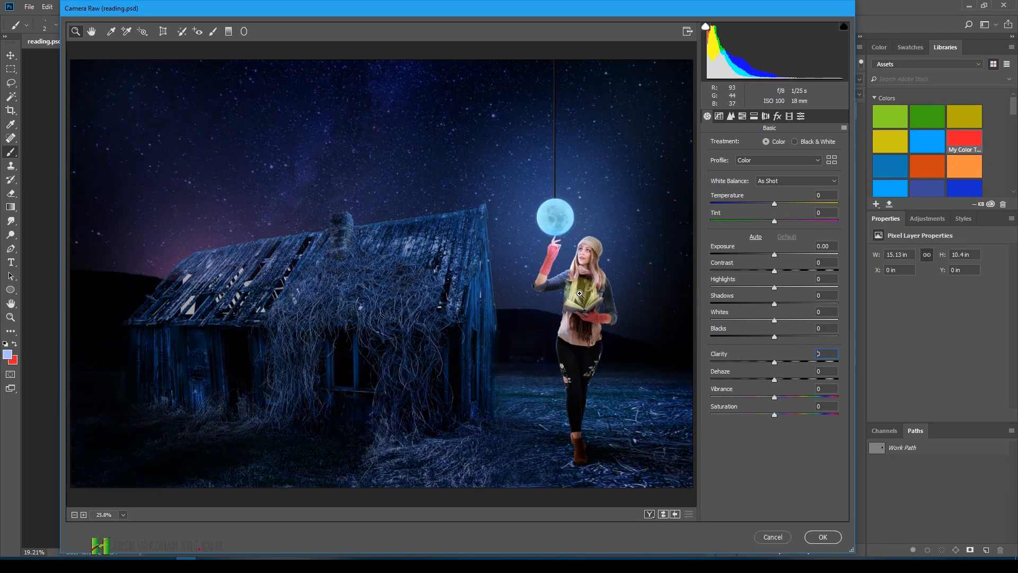
{"action": "key", "text": "p"}
{"action": "key", "text": "p"}
{"action": "key", "text": "p"}
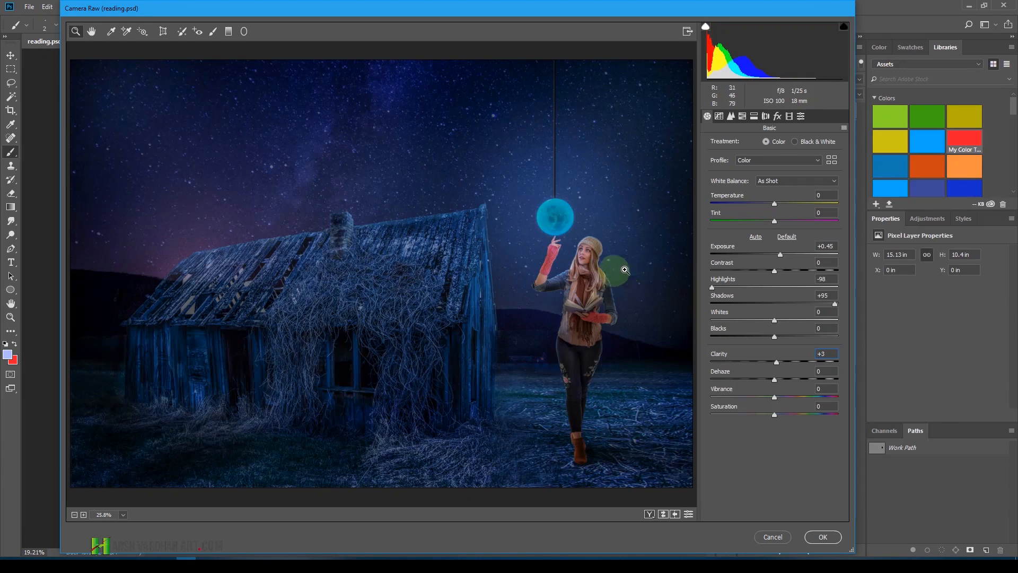
{"action": "key", "text": "p"}
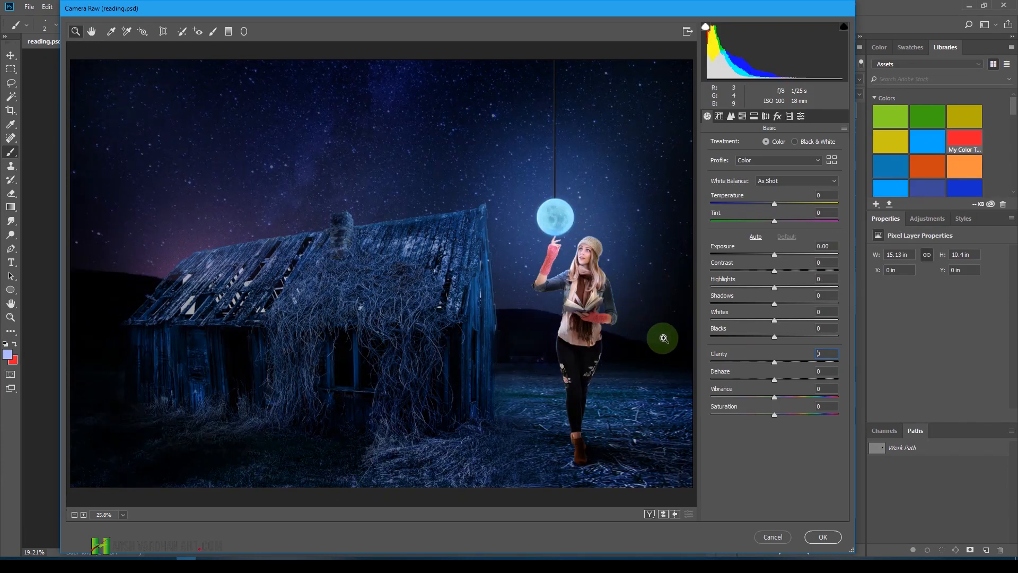
{"action": "left_click", "coordinate": [825, 537]}
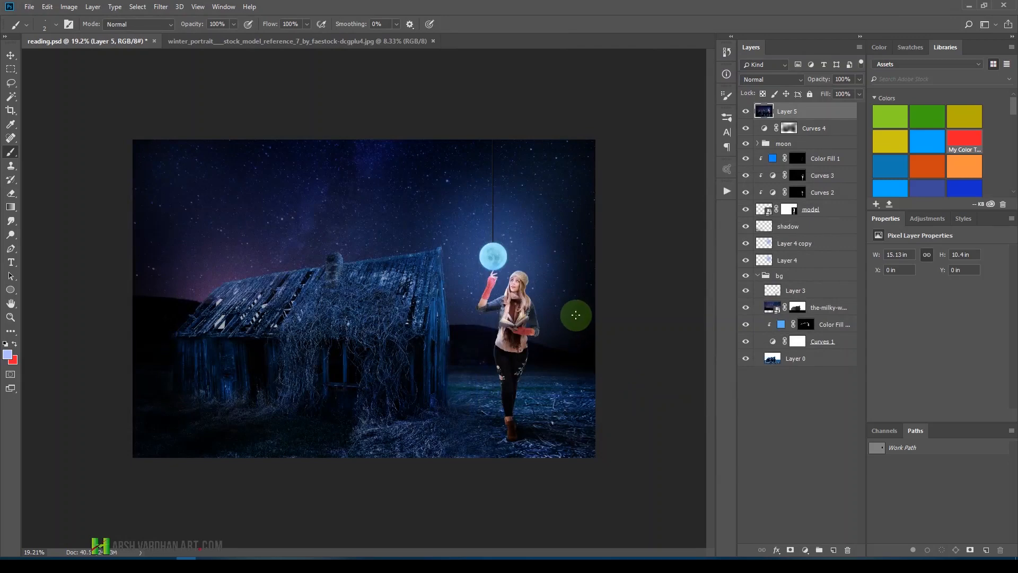
Apply Camera Raw to Layer 5 with Highlights -53, Shadows +100, Exposure +0.15 and Clarity +7.
{"action": "key", "text": "ctrl+space"}
{"action": "left_click_drag", "start_coordinate": [506, 290], "coordinate": [578, 348]}
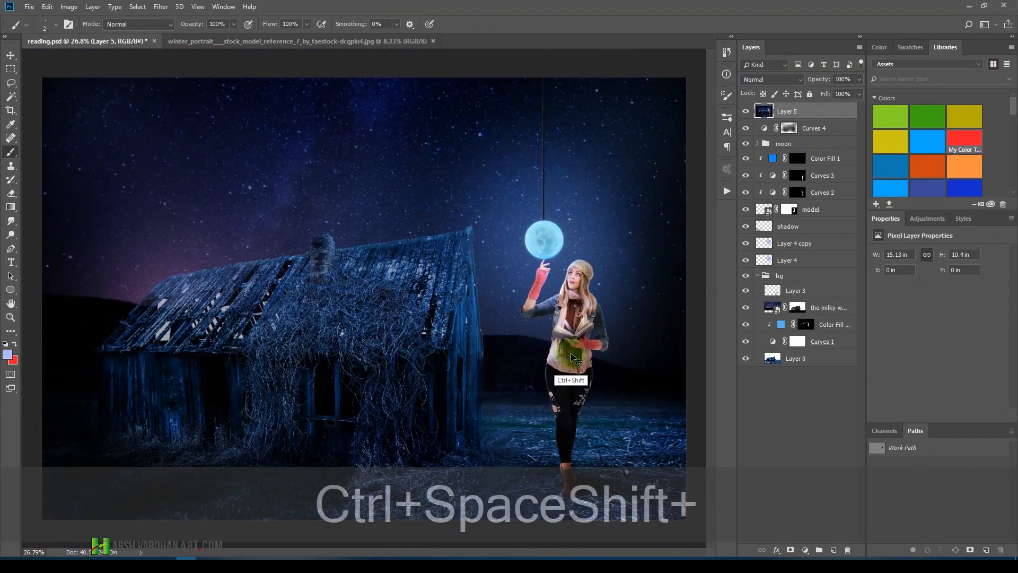
{"action": "key", "text": "ctrl+shift+a"}
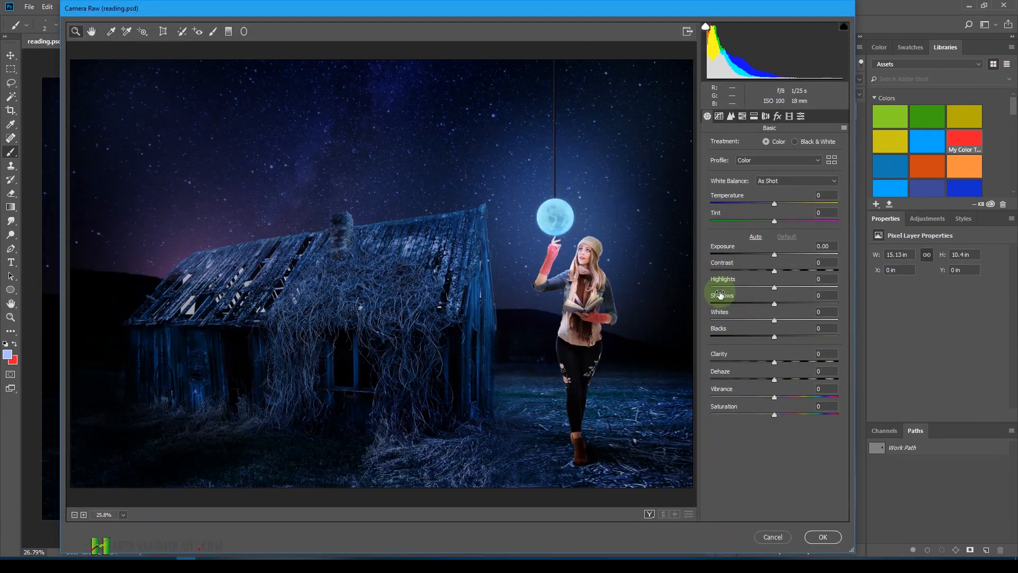
{"action": "left_click", "coordinate": [713, 288]}
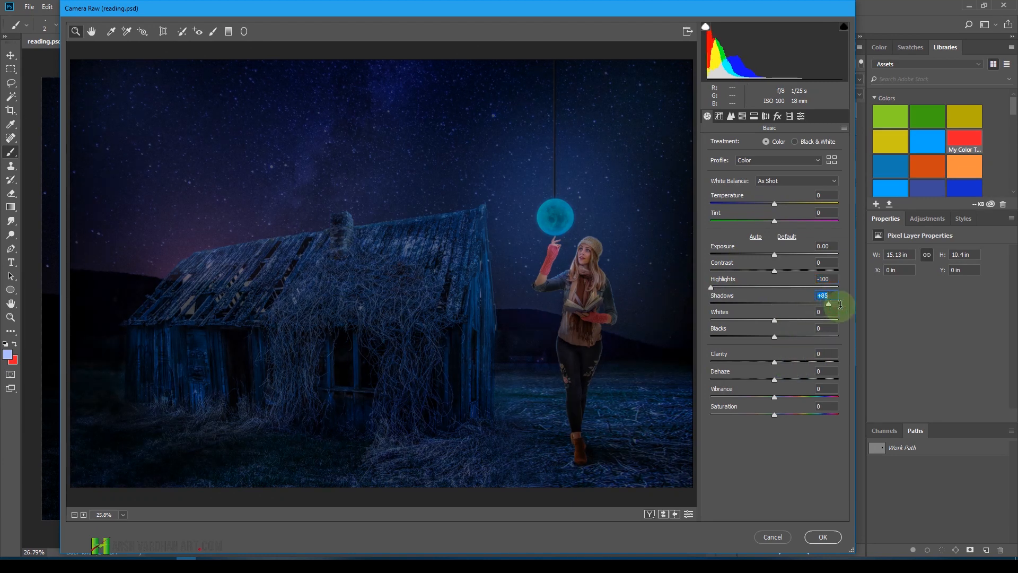
{"action": "left_click_drag", "start_coordinate": [837, 309], "coordinate": [841, 307]}
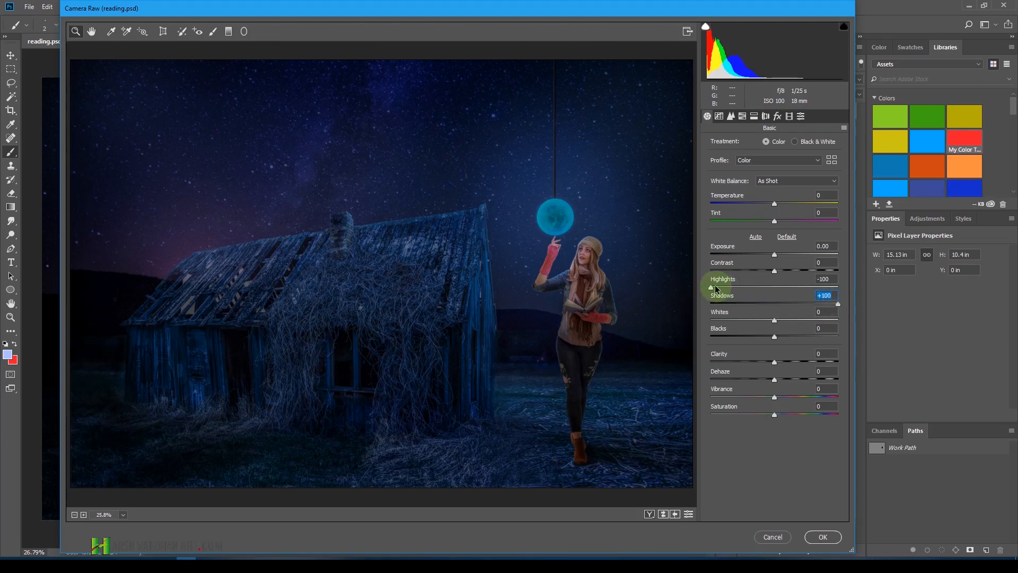
{"action": "left_click_drag", "start_coordinate": [713, 288], "coordinate": [744, 288]}
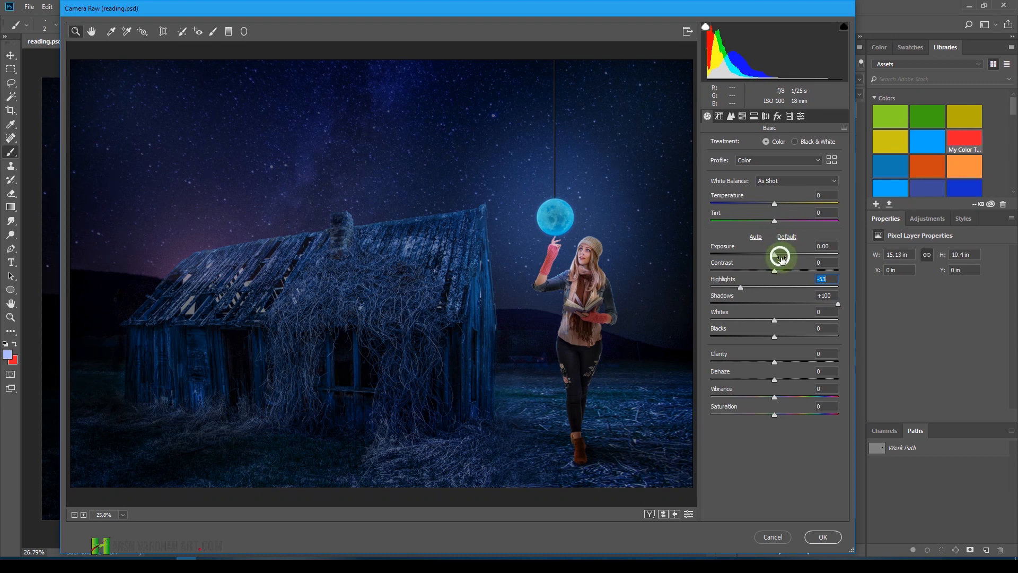
{"action": "left_click_drag", "start_coordinate": [774, 256], "coordinate": [781, 259]}
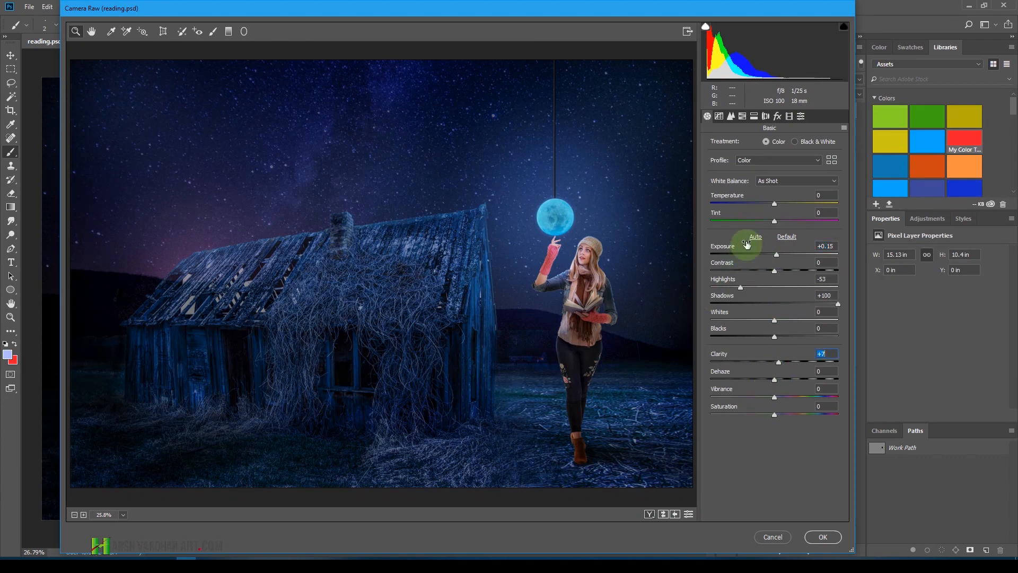
{"action": "left_click", "coordinate": [823, 537]}
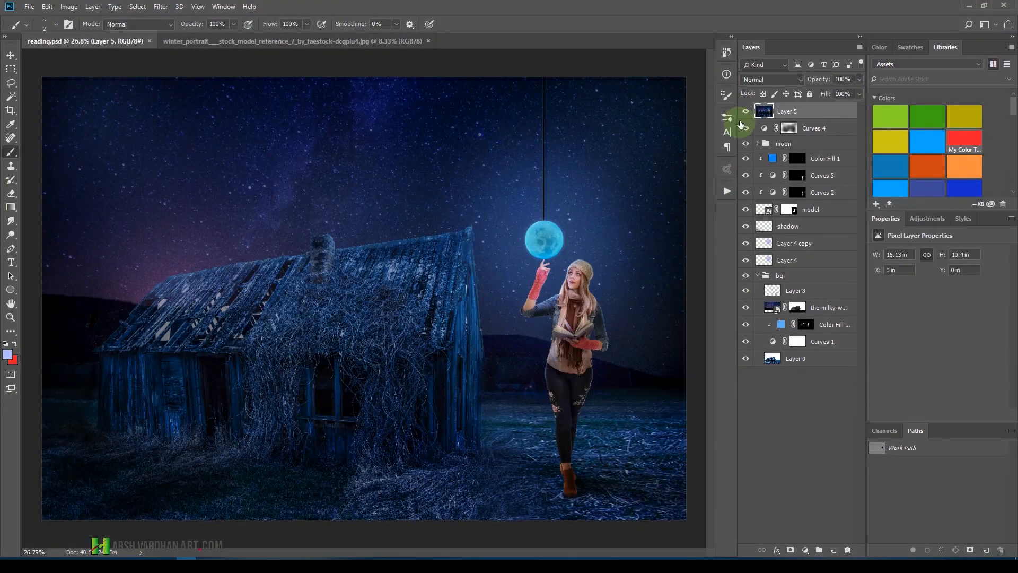
Compare the image with Layer 5 hidden and shown, and add a black mask to that layer.
{"action": "left_click", "coordinate": [747, 111]}
{"action": "left_click", "coordinate": [750, 106]}
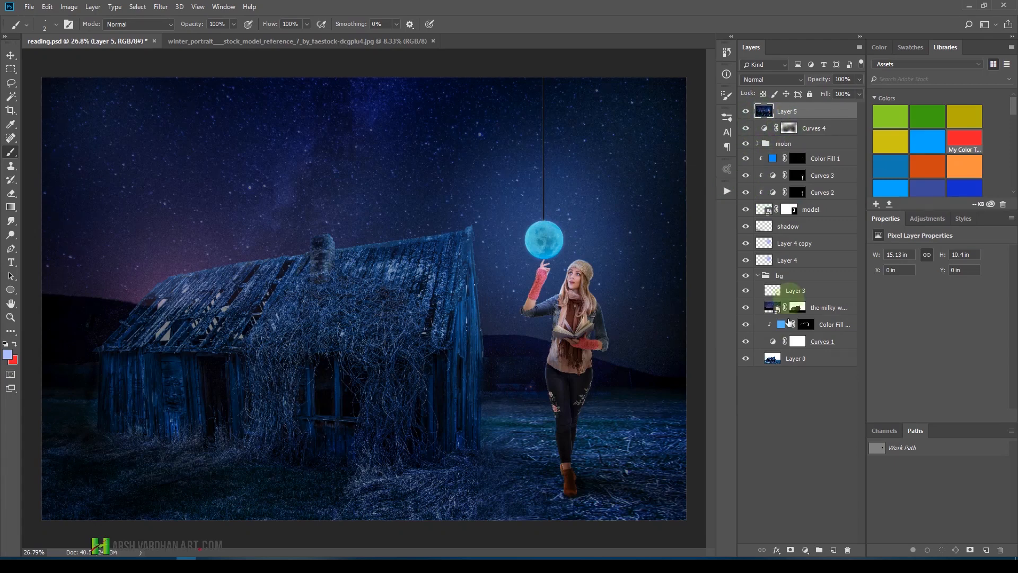
{"action": "left_click", "coordinate": [790, 549], "text": "alt"}
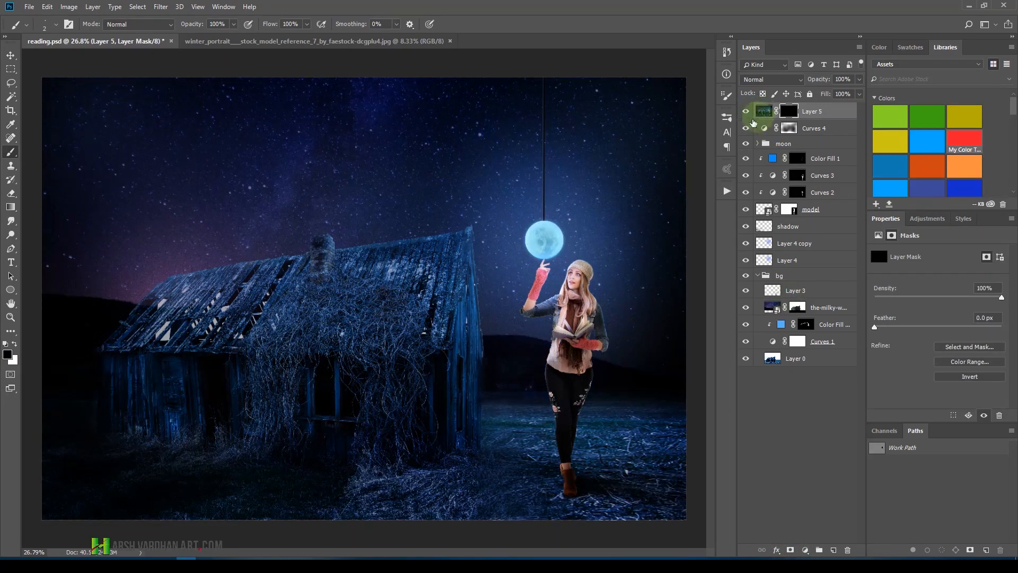
Paint white on Layer 5's mask over the model's body to reveal the Camera Raw grade there.
{"action": "left_click_drag", "start_coordinate": [606, 339], "coordinate": [530, 253]}
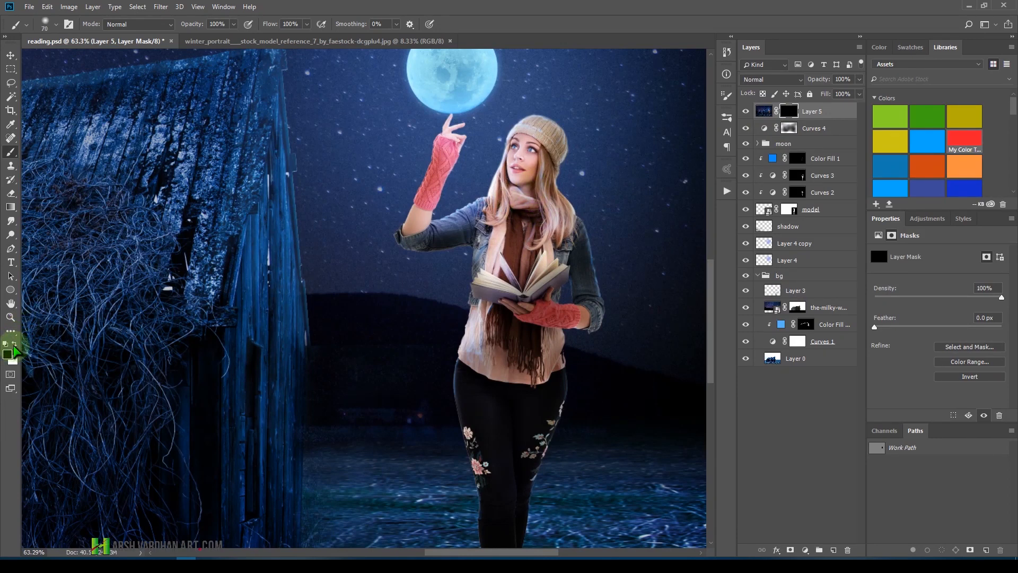
{"action": "key", "text": "bracketright"}
{"action": "key", "text": "bracketright"}
{"action": "key", "text": "bracketright"}
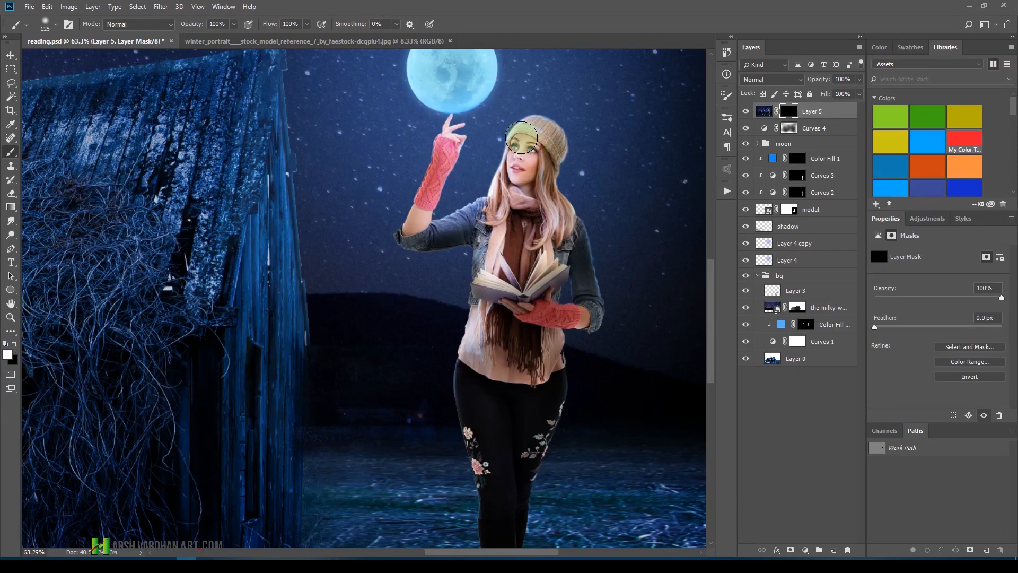
{"action": "left_click", "coordinate": [518, 230]}
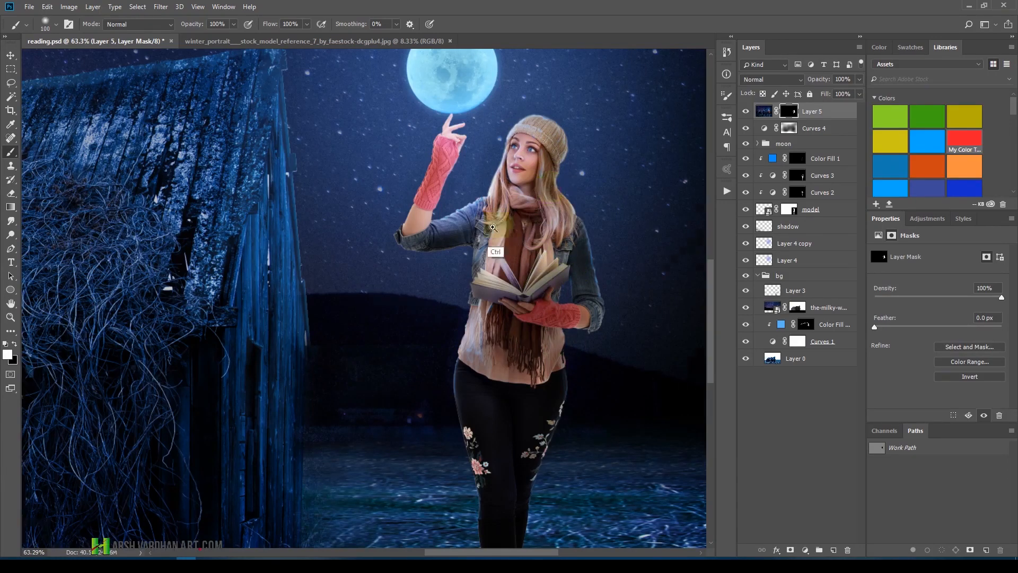
Enlarge the brush to 500 px and paint white on Layer 5's mask over the barn.
{"action": "left_click_drag", "start_coordinate": [493, 227], "coordinate": [466, 250]}
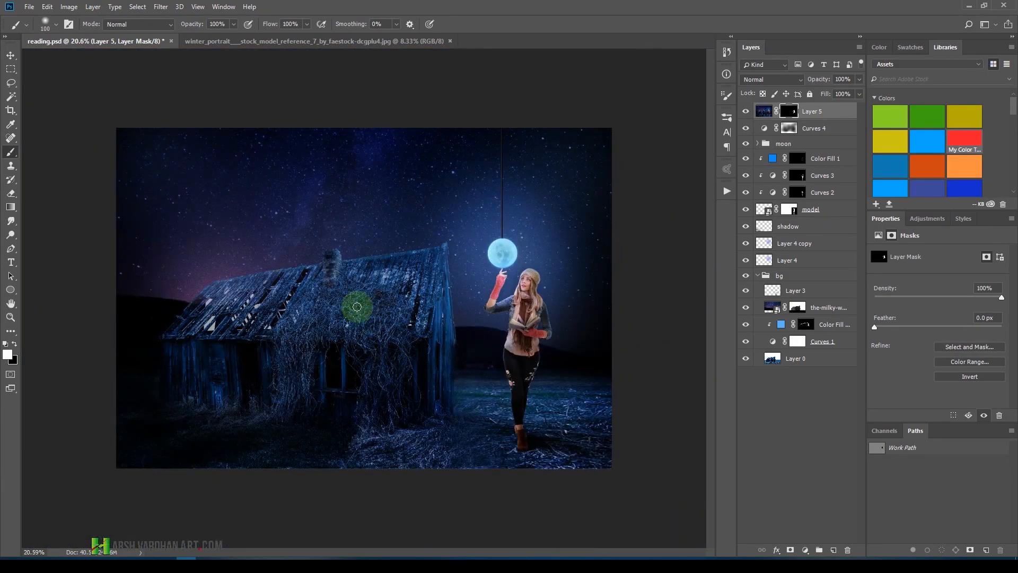
{"action": "key", "text": "bracketright"}
{"action": "key", "text": "bracketright"}
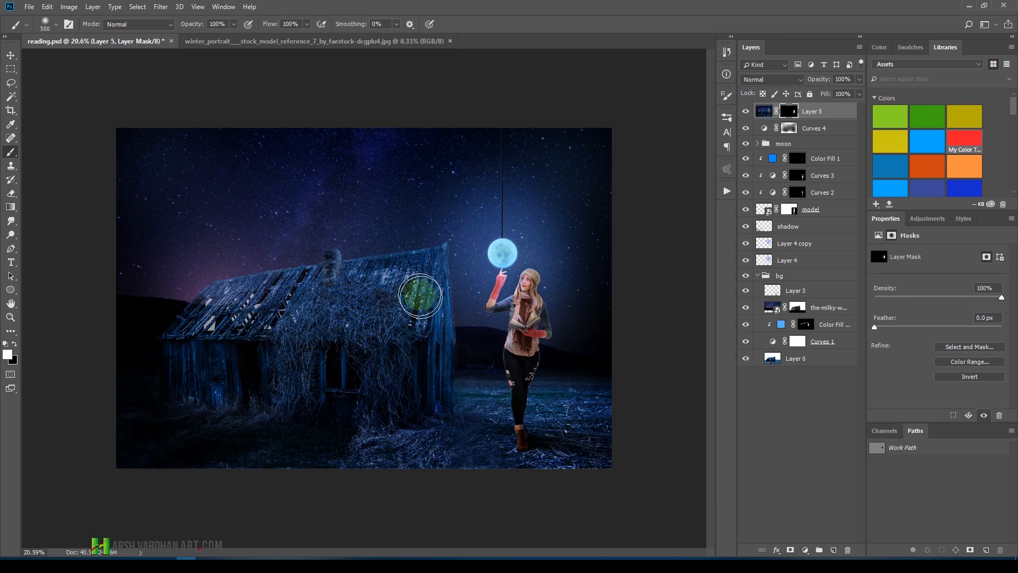
{"action": "mouse_move", "coordinate": [432, 361]}
{"action": "left_mouse_down"}
{"action": "mouse_move", "coordinate": [448, 341]}
{"action": "mouse_move", "coordinate": [564, 290]}
{"action": "mouse_move", "coordinate": [523, 277]}
{"action": "left_mouse_up"}
Compare the composite with Layer 5 hidden and shown, leaving the layer visible.
{"action": "key", "text": "ctrl+plus"}
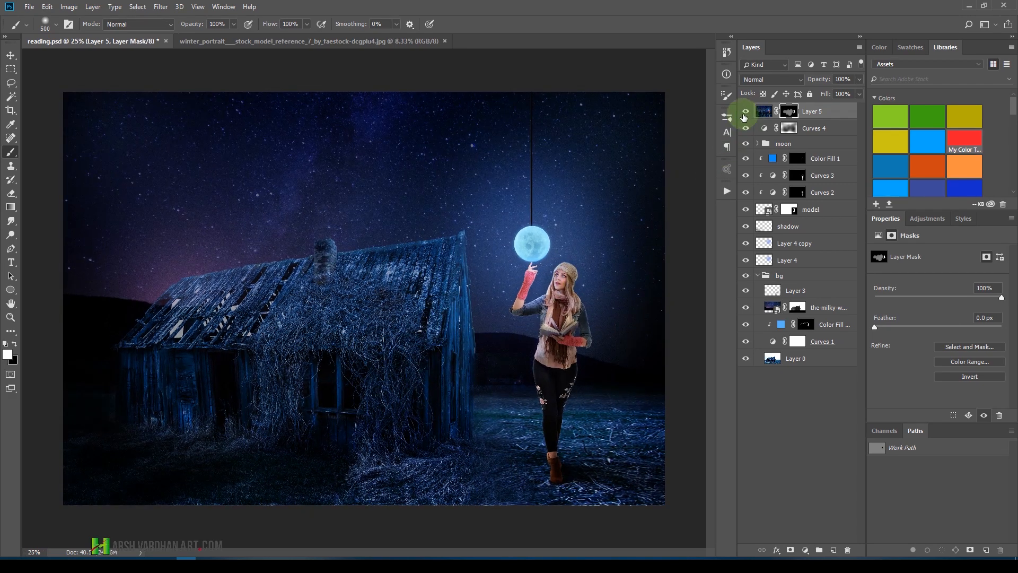
{"action": "left_click", "coordinate": [746, 113]}
{"action": "left_click", "coordinate": [747, 110]}
{"action": "left_click", "coordinate": [747, 110]}
{"action": "left_click", "coordinate": [747, 111]}
Reduce the brush to 70 px and paint black on Layer 5's mask around the model's head and hair.
{"action": "left_click_drag", "start_coordinate": [665, 282], "coordinate": [587, 295]}
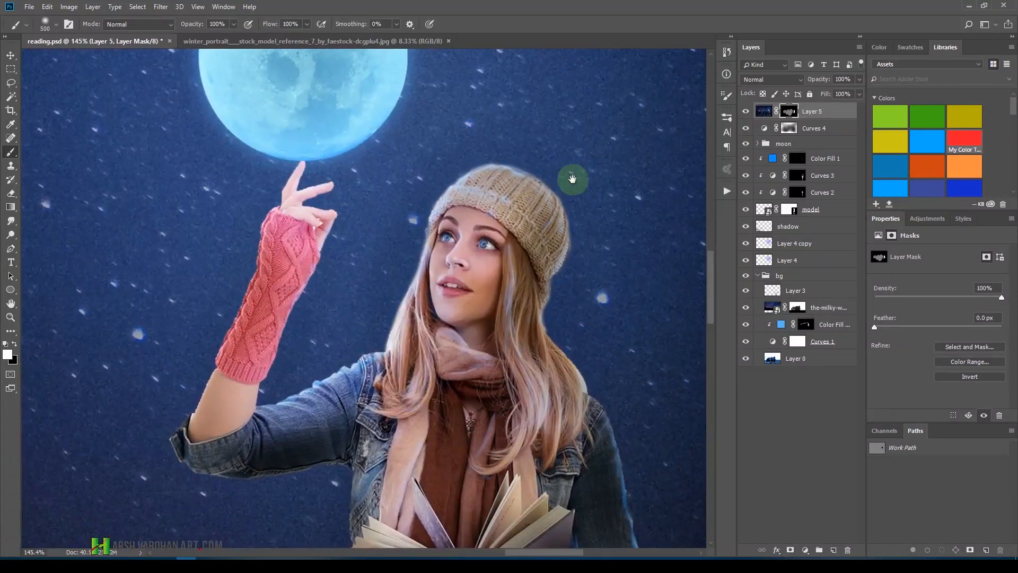
{"action": "key", "text": "["}
{"action": "key", "text": "["}
{"action": "key", "text": "["}
{"action": "key", "text": "["}
{"action": "key", "text": "["}
{"action": "key", "text": "["}
{"action": "key", "text": "["}
{"action": "key", "text": "["}
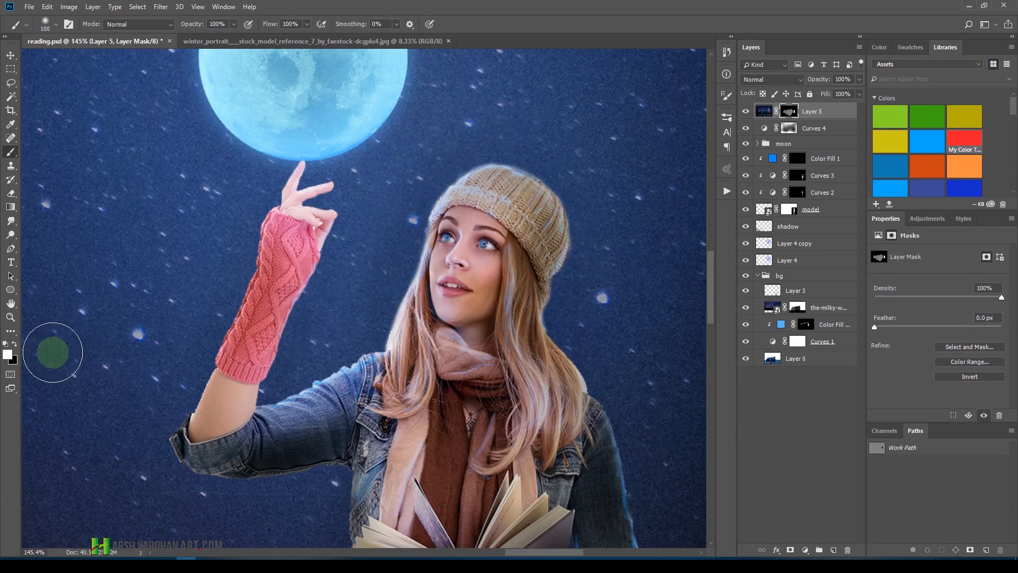
{"action": "key", "text": "x"}
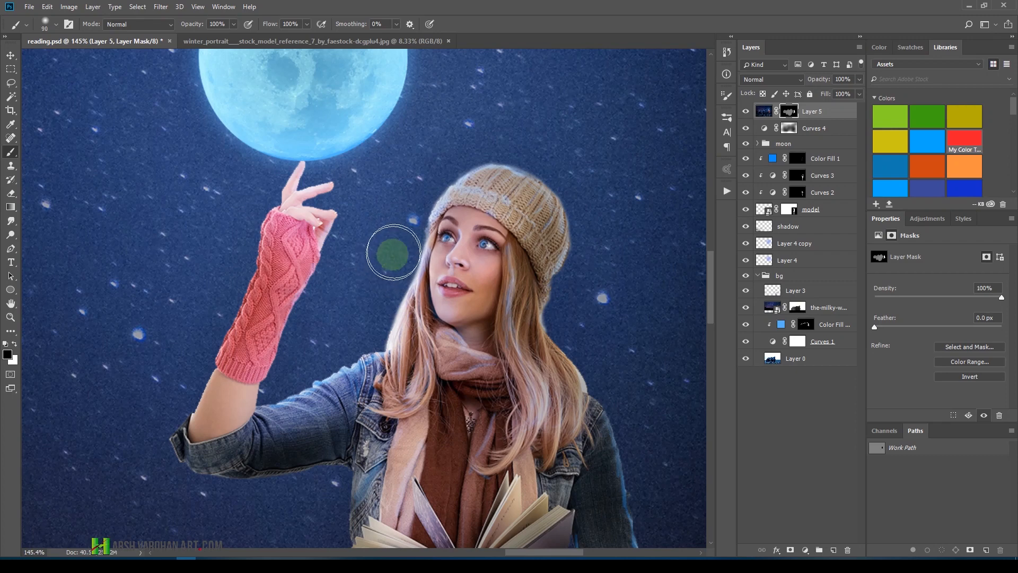
{"action": "key", "text": "bracketleft"}
{"action": "key", "text": "bracketleft"}
{"action": "key", "text": "bracketleft"}
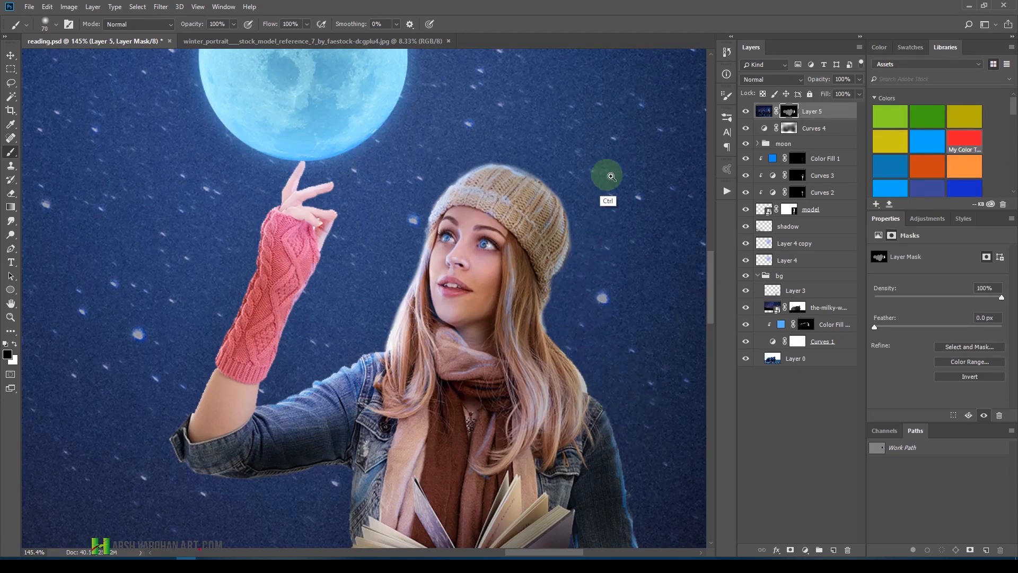
Add a new empty layer above Layer 5 and dab a large soft white glow over the moon.
{"action": "left_click_drag", "start_coordinate": [609, 178], "coordinate": [578, 279], "text": "ctrl"}
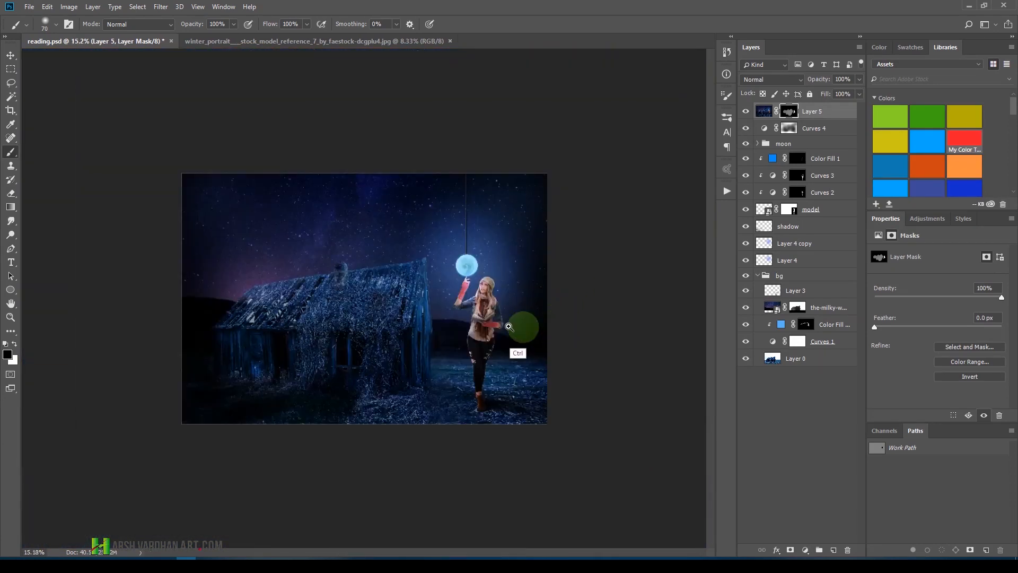
{"action": "left_click_drag", "start_coordinate": [477, 294], "coordinate": [502, 312], "text": "ctrl"}
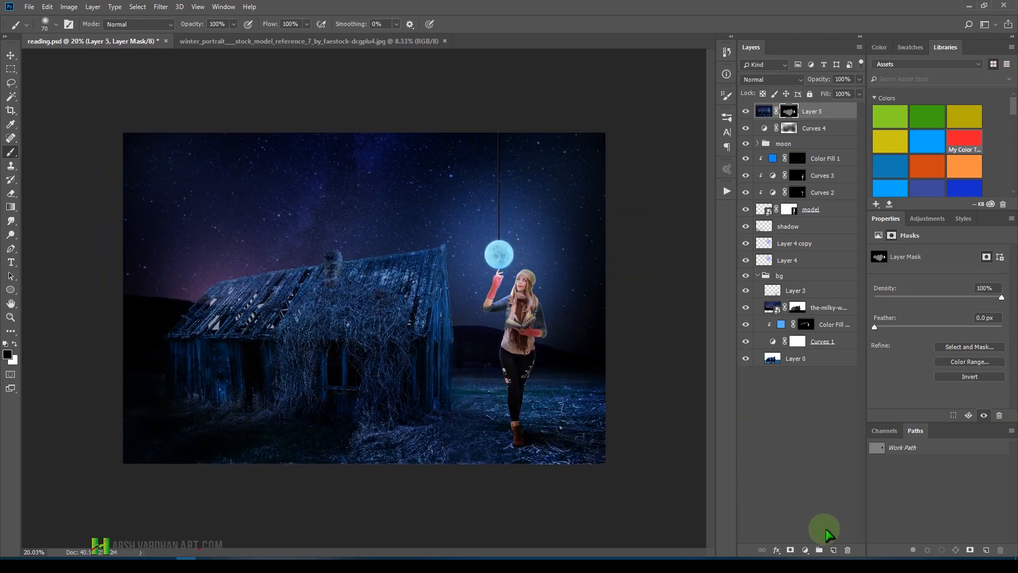
{"action": "left_click", "coordinate": [834, 552]}
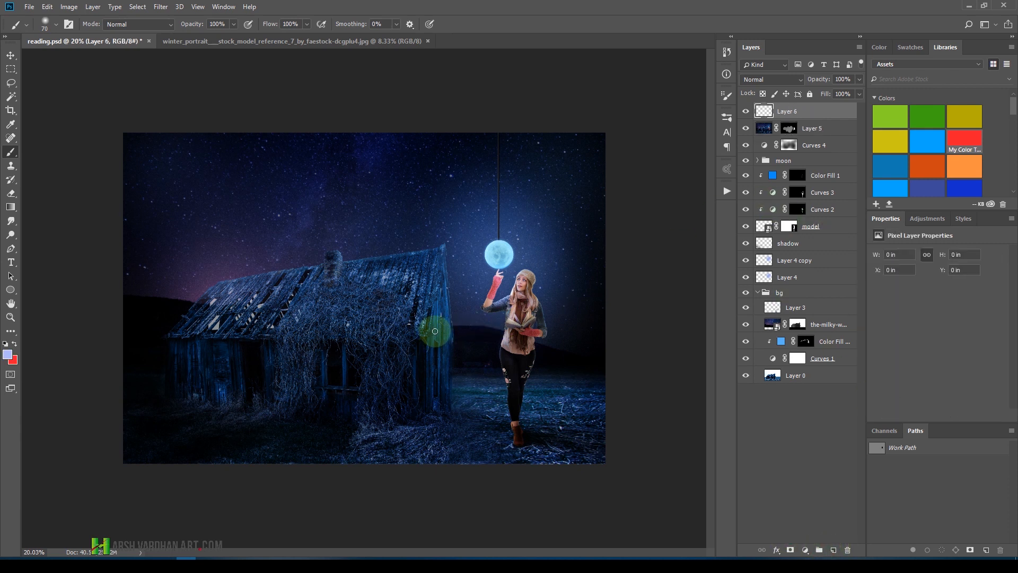
{"action": "key", "text": "x"}
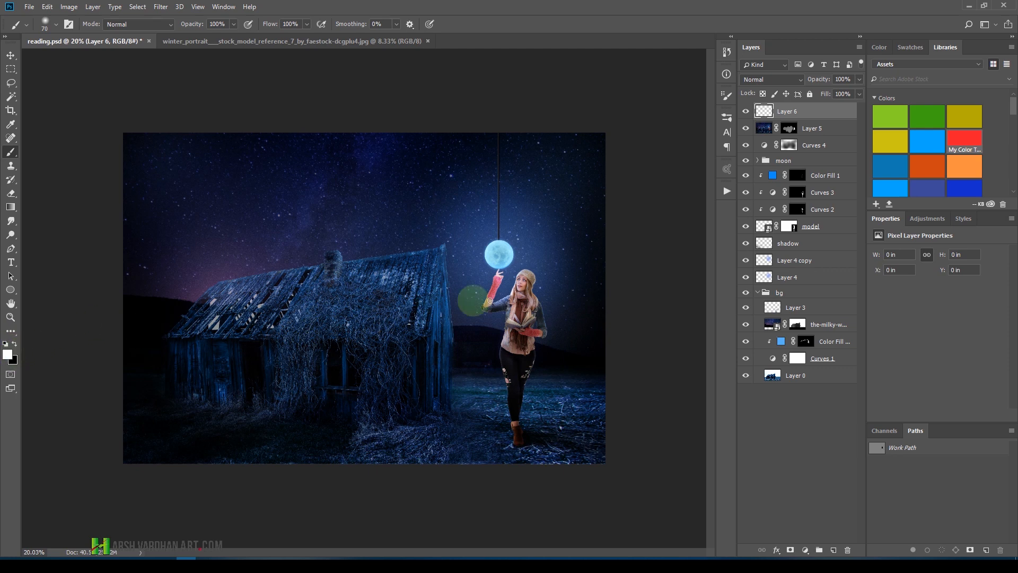
{"action": "mouse_move", "coordinate": [489, 268]}
{"action": "left_mouse_down"}
{"action": "mouse_move", "coordinate": [583, 314]}
{"action": "mouse_move", "coordinate": [536, 284]}
{"action": "mouse_move", "coordinate": [518, 253]}
{"action": "left_mouse_up"}
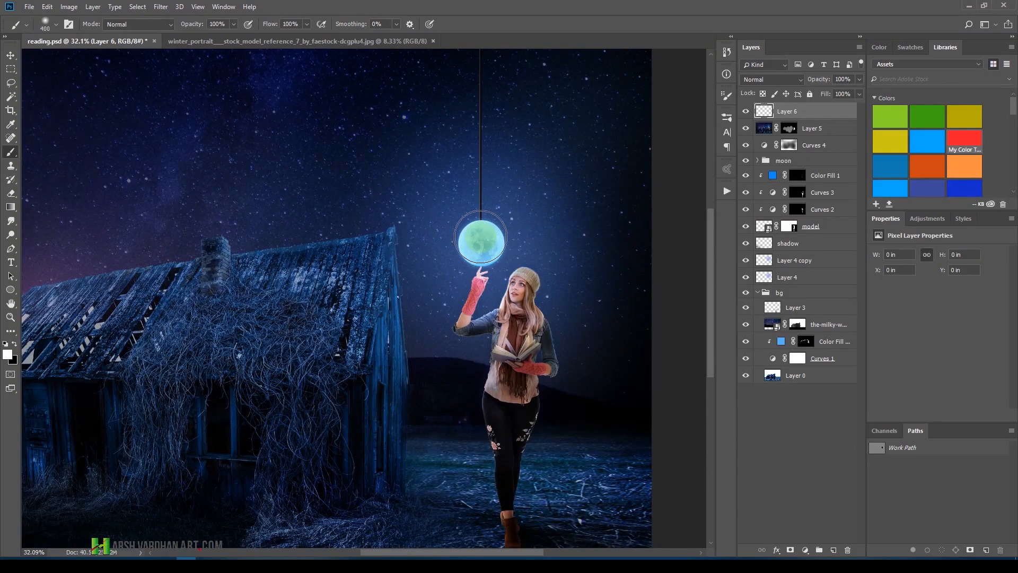
{"action": "left_click", "coordinate": [482, 240]}
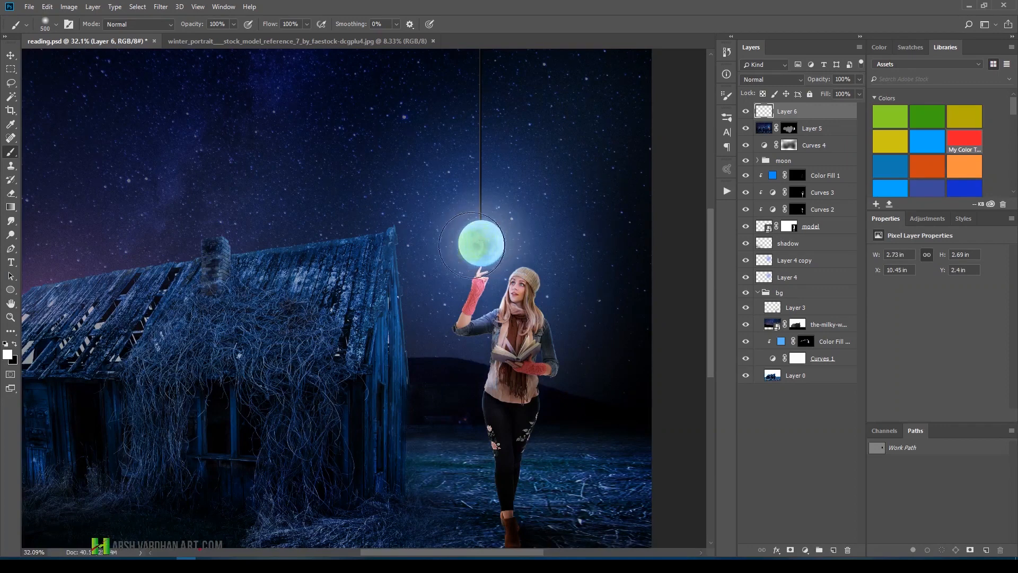
Try the Screen blend mode on Layer 6, the white moon glow.
{"action": "left_click", "coordinate": [756, 79]}
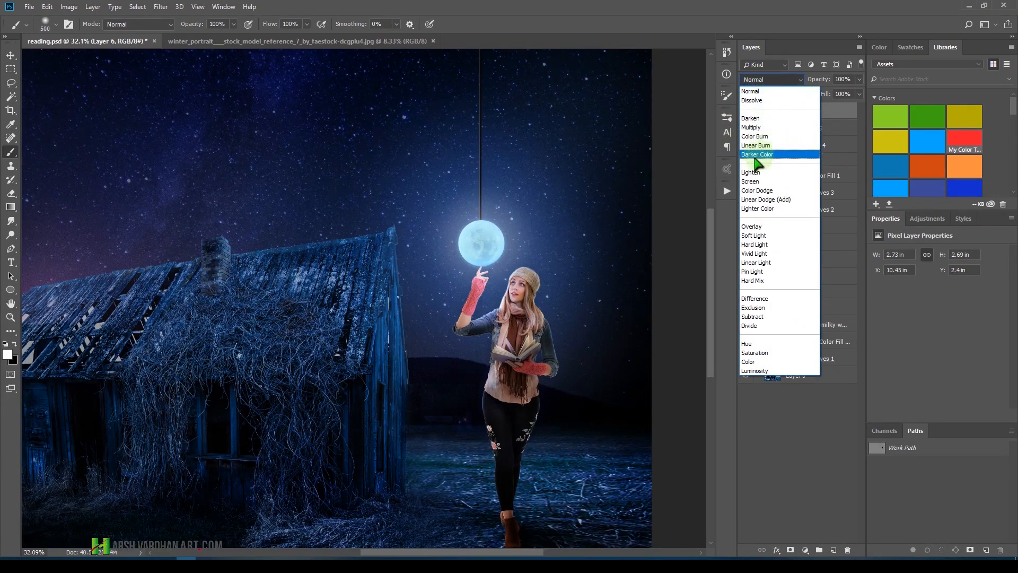
{"action": "left_click", "coordinate": [755, 182]}
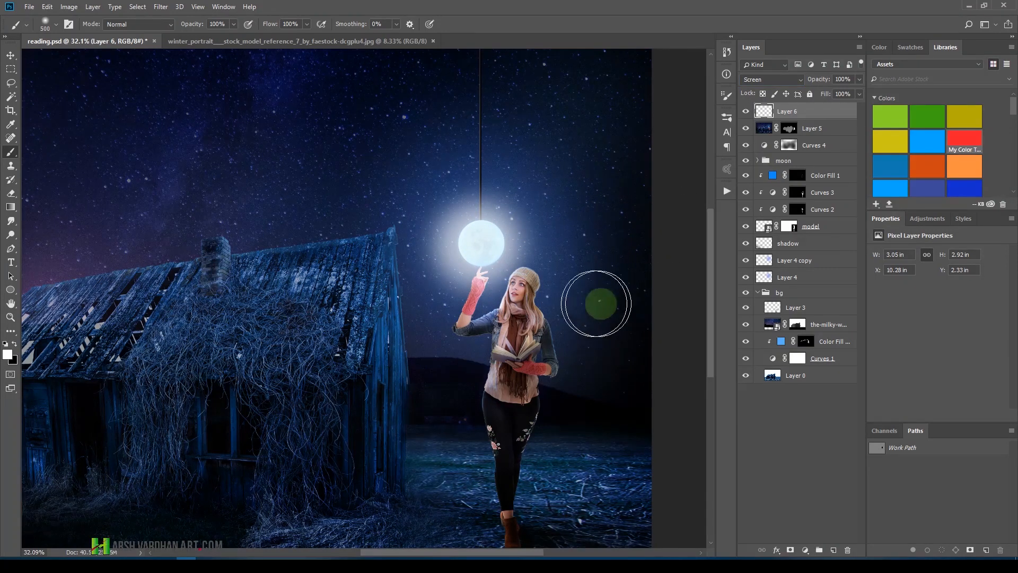
{"action": "left_click_drag", "start_coordinate": [545, 242], "coordinate": [406, 249]}
{"action": "left_click_drag", "start_coordinate": [429, 311], "coordinate": [530, 317]}
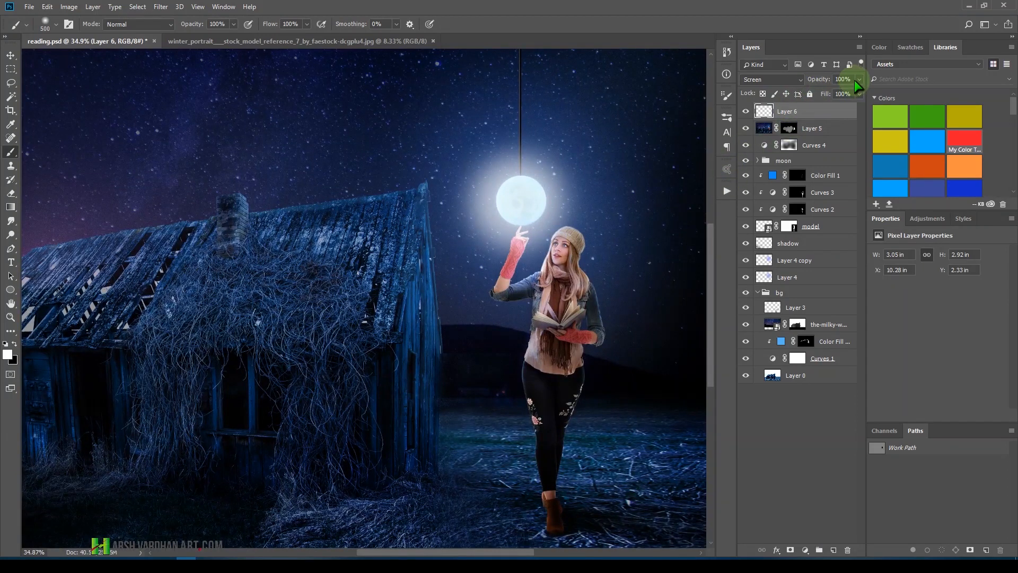
Set the blend mode of Layer 6, the moon glow, to Soft Light.
{"action": "left_click", "coordinate": [773, 79]}
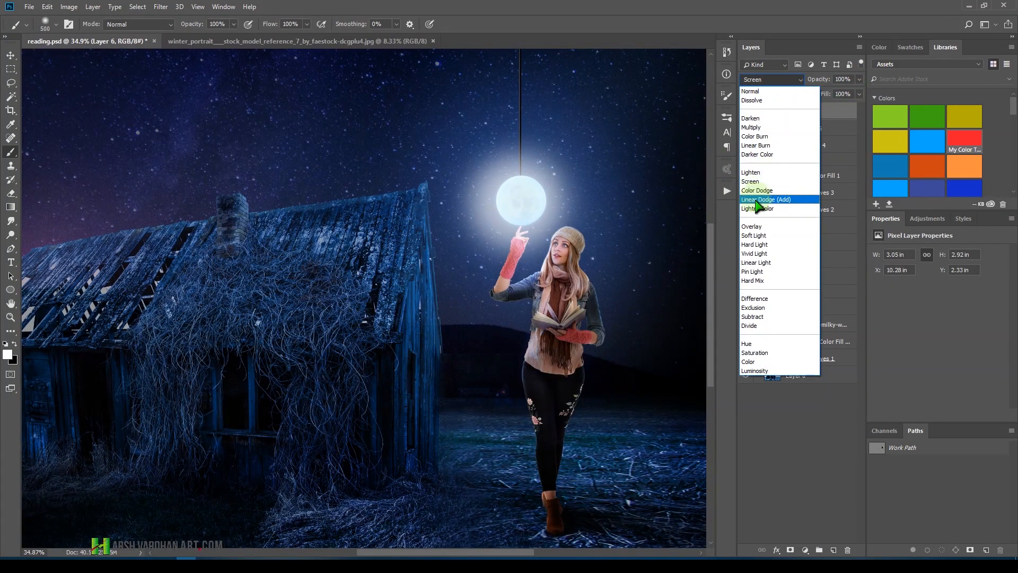
{"action": "left_click", "coordinate": [754, 236]}
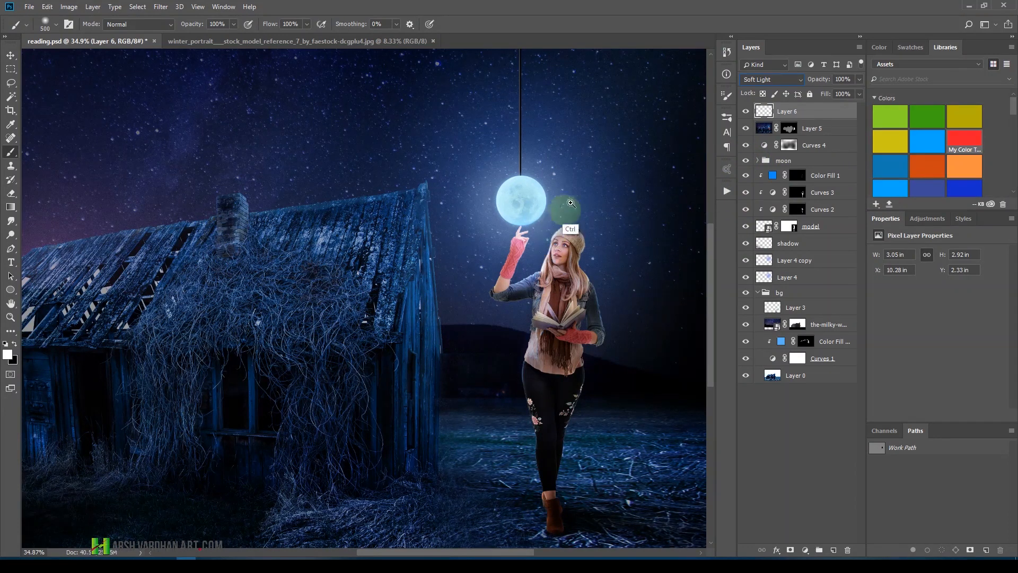
{"action": "left_click_drag", "start_coordinate": [566, 217], "coordinate": [538, 222]}
{"action": "left_click_drag", "start_coordinate": [517, 298], "coordinate": [551, 288]}
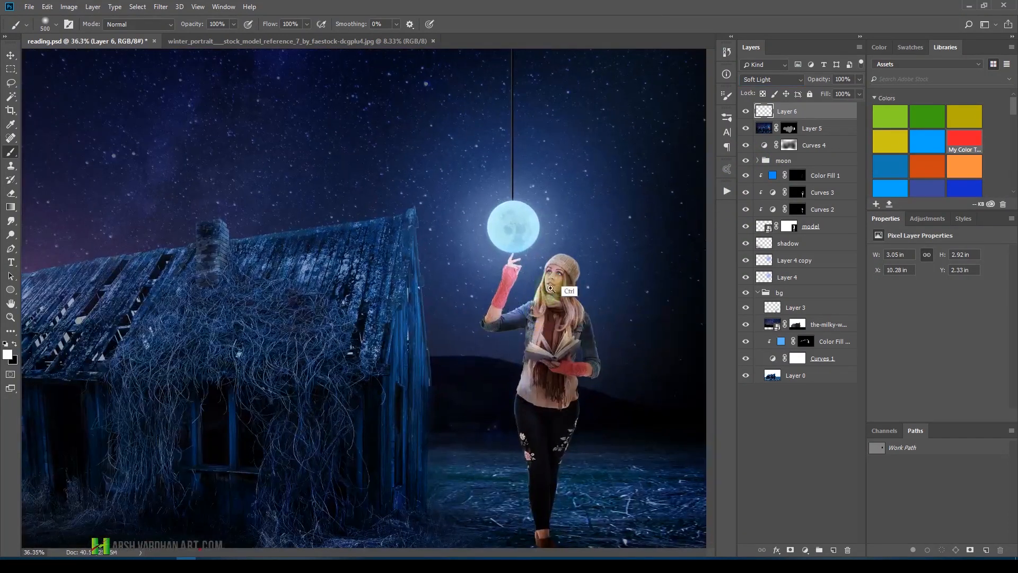
Compare the moon glow with Layer 6 hidden and shown, and examine it both close up and in the whole composite.
{"action": "left_click", "coordinate": [746, 112]}
{"action": "left_click", "coordinate": [746, 113]}
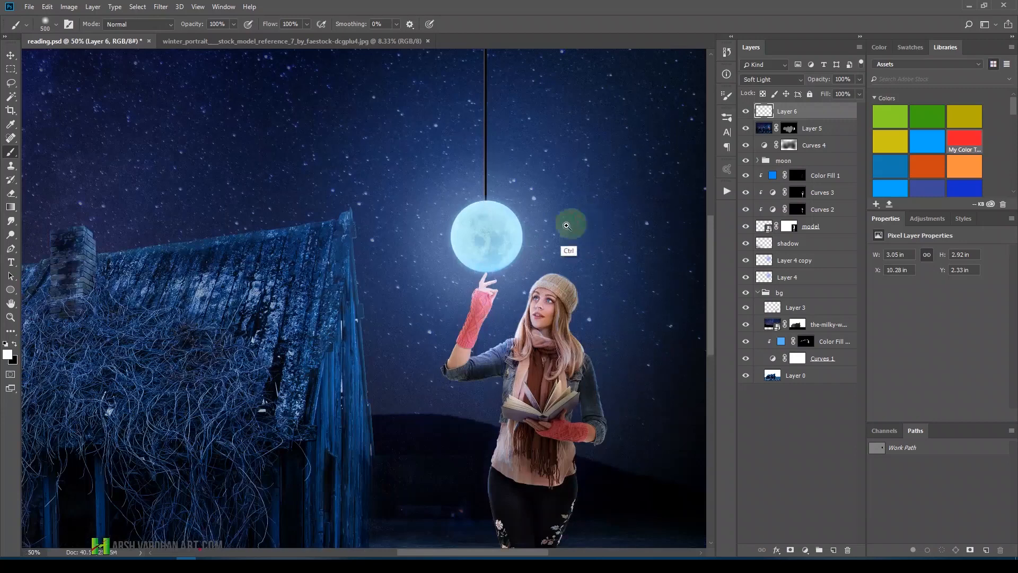
{"action": "left_click_drag", "start_coordinate": [565, 227], "coordinate": [547, 244]}
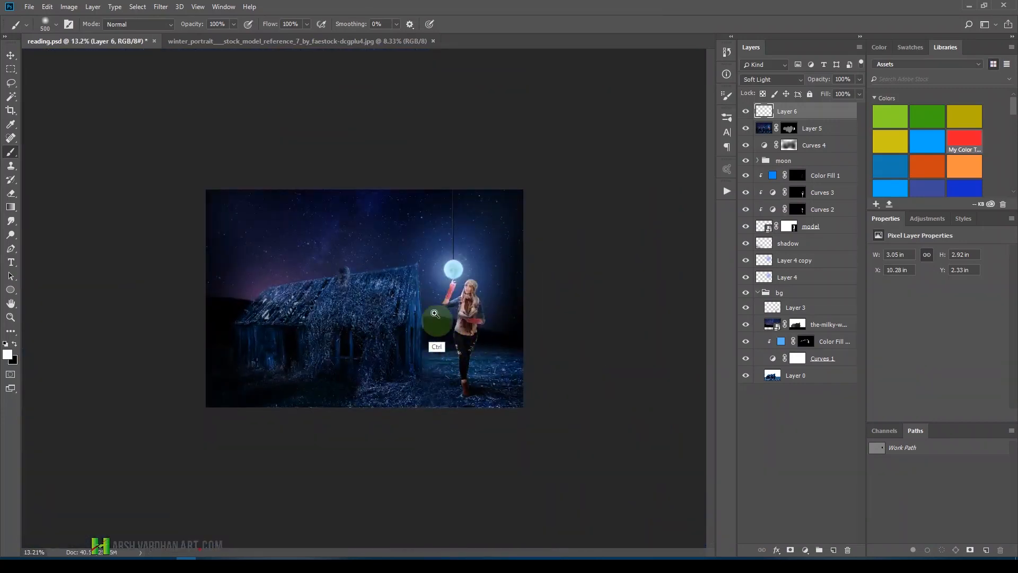
{"action": "left_click_drag", "start_coordinate": [419, 308], "coordinate": [496, 291]}
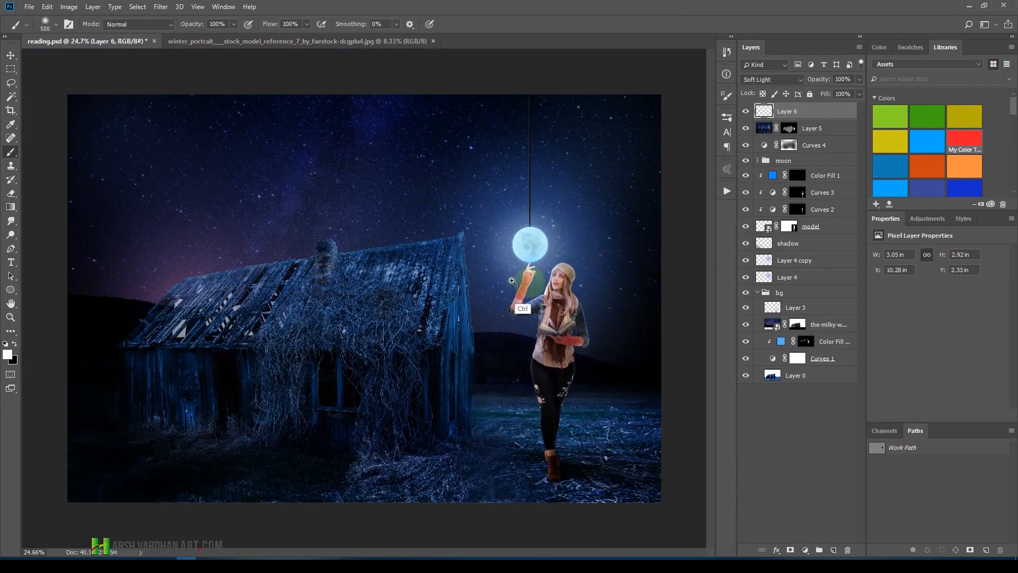
{"action": "left_click_drag", "start_coordinate": [544, 232], "coordinate": [601, 268]}
{"action": "left_click_drag", "start_coordinate": [530, 168], "coordinate": [510, 169]}
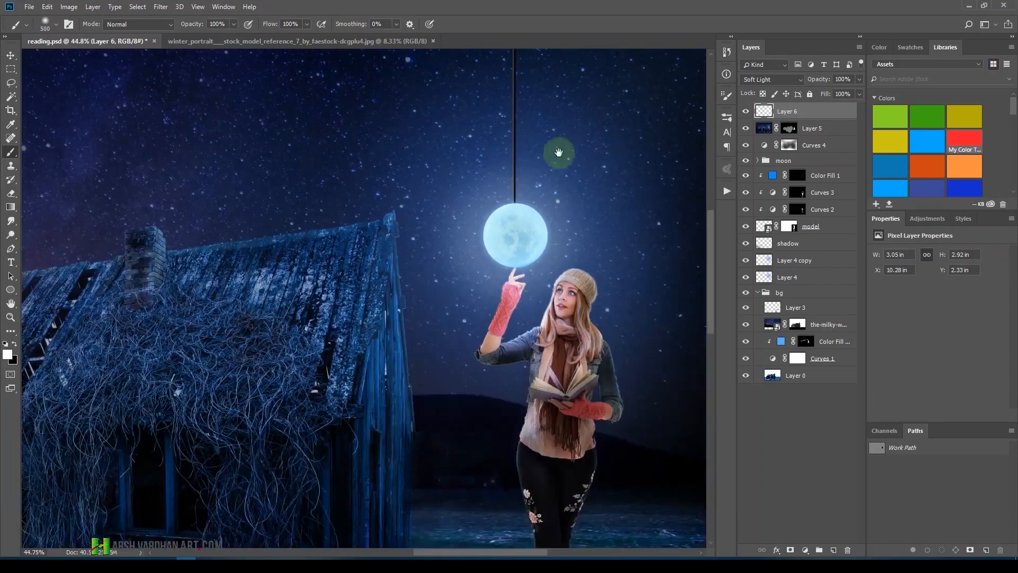
Expand the moon group and lower the rope layer's opacity to 42%.
{"action": "left_click_drag", "start_coordinate": [574, 234], "coordinate": [573, 327]}
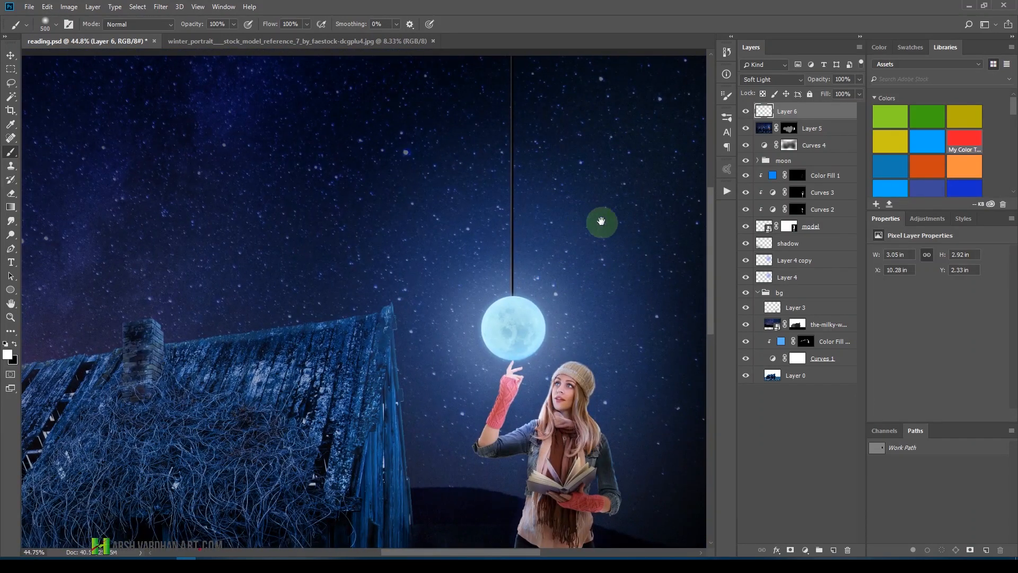
{"action": "left_click", "coordinate": [759, 162]}
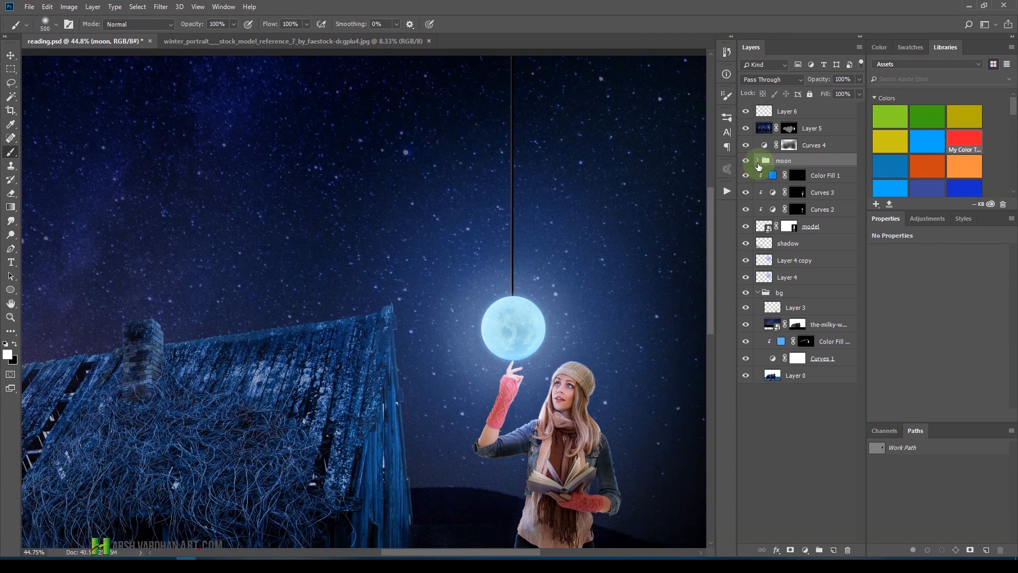
{"action": "left_click", "coordinate": [757, 161]}
{"action": "left_click", "coordinate": [775, 198]}
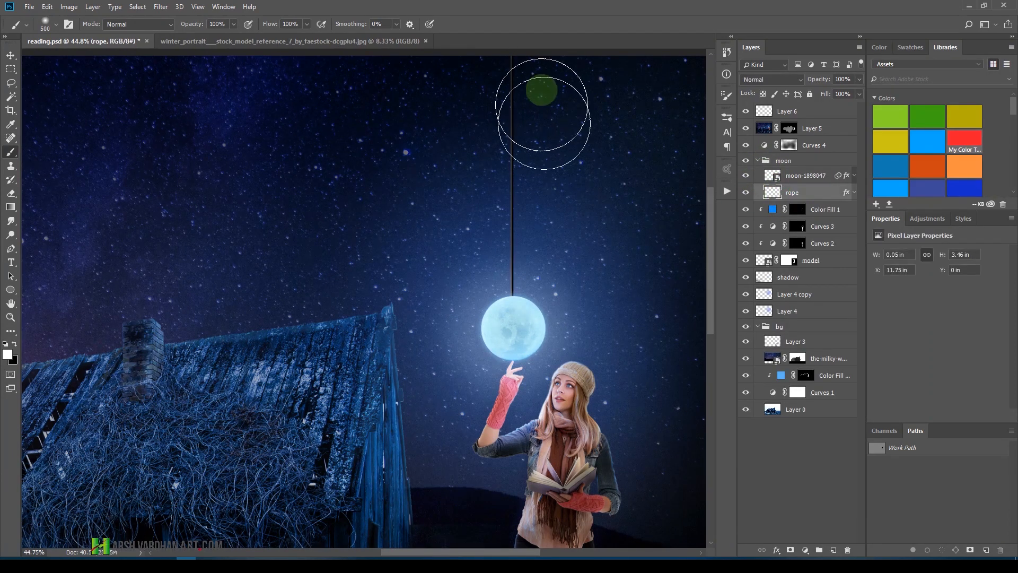
{"action": "left_click_drag", "start_coordinate": [600, 209], "coordinate": [577, 223]}
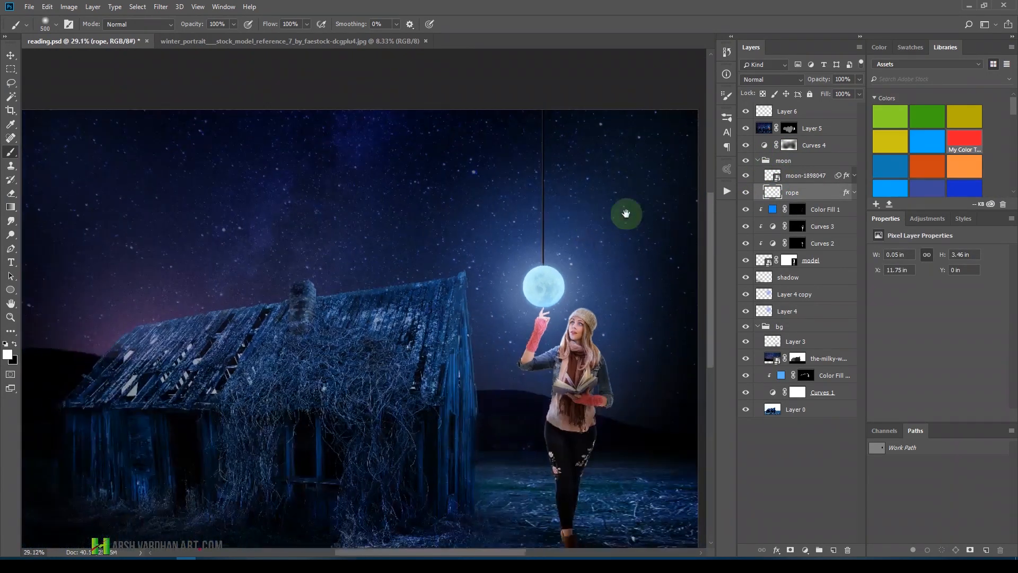
{"action": "left_click", "coordinate": [859, 80]}
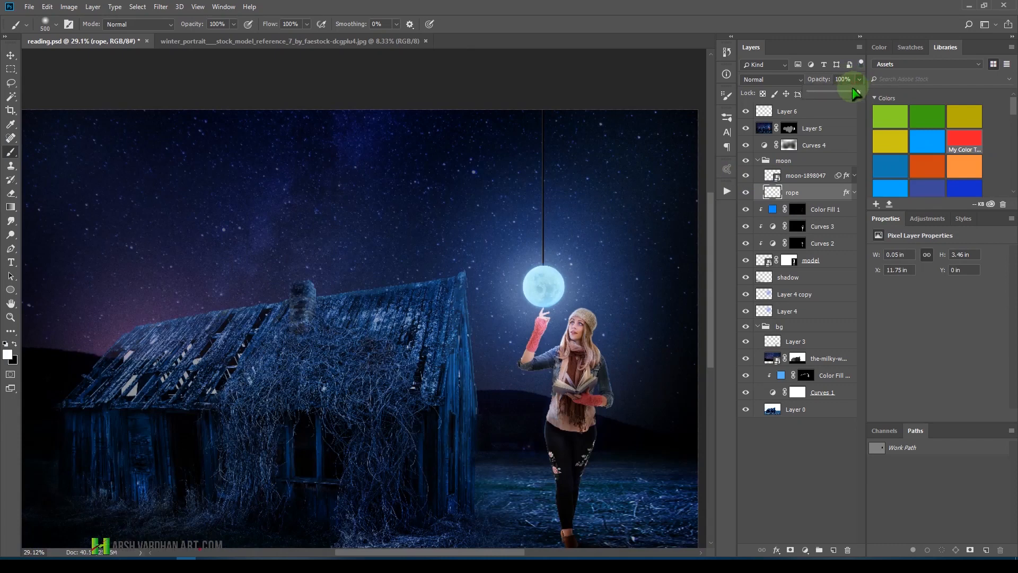
{"action": "left_click_drag", "start_coordinate": [839, 92], "coordinate": [830, 93]}
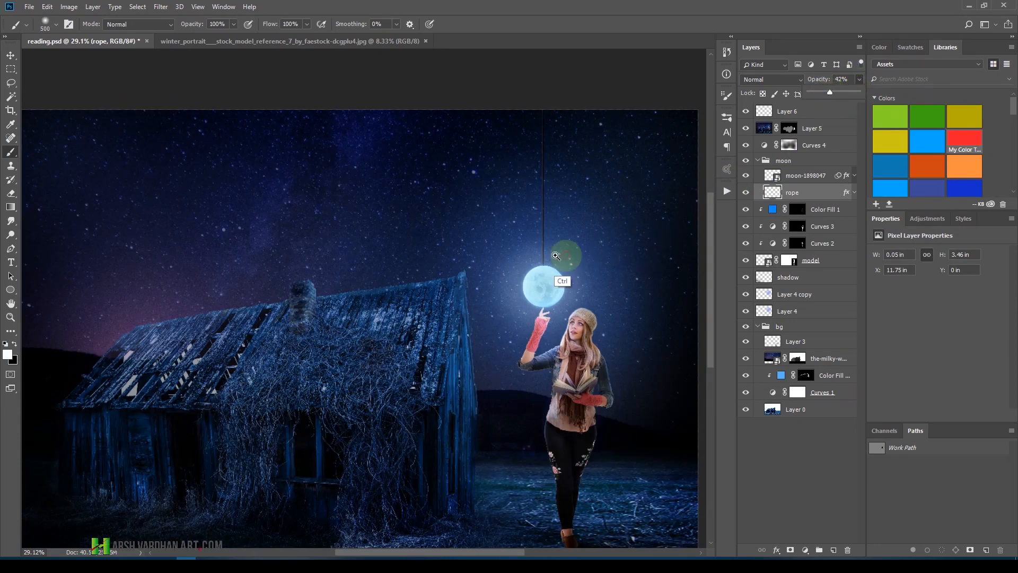
Add a layer mask to the rope layer and paint black with the 500 px brush to fade out the rope's upper part.
{"action": "left_click_drag", "start_coordinate": [546, 258], "coordinate": [554, 136]}
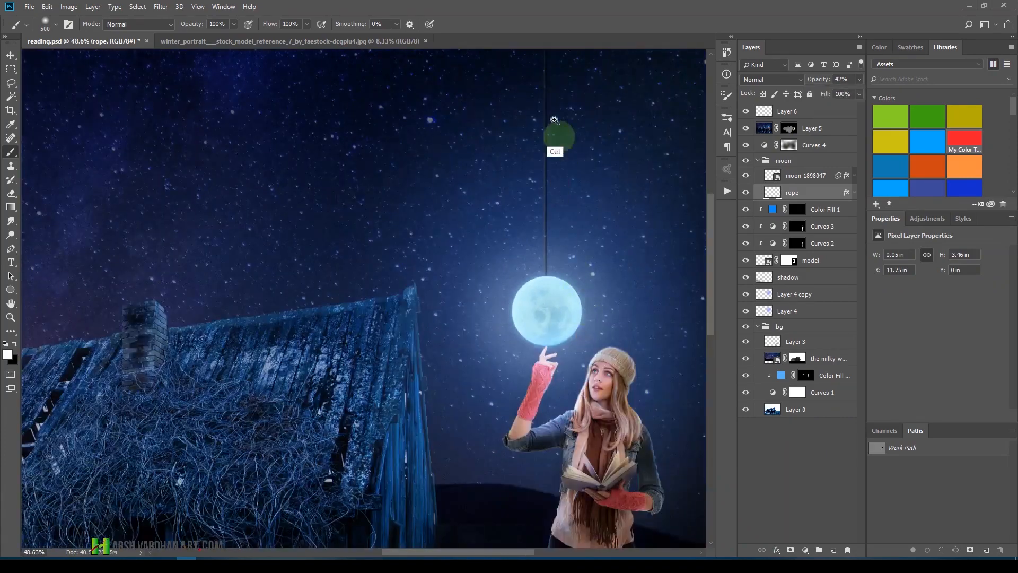
{"action": "left_click_drag", "start_coordinate": [576, 241], "coordinate": [575, 240]}
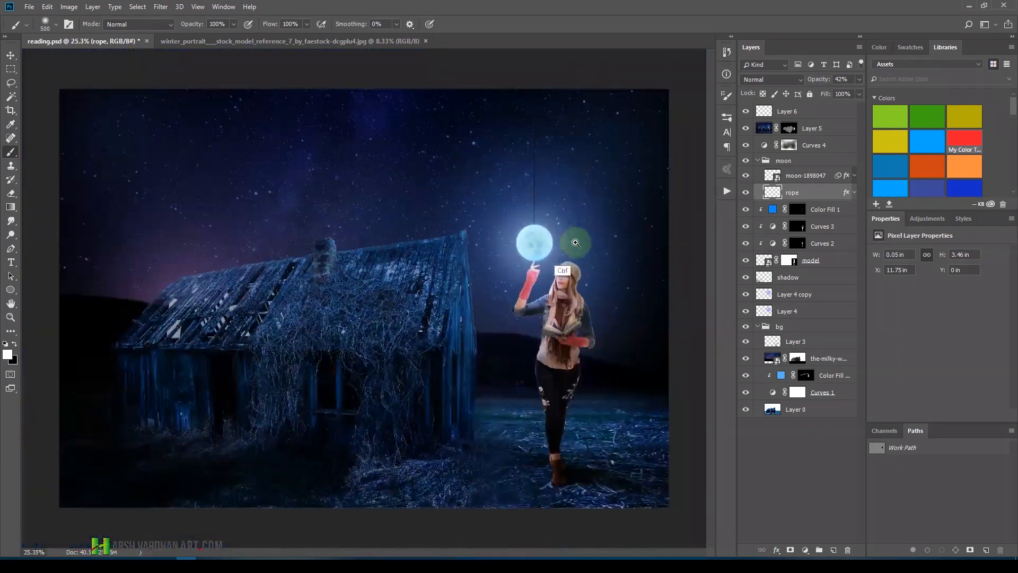
{"action": "left_click_drag", "start_coordinate": [550, 165], "coordinate": [591, 186]}
{"action": "left_click_drag", "start_coordinate": [535, 141], "coordinate": [530, 217]}
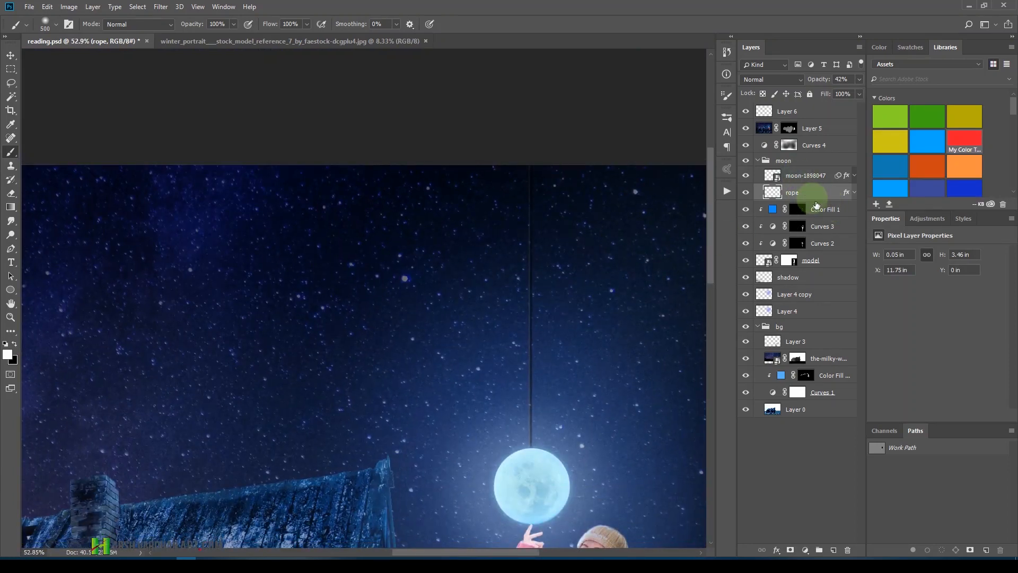
{"action": "left_click", "coordinate": [792, 549]}
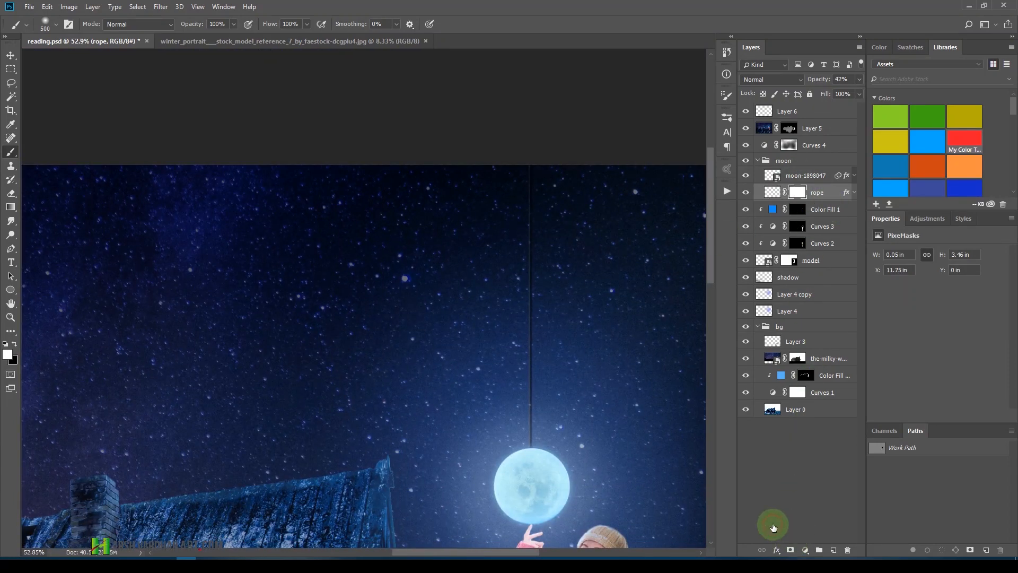
{"action": "key", "text": "x"}
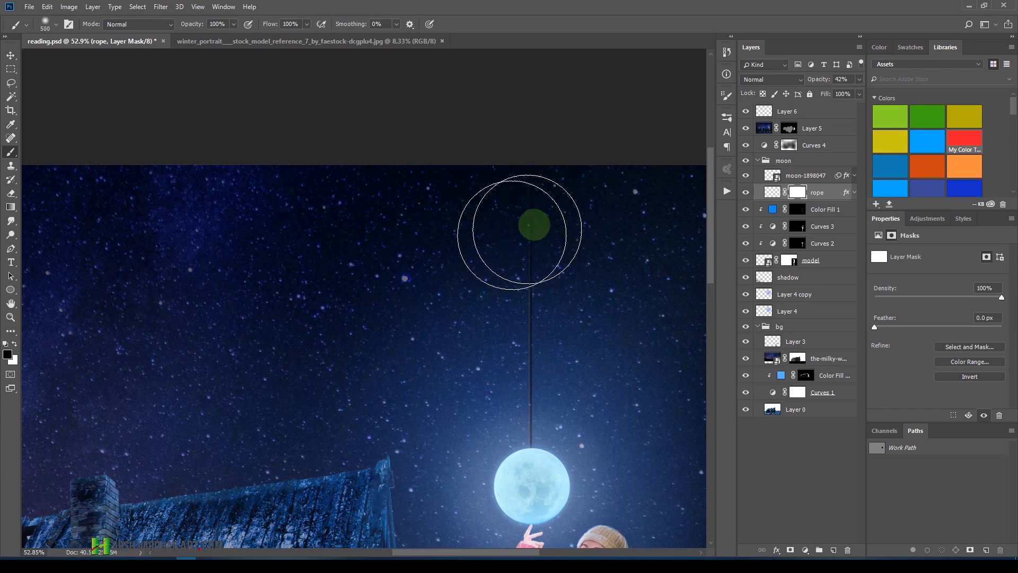
{"action": "left_click_drag", "start_coordinate": [507, 302], "coordinate": [576, 271]}
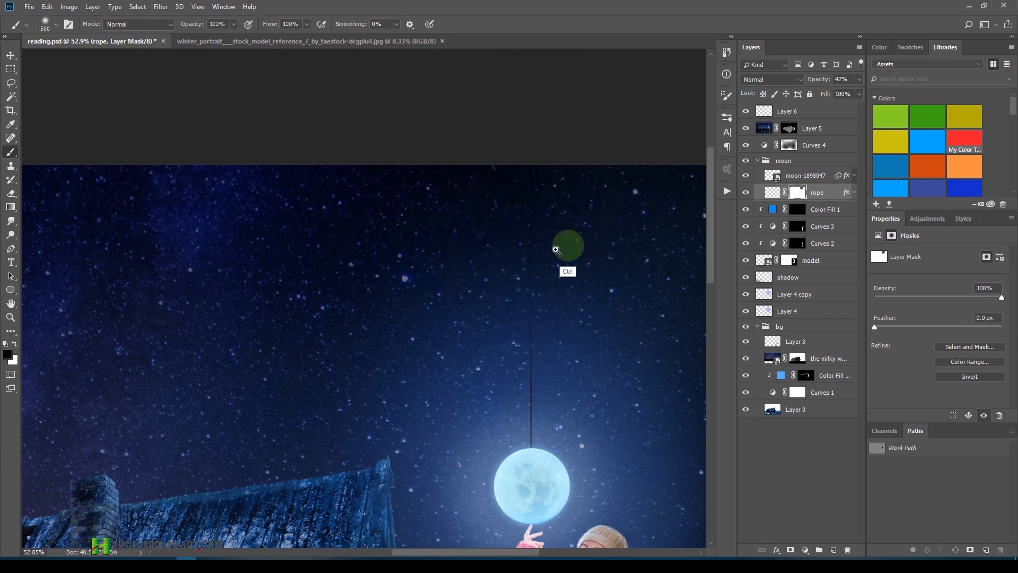
{"action": "left_click_drag", "start_coordinate": [632, 374], "coordinate": [598, 264]}
{"action": "left_click_drag", "start_coordinate": [423, 296], "coordinate": [496, 308]}
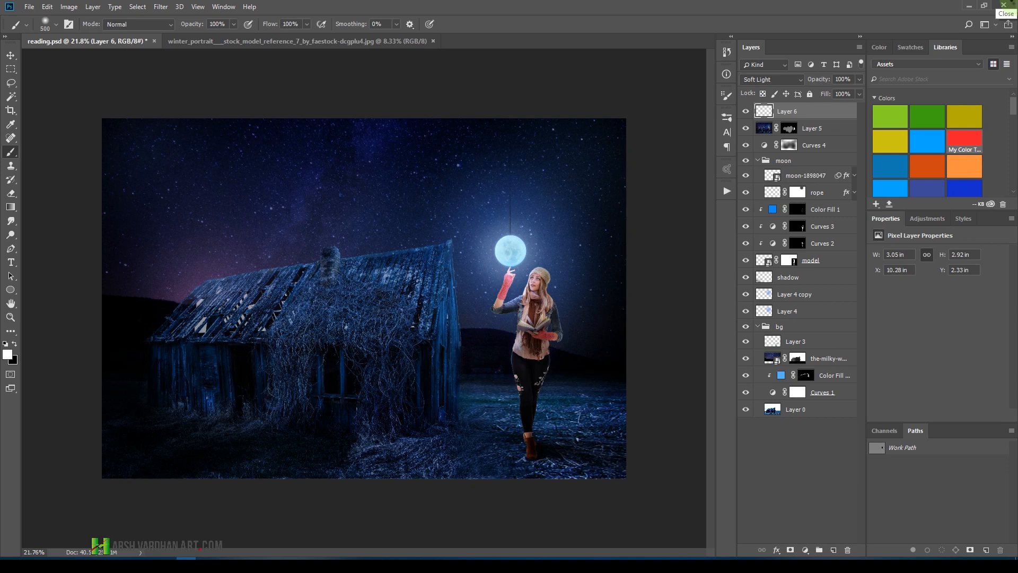
Stamp all visible layers into a new layer above Layer 6, and compare the image with it hidden and shown.
{"action": "key", "text": "ctrl+alt+shift+e"}
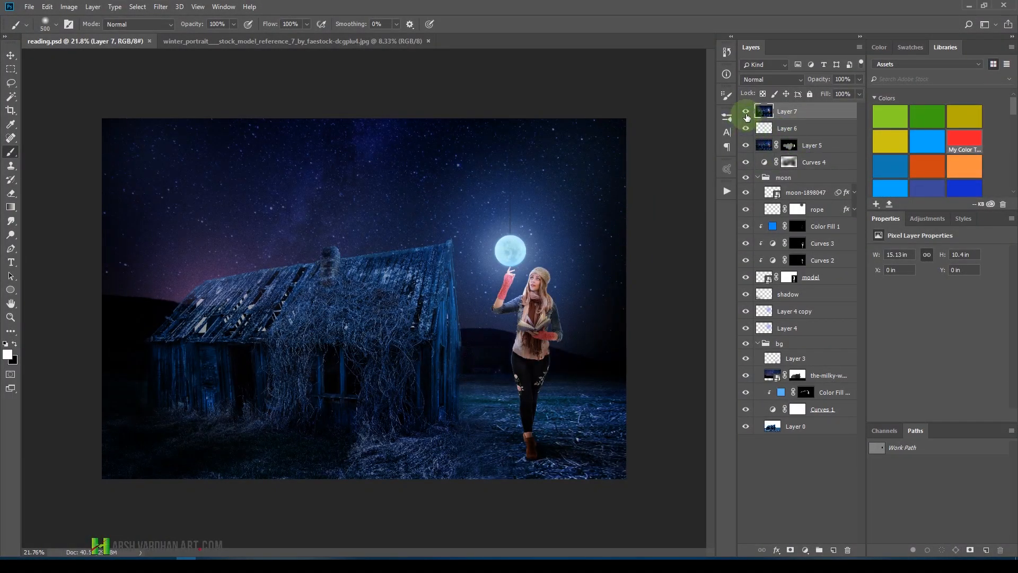
{"action": "left_click", "coordinate": [746, 113]}
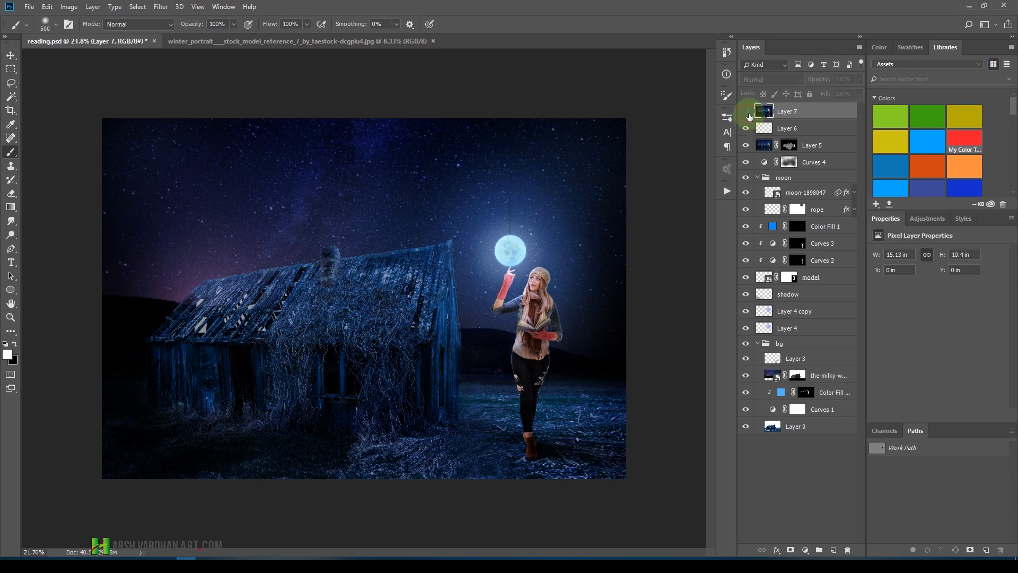
{"action": "left_click", "coordinate": [746, 113]}
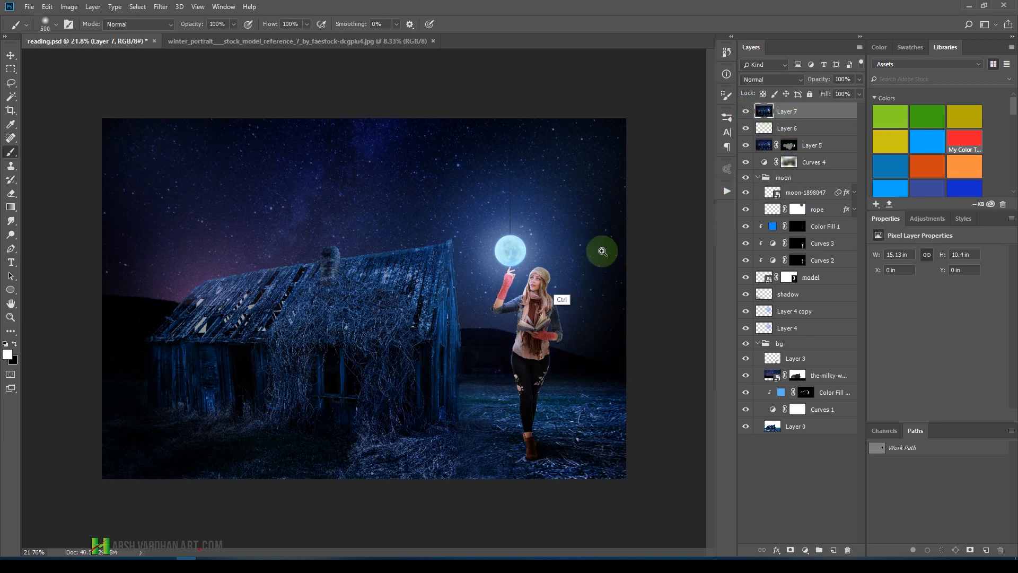
{"action": "mouse_move", "coordinate": [463, 291]}
{"action": "left_mouse_down"}
{"action": "mouse_move", "coordinate": [525, 323]}
{"action": "mouse_move", "coordinate": [466, 322]}
{"action": "mouse_move", "coordinate": [494, 330]}
{"action": "mouse_move", "coordinate": [466, 337]}
{"action": "left_mouse_up"}
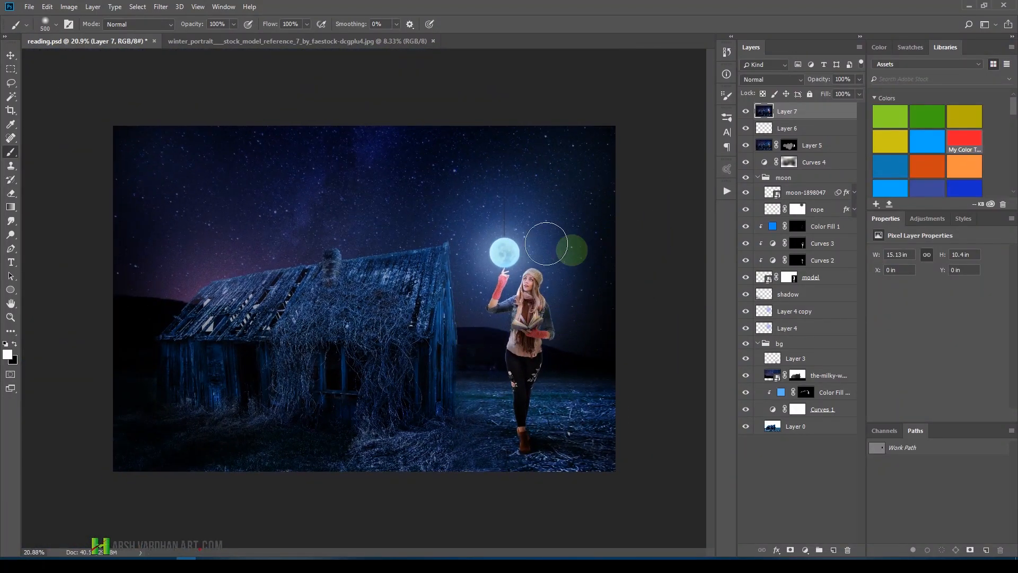
Try to open Layer 7 in Nik Collection's Color Efex Pro 4, postponing the plug-in update and sending the crash report.
{"action": "left_click", "coordinate": [161, 7]}
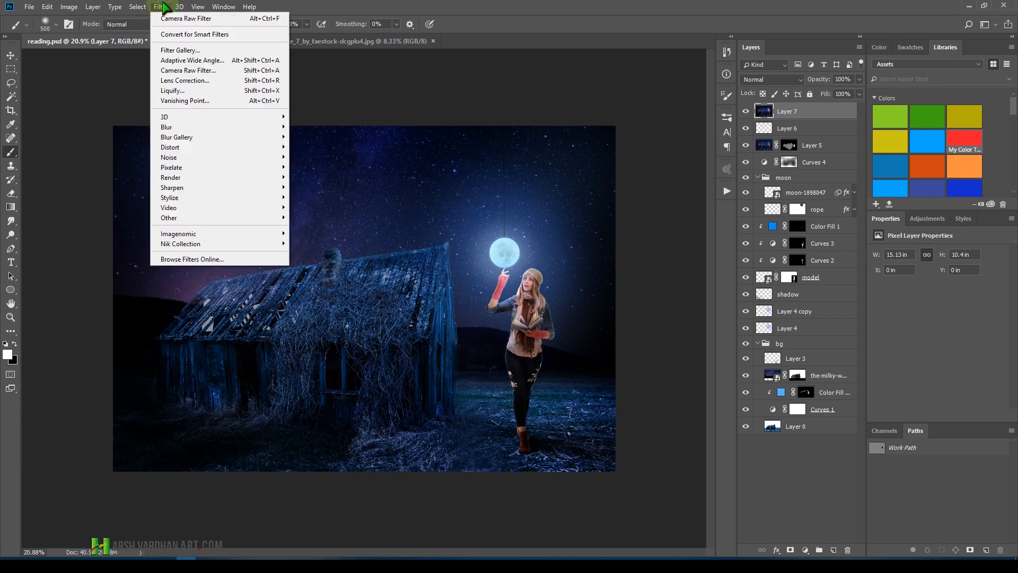
{"action": "mouse_move", "coordinate": [210, 247]}
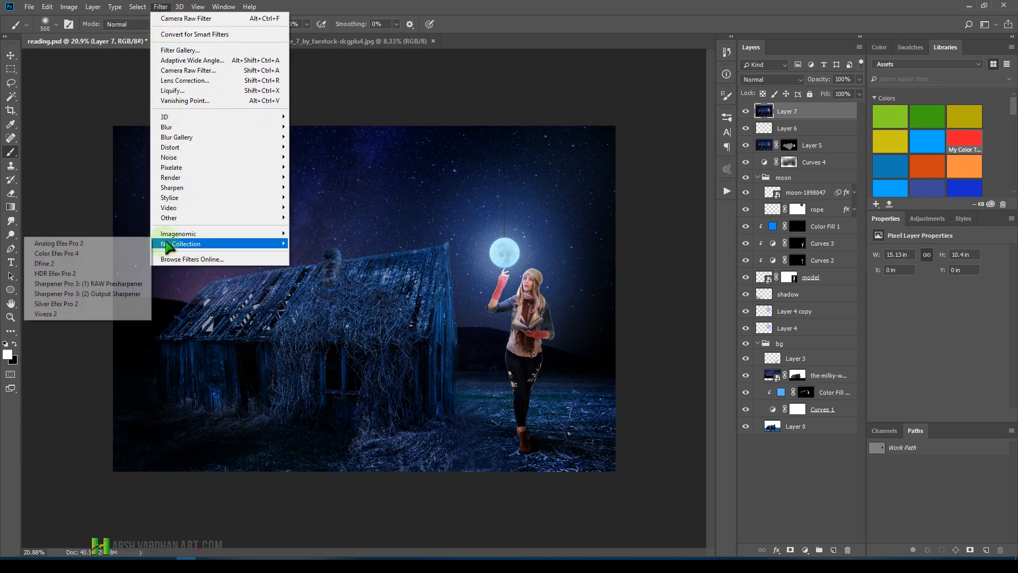
{"action": "left_click", "coordinate": [119, 254]}
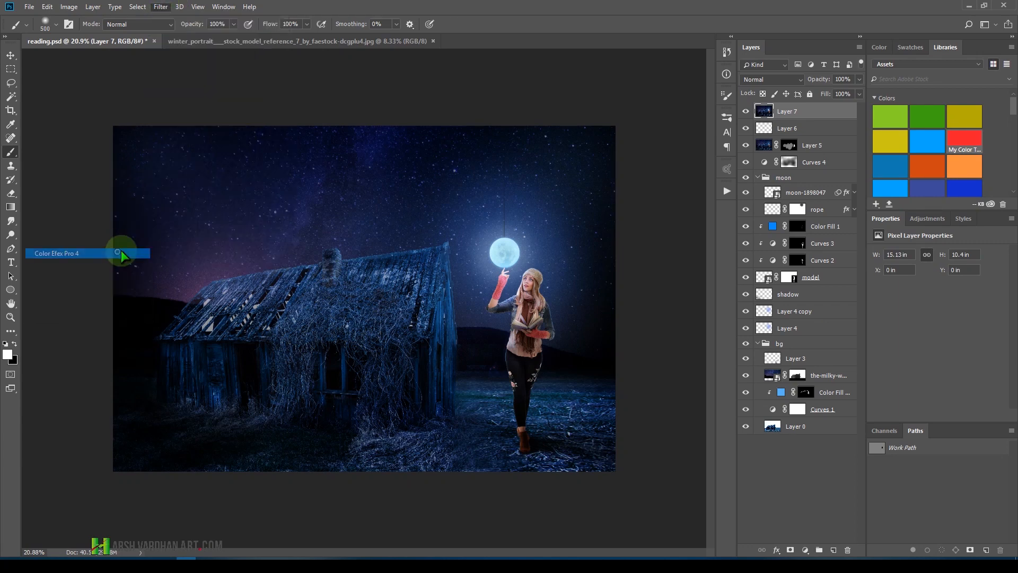
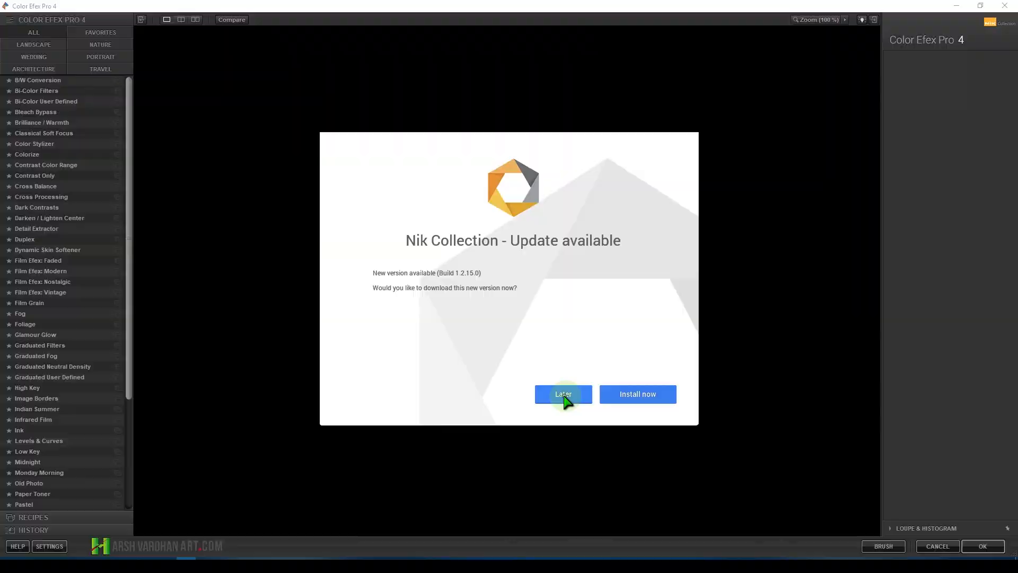
{"action": "left_click", "coordinate": [563, 395]}
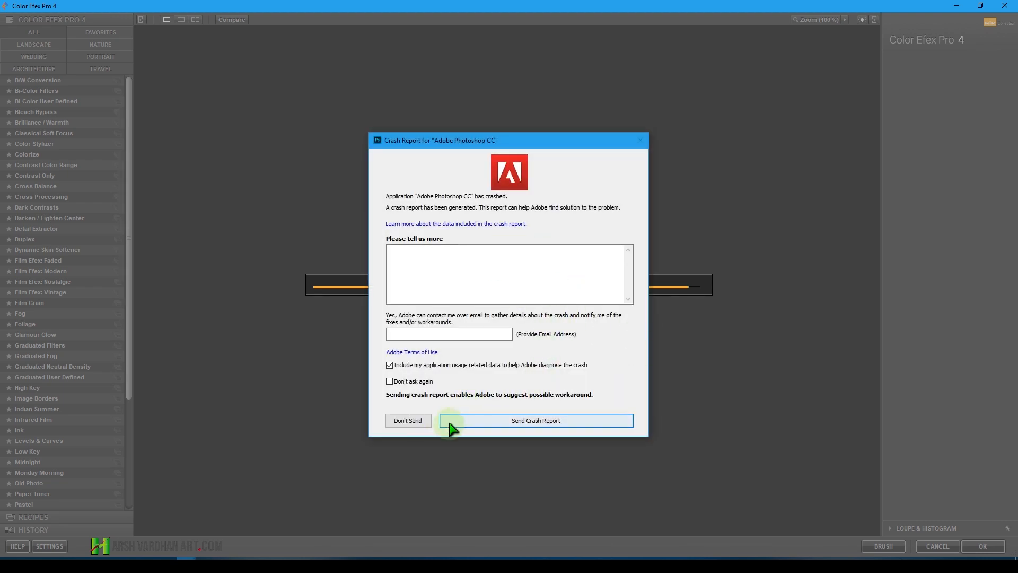
{"action": "left_click", "coordinate": [504, 421]}
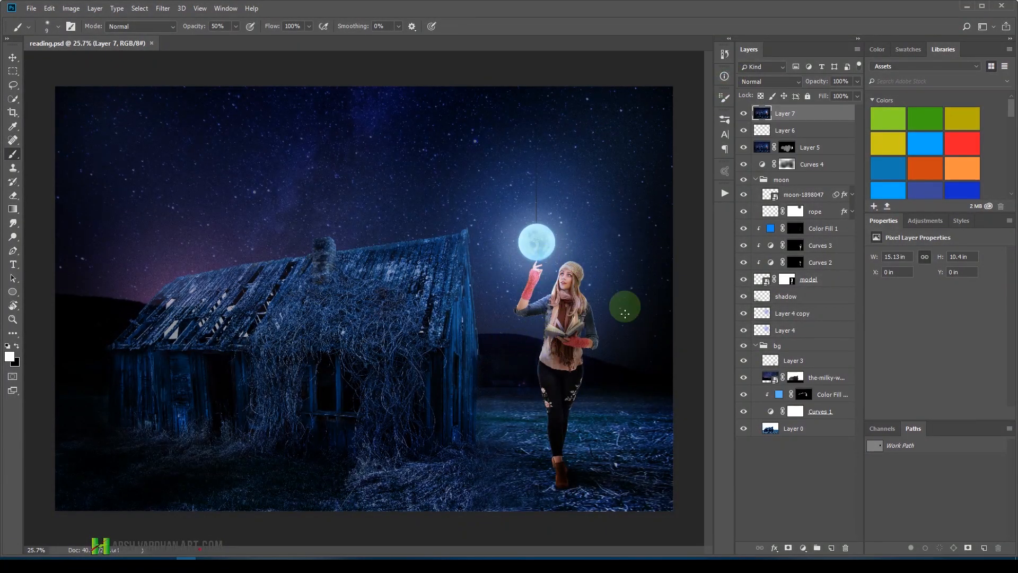
{"action": "left_click", "coordinate": [586, 309], "text": "ctrl"}
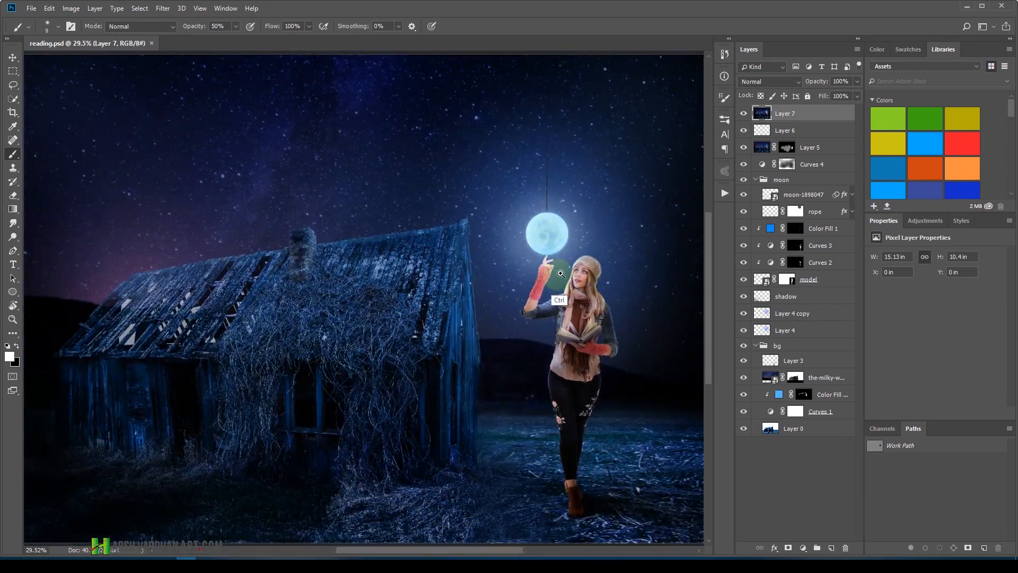
{"action": "left_click", "coordinate": [632, 312], "text": "ctrl"}
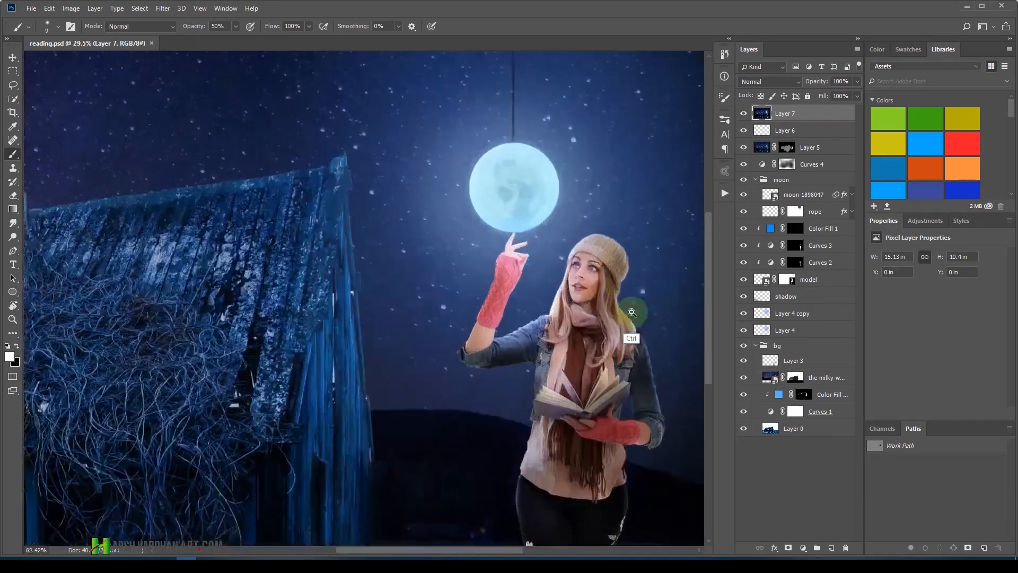
Add a Selective Color adjustment above Layer 7 and set its Reds to Cyan -37, Magenta +2, Yellow +6 and Black +13.
{"action": "left_click_drag", "start_coordinate": [633, 313], "coordinate": [466, 279]}
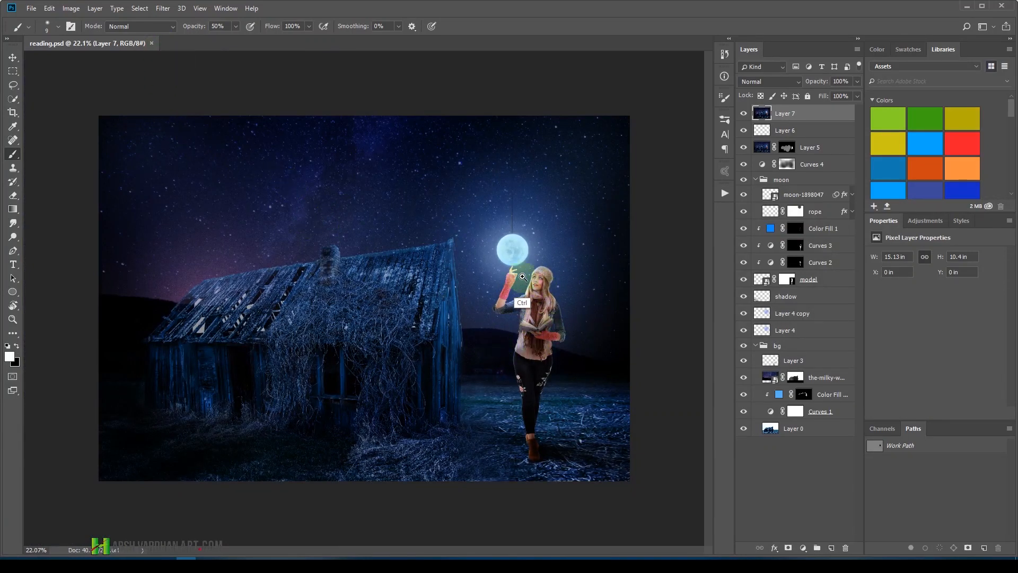
{"action": "mouse_move", "coordinate": [531, 284]}
{"action": "left_mouse_down"}
{"action": "mouse_move", "coordinate": [601, 308]}
{"action": "mouse_move", "coordinate": [547, 318]}
{"action": "left_mouse_up"}
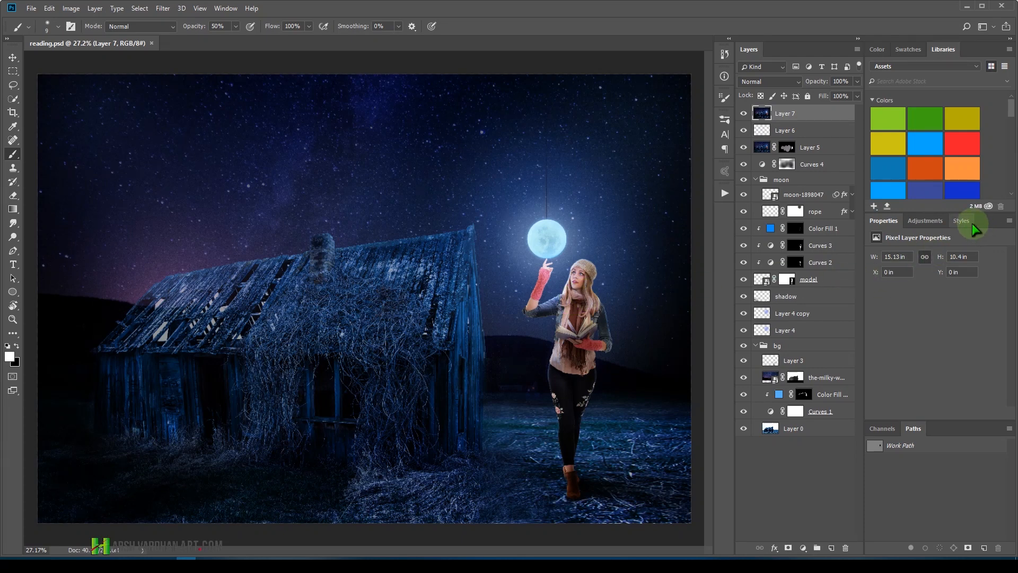
{"action": "left_click", "coordinate": [925, 222]}
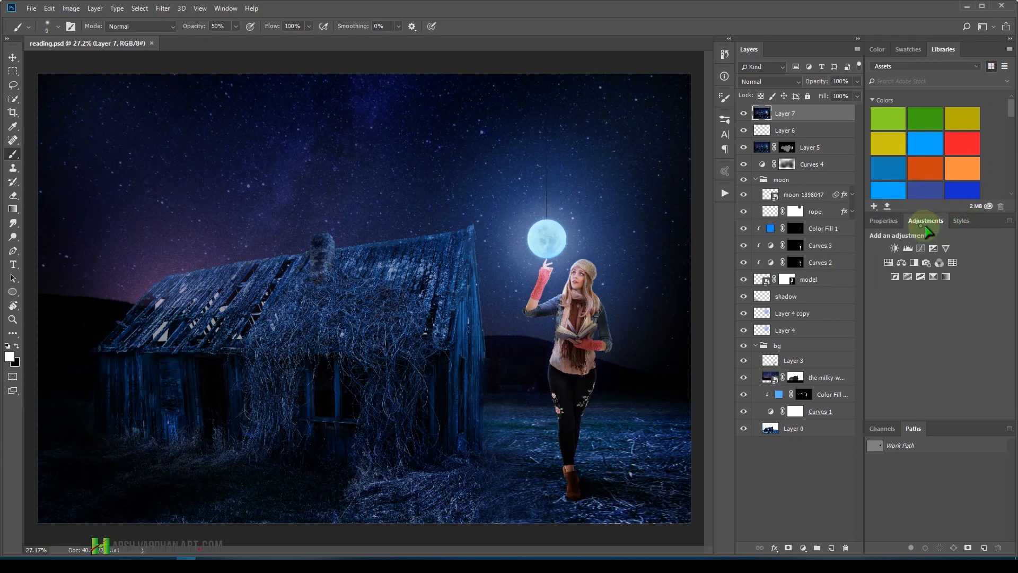
{"action": "left_click", "coordinate": [932, 277]}
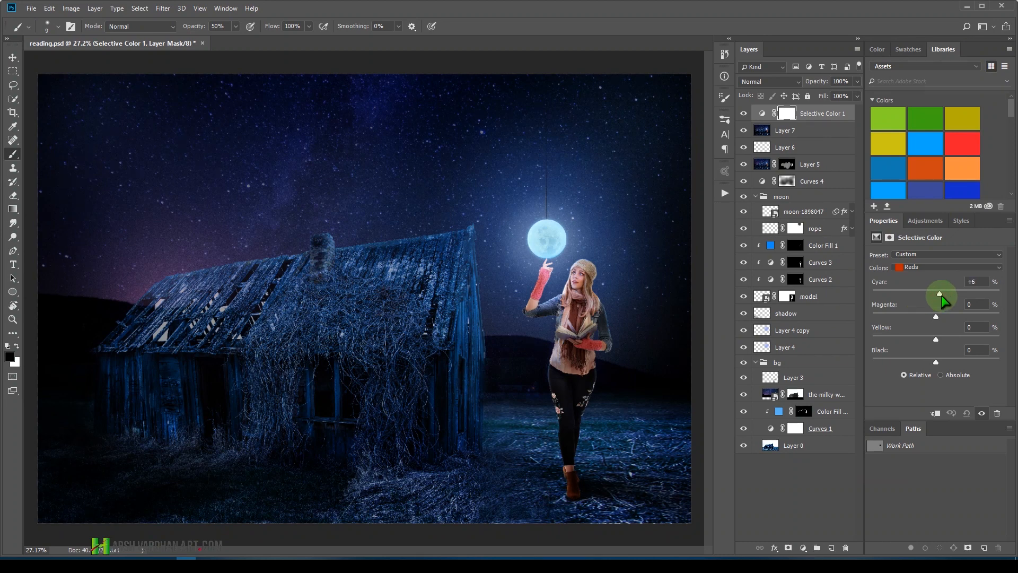
{"action": "left_click_drag", "start_coordinate": [941, 294], "coordinate": [917, 295]}
{"action": "left_click_drag", "start_coordinate": [938, 316], "coordinate": [947, 363]}
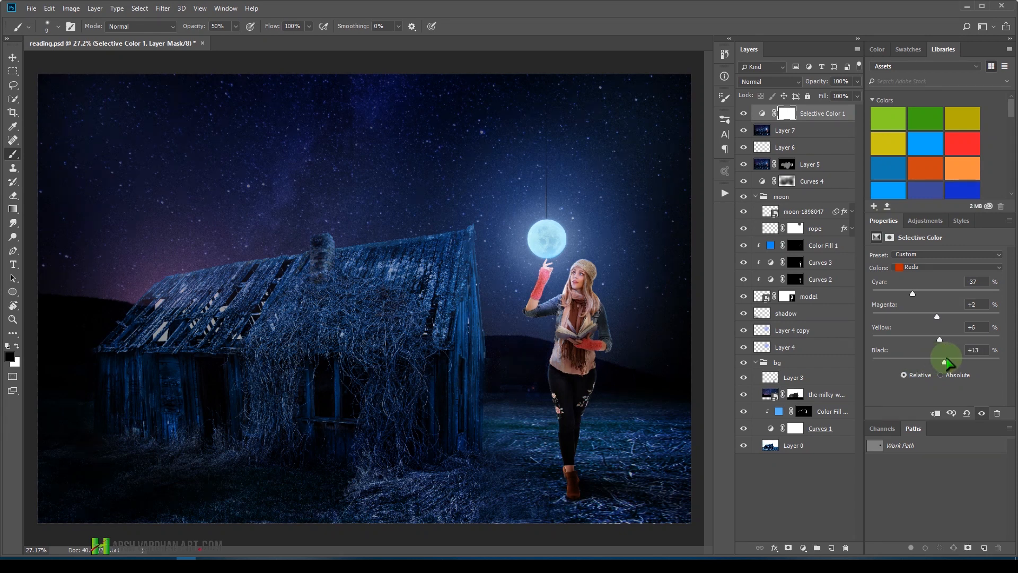
Set the Yellows in the Selective Color adjustment to Cyan -36, Magenta -2 and Yellow +10.
{"action": "left_click", "coordinate": [927, 266]}
{"action": "left_click", "coordinate": [923, 286]}
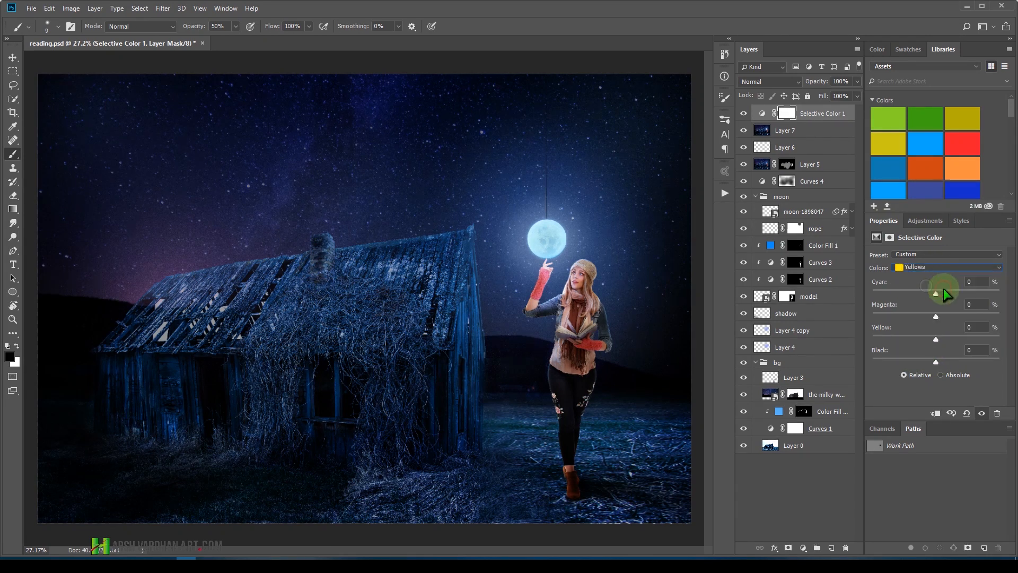
{"action": "left_click_drag", "start_coordinate": [925, 301], "coordinate": [887, 301]}
{"action": "left_click_drag", "start_coordinate": [947, 314], "coordinate": [935, 316]}
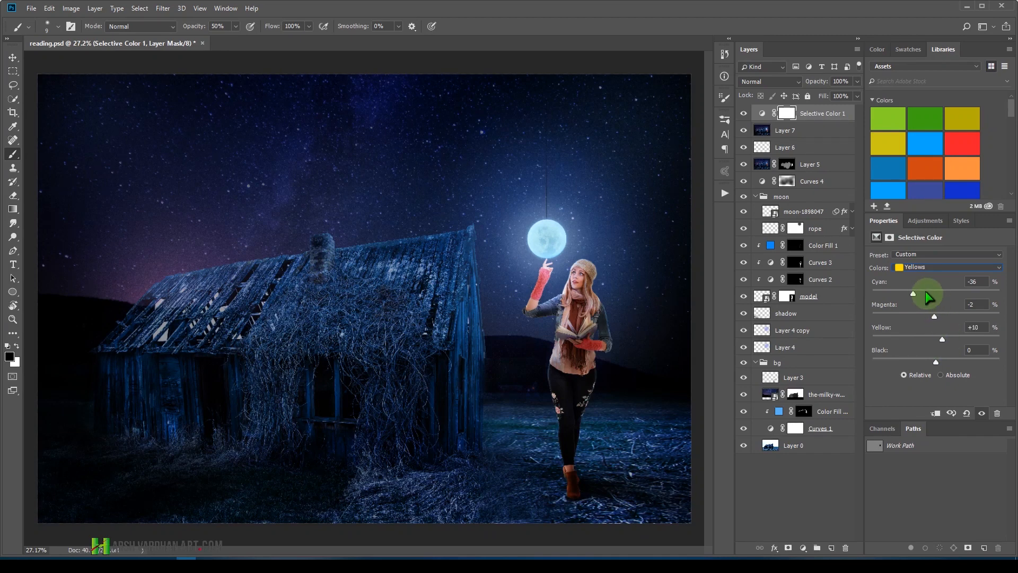
Fine-tune the Cyans in the Selective Color adjustment, raising Black slightly.
{"action": "left_click", "coordinate": [911, 267]}
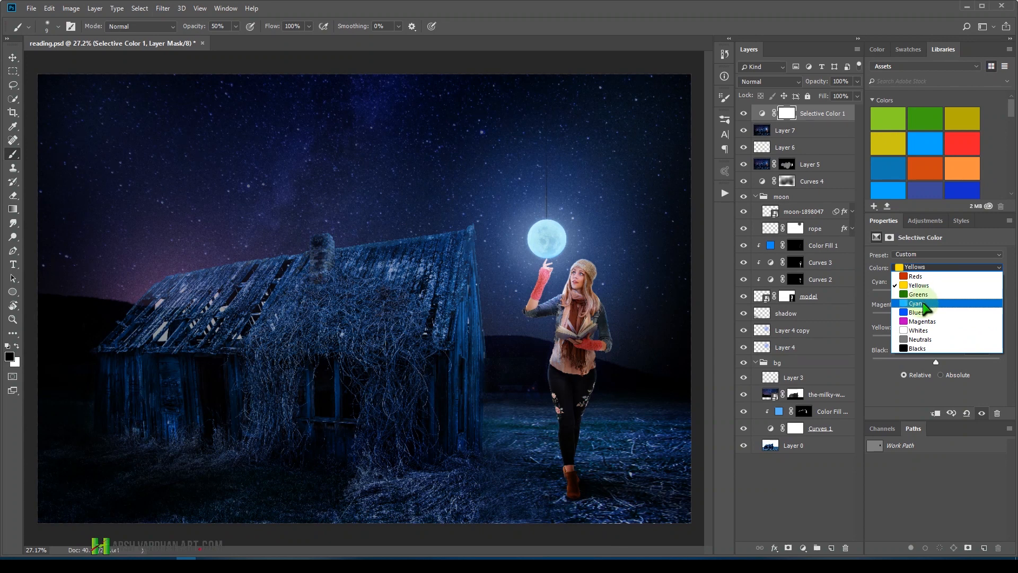
{"action": "left_click", "coordinate": [924, 305]}
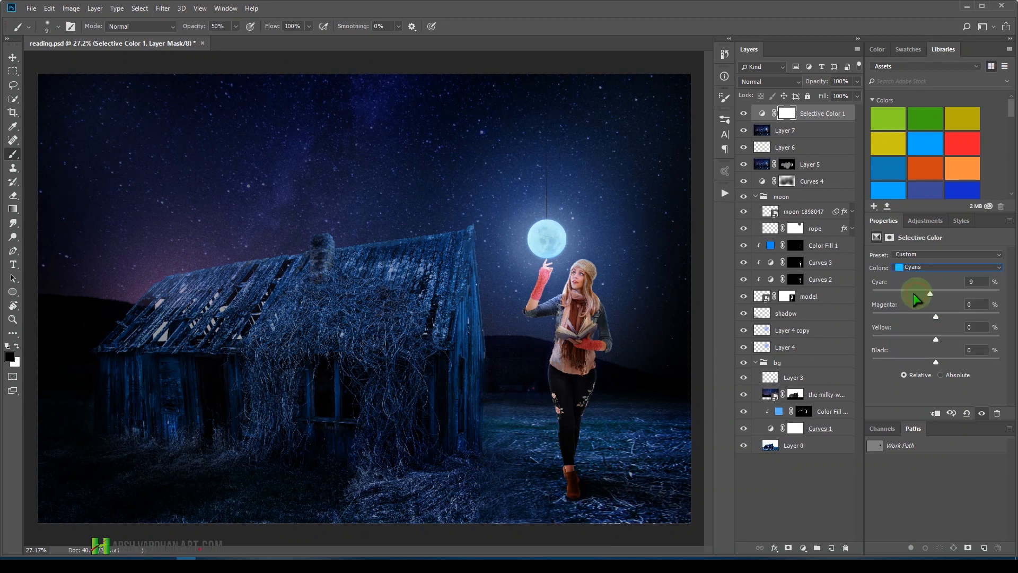
{"action": "left_click_drag", "start_coordinate": [914, 294], "coordinate": [940, 363]}
Set the Blues in the Selective Color adjustment to Cyan -22, Magenta +17, Yellow -36 and Black +8.
{"action": "left_click", "coordinate": [936, 266]}
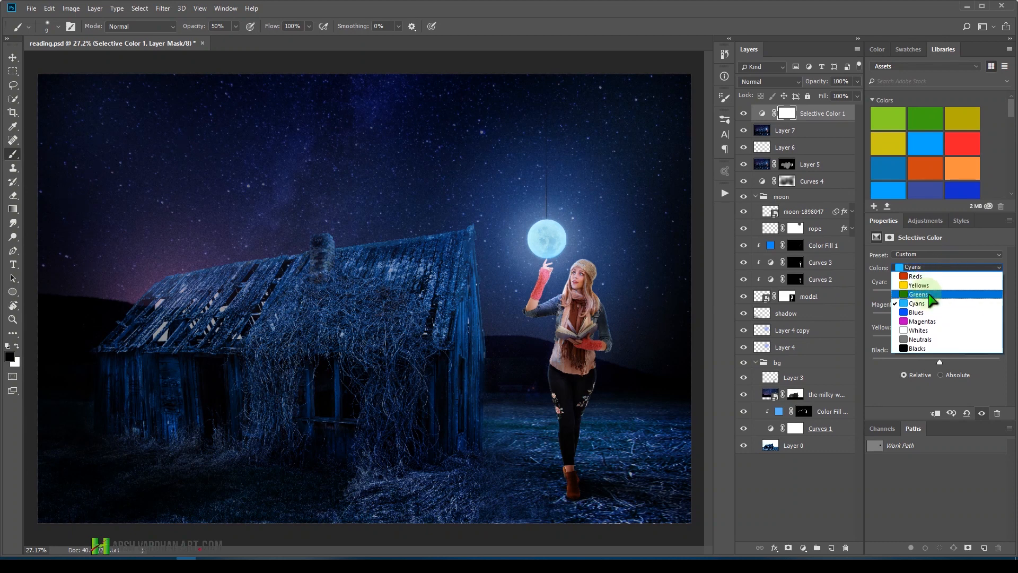
{"action": "left_click", "coordinate": [925, 306]}
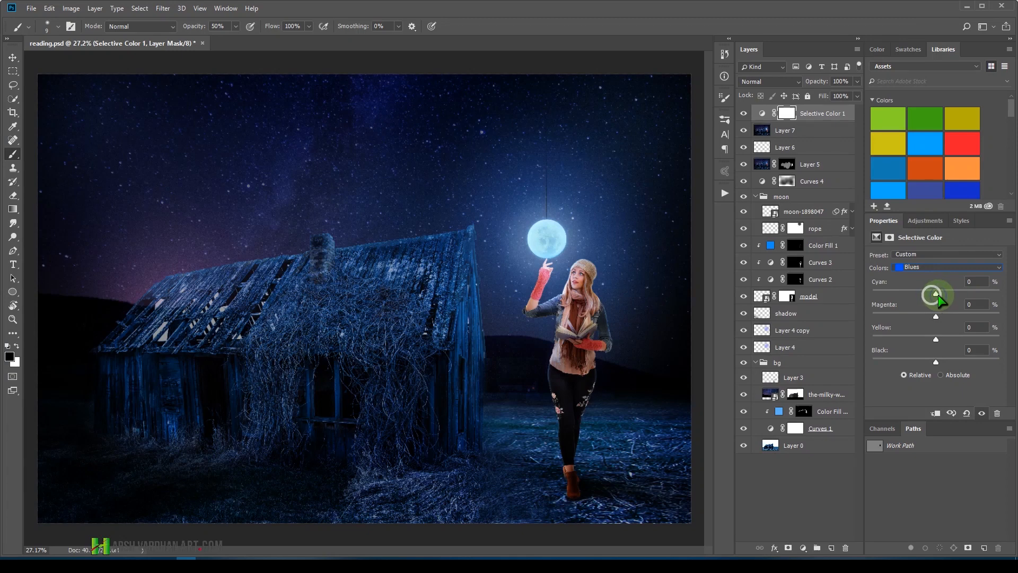
{"action": "left_click_drag", "start_coordinate": [936, 294], "coordinate": [921, 296]}
{"action": "left_click_drag", "start_coordinate": [949, 297], "coordinate": [943, 364]}
{"action": "mouse_move", "coordinate": [944, 363]}
{"action": "left_mouse_down"}
{"action": "mouse_move", "coordinate": [933, 364]}
{"action": "mouse_move", "coordinate": [943, 364]}
{"action": "left_mouse_up"}
{"action": "left_click", "coordinate": [928, 267]}
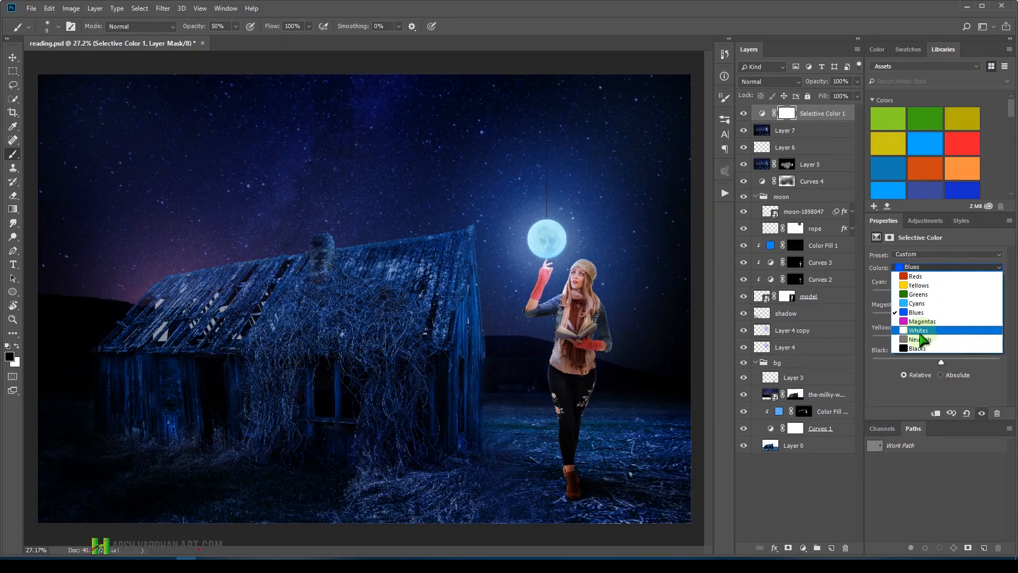
{"action": "left_click", "coordinate": [918, 350]}
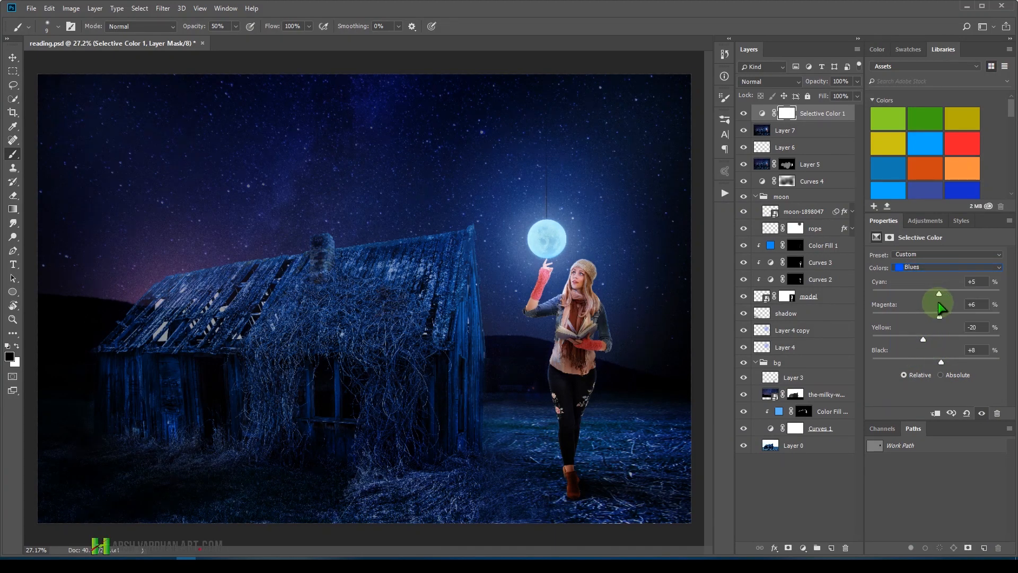
{"action": "mouse_move", "coordinate": [940, 294]}
{"action": "left_mouse_down"}
{"action": "mouse_move", "coordinate": [927, 294]}
{"action": "mouse_move", "coordinate": [947, 296]}
{"action": "mouse_move", "coordinate": [923, 295]}
{"action": "left_mouse_up"}
{"action": "left_click_drag", "start_coordinate": [924, 341], "coordinate": [942, 363]}
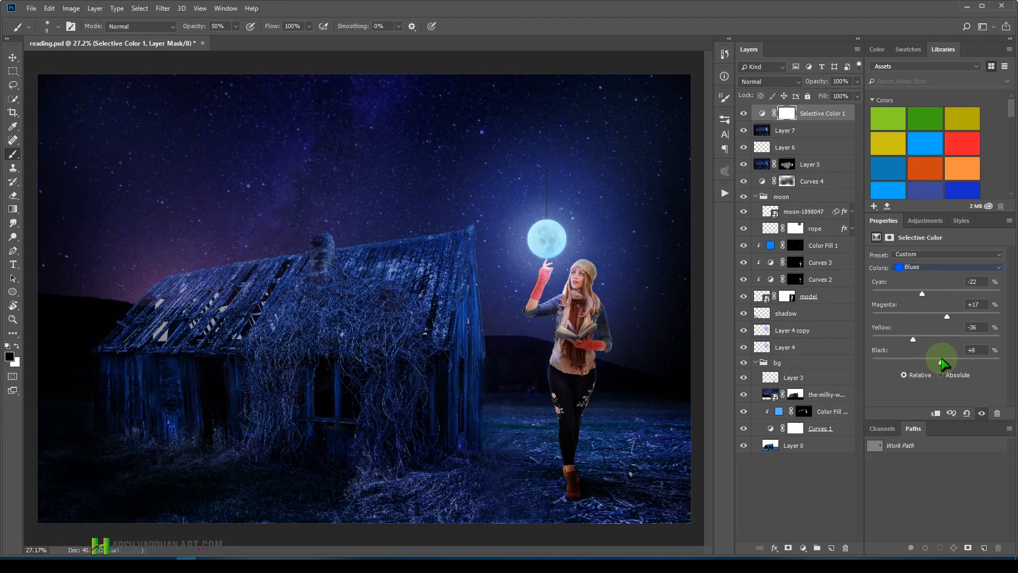
Set the Whites in the Selective Color adjustment to Cyan -69, Magenta -67, Yellow -43 and Black -8.
{"action": "left_click", "coordinate": [922, 267]}
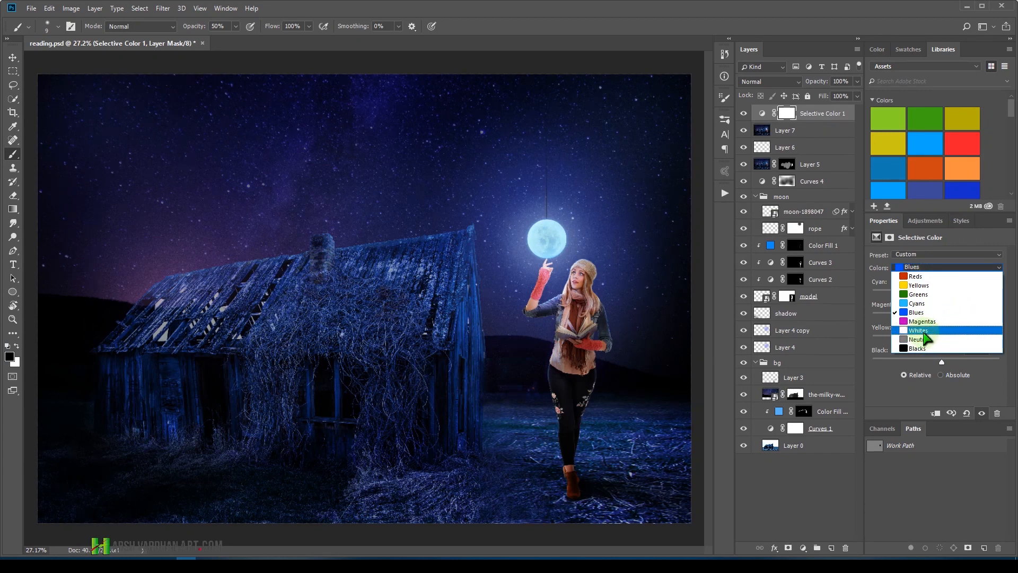
{"action": "left_click", "coordinate": [923, 331]}
{"action": "left_click_drag", "start_coordinate": [936, 292], "coordinate": [924, 368]}
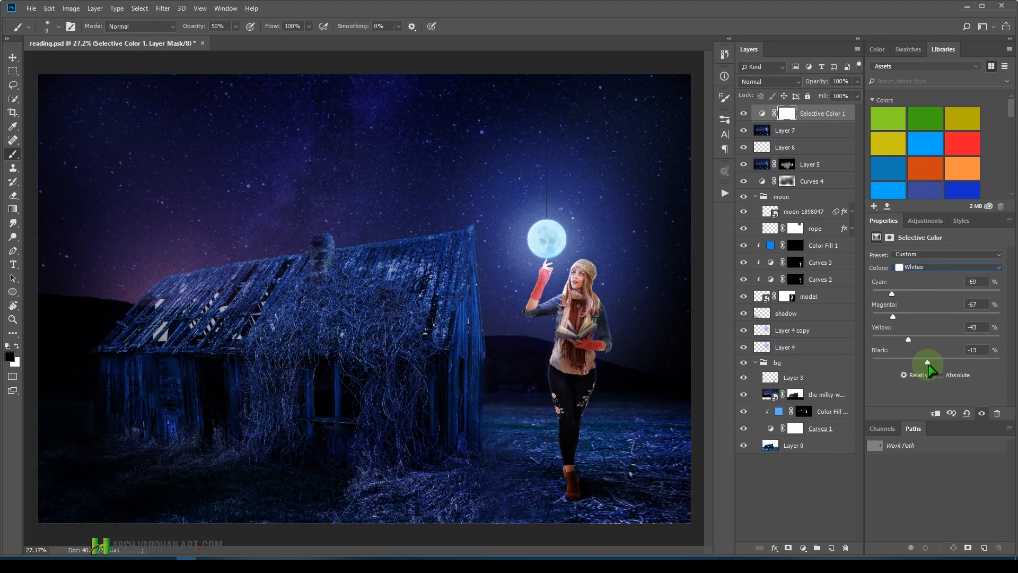
{"action": "left_click", "coordinate": [938, 273]}
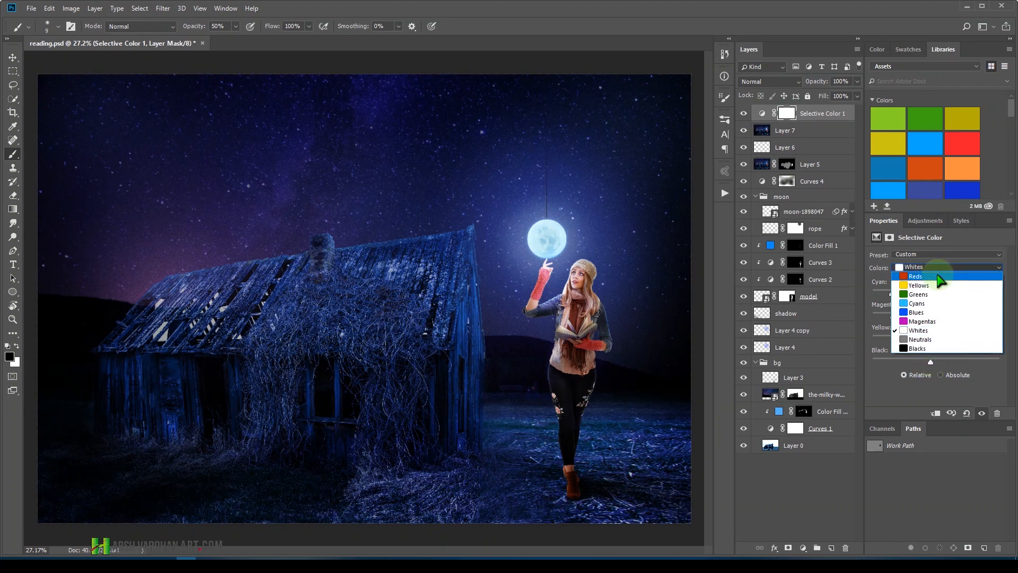
Compare the image with the Selective Color layer hidden and shown, and inspect the model up close.
{"action": "left_click", "coordinate": [745, 112]}
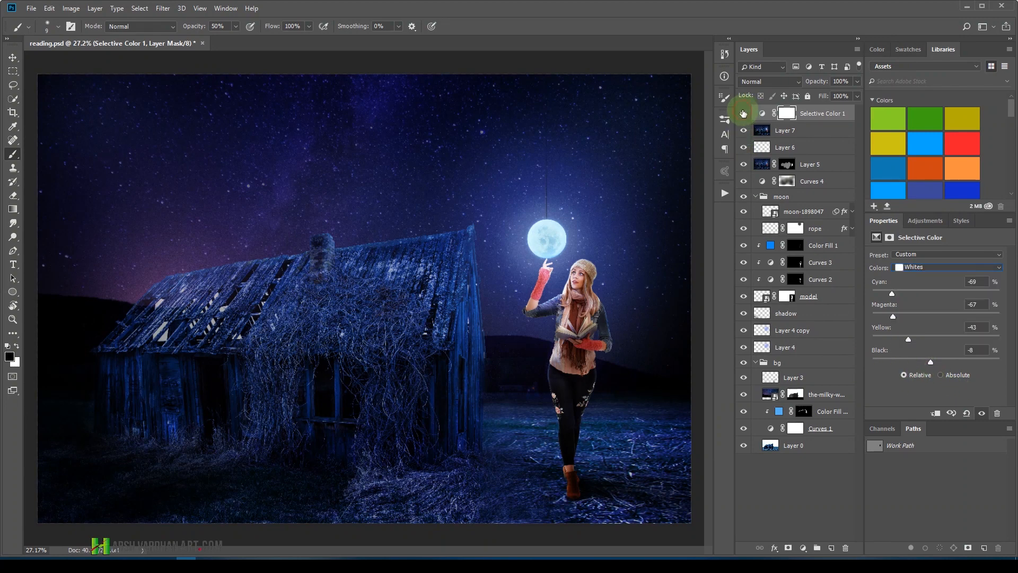
{"action": "left_click", "coordinate": [743, 113]}
{"action": "left_click", "coordinate": [744, 113]}
{"action": "key", "text": "ctrl+space"}
{"action": "left_click_drag", "start_coordinate": [590, 302], "coordinate": [648, 341]}
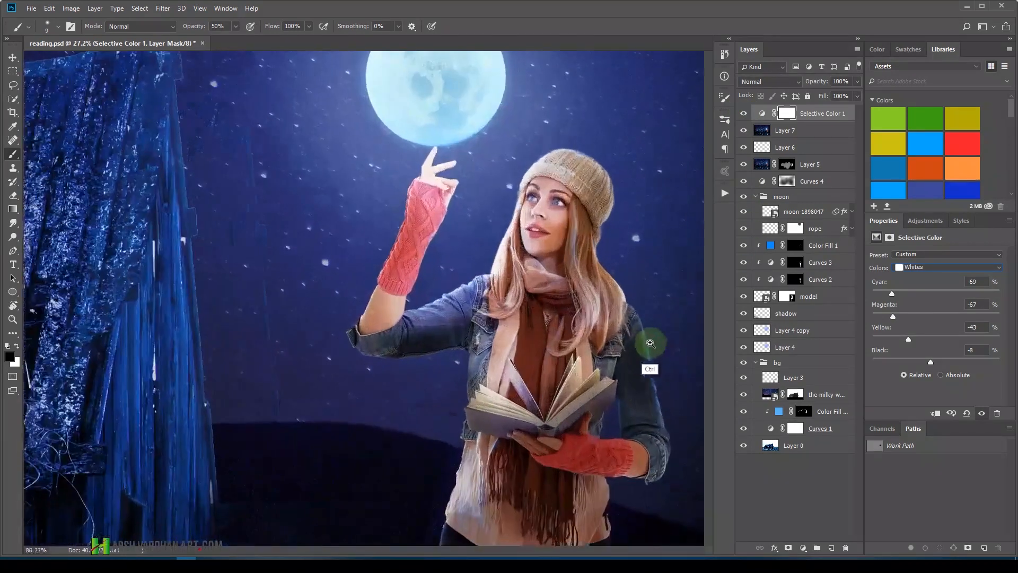
{"action": "left_click_drag", "start_coordinate": [590, 253], "coordinate": [618, 320]}
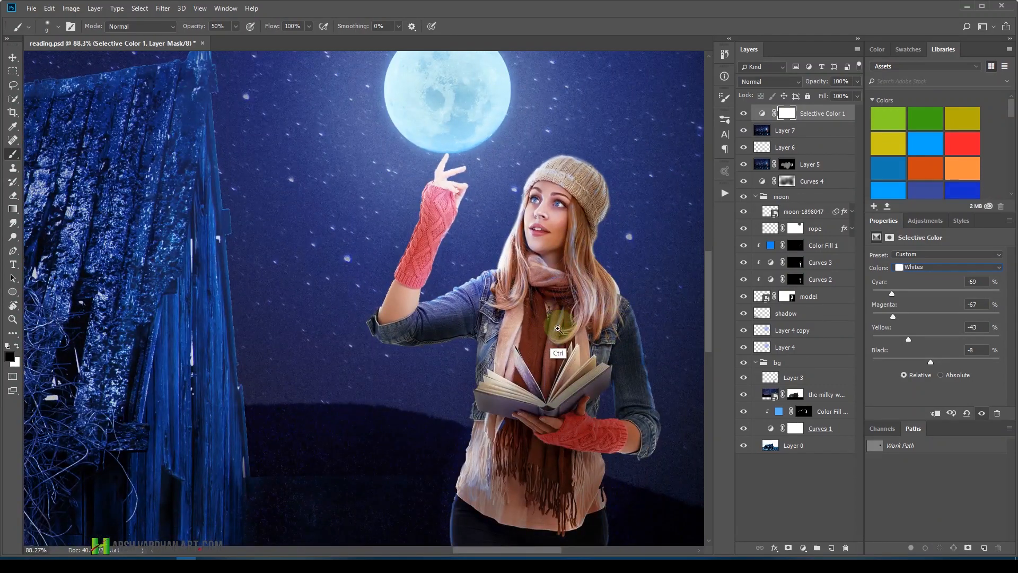
{"action": "left_click_drag", "start_coordinate": [382, 330], "coordinate": [425, 345]}
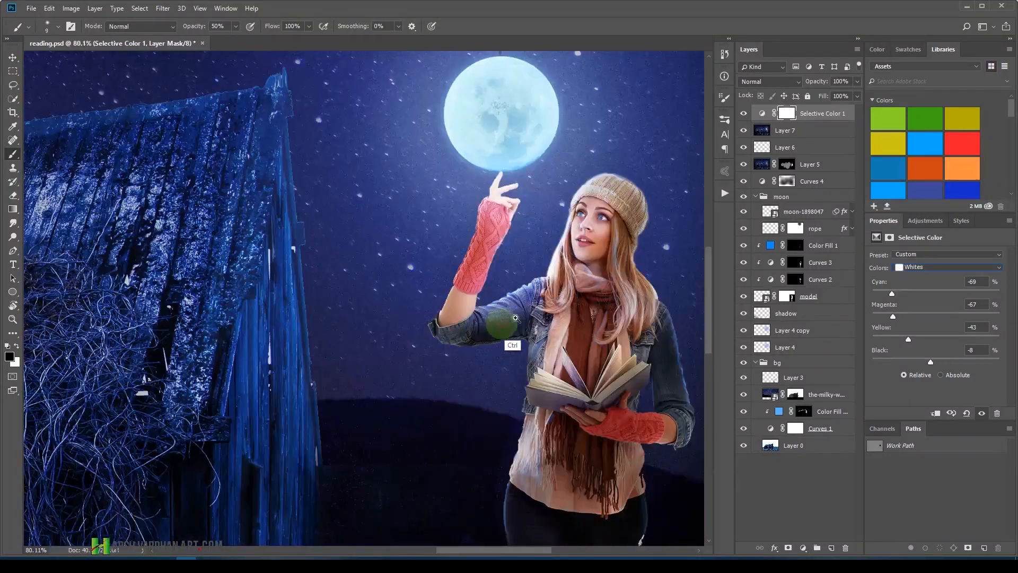
Delete the merged Layer 7 beneath the Selective Color adjustment.
{"action": "left_click", "coordinate": [769, 132]}
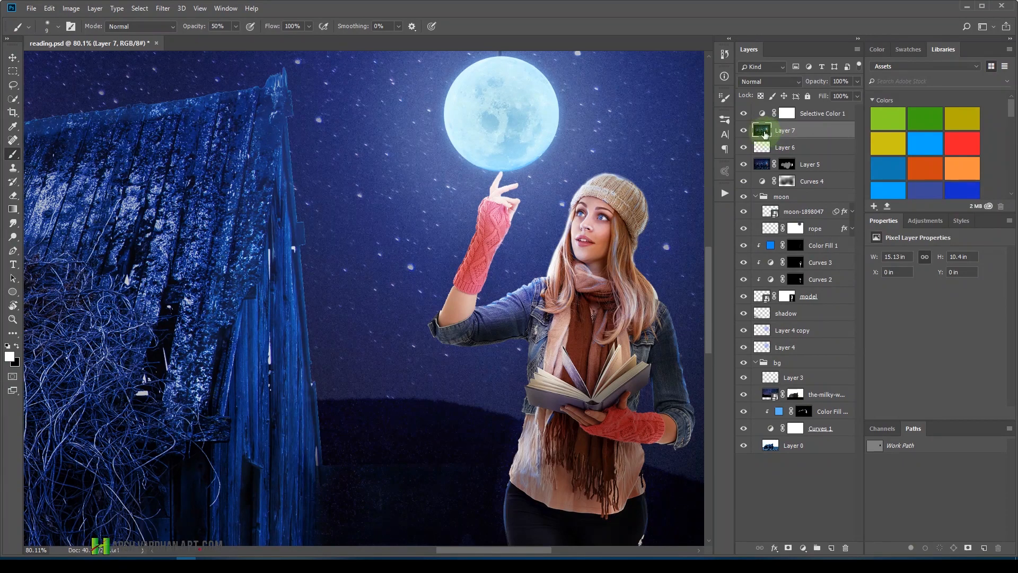
{"action": "key", "text": "Delete"}
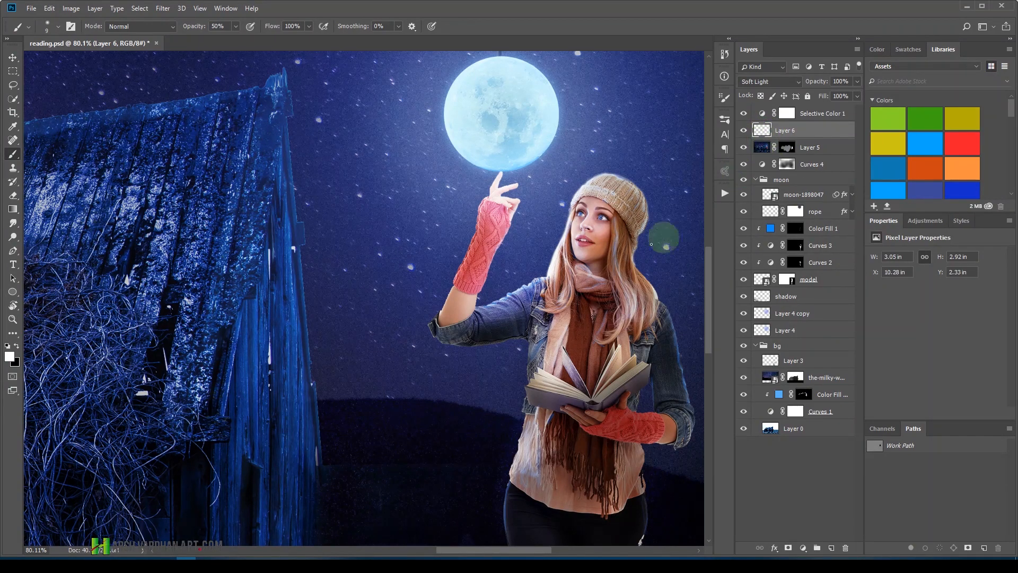
{"action": "left_click_drag", "start_coordinate": [511, 297], "coordinate": [491, 345]}
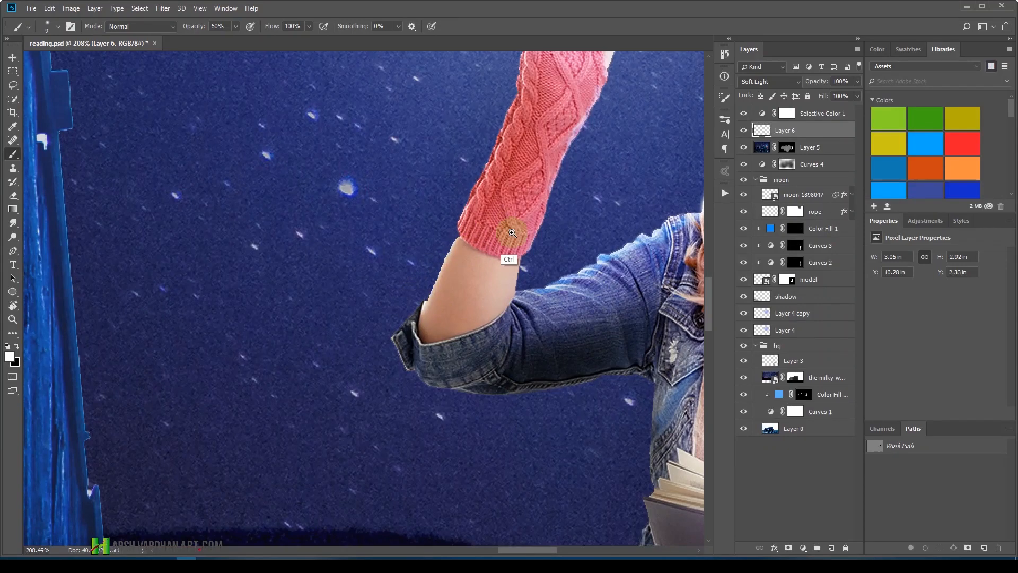
{"action": "left_click_drag", "start_coordinate": [511, 227], "coordinate": [524, 303]}
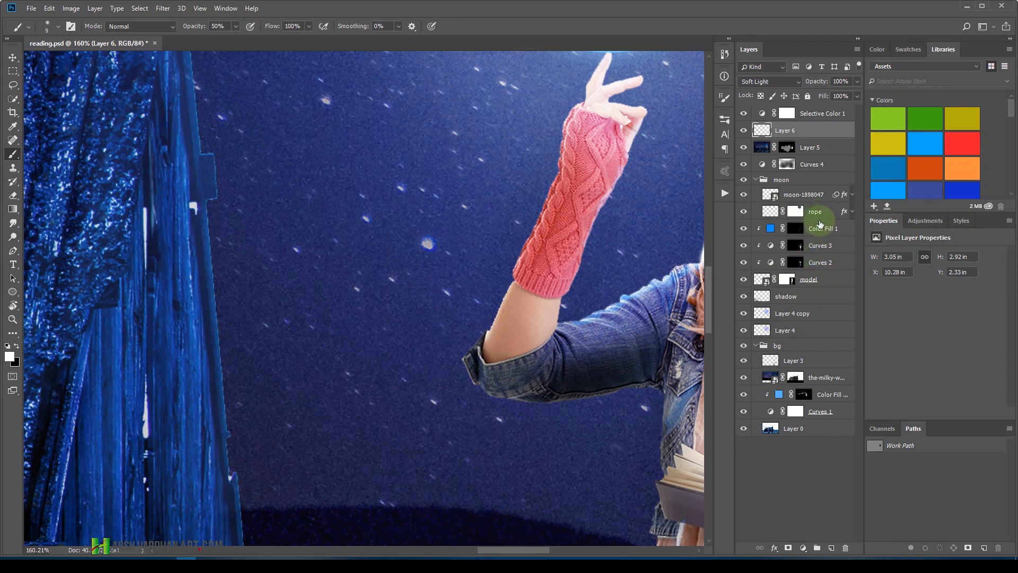
Try to clean up the edge around the model's raised elbow by painting on the model layer's mask.
{"action": "left_click", "coordinate": [788, 280]}
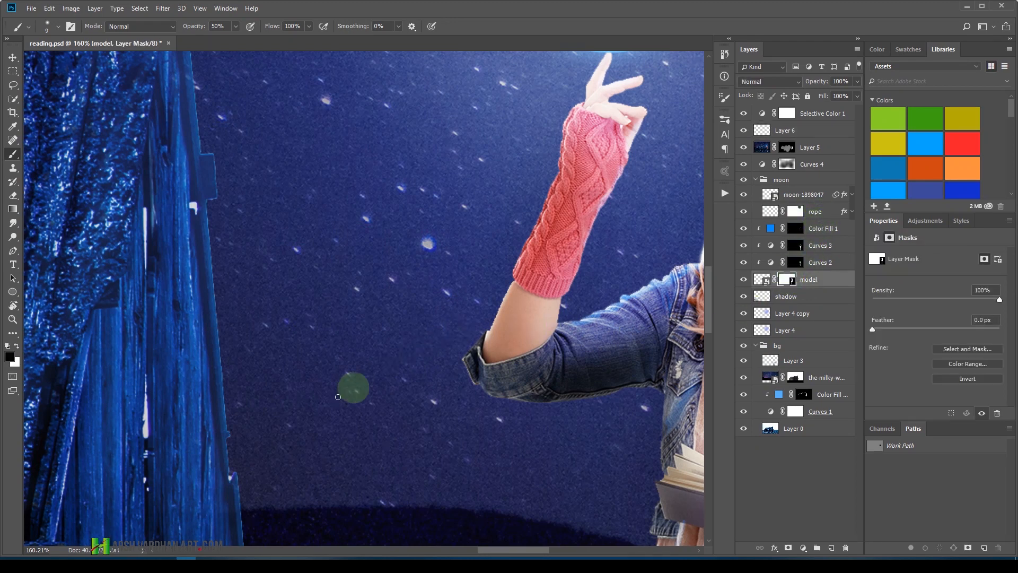
{"action": "key", "text": "x"}
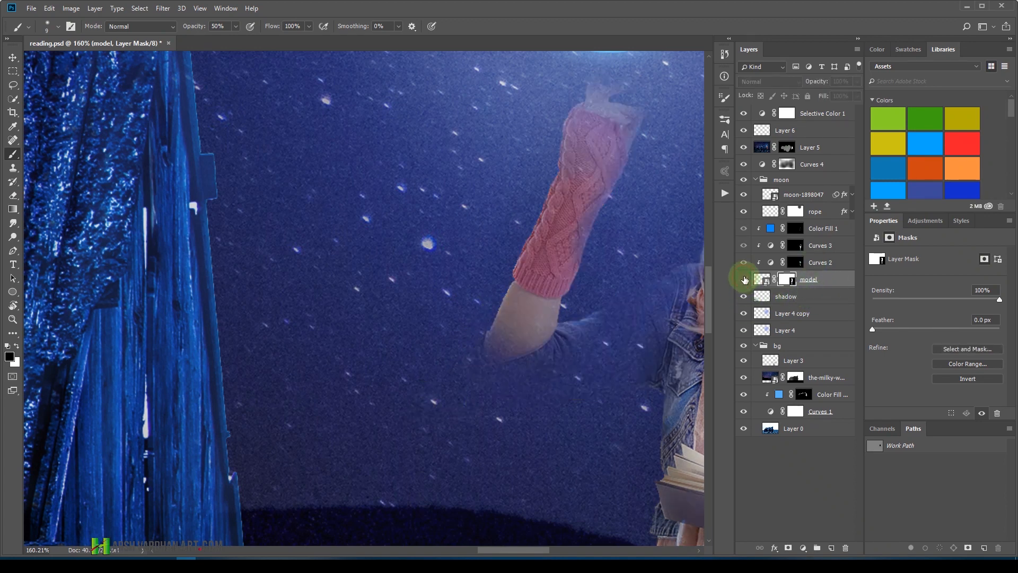
{"action": "left_click", "coordinate": [504, 364]}
{"action": "left_click", "coordinate": [489, 336]}
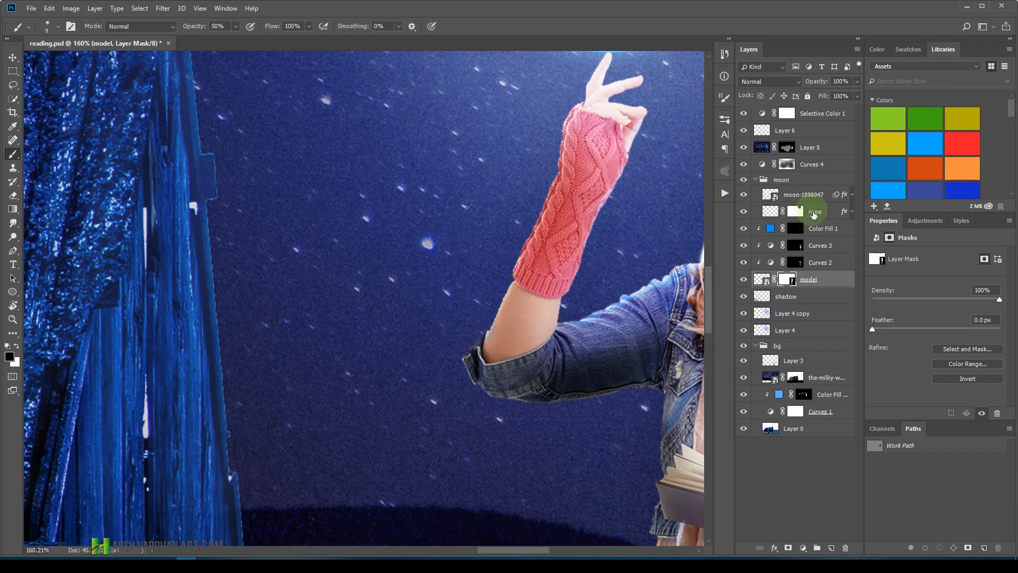
Try to fix the elbow edge on Layer 5 and its mask, and undo the attempt.
{"action": "left_click", "coordinate": [787, 147]}
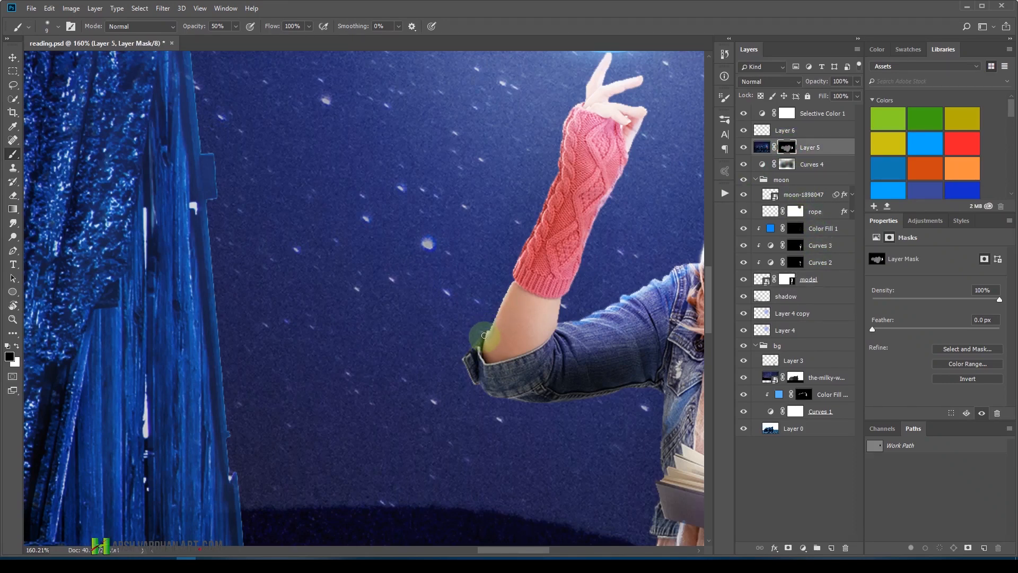
{"action": "scroll", "coordinate": [599, 315], "scroll_direction": "down", "scroll_amount": 3}
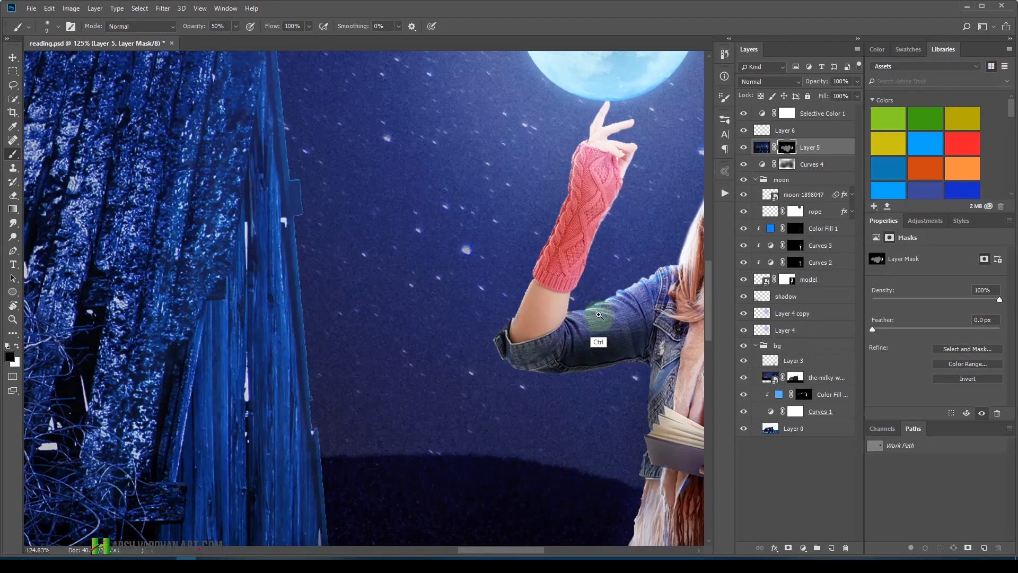
{"action": "scroll", "coordinate": [598, 316], "scroll_direction": "up", "scroll_amount": 3}
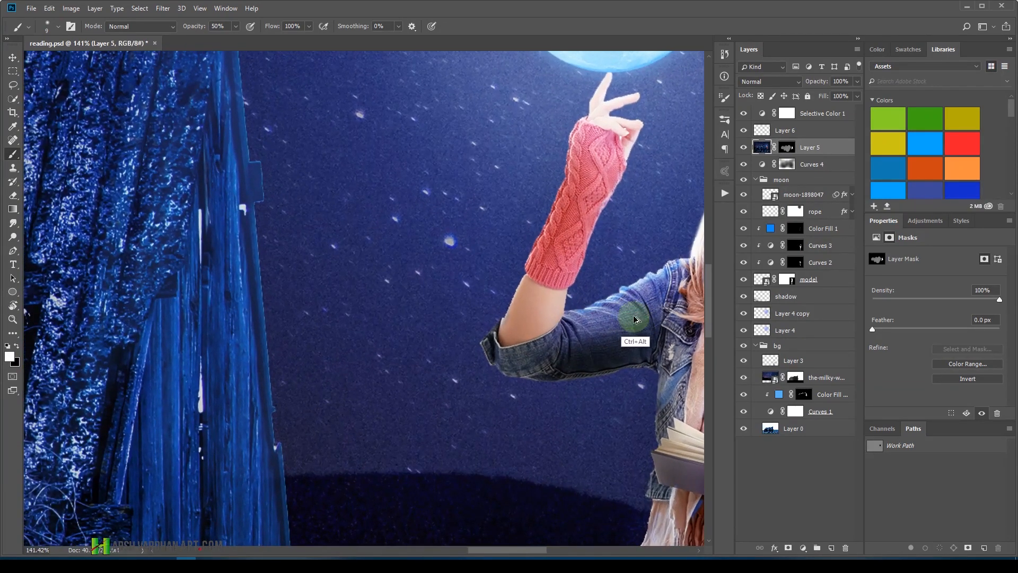
{"action": "left_click_drag", "start_coordinate": [506, 333], "coordinate": [581, 359]}
{"action": "key", "text": "ctrl+j"}
{"action": "key", "text": "ctrl+alt+z"}
{"action": "key", "text": "ctrl+alt+z"}
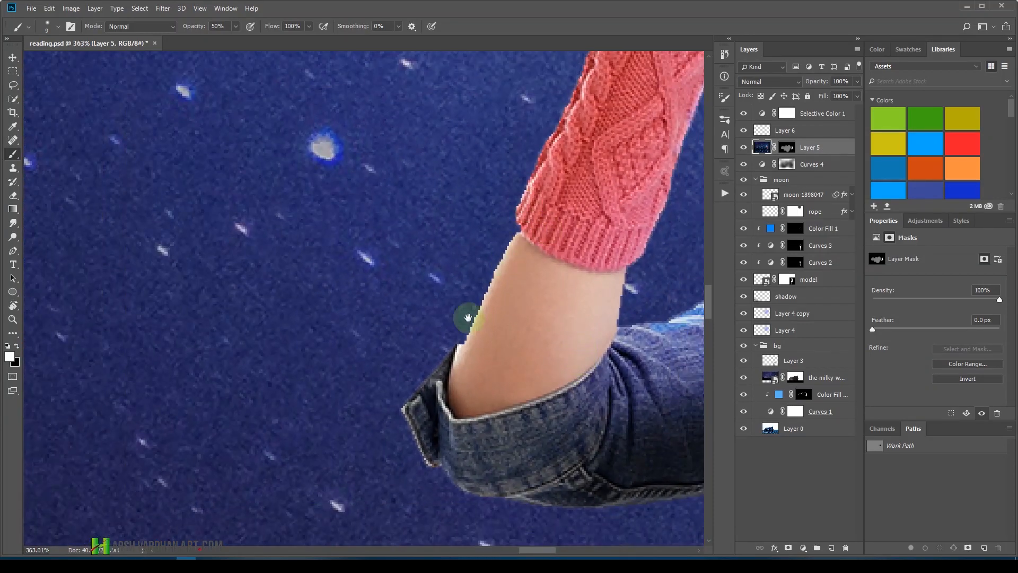
Add two new blank layers above the Selective Color 1 adjustment for retouching the raised forearm.
{"action": "left_click_drag", "start_coordinate": [523, 272], "coordinate": [478, 301]}
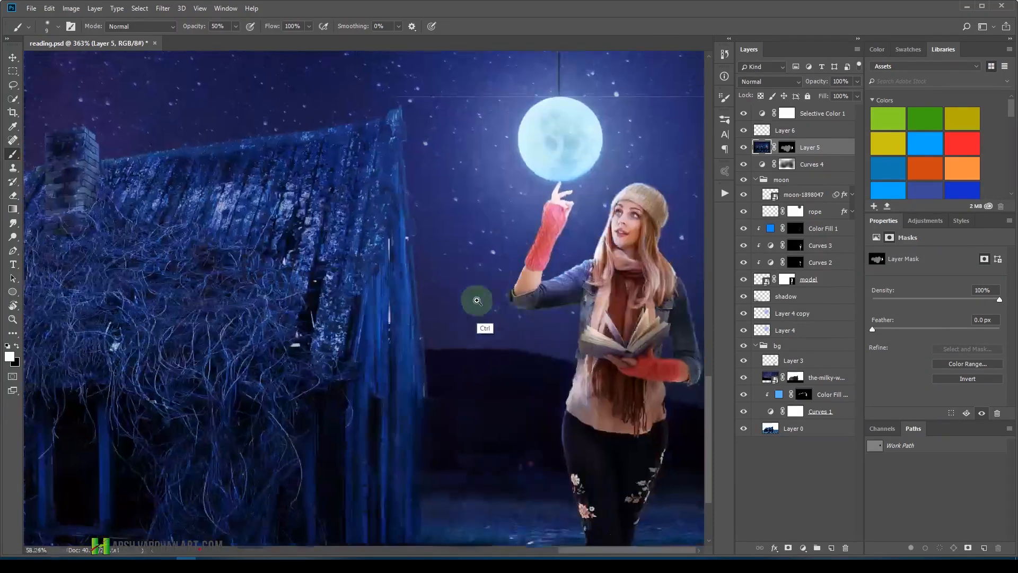
{"action": "left_click_drag", "start_coordinate": [603, 260], "coordinate": [637, 283]}
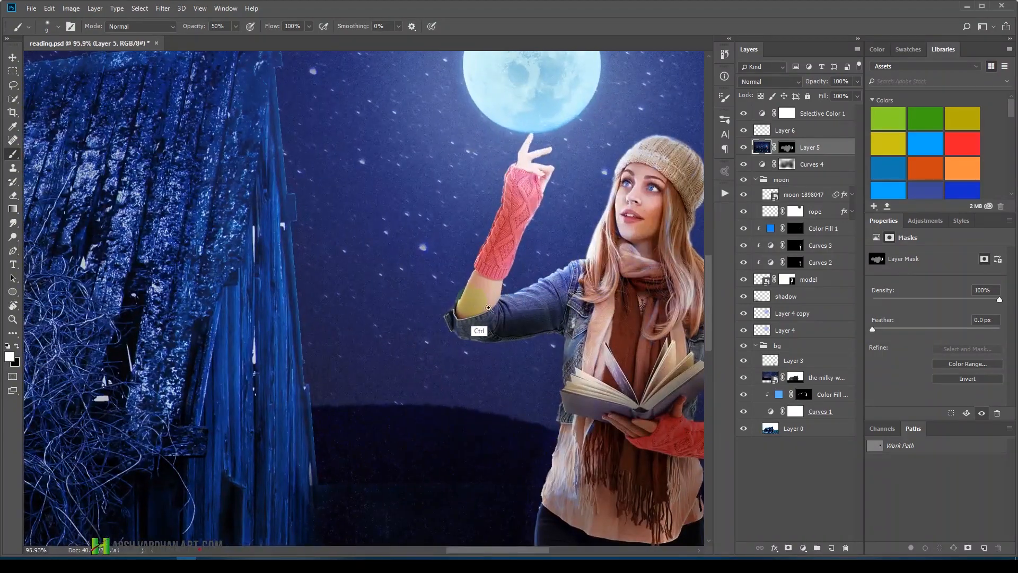
{"action": "left_click_drag", "start_coordinate": [488, 308], "coordinate": [441, 302]}
{"action": "left_click_drag", "start_coordinate": [503, 278], "coordinate": [504, 375]}
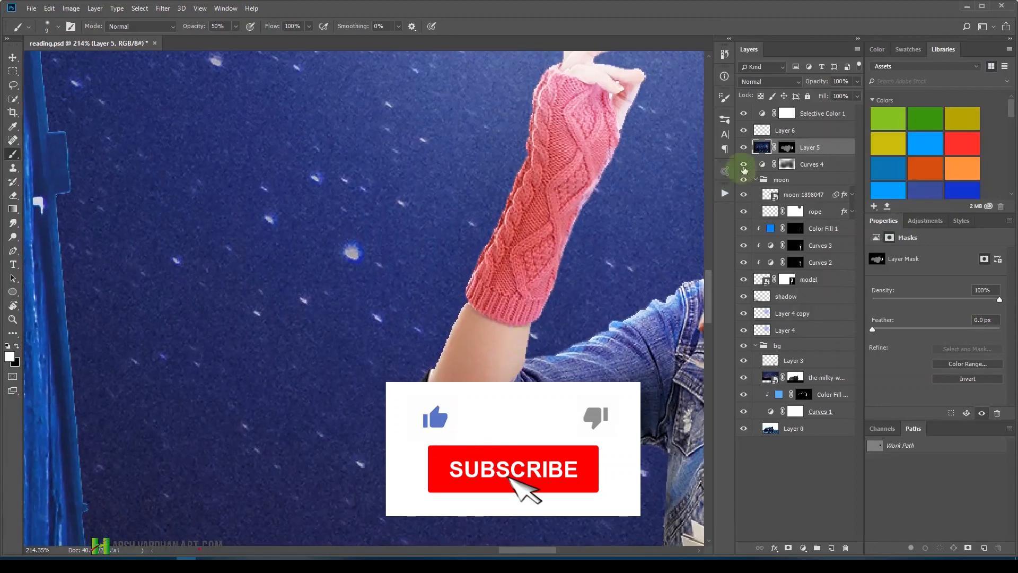
{"action": "left_click", "coordinate": [787, 113]}
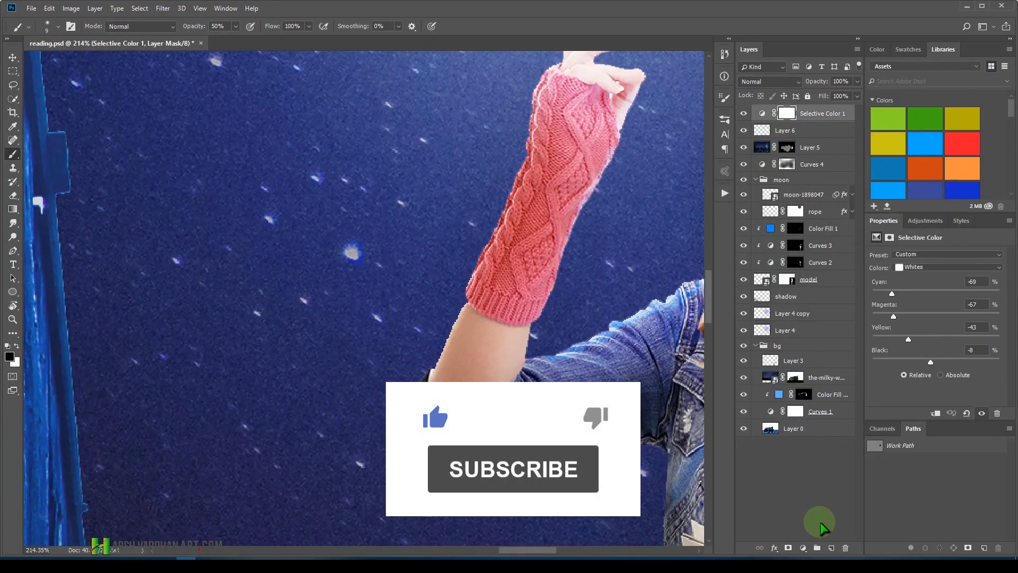
{"action": "key", "text": "x"}
{"action": "left_click", "coordinate": [829, 547]}
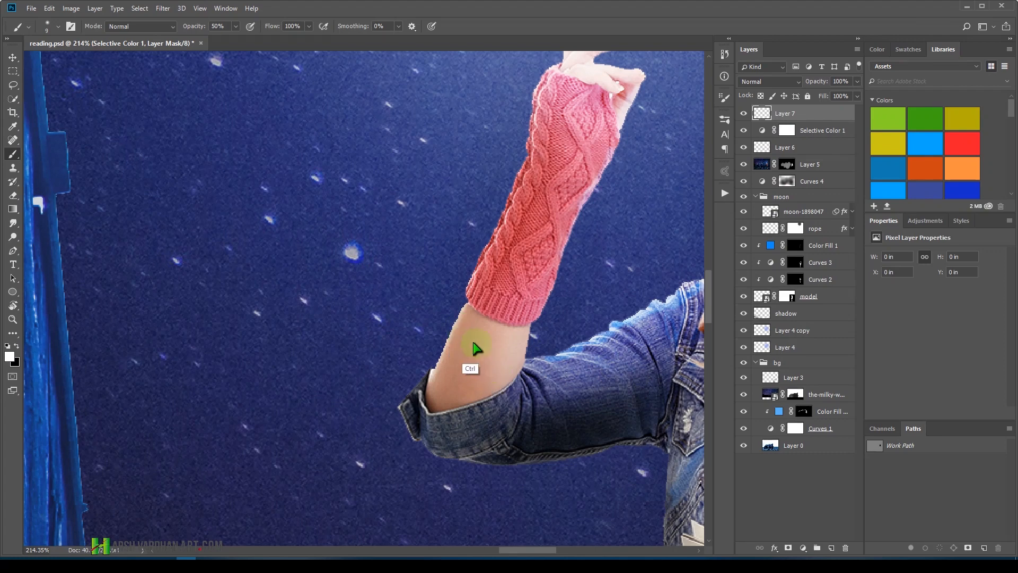
{"action": "key", "text": "ctrl+shift+alt+n"}
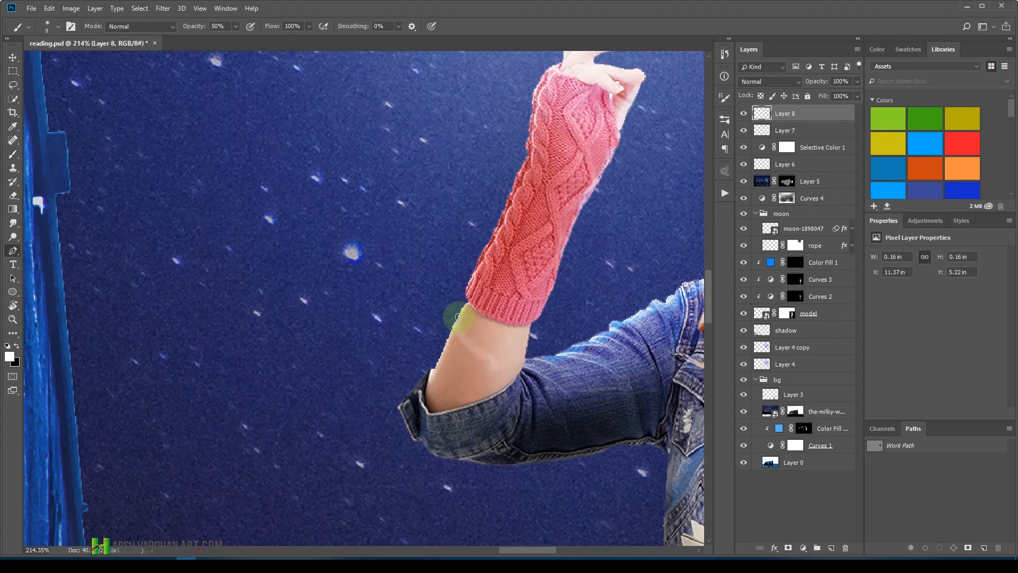
Trace the bare forearm between glove and sleeve with the Pen tool and convert the path to a selection with a 2-pixel feather.
{"action": "left_click", "coordinate": [466, 304]}
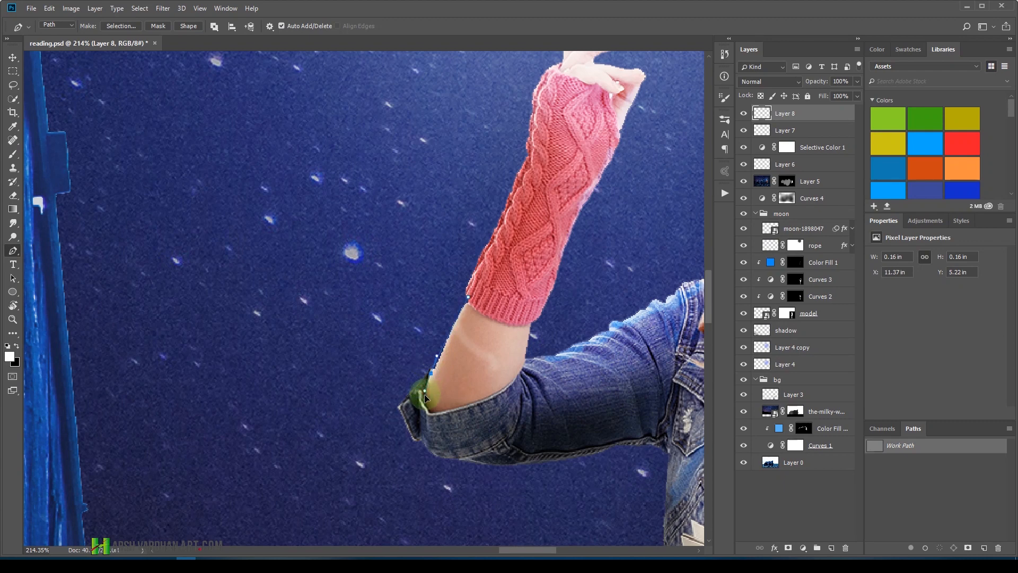
{"action": "left_click", "coordinate": [471, 298]}
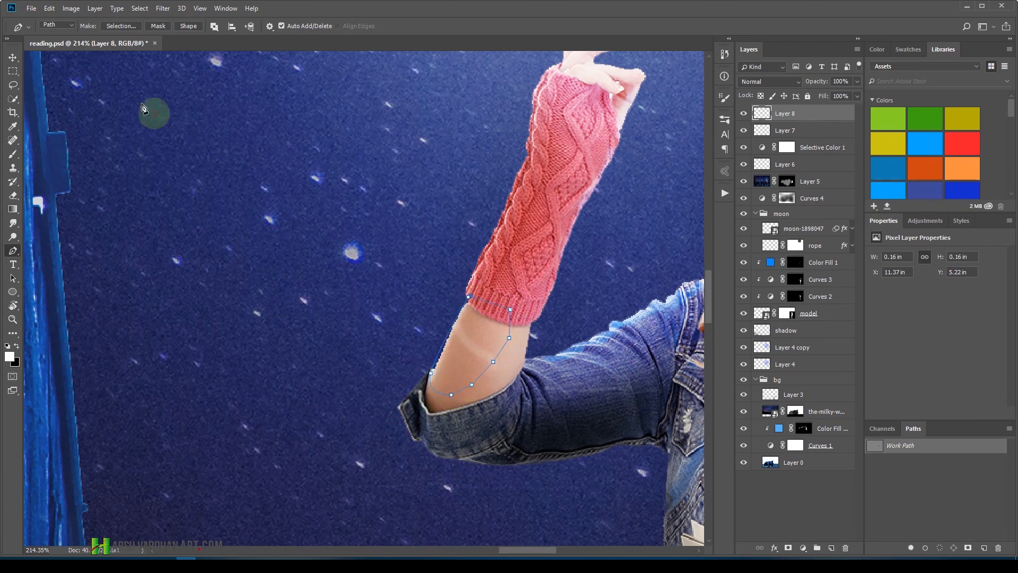
{"action": "left_click", "coordinate": [132, 28]}
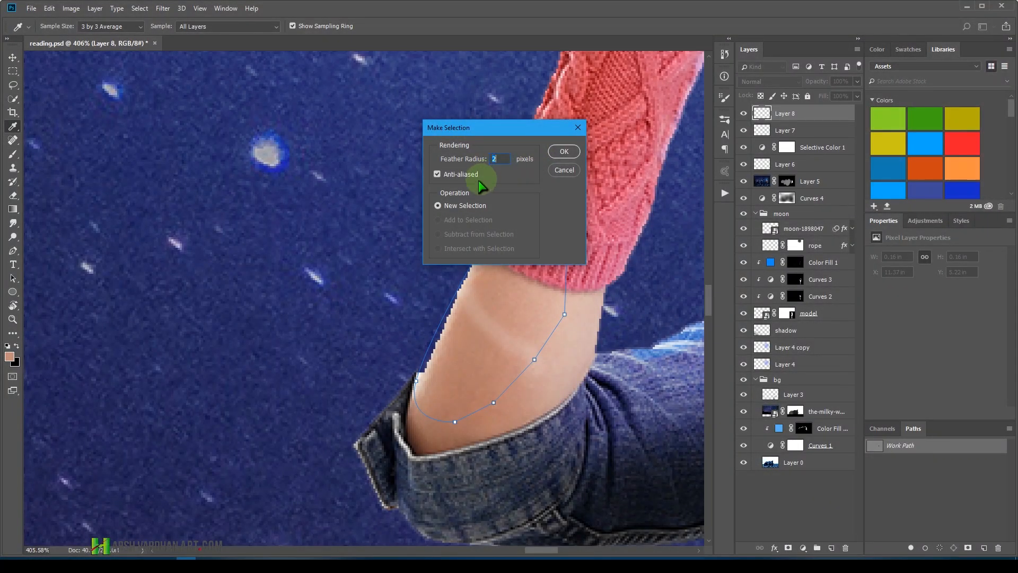
{"action": "left_click", "coordinate": [563, 152]}
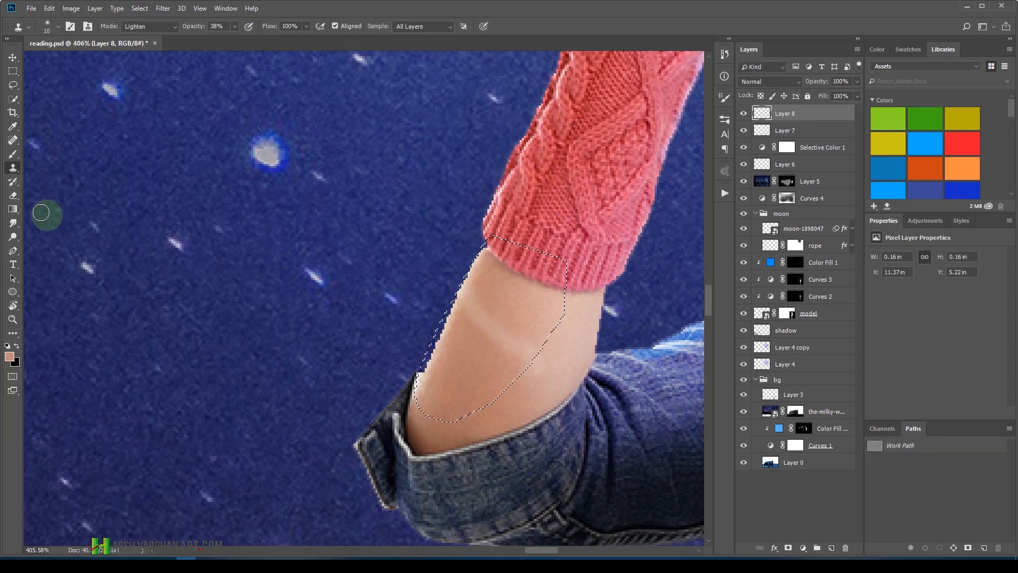
Clone skin over the jagged outer edge of the forearm on Layer 8, using the Clone Stamp in Normal mode.
{"action": "left_click", "coordinate": [13, 168]}
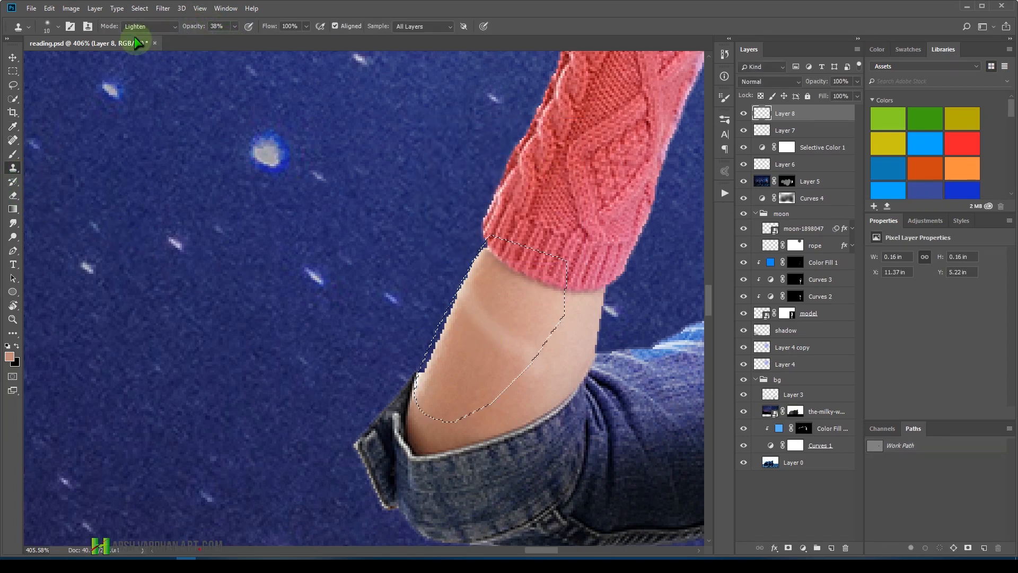
{"action": "left_click", "coordinate": [163, 26]}
{"action": "left_click", "coordinate": [156, 13]}
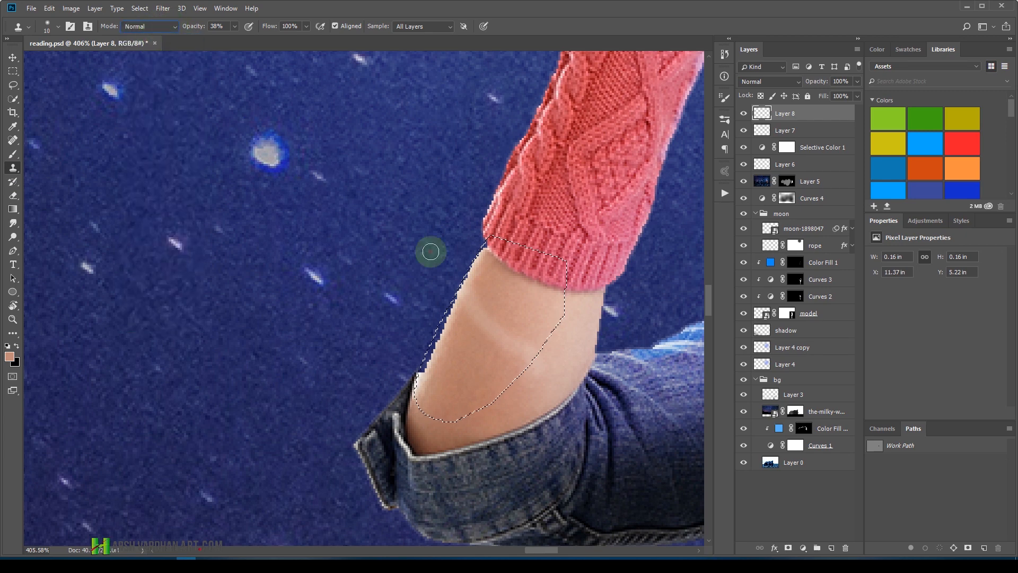
{"action": "left_click", "coordinate": [422, 383], "text": "alt"}
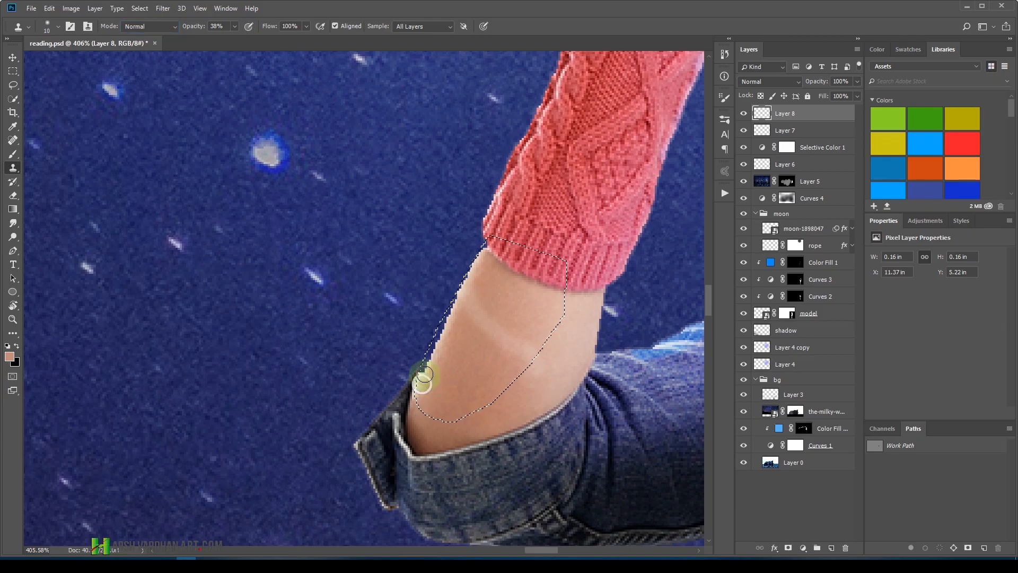
{"action": "left_click_drag", "start_coordinate": [421, 377], "coordinate": [428, 364]}
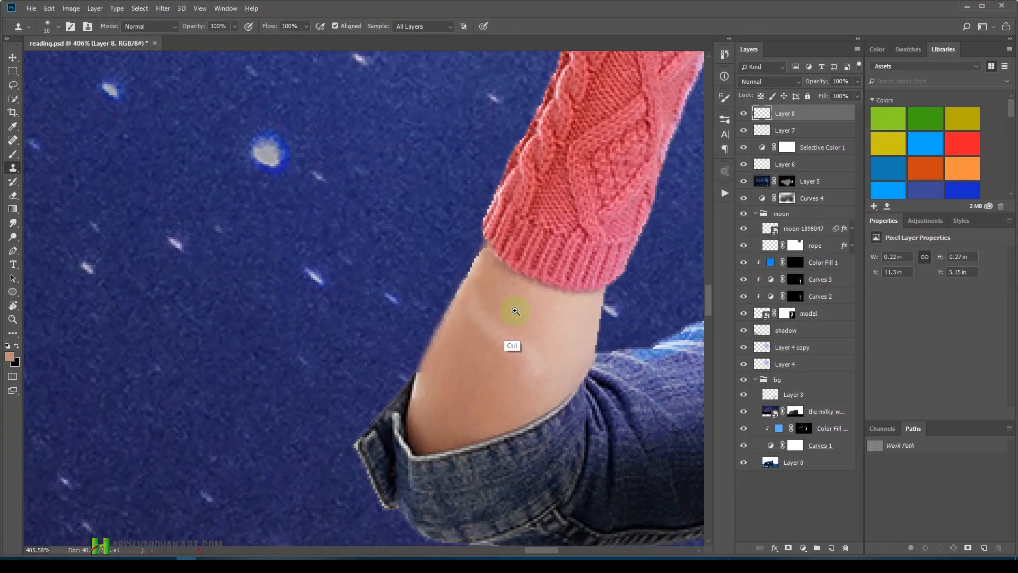
{"action": "left_click_drag", "start_coordinate": [516, 333], "coordinate": [521, 373]}
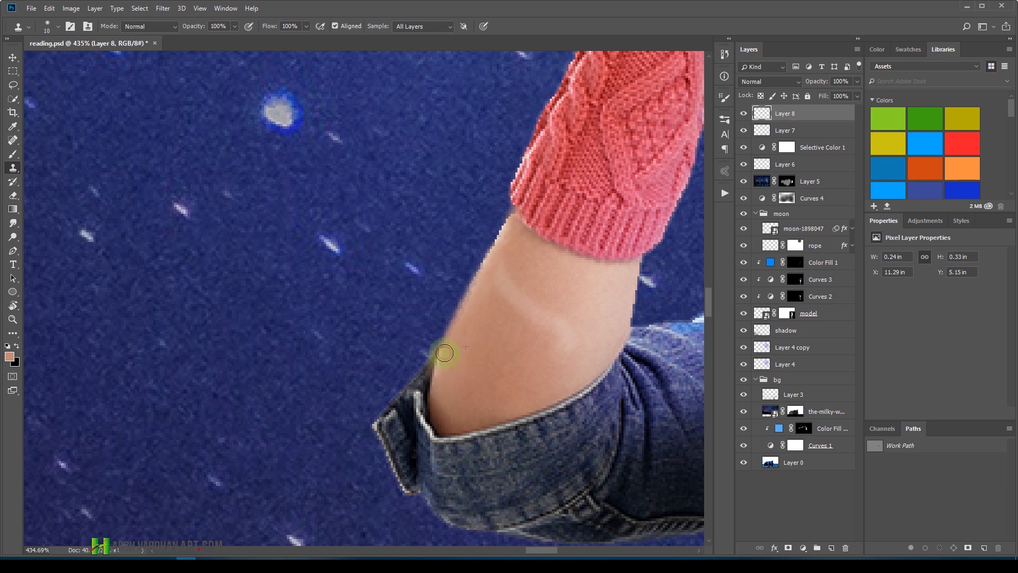
{"action": "left_click", "coordinate": [444, 403]}
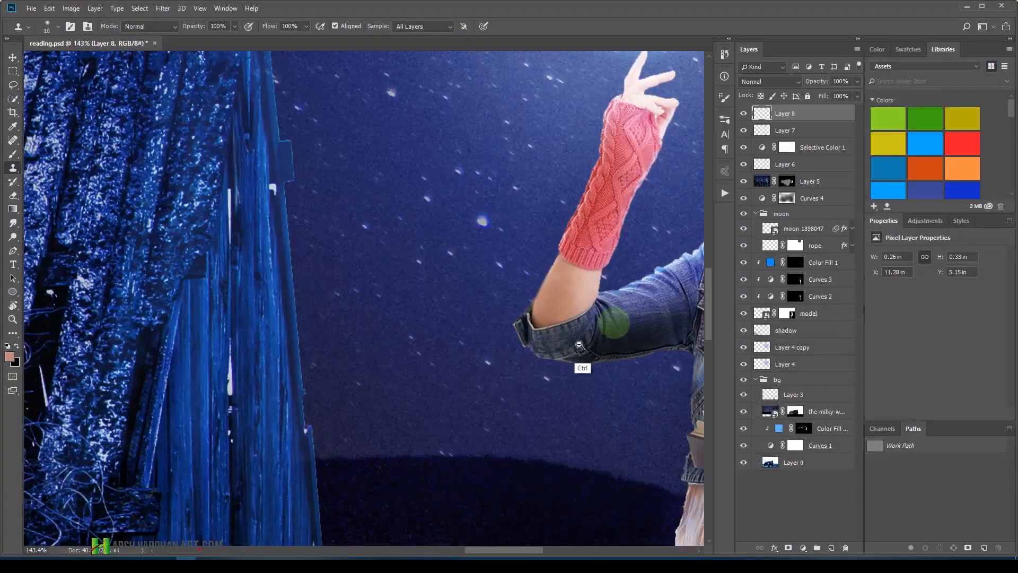
Examine the whole composite and the faint horizontal line across the moon, hiding and showing the model layer to trace the line's source.
{"action": "left_click_drag", "start_coordinate": [595, 332], "coordinate": [588, 370]}
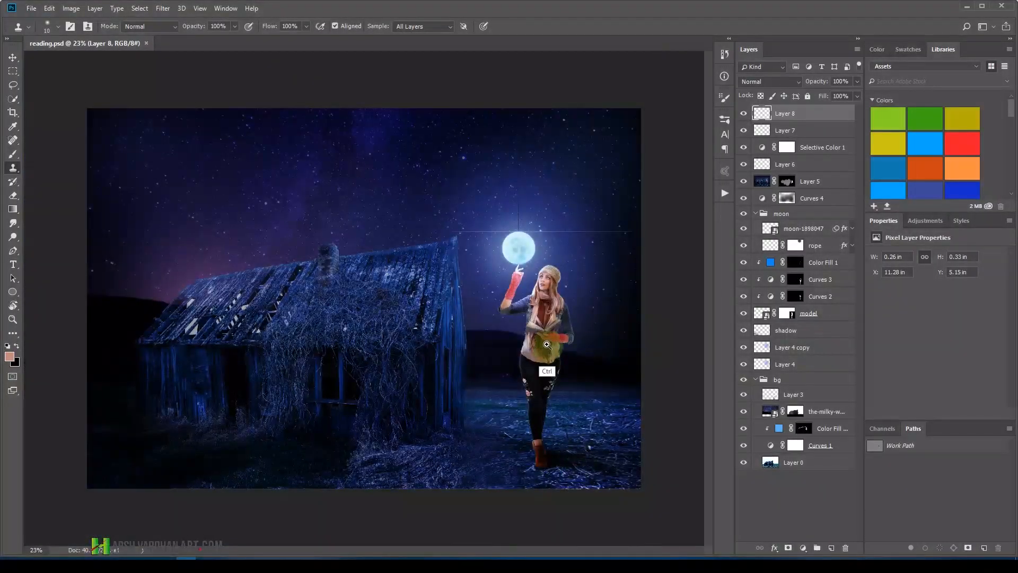
{"action": "mouse_move", "coordinate": [545, 359]}
{"action": "left_mouse_down"}
{"action": "mouse_move", "coordinate": [570, 354]}
{"action": "mouse_move", "coordinate": [517, 345]}
{"action": "mouse_move", "coordinate": [554, 351]}
{"action": "left_mouse_up"}
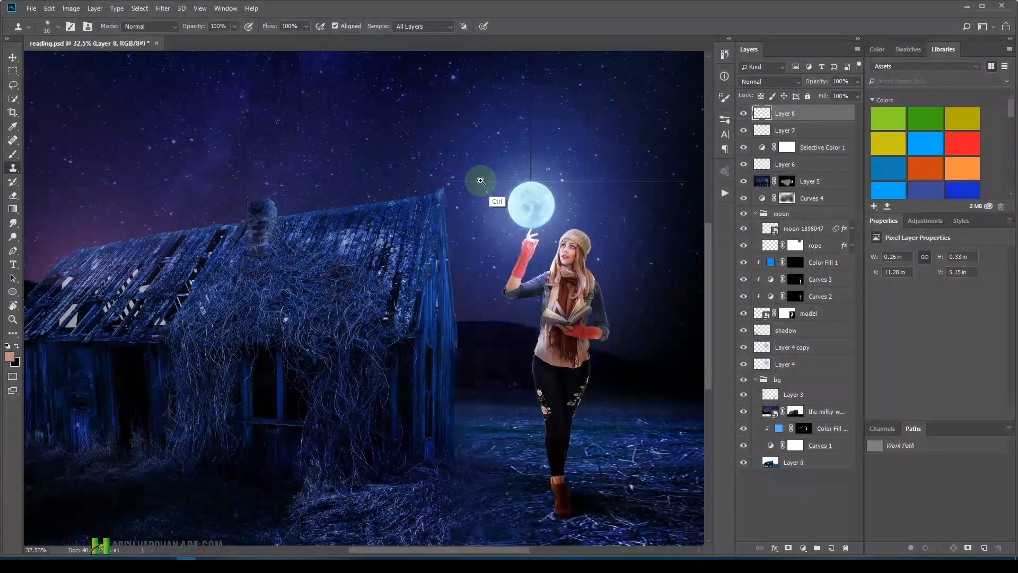
{"action": "left_click_drag", "start_coordinate": [599, 220], "coordinate": [598, 260]}
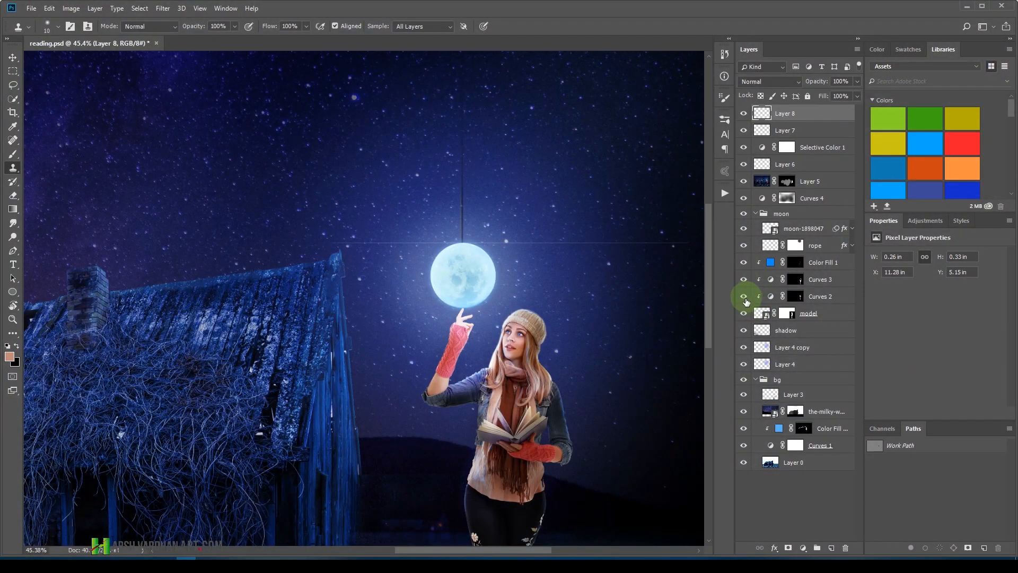
{"action": "left_click", "coordinate": [744, 298]}
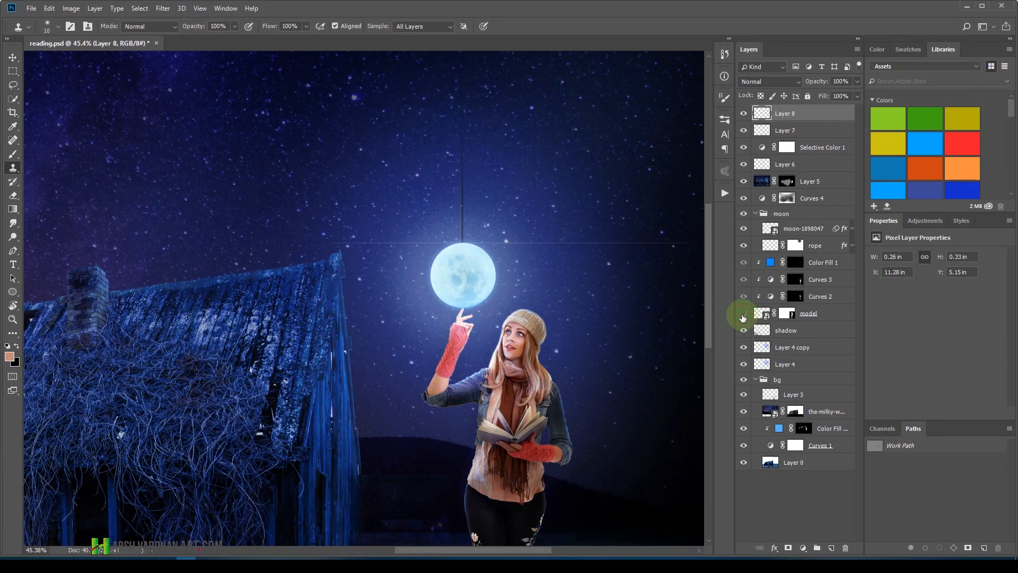
{"action": "left_click", "coordinate": [743, 314]}
{"action": "left_click", "coordinate": [743, 314]}
{"action": "left_click", "coordinate": [758, 316]}
{"action": "left_click", "coordinate": [787, 315]}
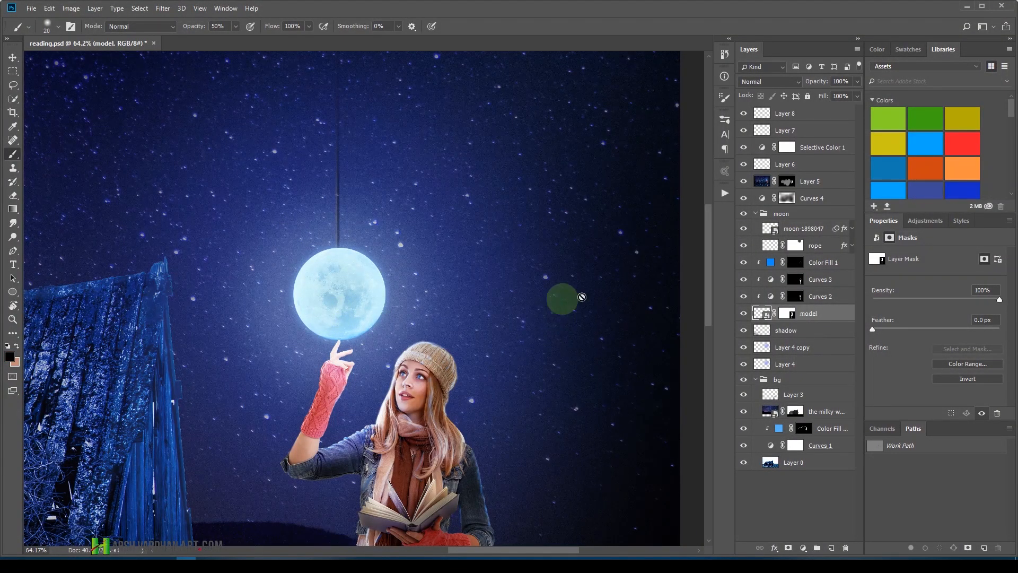
{"action": "key", "text": "ctrl+space"}
{"action": "left_click_drag", "start_coordinate": [386, 238], "coordinate": [427, 246]}
{"action": "key", "text": "ctrl+0"}
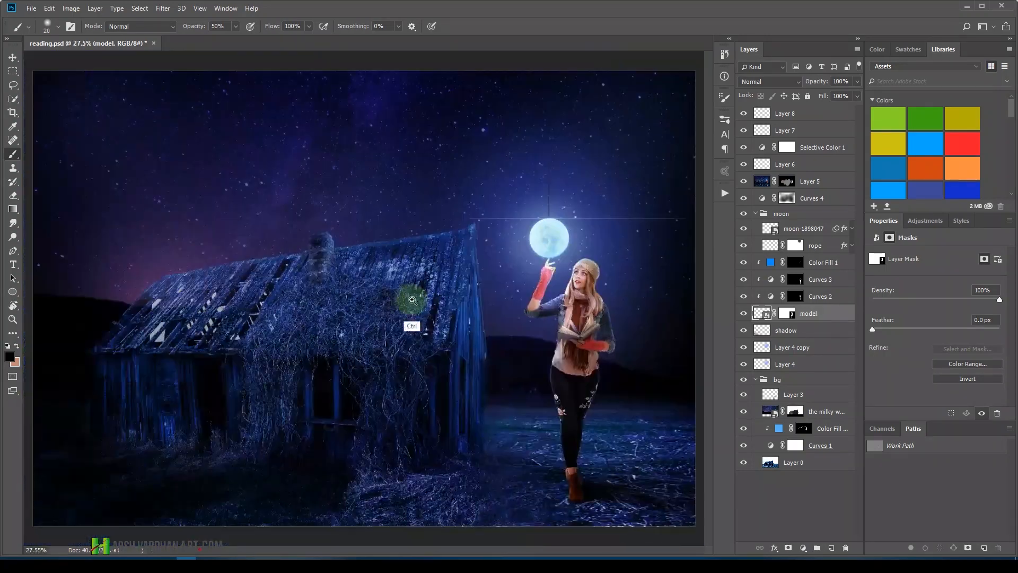
{"action": "key", "text": "ctrl+space"}
{"action": "left_click_drag", "start_coordinate": [573, 231], "coordinate": [503, 244]}
{"action": "key", "text": "space"}
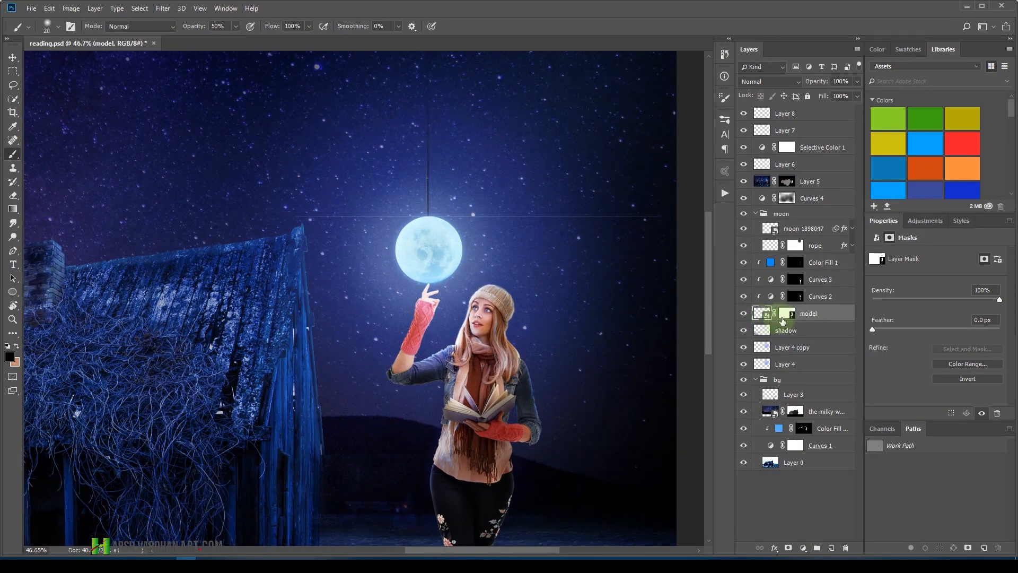
Paint out the faint horizontal line by the moon on the model layer's mask with Transfer off and 100% brush opacity, and save.
{"action": "left_click", "coordinate": [788, 314]}
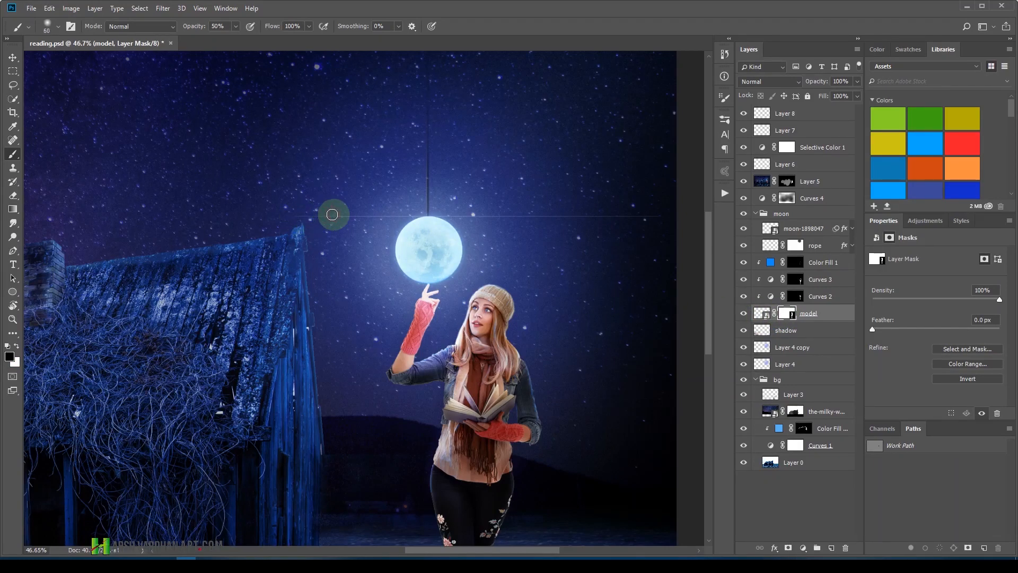
{"action": "left_click", "coordinate": [724, 97]}
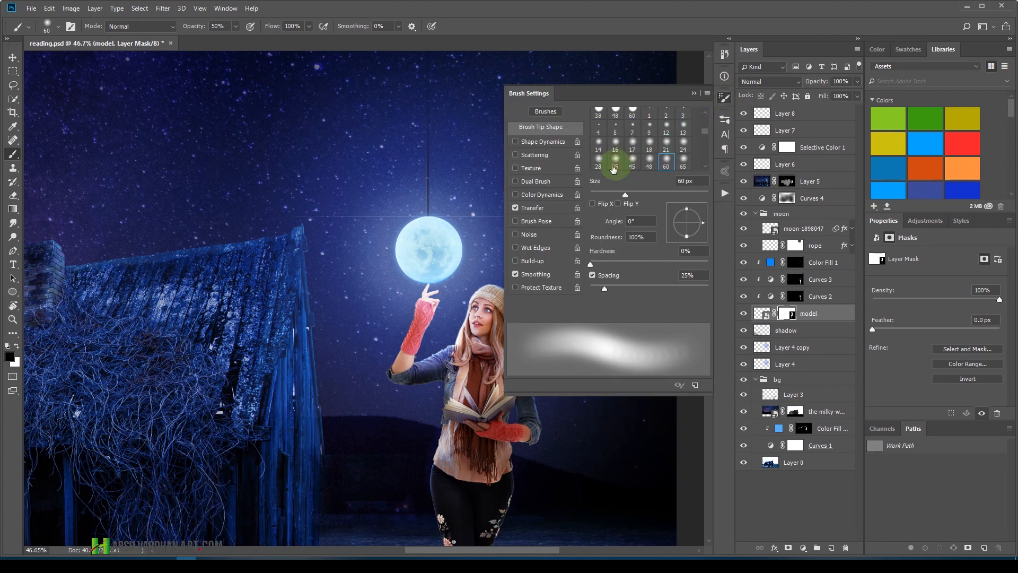
{"action": "left_click", "coordinate": [532, 210]}
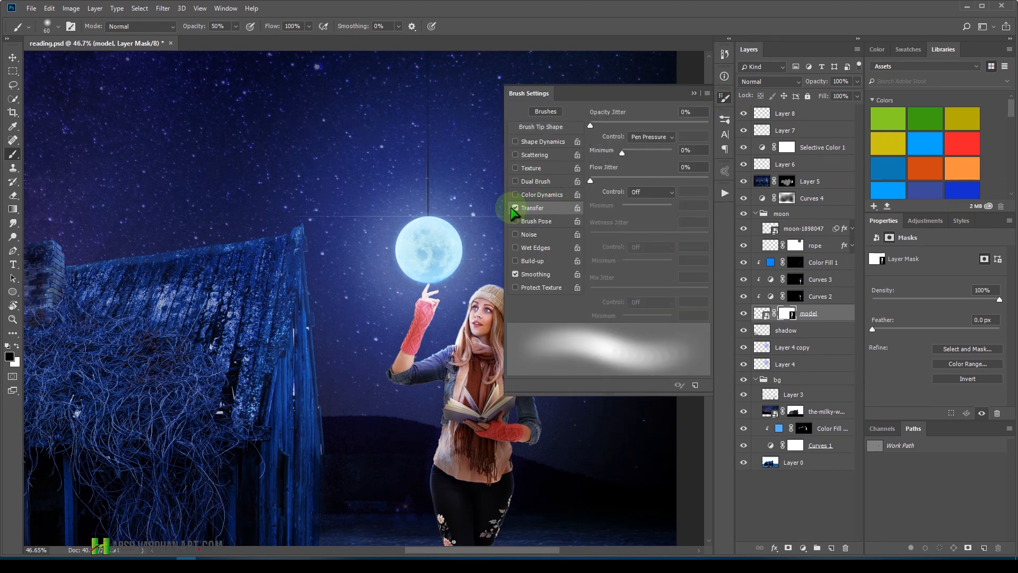
{"action": "left_click", "coordinate": [516, 208]}
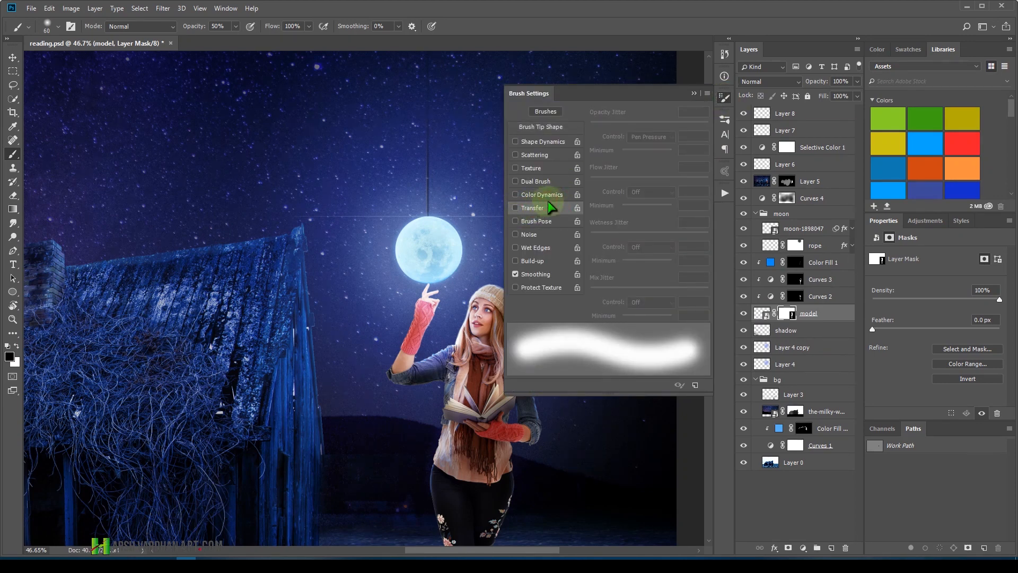
{"action": "left_click", "coordinate": [723, 99]}
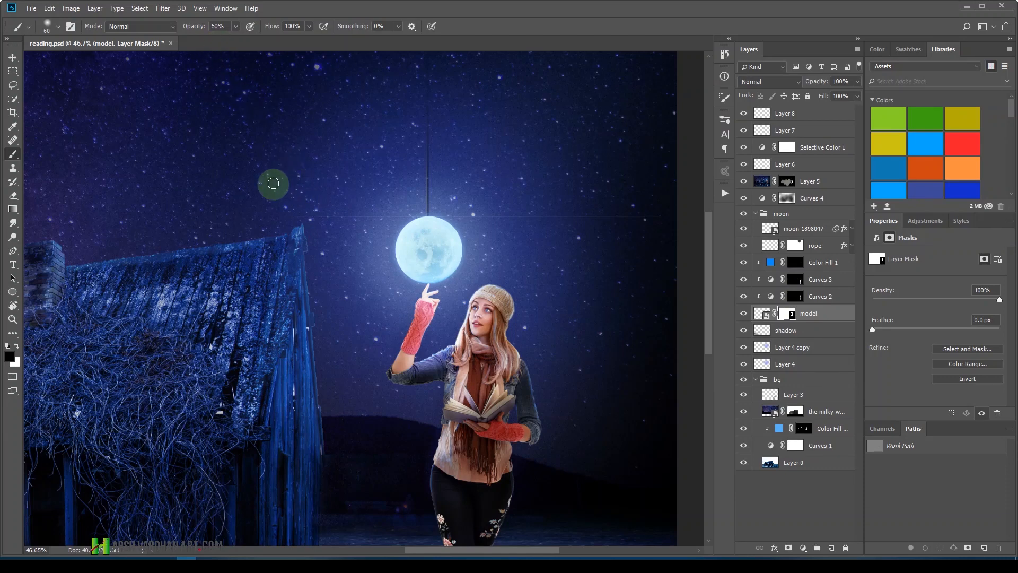
{"action": "key", "text": "0"}
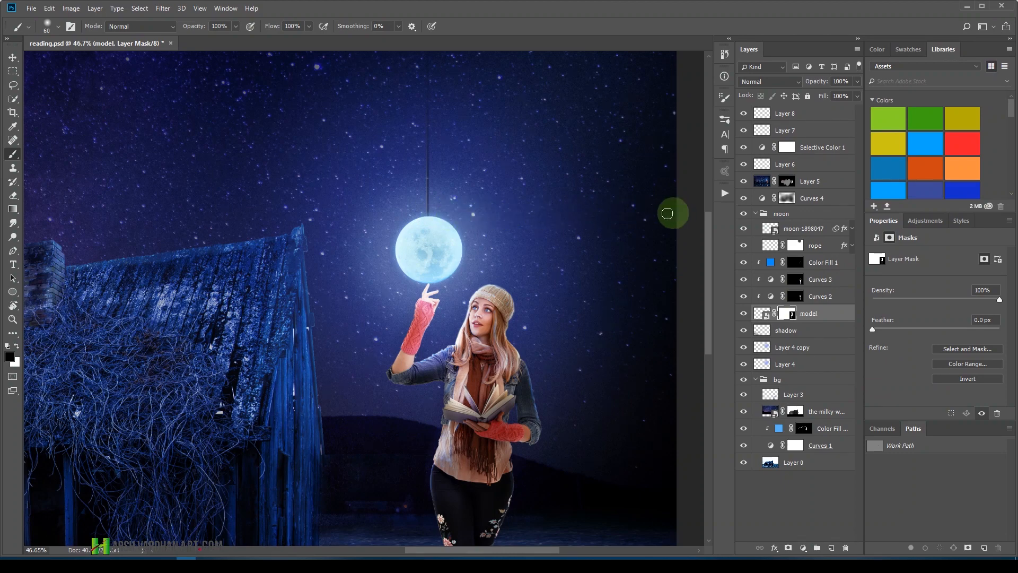
{"action": "left_click_drag", "start_coordinate": [591, 242], "coordinate": [664, 390]}
{"action": "key", "text": "ctrl+s"}
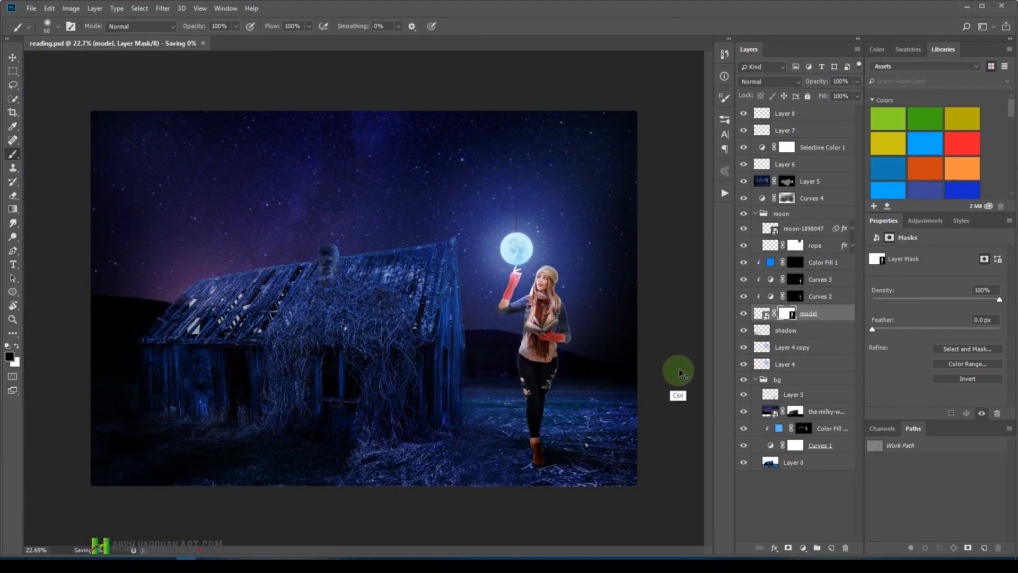
Group all layers above the bg group into one group and save the document.
{"action": "left_click", "coordinate": [813, 117]}
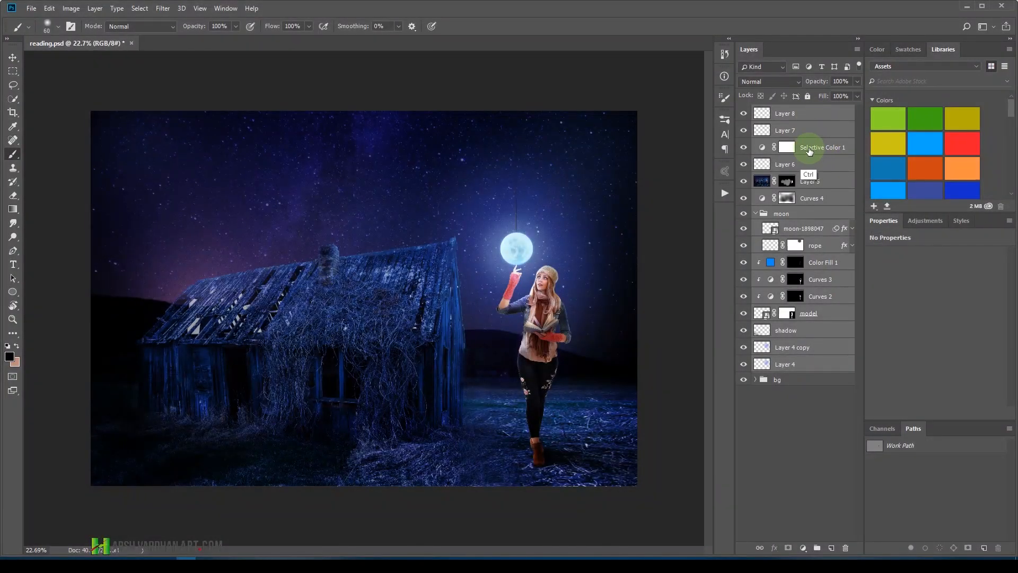
{"action": "key", "text": "ctrl+g"}
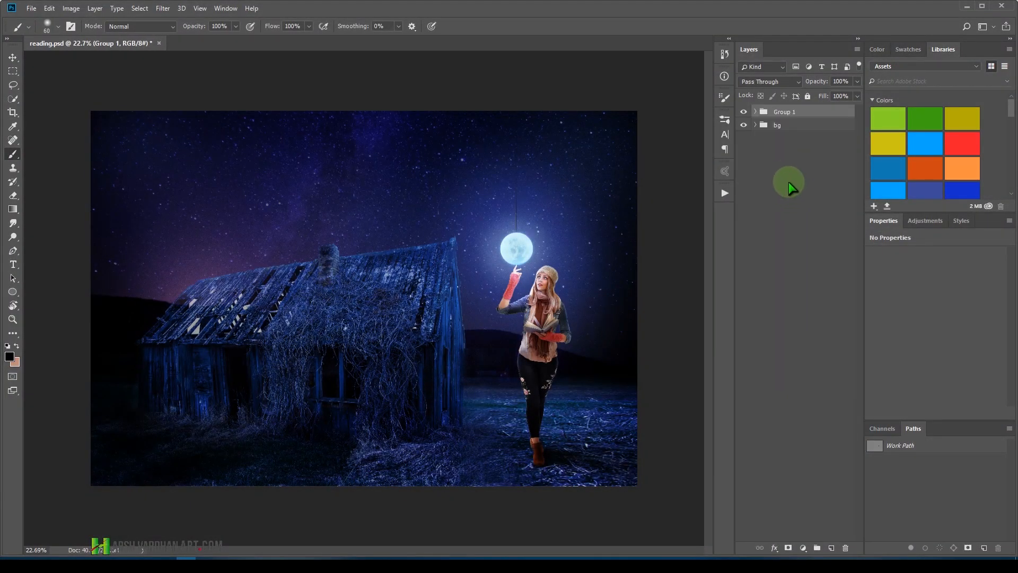
{"action": "key", "text": "ctrl+s"}
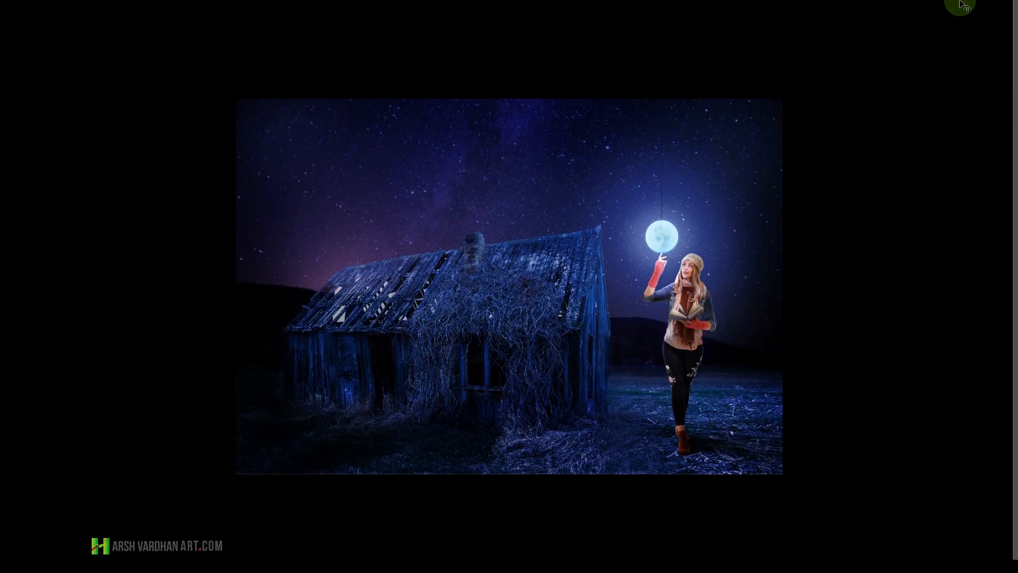
Review the composite fitted to full screen and inspect the gaps in the barn roof up close.
{"action": "key", "text": "ctrl+0"}
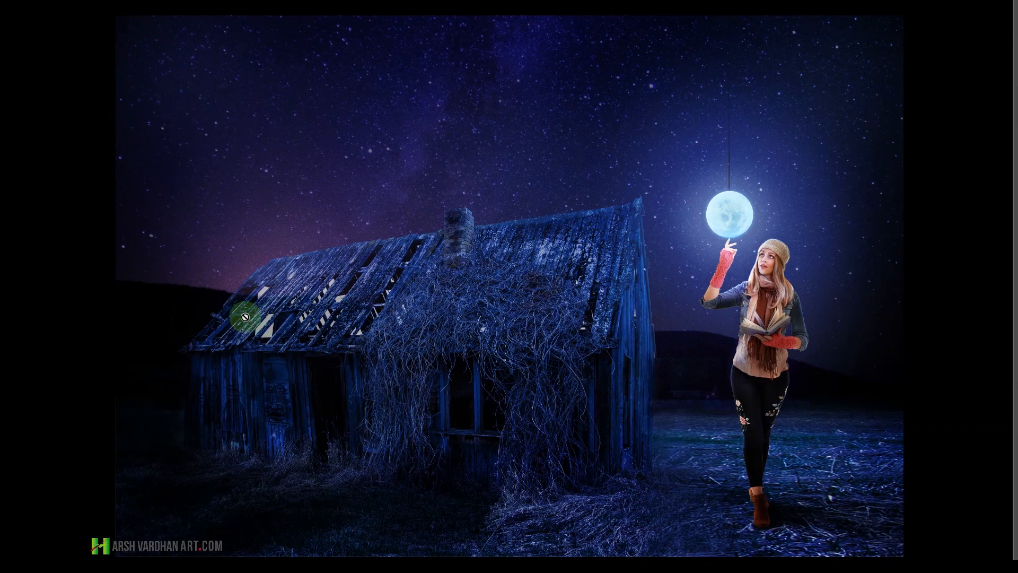
{"action": "key", "text": "f"}
{"action": "left_click_drag", "start_coordinate": [171, 364], "coordinate": [234, 366]}
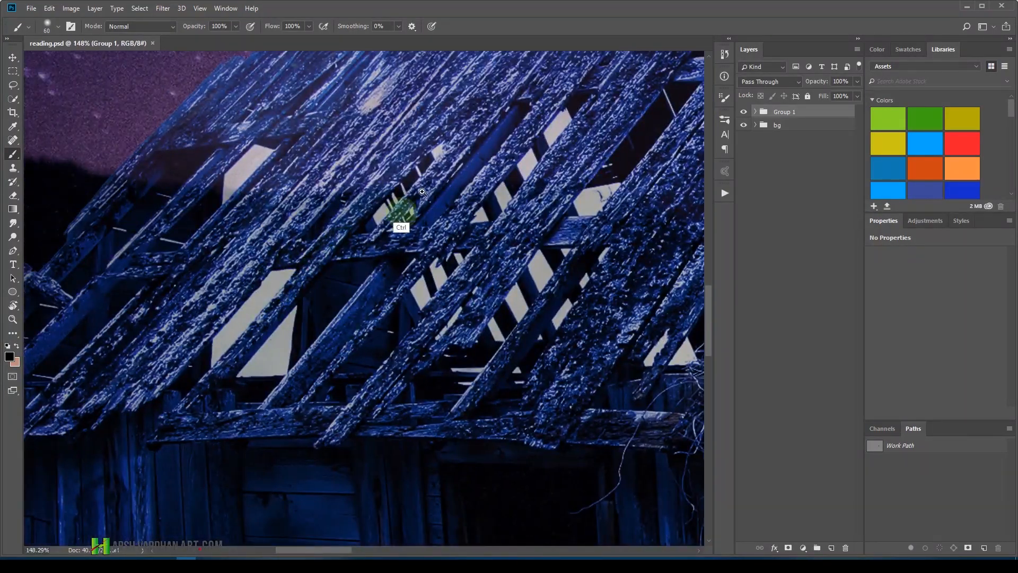
Create a new layer above the group and clone roof texture over the bright upper-left gap using the Clone Stamp with all layers sampled.
{"action": "left_click_drag", "start_coordinate": [371, 218], "coordinate": [311, 265]}
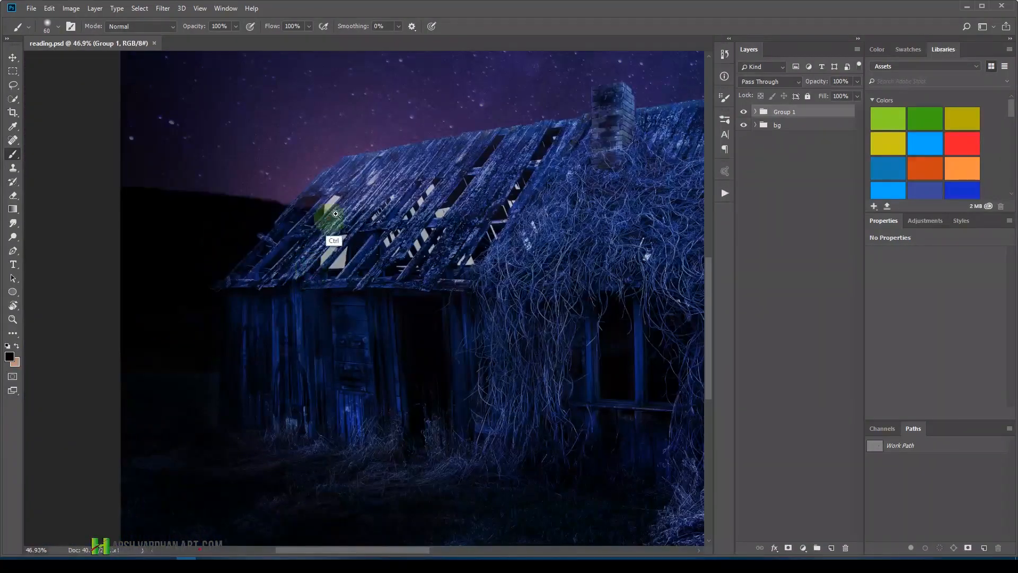
{"action": "left_click_drag", "start_coordinate": [382, 220], "coordinate": [355, 253]}
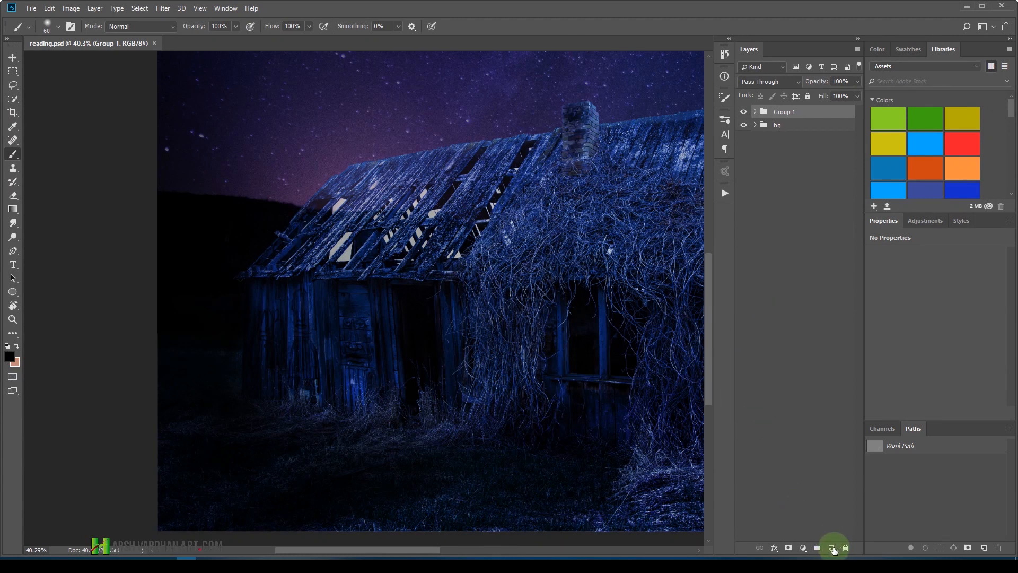
{"action": "left_click", "coordinate": [831, 547]}
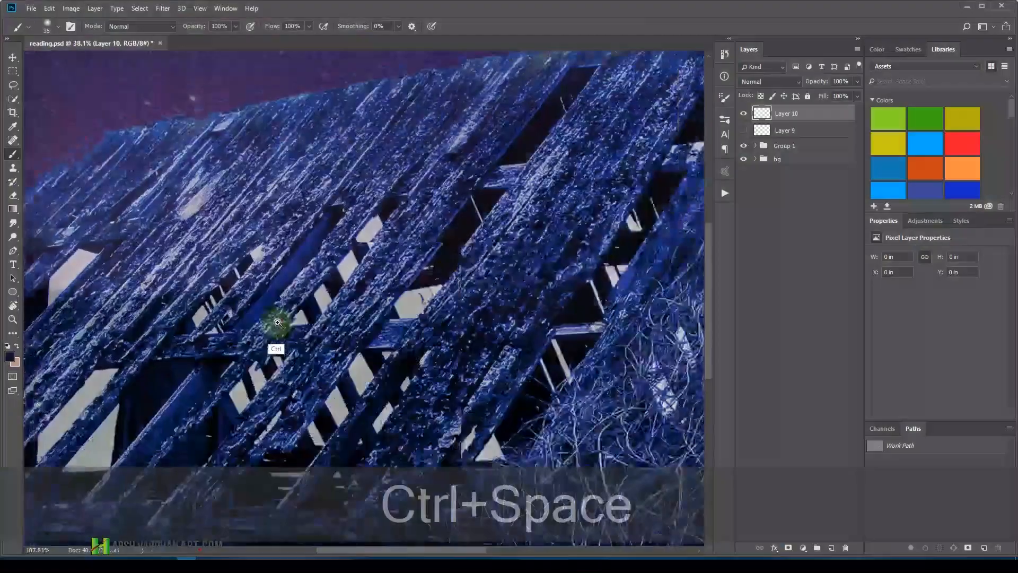
{"action": "mouse_move", "coordinate": [289, 325]}
{"action": "left_mouse_down"}
{"action": "mouse_move", "coordinate": [254, 315]}
{"action": "mouse_move", "coordinate": [389, 241]}
{"action": "mouse_move", "coordinate": [419, 239]}
{"action": "left_mouse_up"}
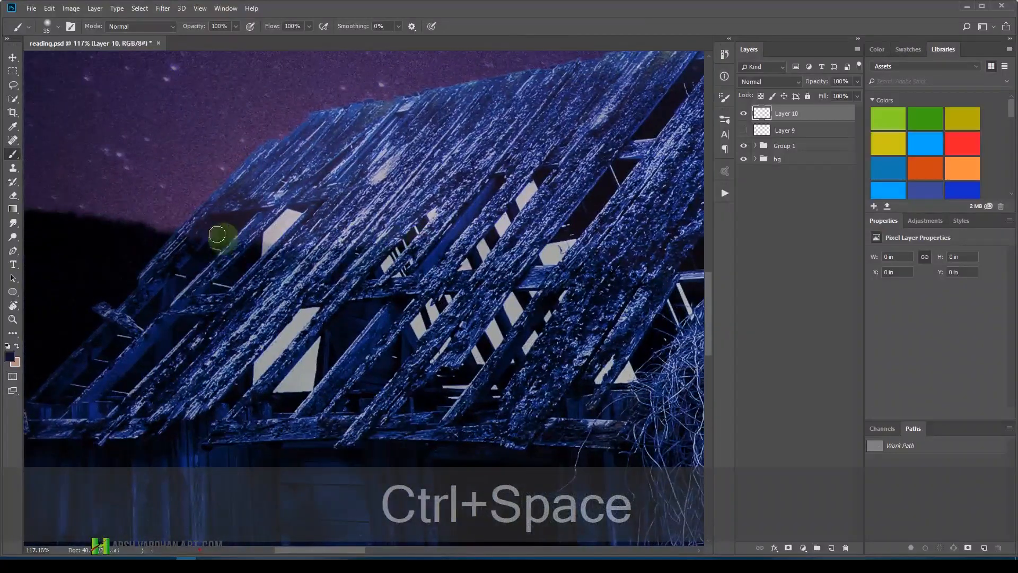
{"action": "left_click", "coordinate": [13, 168]}
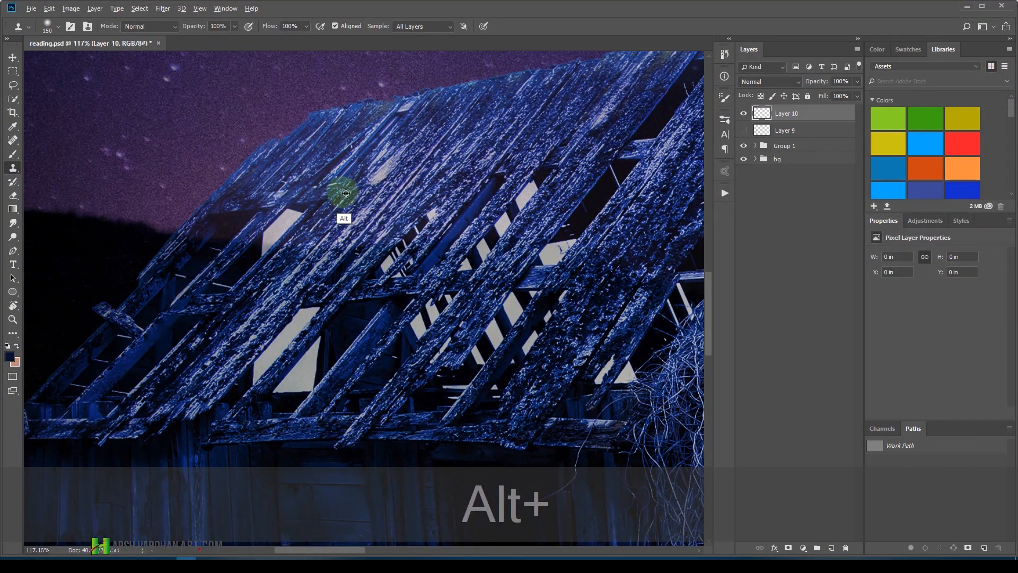
{"action": "left_click", "coordinate": [347, 162], "text": "alt"}
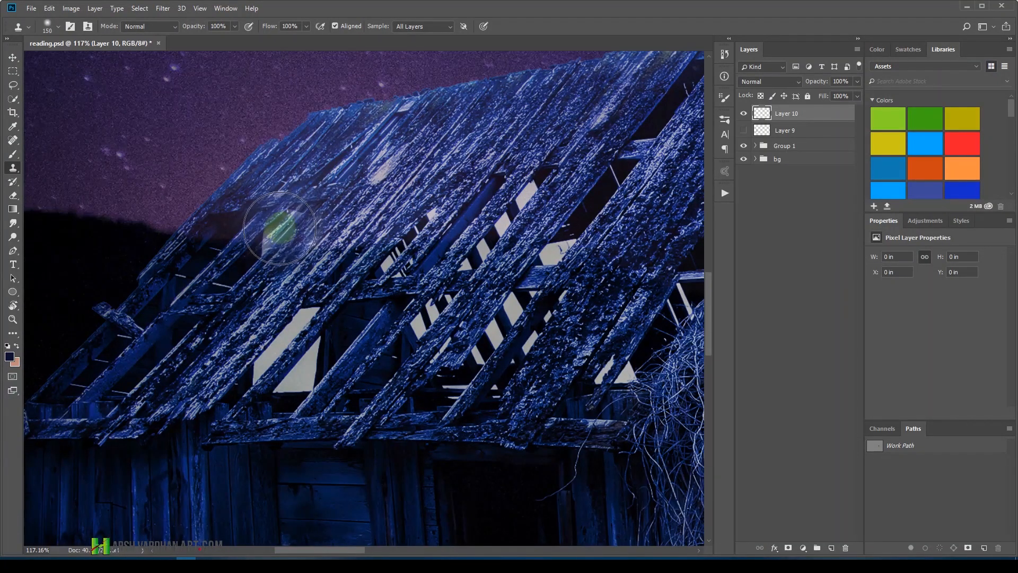
{"action": "left_click", "coordinate": [278, 230]}
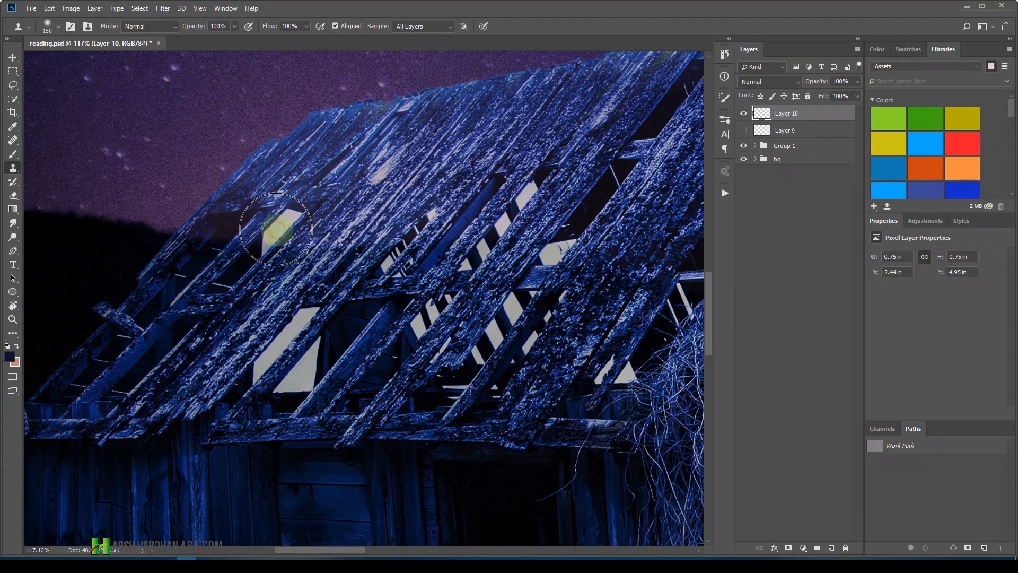
{"action": "left_click_drag", "start_coordinate": [276, 229], "coordinate": [276, 242]}
Clone shingle texture over the bright gaps across the middle and lower roof with the stamp brush reduced to 90.
{"action": "left_click", "coordinate": [357, 254], "text": "alt"}
{"action": "key", "text": "bracketleft"}
{"action": "key", "text": "bracketleft"}
{"action": "key", "text": "bracketleft"}
{"action": "mouse_move", "coordinate": [318, 294]}
{"action": "left_mouse_down"}
{"action": "mouse_move", "coordinate": [254, 380]}
{"action": "mouse_move", "coordinate": [313, 339]}
{"action": "left_mouse_up"}
{"action": "key", "text": "F5"}
{"action": "left_click", "coordinate": [519, 212]}
{"action": "key", "text": "F5"}
{"action": "mouse_move", "coordinate": [371, 297]}
{"action": "left_mouse_down"}
{"action": "mouse_move", "coordinate": [541, 182]}
{"action": "mouse_move", "coordinate": [600, 284]}
{"action": "mouse_move", "coordinate": [610, 371]}
{"action": "left_mouse_up"}
Resample roof texture and clone over the remaining bright gaps along the roof's lower beam and beside the vines.
{"action": "left_click", "coordinate": [590, 222], "text": "alt"}
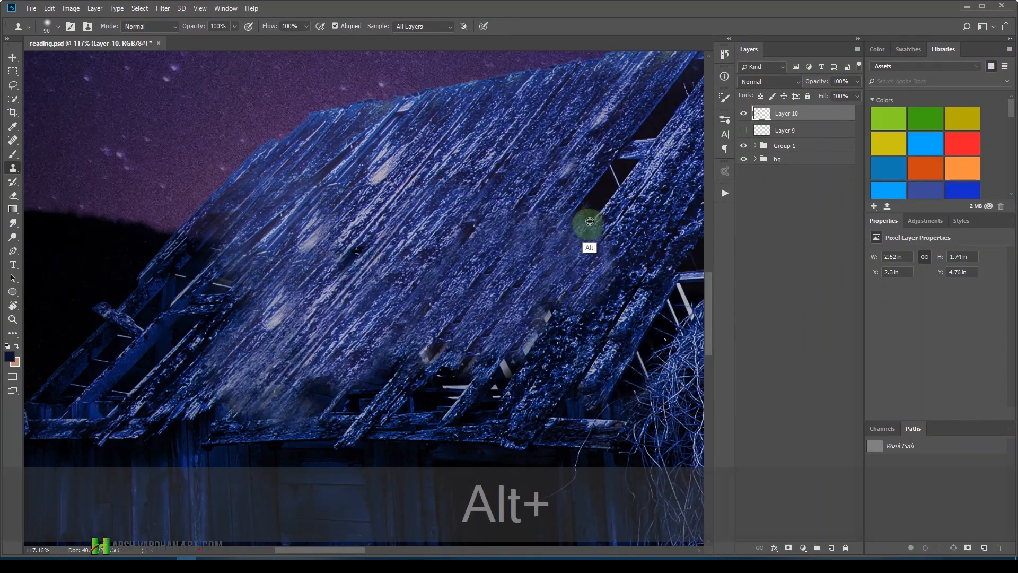
{"action": "left_click_drag", "start_coordinate": [576, 236], "coordinate": [436, 341]}
{"action": "left_click", "coordinate": [577, 159], "text": "alt"}
{"action": "mouse_move", "coordinate": [391, 166]}
{"action": "left_mouse_down"}
{"action": "mouse_move", "coordinate": [578, 159]}
{"action": "mouse_move", "coordinate": [414, 254]}
{"action": "left_mouse_up"}
{"action": "left_click_drag", "start_coordinate": [414, 255], "coordinate": [468, 291]}
{"action": "left_click", "coordinate": [468, 291], "text": "alt"}
{"action": "left_click_drag", "start_coordinate": [562, 106], "coordinate": [459, 394]}
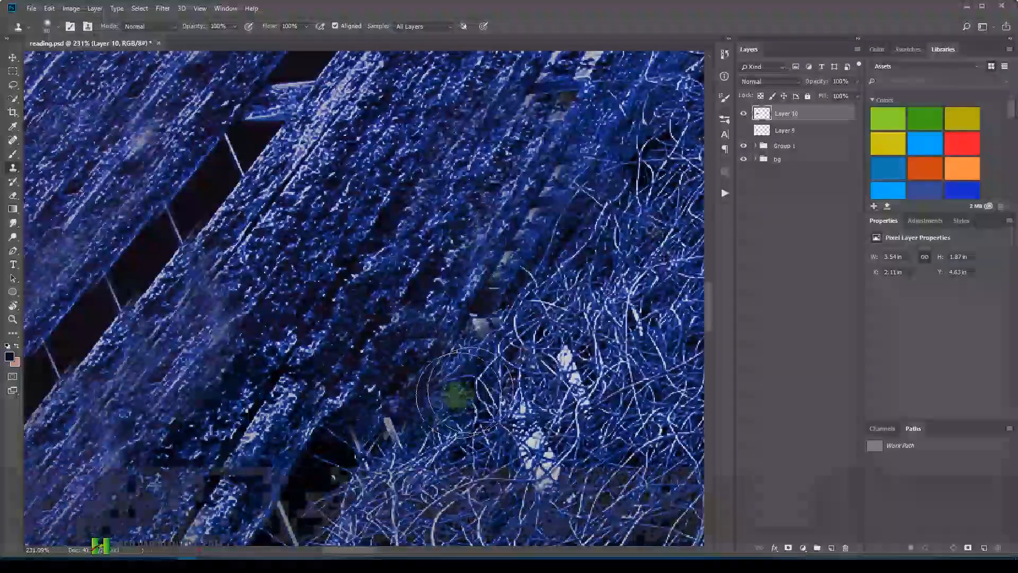
{"action": "left_click_drag", "start_coordinate": [551, 186], "coordinate": [534, 270]}
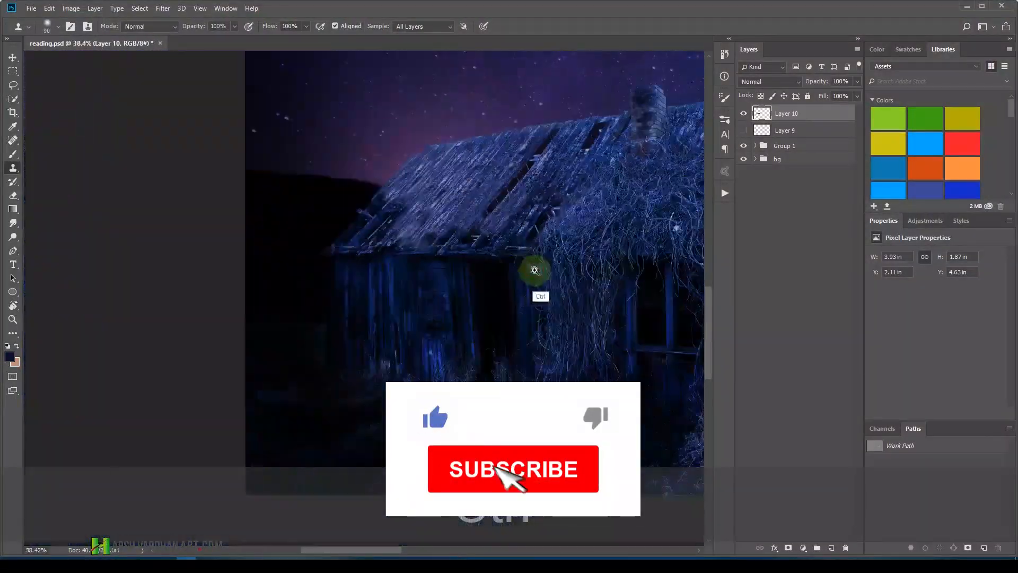
Examine the patched roof within the whole composite in full-screen view, fitted to the screen.
{"action": "left_click_drag", "start_coordinate": [632, 294], "coordinate": [603, 325]}
{"action": "left_click_drag", "start_coordinate": [432, 319], "coordinate": [450, 341]}
{"action": "left_click_drag", "start_coordinate": [317, 327], "coordinate": [387, 341]}
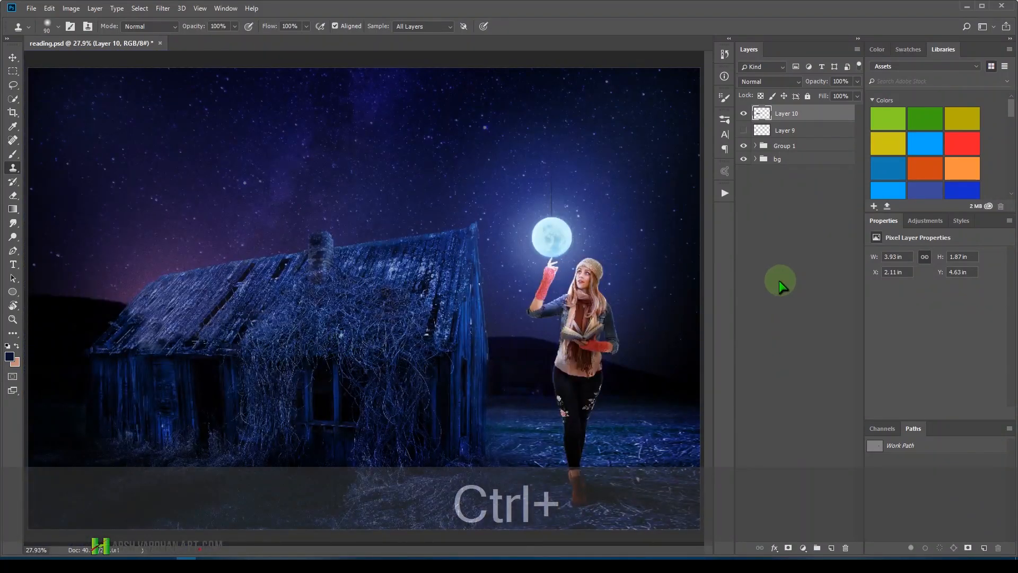
{"action": "key", "text": "f"}
{"action": "key", "text": "f"}
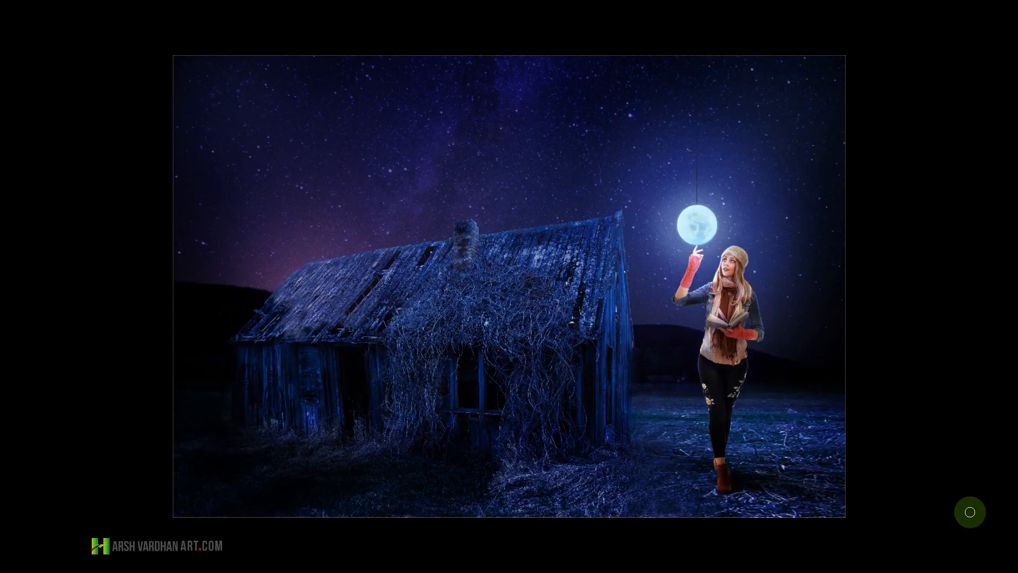
{"action": "key", "text": "ctrl"}
{"action": "key", "text": "ctrl+KP_0"}
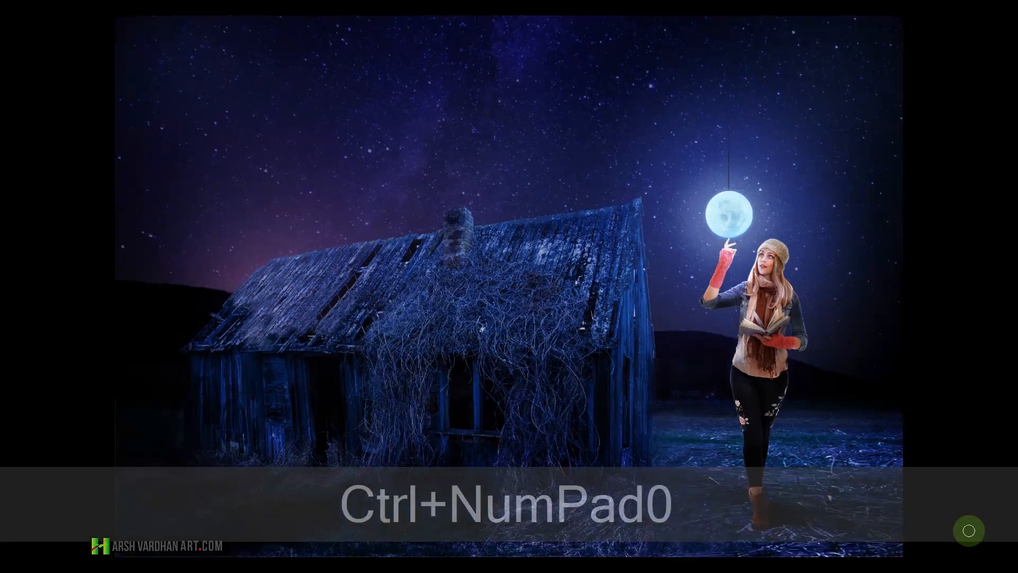